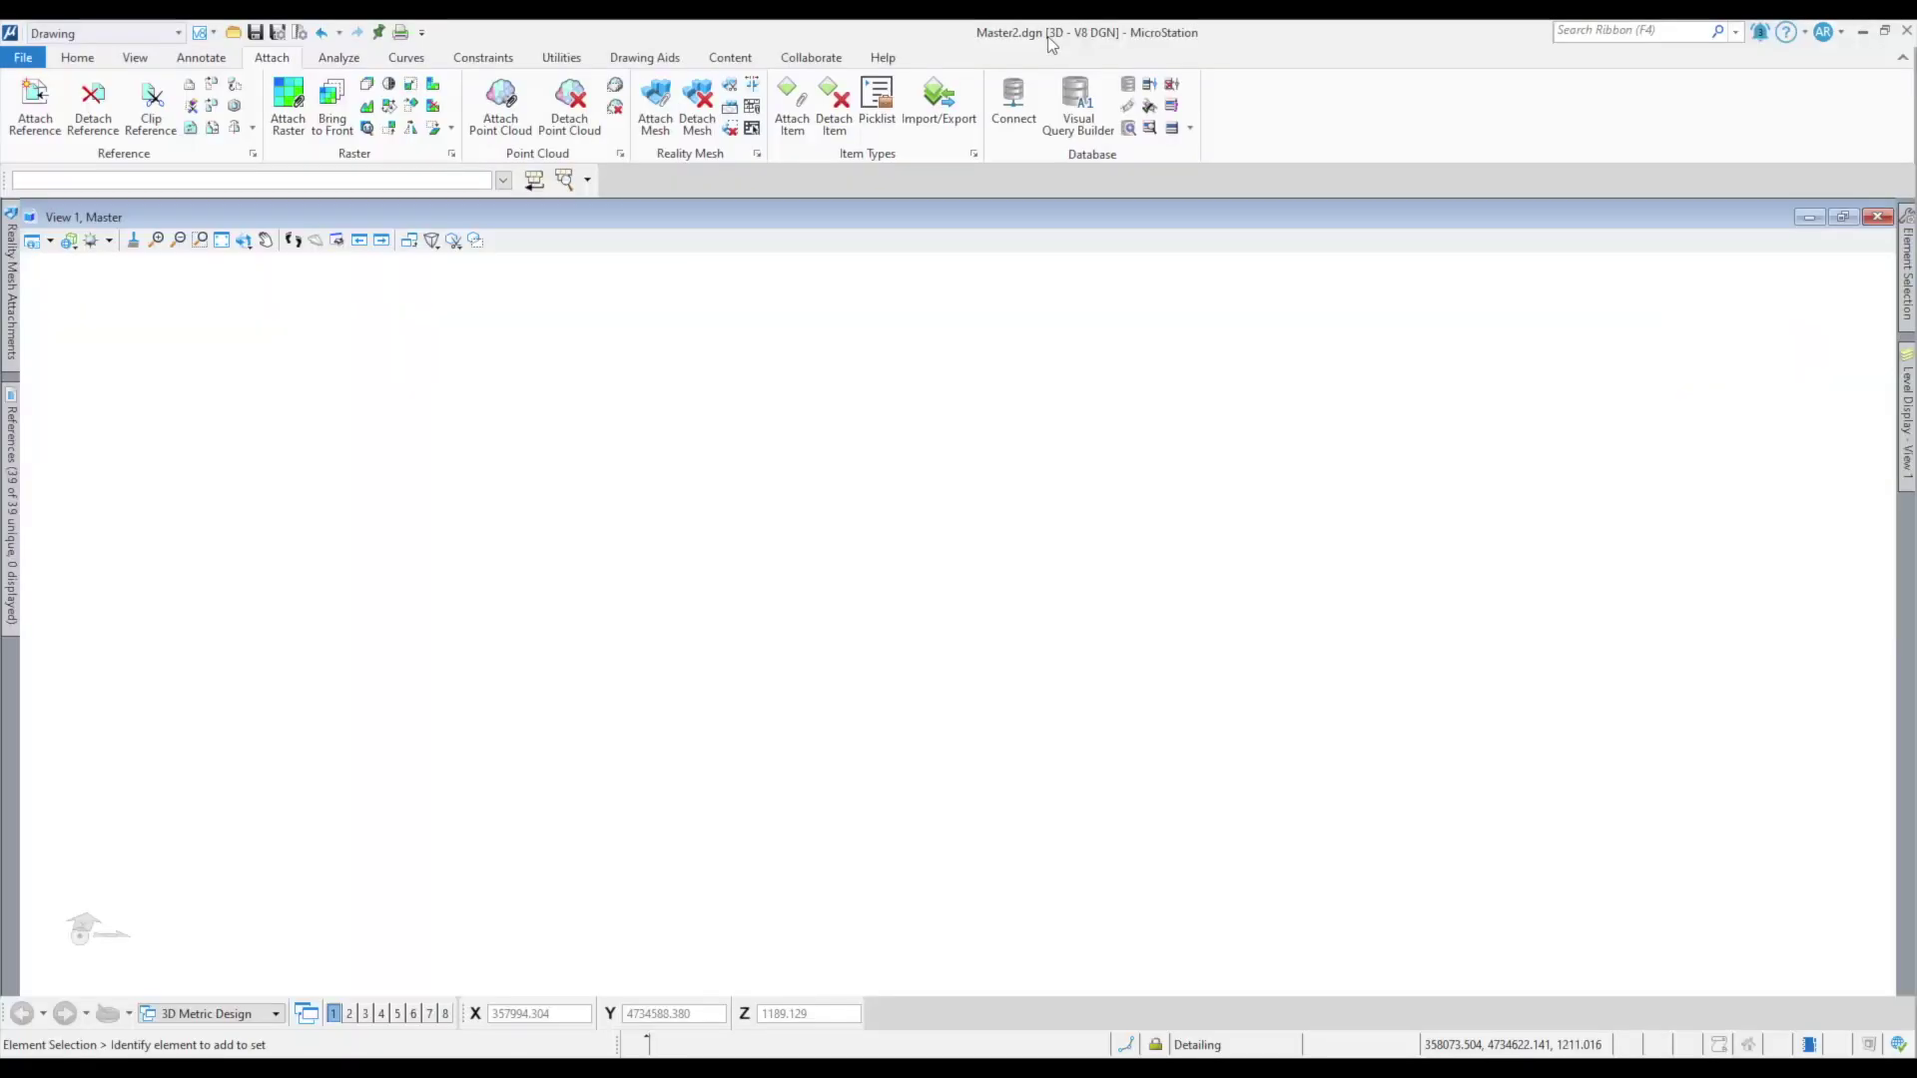
# Review the openable file types in the File Open dialog, then cancel without opening a file.
pyautogui.click(23, 57)
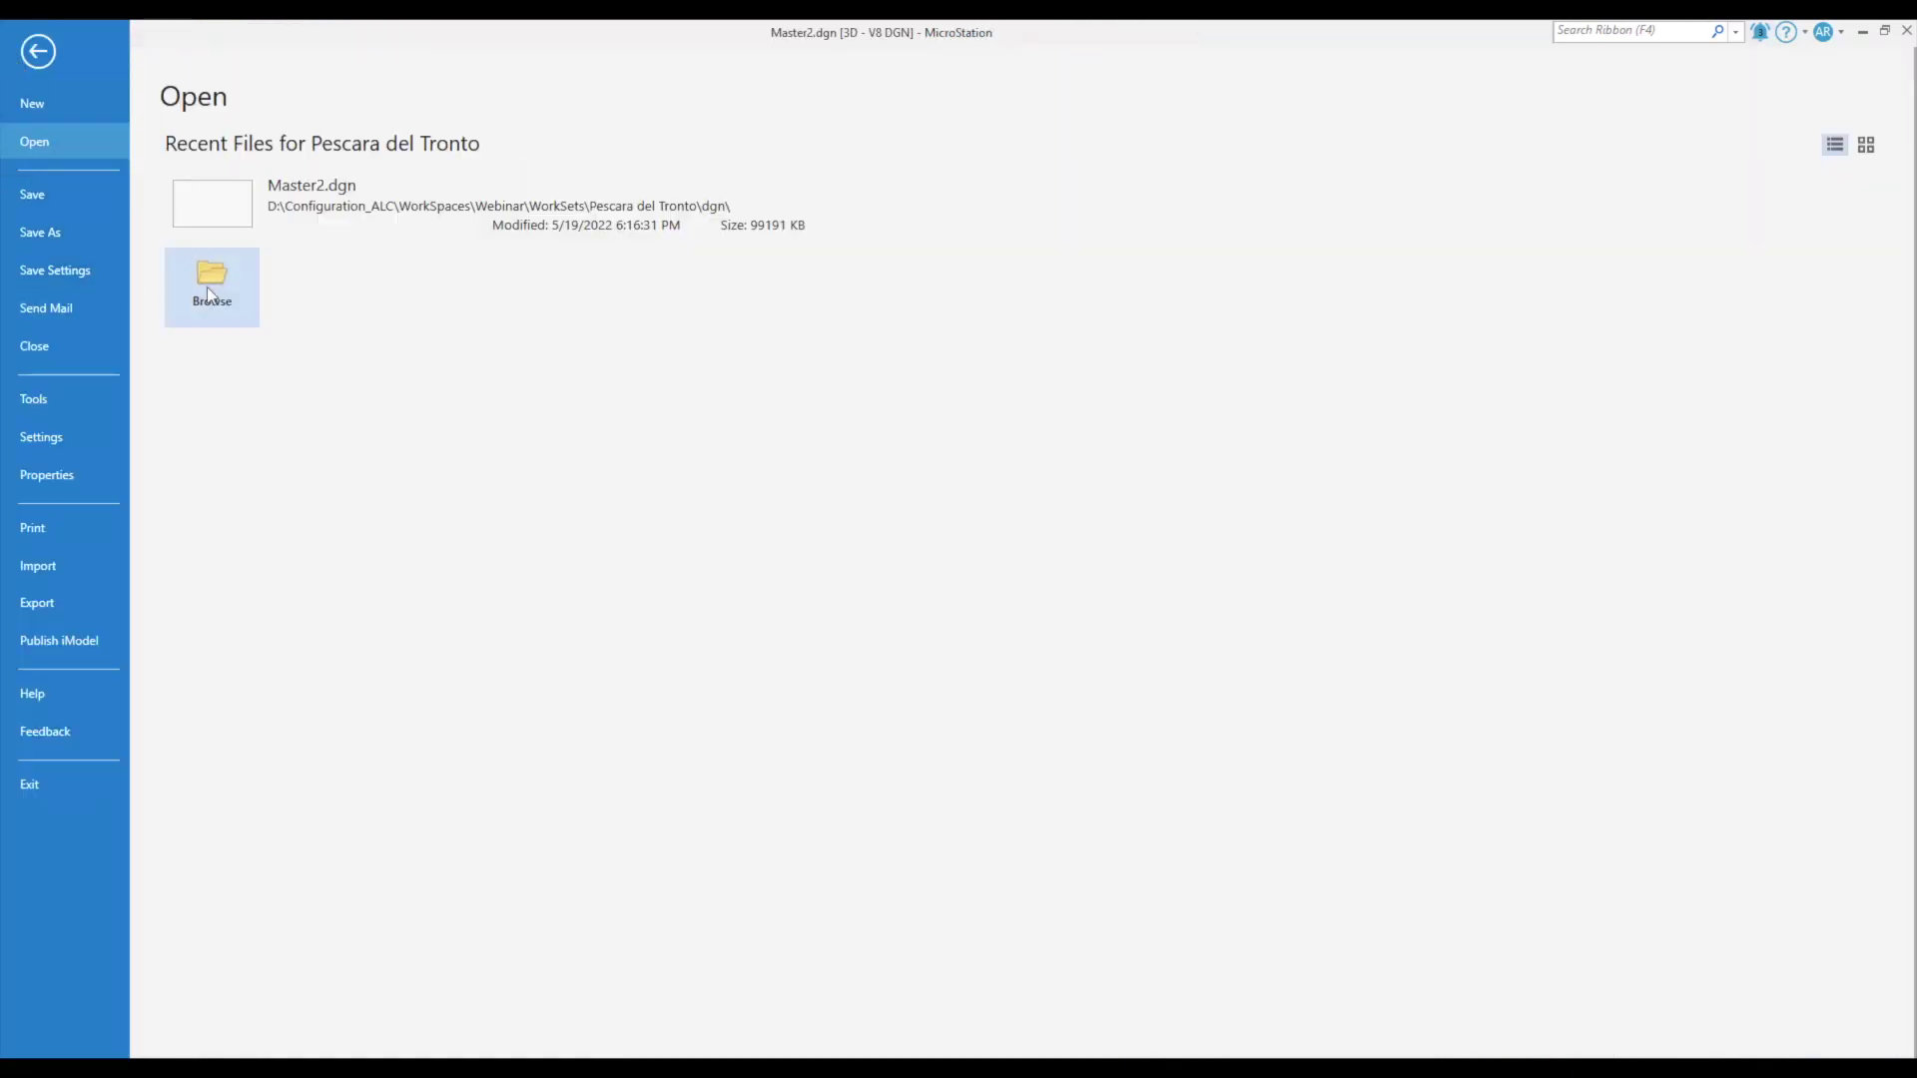
pyautogui.click(210, 278)
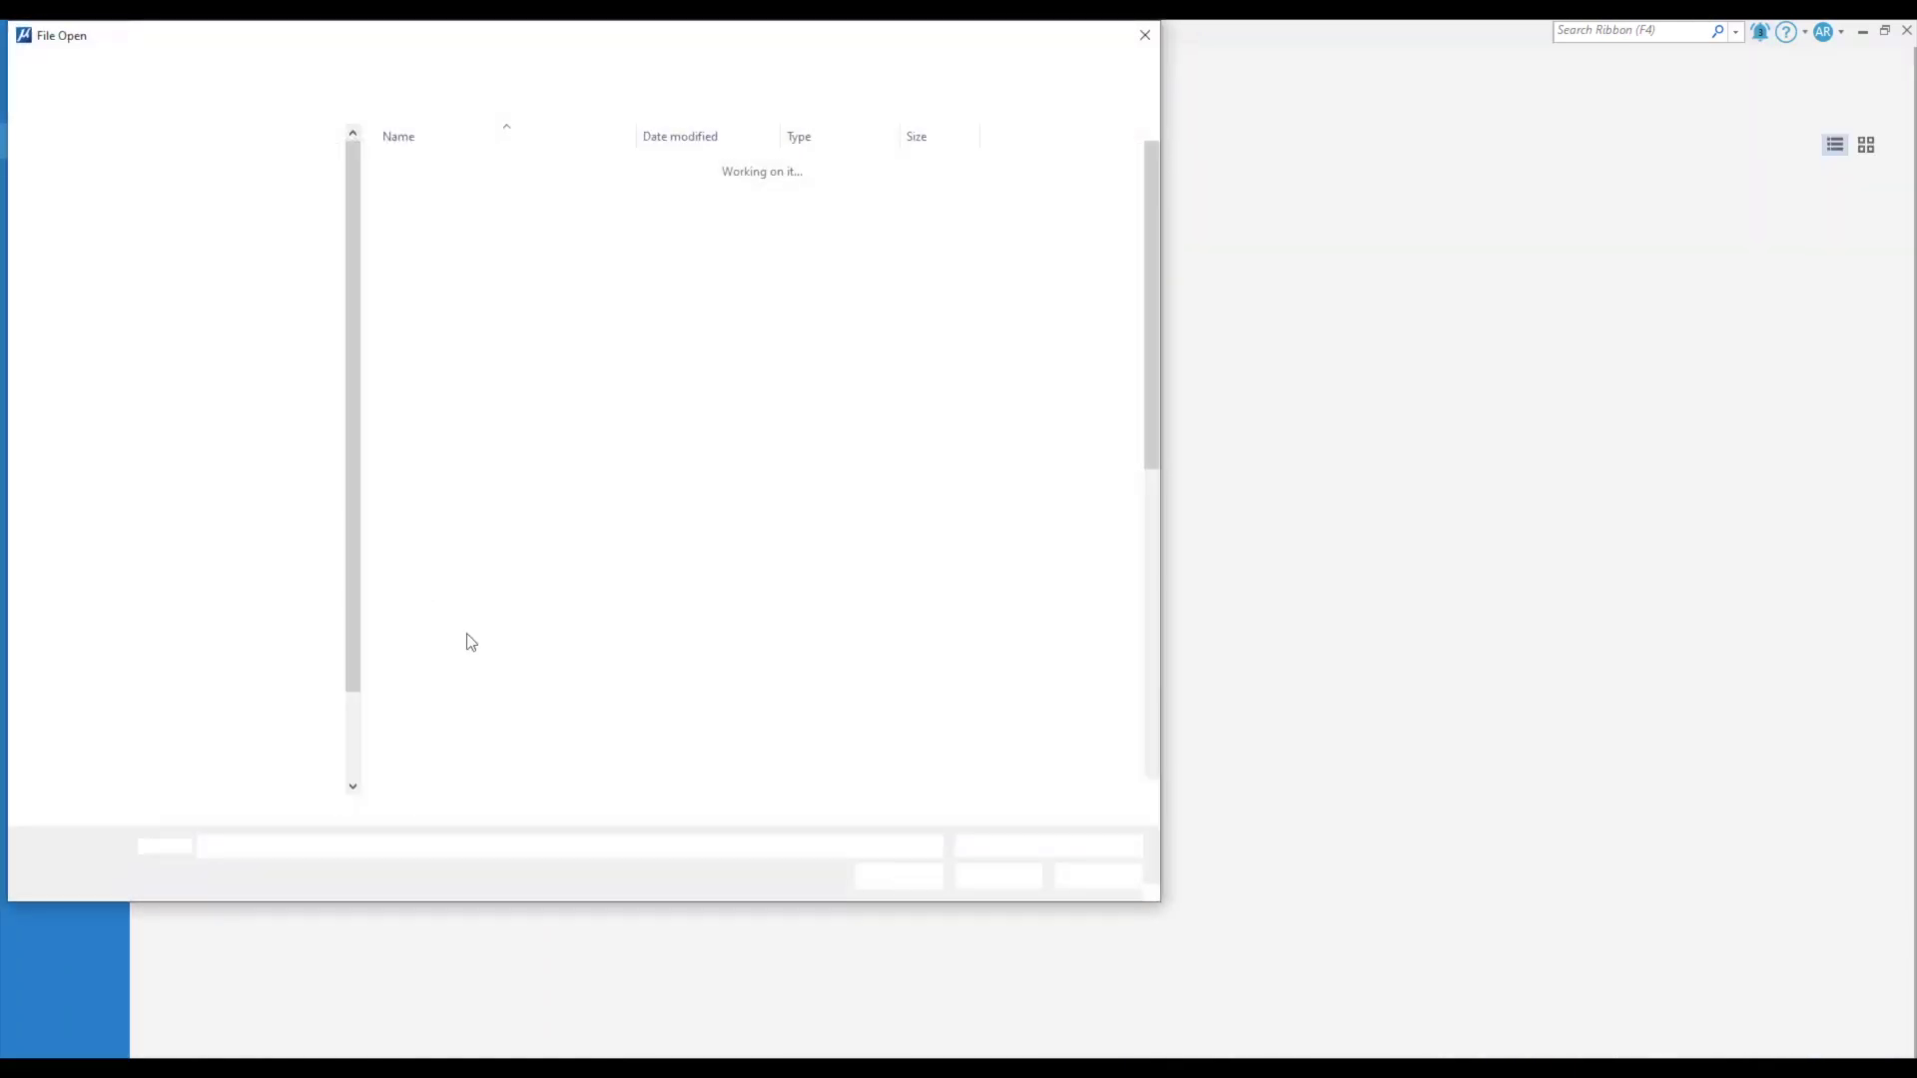
pyautogui.click(998, 847)
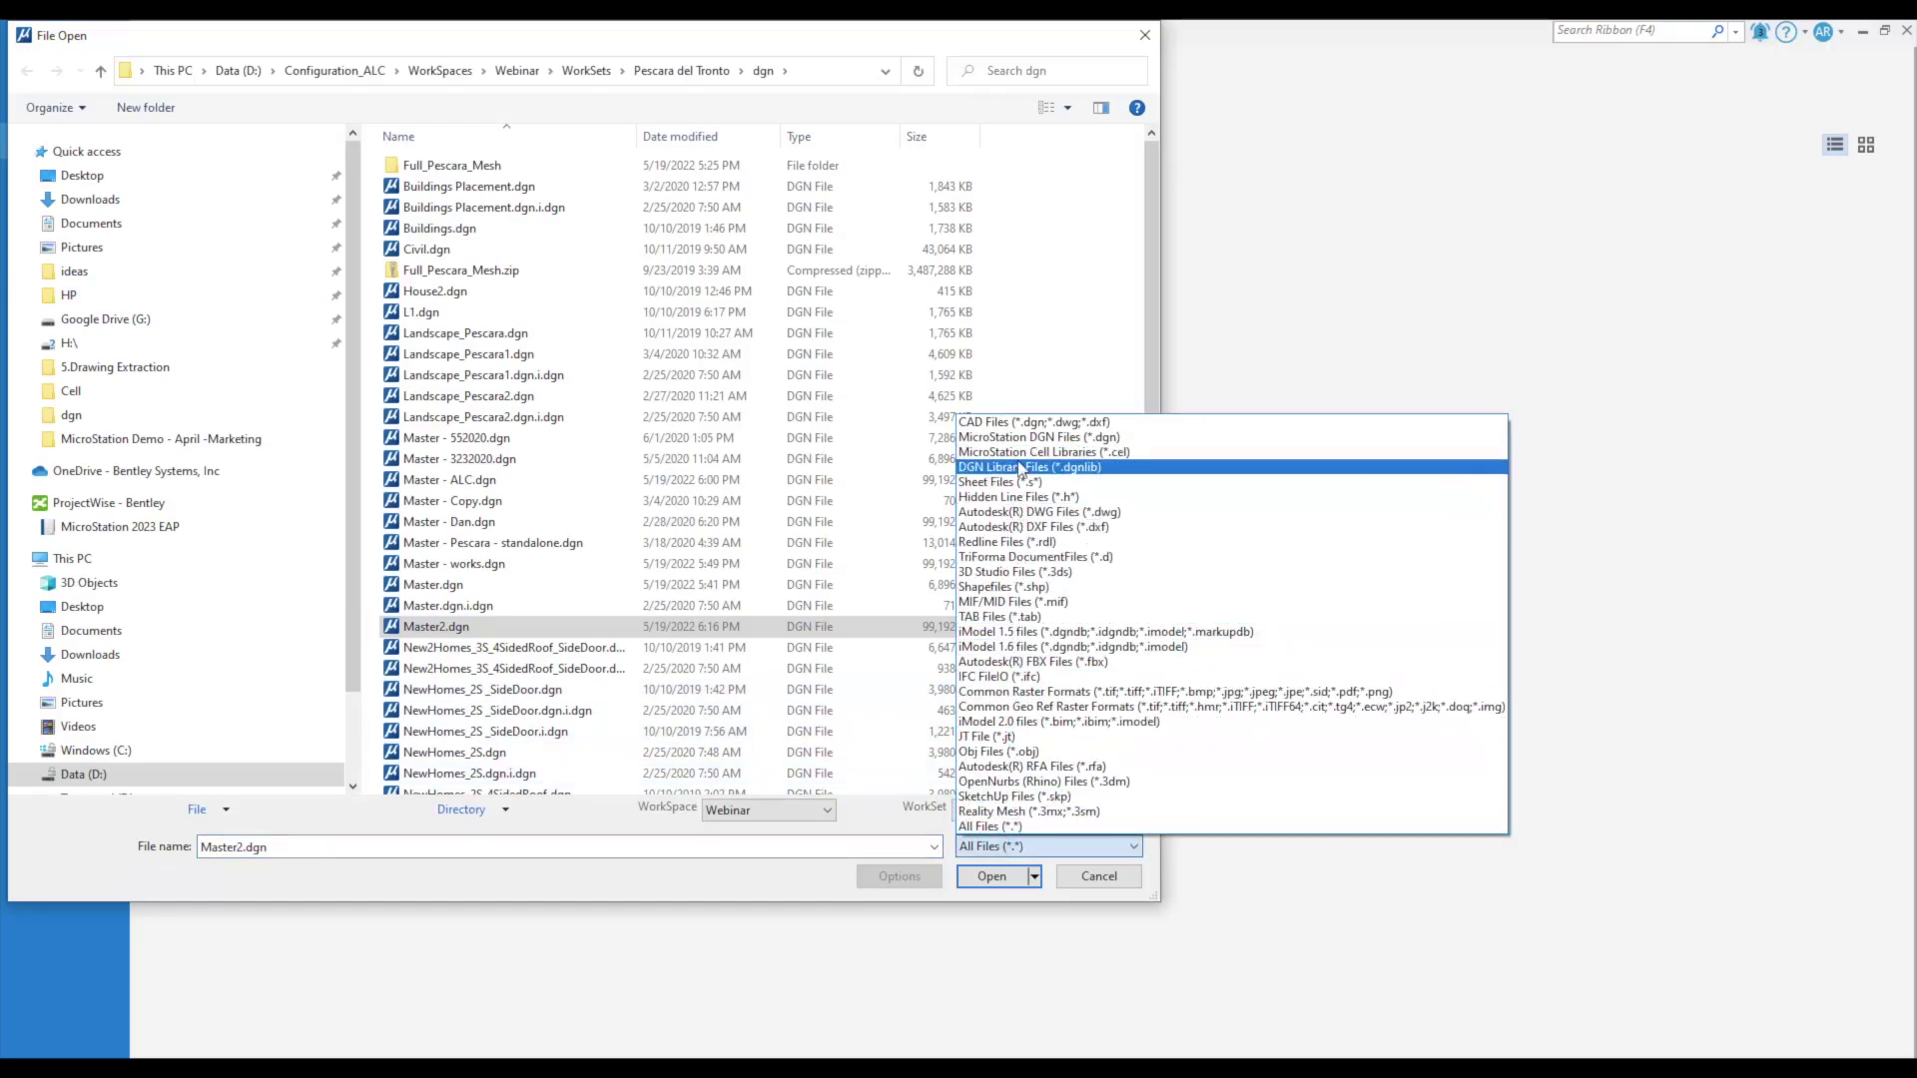
pyautogui.click(1078, 879)
pyautogui.click(1078, 877)
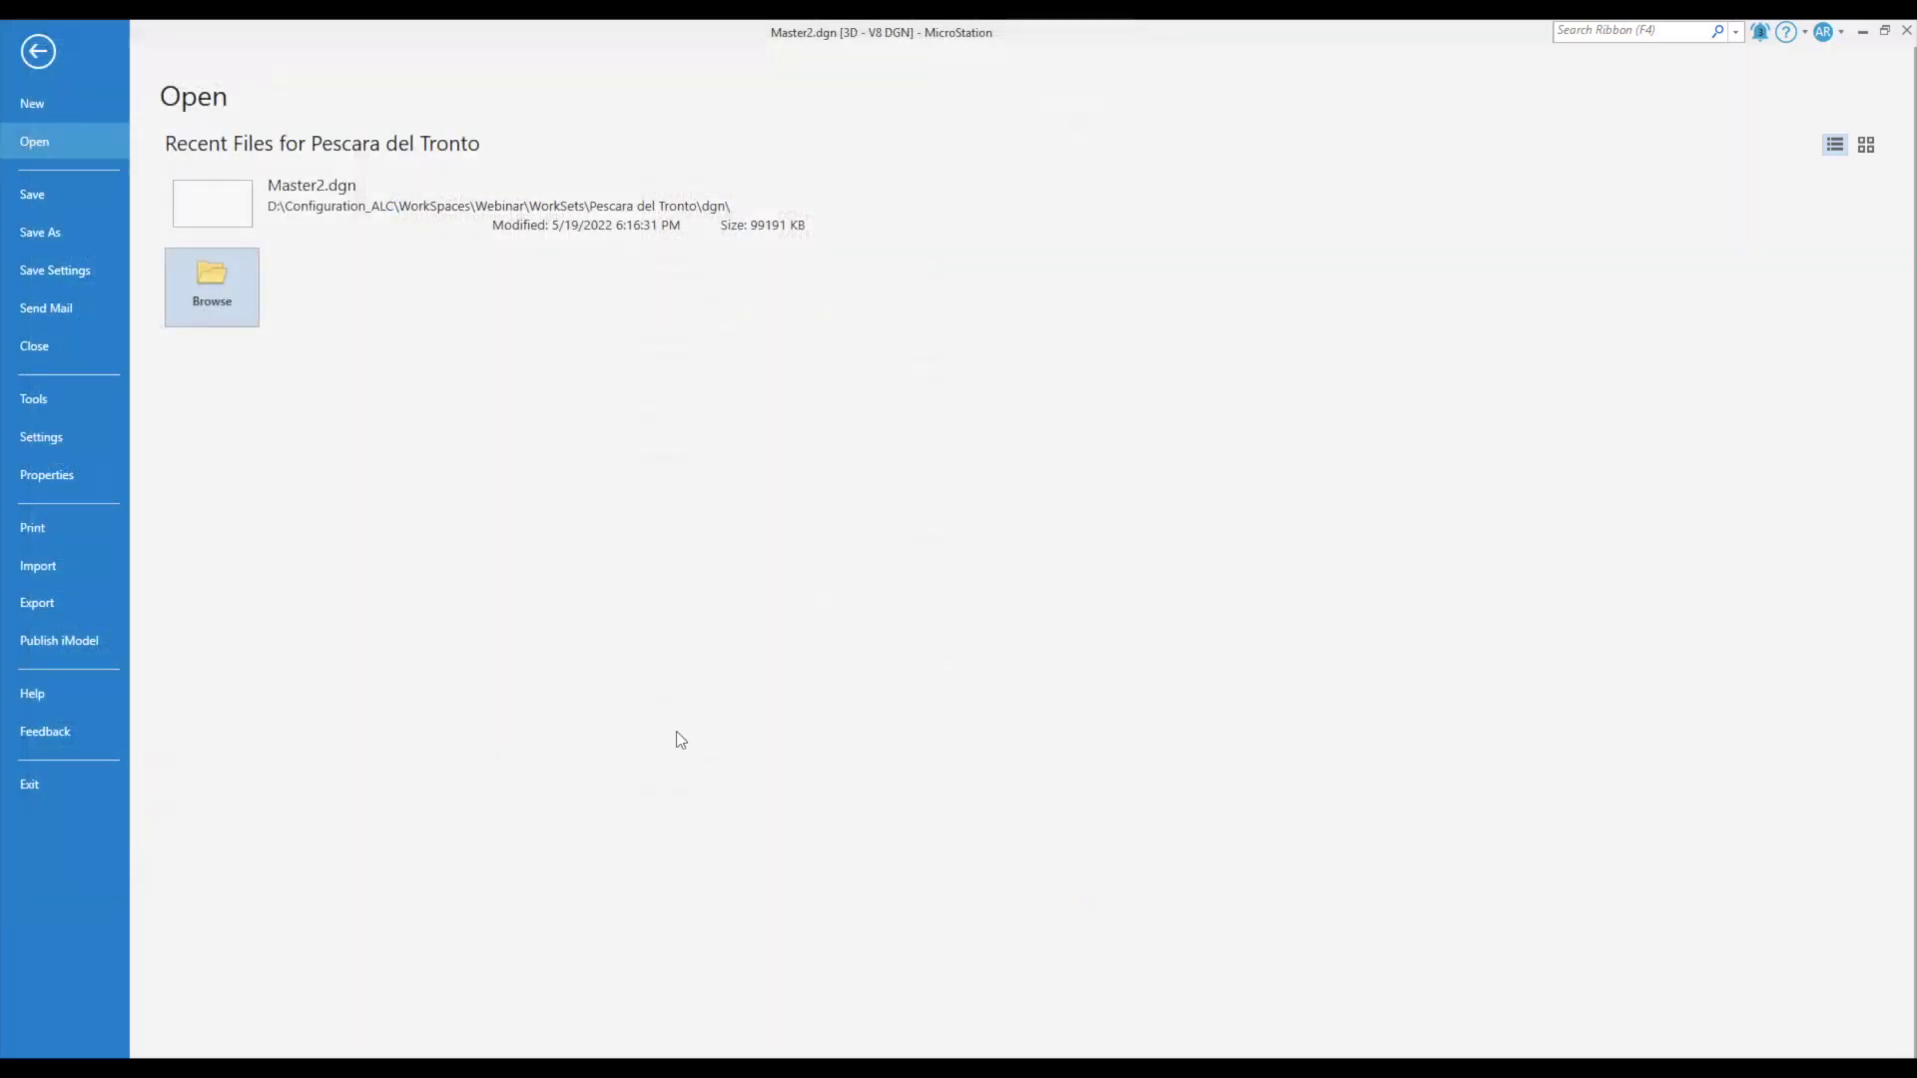
# Review the common, exchange and 3D modeling file types on the Import page.
pyautogui.click(63, 561)
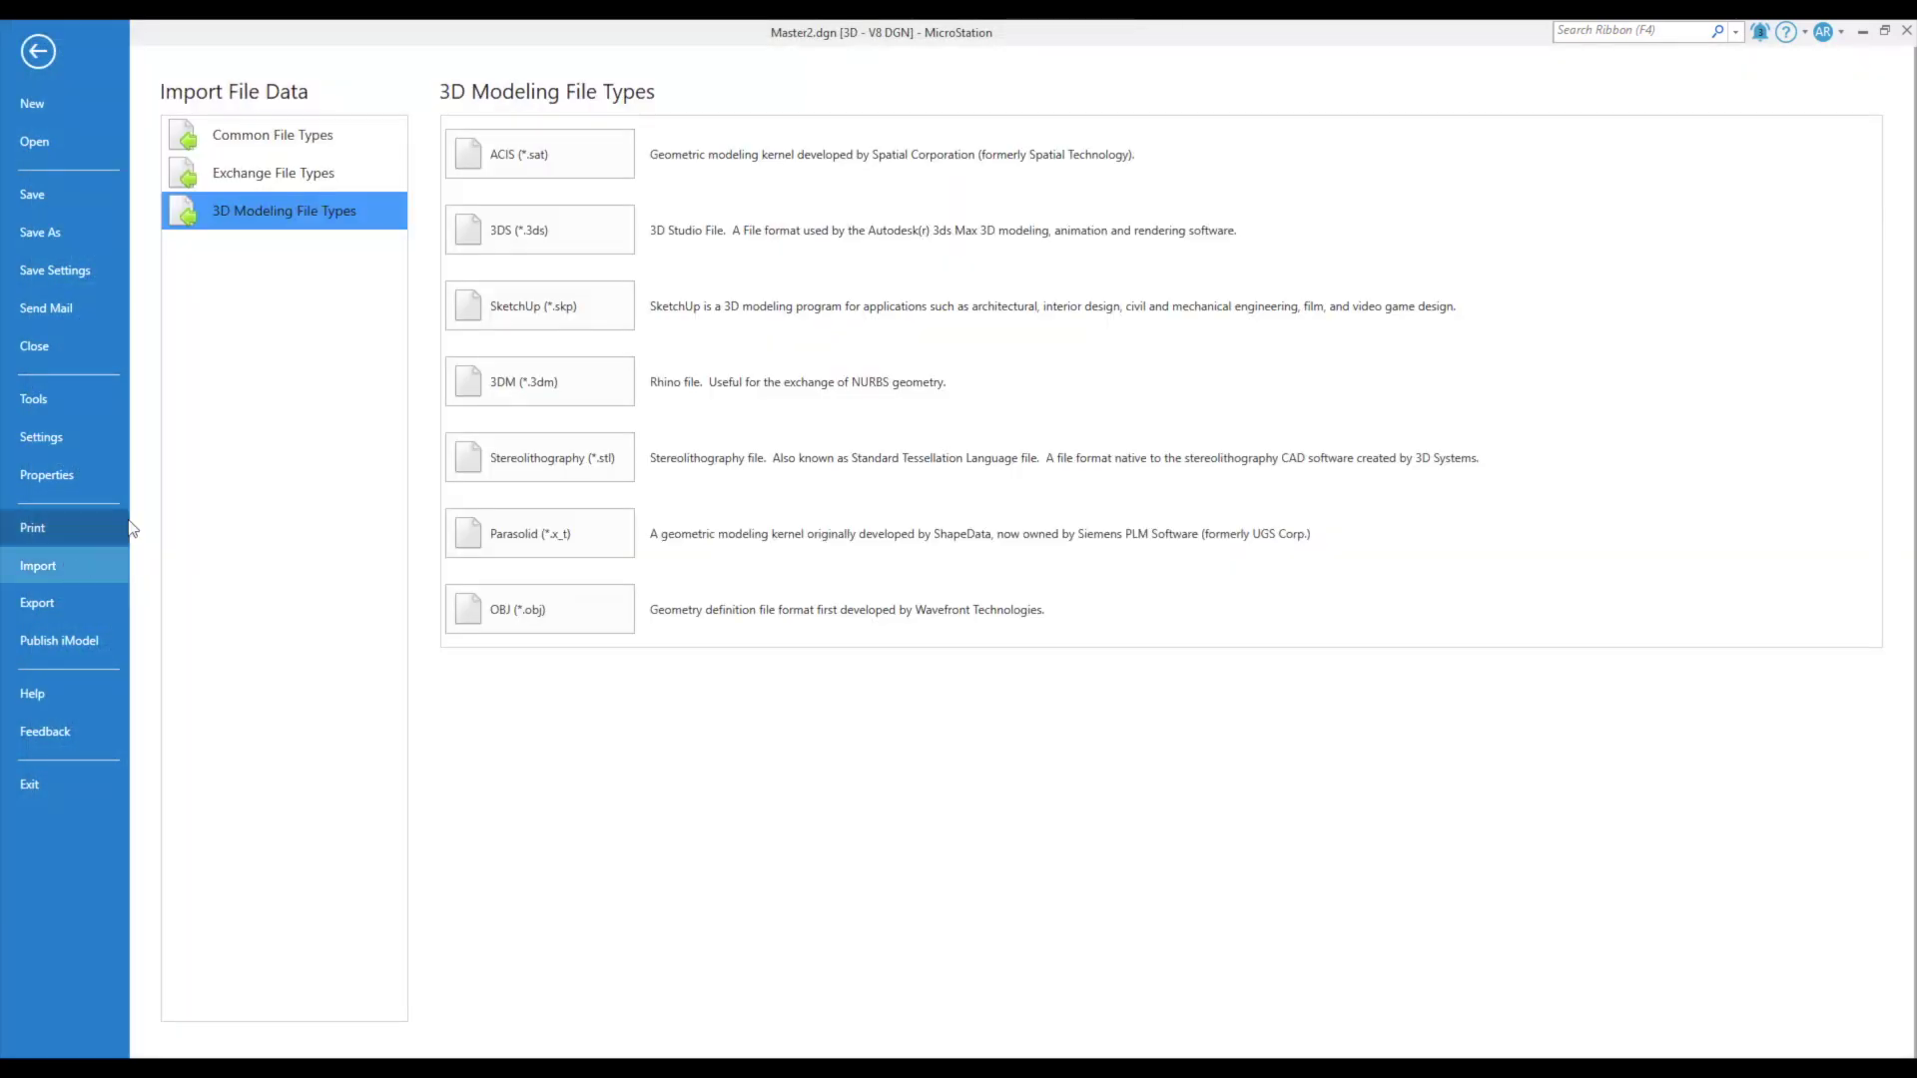
pyautogui.click(246, 150)
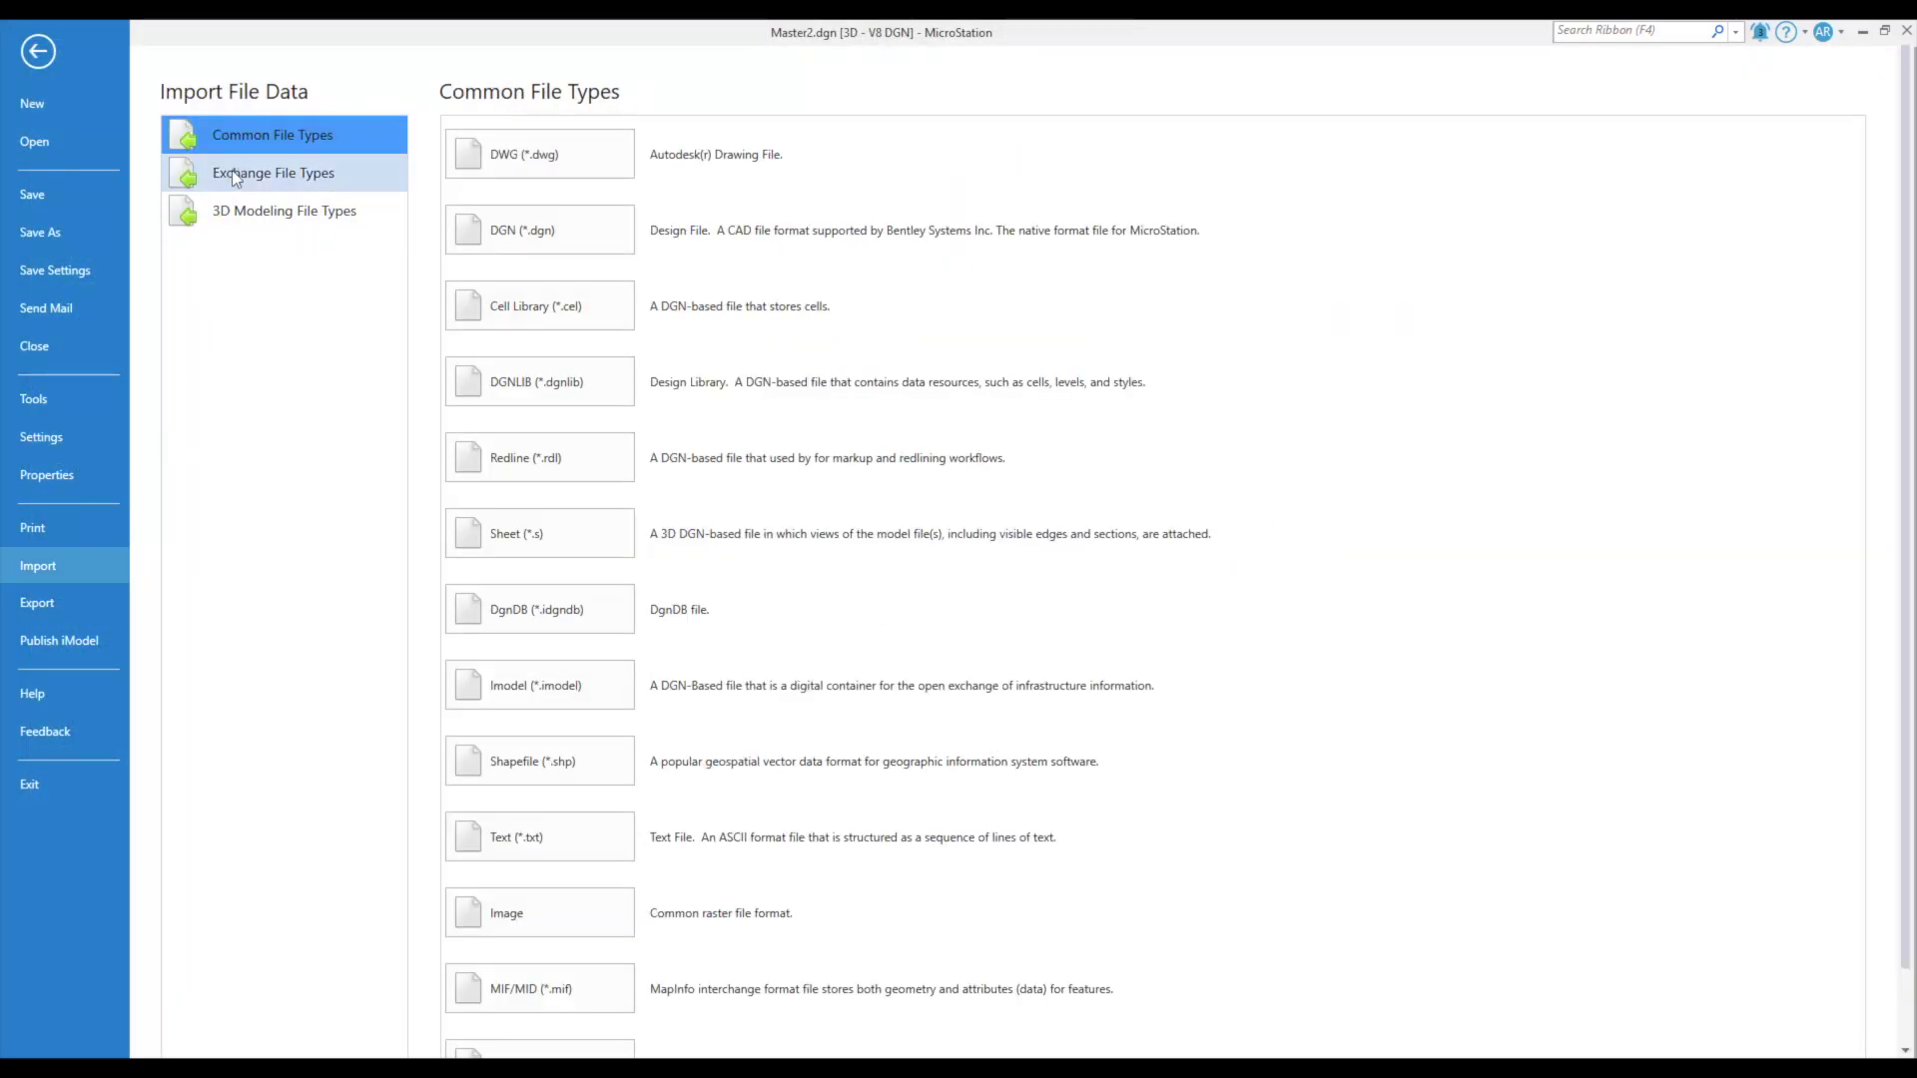
pyautogui.click(232, 171)
pyautogui.click(227, 205)
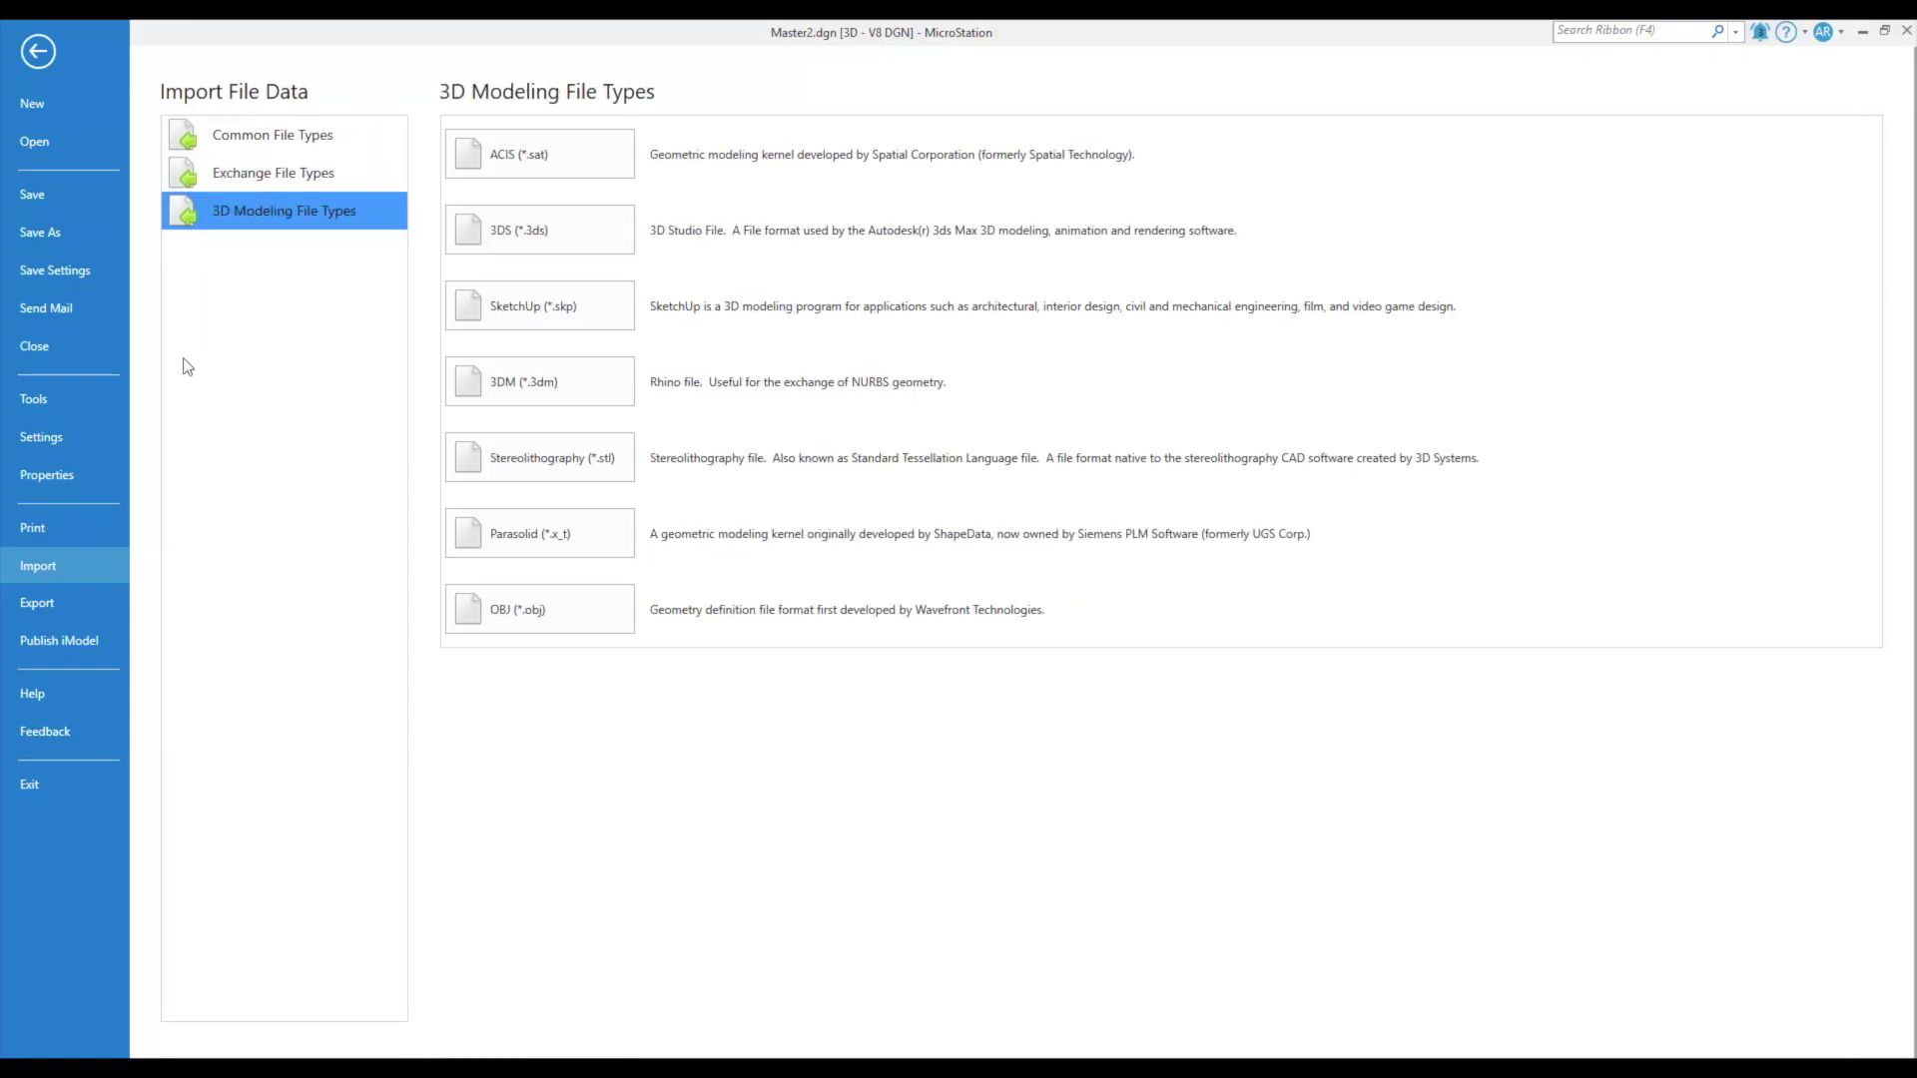
# Review the common, exchange and 3D modeling file types on the Export page.
pyautogui.click(51, 603)
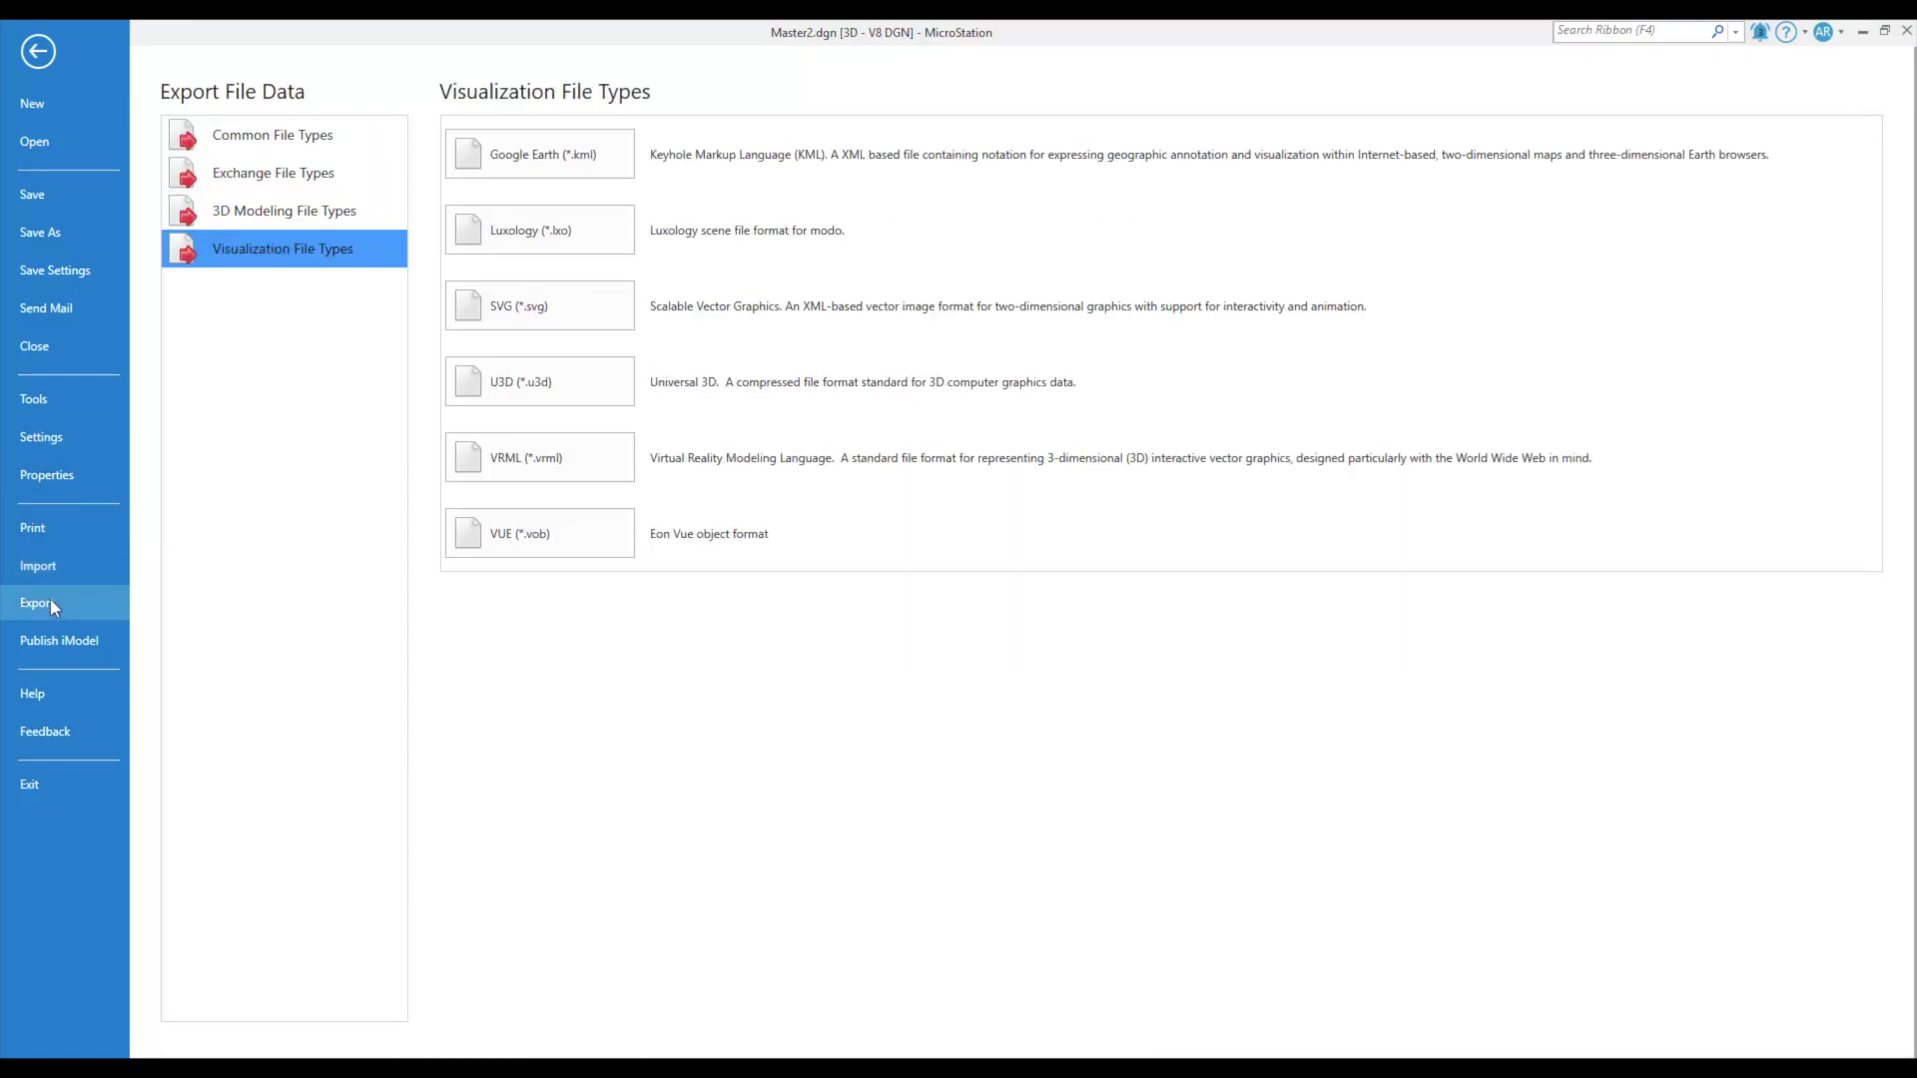
pyautogui.click(230, 140)
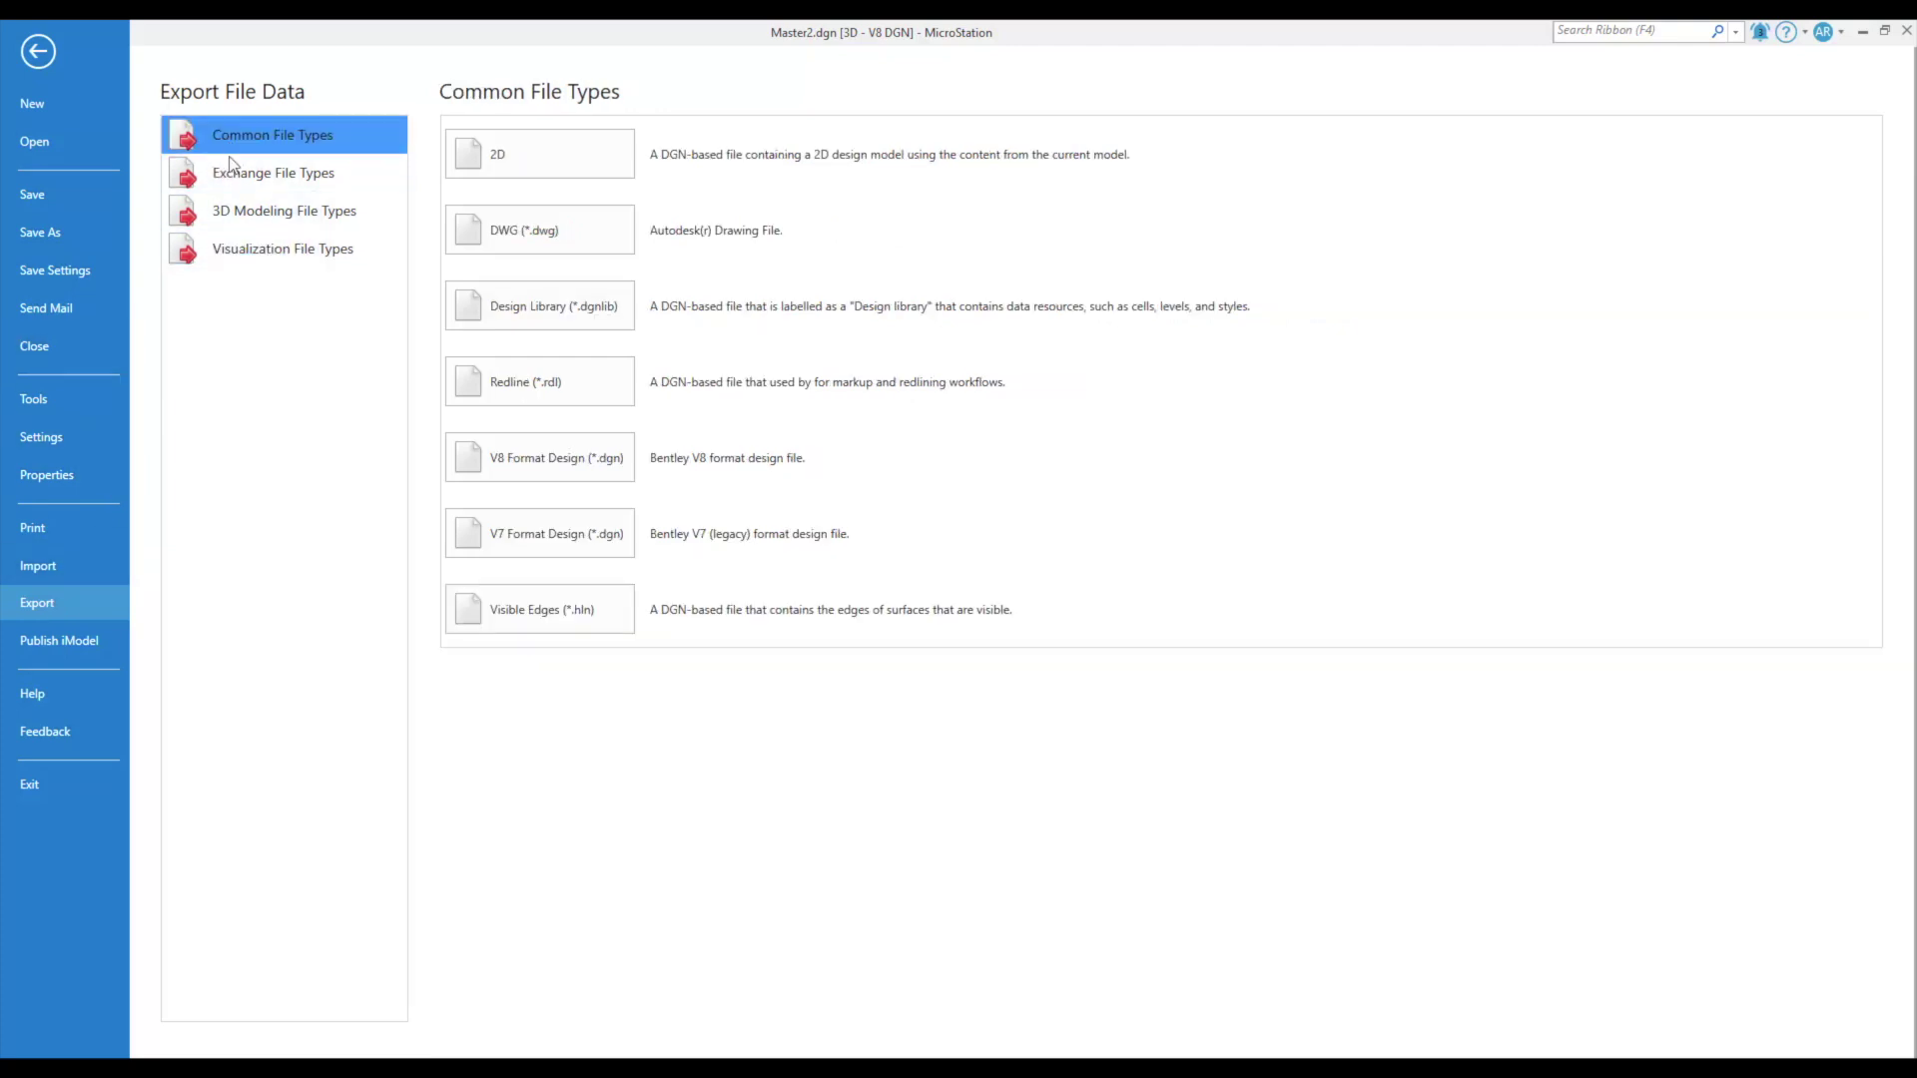
pyautogui.click(226, 172)
pyautogui.click(224, 208)
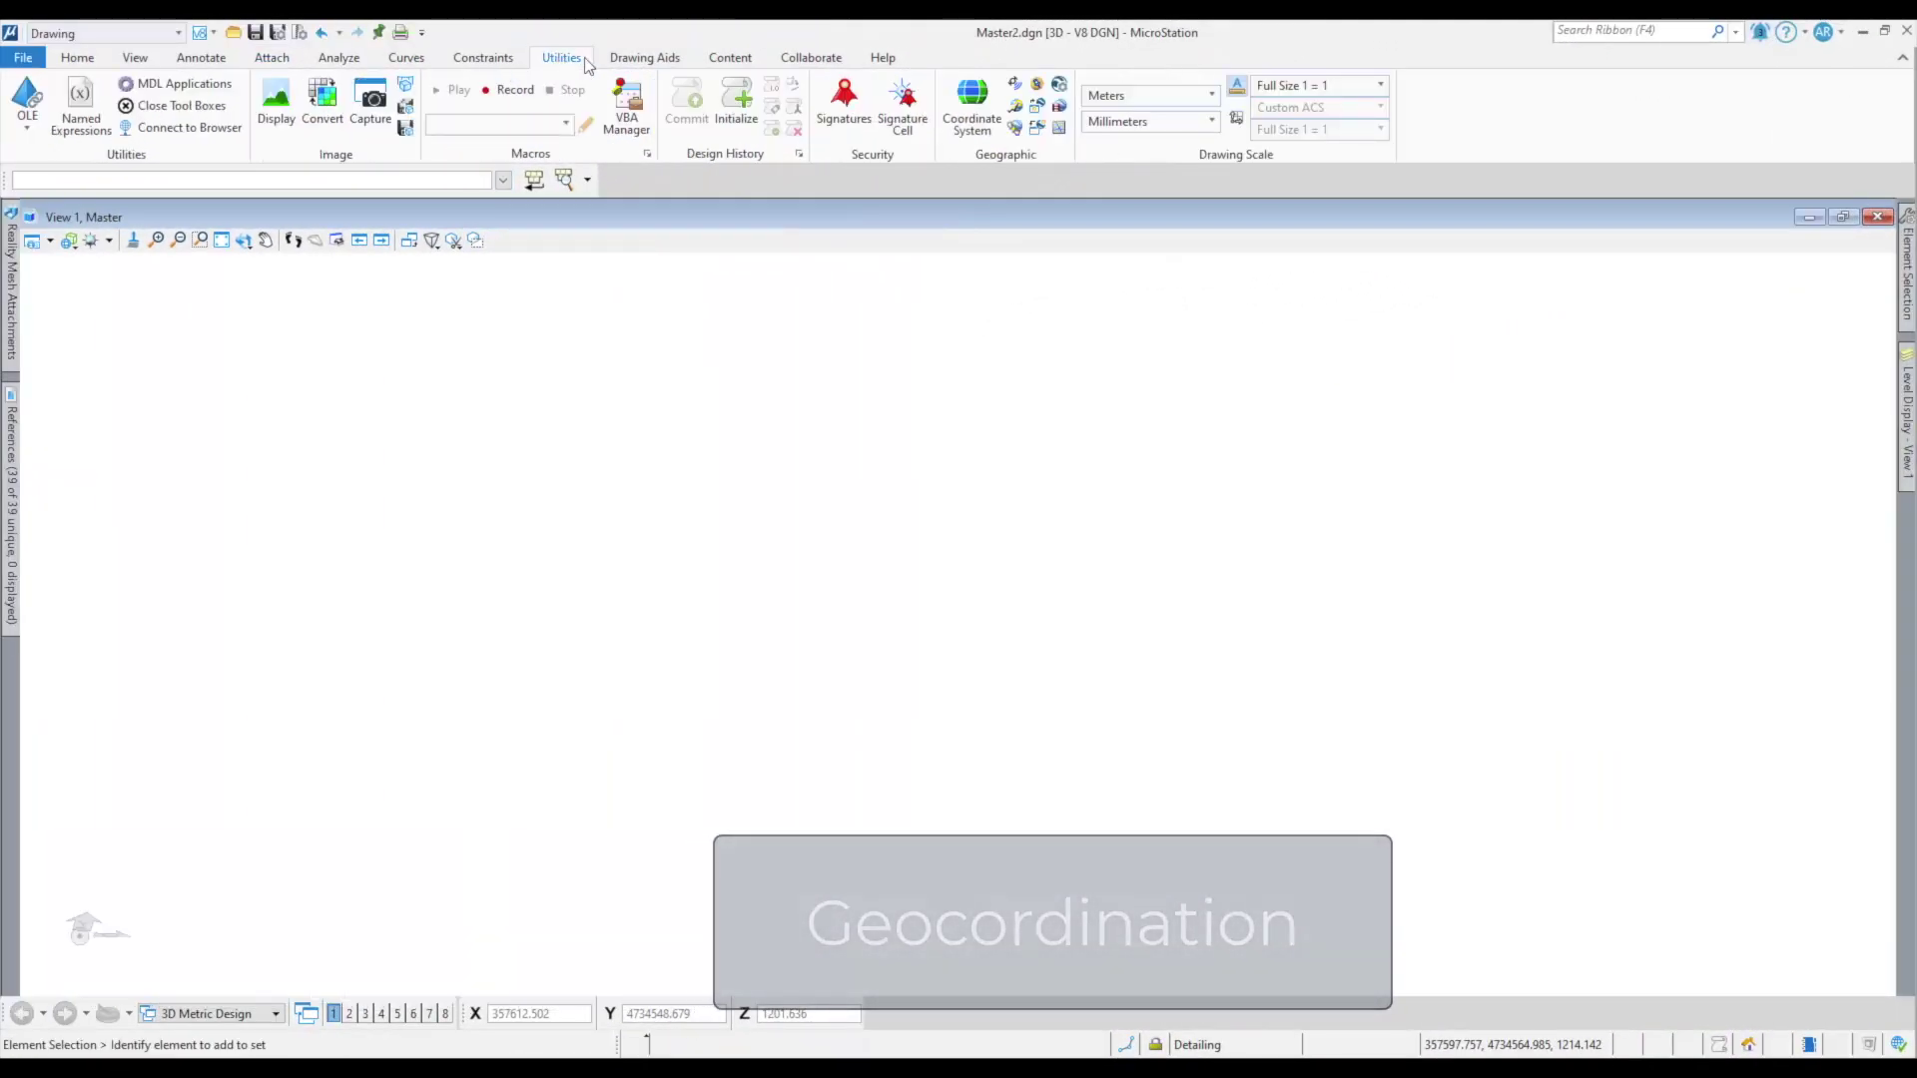
# Inspect the design's EPSG:3006 geographic coordinate system and close the library unchanged.
pyautogui.click(972, 105)
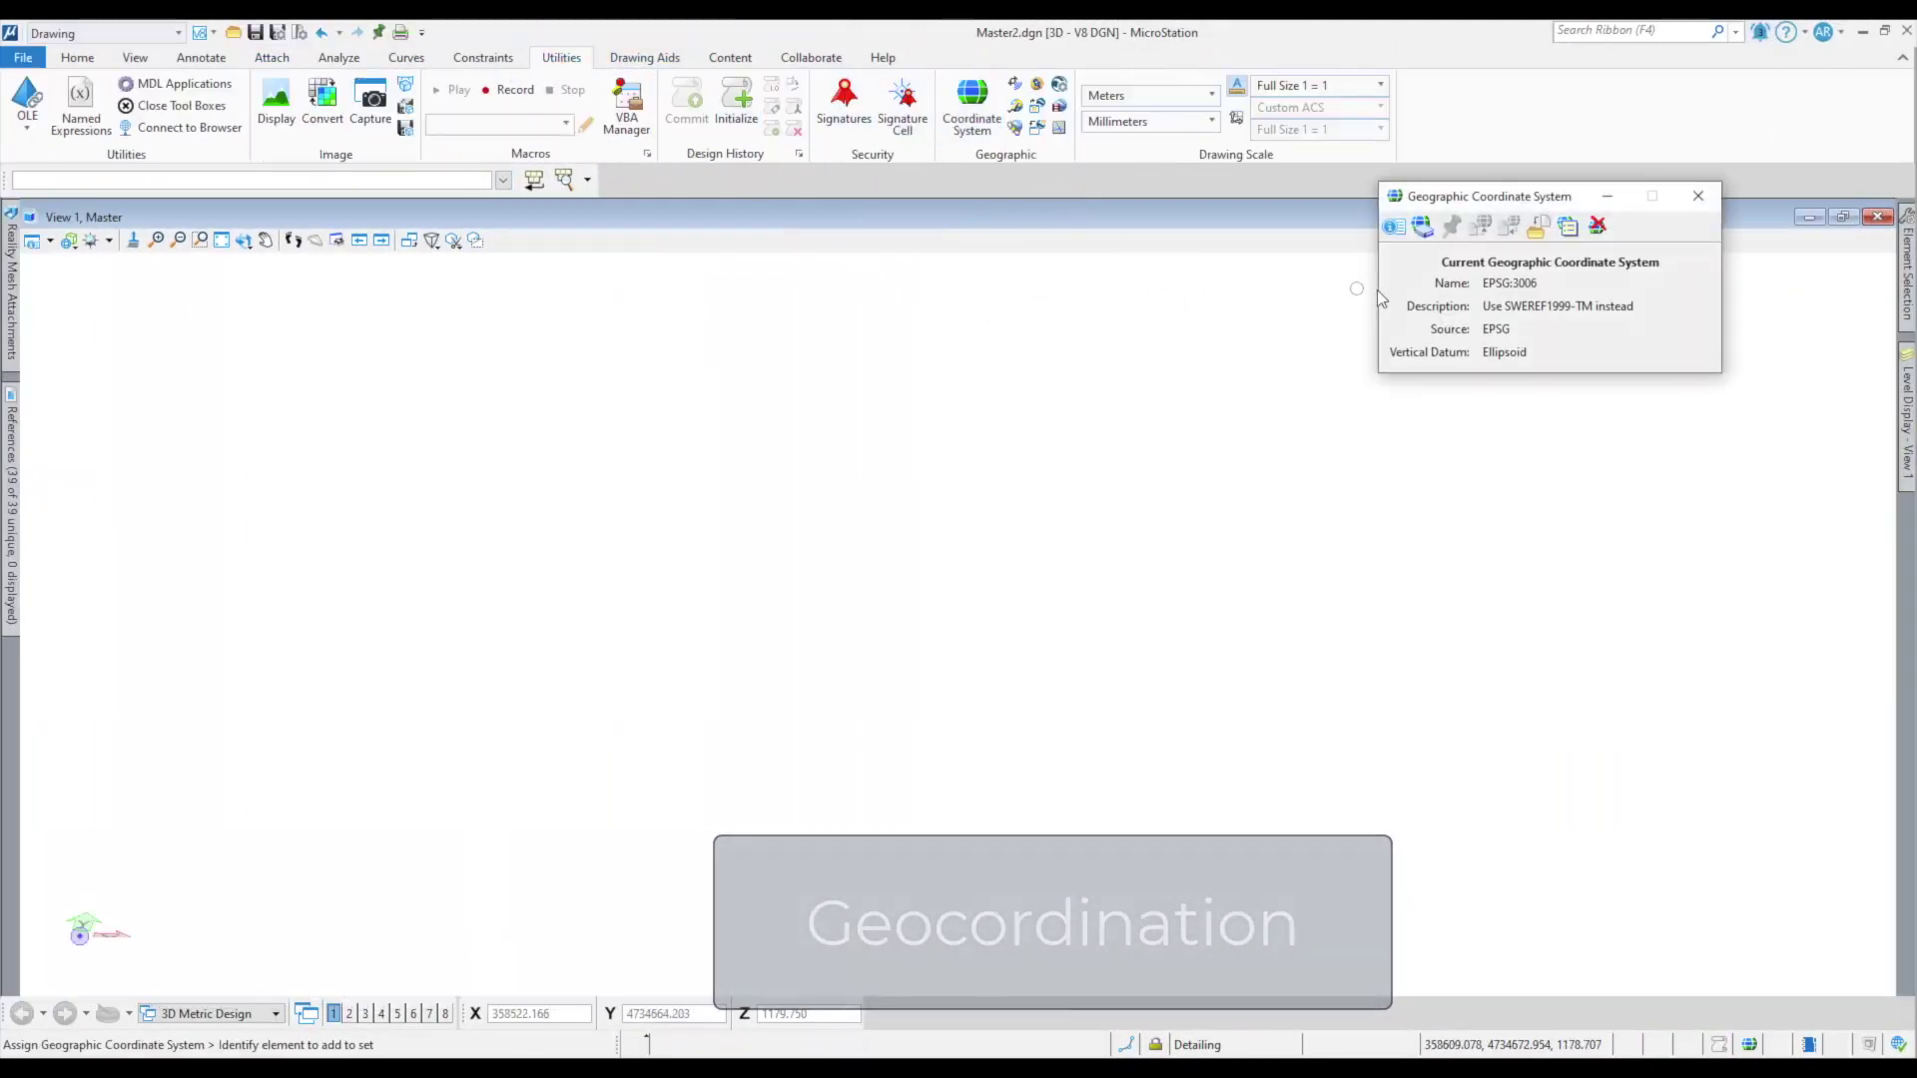
pyautogui.click(1423, 227)
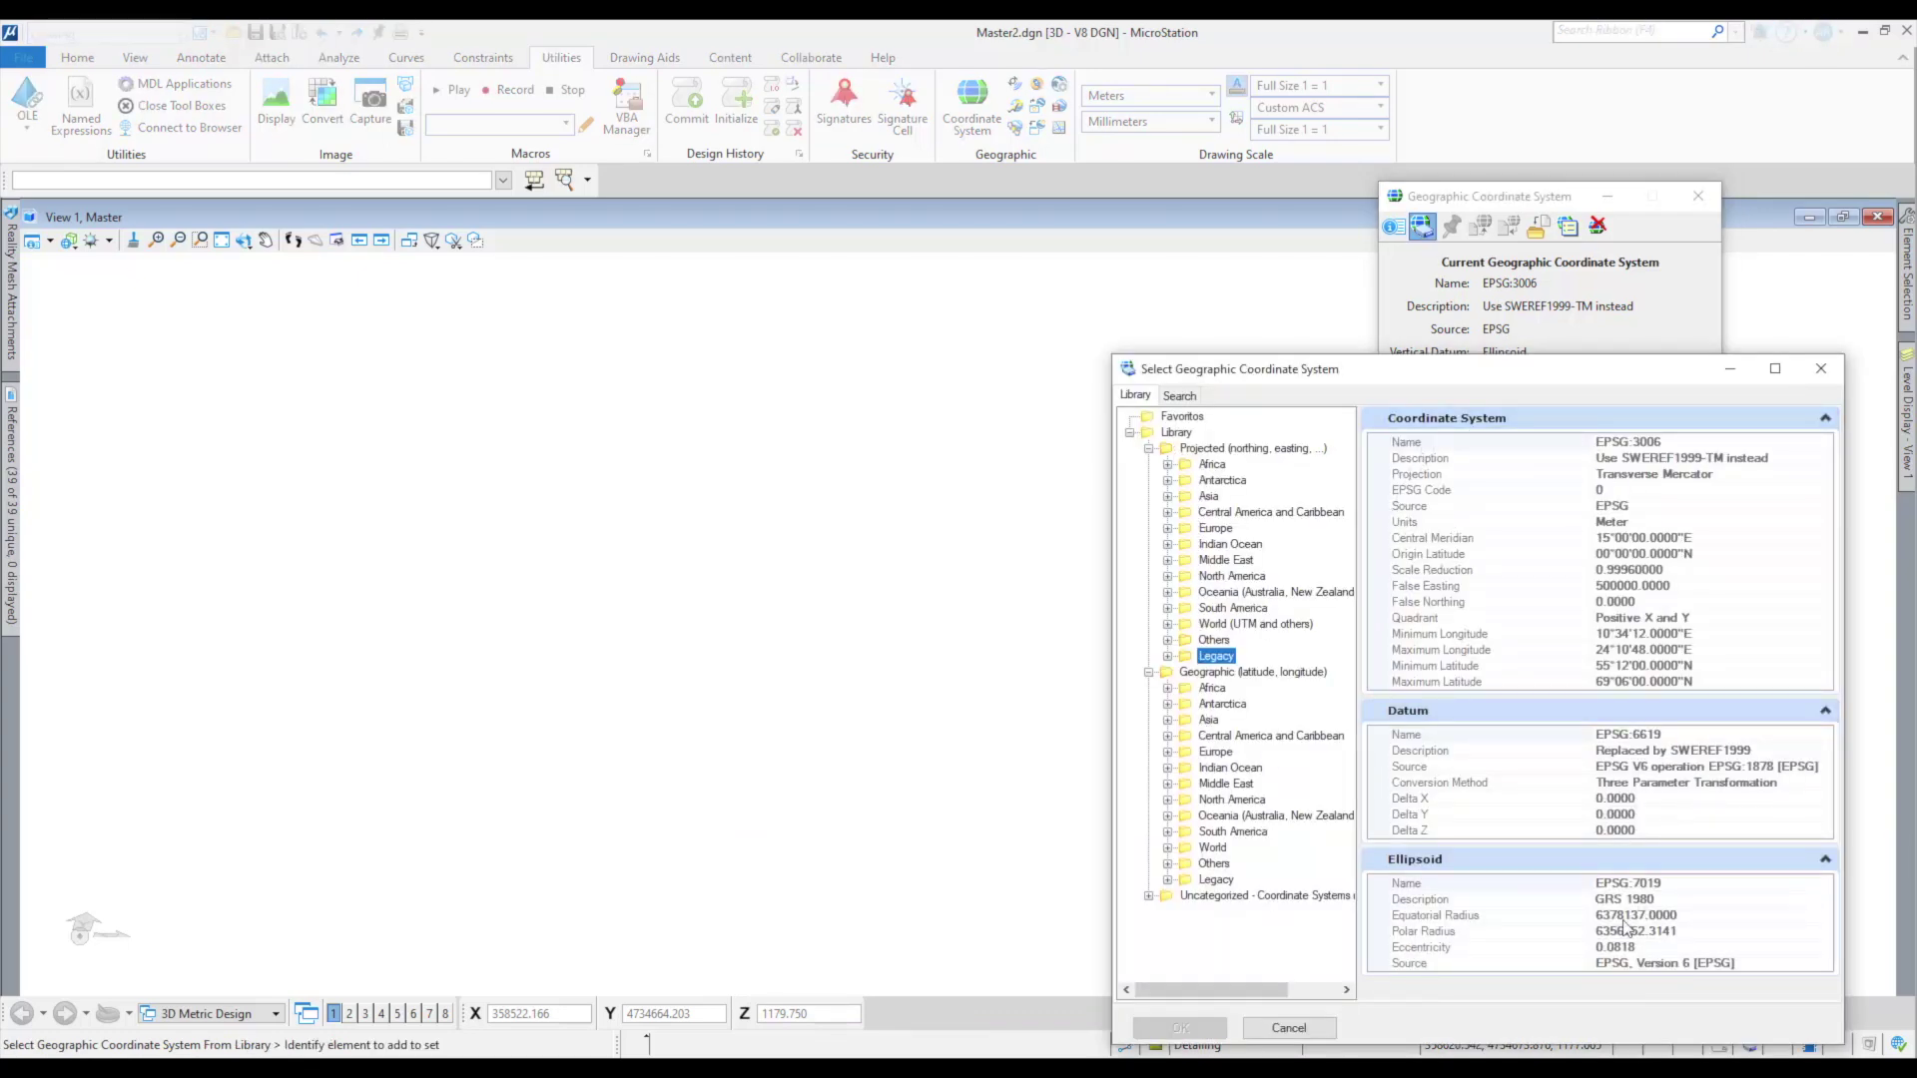
pyautogui.click(1310, 1030)
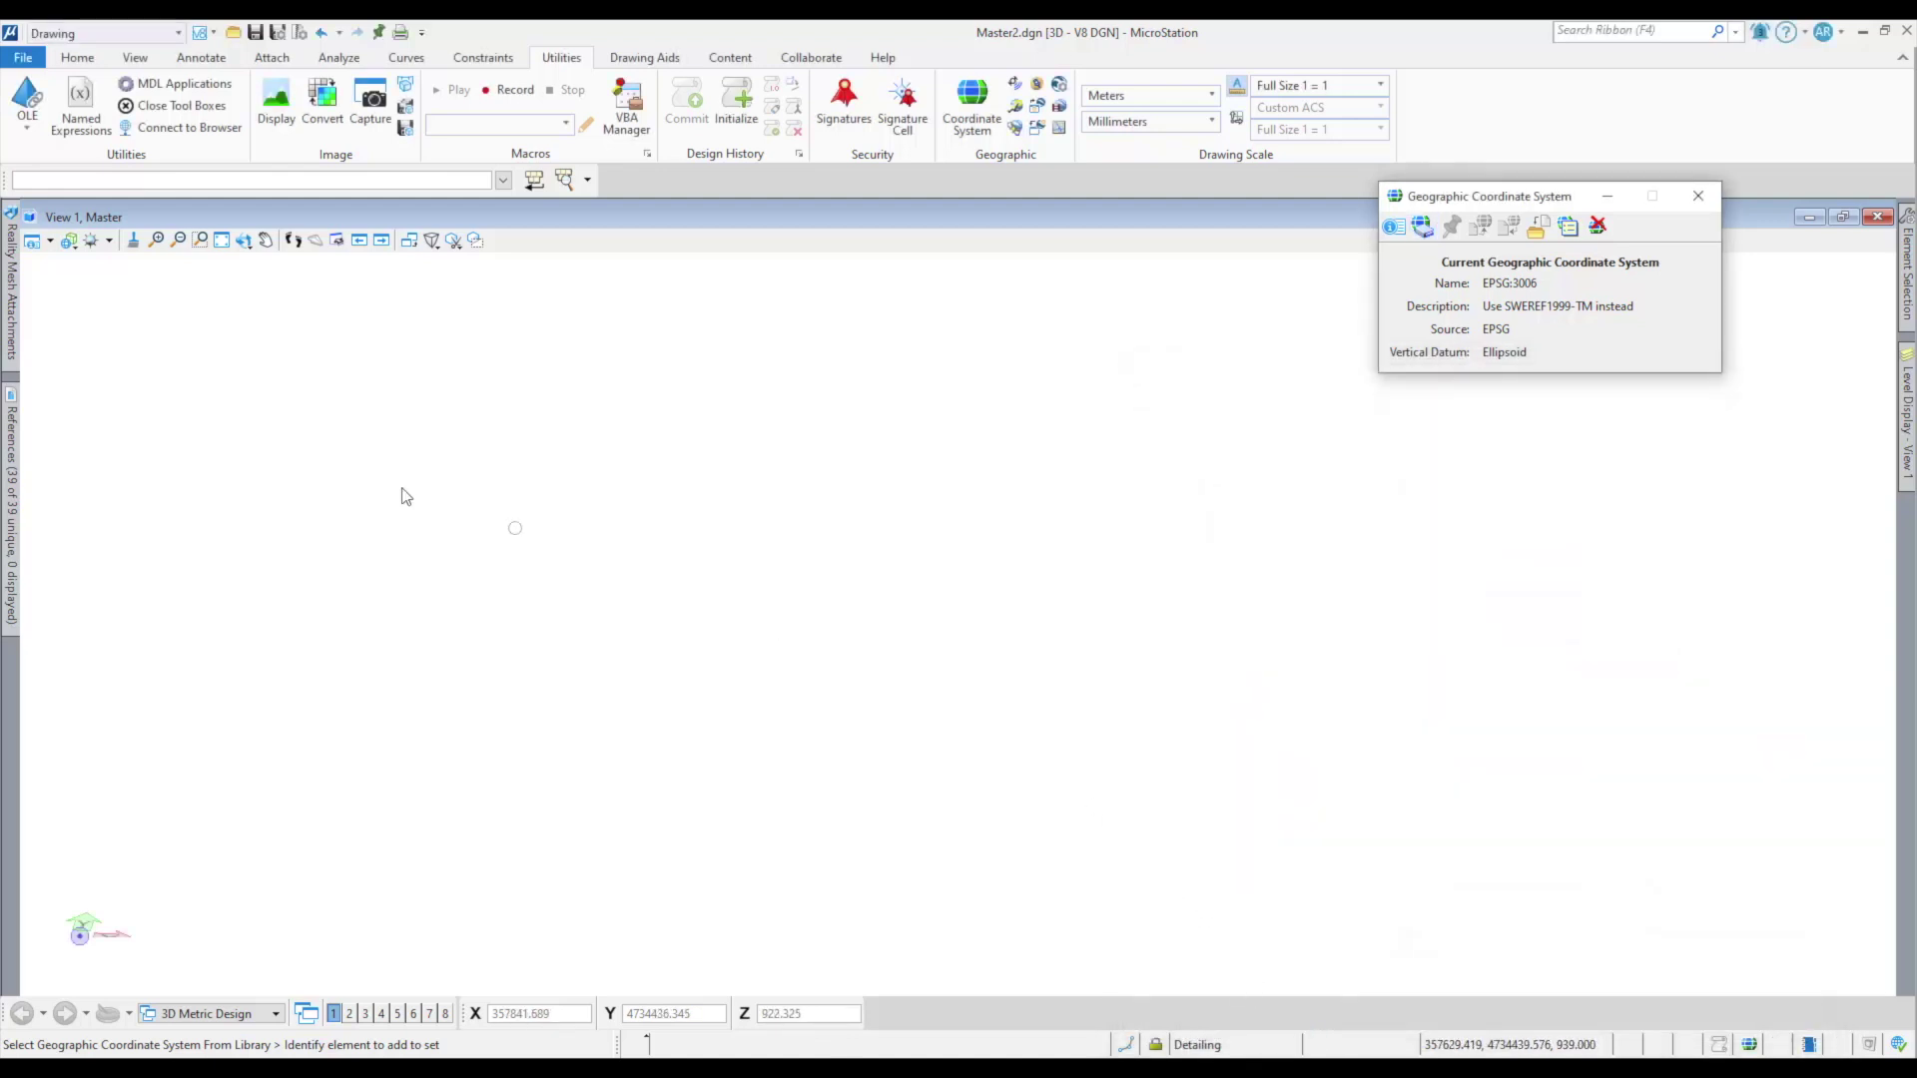
# Set the Master view's background map type to Aerial in View Attributes.
pyautogui.click(50, 244)
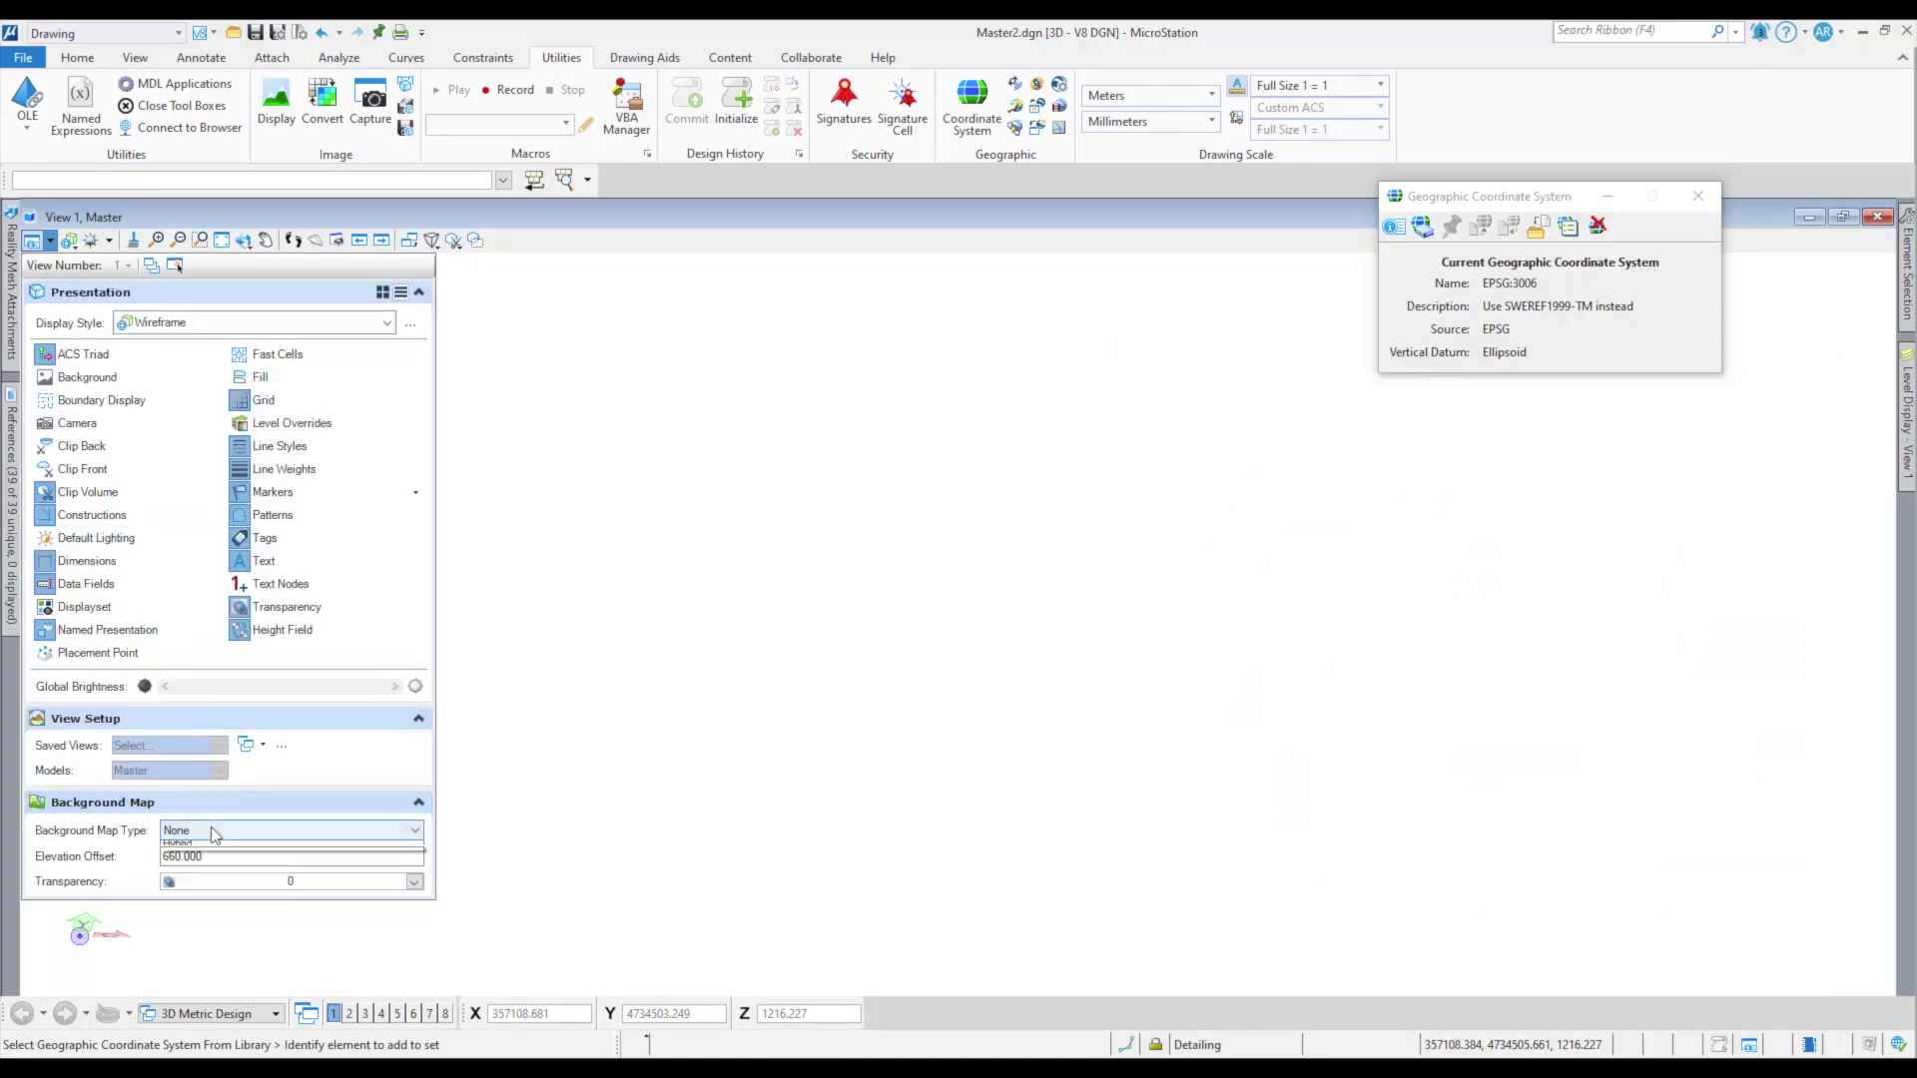
pyautogui.click(212, 828)
pyautogui.click(205, 874)
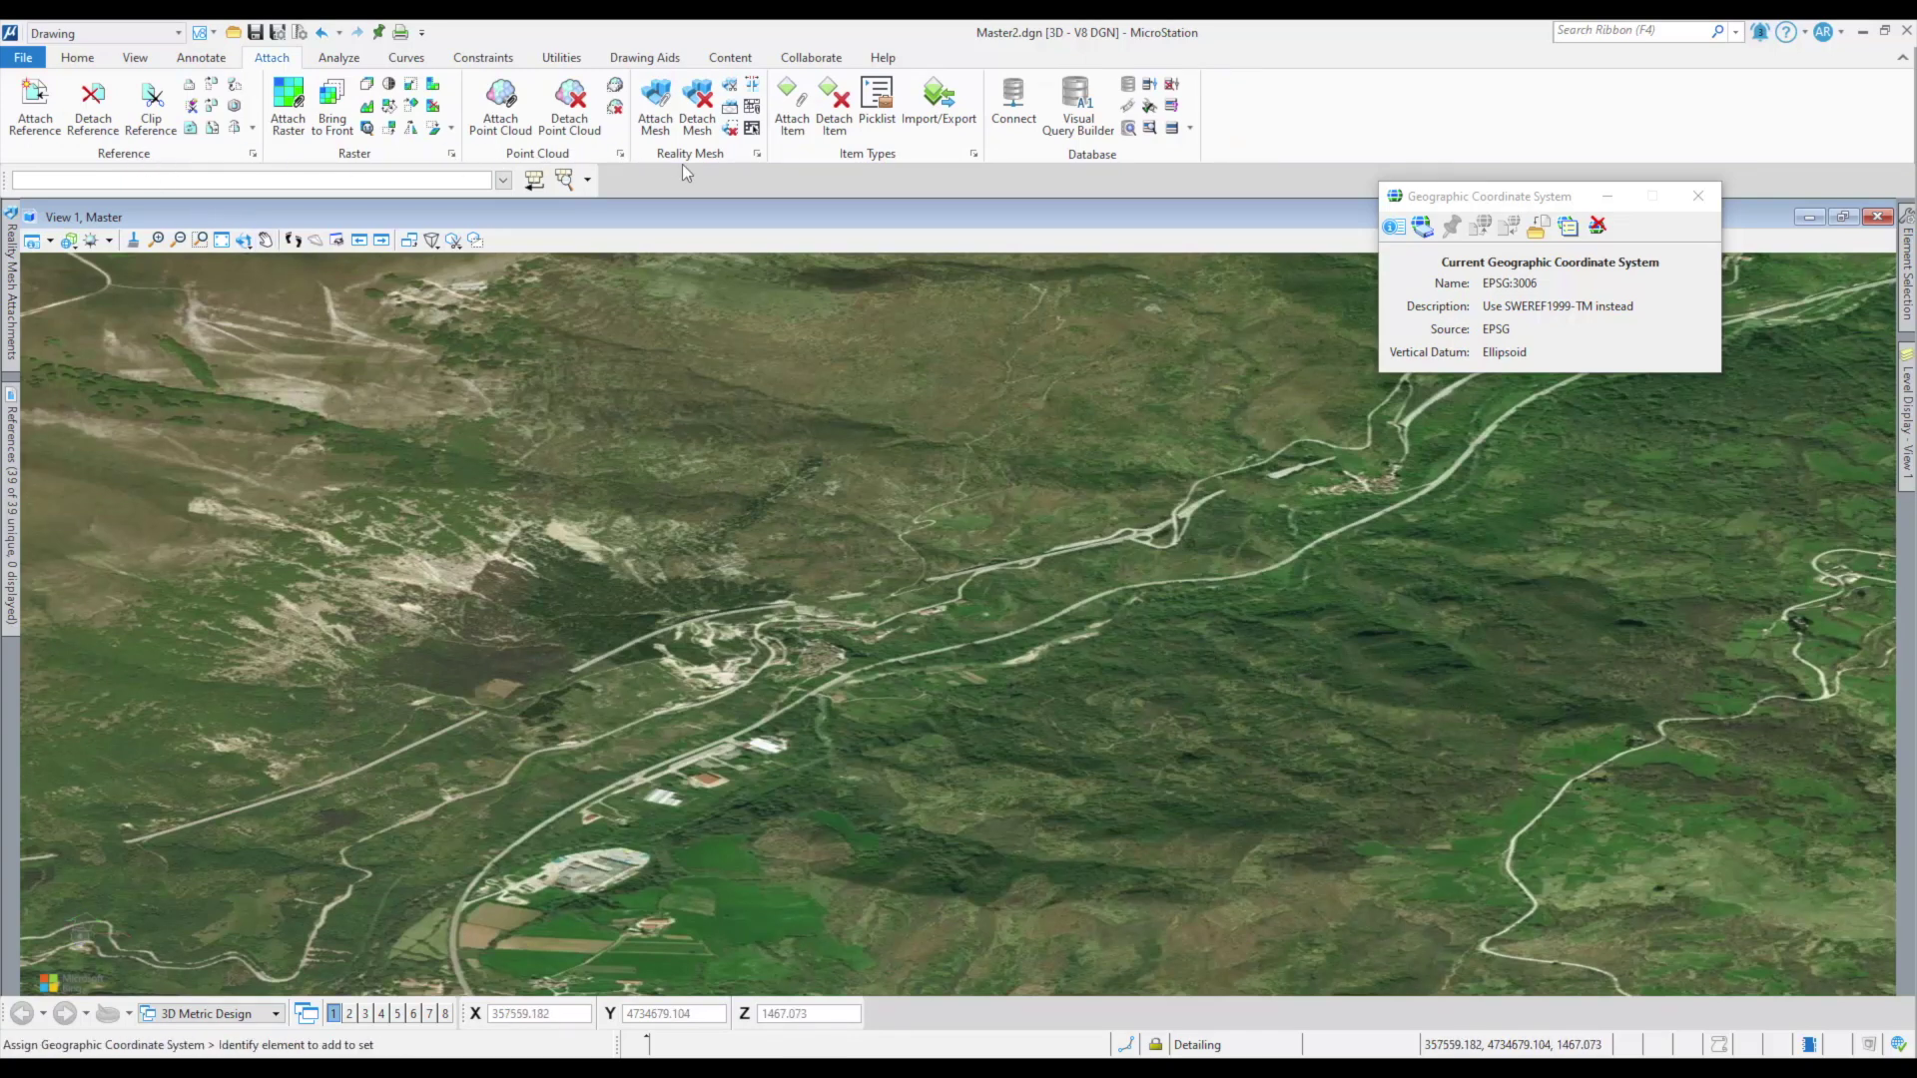
# Turn on the Default level to show the Full_Pescara_Mesh, then zoom and pan over the town.
pyautogui.click(758, 154)
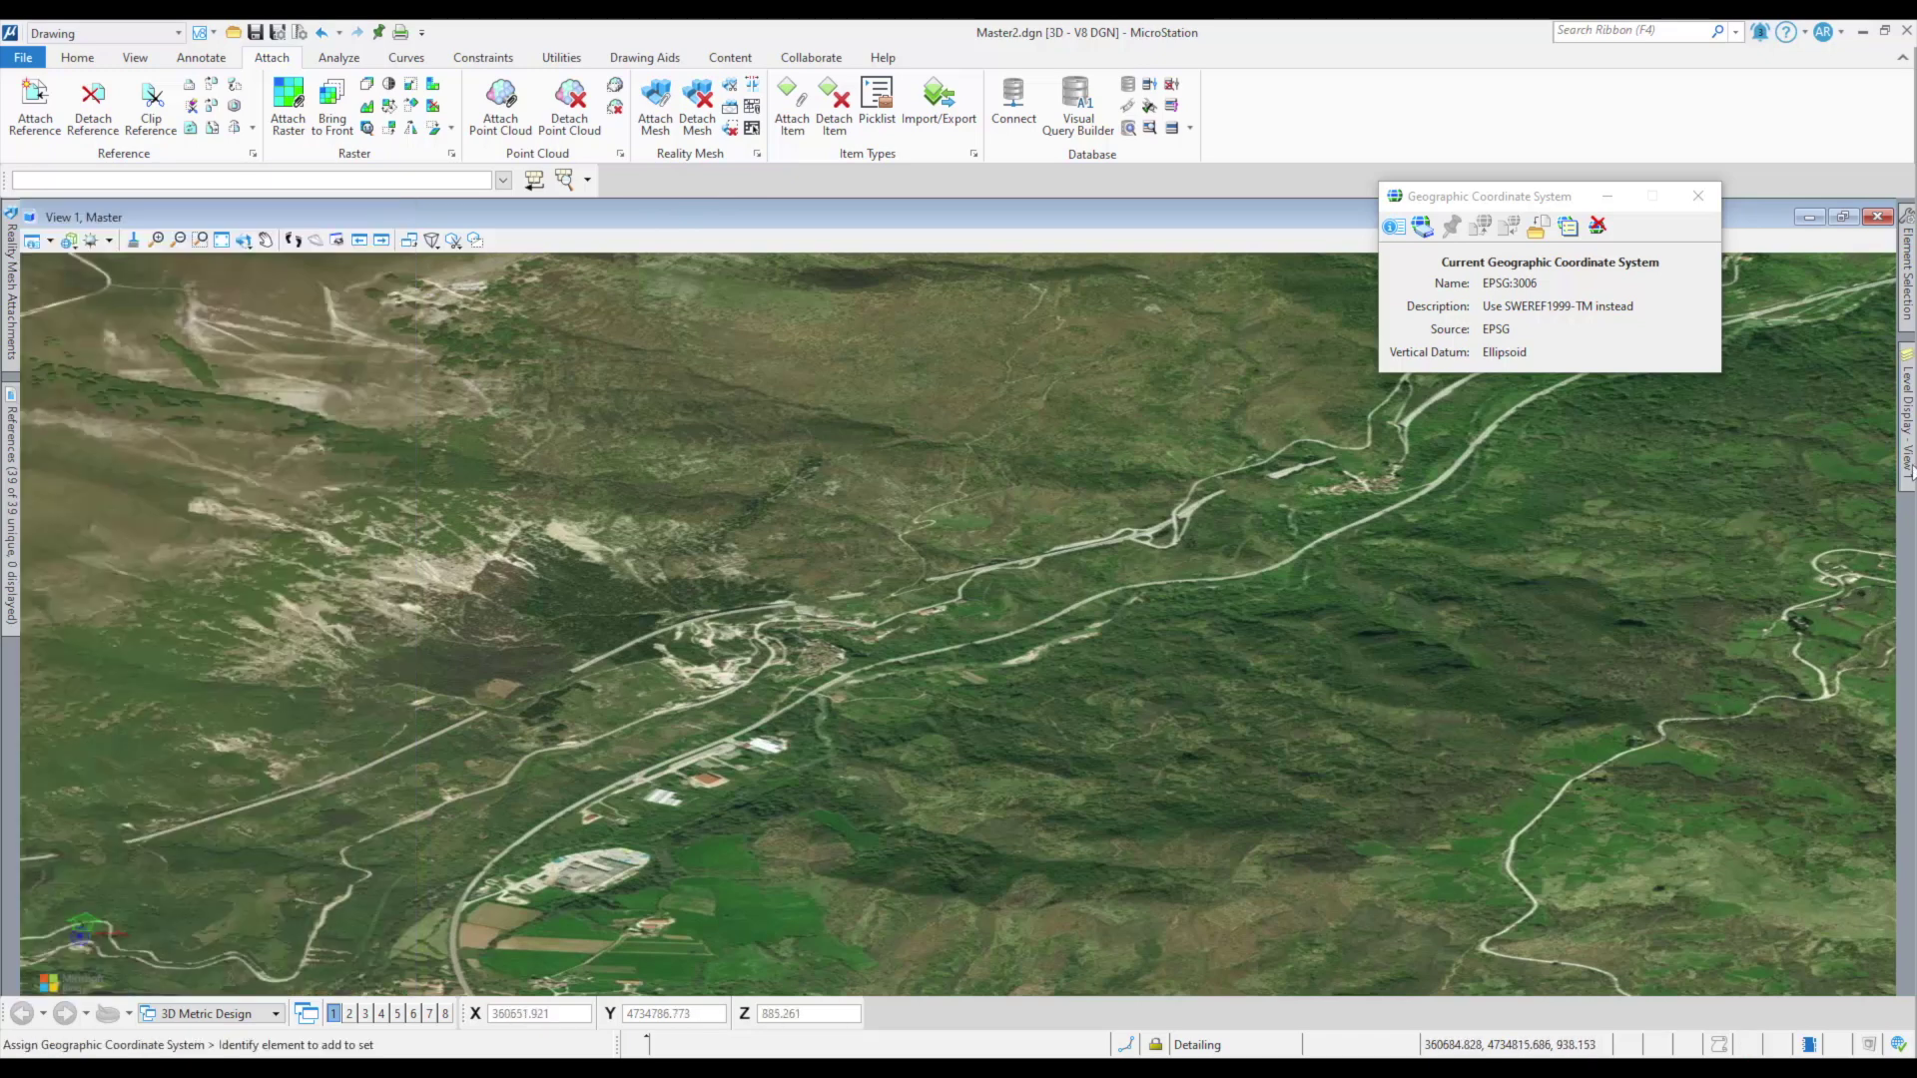
pyautogui.moveTo(1911, 470)
pyautogui.click(1611, 406)
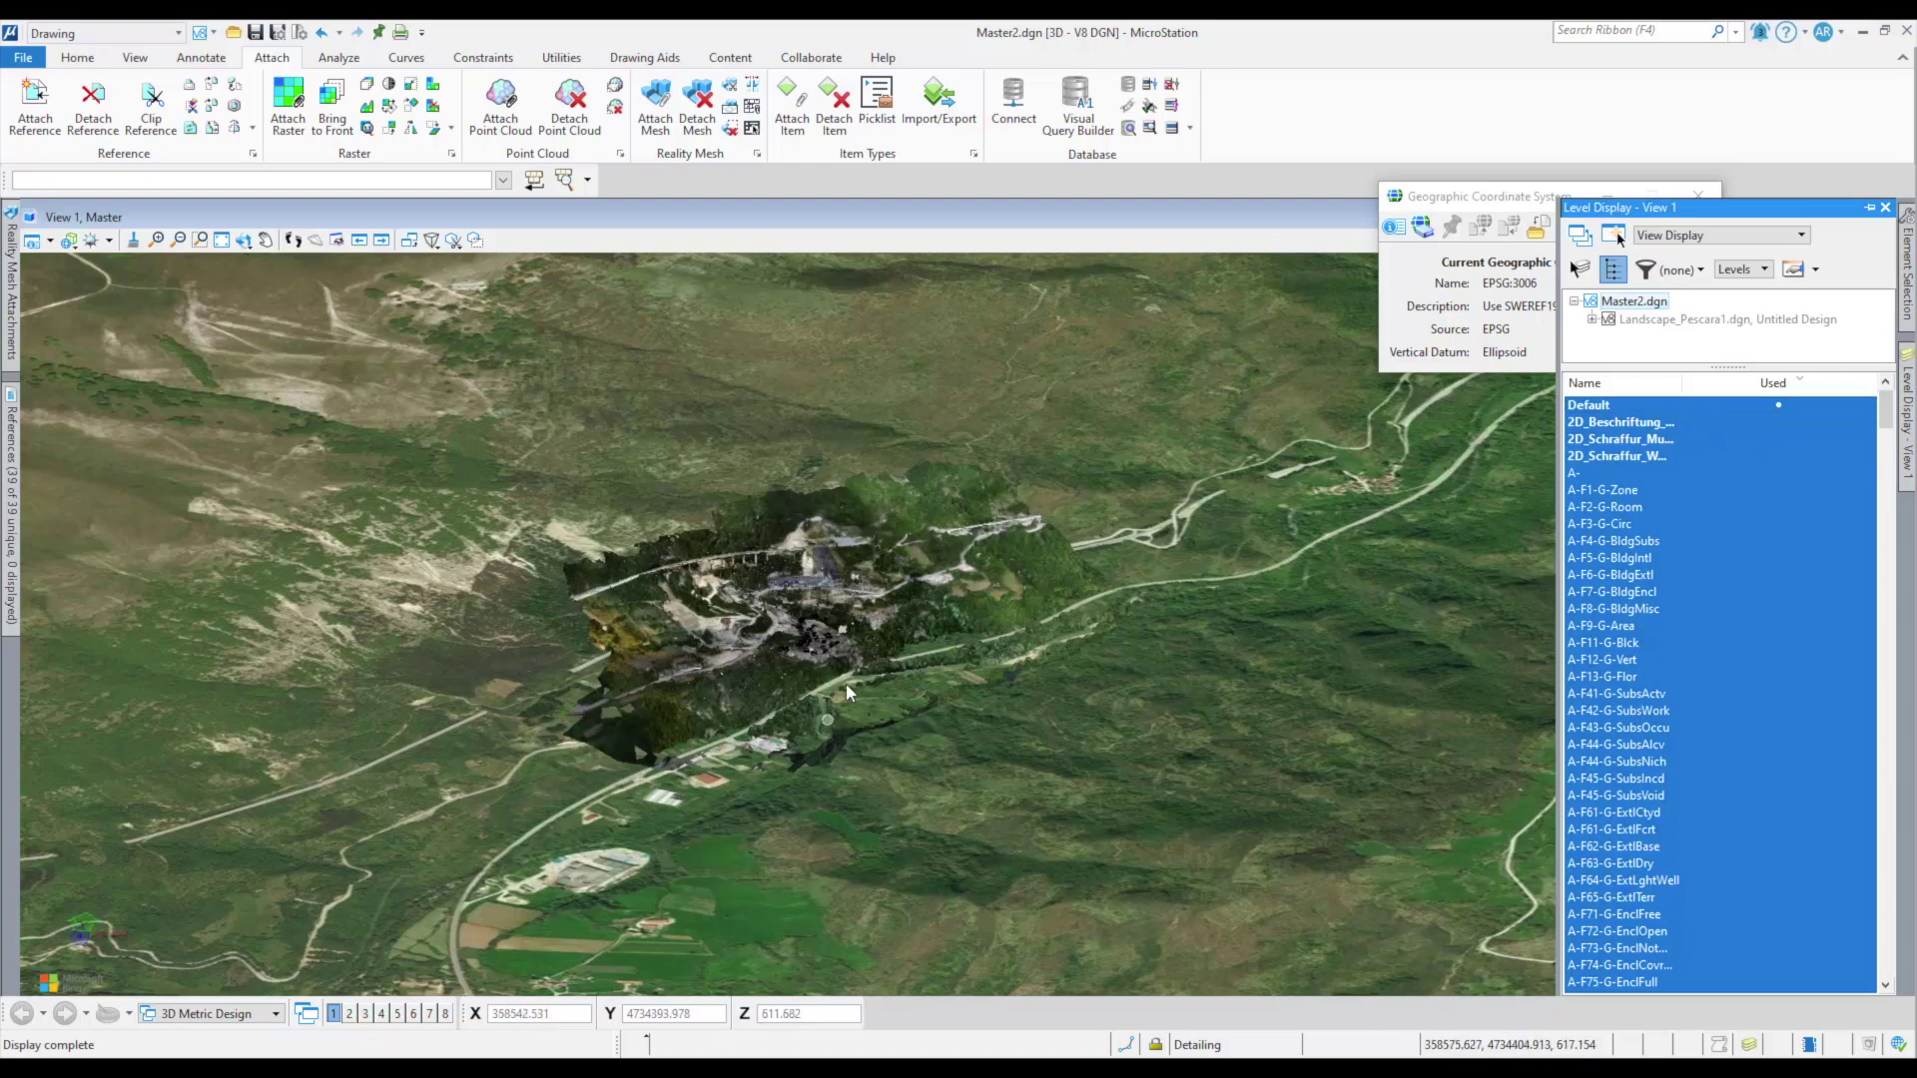
pyautogui.scroll(3, 814, 629)
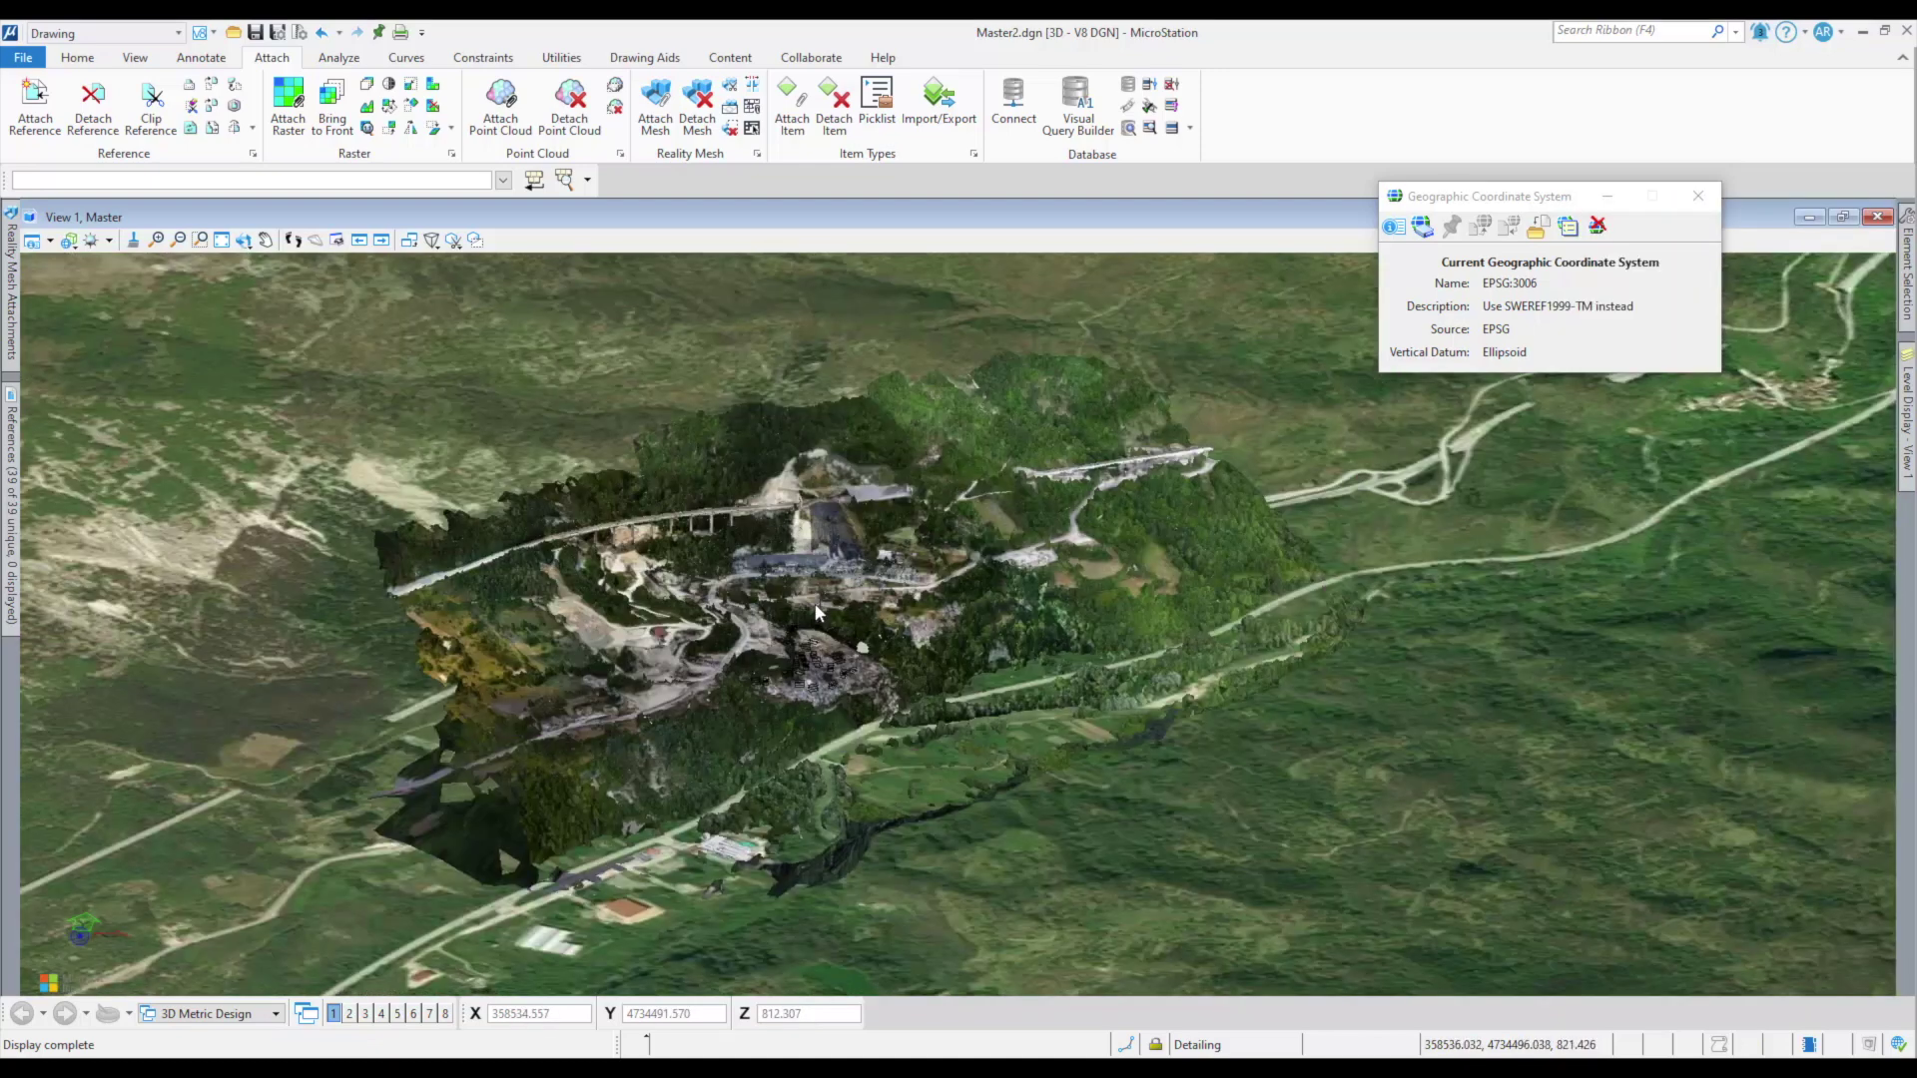
pyautogui.scroll(3, 811, 740)
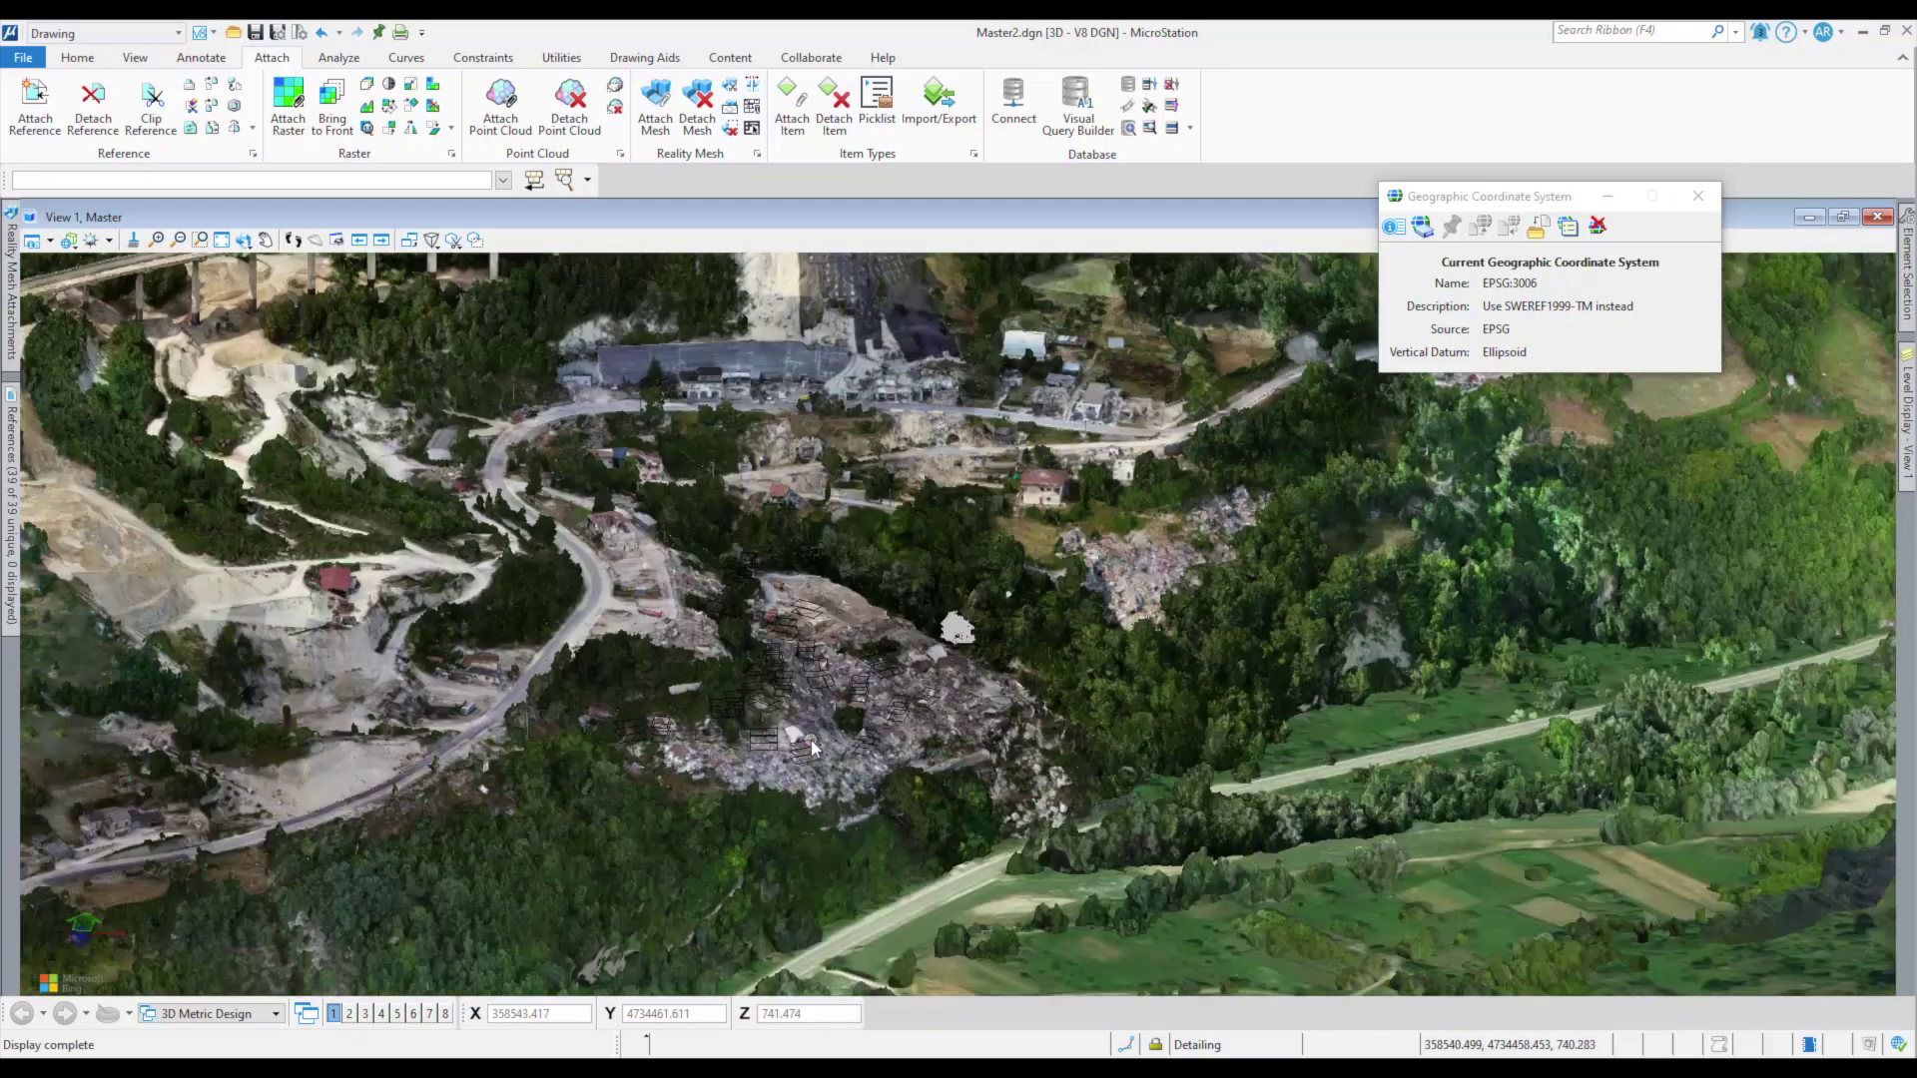
pyautogui.moveTo(449, 639); pyautogui.dragTo(1087, 664, button='middle')
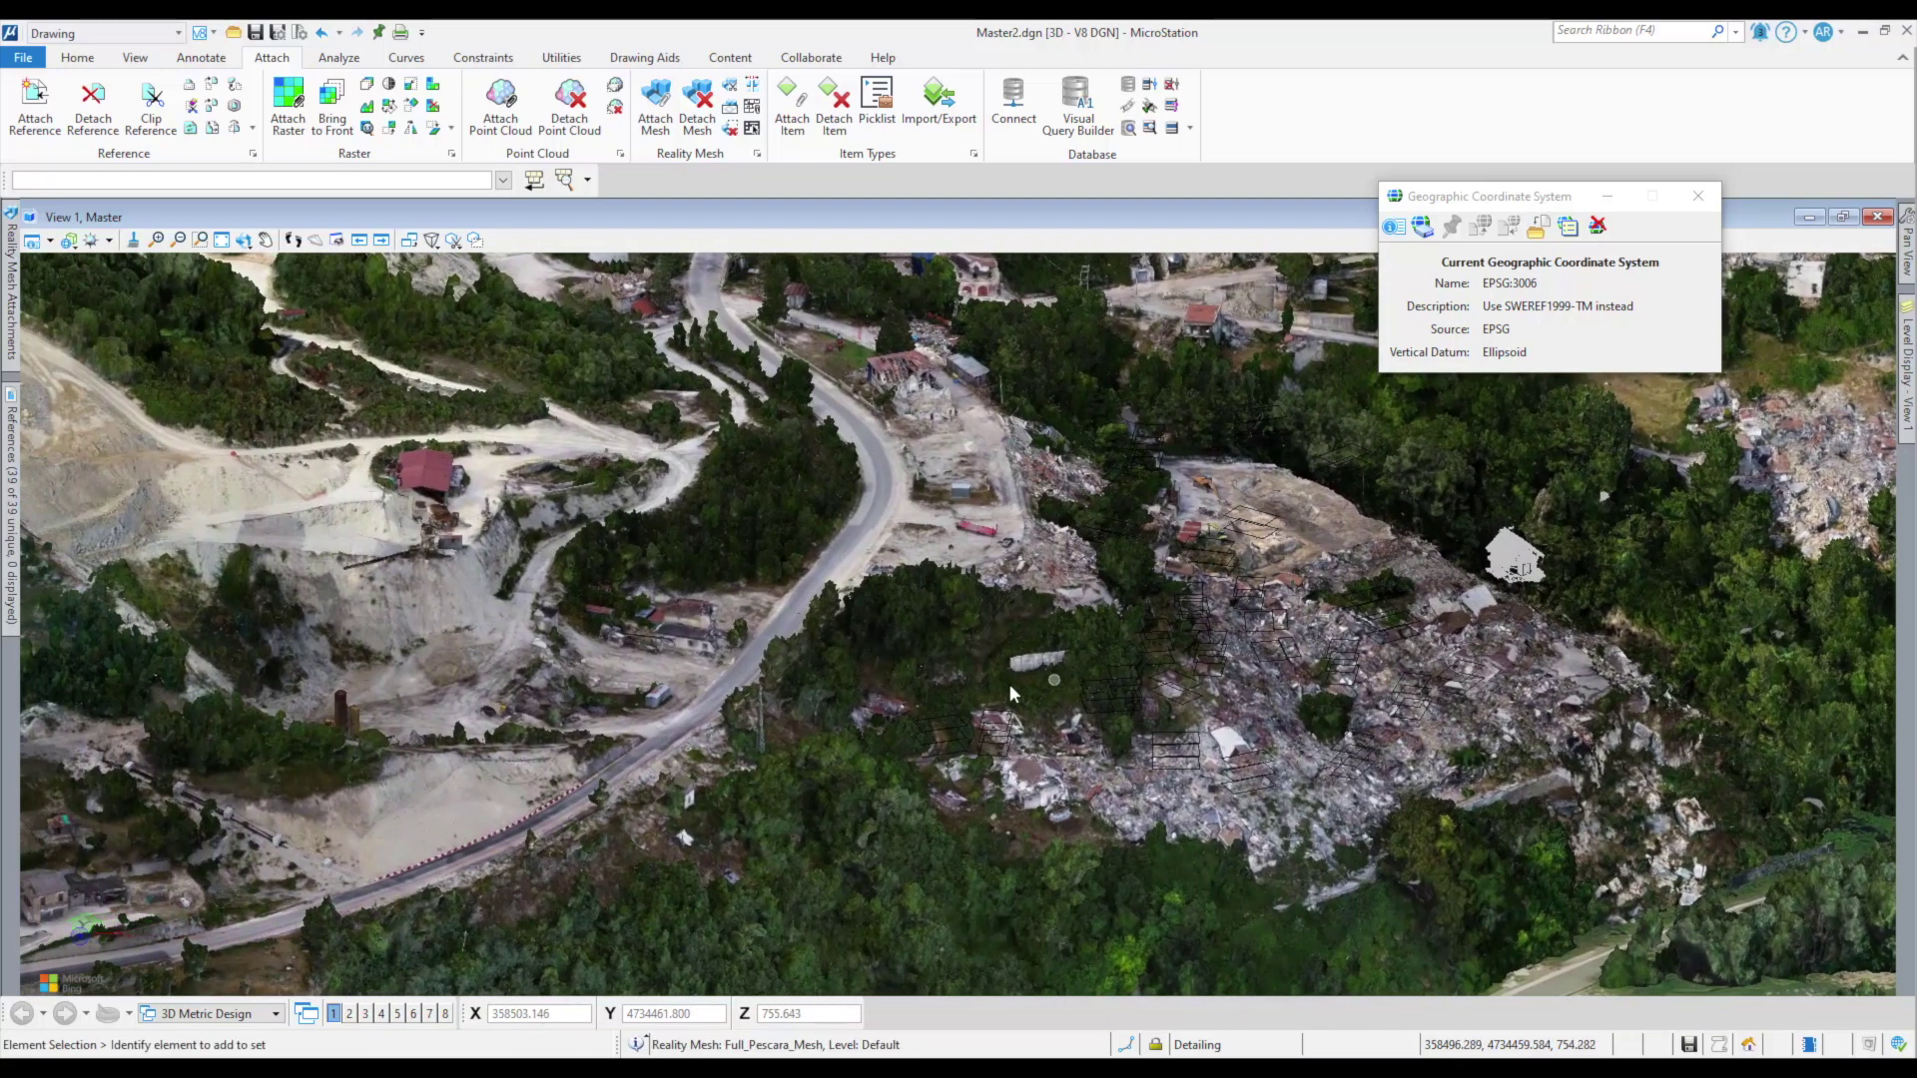
pyautogui.moveTo(11, 469)
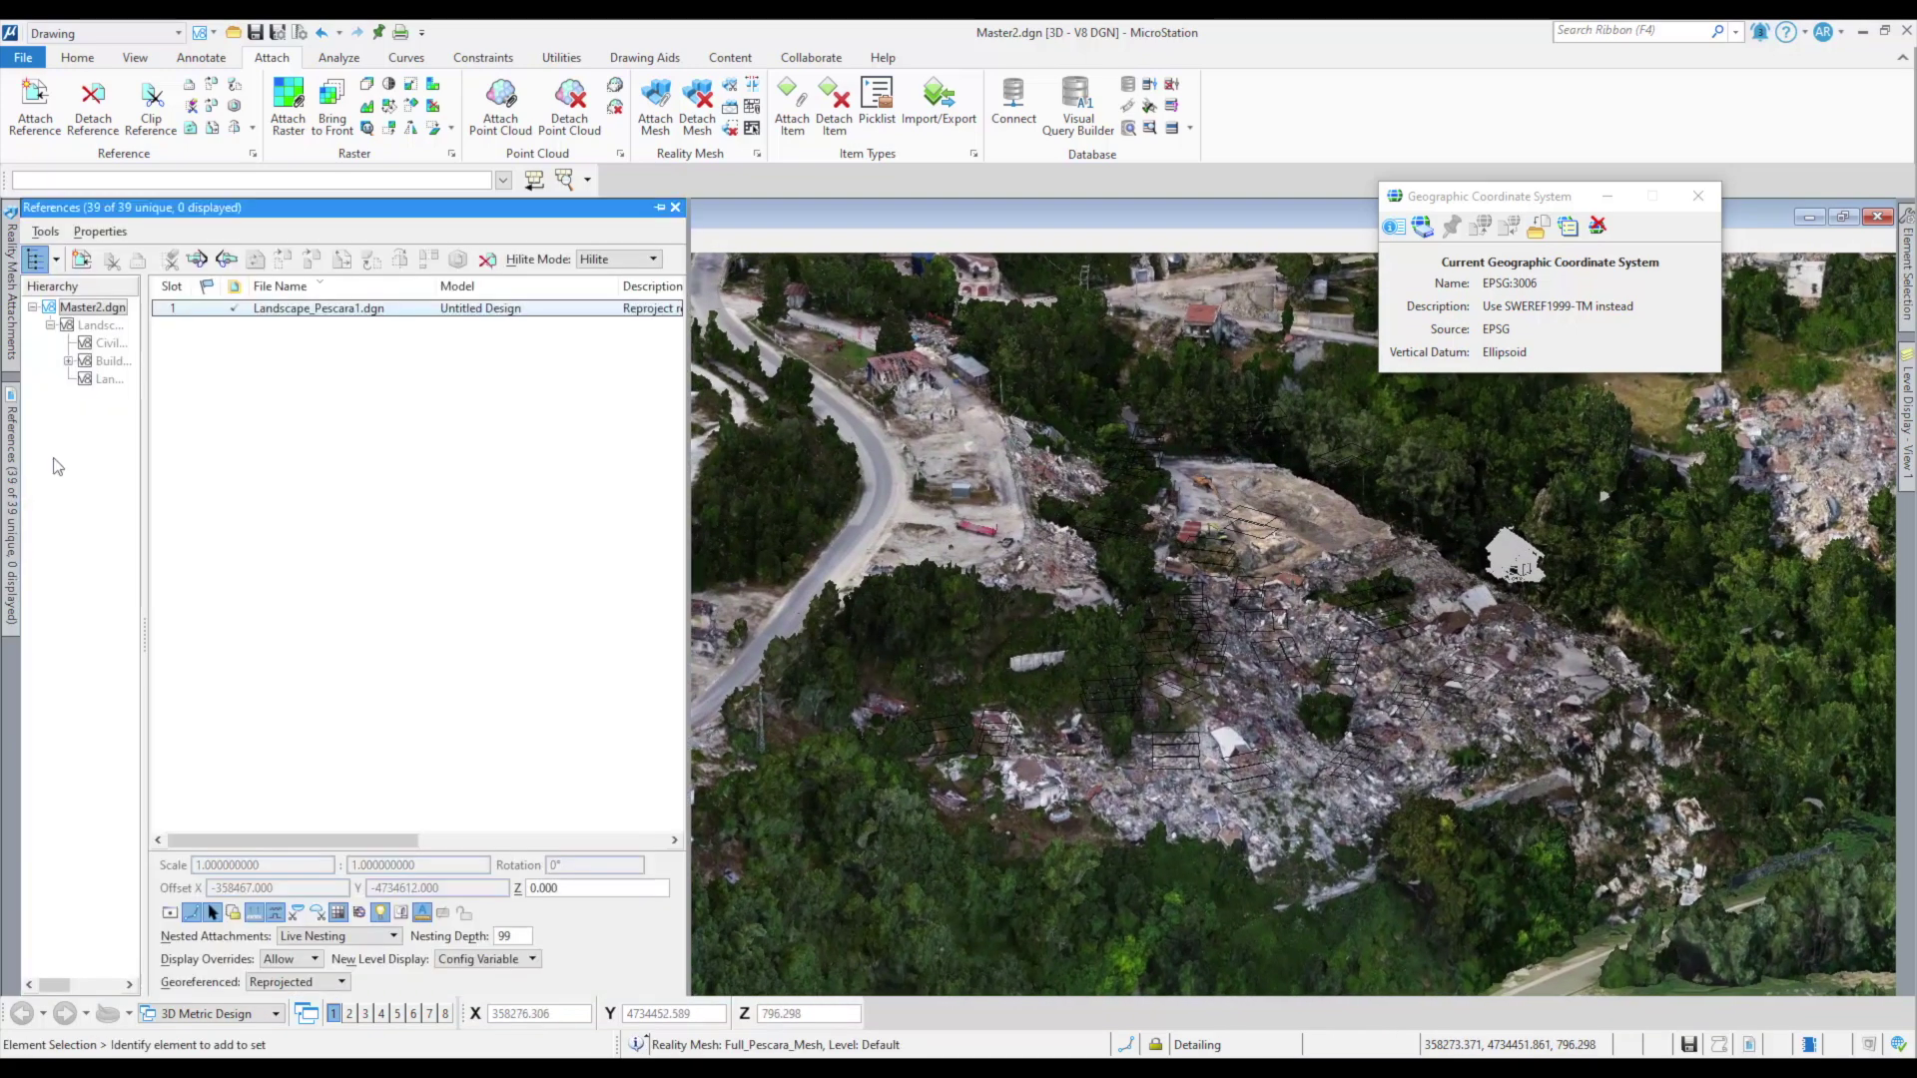
# Turn on reference display and toggle building references 12–23 off and back on.
pyautogui.click(172, 914)
pyautogui.click(380, 751)
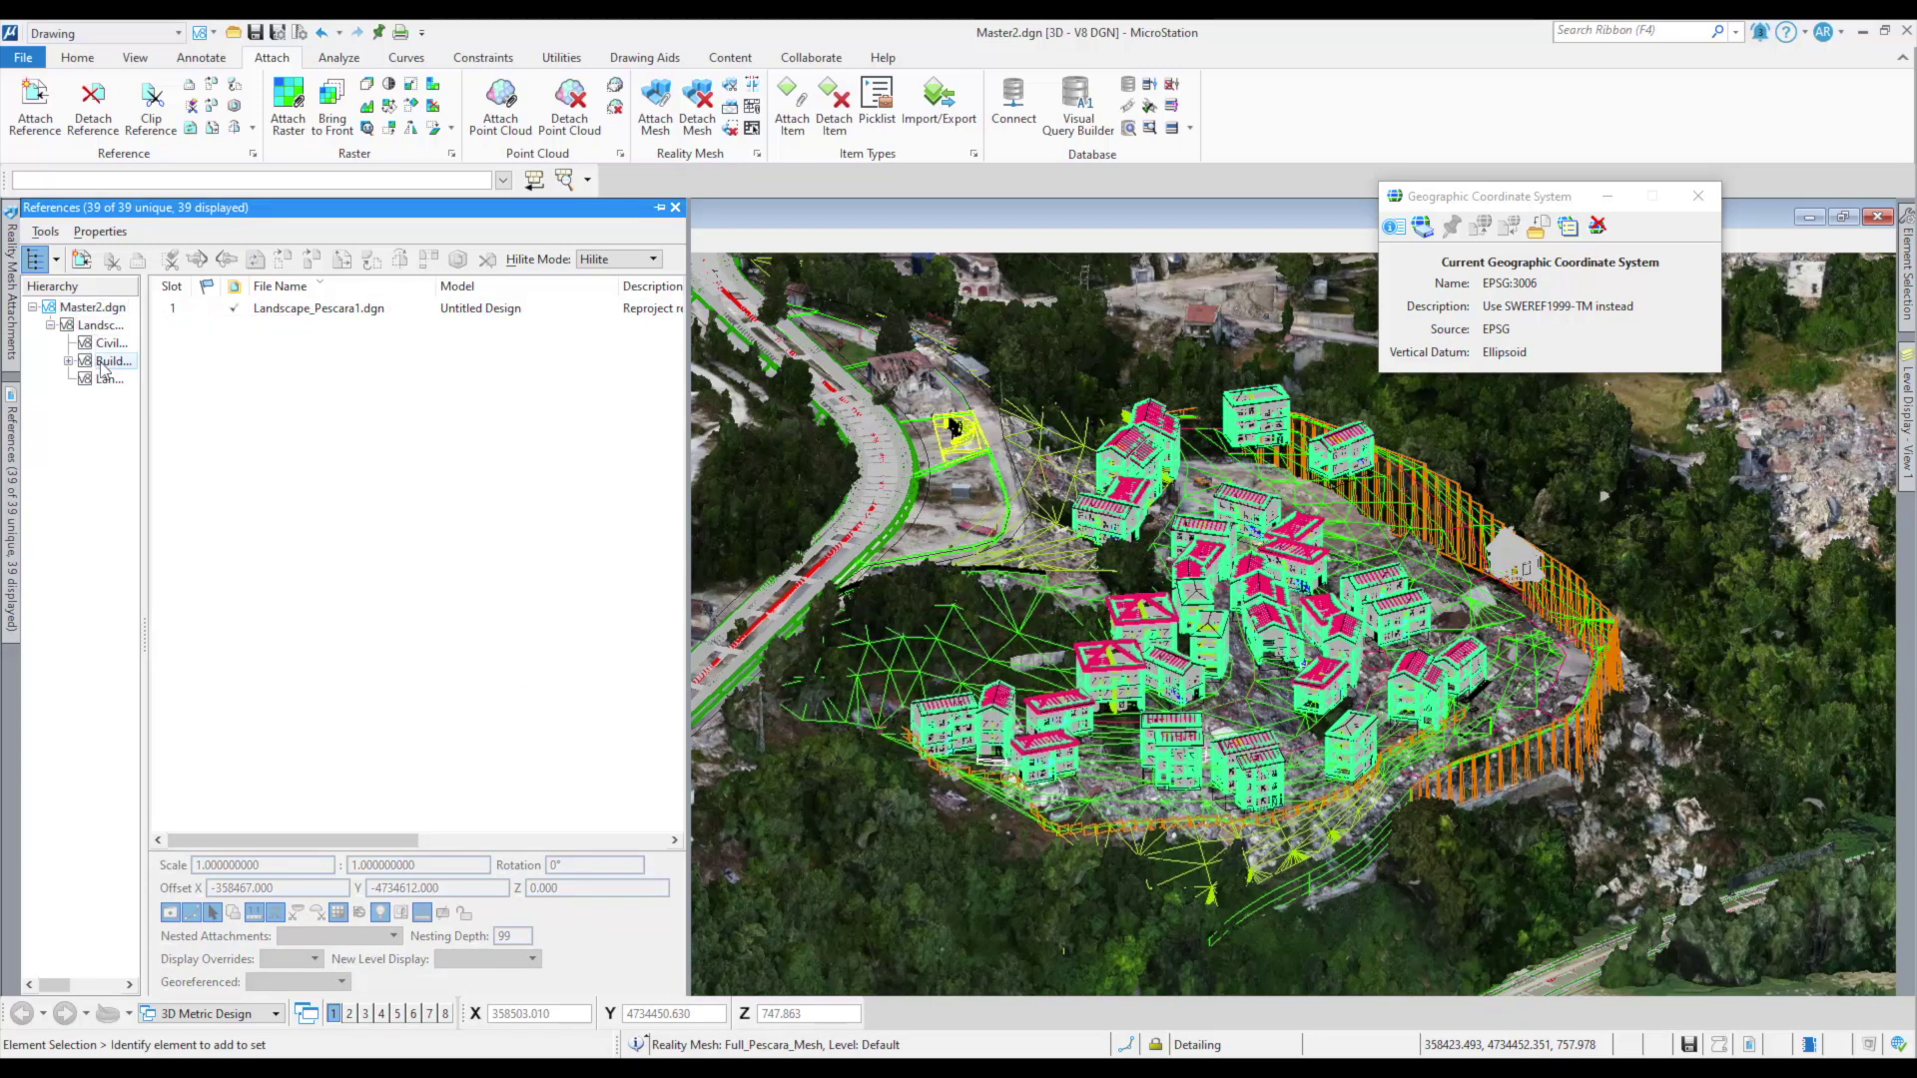
pyautogui.click(108, 360)
pyautogui.moveTo(180, 319); pyautogui.dragTo(173, 733)
pyautogui.click(171, 914)
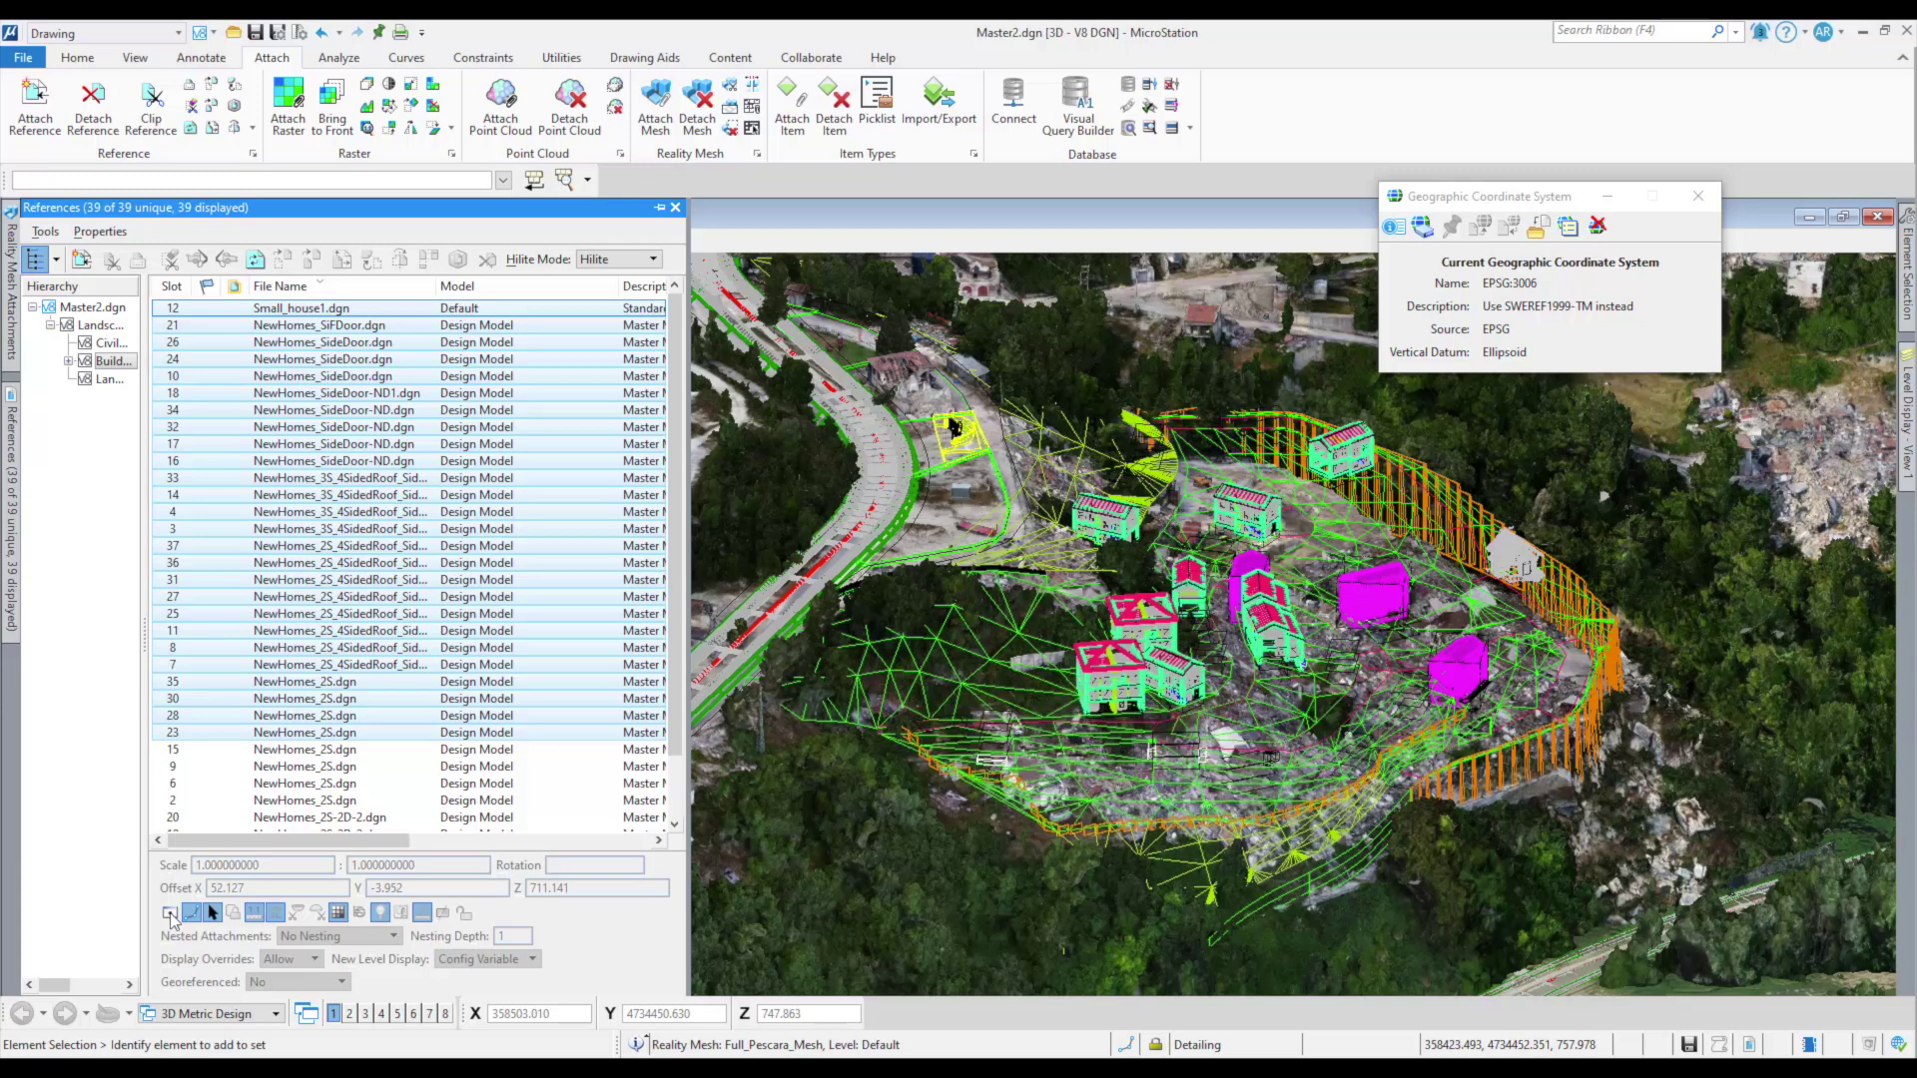
pyautogui.click(171, 914)
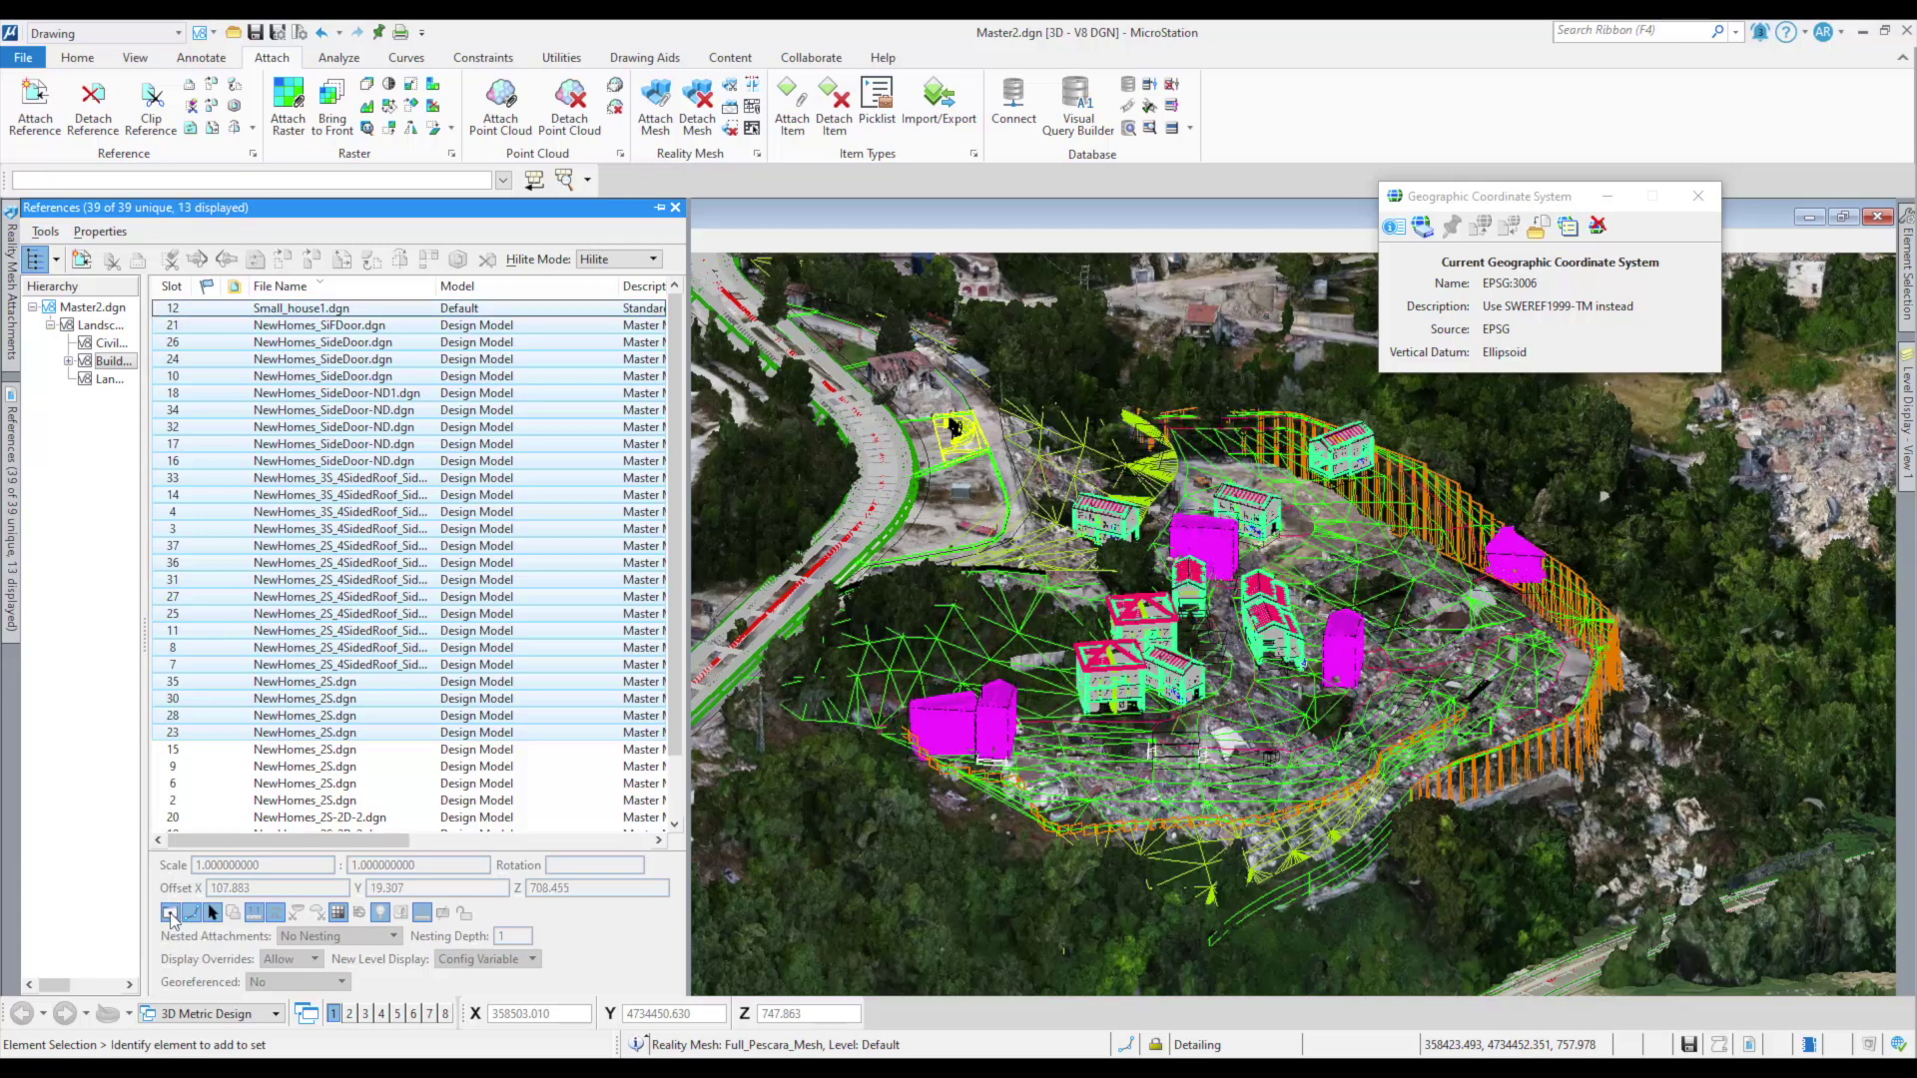
# Check reference 22, then zoom out and pan the main view toward the viaduct.
pyautogui.scroll(-2, 180, 814)
pyautogui.click(172, 818)
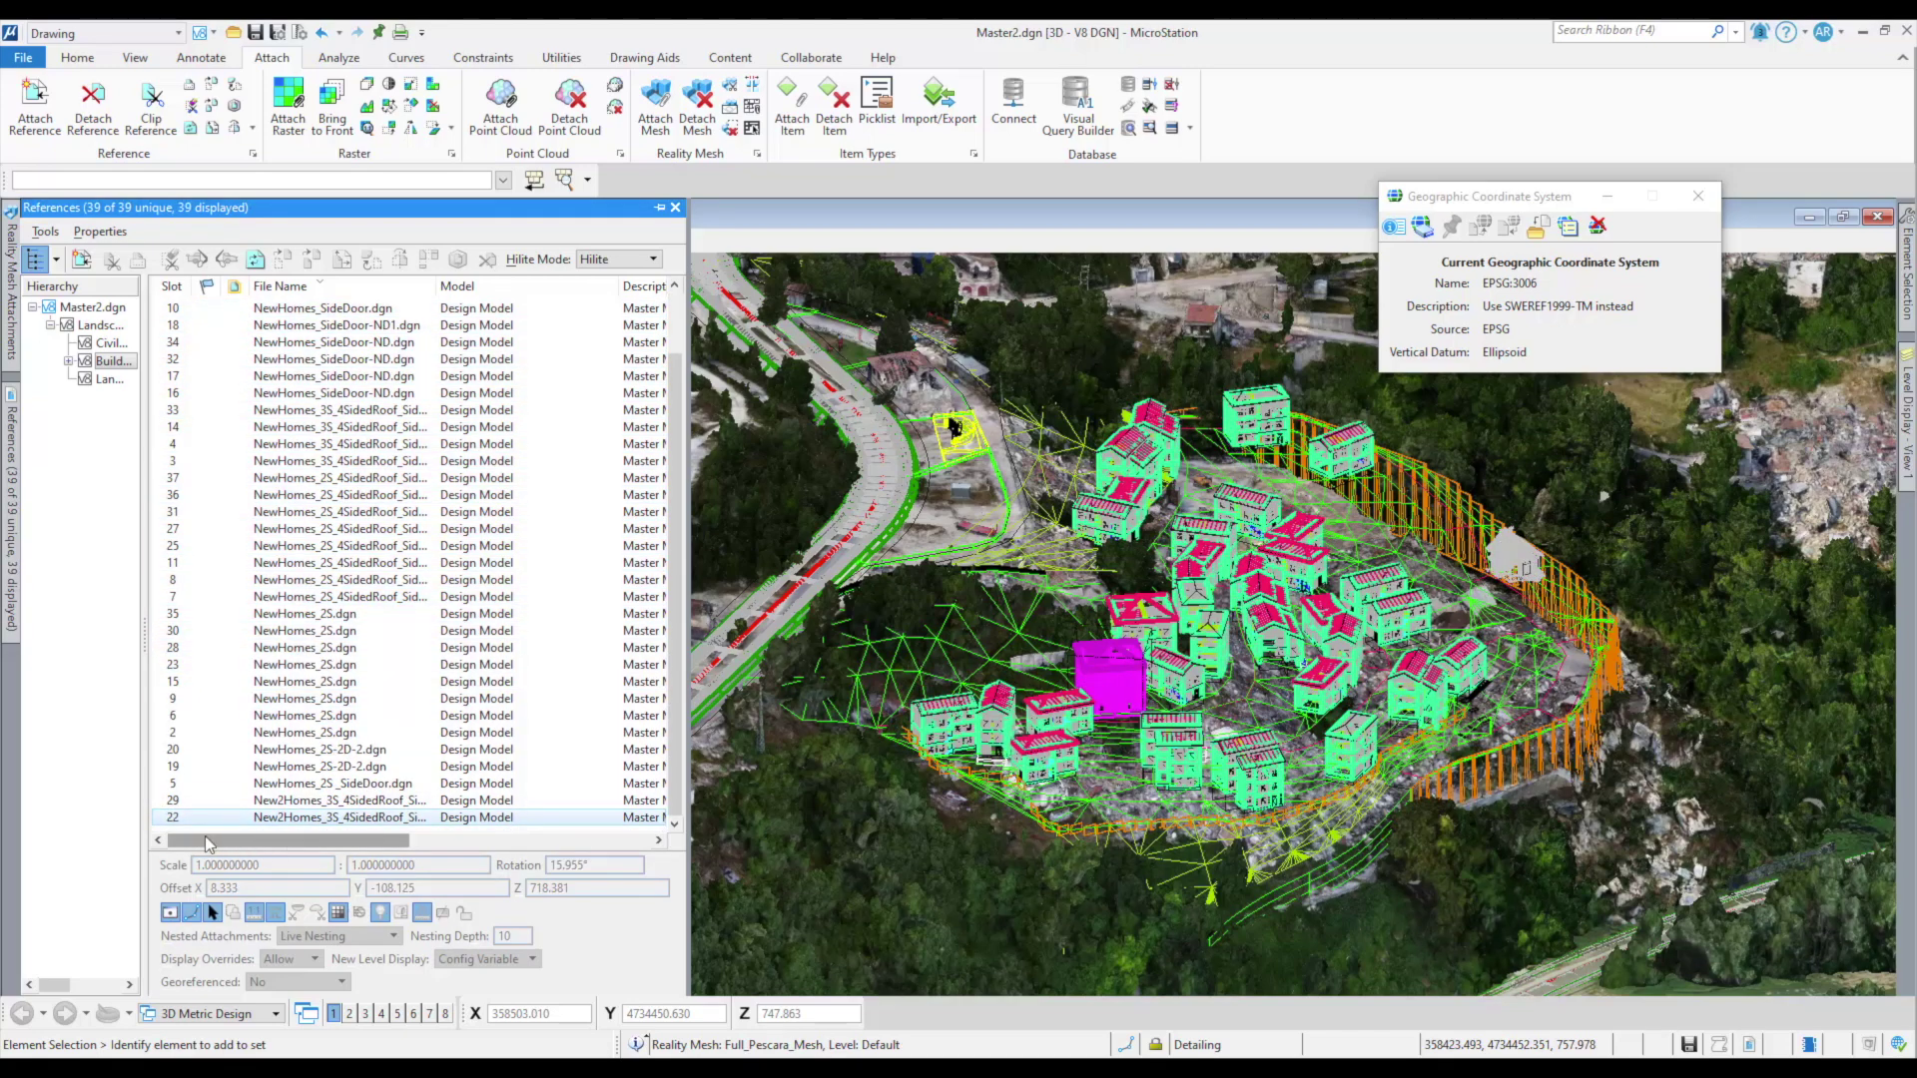
pyautogui.click(205, 830)
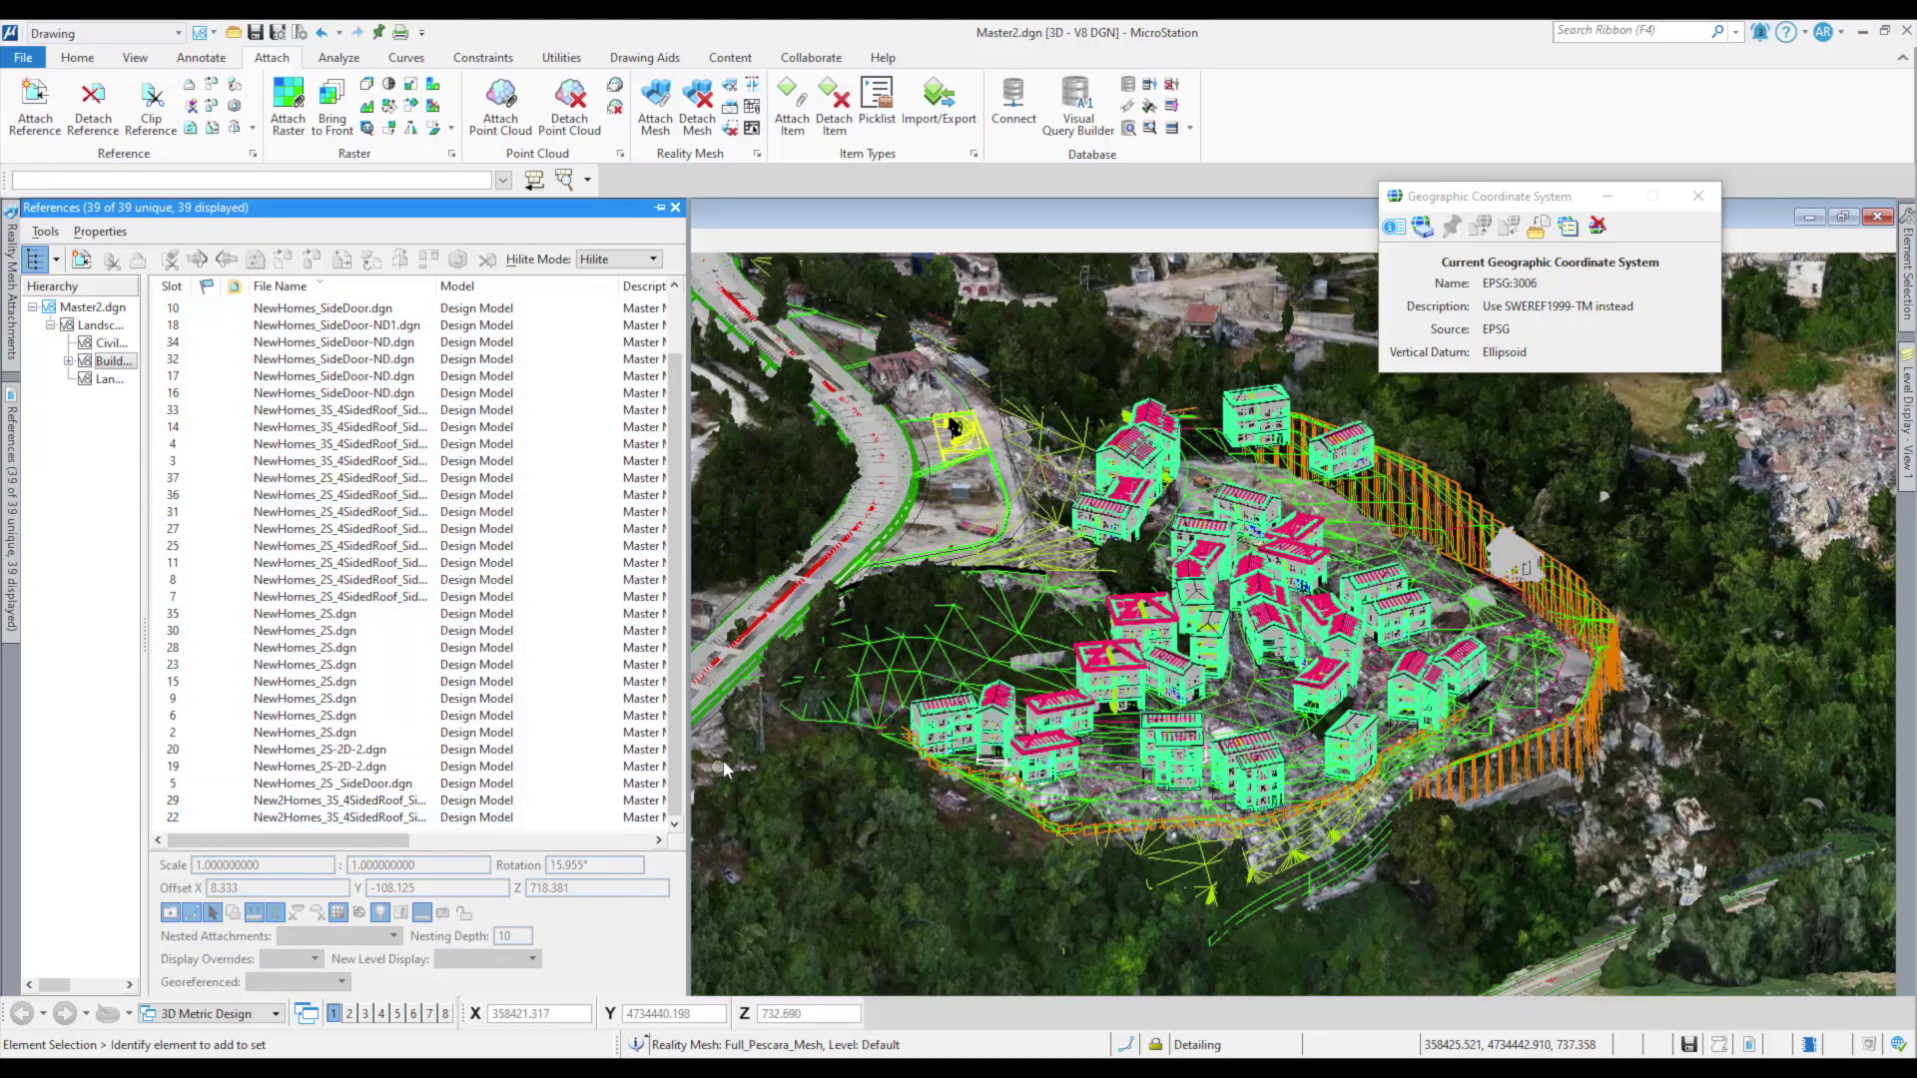
pyautogui.click(723, 218)
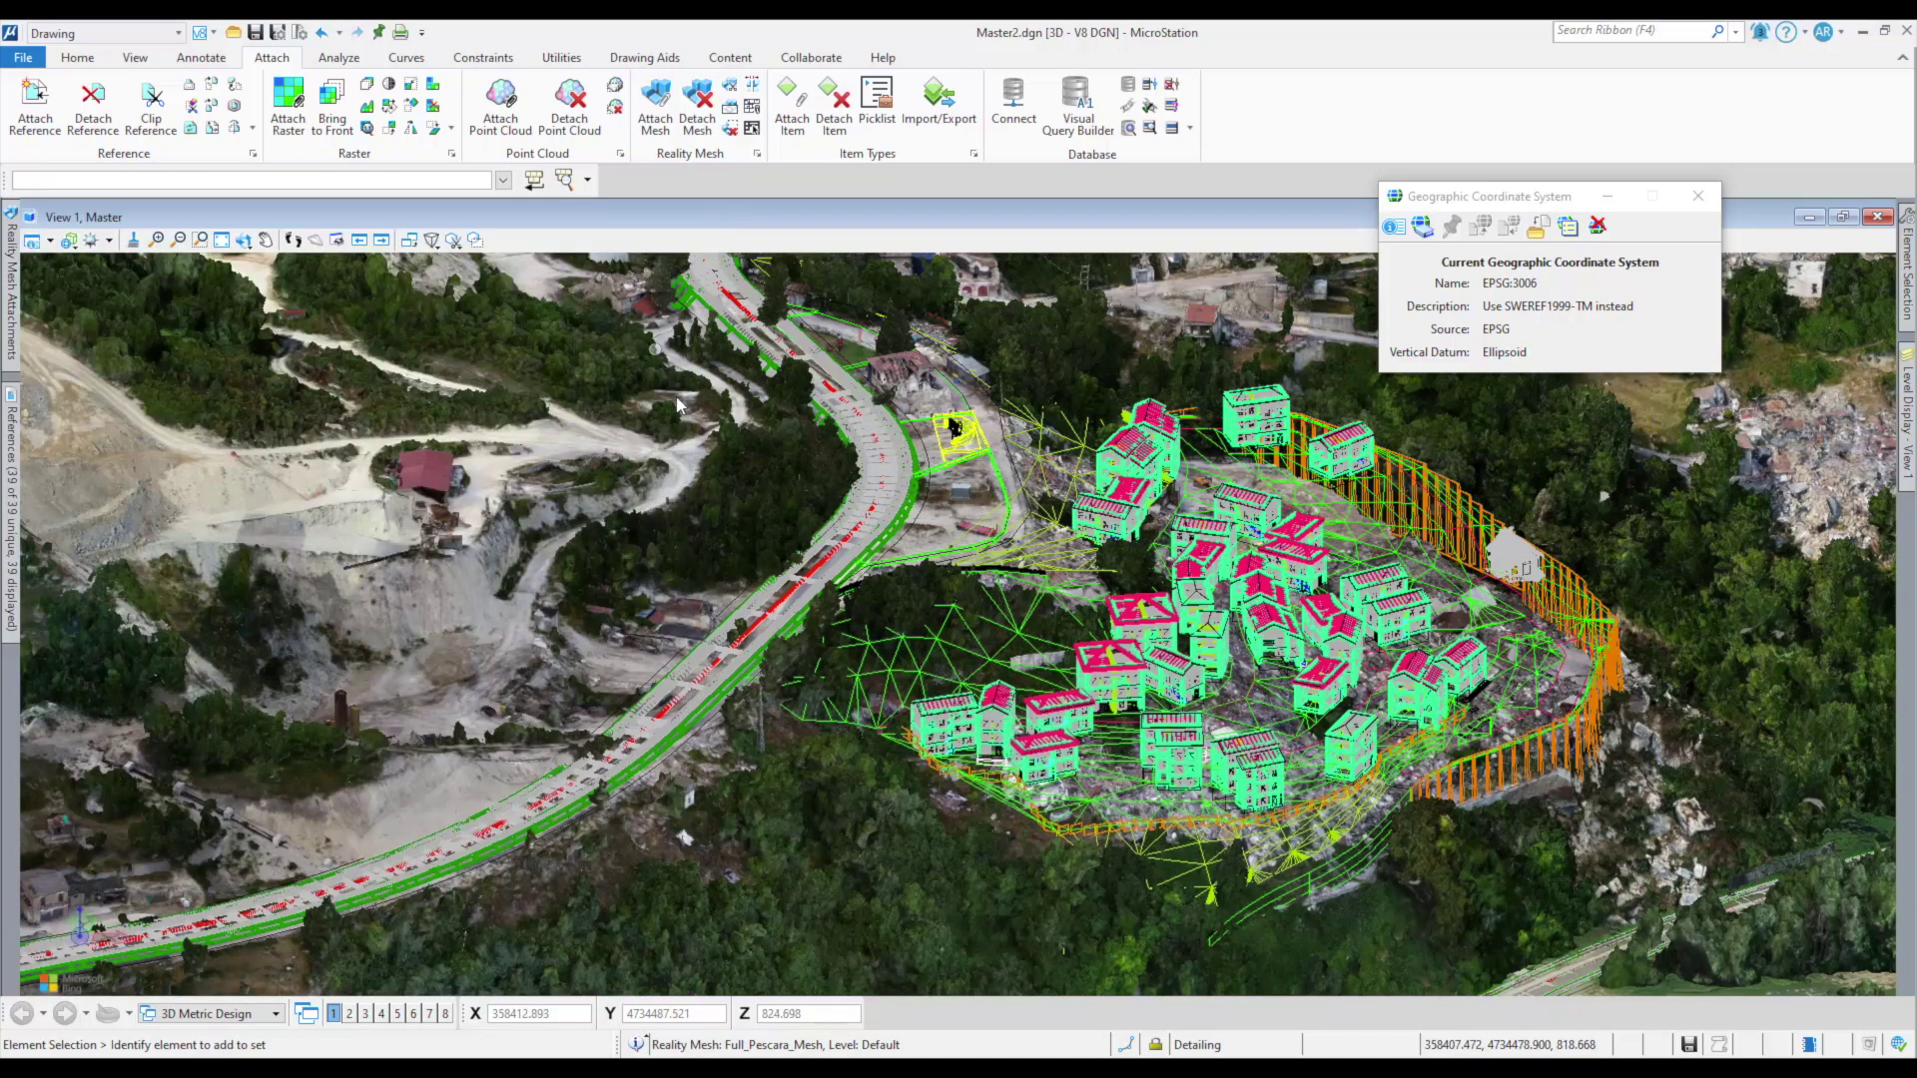
pyautogui.scroll(-2, 740, 449)
pyautogui.moveTo(821, 461); pyautogui.dragTo(494, 619, button='middle')
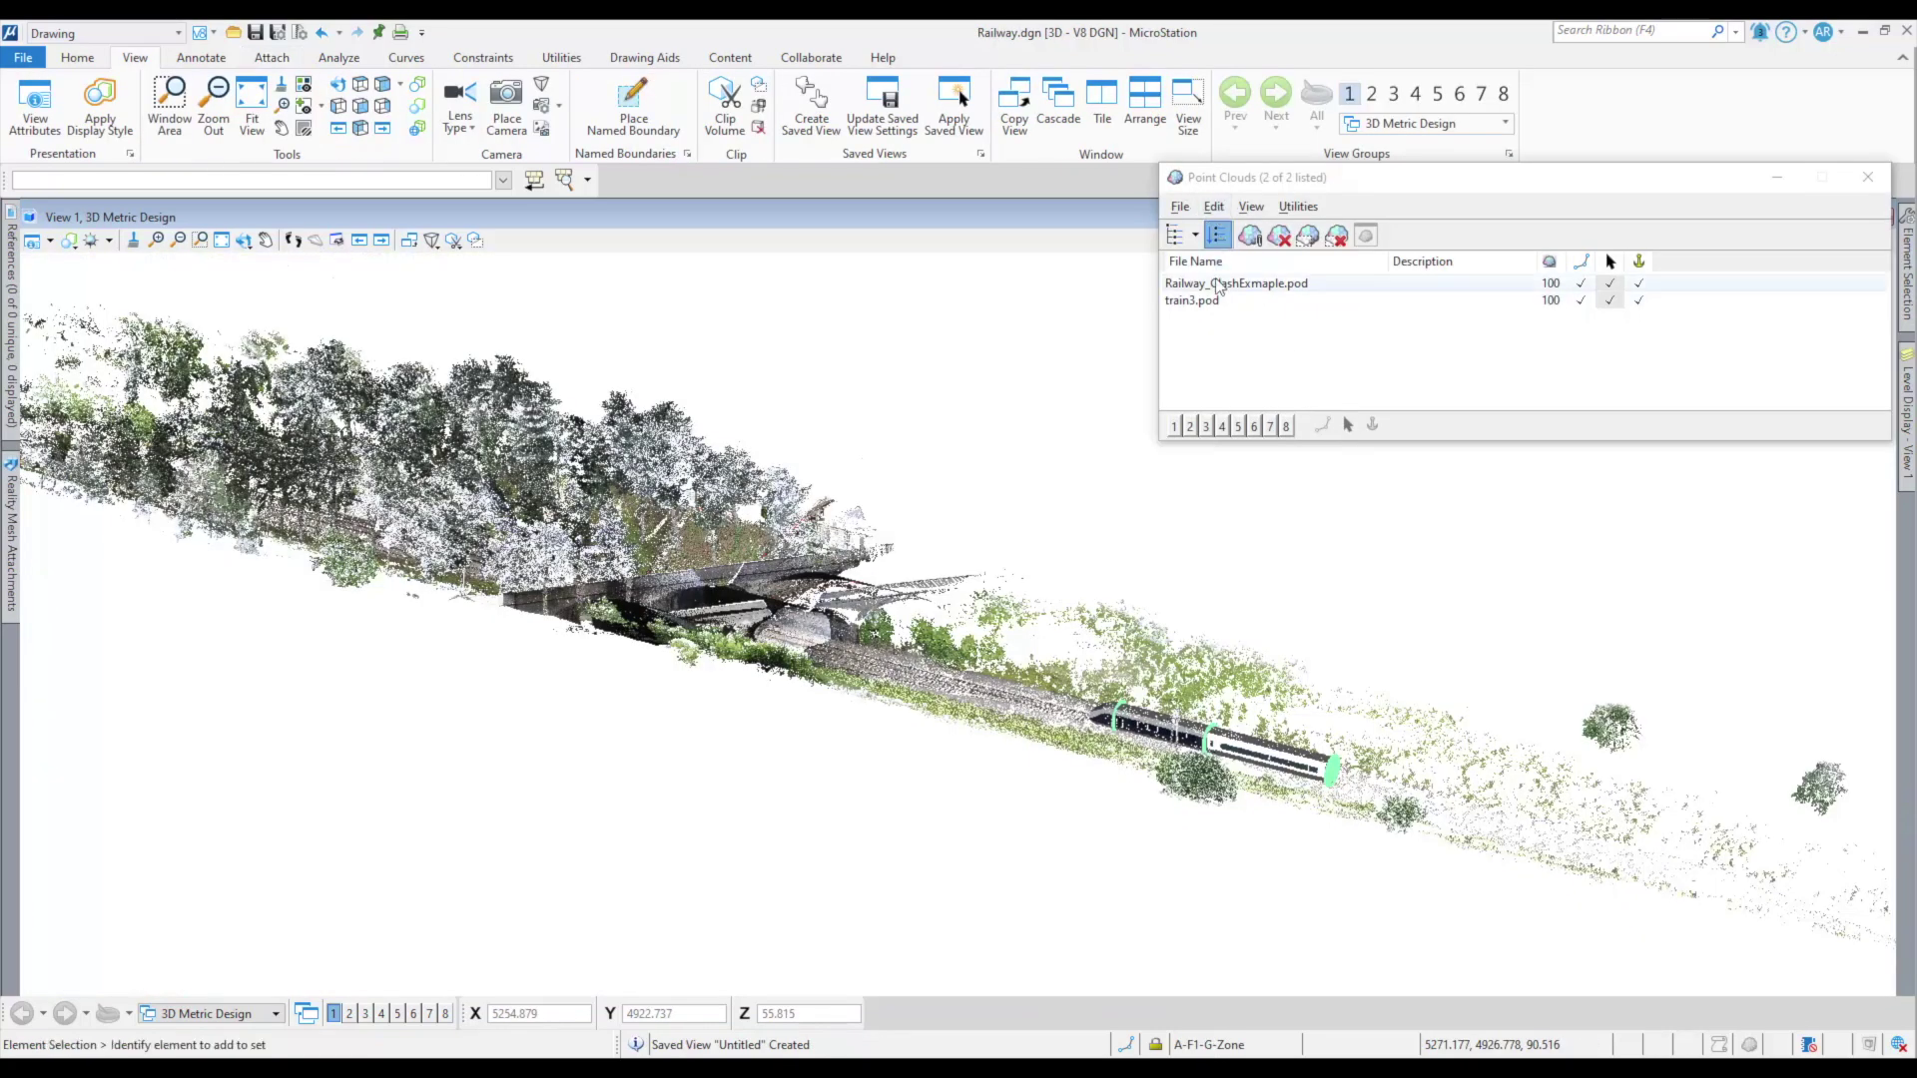
# Toggle View 1 display of Railway_ClashExample.pod and train3.pod off and on, then tilt along the track.
pyautogui.click(1220, 284)
pyautogui.click(1176, 426)
pyautogui.click(1176, 427)
pyautogui.press('Down')
pyautogui.click(1176, 427)
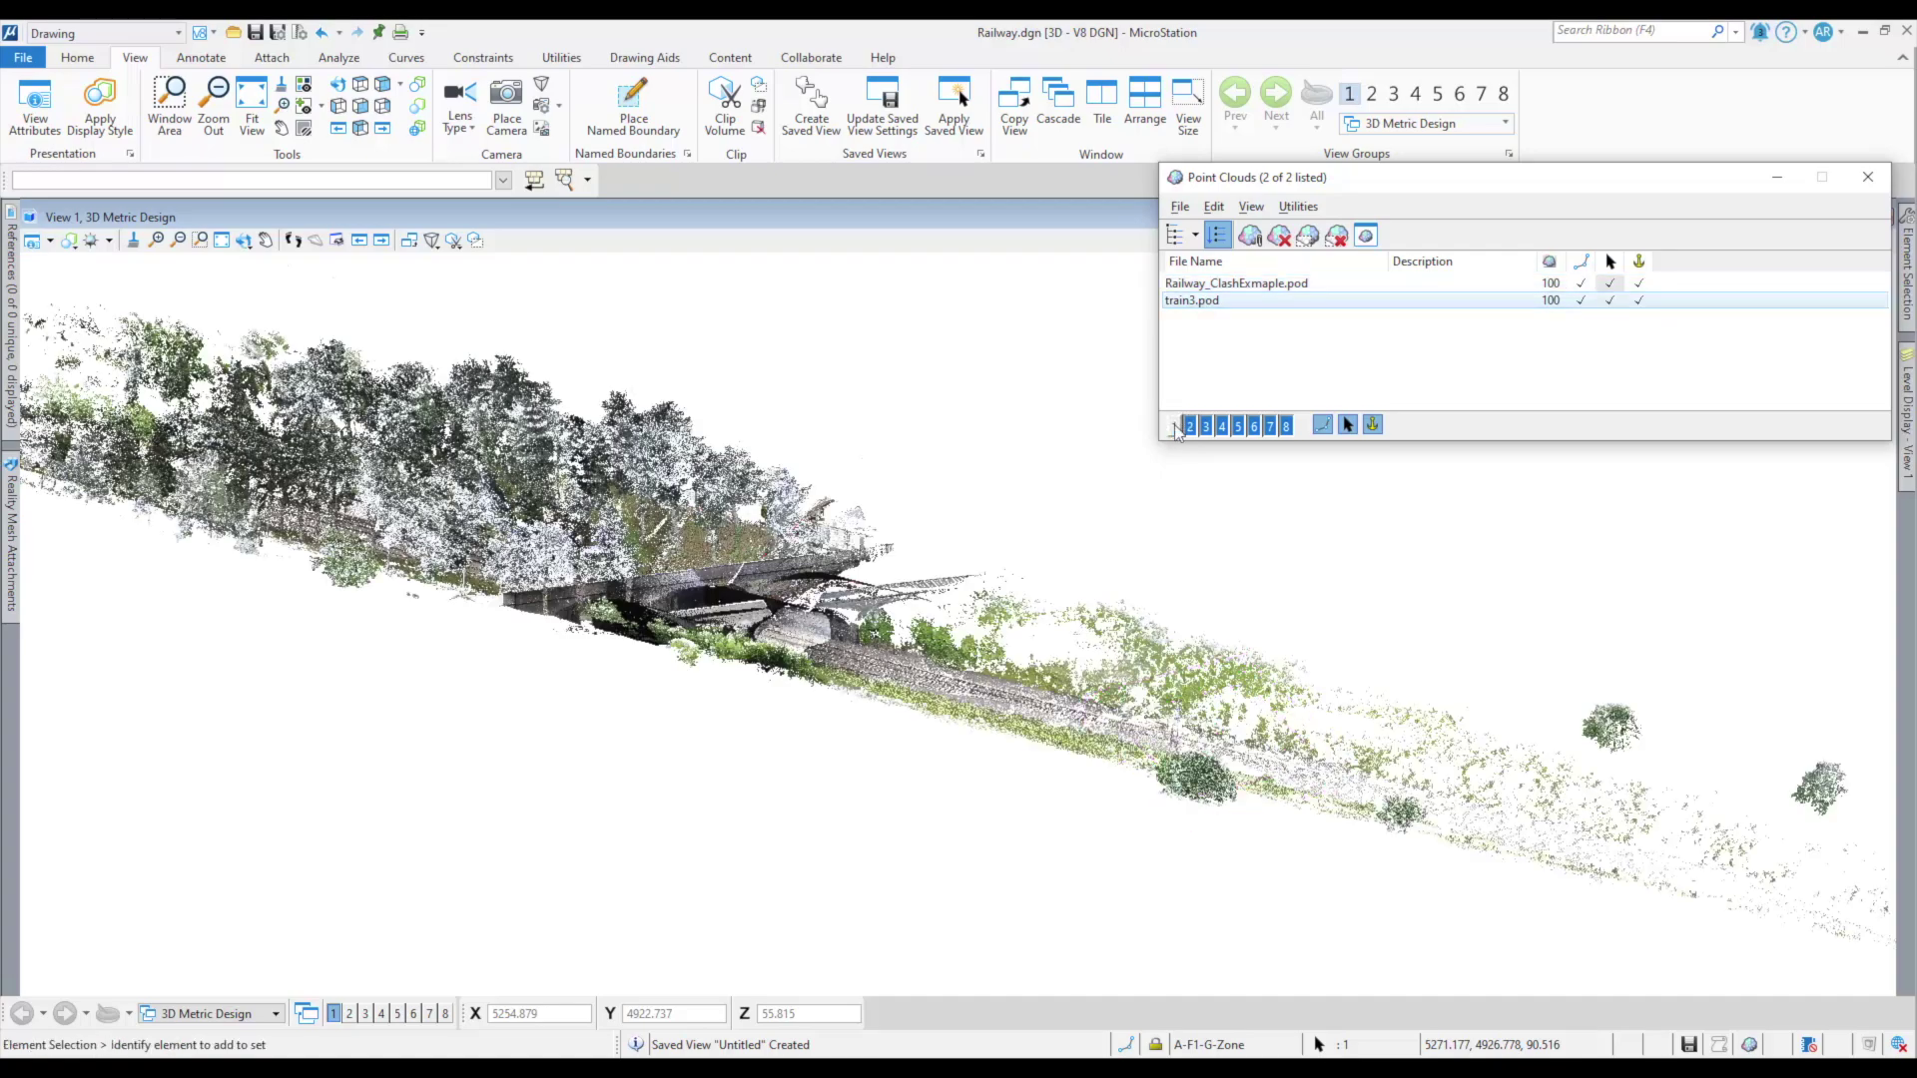
pyautogui.click(1176, 427)
pyautogui.click(1196, 526)
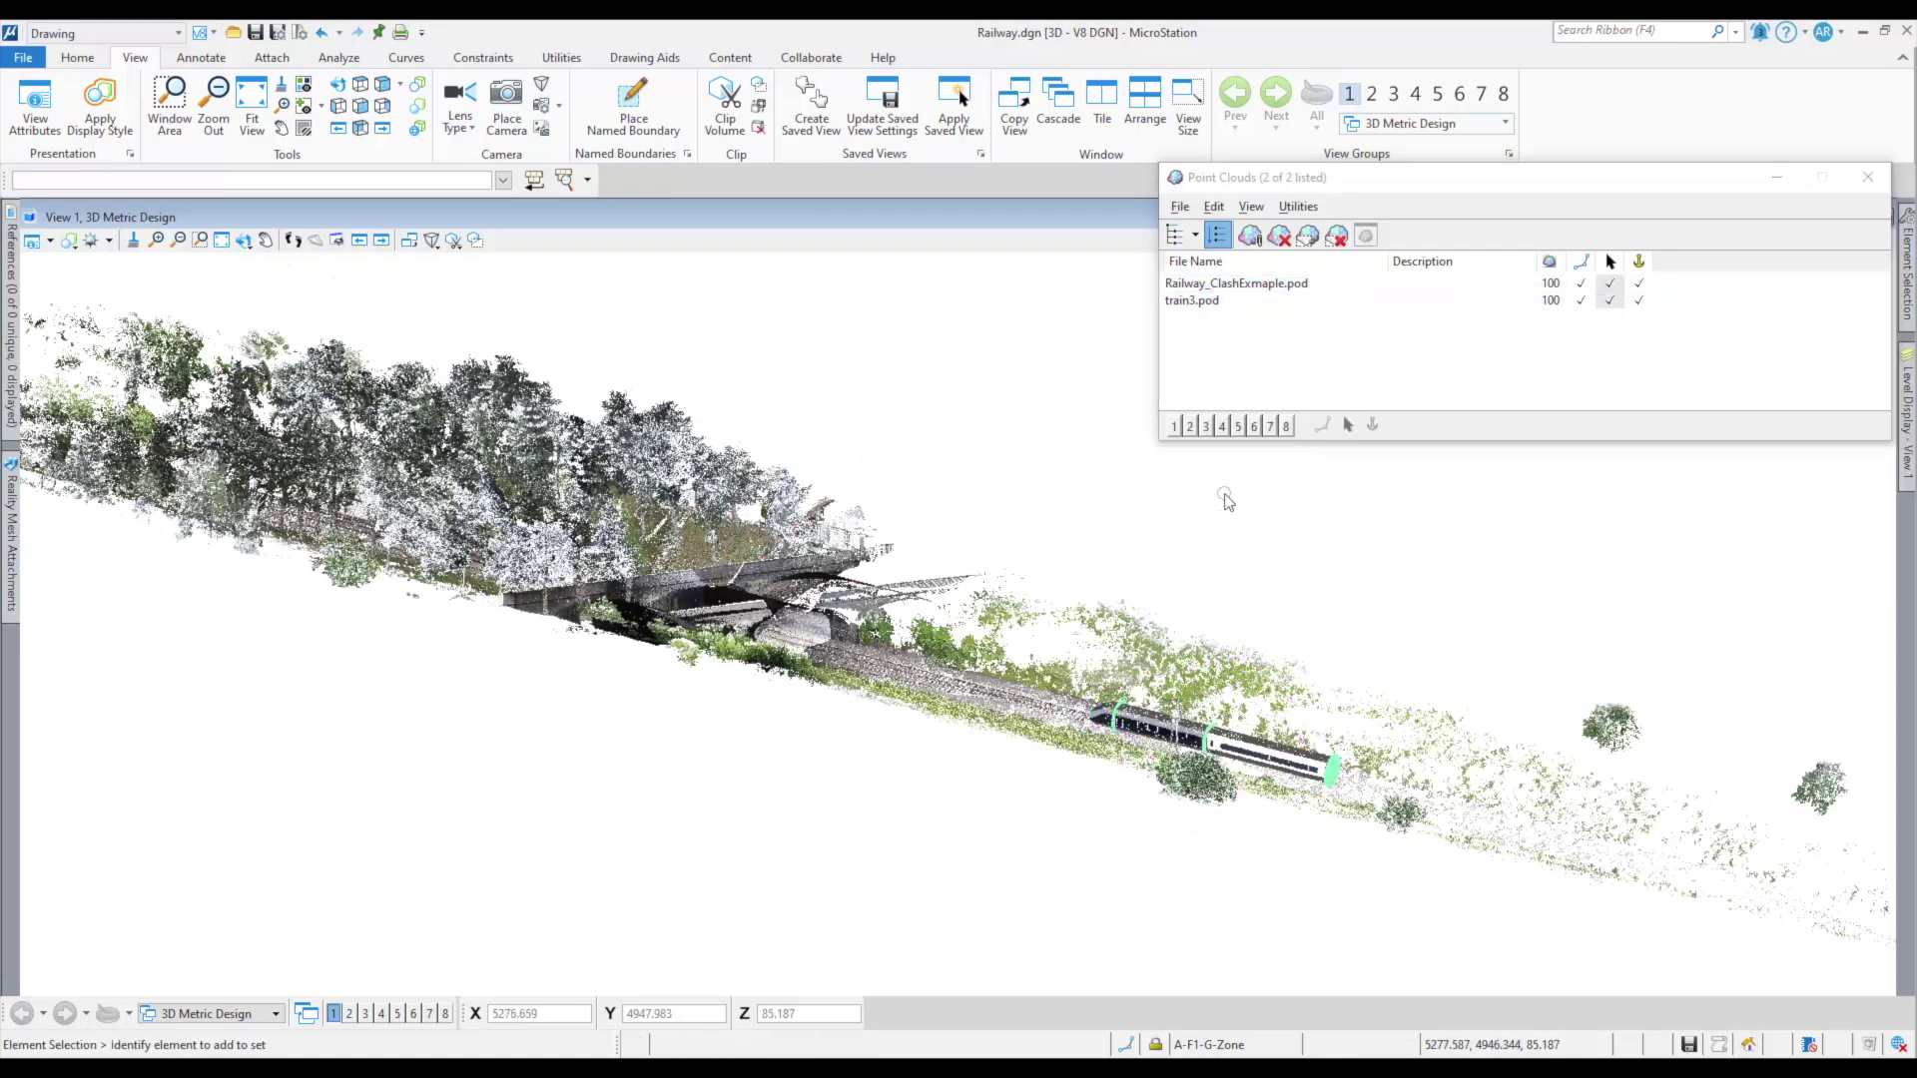
pyautogui.keyDown('shift'); pyautogui.moveTo(1038, 587); pyautogui.dragTo(1133, 674, button='middle'); pyautogui.keyUp('shift')
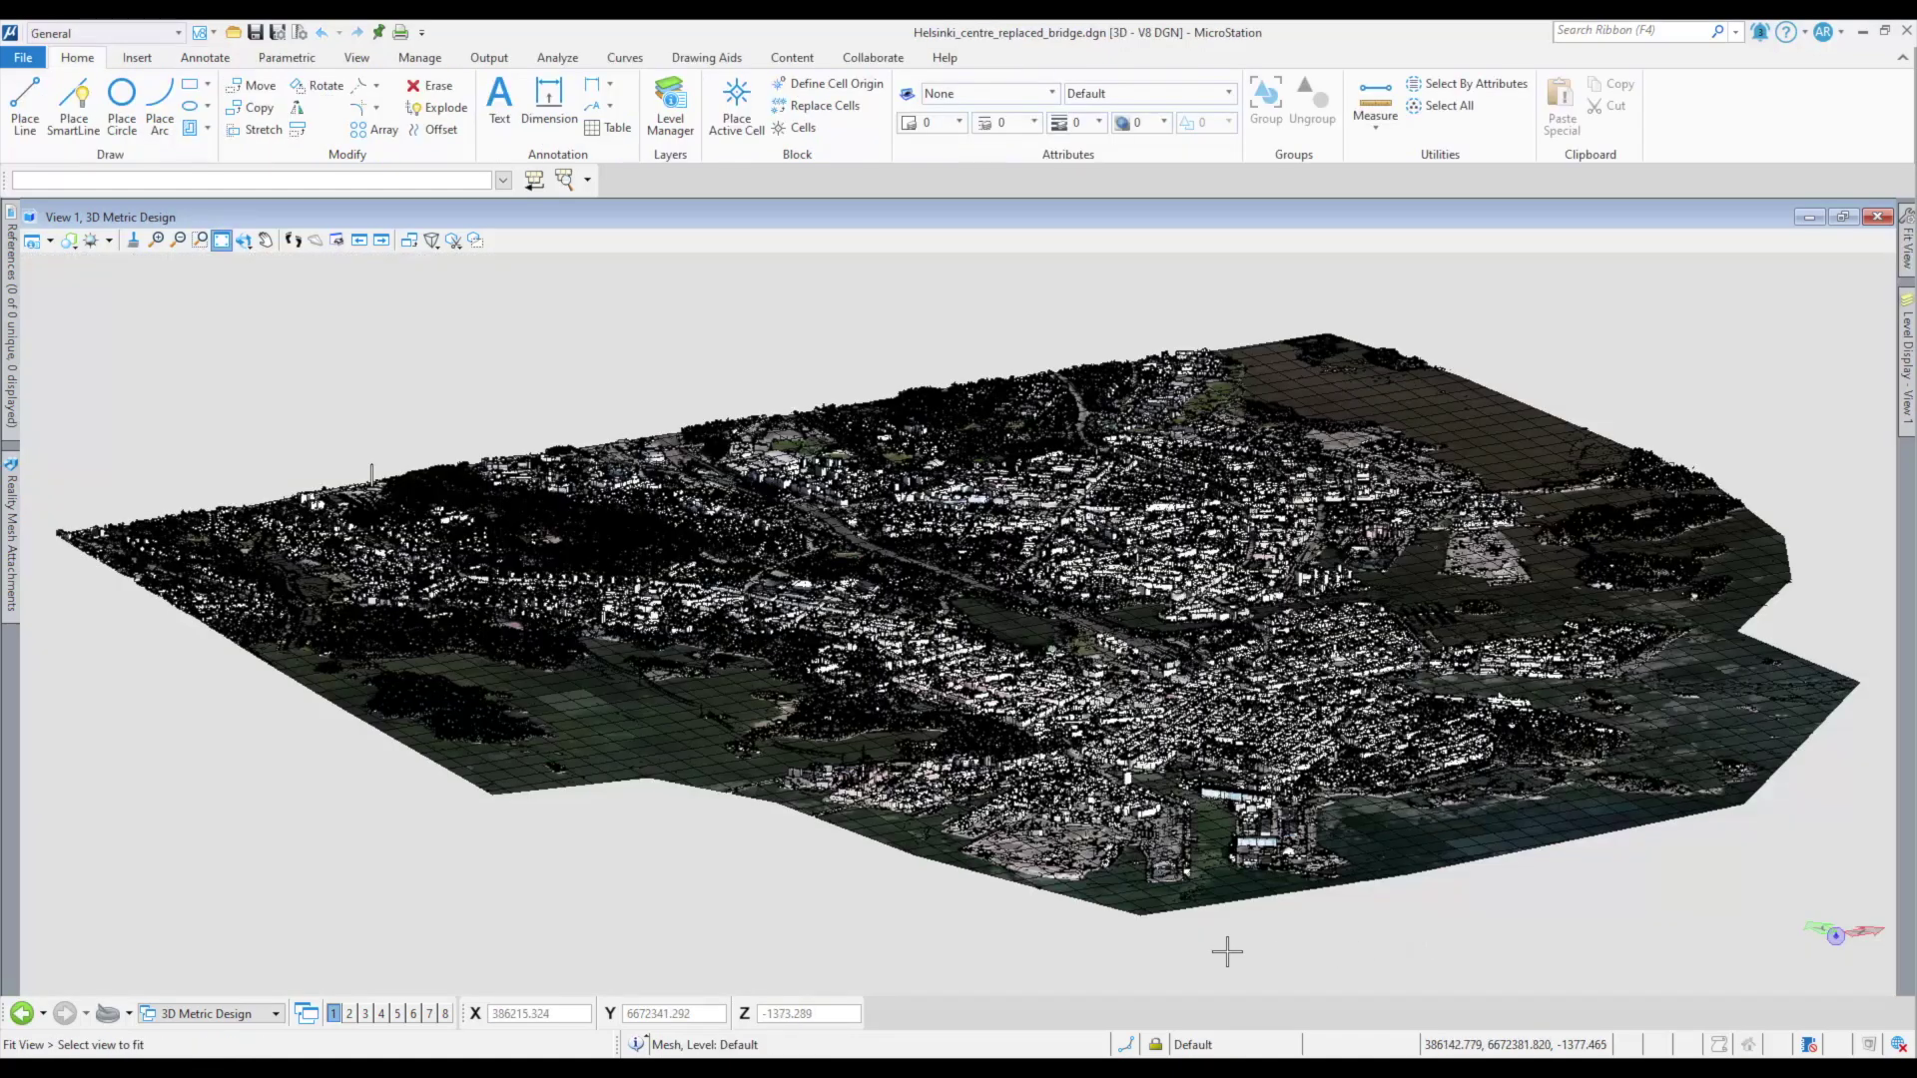
# Zoom in on the Helsinki mesh buildings, orbit around them and pan across the tiles.
pyautogui.scroll(3, 1193, 675)
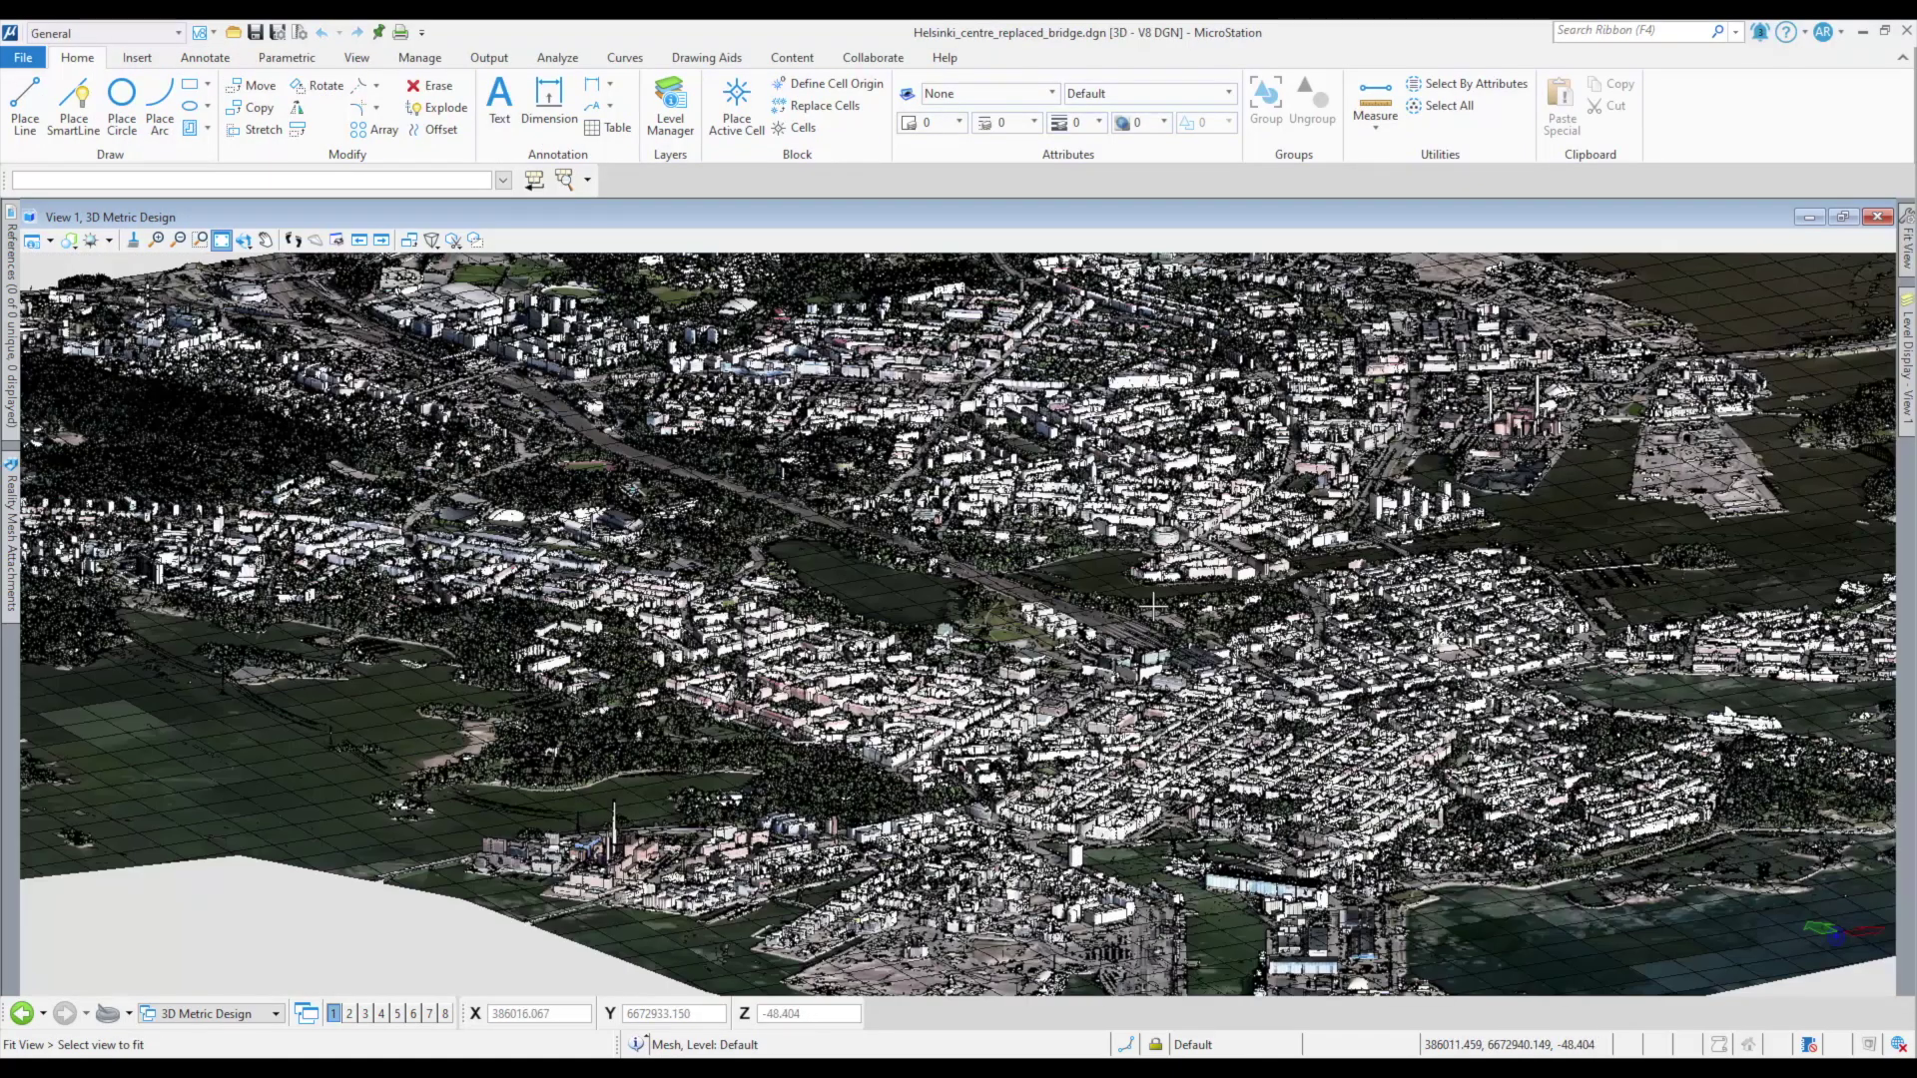
pyautogui.scroll(3, 1173, 619)
pyautogui.scroll(3, 1150, 539)
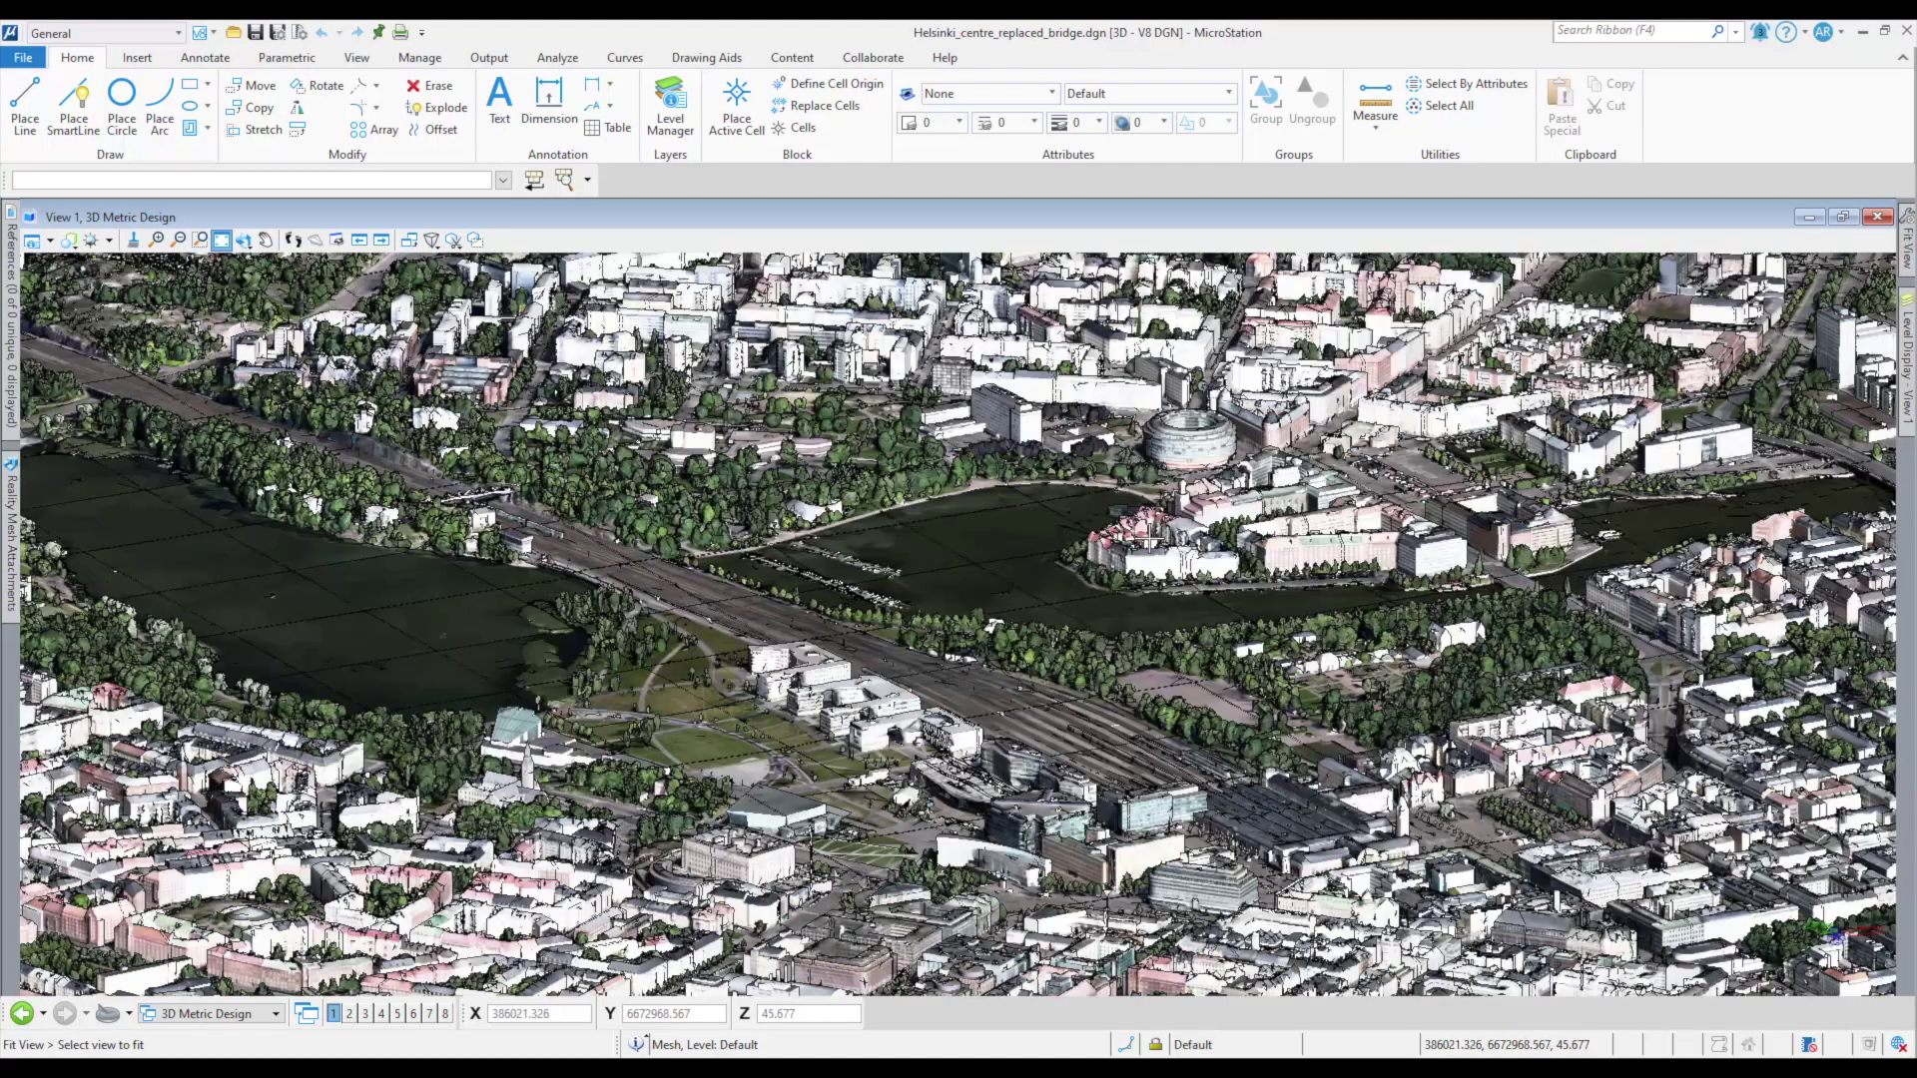
pyautogui.rightClick(1065, 504)
pyautogui.click(1110, 527)
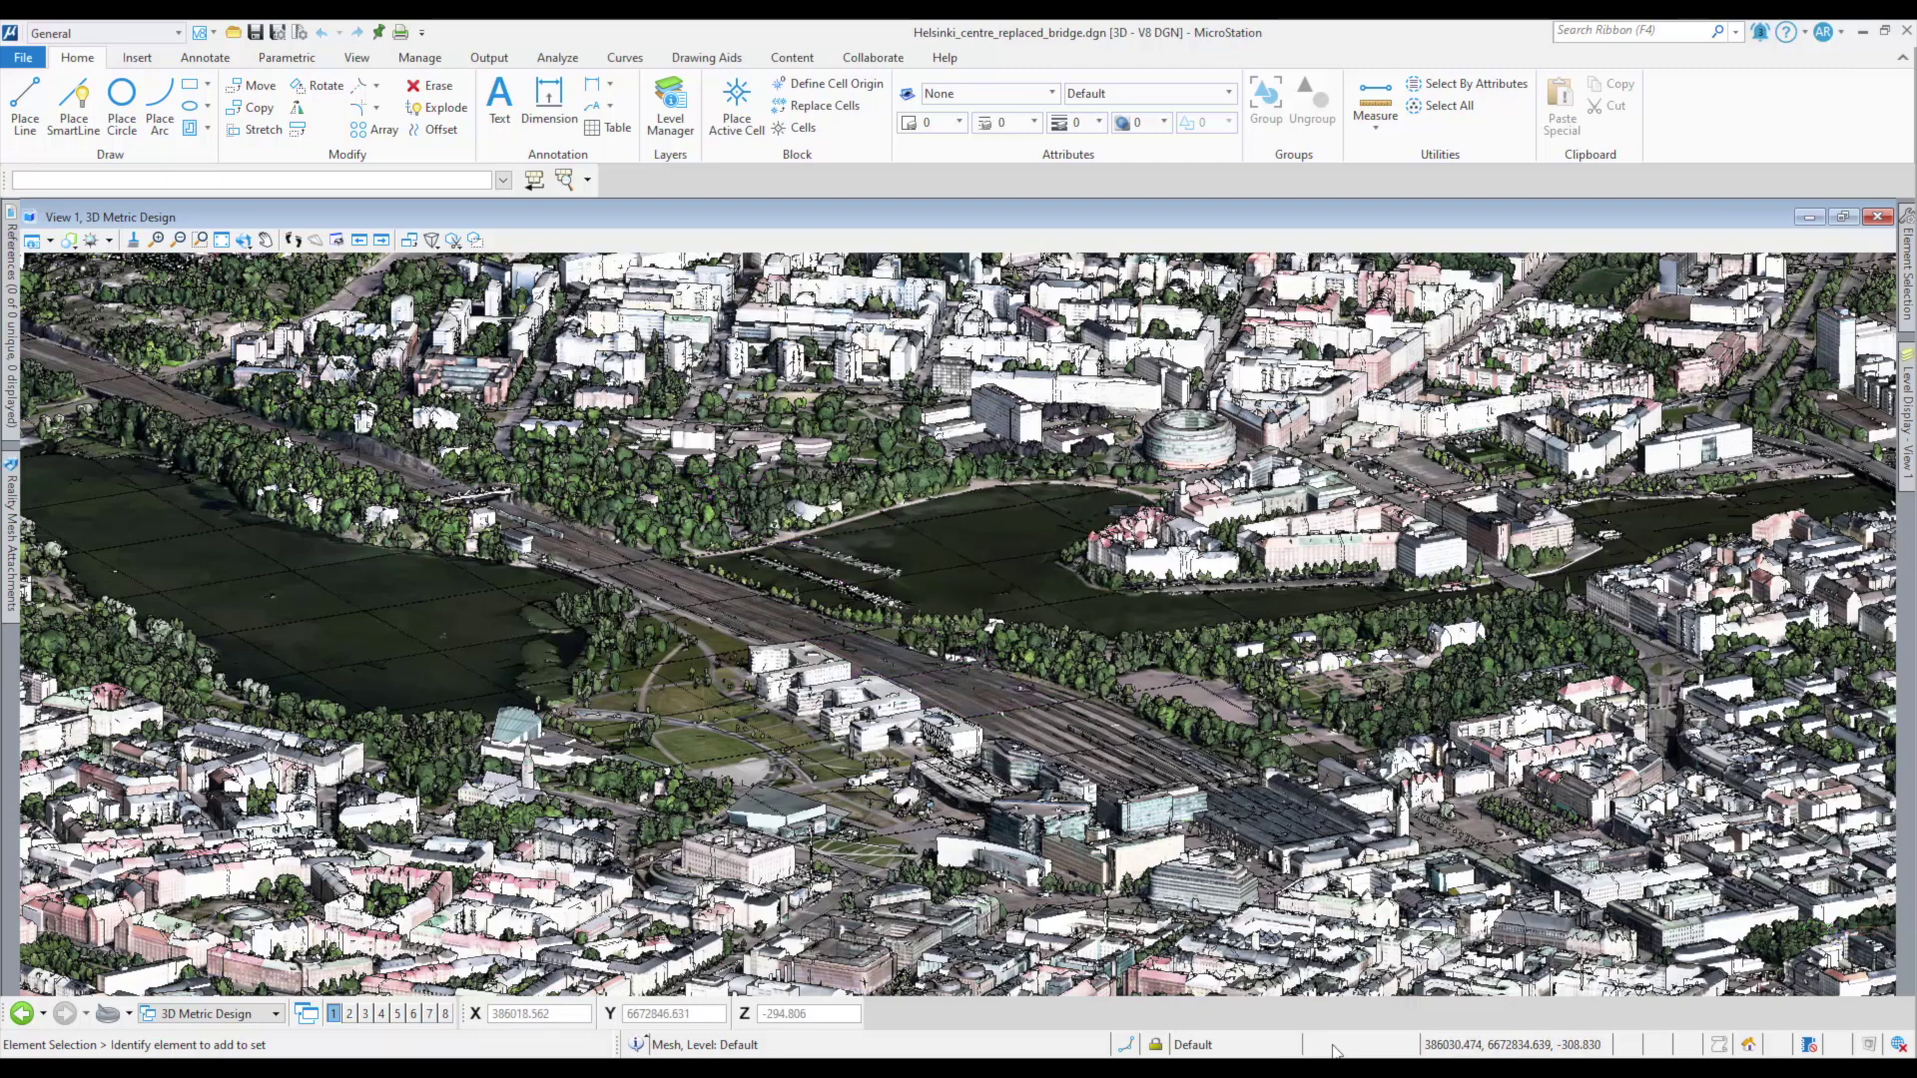
pyautogui.keyDown('shift'); pyautogui.moveTo(1243, 744); pyautogui.dragTo(1198, 668, button='middle'); pyautogui.keyUp('shift')
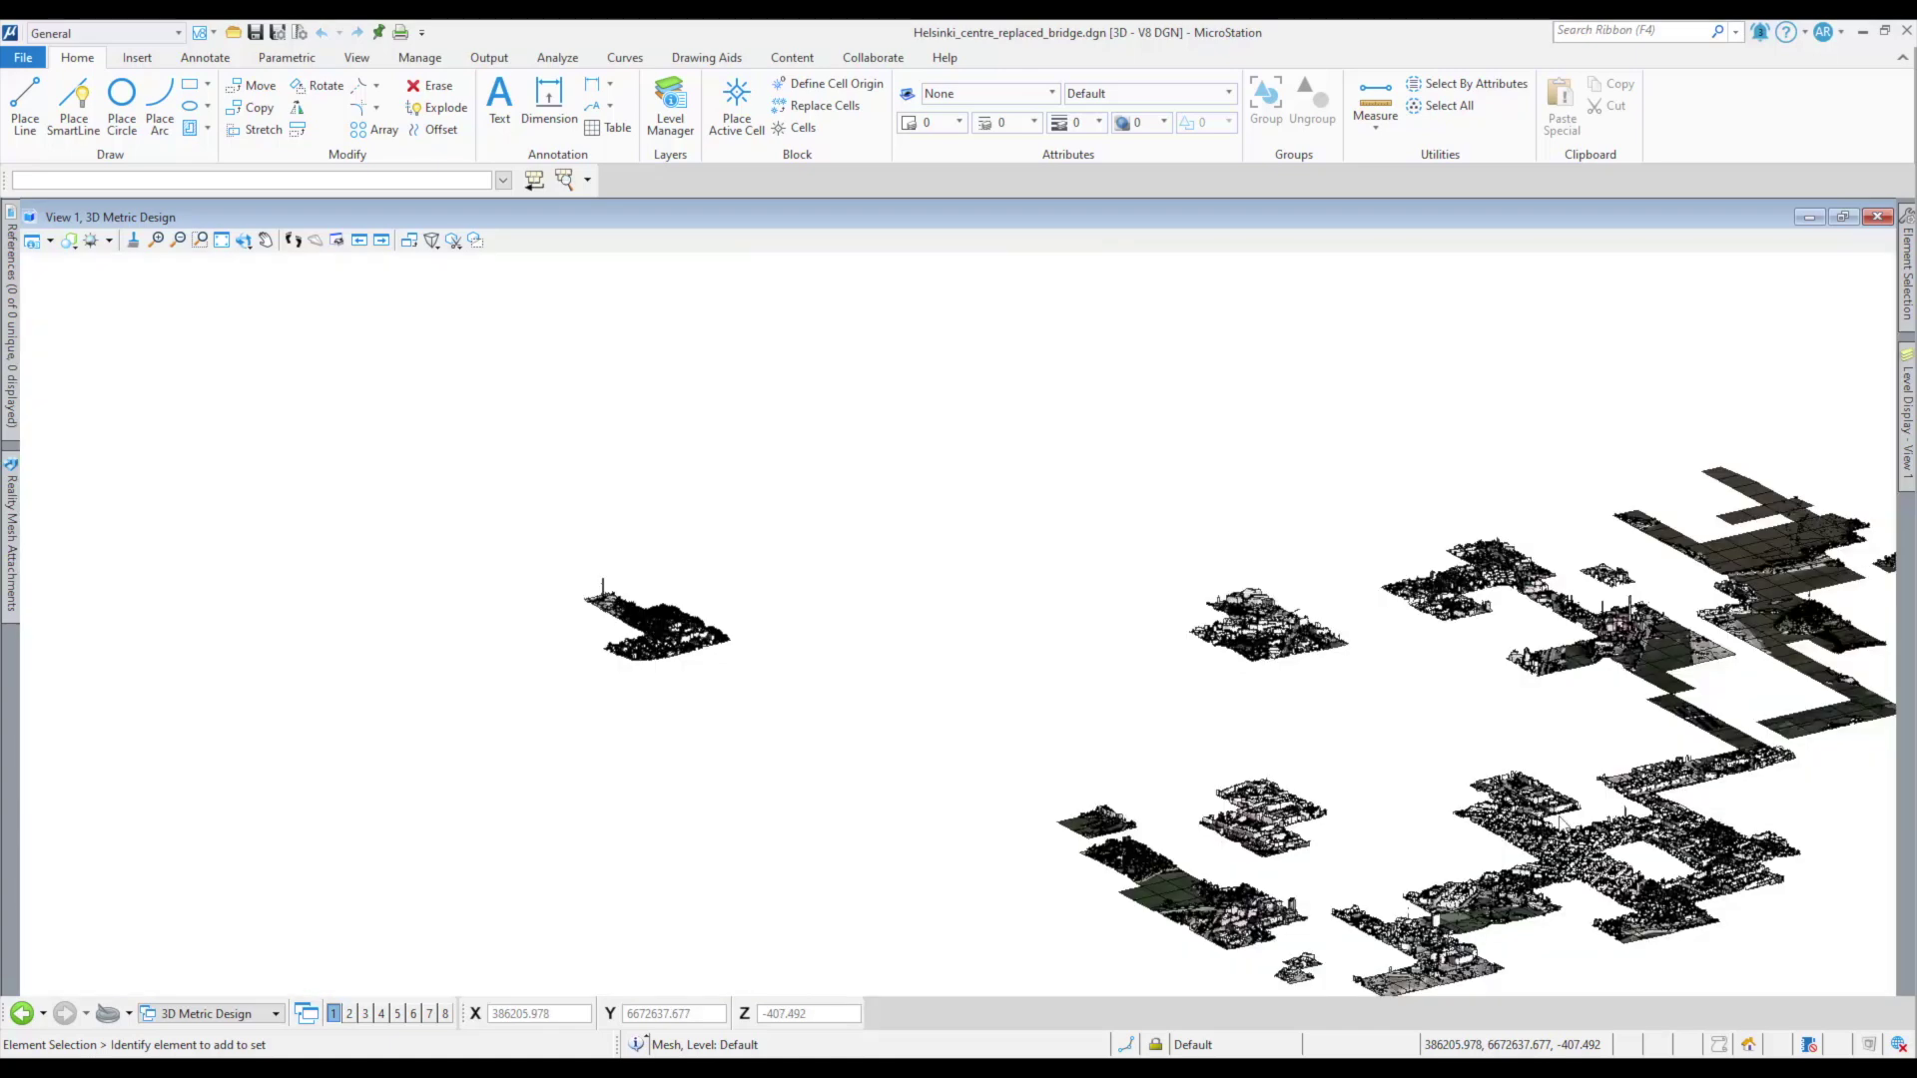
pyautogui.moveTo(1626, 816); pyautogui.dragTo(1306, 764, button='middle')
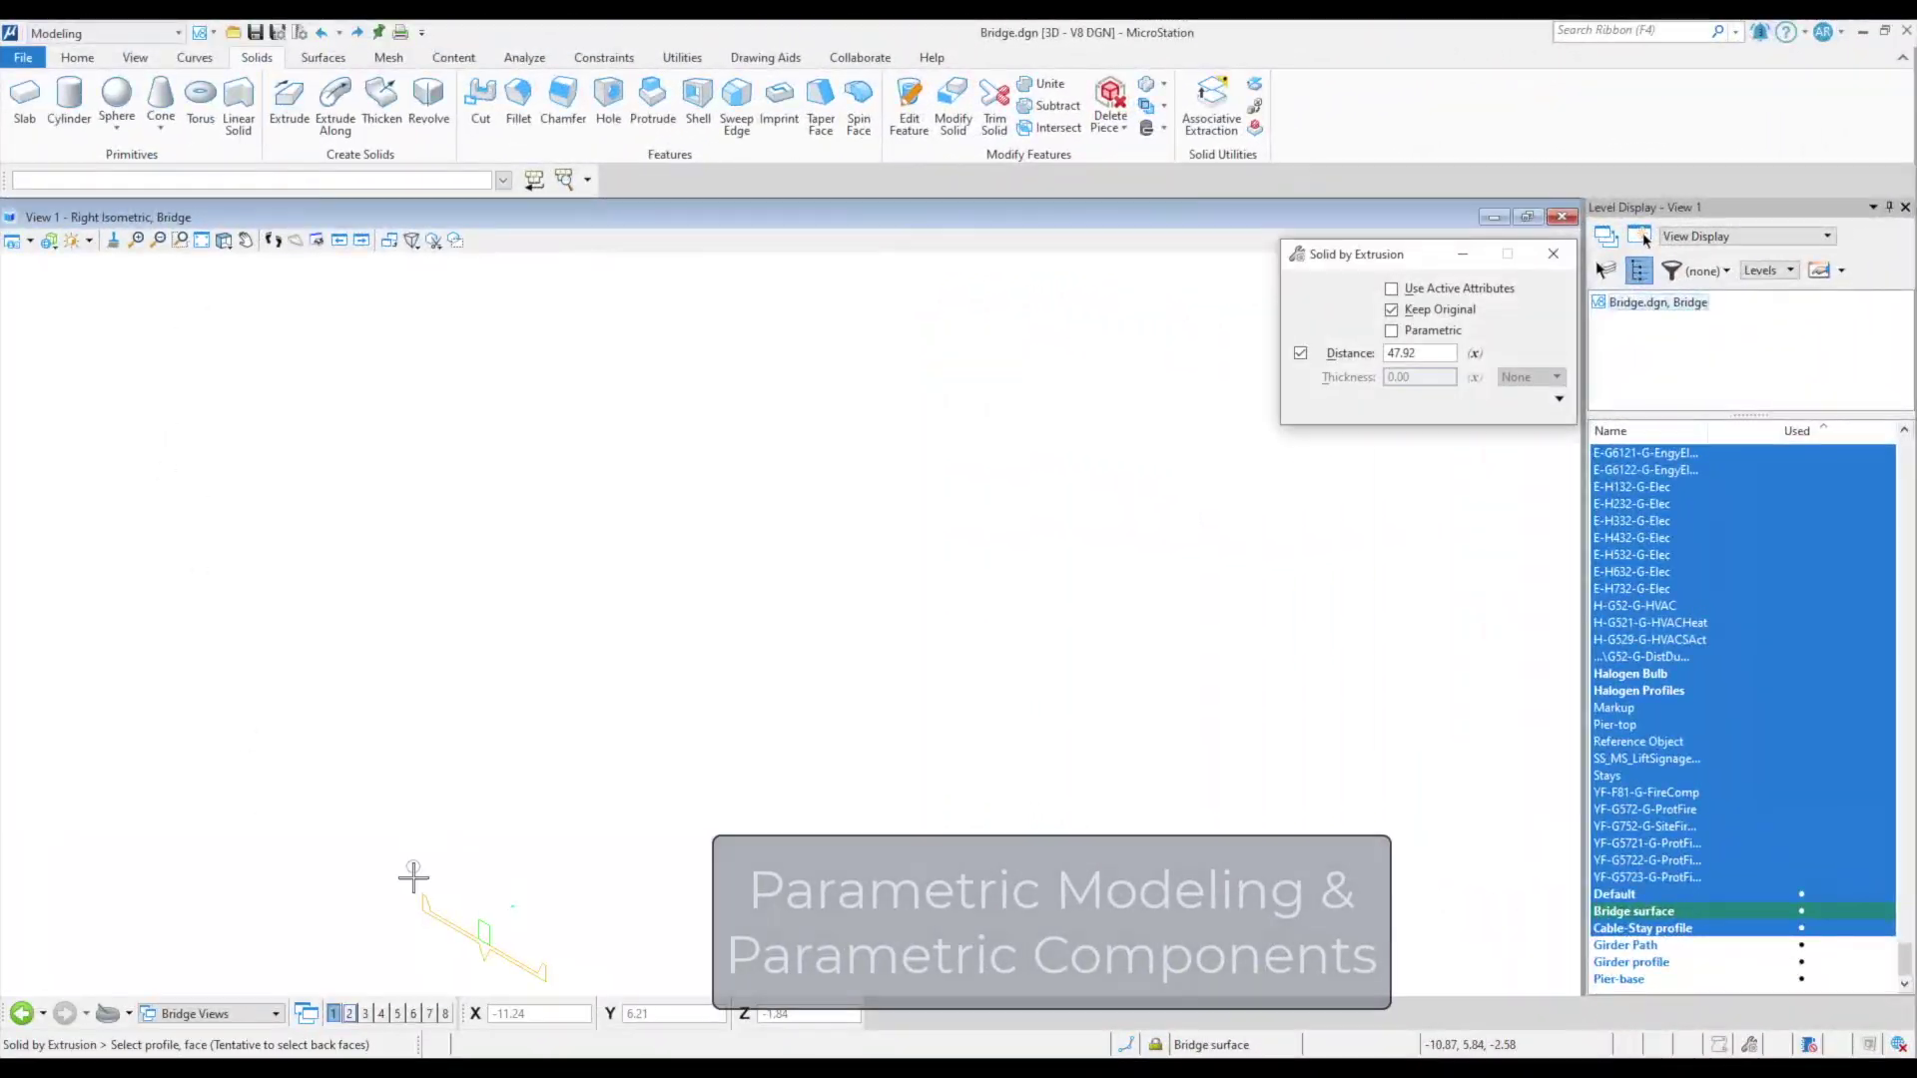
# Extrude the deck profile, extrude the arch along its curve, and protrude one cable.
pyautogui.click(413, 883)
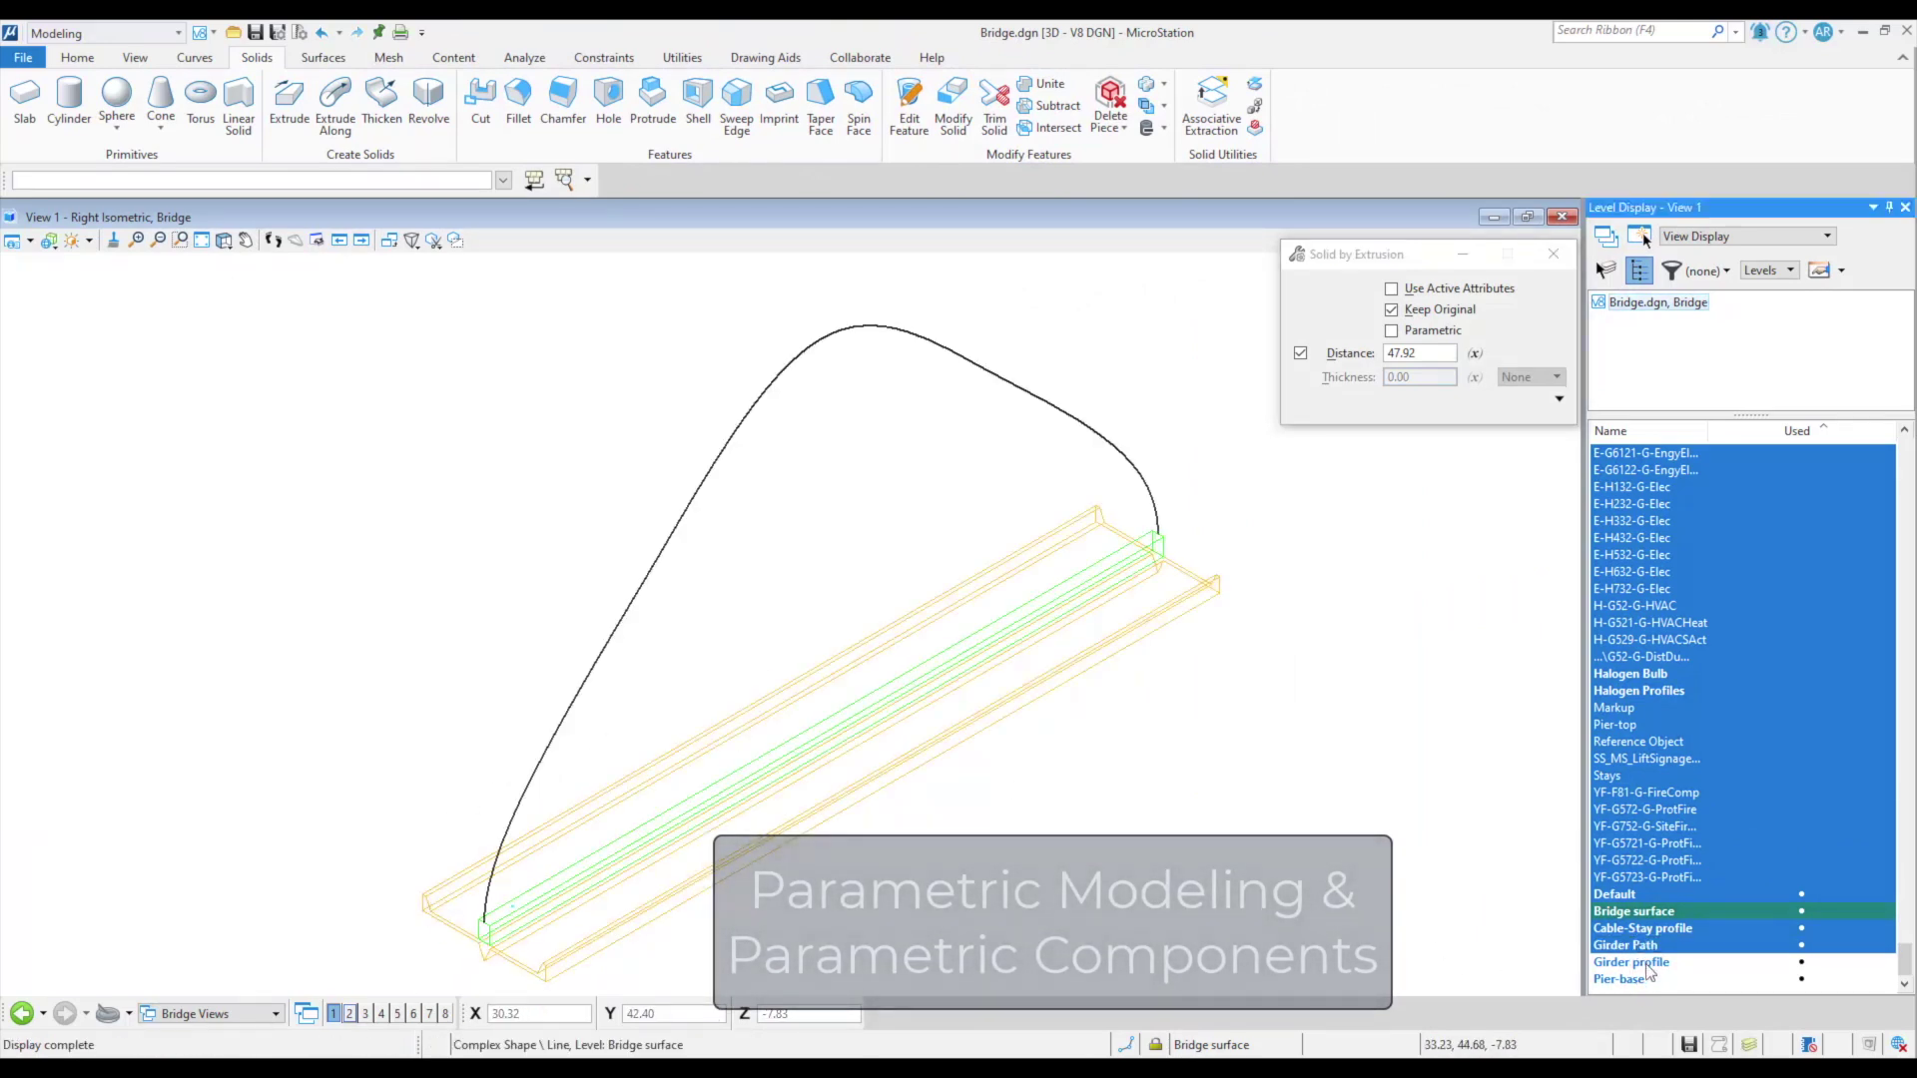
pyautogui.click(334, 102)
pyautogui.click(473, 760)
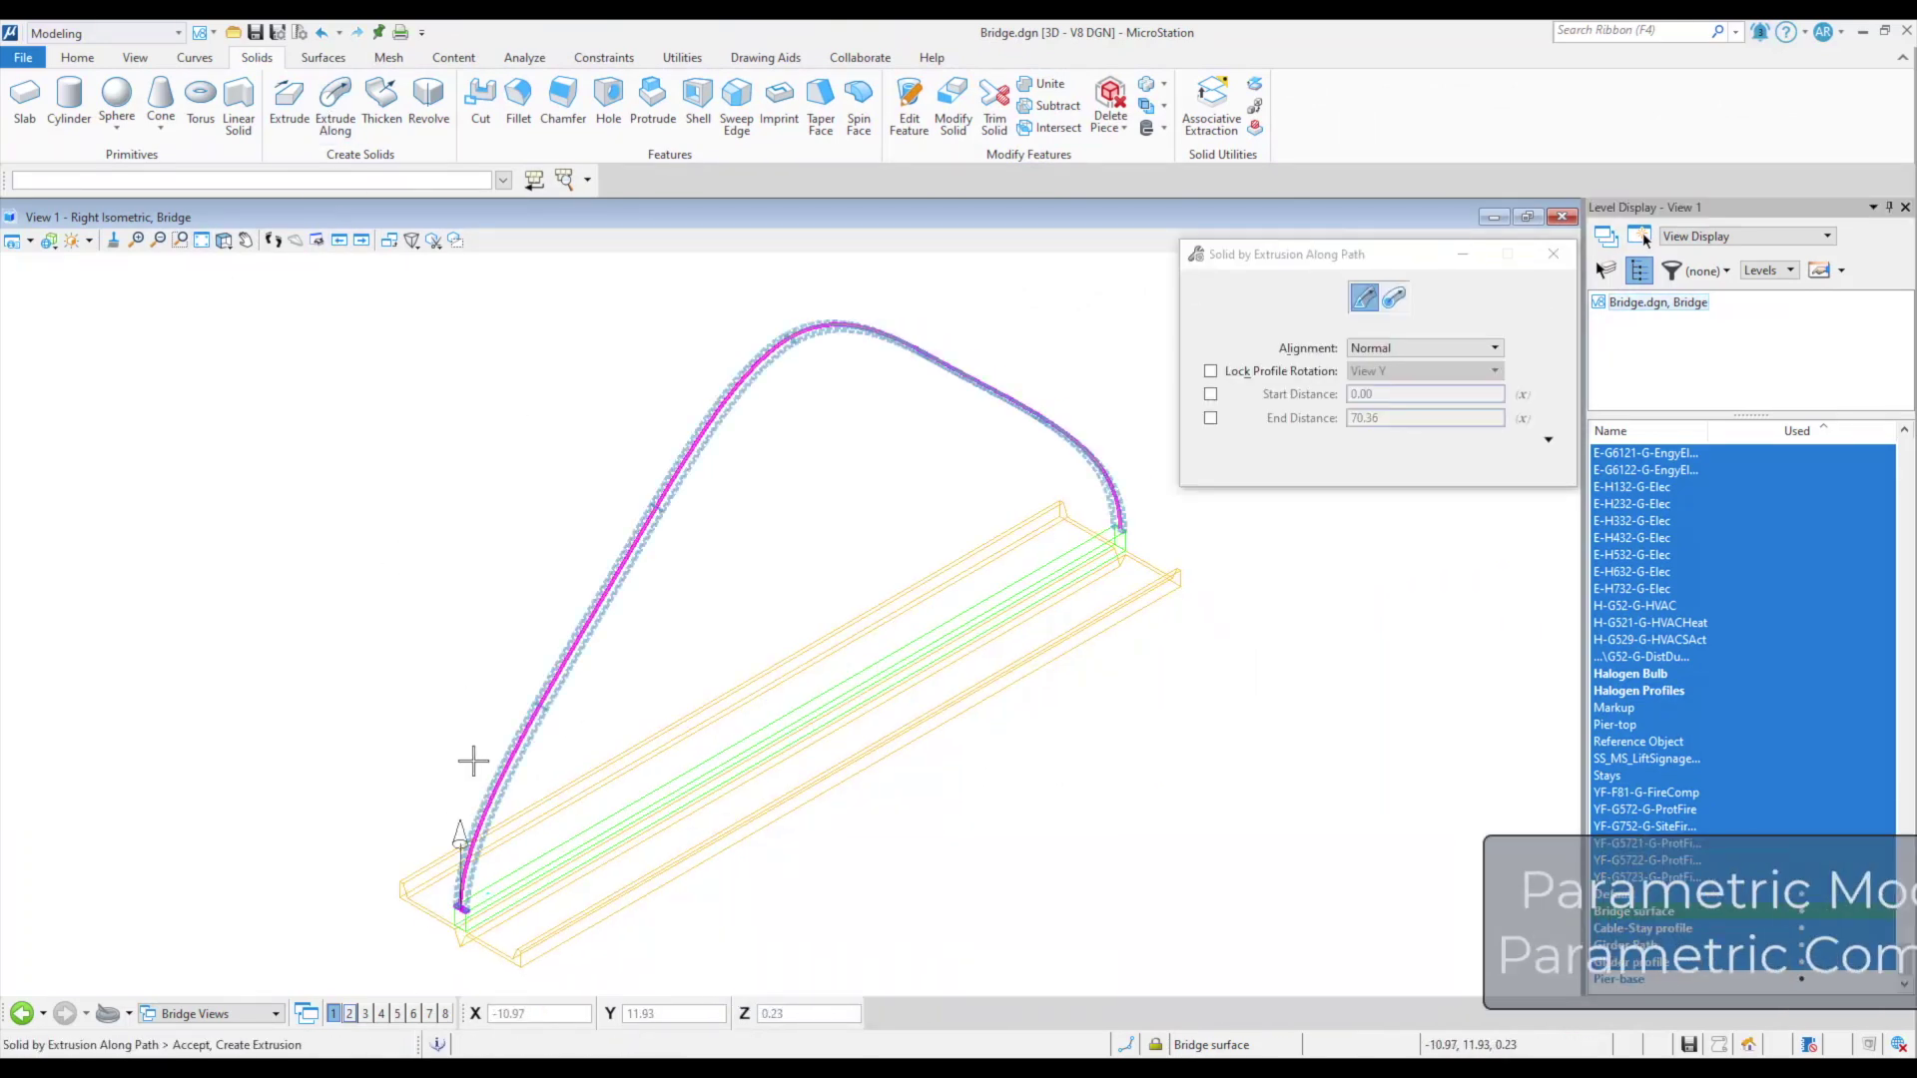
pyautogui.click(472, 762)
pyautogui.scroll(5, 486, 888)
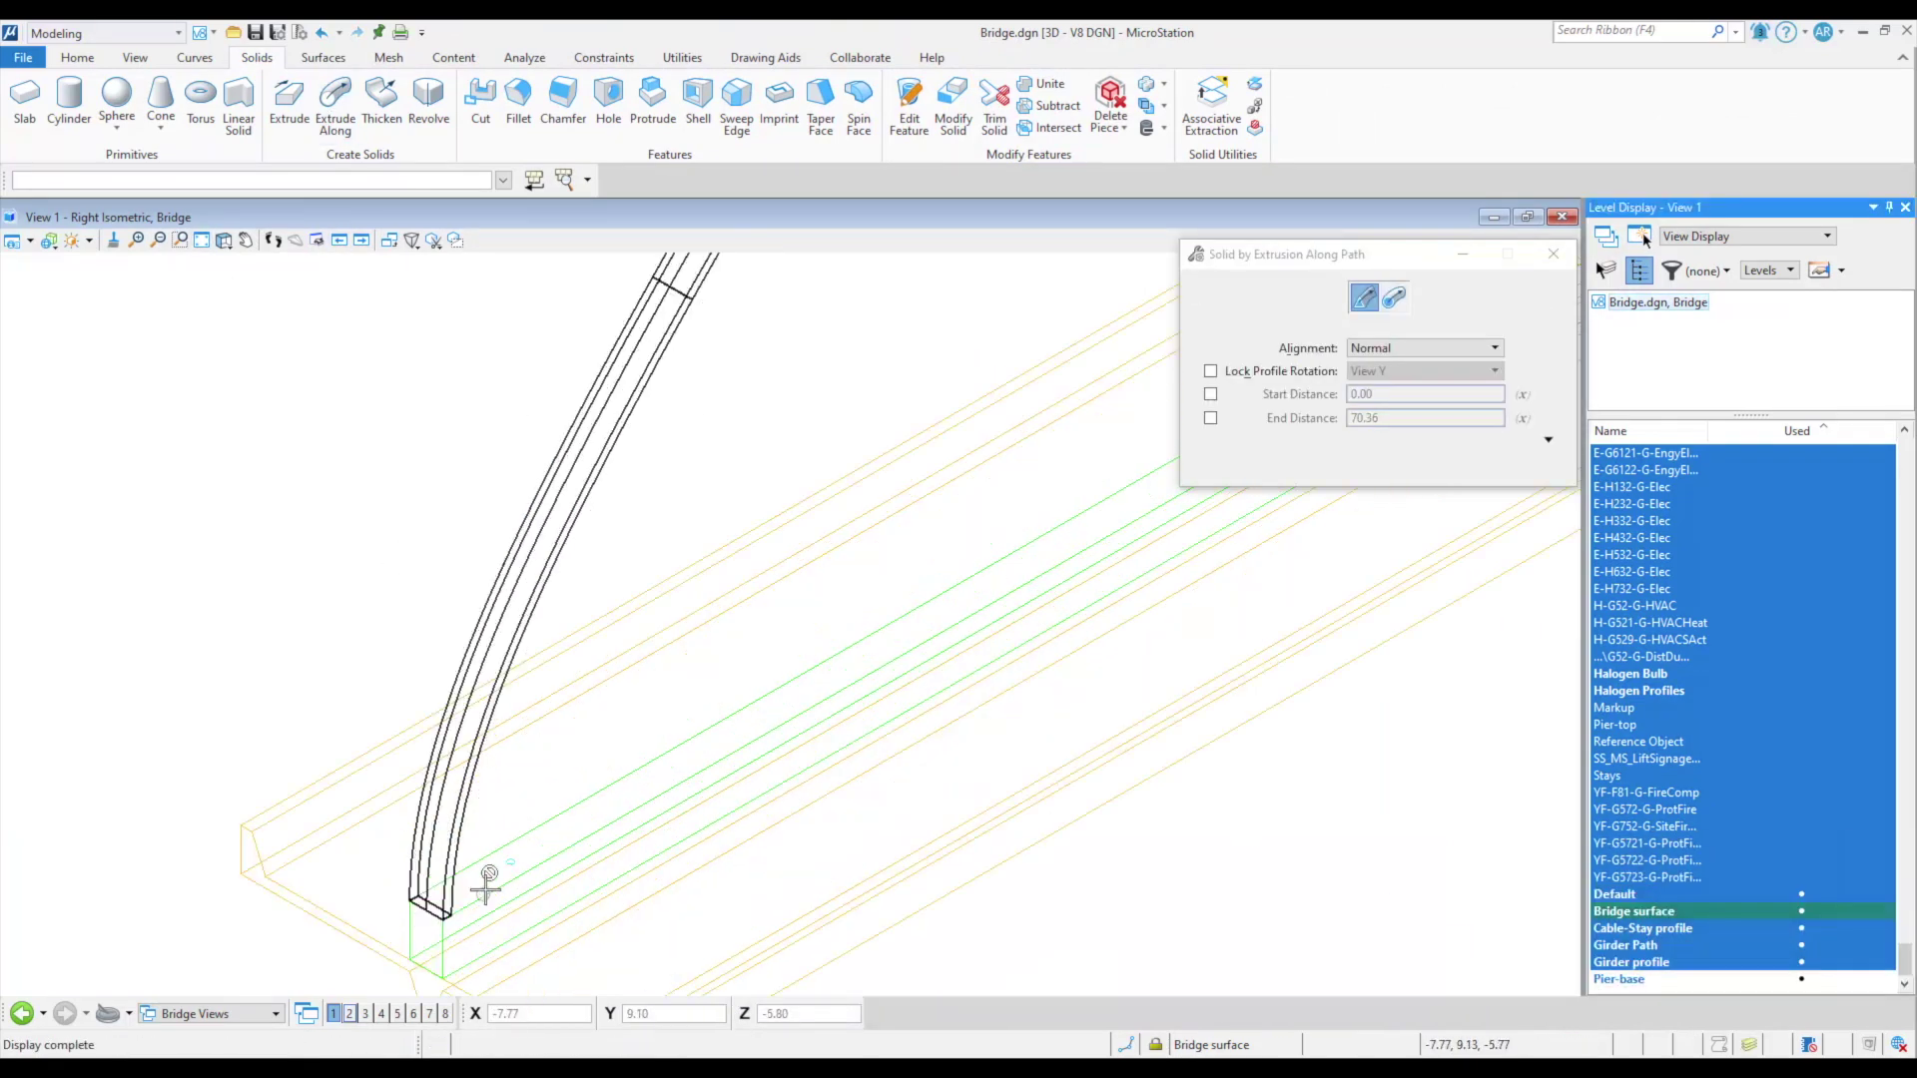
pyautogui.click(653, 100)
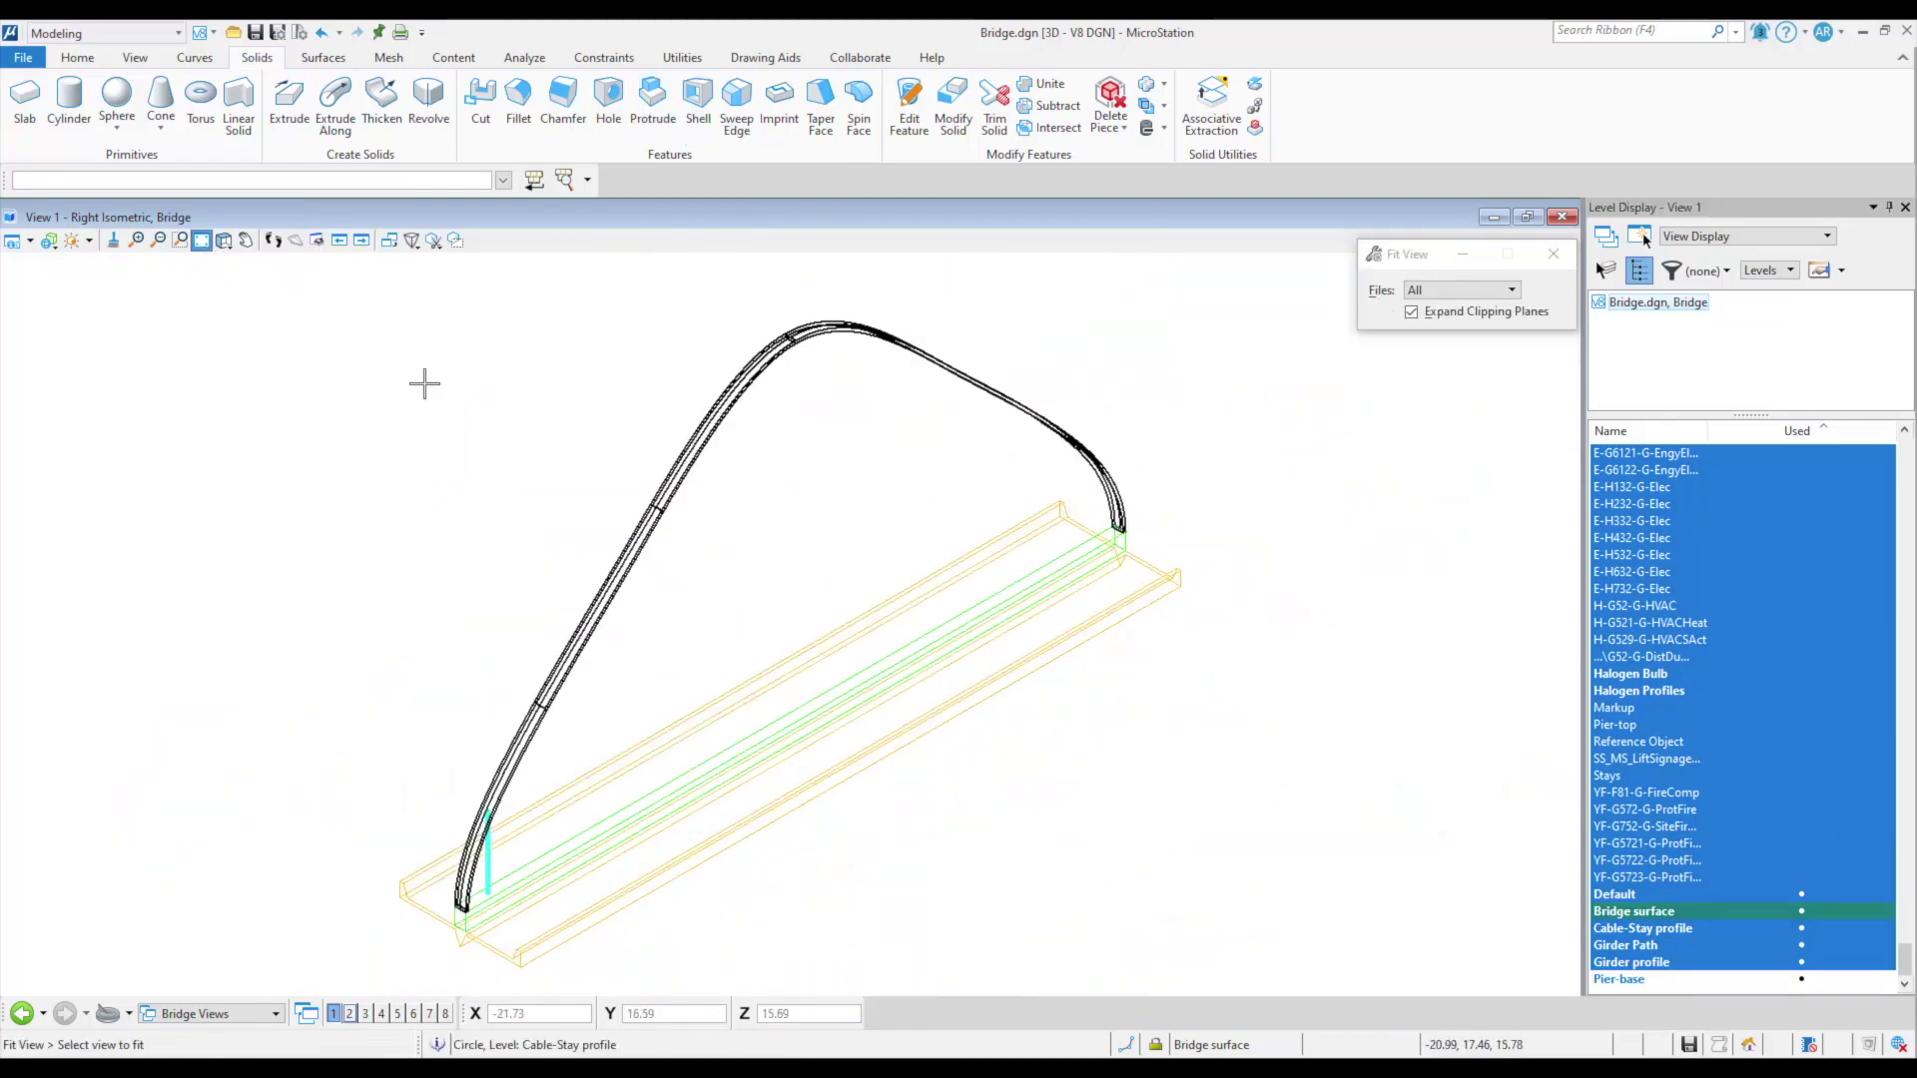
# Array the cable feature under the arch and edit the array to 45 columns.
pyautogui.click(1175, 187)
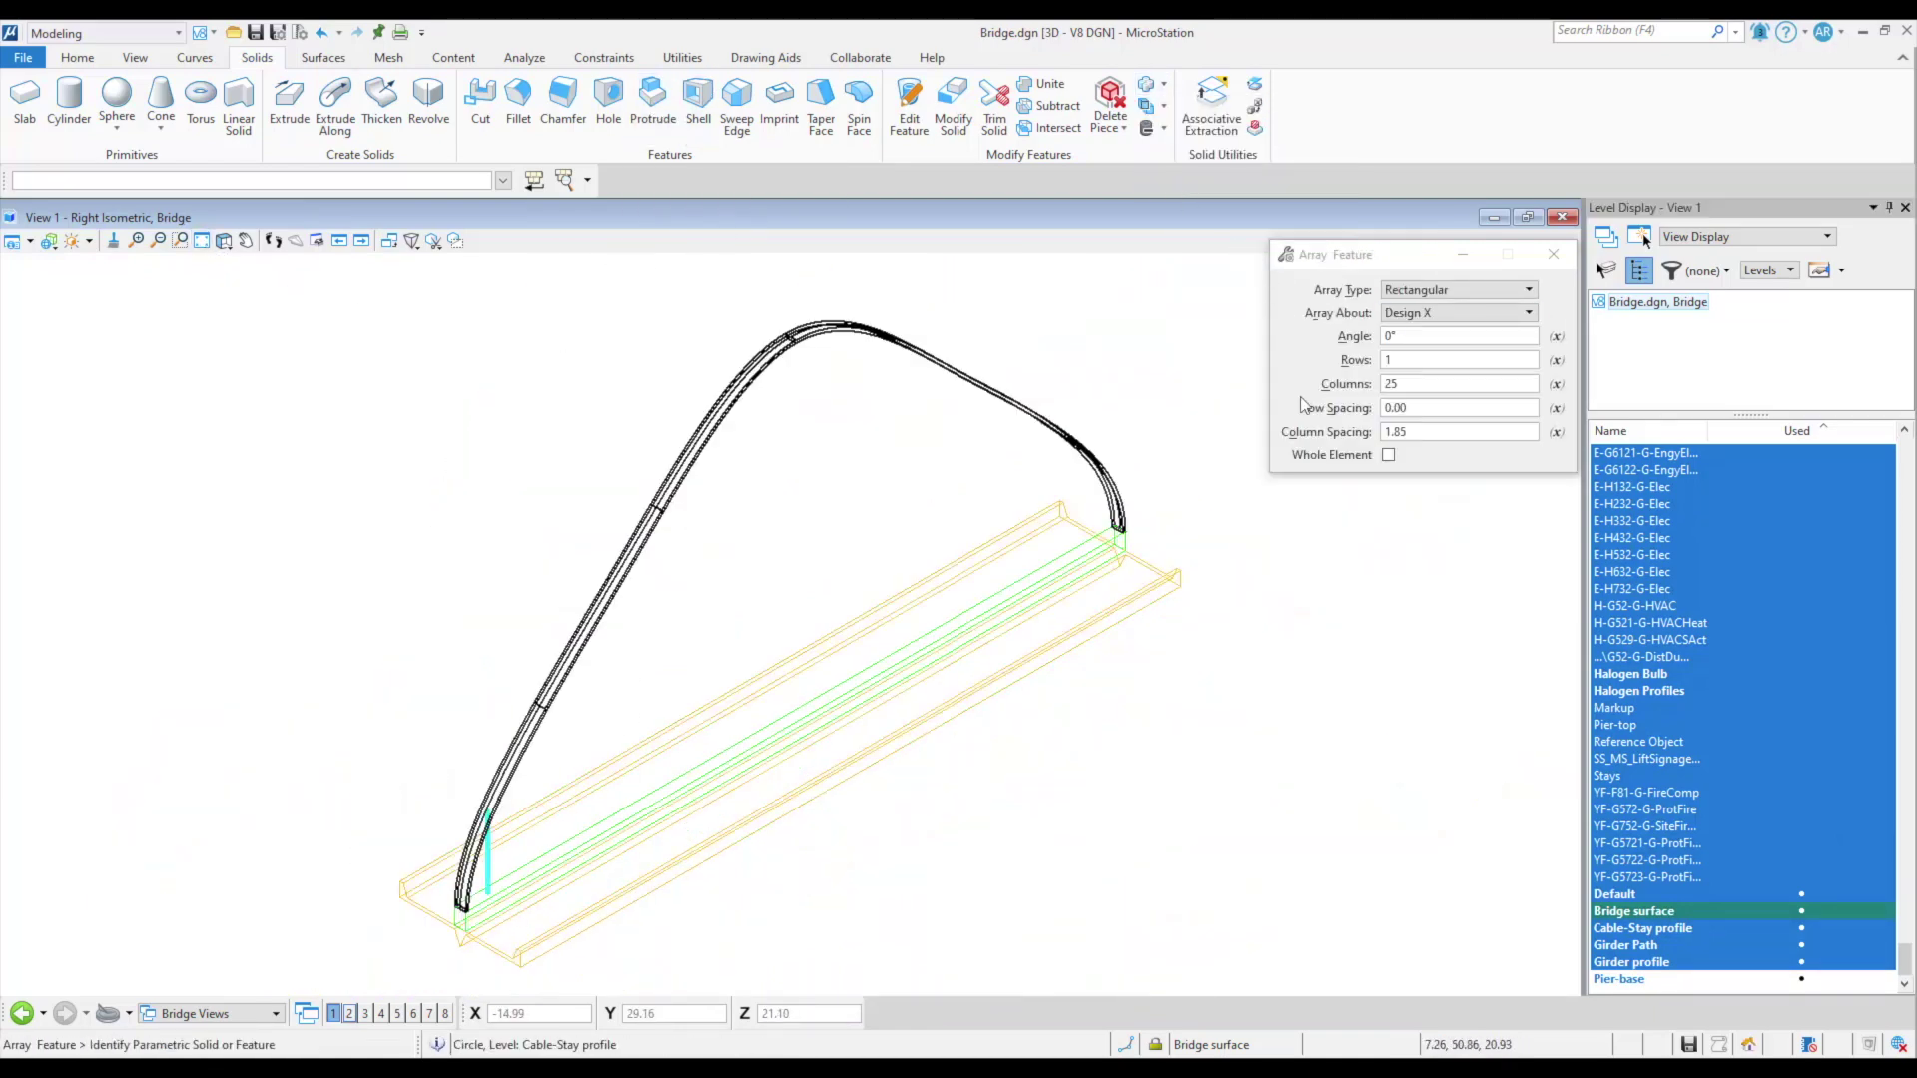
pyautogui.click(486, 867)
pyautogui.click(772, 613)
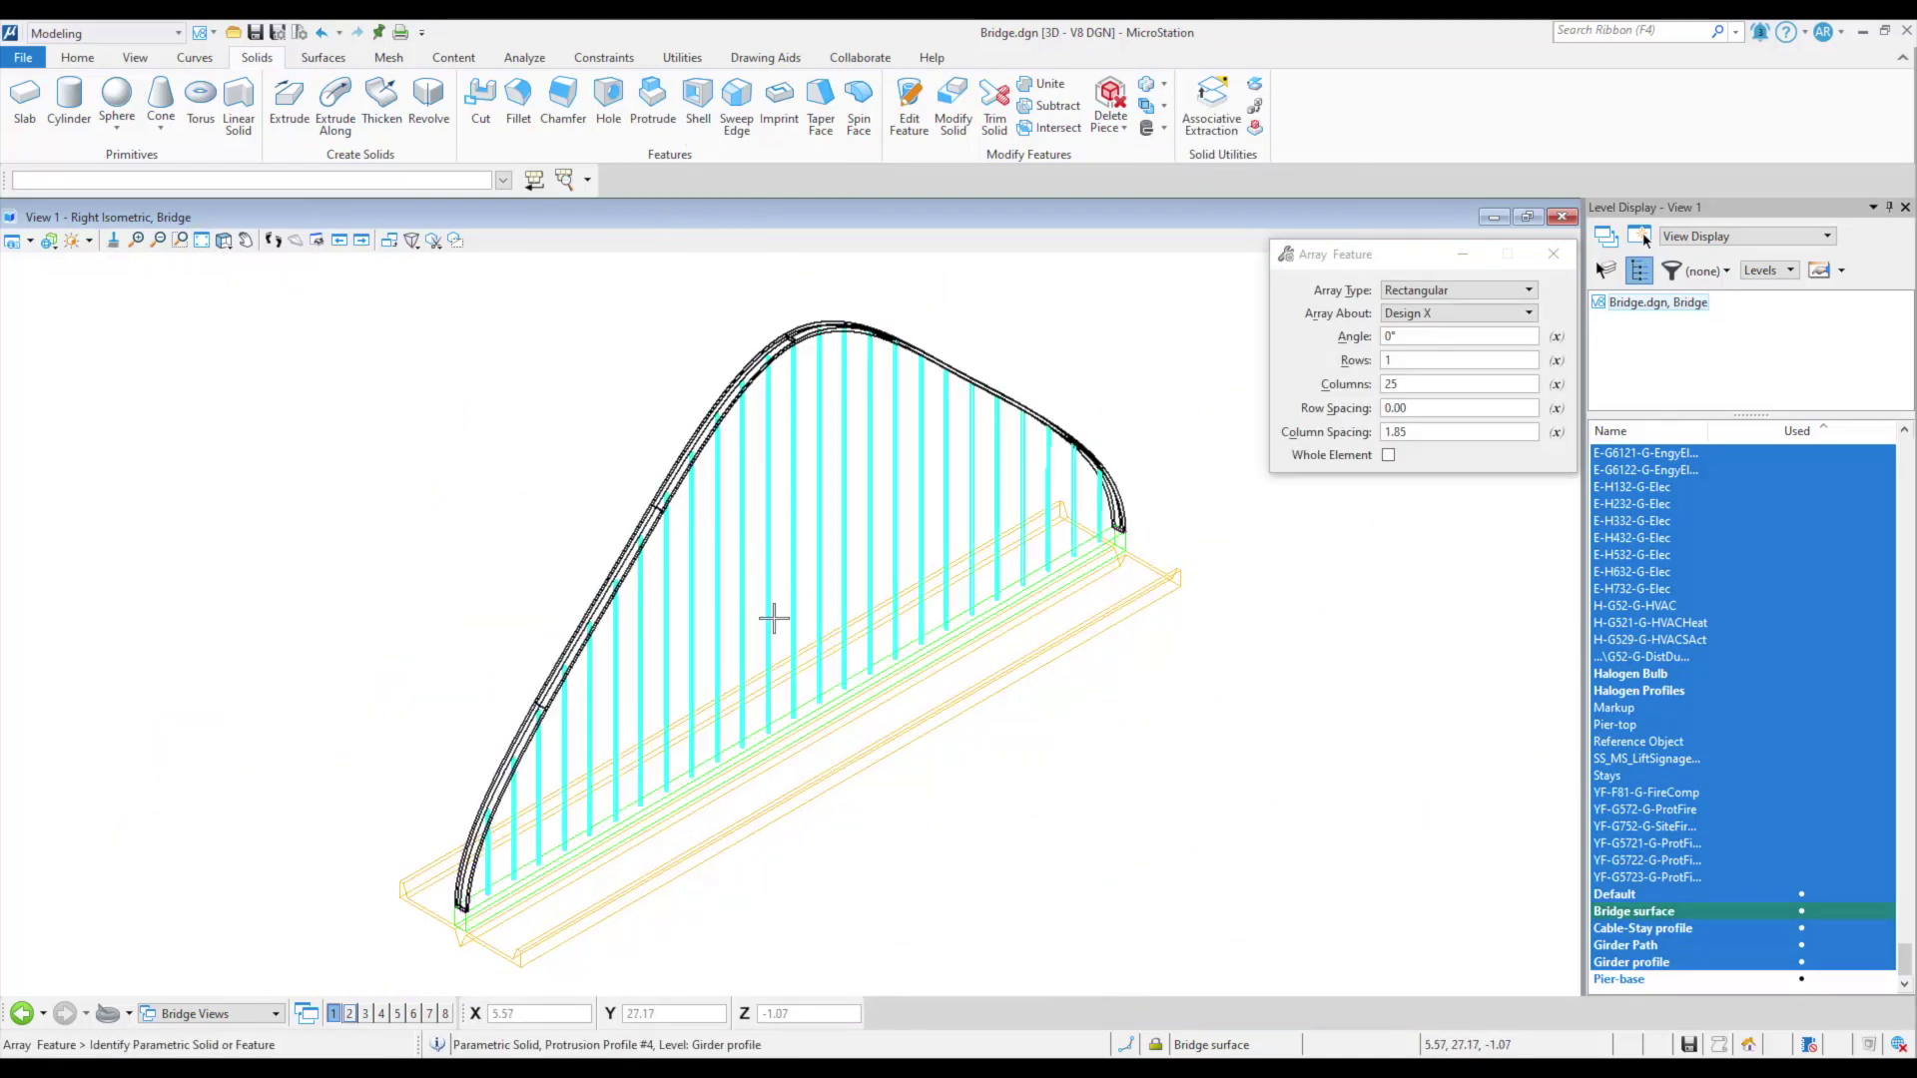
pyautogui.rightClick(429, 774)
pyautogui.click(459, 318)
pyautogui.click(494, 907)
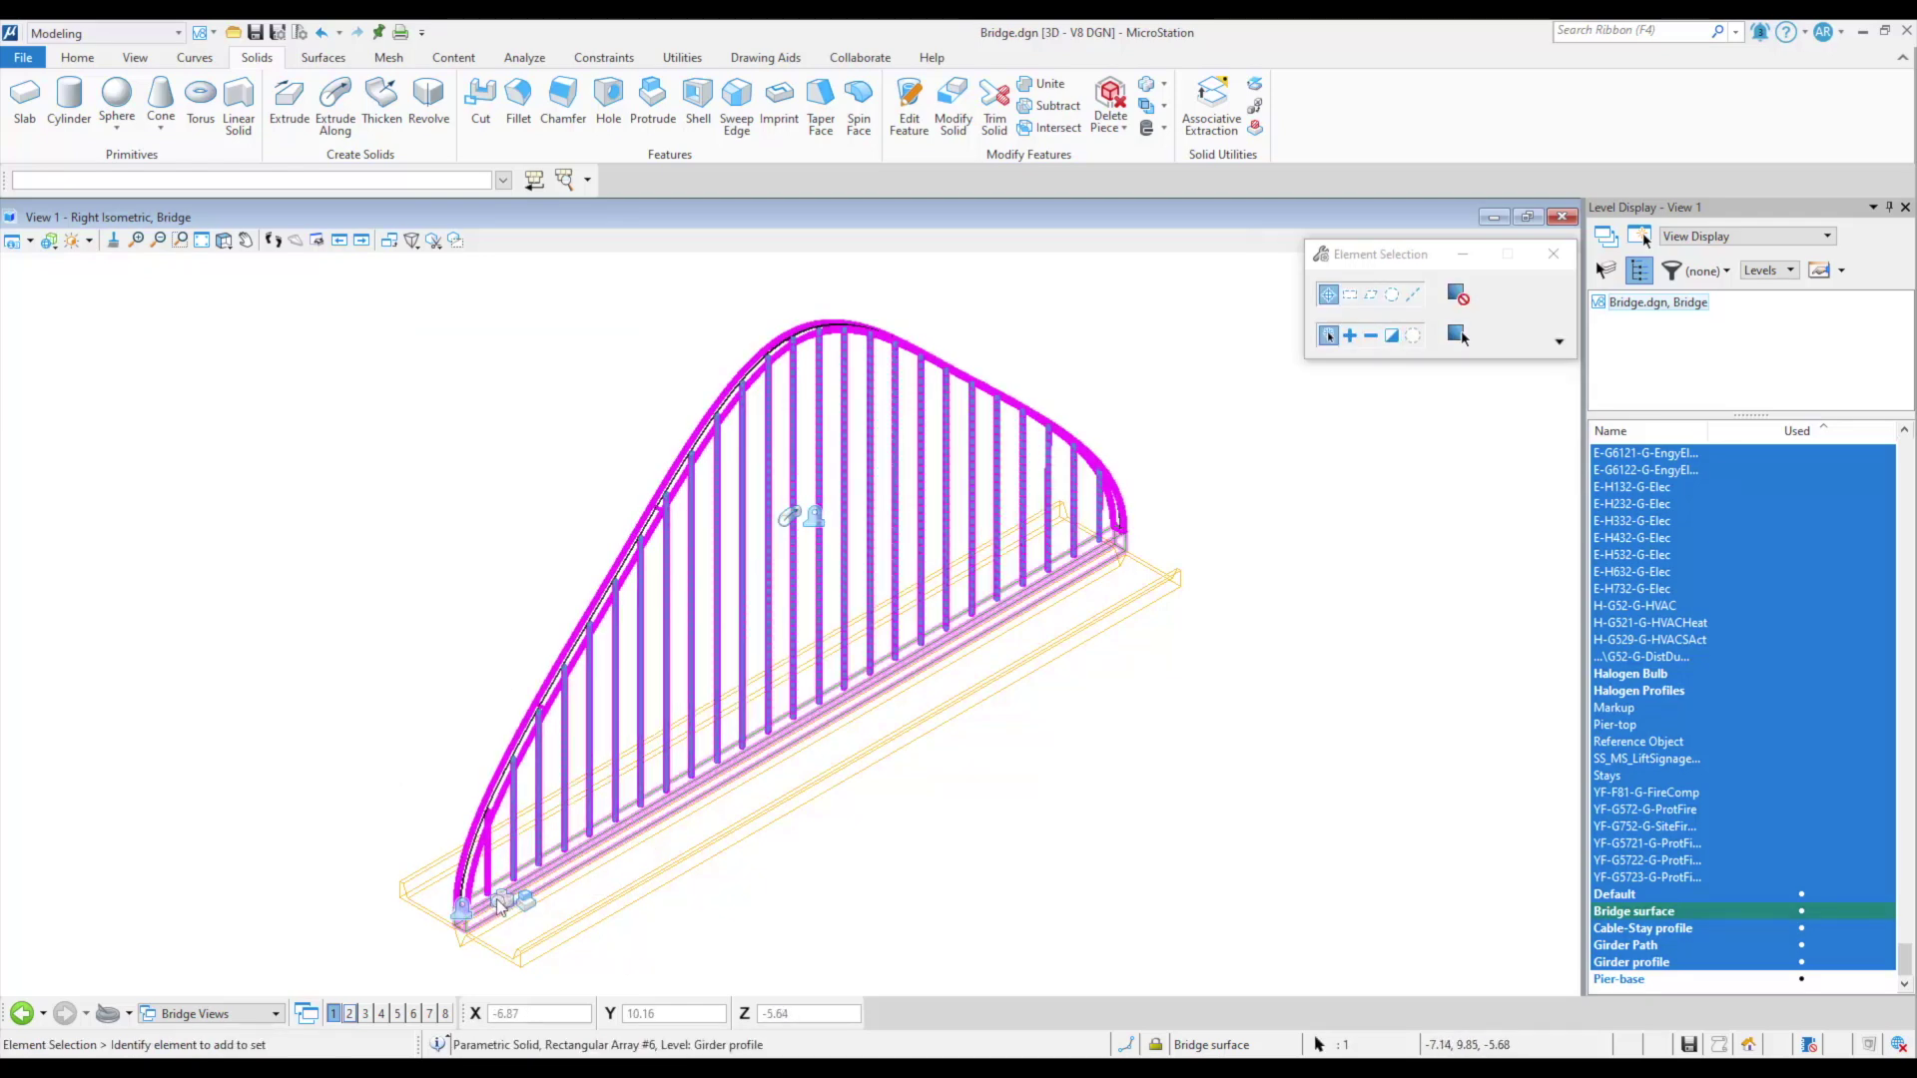
pyautogui.click(504, 905)
pyautogui.click(520, 923)
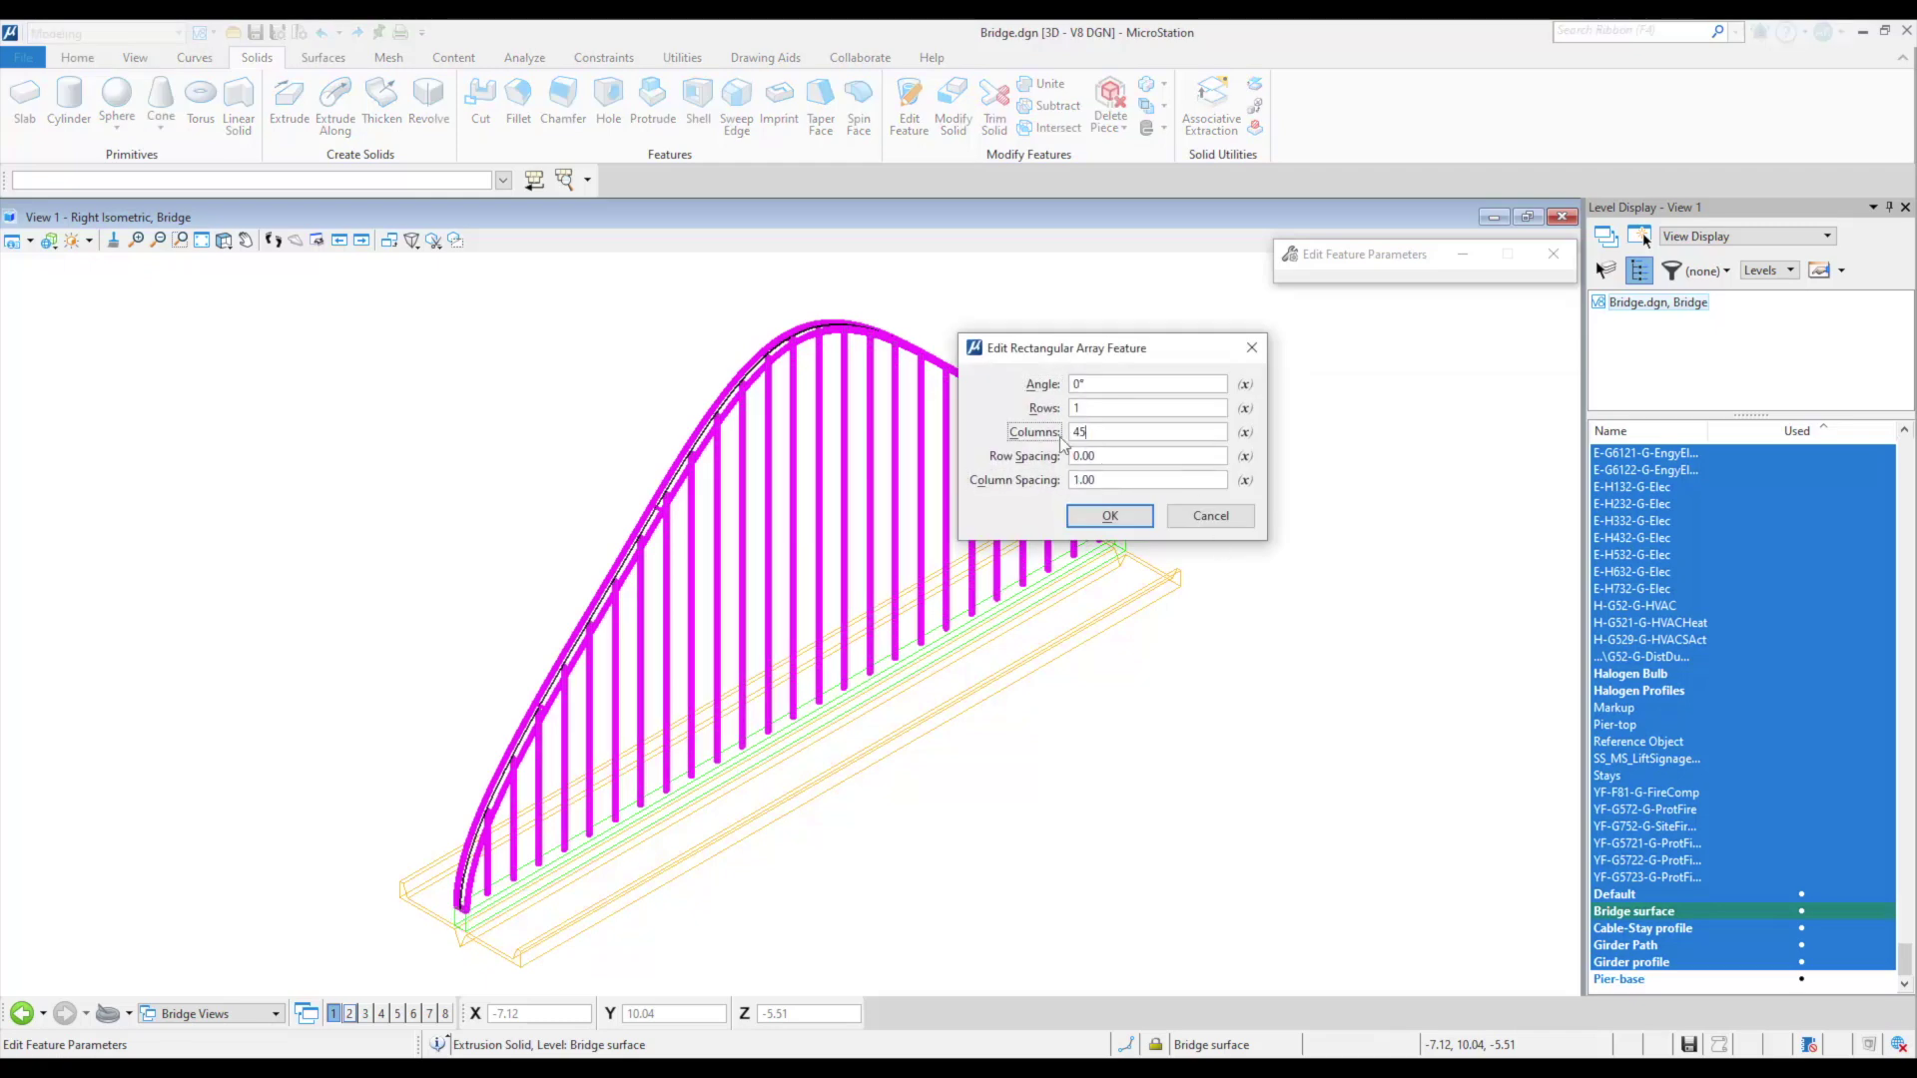
pyautogui.click(1115, 512)
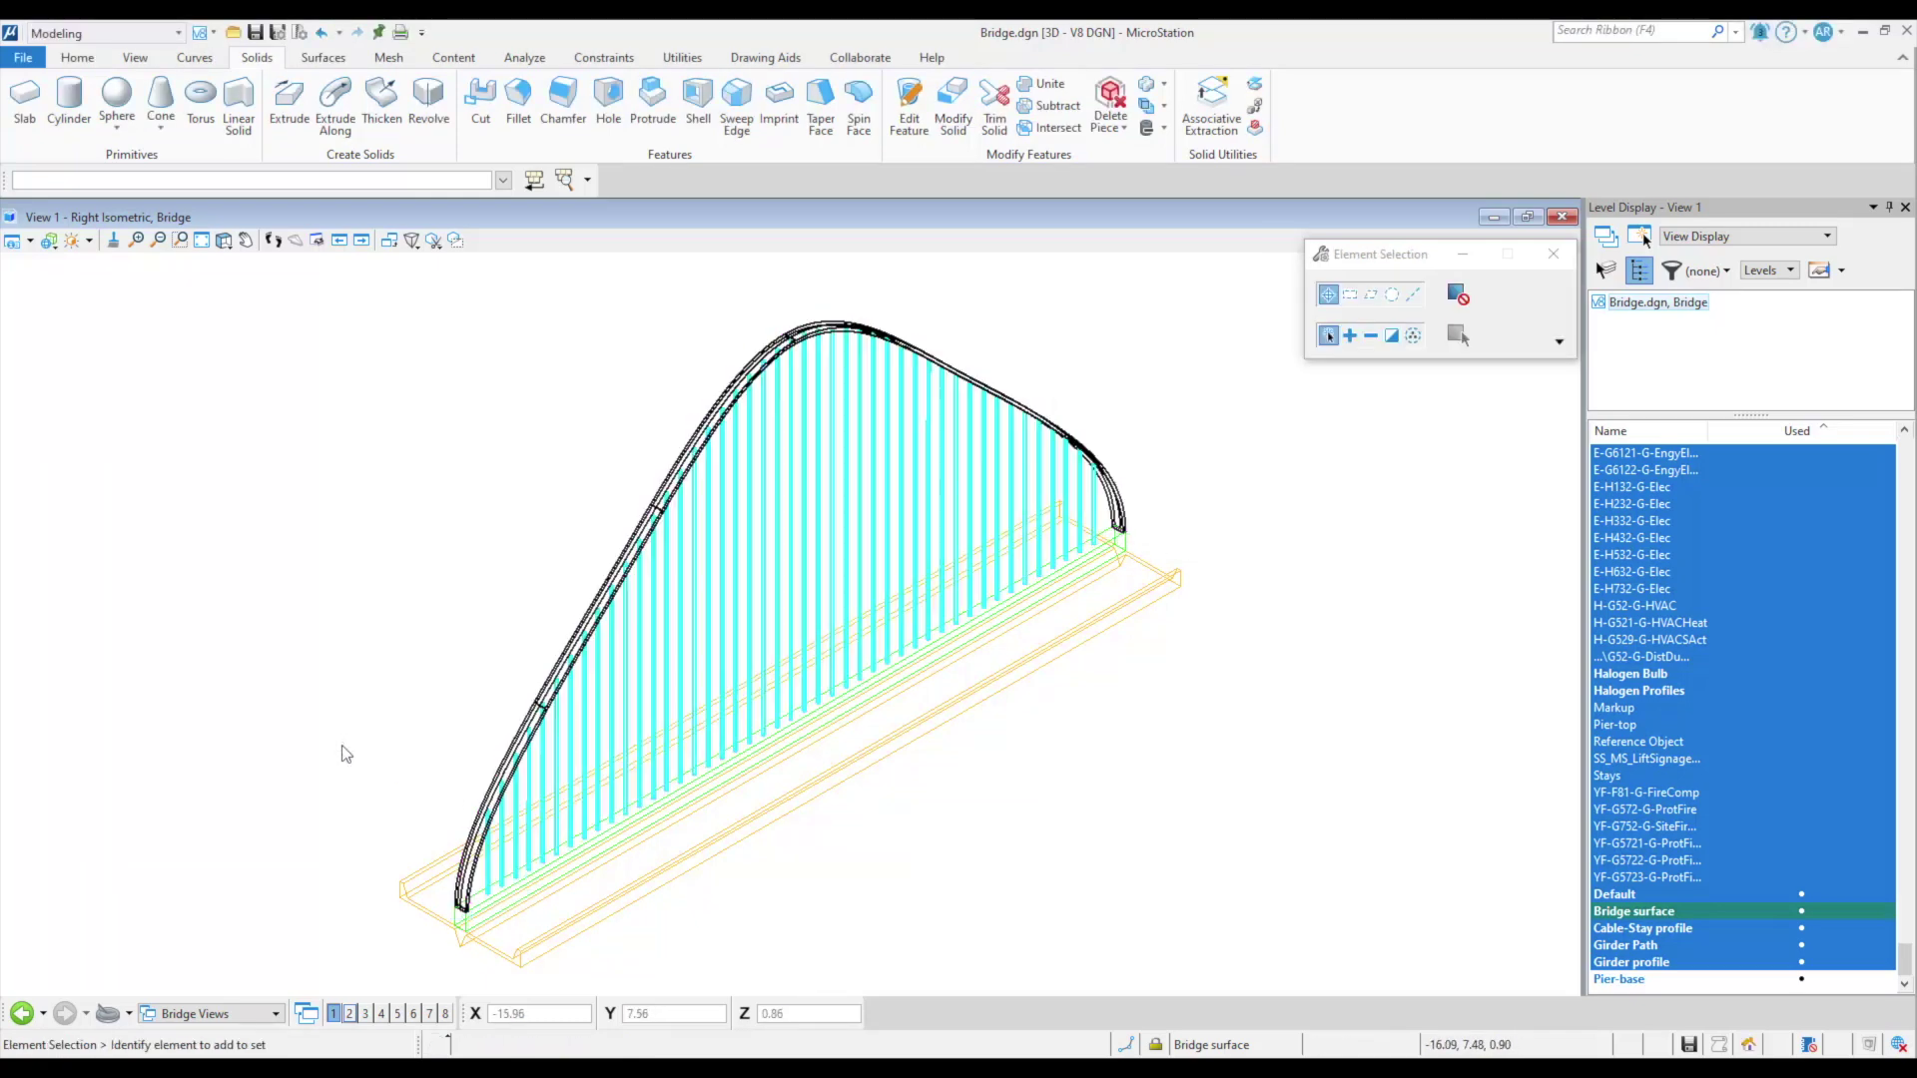
# Link the disc cylinder's radius to Radius2 and its height to Height2.
pyautogui.click(1619, 980)
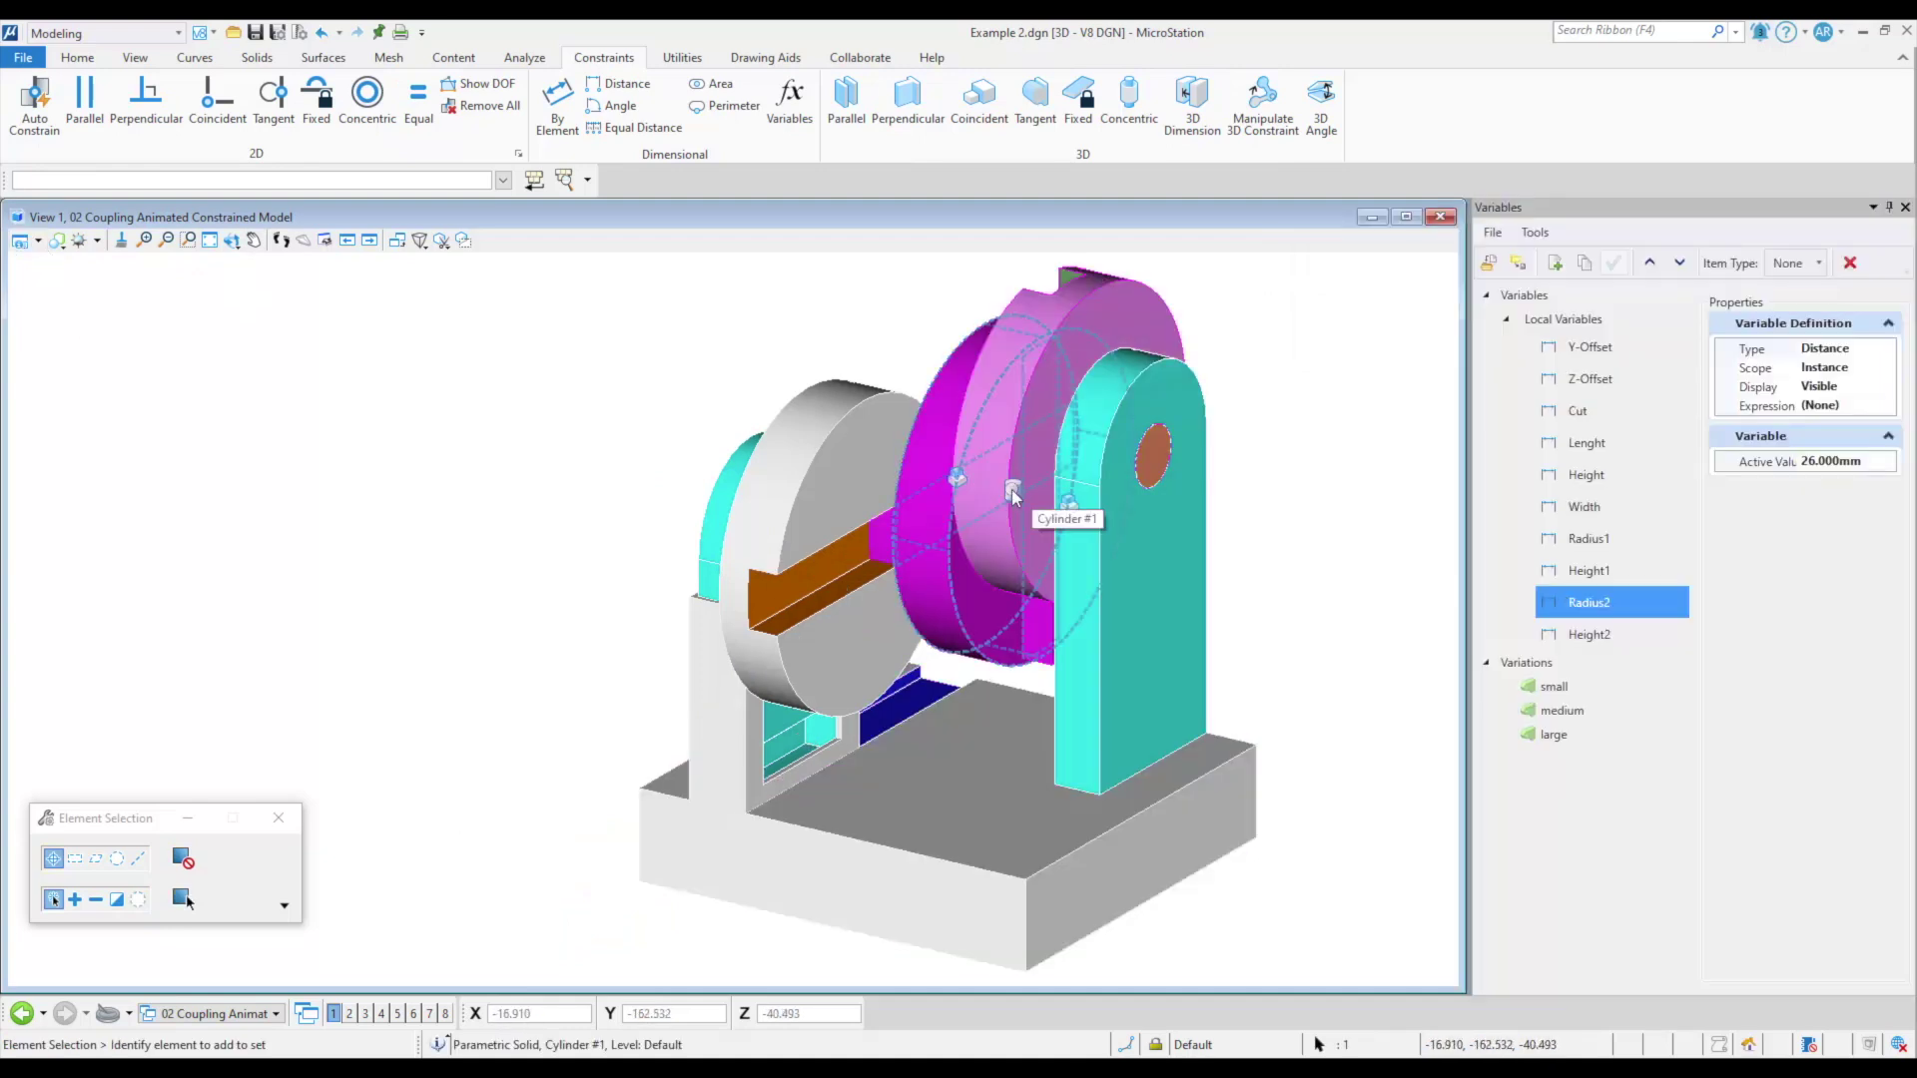
pyautogui.rightClick(1012, 494)
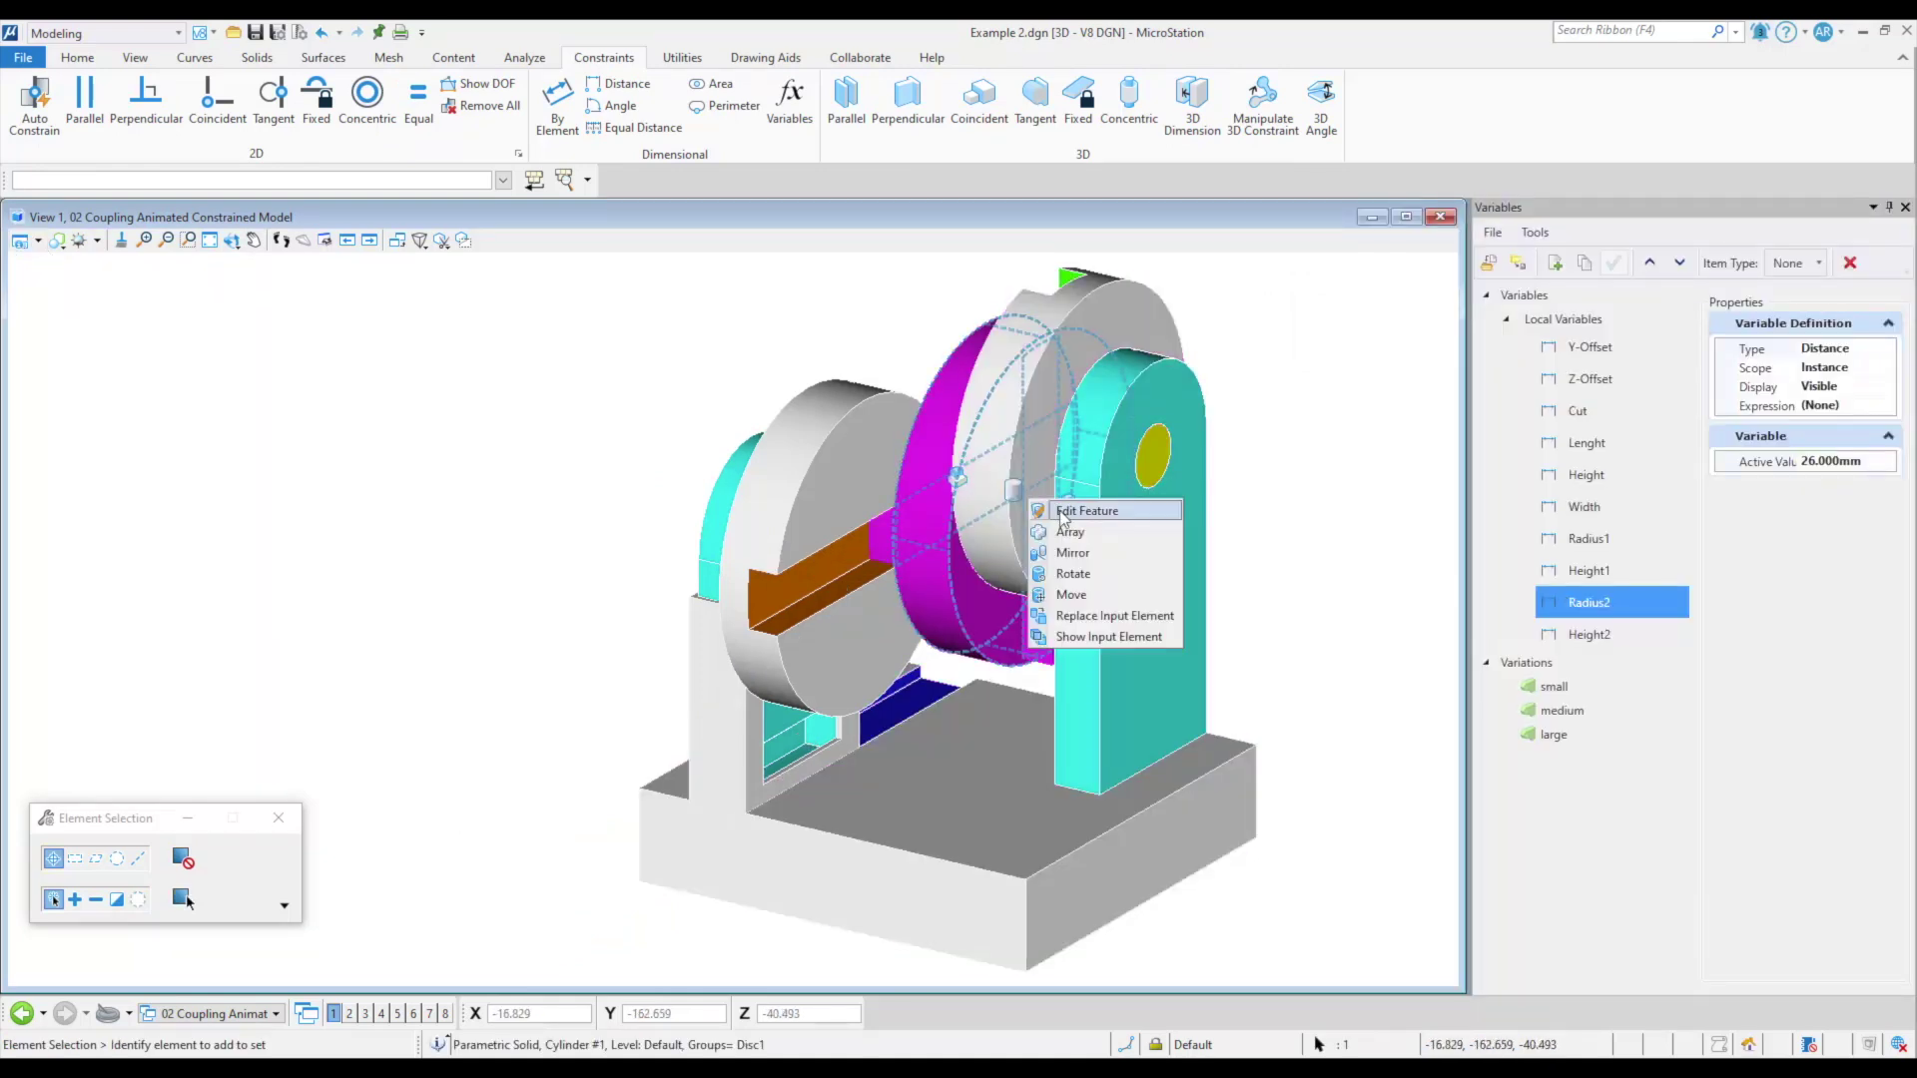
pyautogui.click(1073, 506)
pyautogui.click(1133, 509)
pyautogui.click(1340, 497)
pyautogui.click(1210, 584)
pyautogui.click(1205, 531)
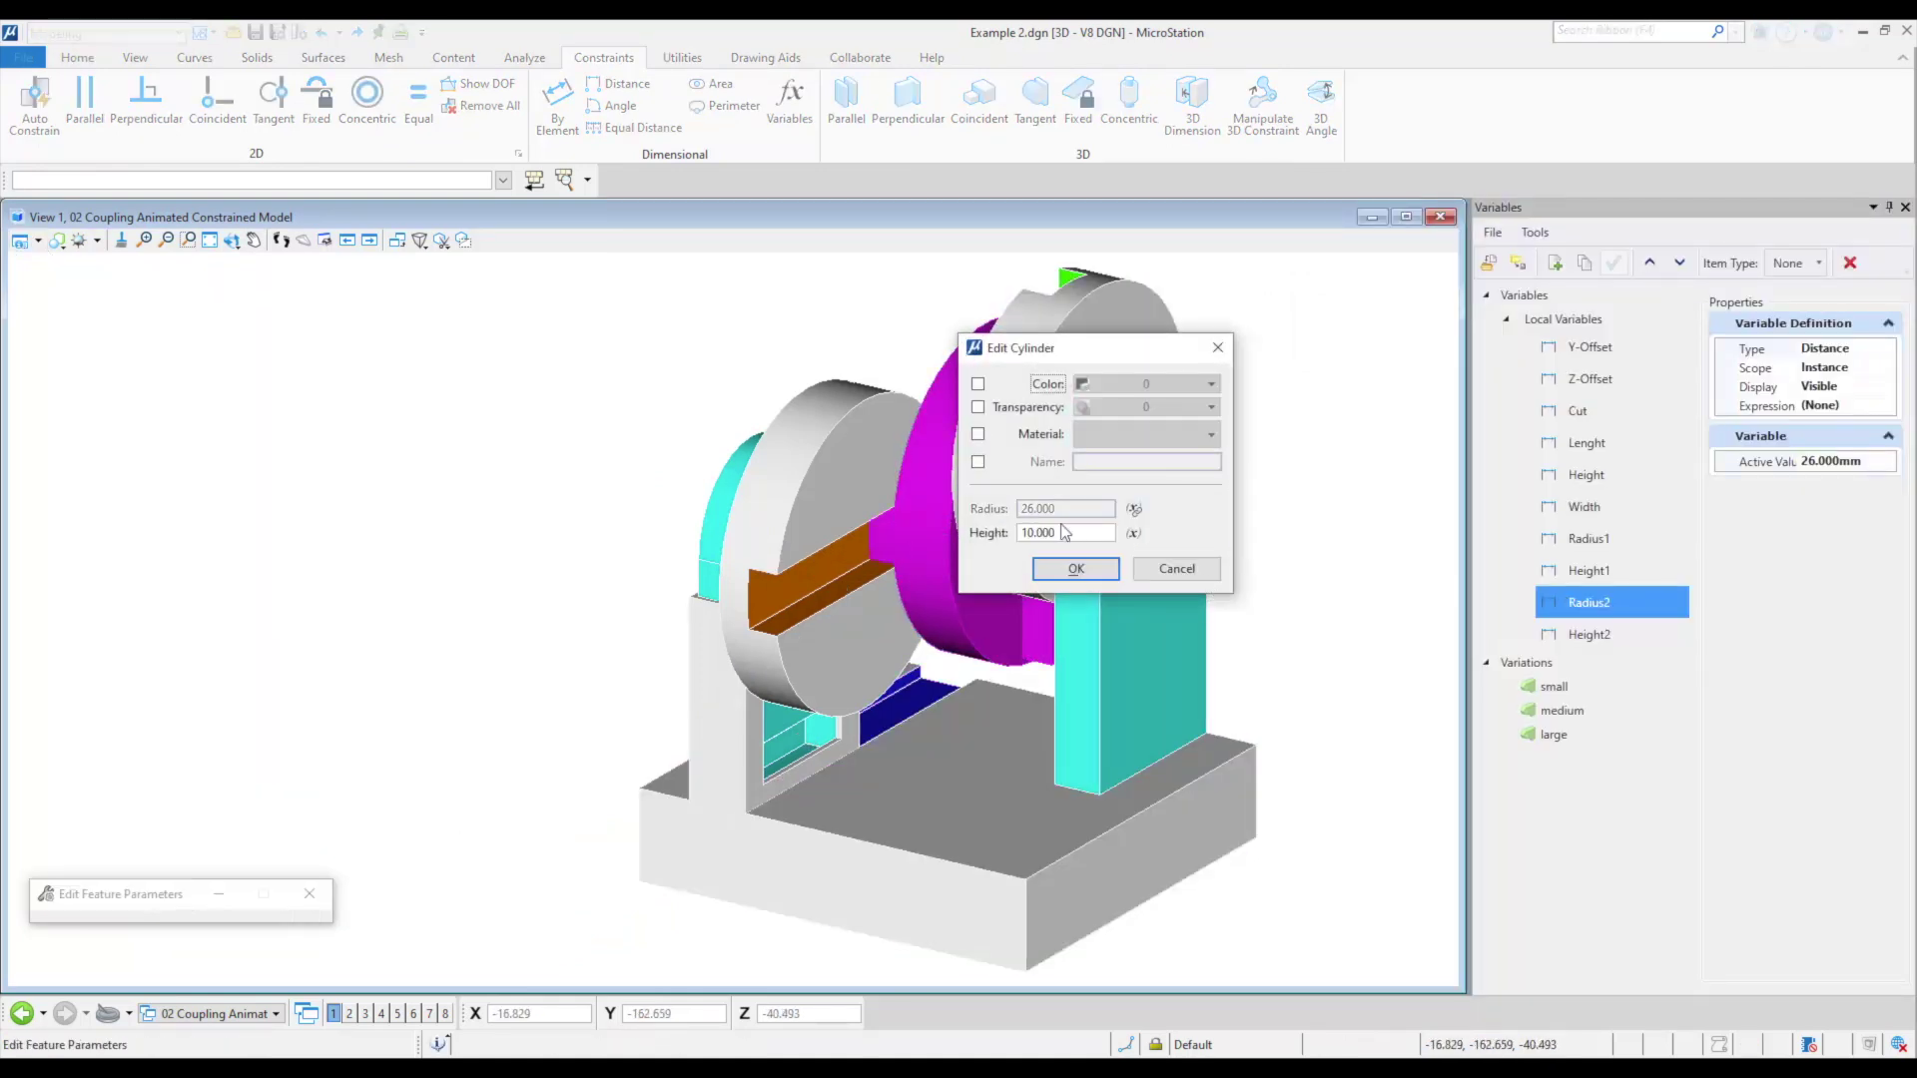
pyautogui.click(1133, 533)
pyautogui.click(1340, 520)
pyautogui.click(1208, 627)
pyautogui.click(1205, 555)
pyautogui.click(1076, 568)
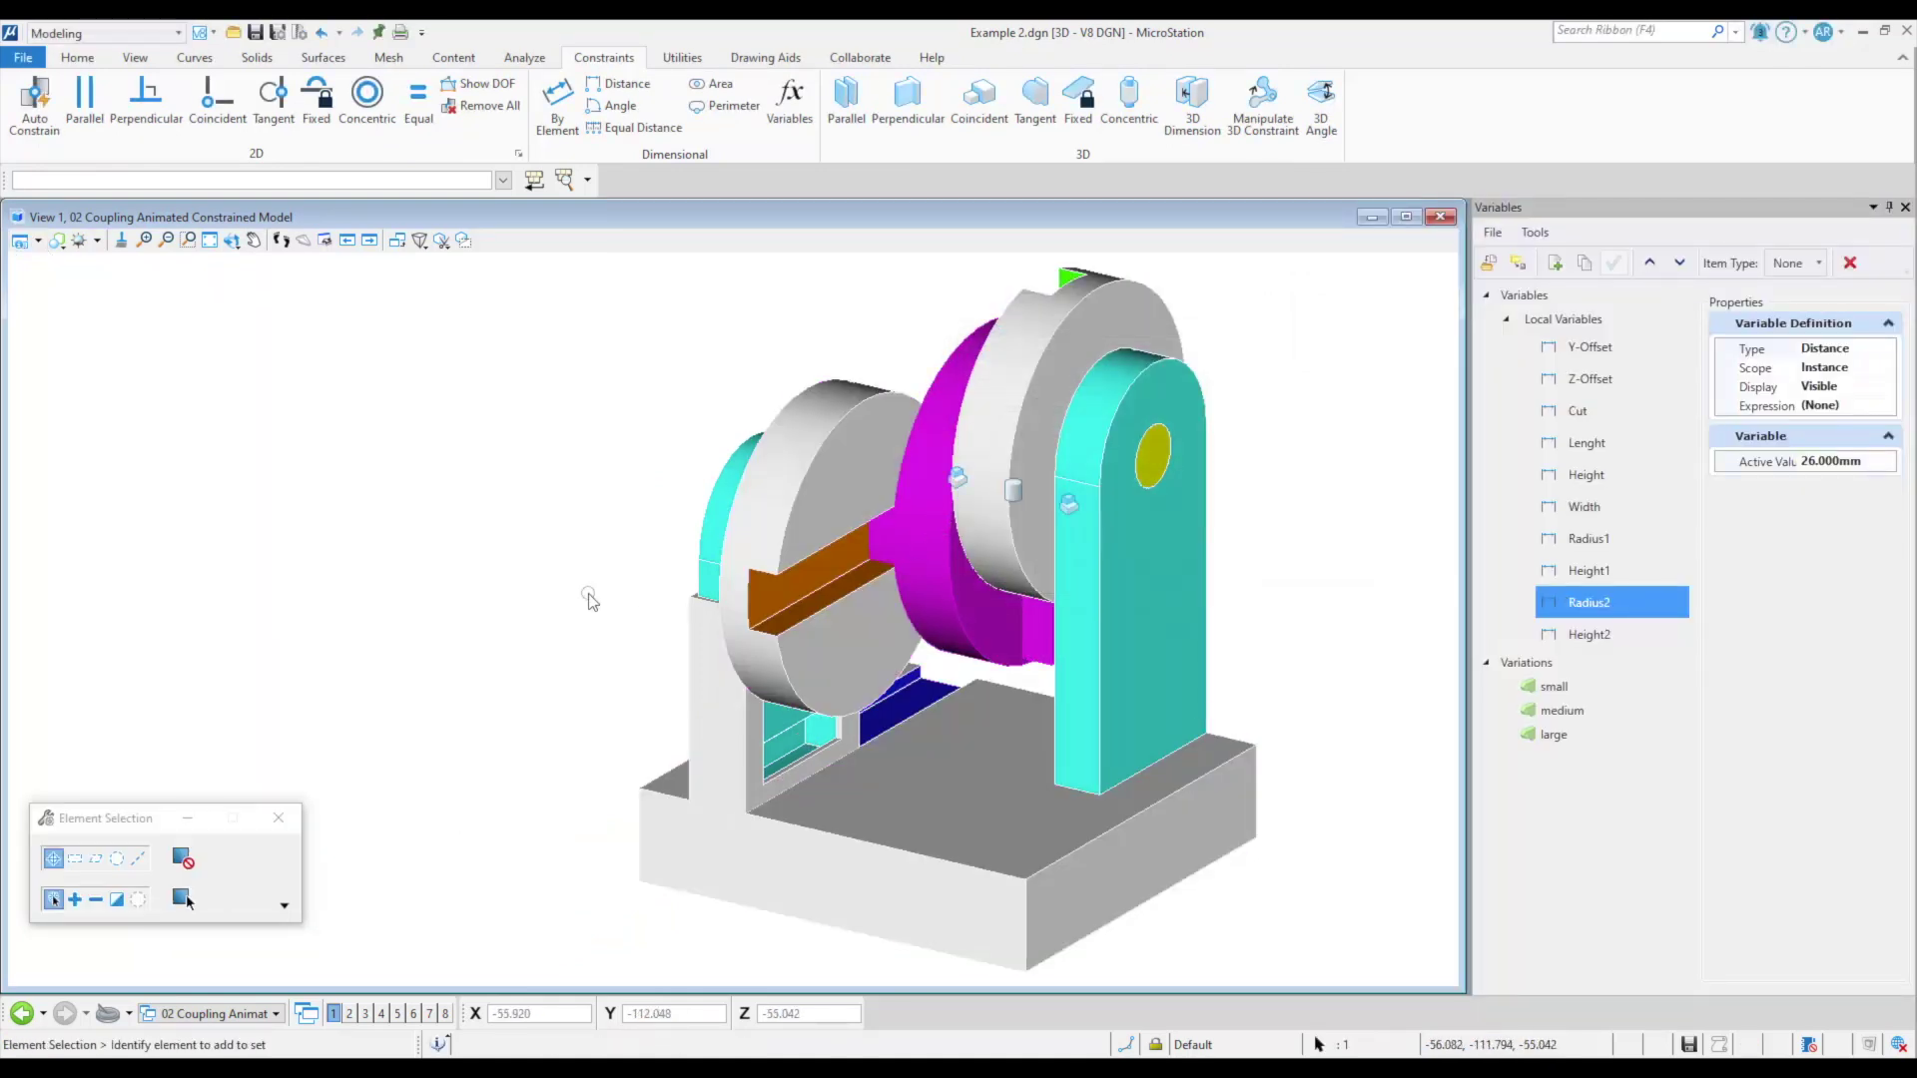
# Set the Radius2 variable's active value to 35.
pyautogui.click(1826, 461)
pyautogui.write('35')
pyautogui.press('Return')
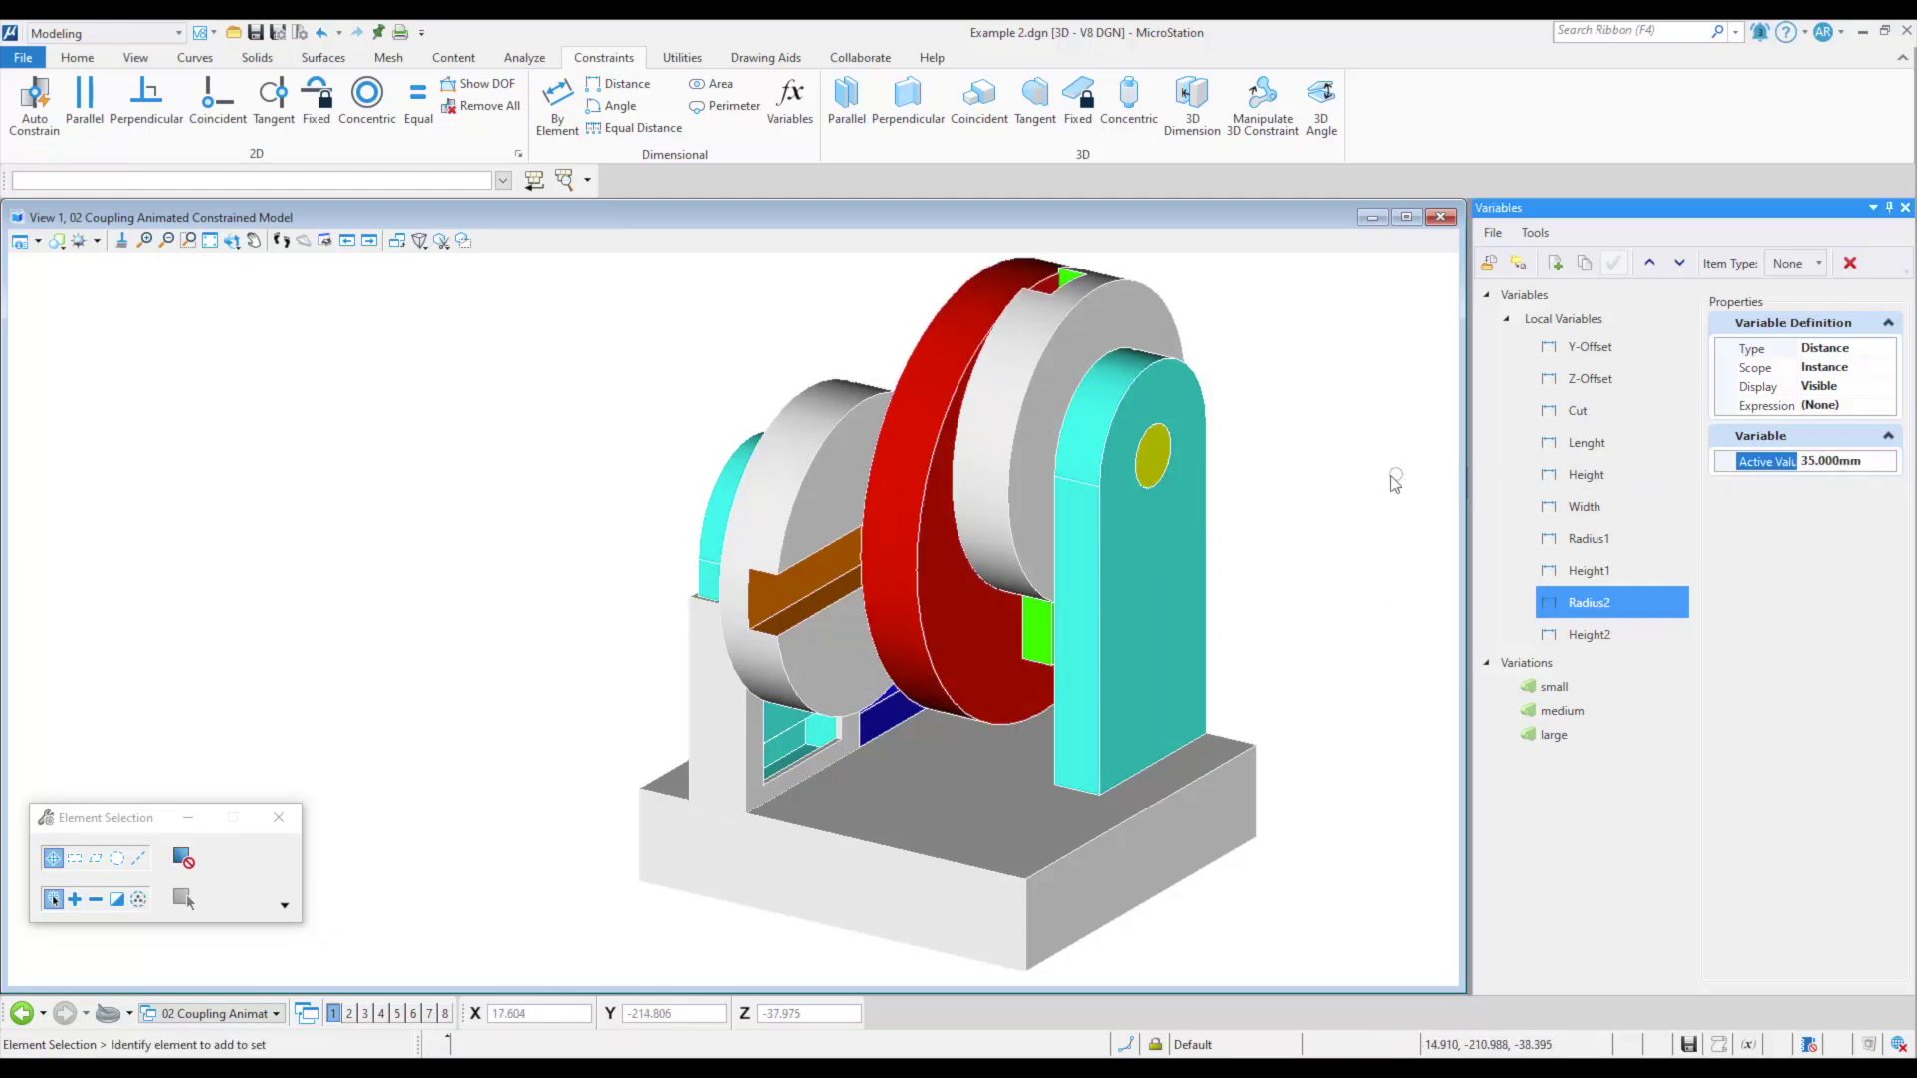
# Apply the small and large variations, rotate the model, and play the coupling animation.
pyautogui.click(1553, 687)
pyautogui.click(1614, 264)
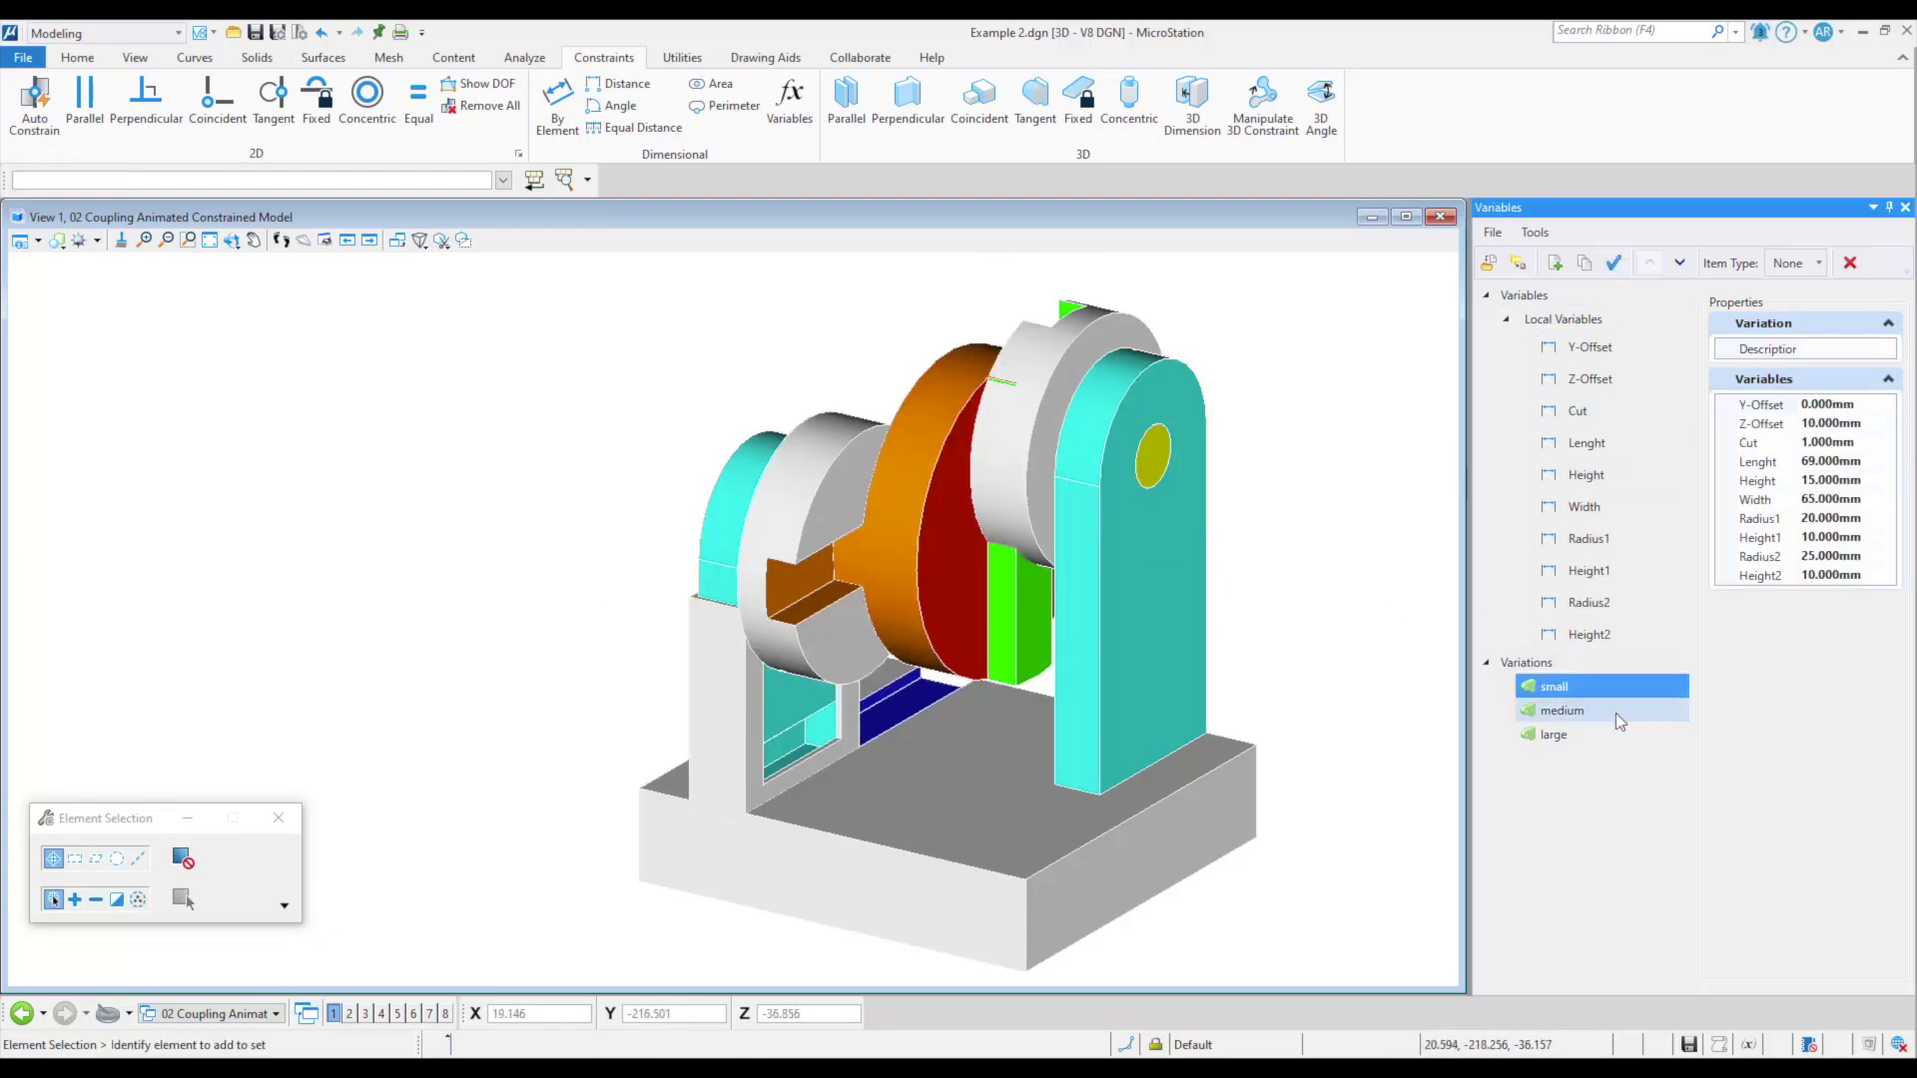
pyautogui.click(1554, 735)
pyautogui.click(1615, 264)
pyautogui.keyDown('shift'); pyautogui.moveTo(1351, 608); pyautogui.dragTo(1341, 510, button='middle'); pyautogui.keyUp('shift')
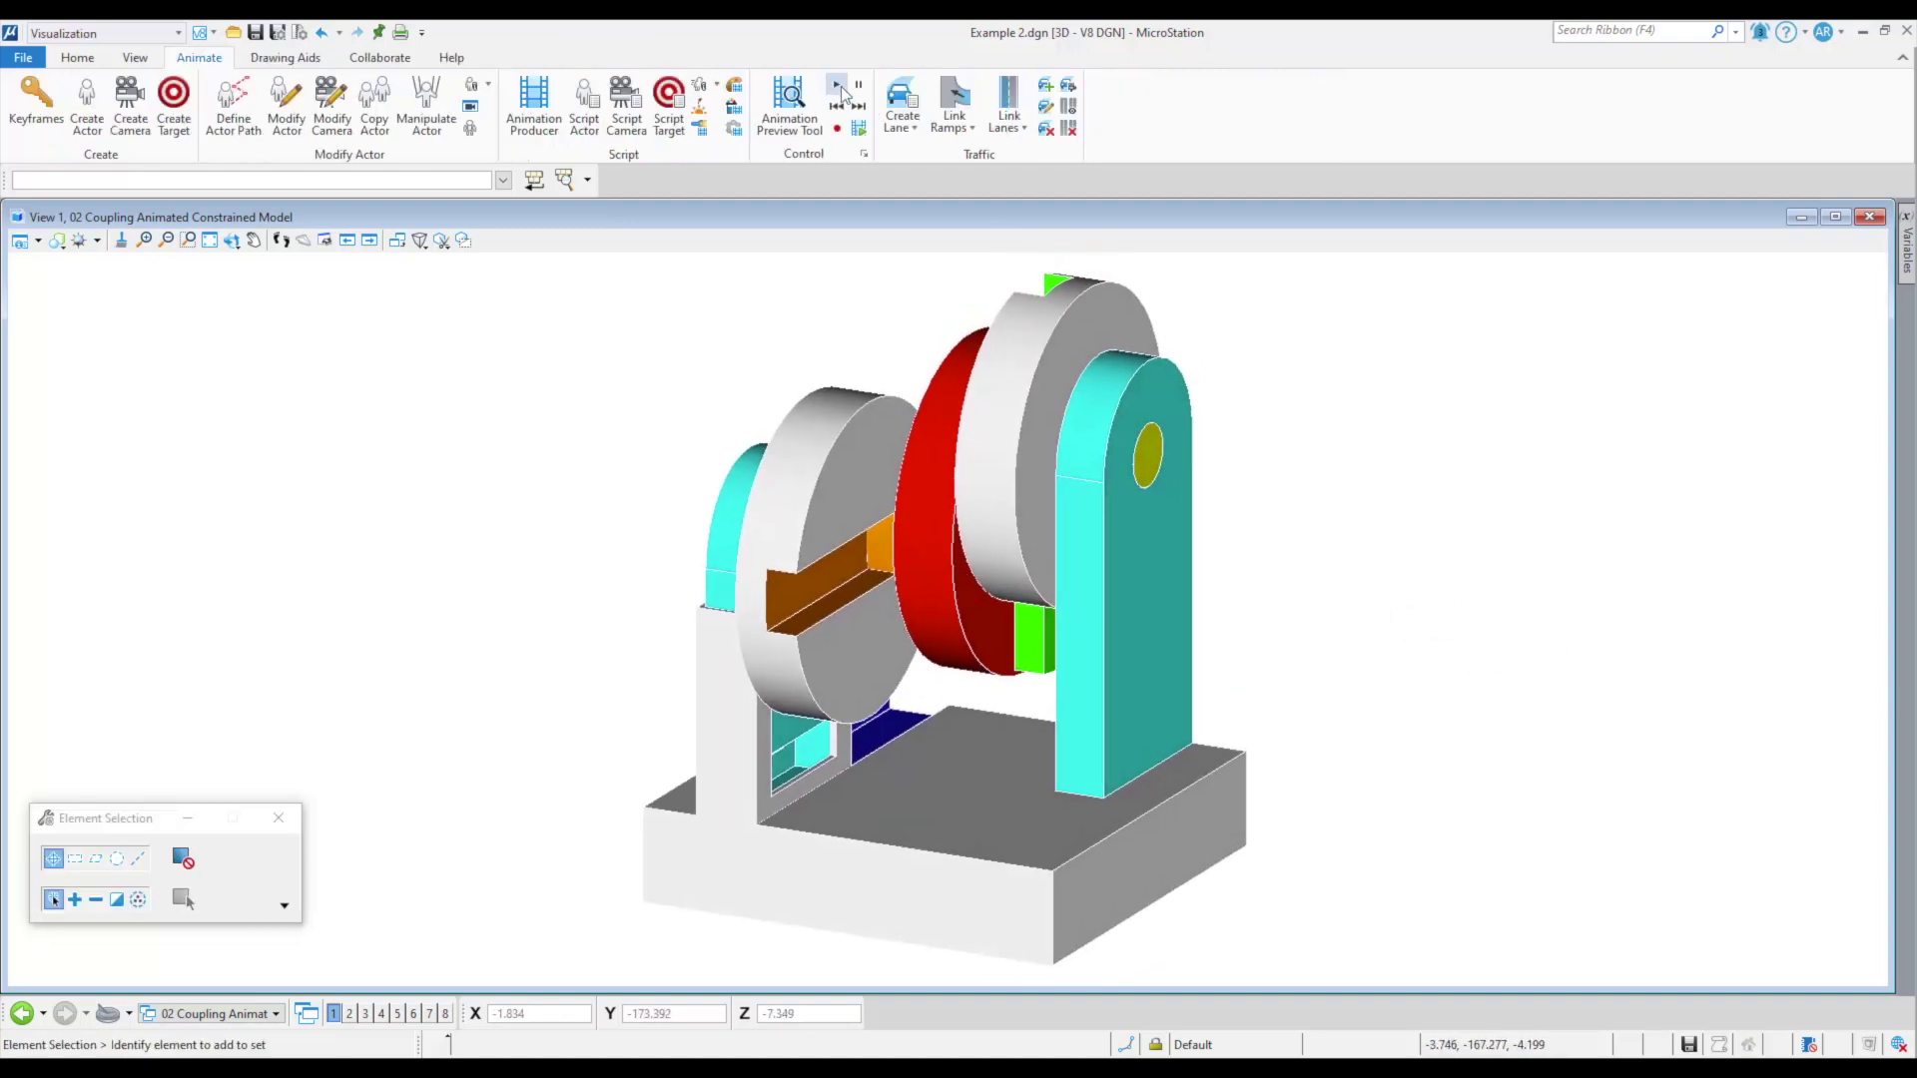
pyautogui.click(842, 92)
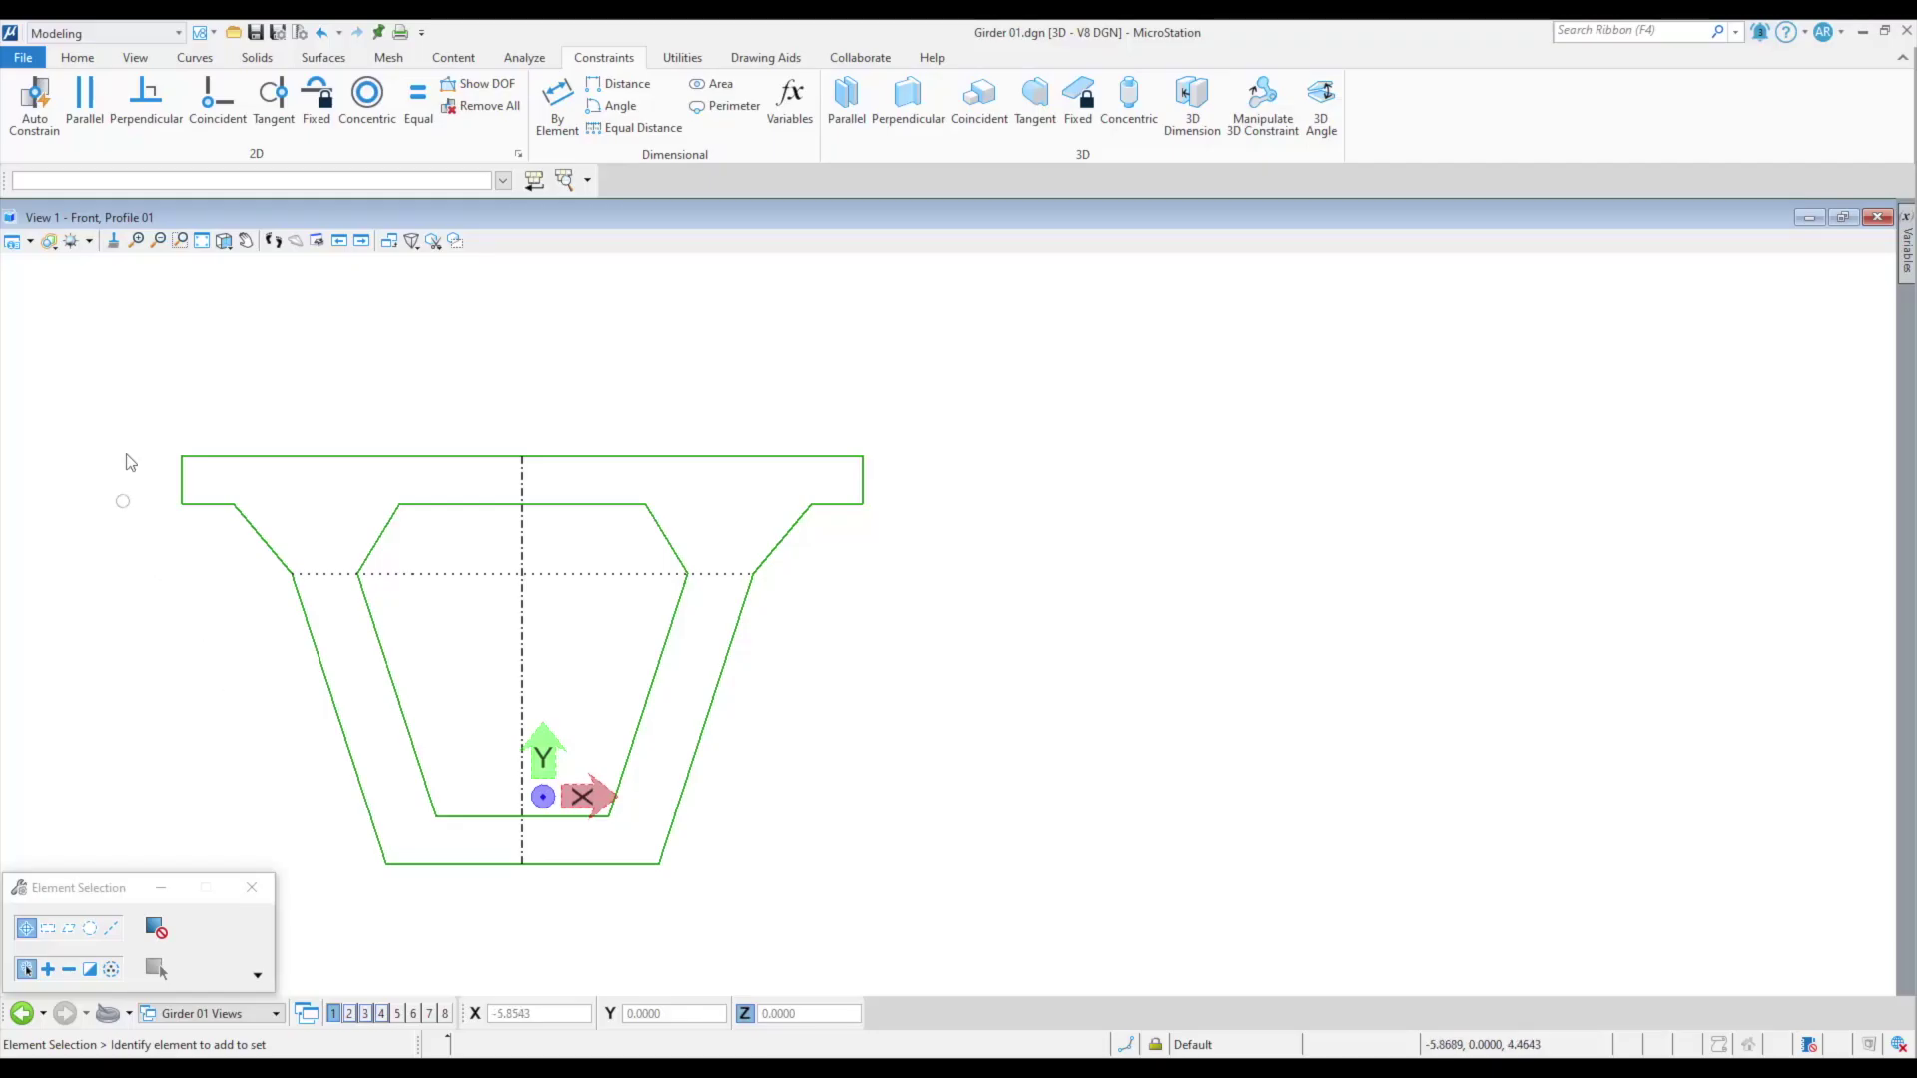
# Confirm the girder profile is fully constrained and dock the Variables list, checking d's expression.
pyautogui.click(477, 84)
pyautogui.click(446, 802)
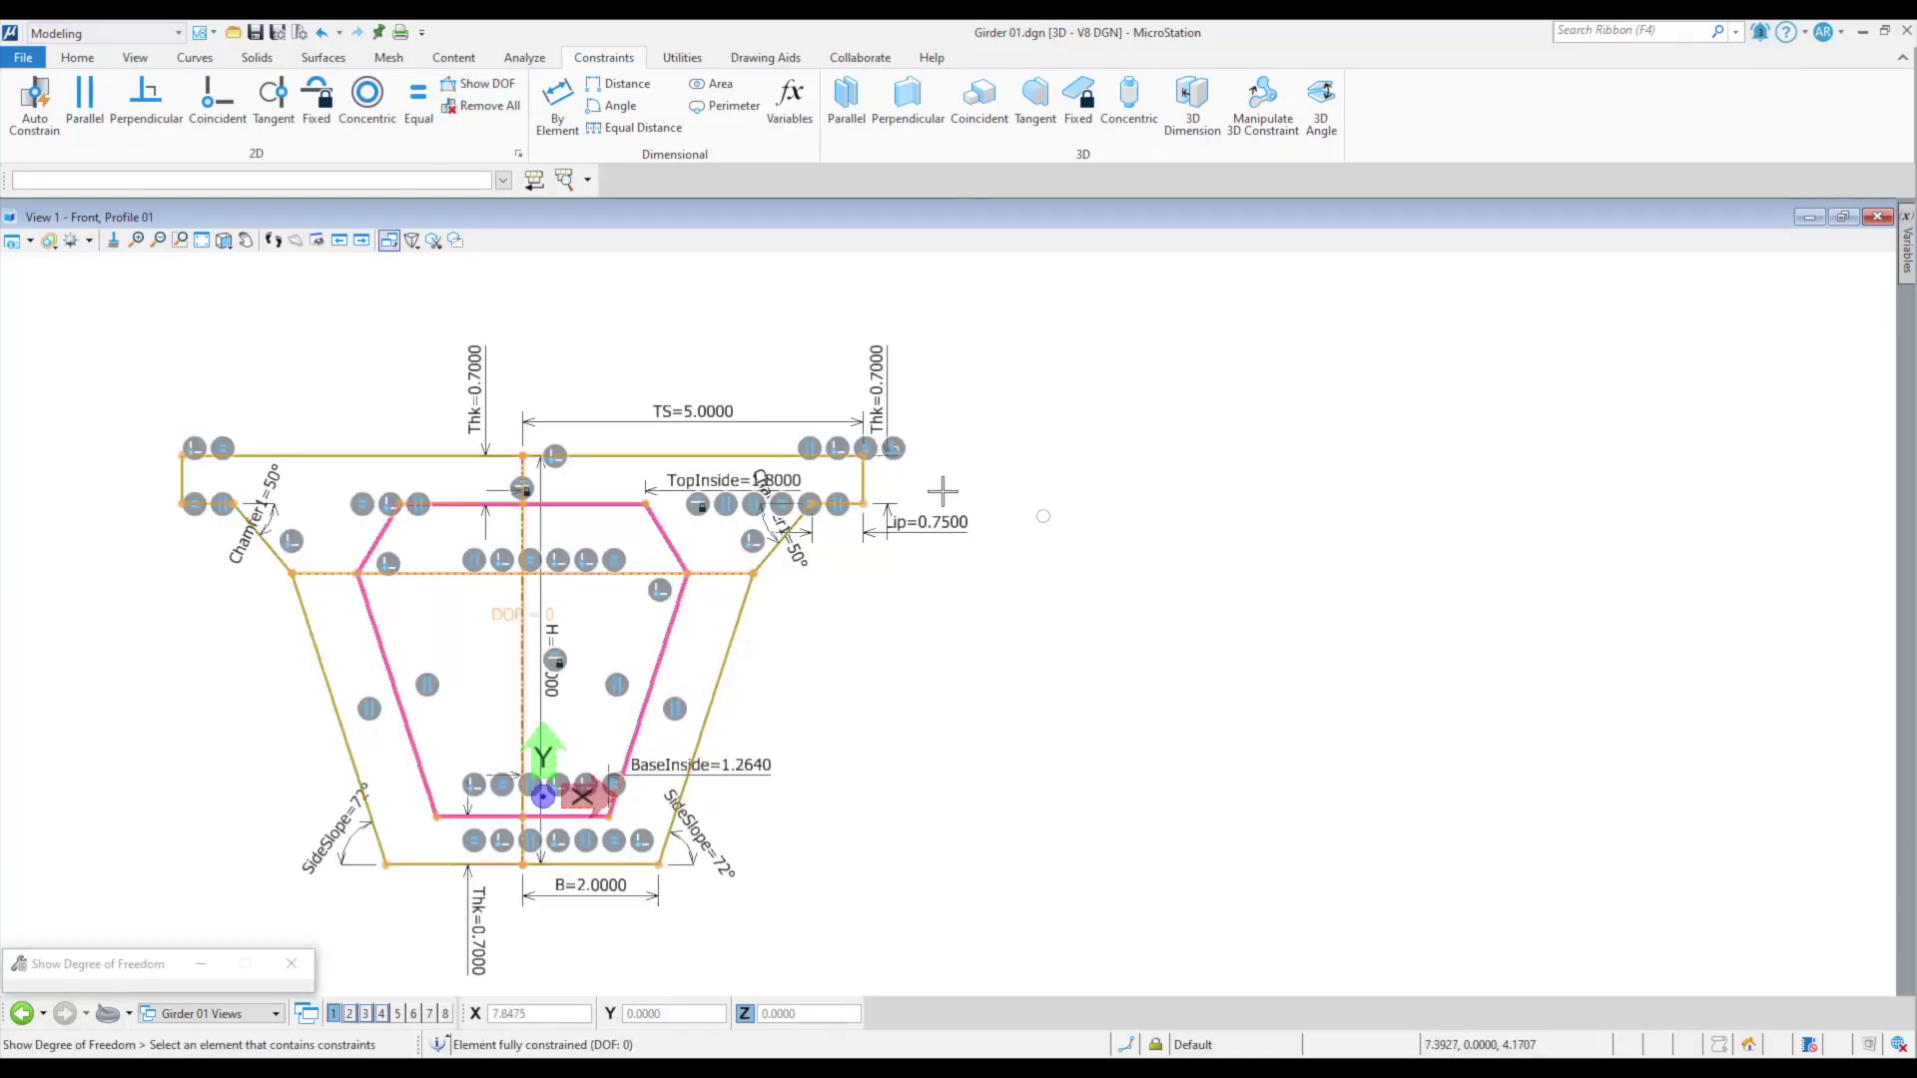
pyautogui.click(790, 99)
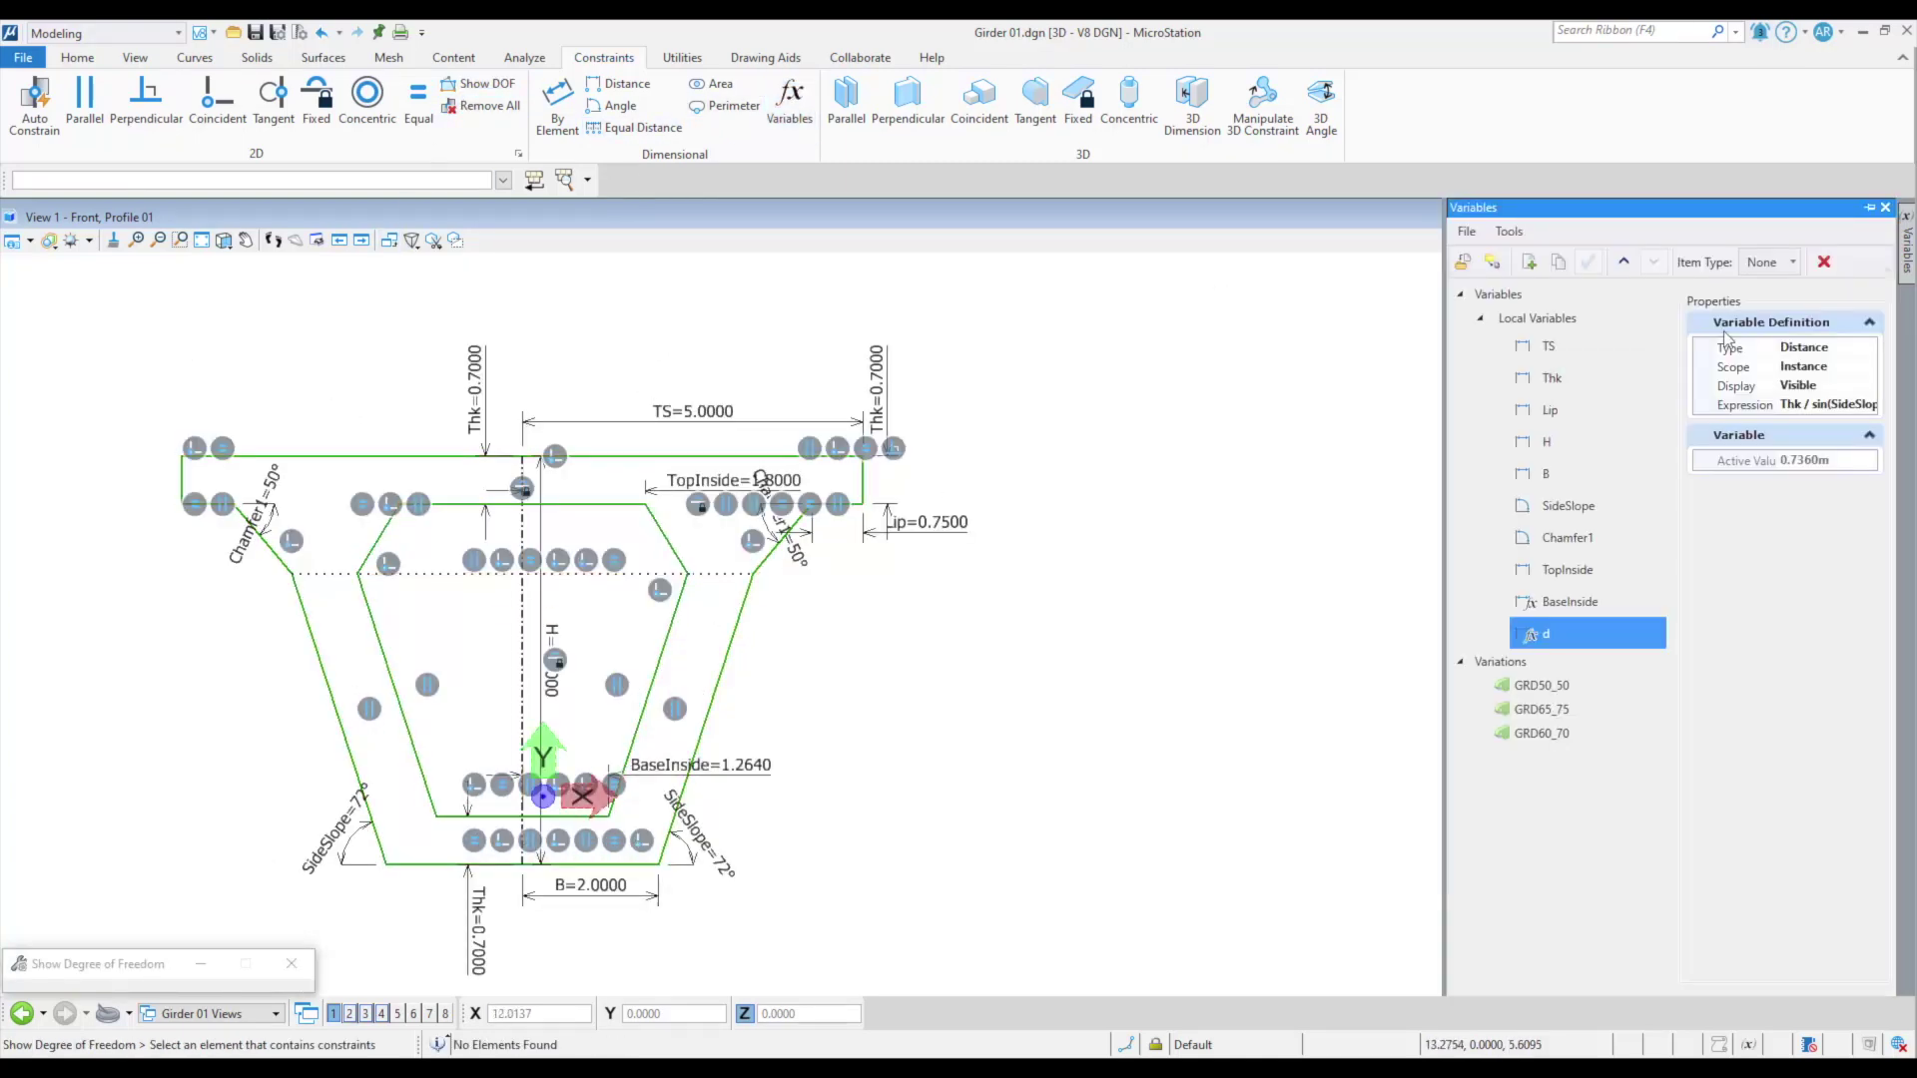
pyautogui.click(1870, 208)
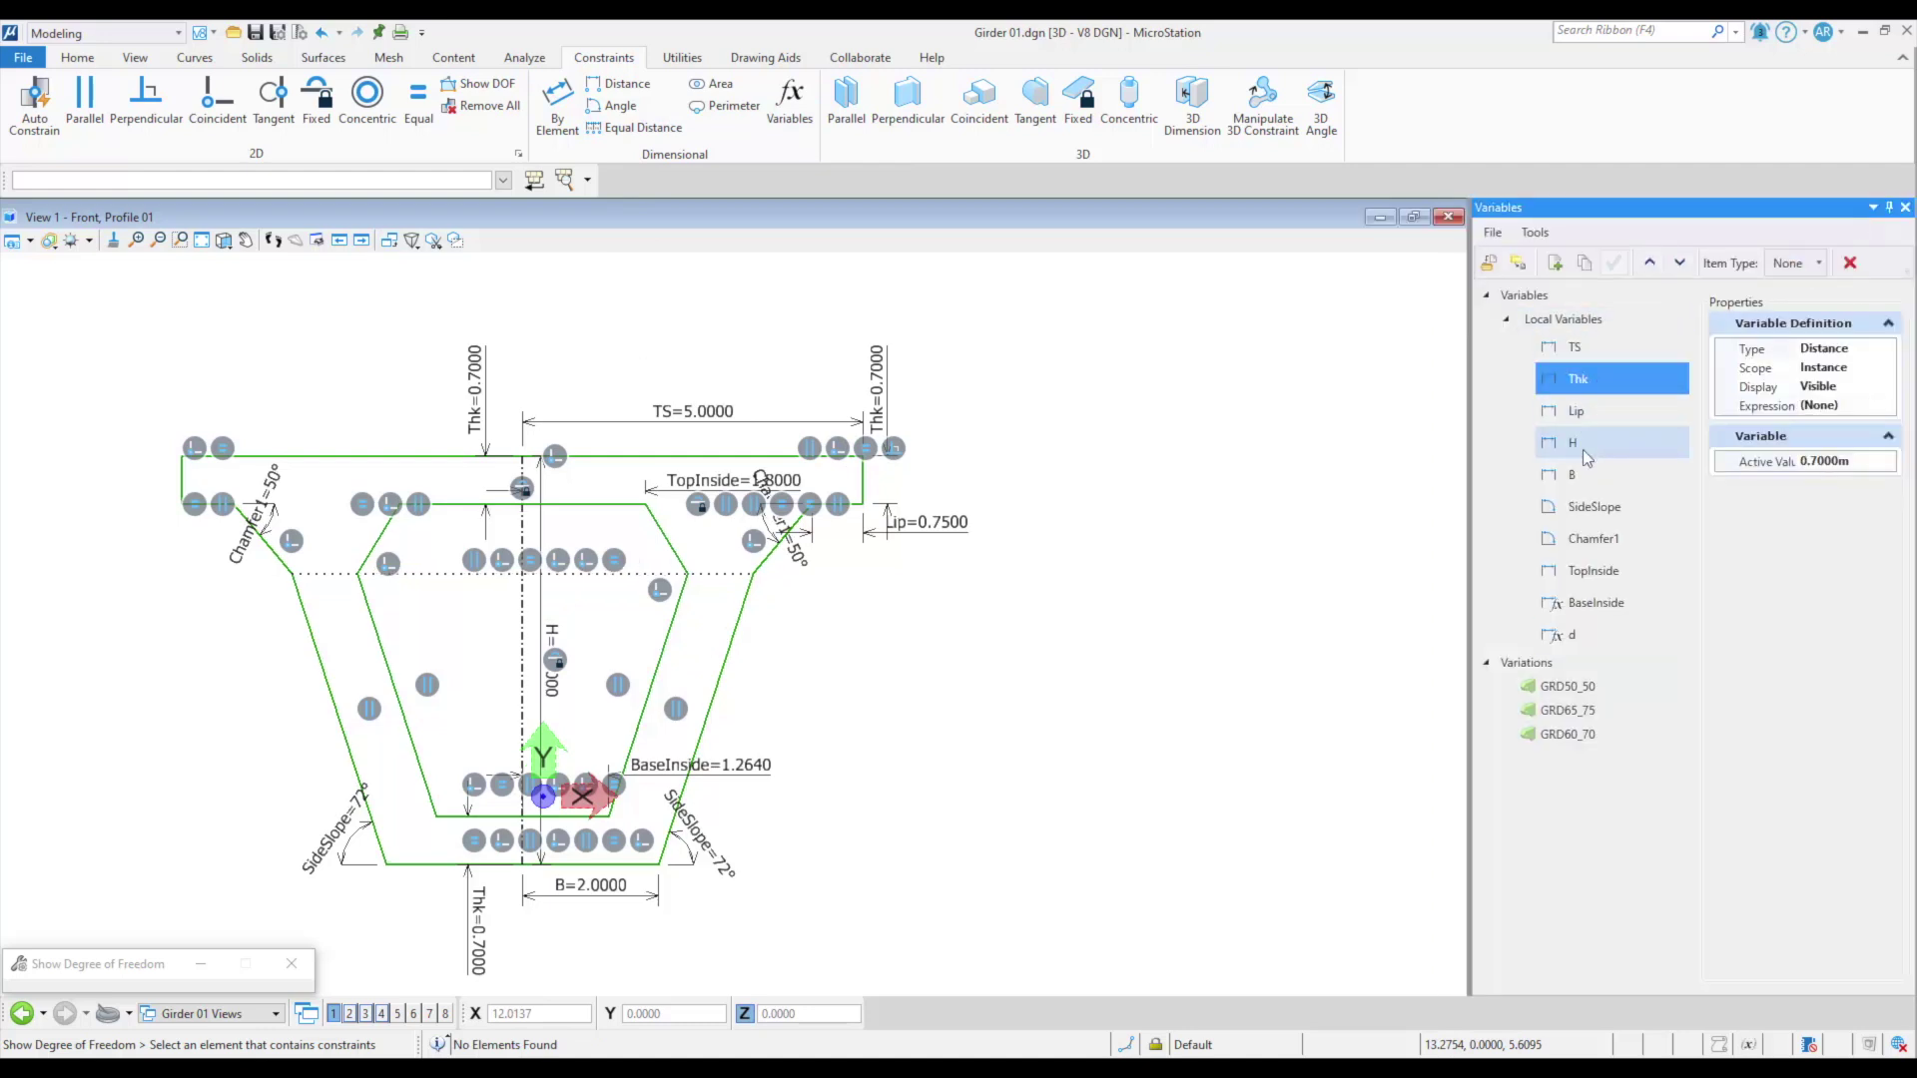
pyautogui.click(1805, 454)
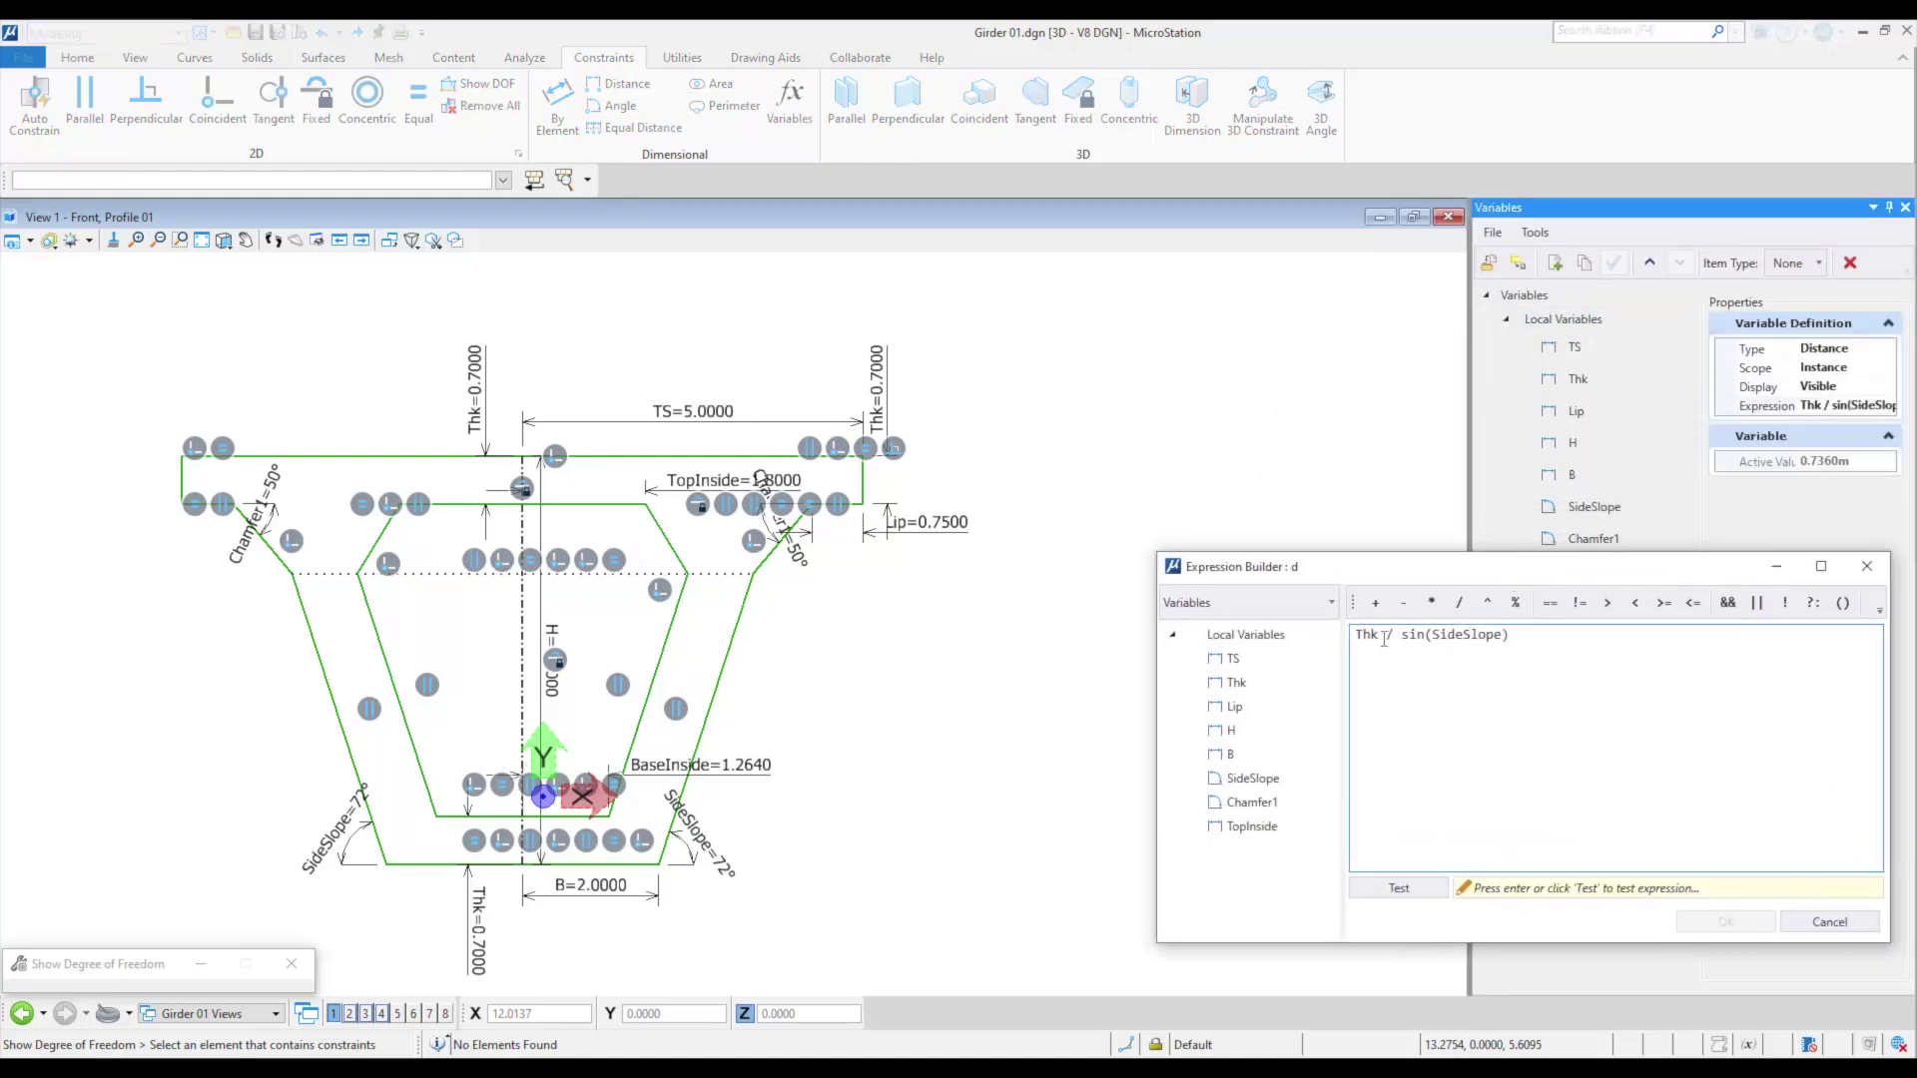
pyautogui.click(1797, 918)
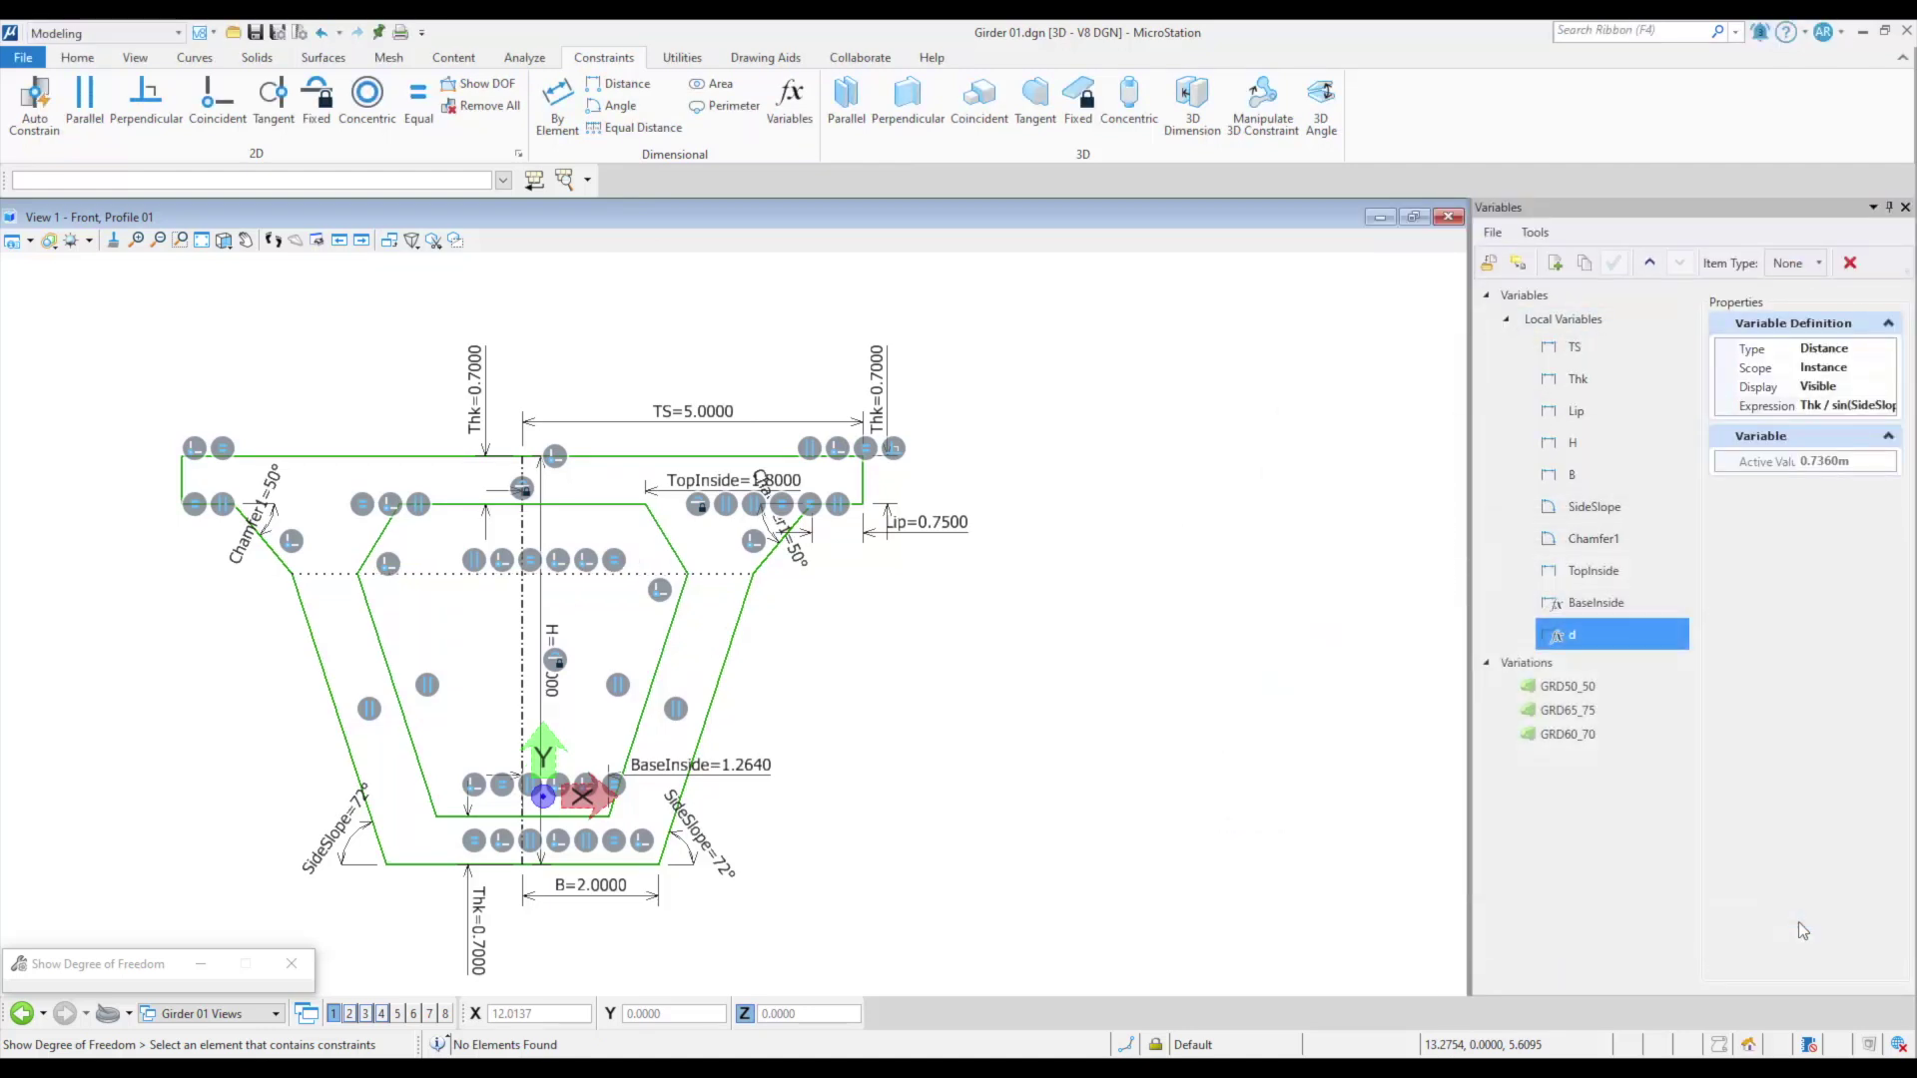
# Set the Thk variable to 0.5 and H to 7.
pyautogui.click(1588, 381)
pyautogui.click(1815, 460)
pyautogui.write('0.5')
pyautogui.press('Return')
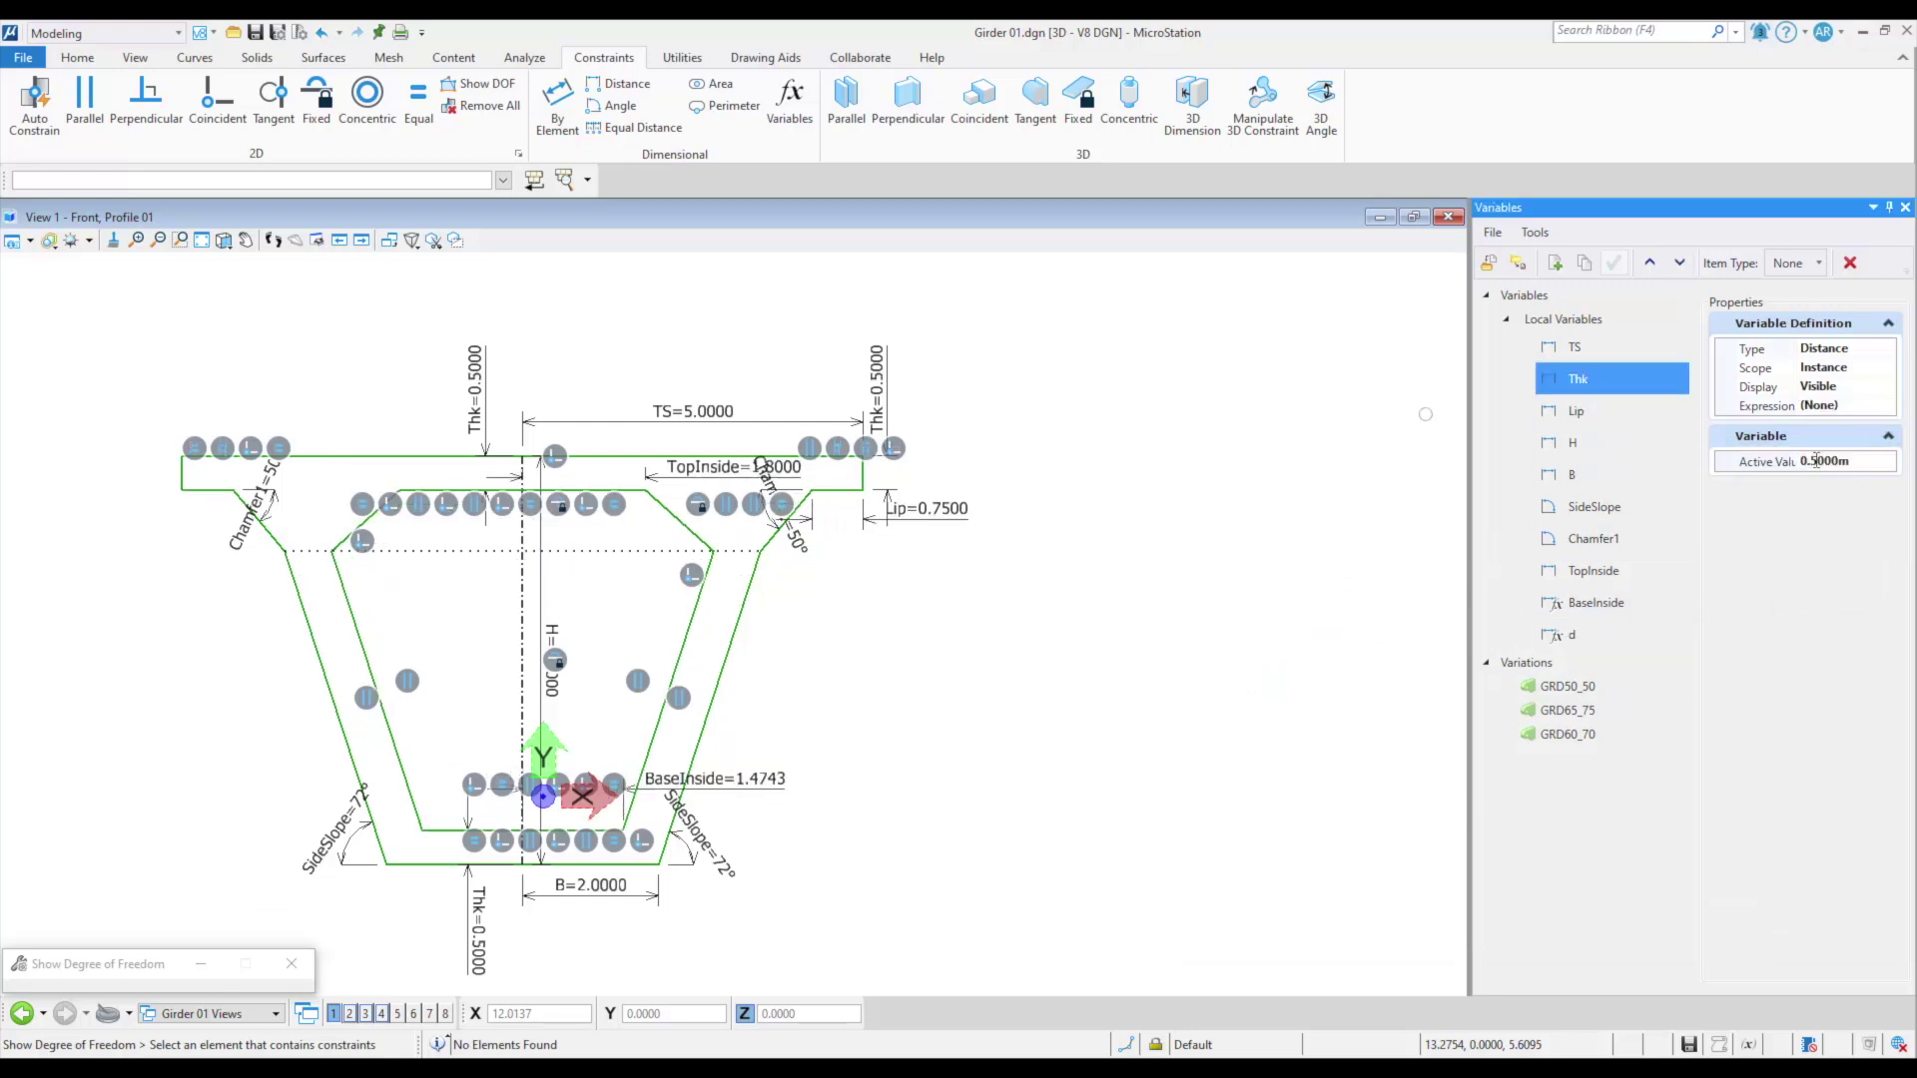
pyautogui.click(1614, 454)
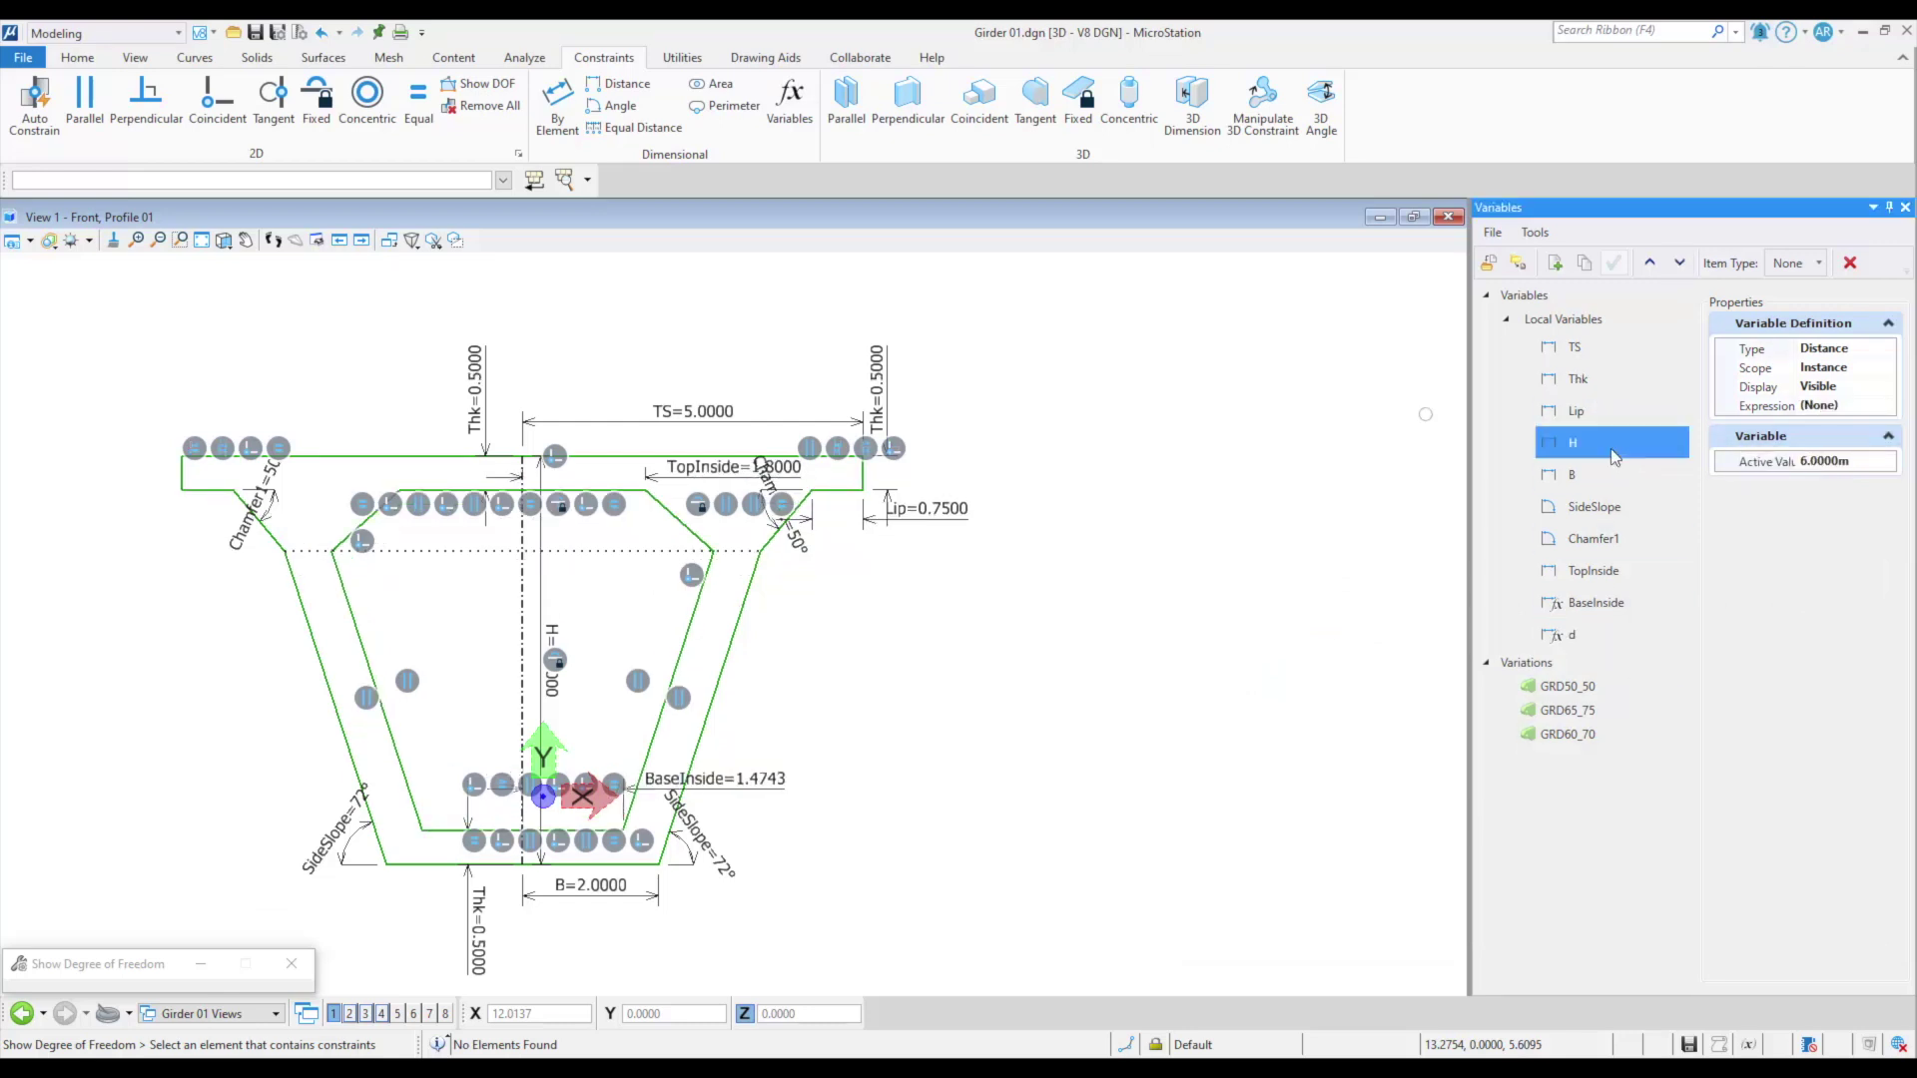
pyautogui.click(1816, 460)
pyautogui.write('7')
pyautogui.press('Return')
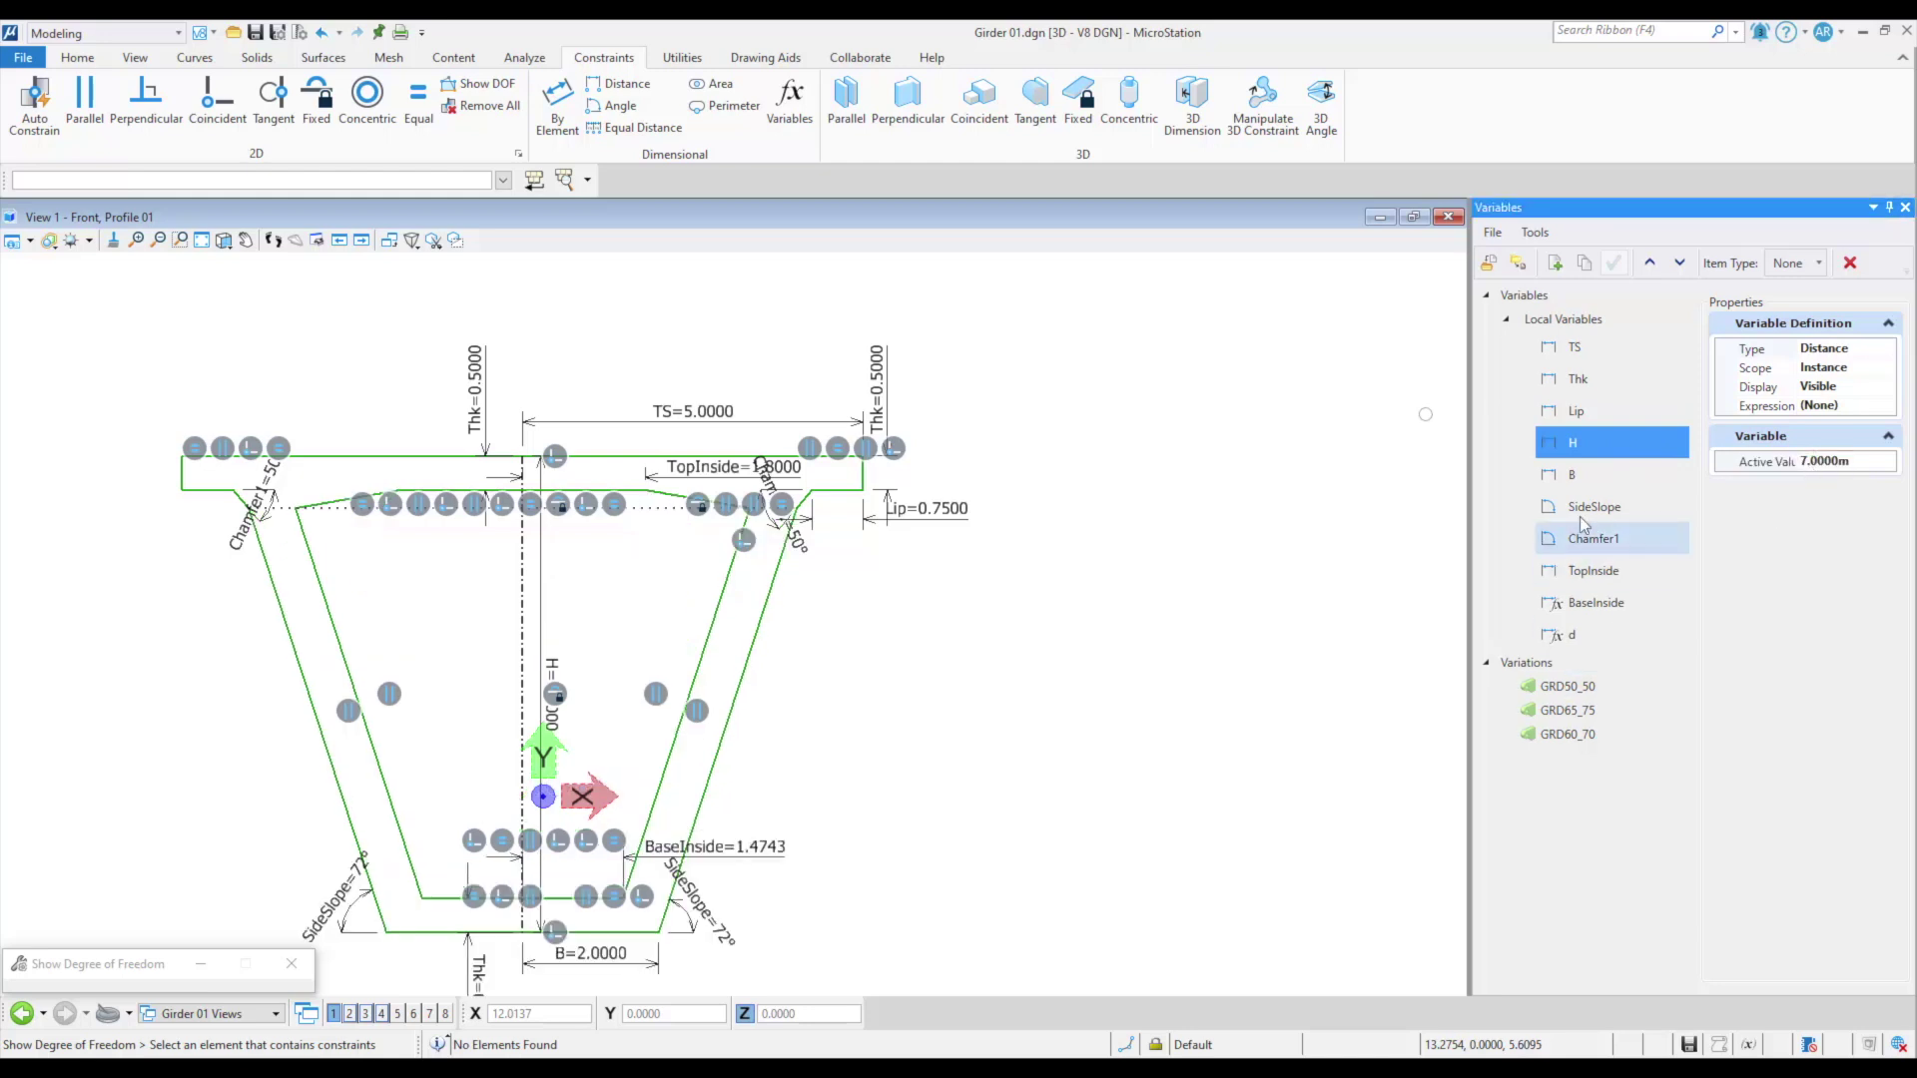
# Push TS to all variations and preview GRD50_50, GRD65_75 and GRD60_70.
pyautogui.rightClick(1563, 349)
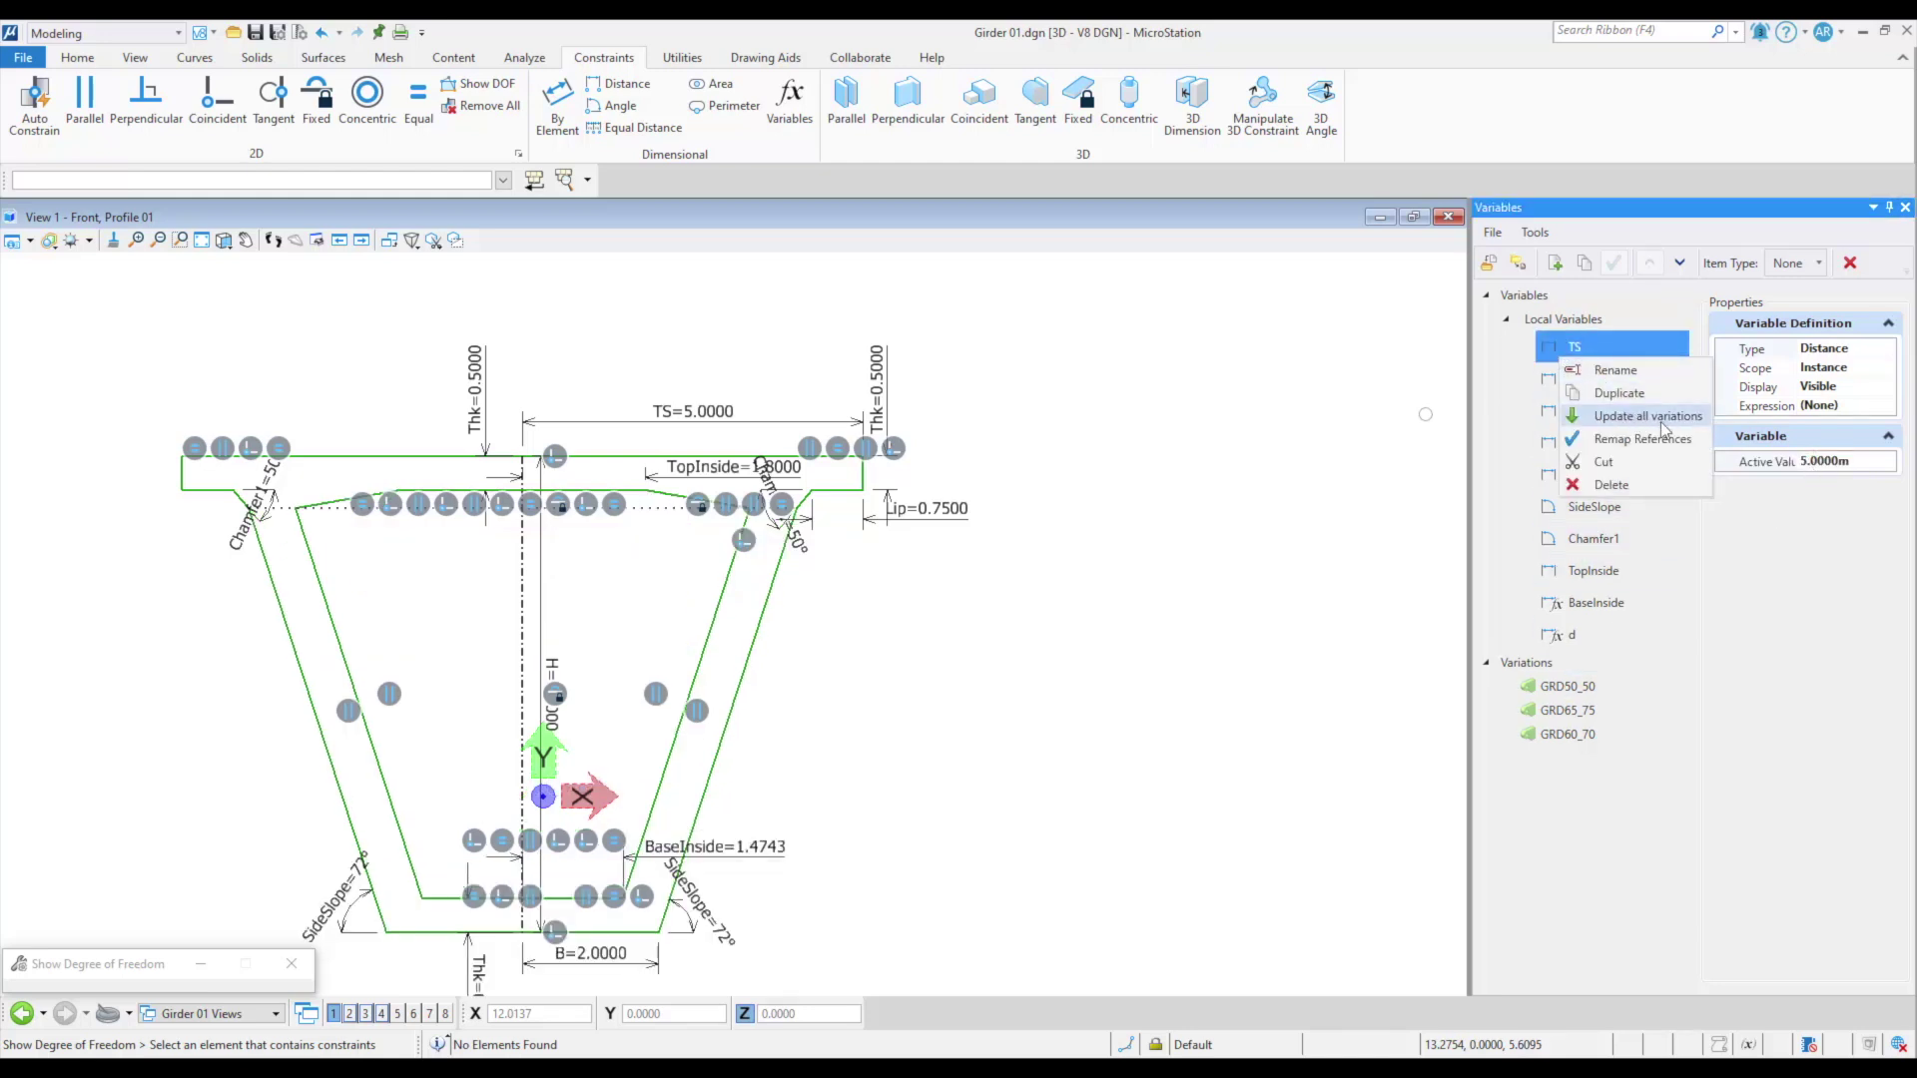
pyautogui.click(1553, 665)
pyautogui.click(1562, 686)
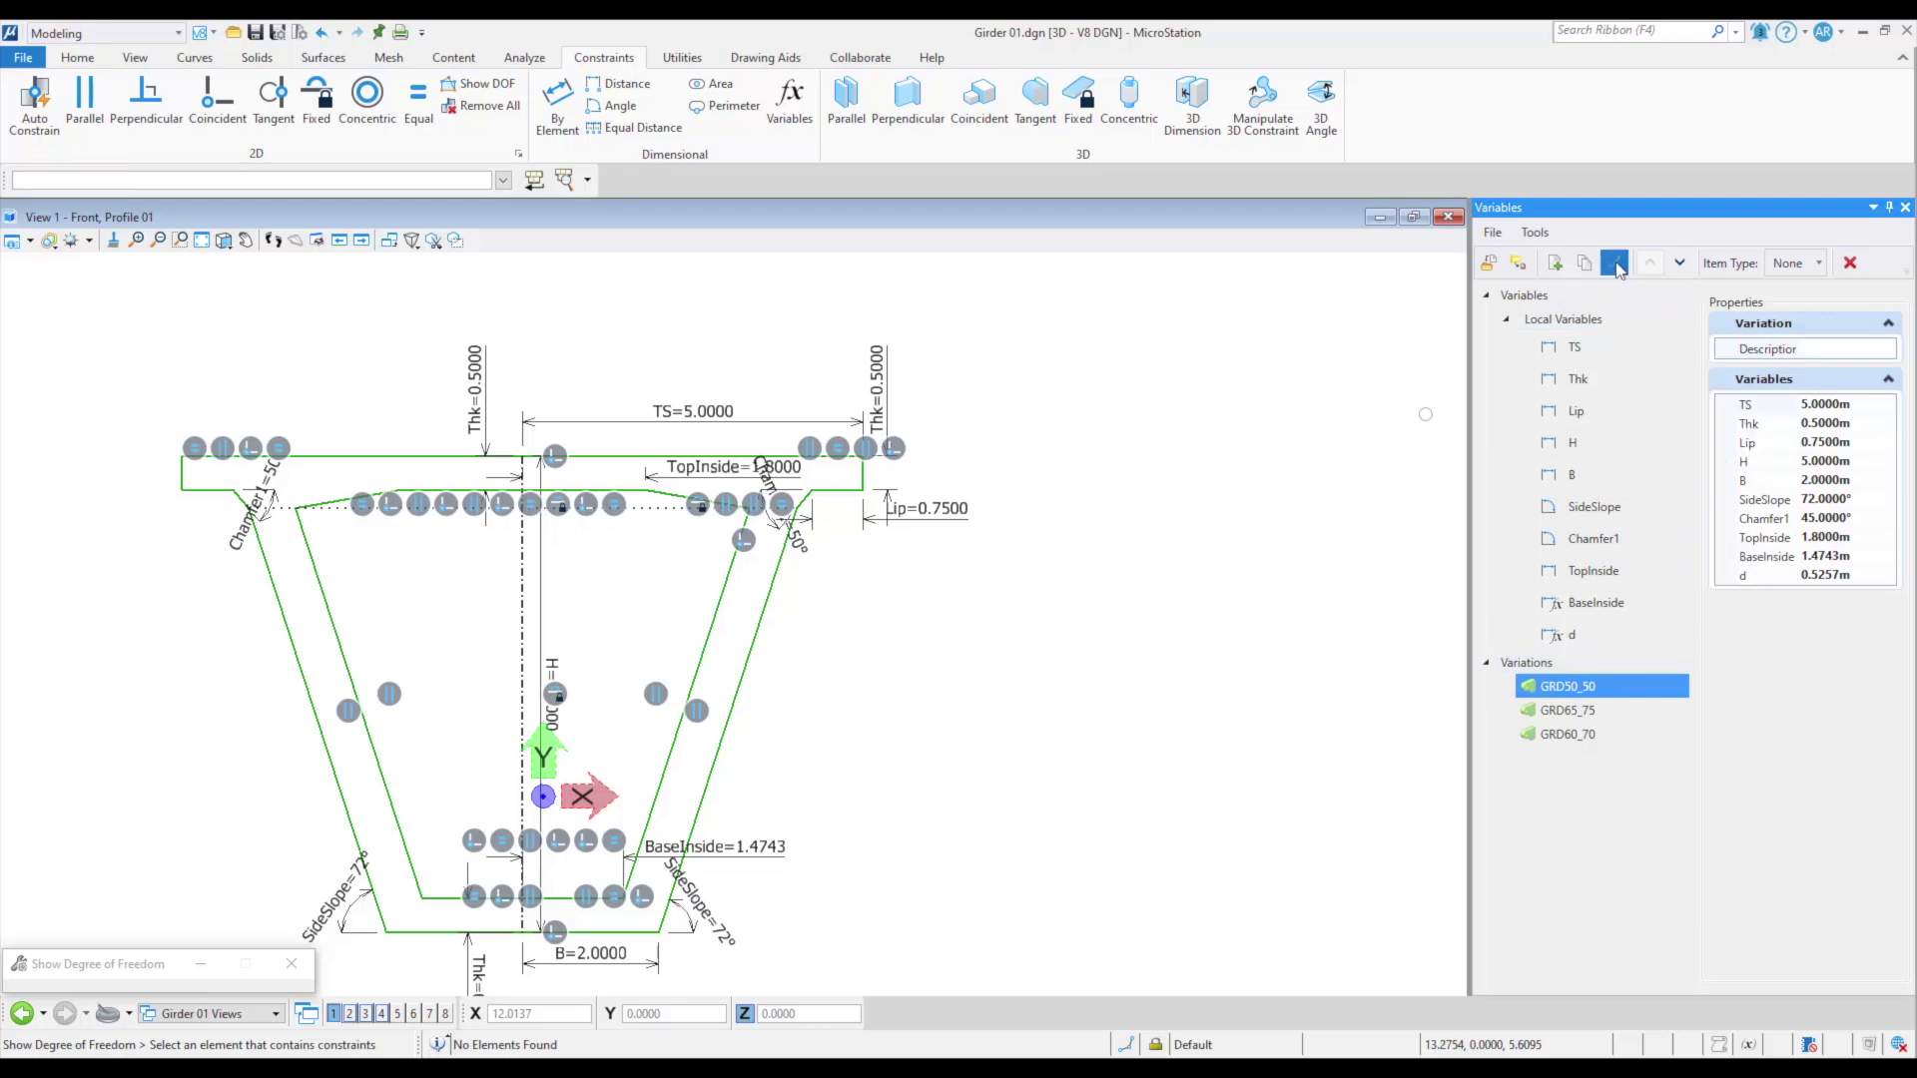
pyautogui.click(1567, 709)
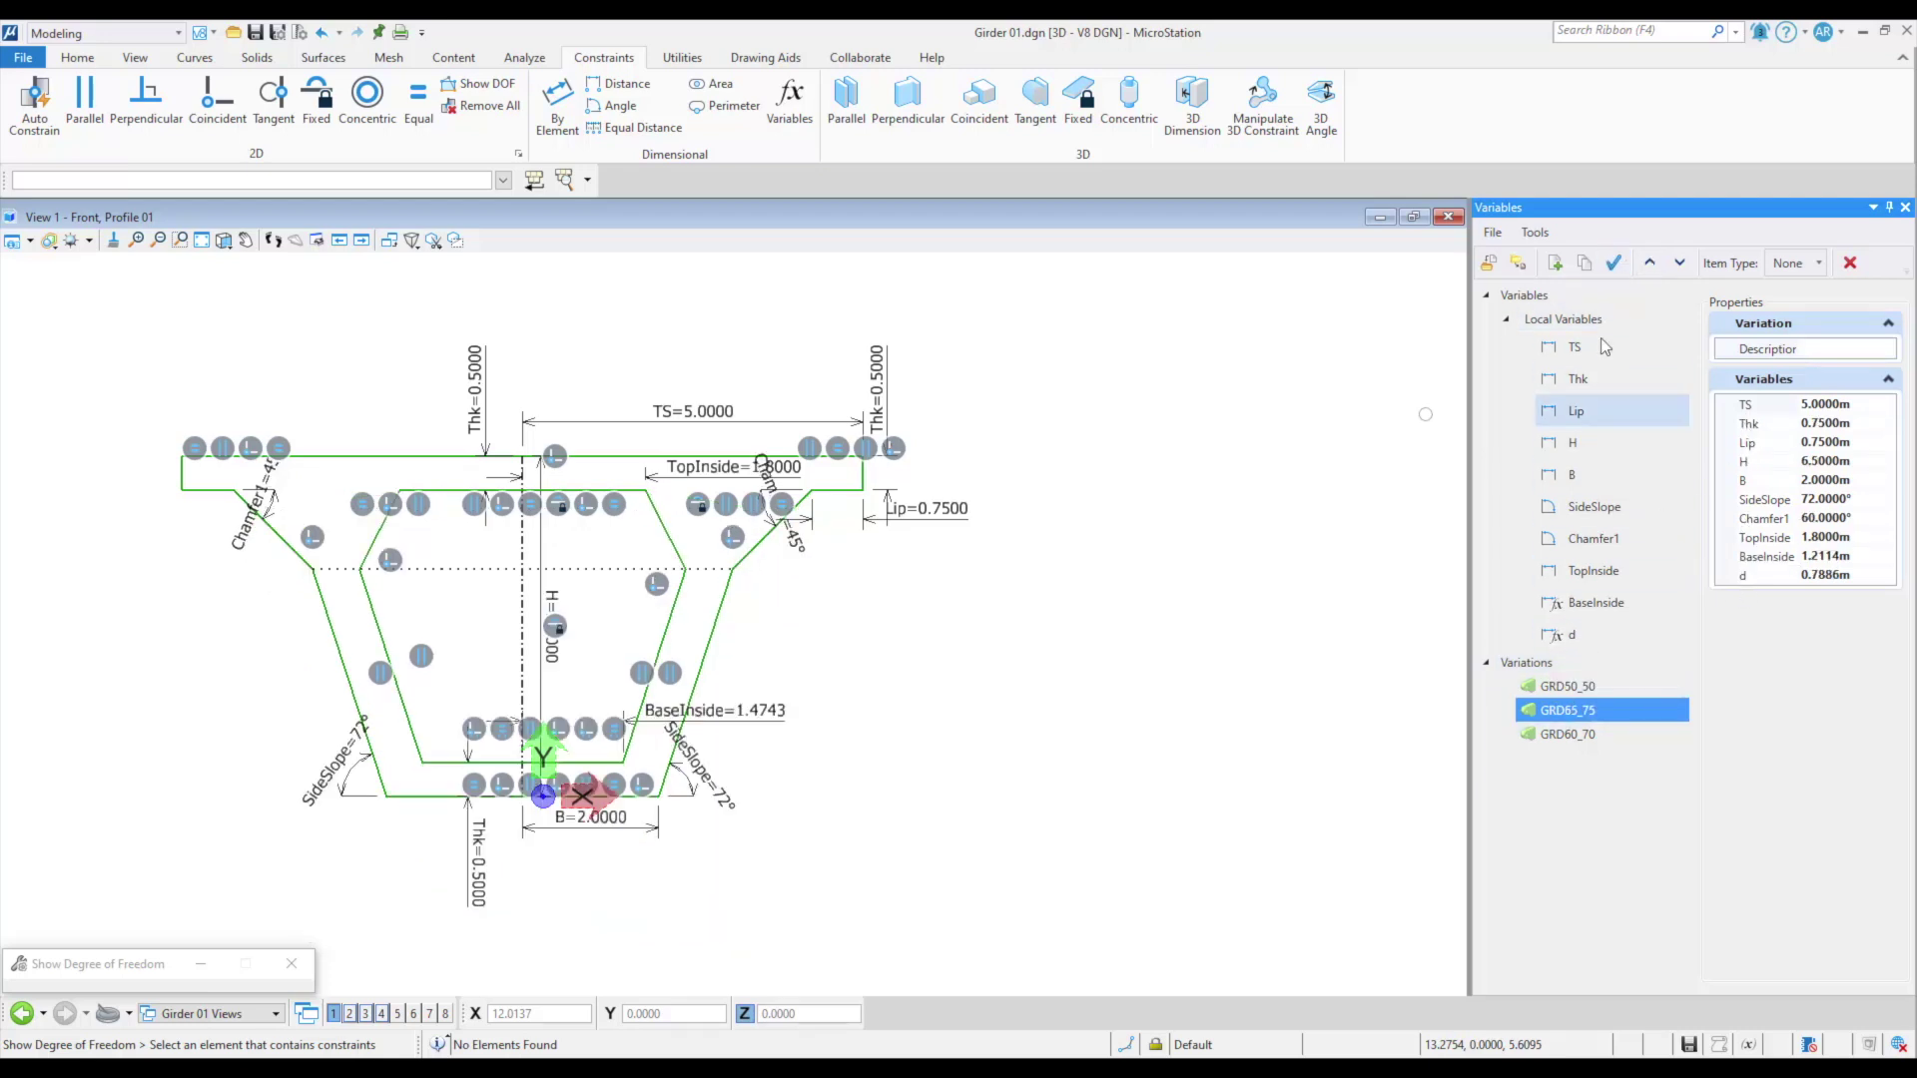
pyautogui.click(1569, 734)
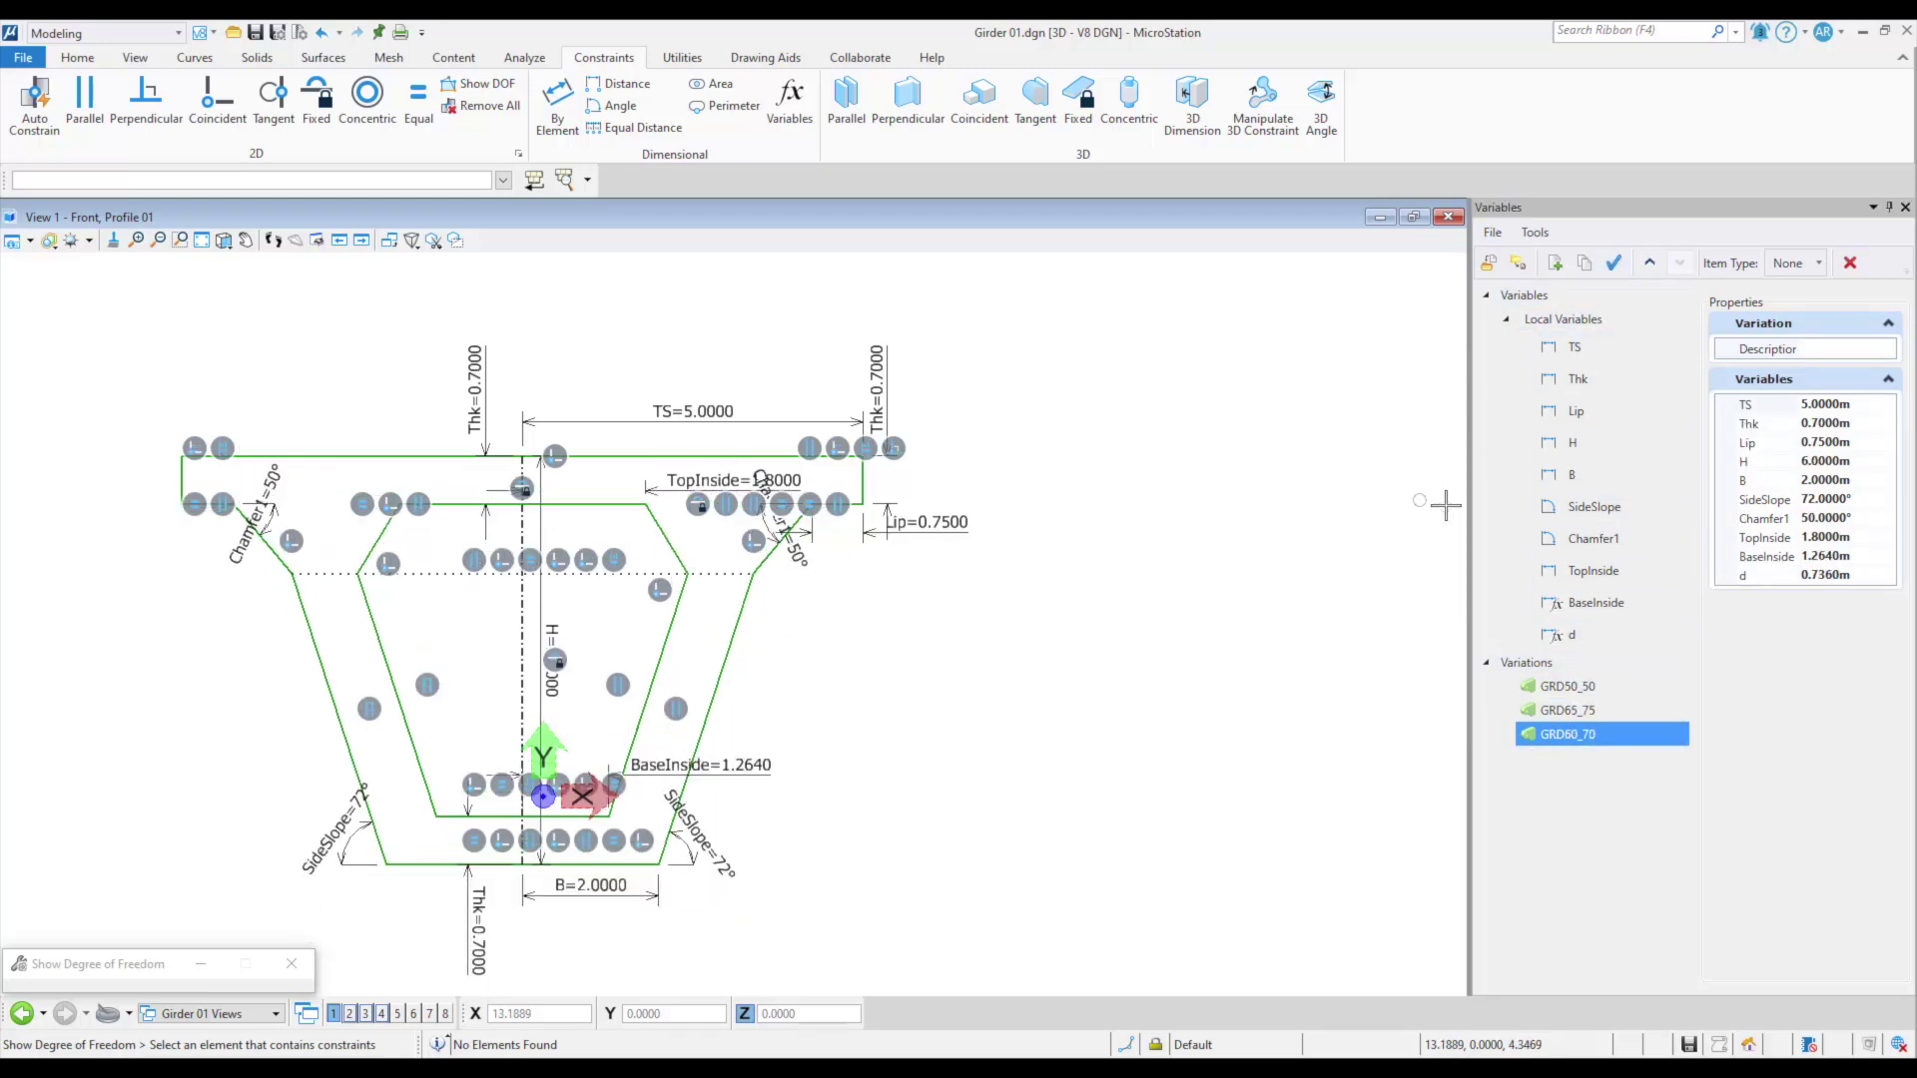
# In isometric view, extrude the girder profile with its distance bound to a new variable L.
pyautogui.press('Escape')
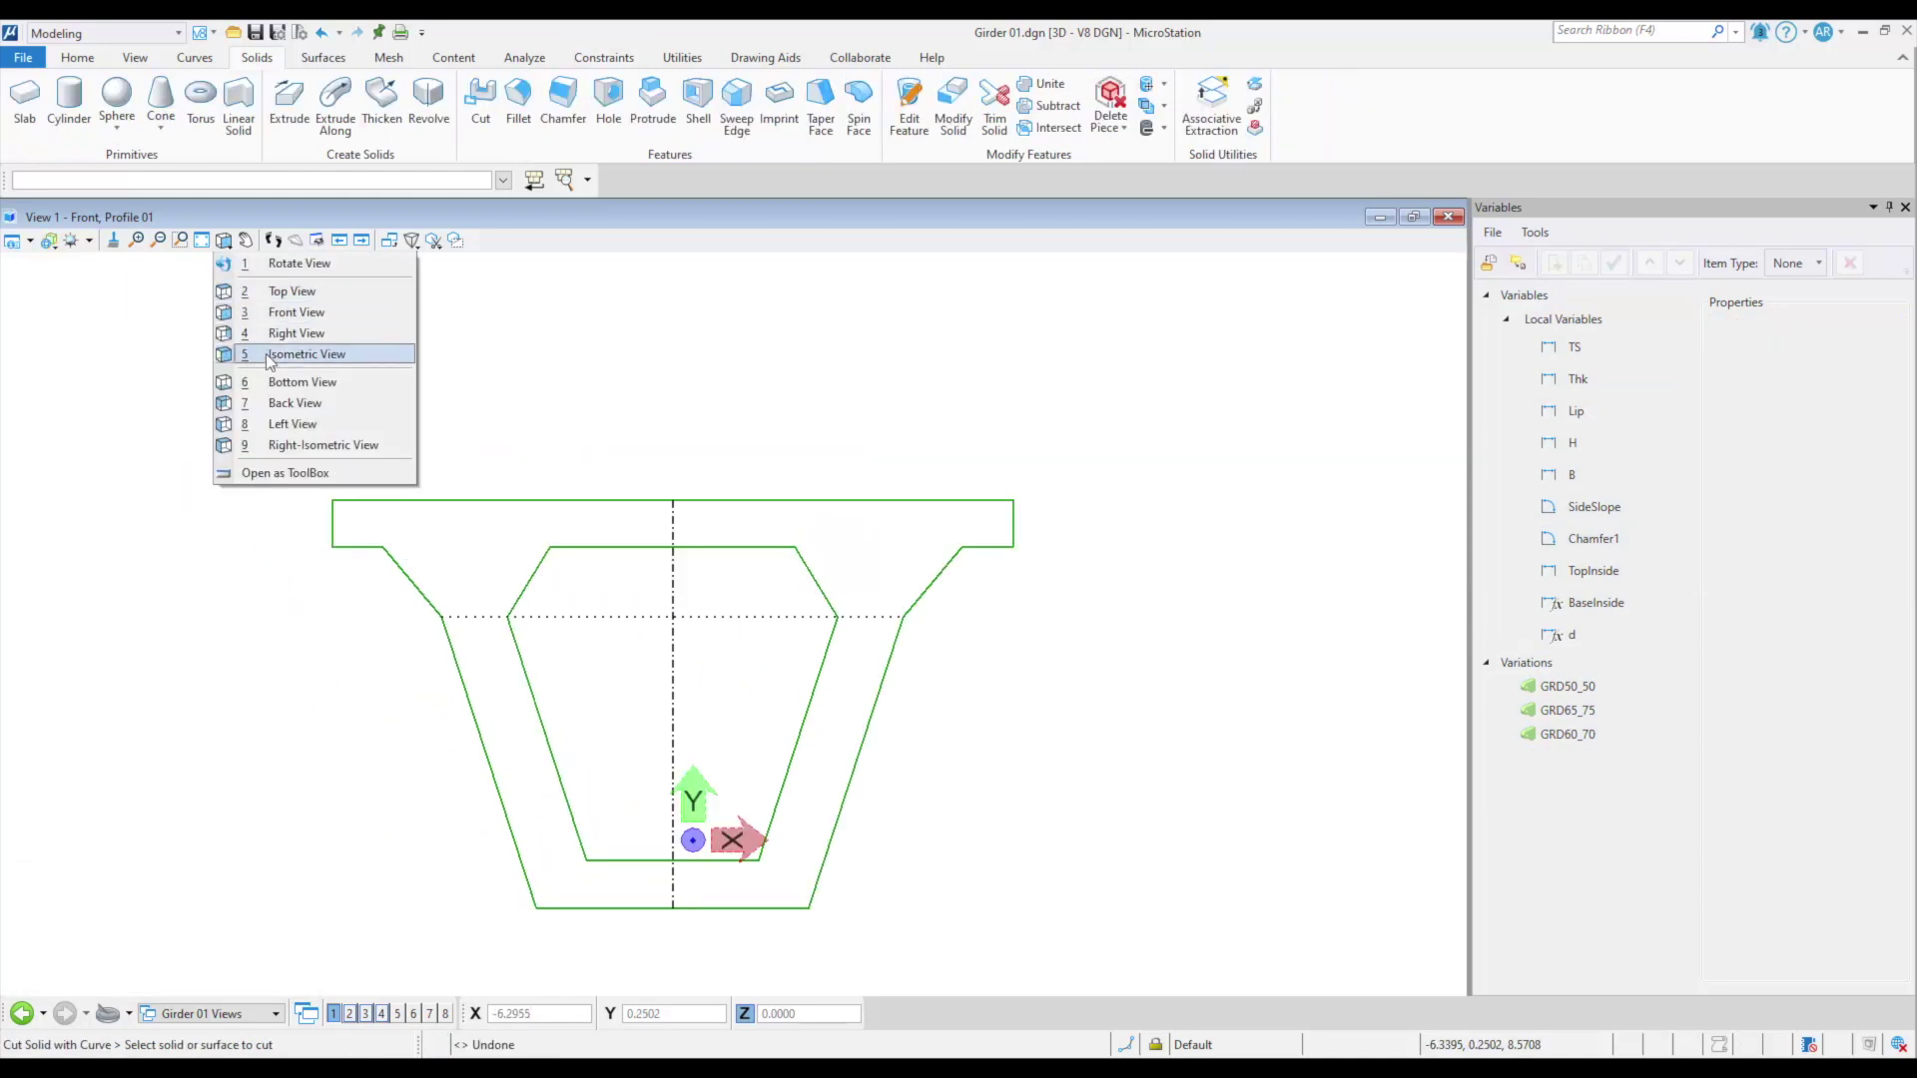
pyautogui.click(300, 352)
pyautogui.click(286, 105)
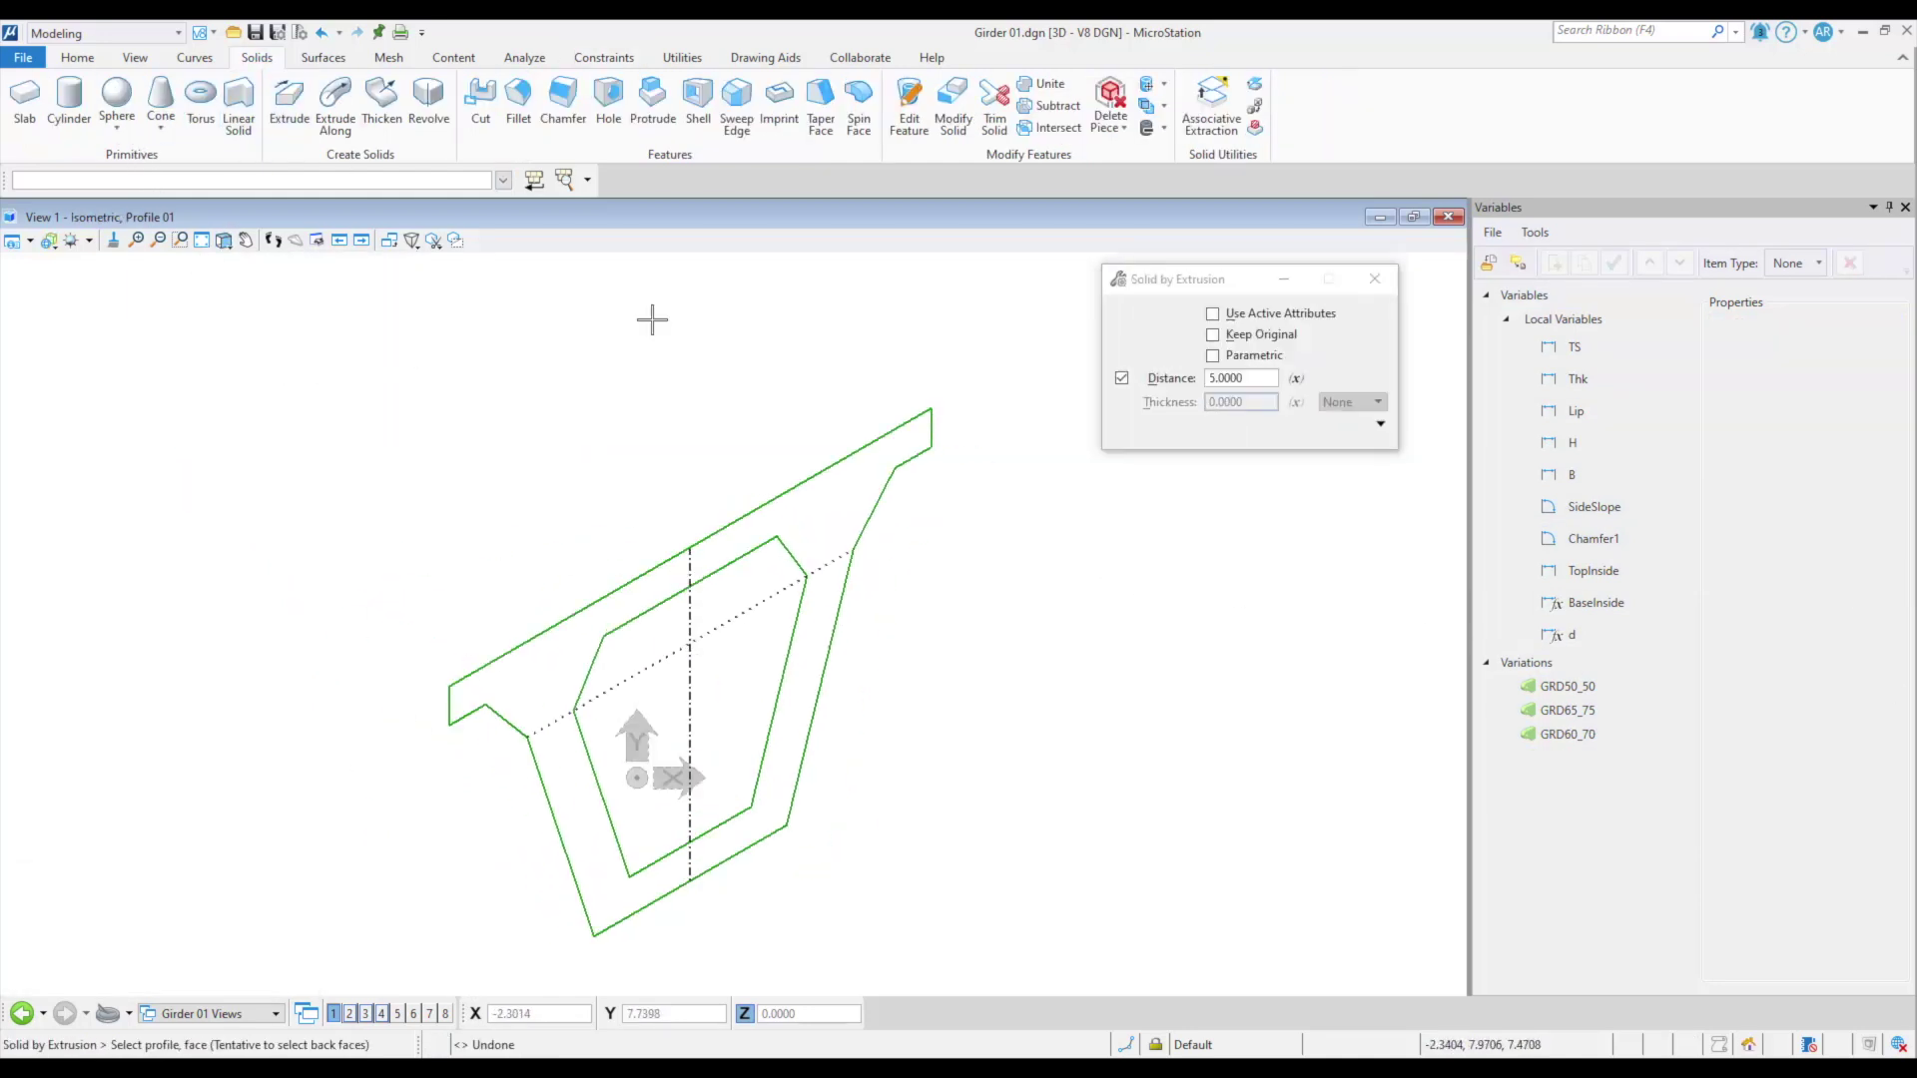
pyautogui.click(1296, 379)
pyautogui.click(1355, 421)
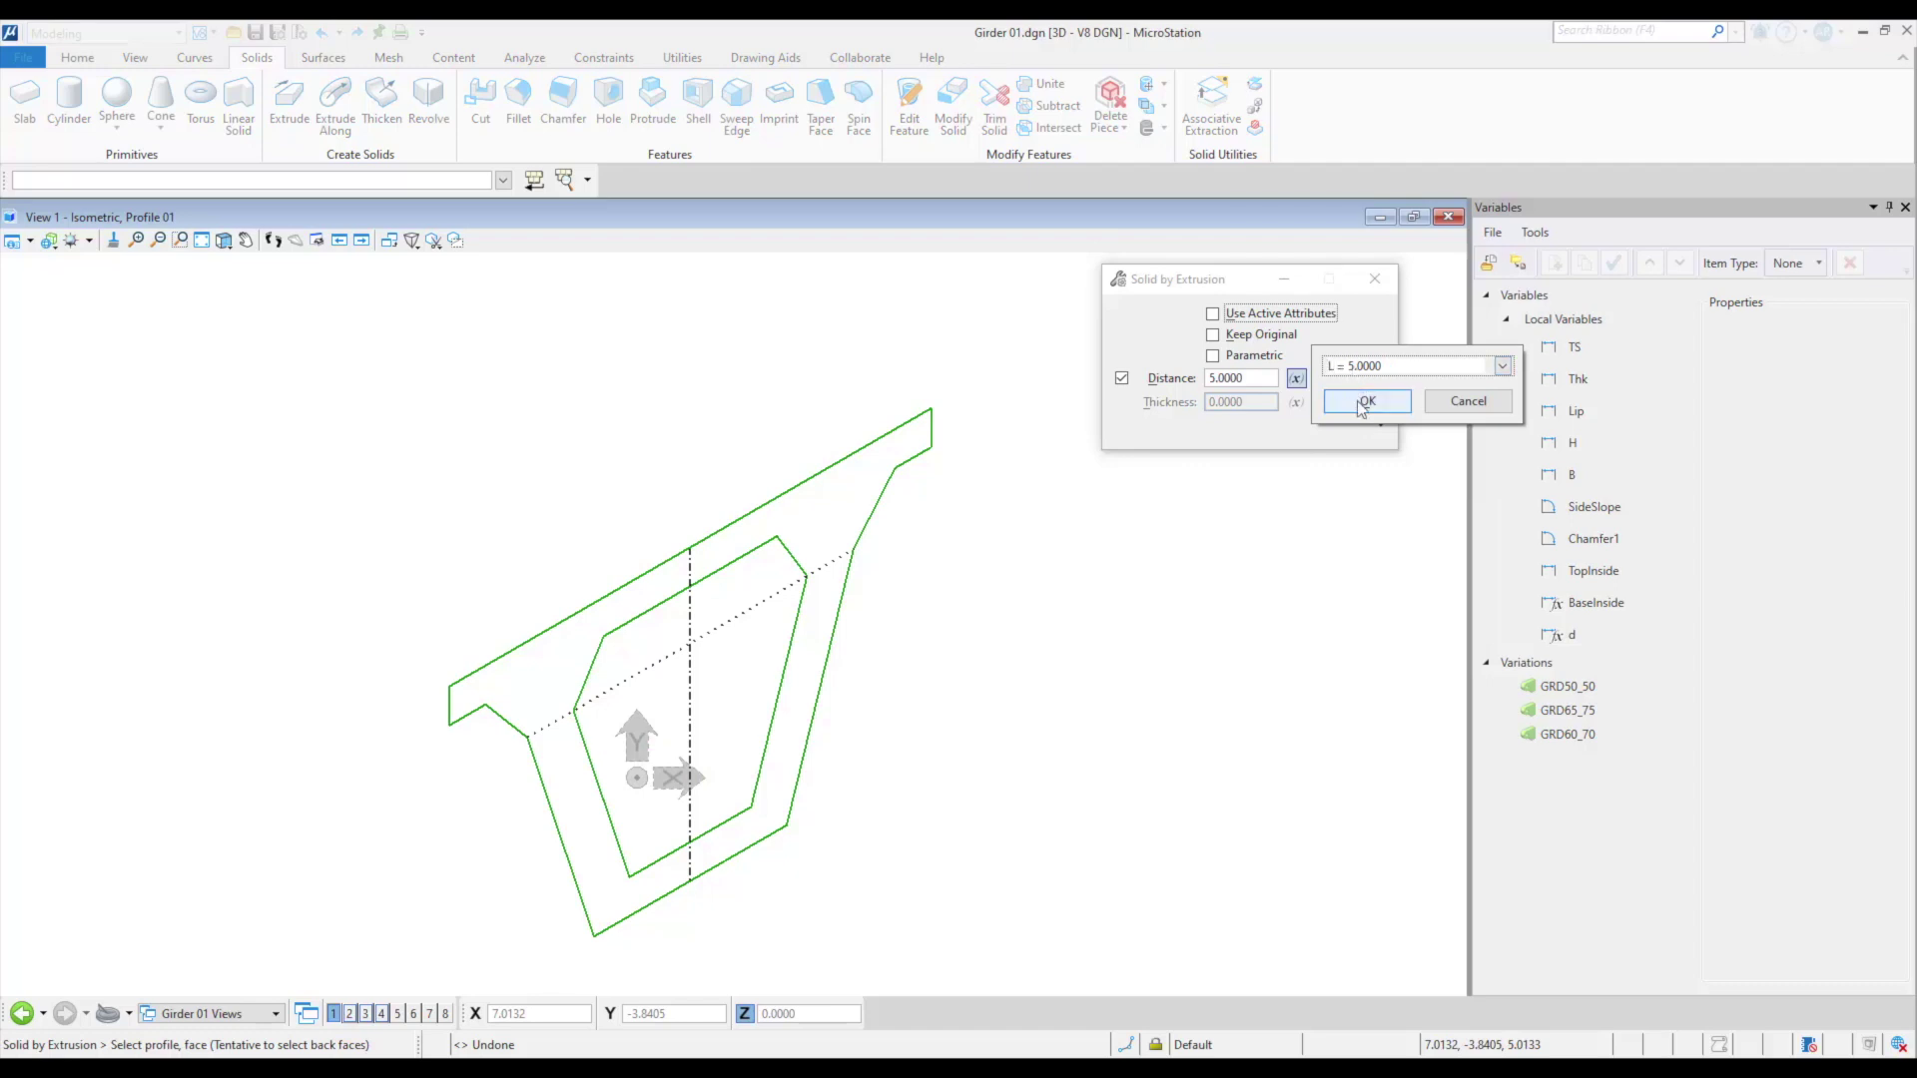
pyautogui.click(1366, 401)
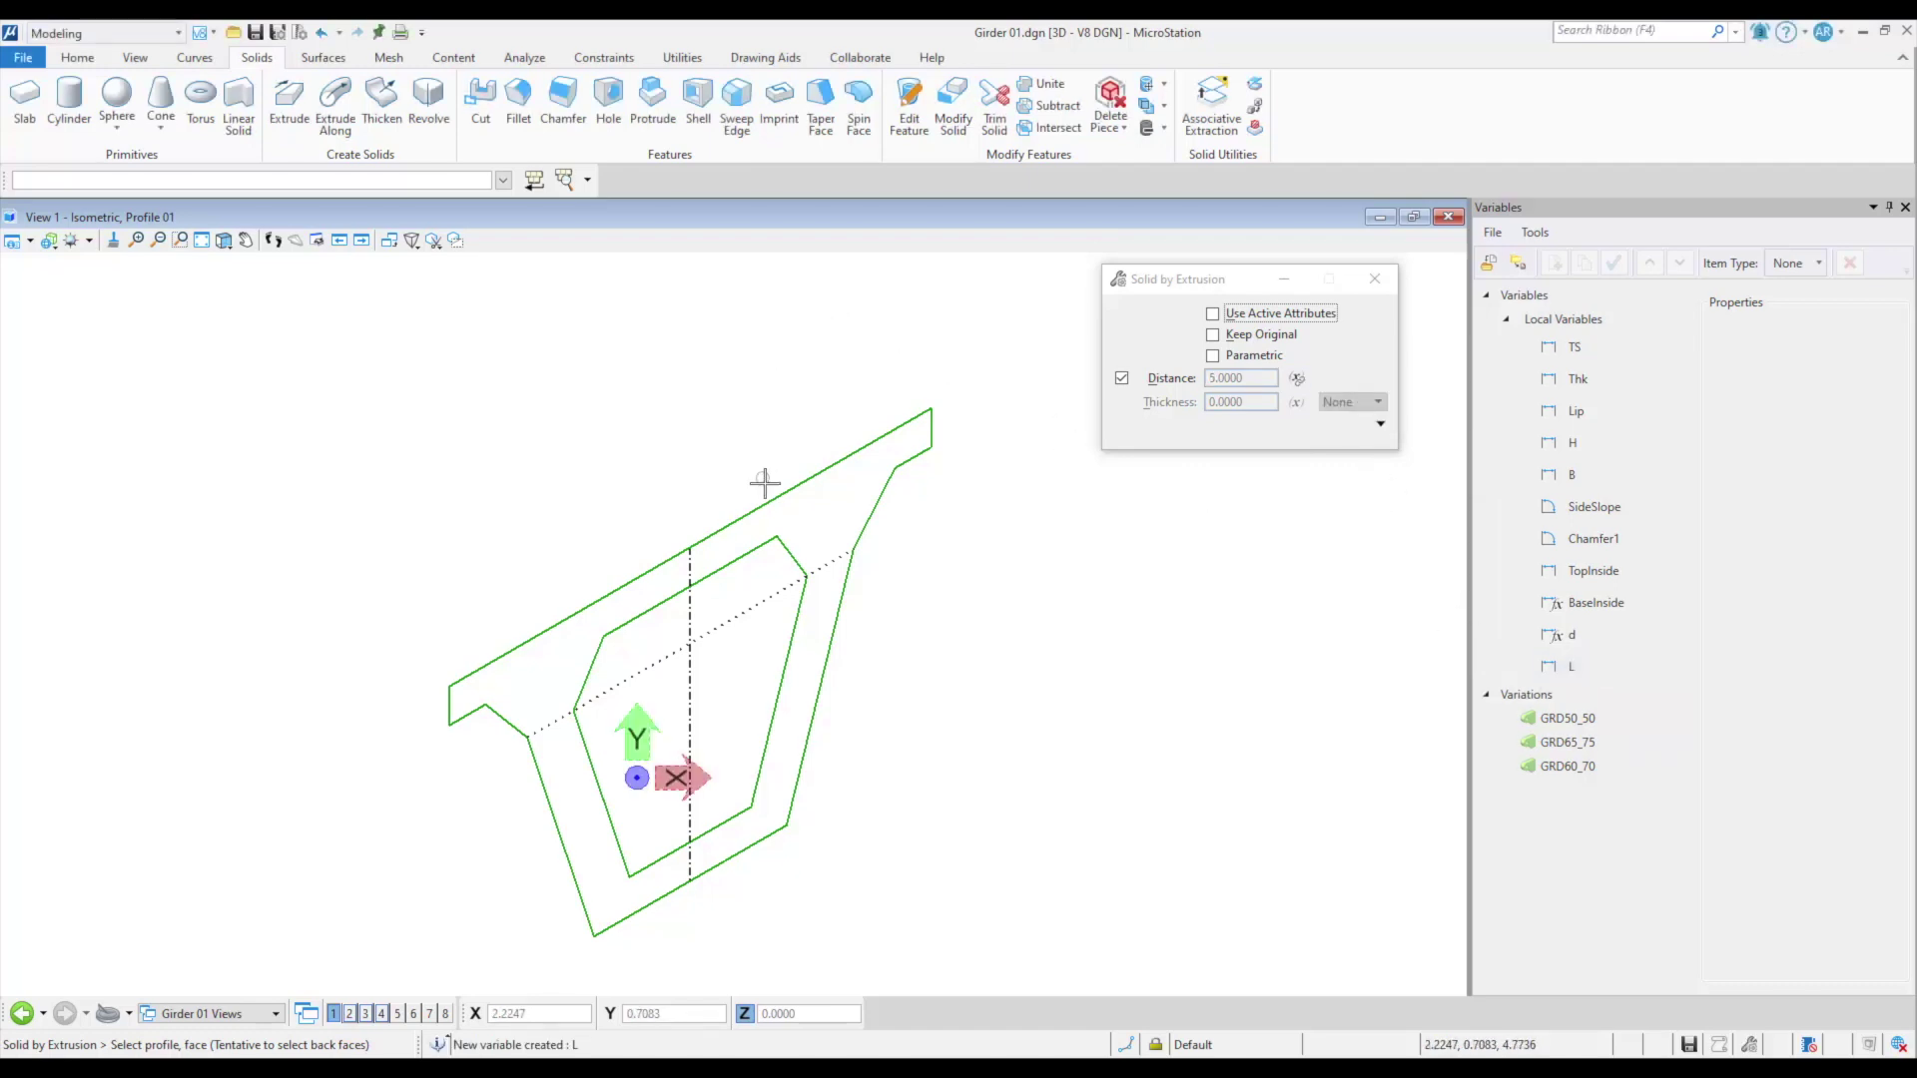
pyautogui.click(817, 479)
pyautogui.click(1138, 667)
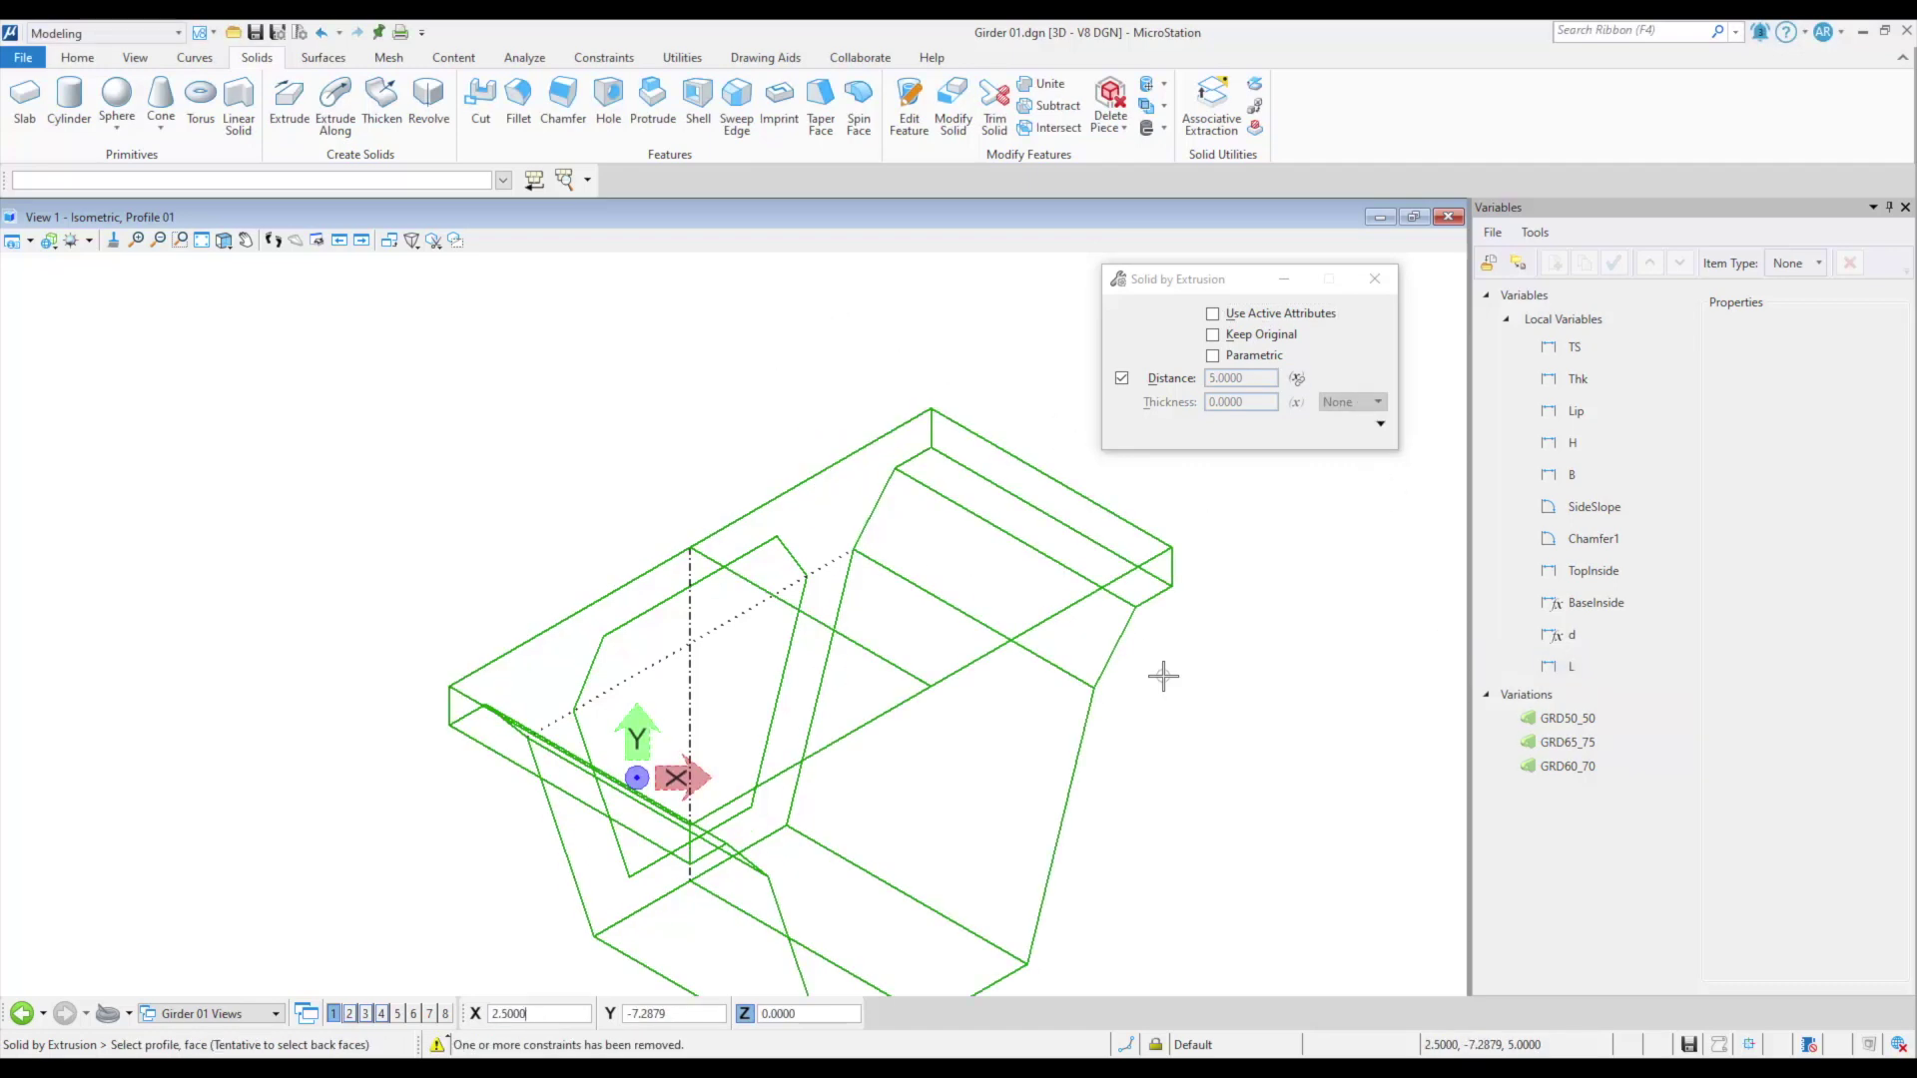
# Cut the extruded girder solid and display it with smooth shading.
pyautogui.click(480, 100)
pyautogui.click(760, 502)
pyautogui.click(1173, 749)
pyautogui.keyDown('shift'); pyautogui.moveTo(1173, 749); pyautogui.dragTo(1065, 578, button='middle'); pyautogui.keyUp('shift')
pyautogui.rightClick(1065, 578)
pyautogui.click(49, 240)
pyautogui.moveTo(200, 389)
pyautogui.click(334, 390)
pyautogui.keyDown('shift'); pyautogui.moveTo(907, 613); pyautogui.dragTo(1095, 633, button='middle'); pyautogui.keyUp('shift')
pyautogui.rightClick(1096, 633)
# Push variable L to all variations and compare the girder in GRD50_50 and GRD60_70.
pyautogui.click(1584, 663)
pyautogui.rightClick(1583, 663)
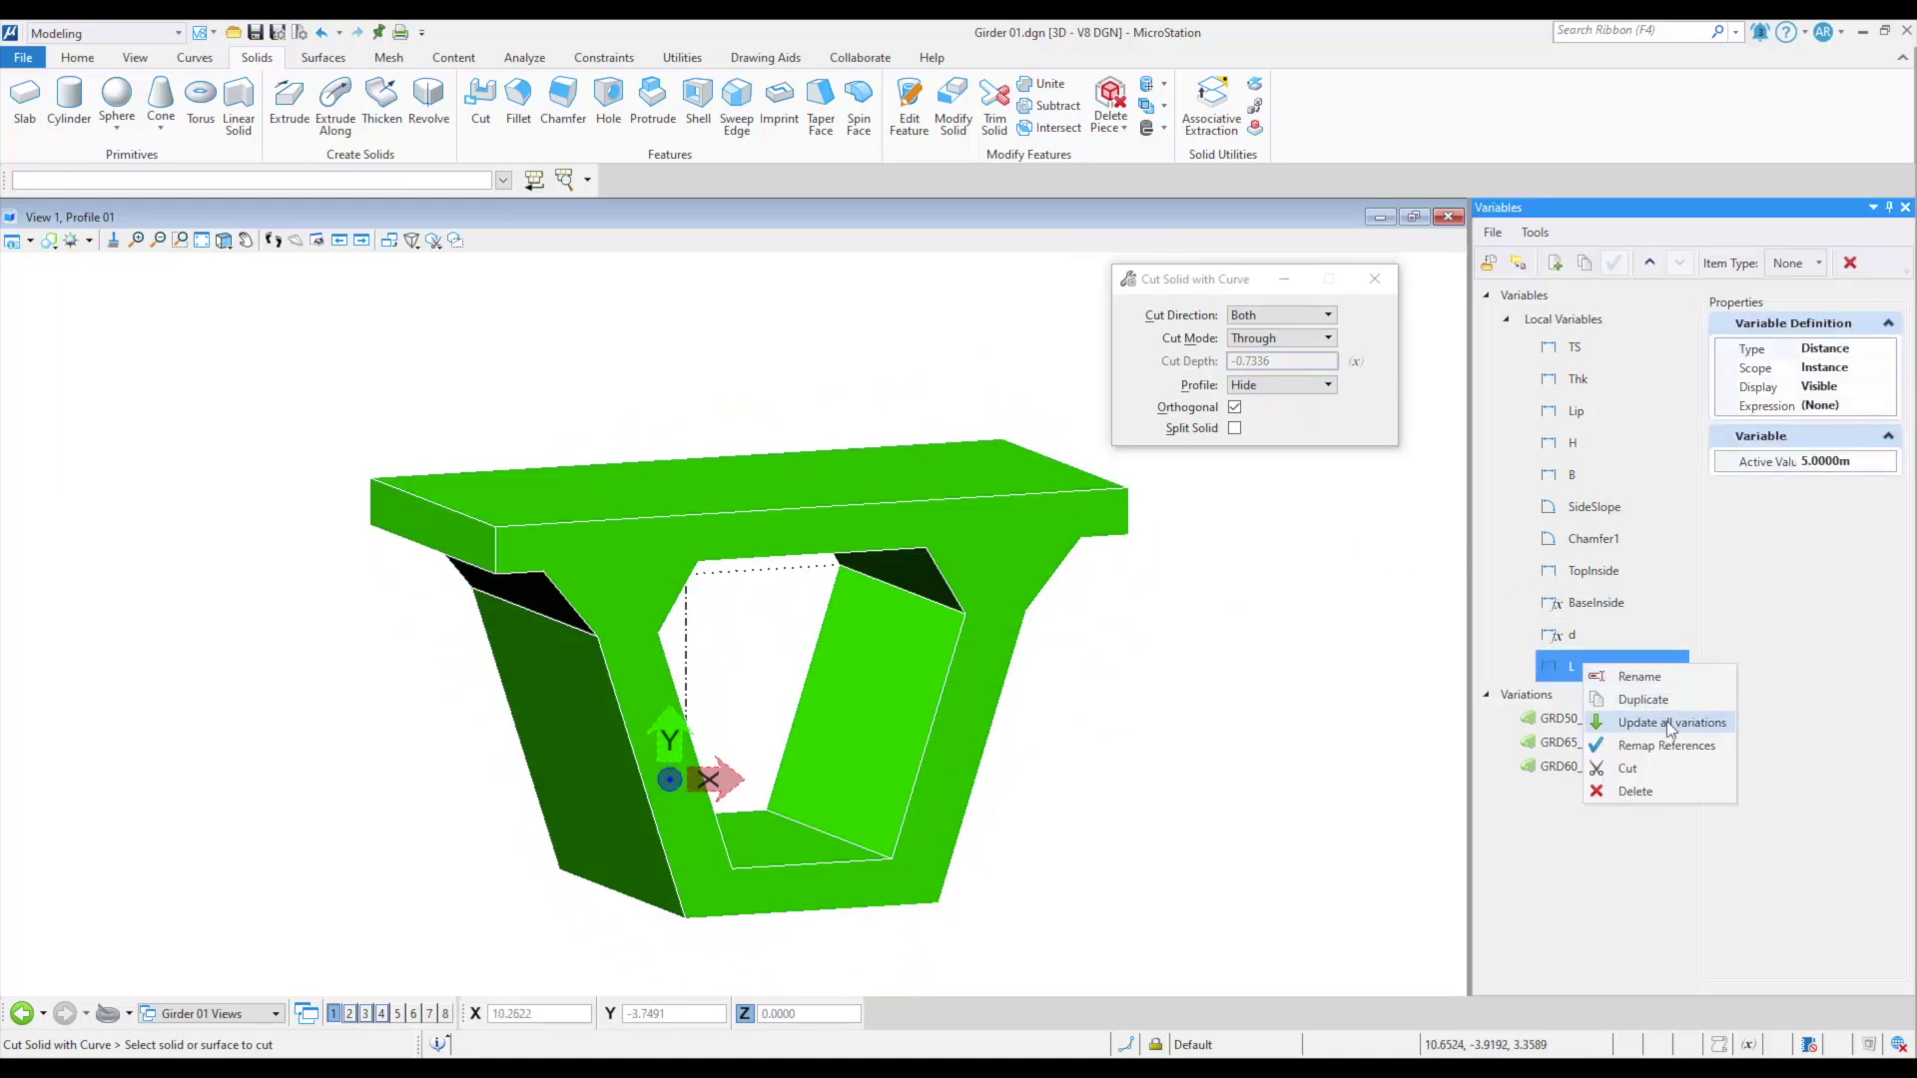
pyautogui.click(1667, 721)
pyautogui.click(1590, 719)
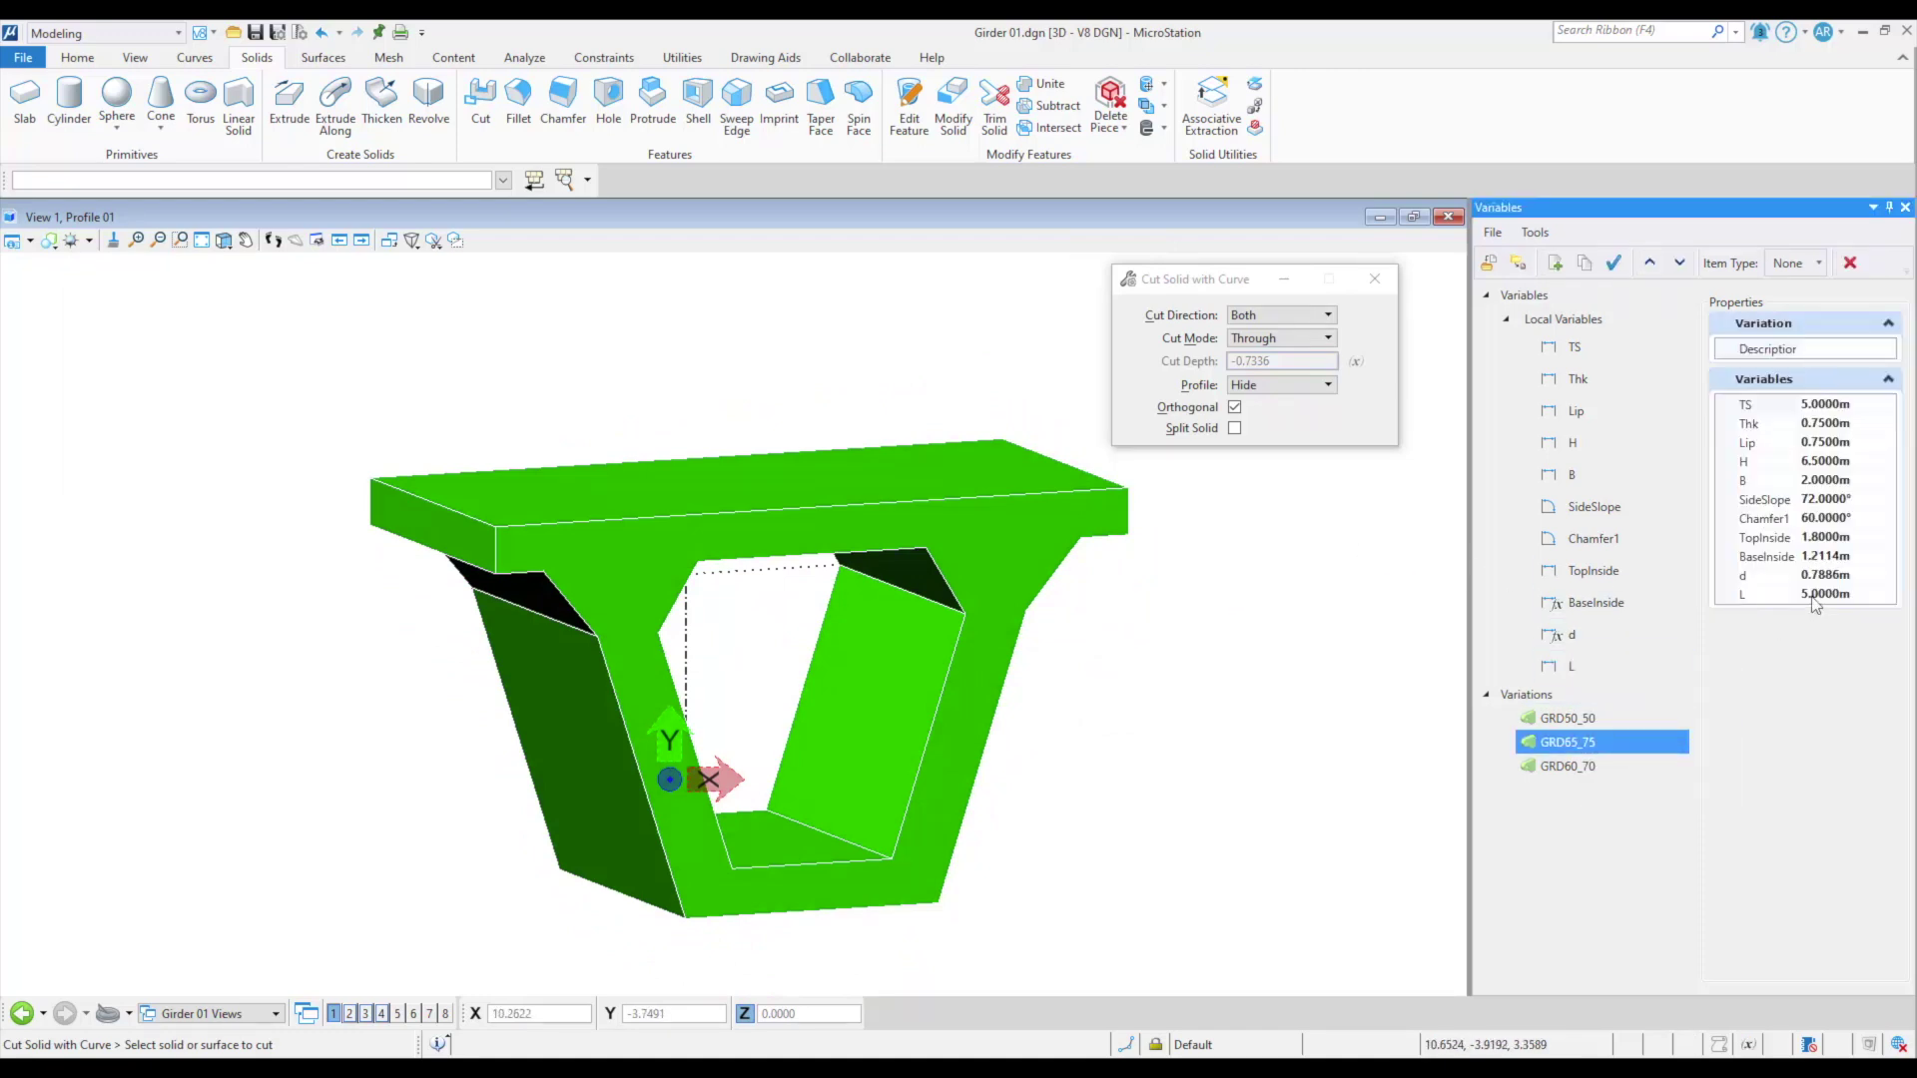
pyautogui.click(1648, 766)
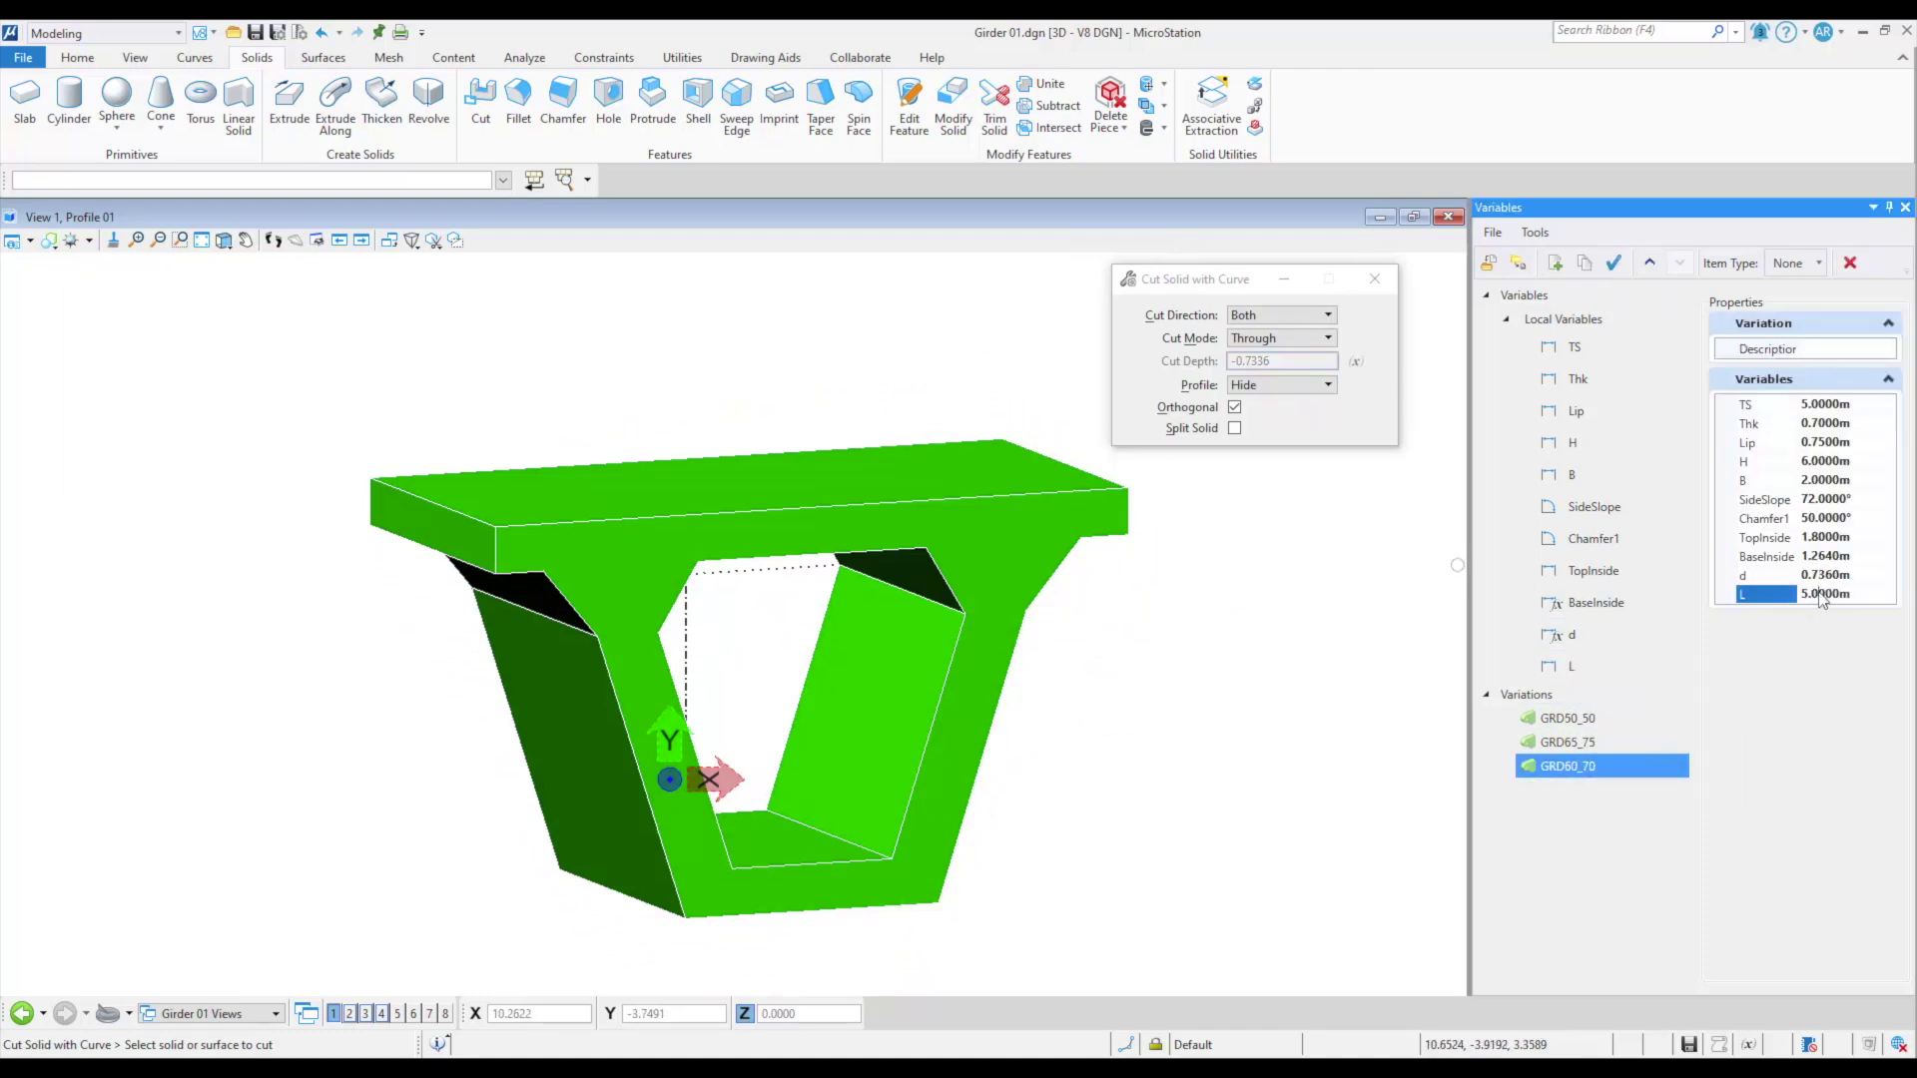
pyautogui.click(1568, 718)
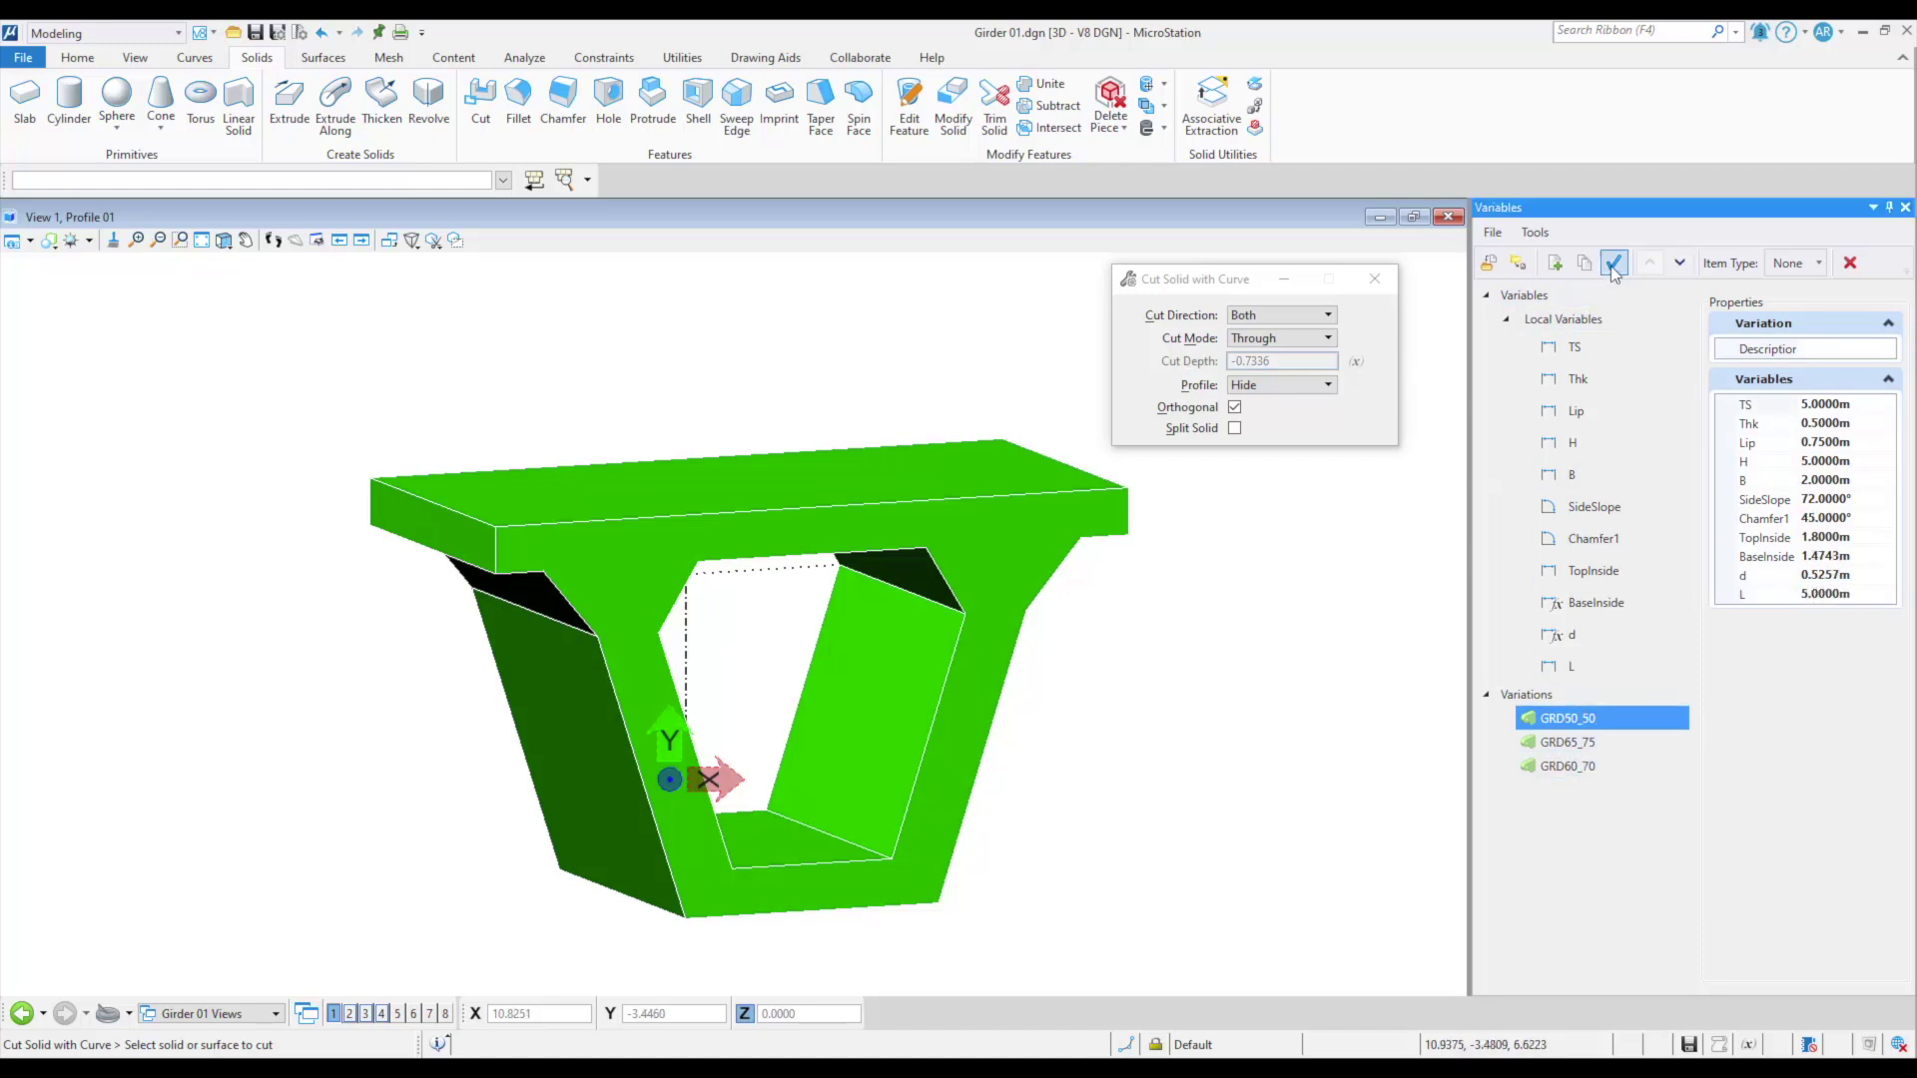
pyautogui.click(1567, 766)
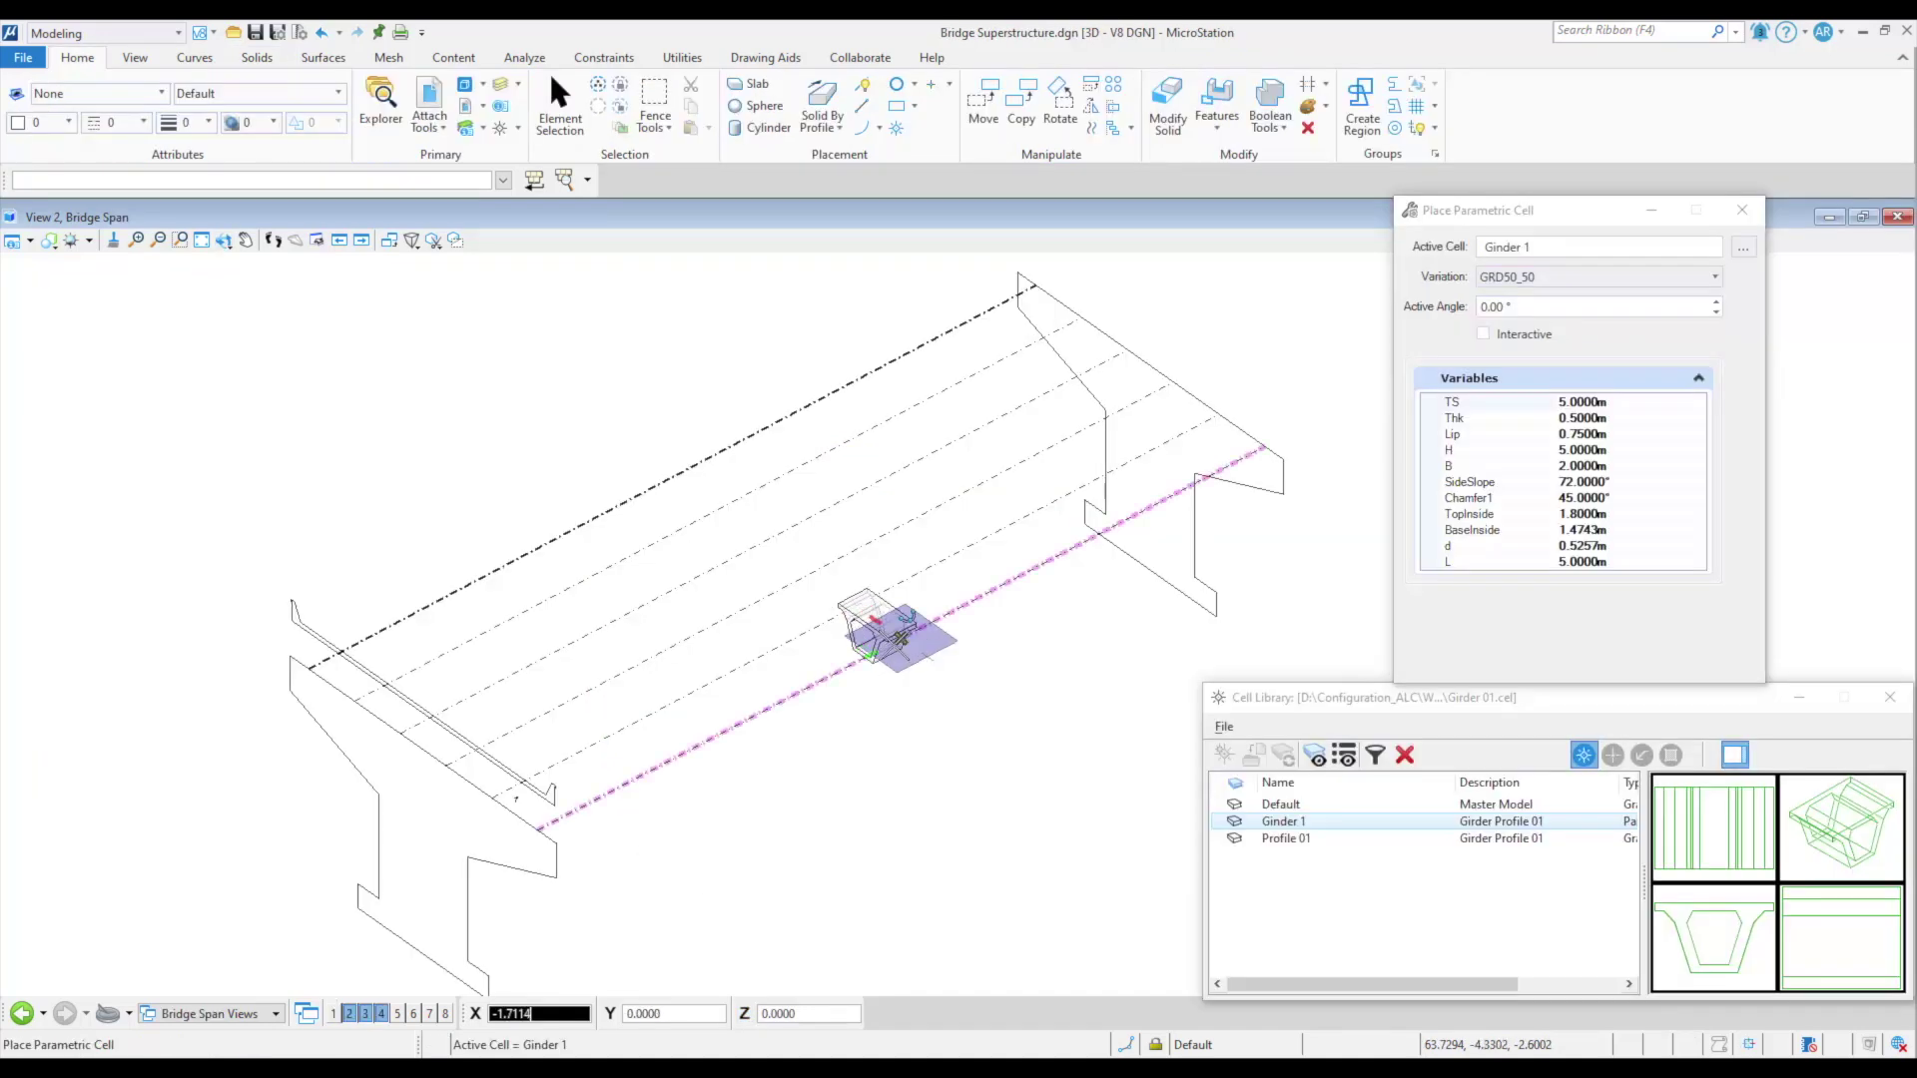
# Place a GRD65_75 girder and a GRD60_70 girder on the upper girder lines.
pyautogui.click(1715, 277)
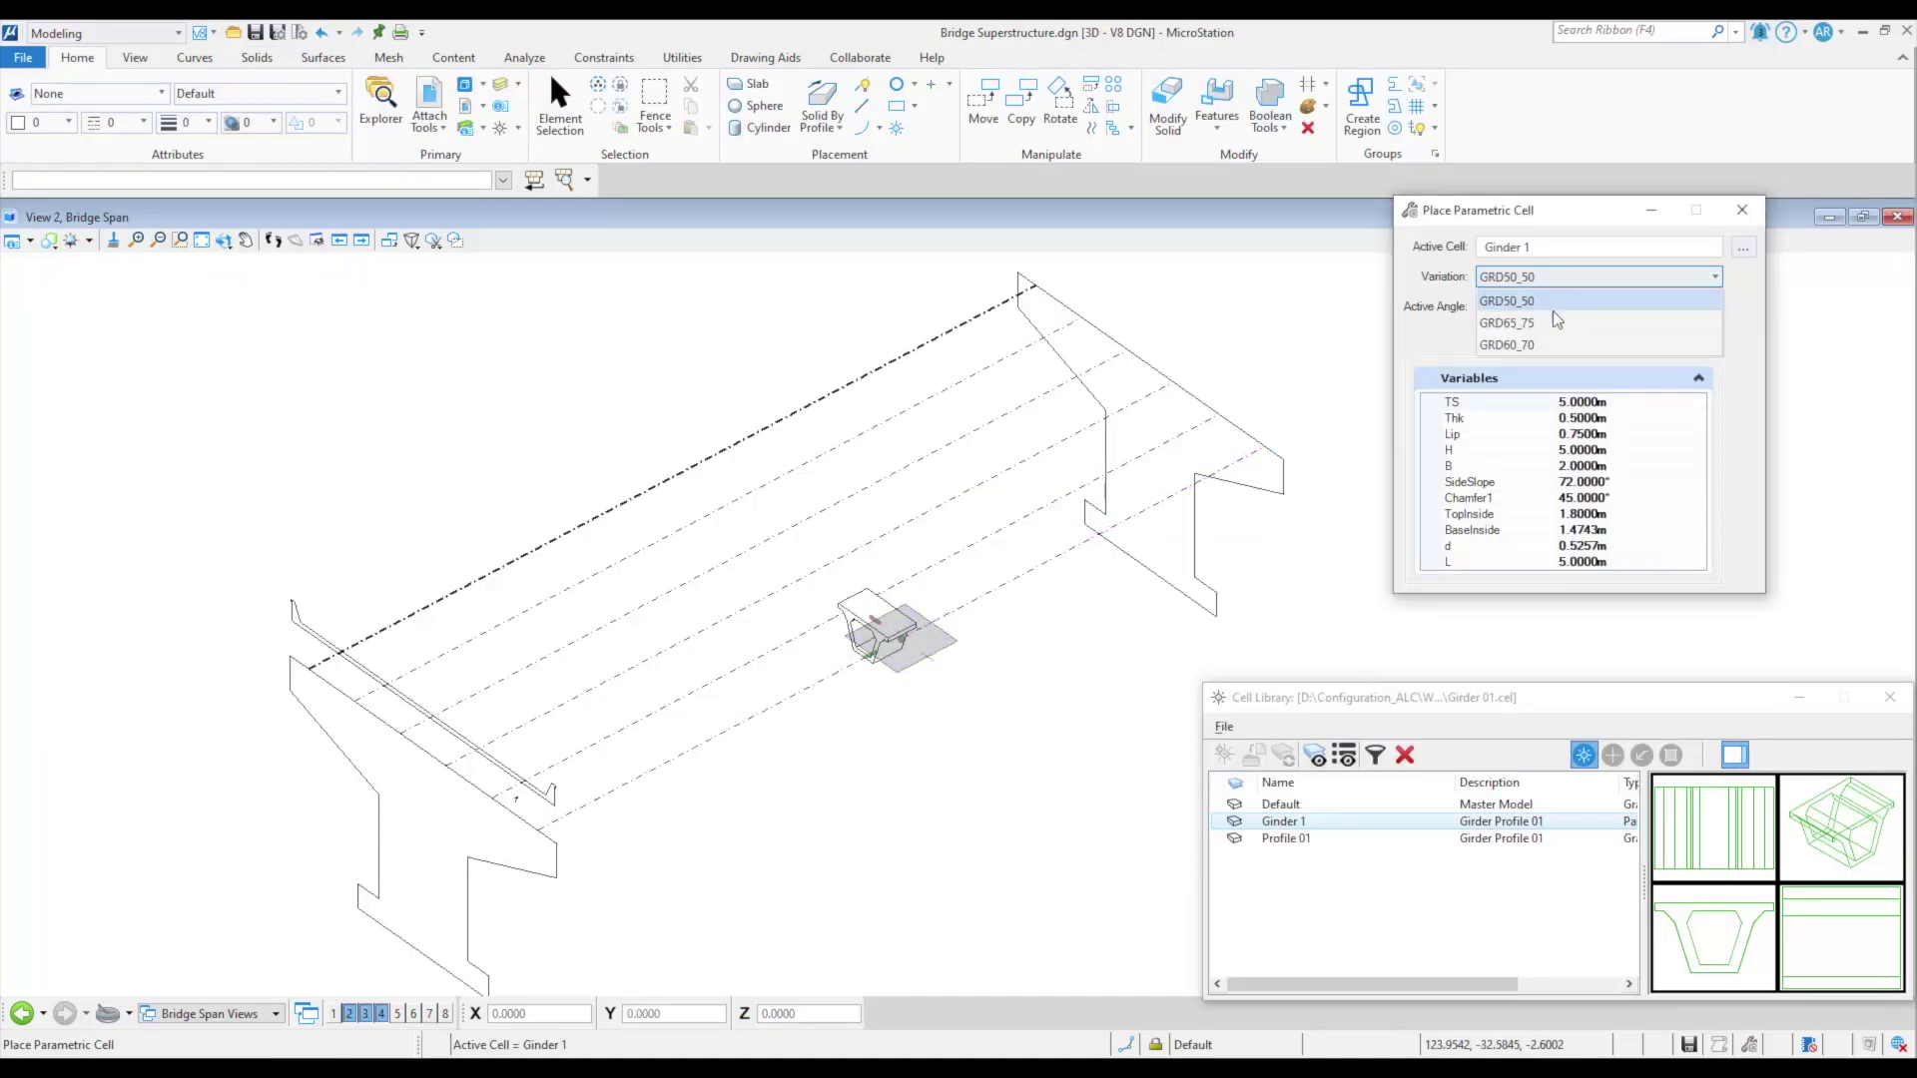
pyautogui.click(1497, 334)
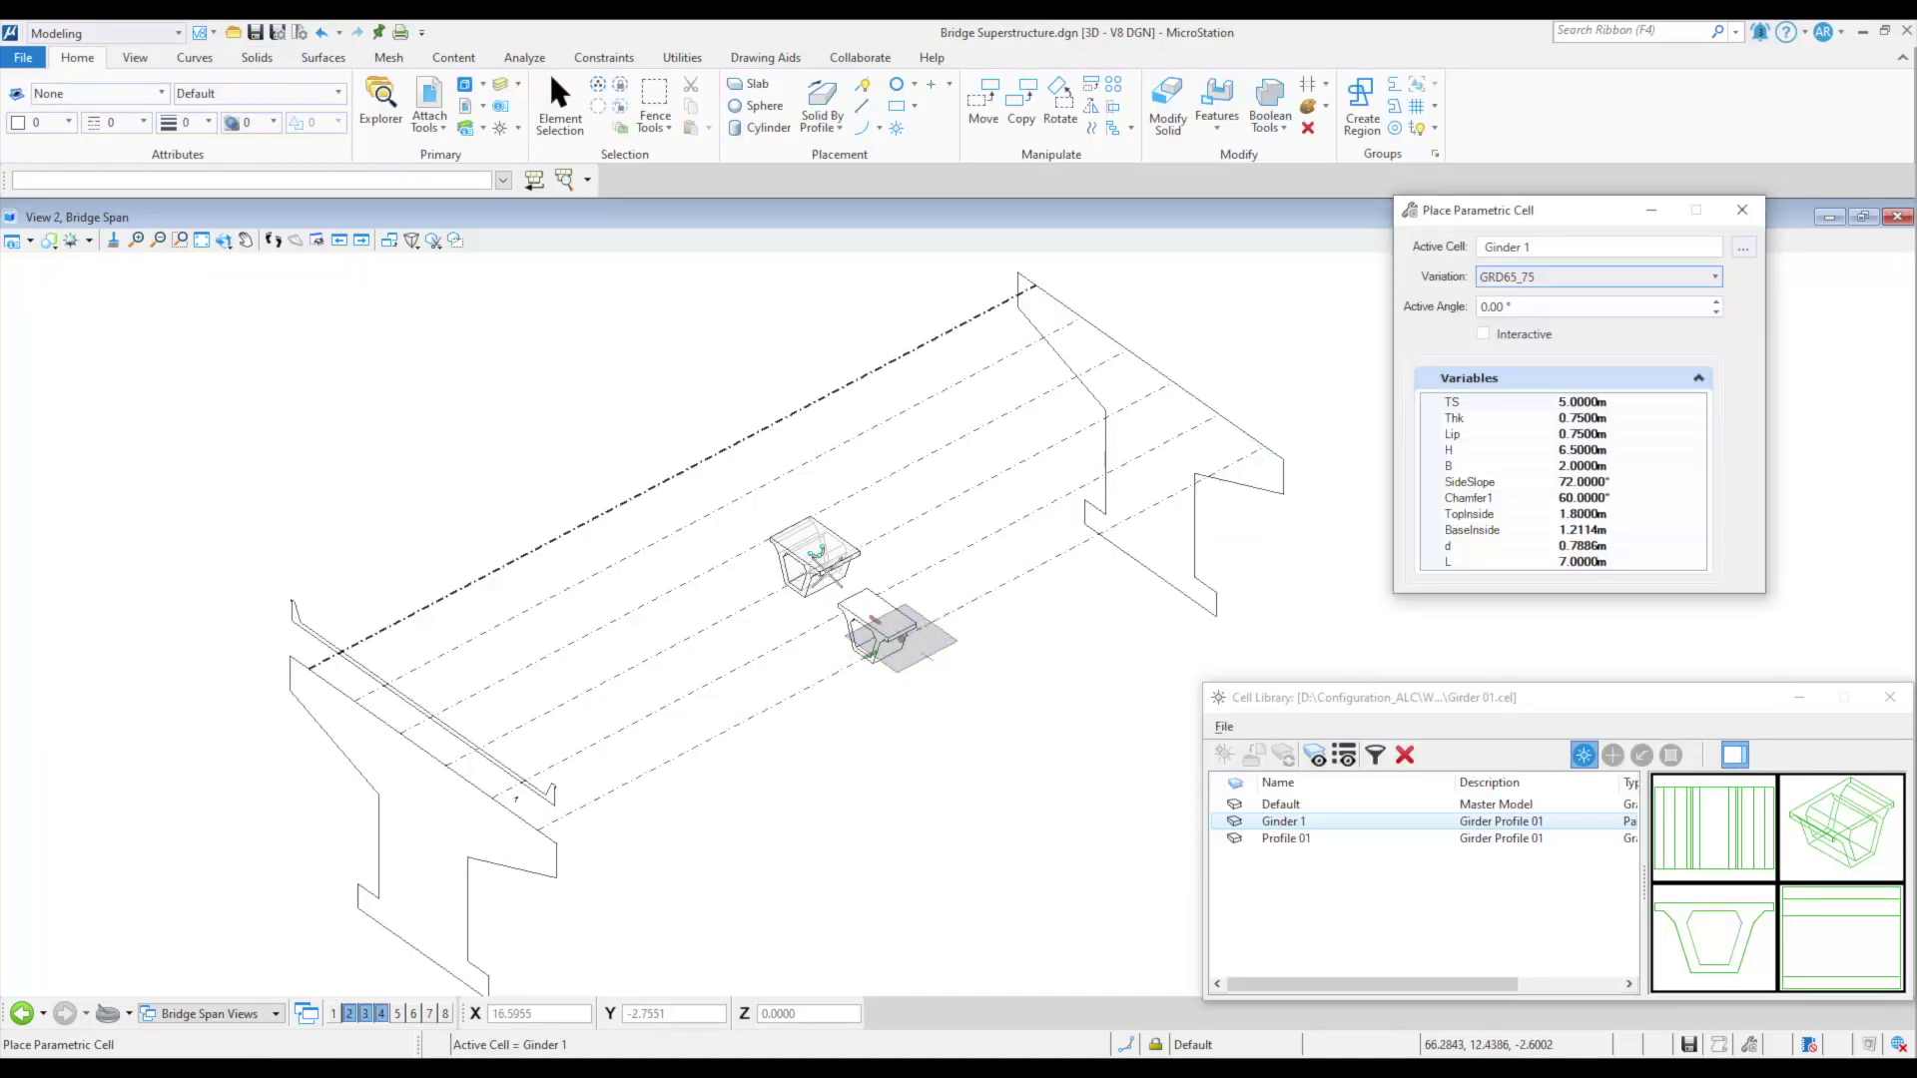
pyautogui.click(811, 571)
pyautogui.click(1716, 276)
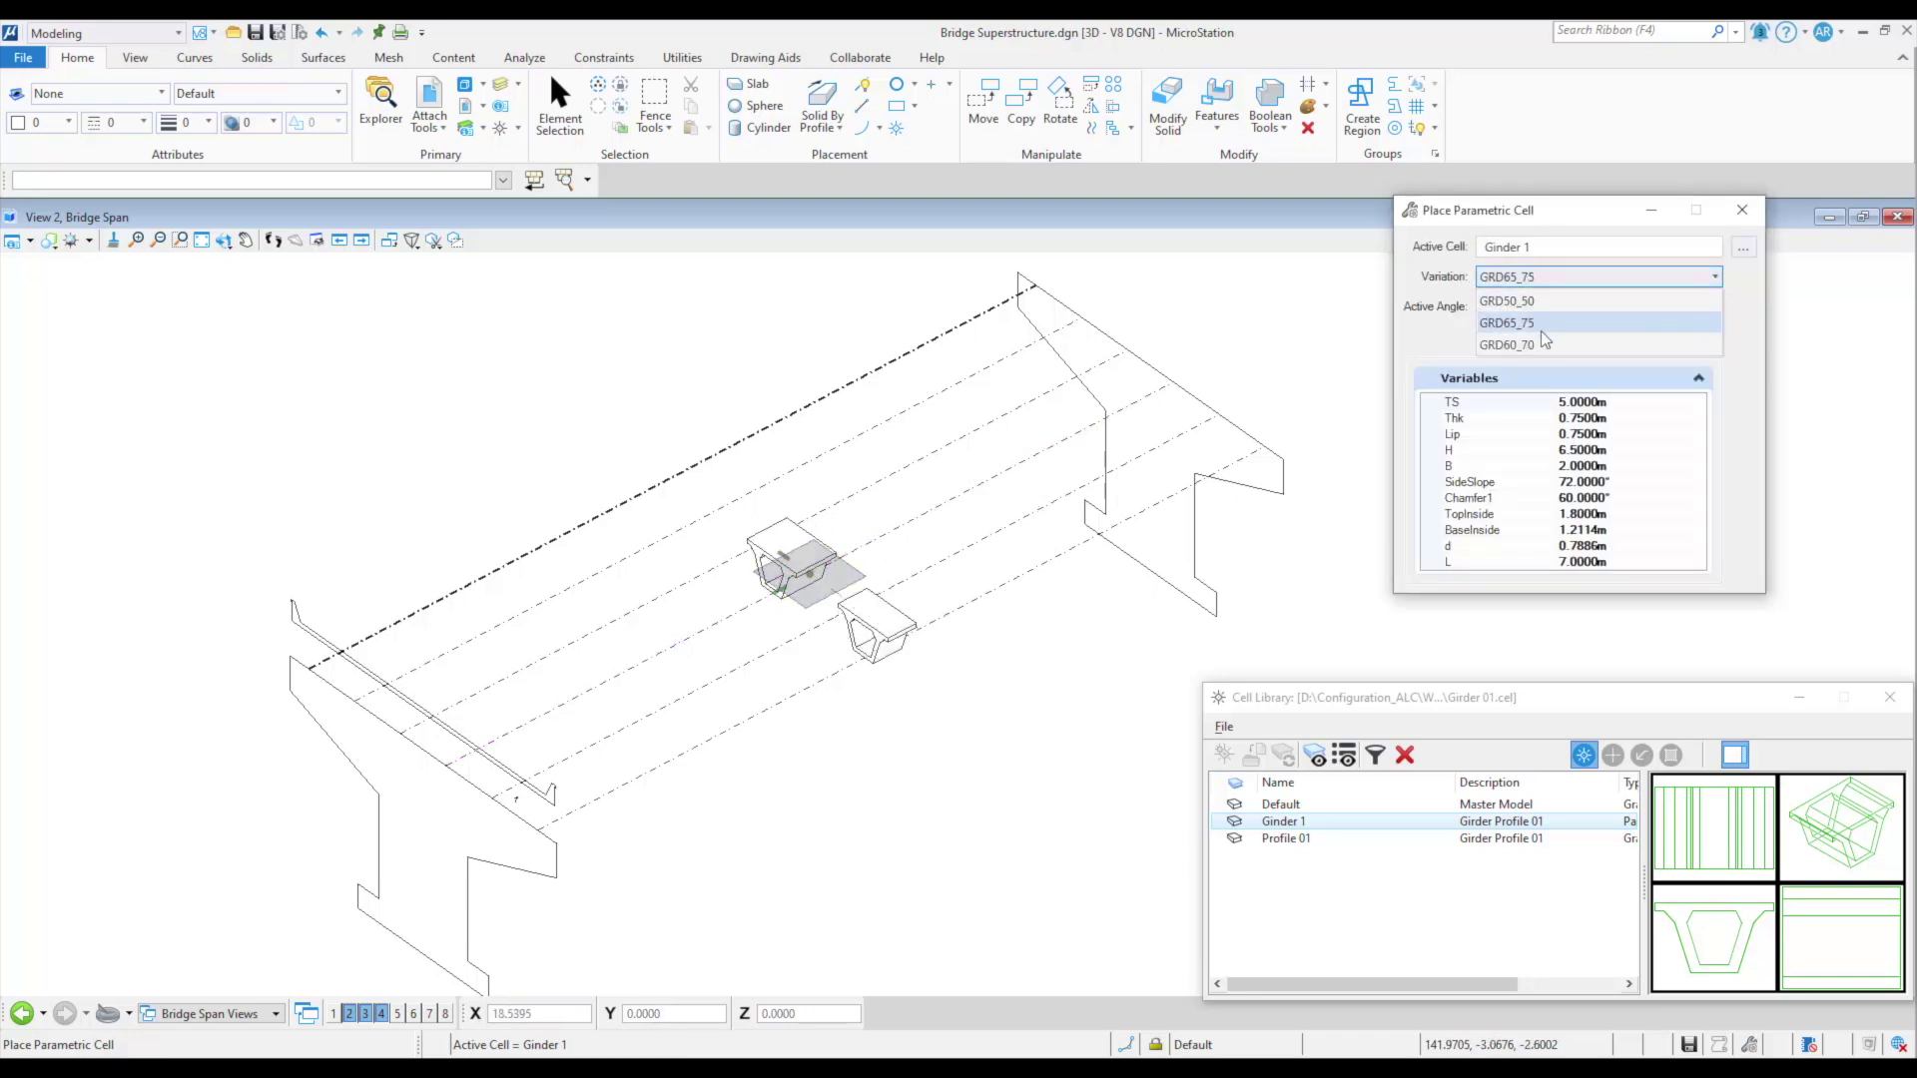
pyautogui.click(1498, 317)
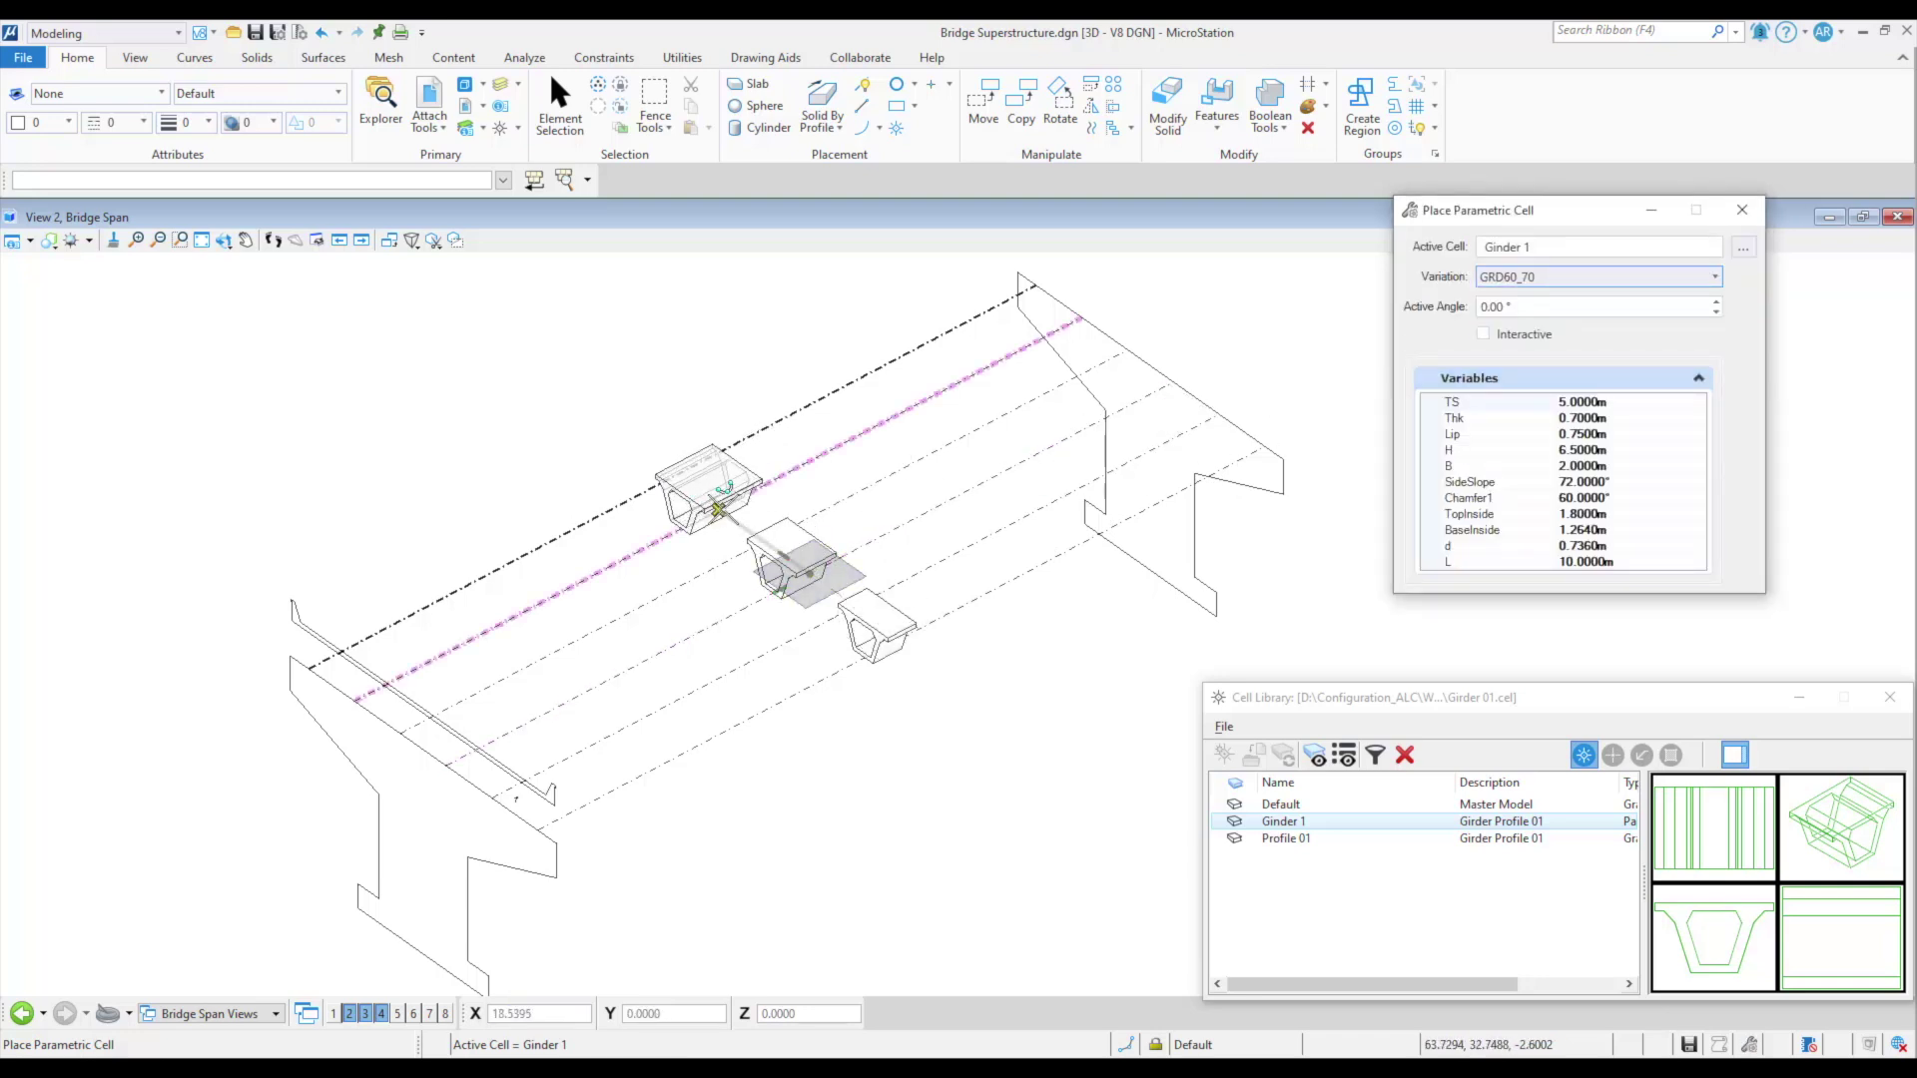
pyautogui.click(731, 496)
pyautogui.press('Escape')
# Open the upper girder's Properties and list its available variations.
pyautogui.click(701, 513)
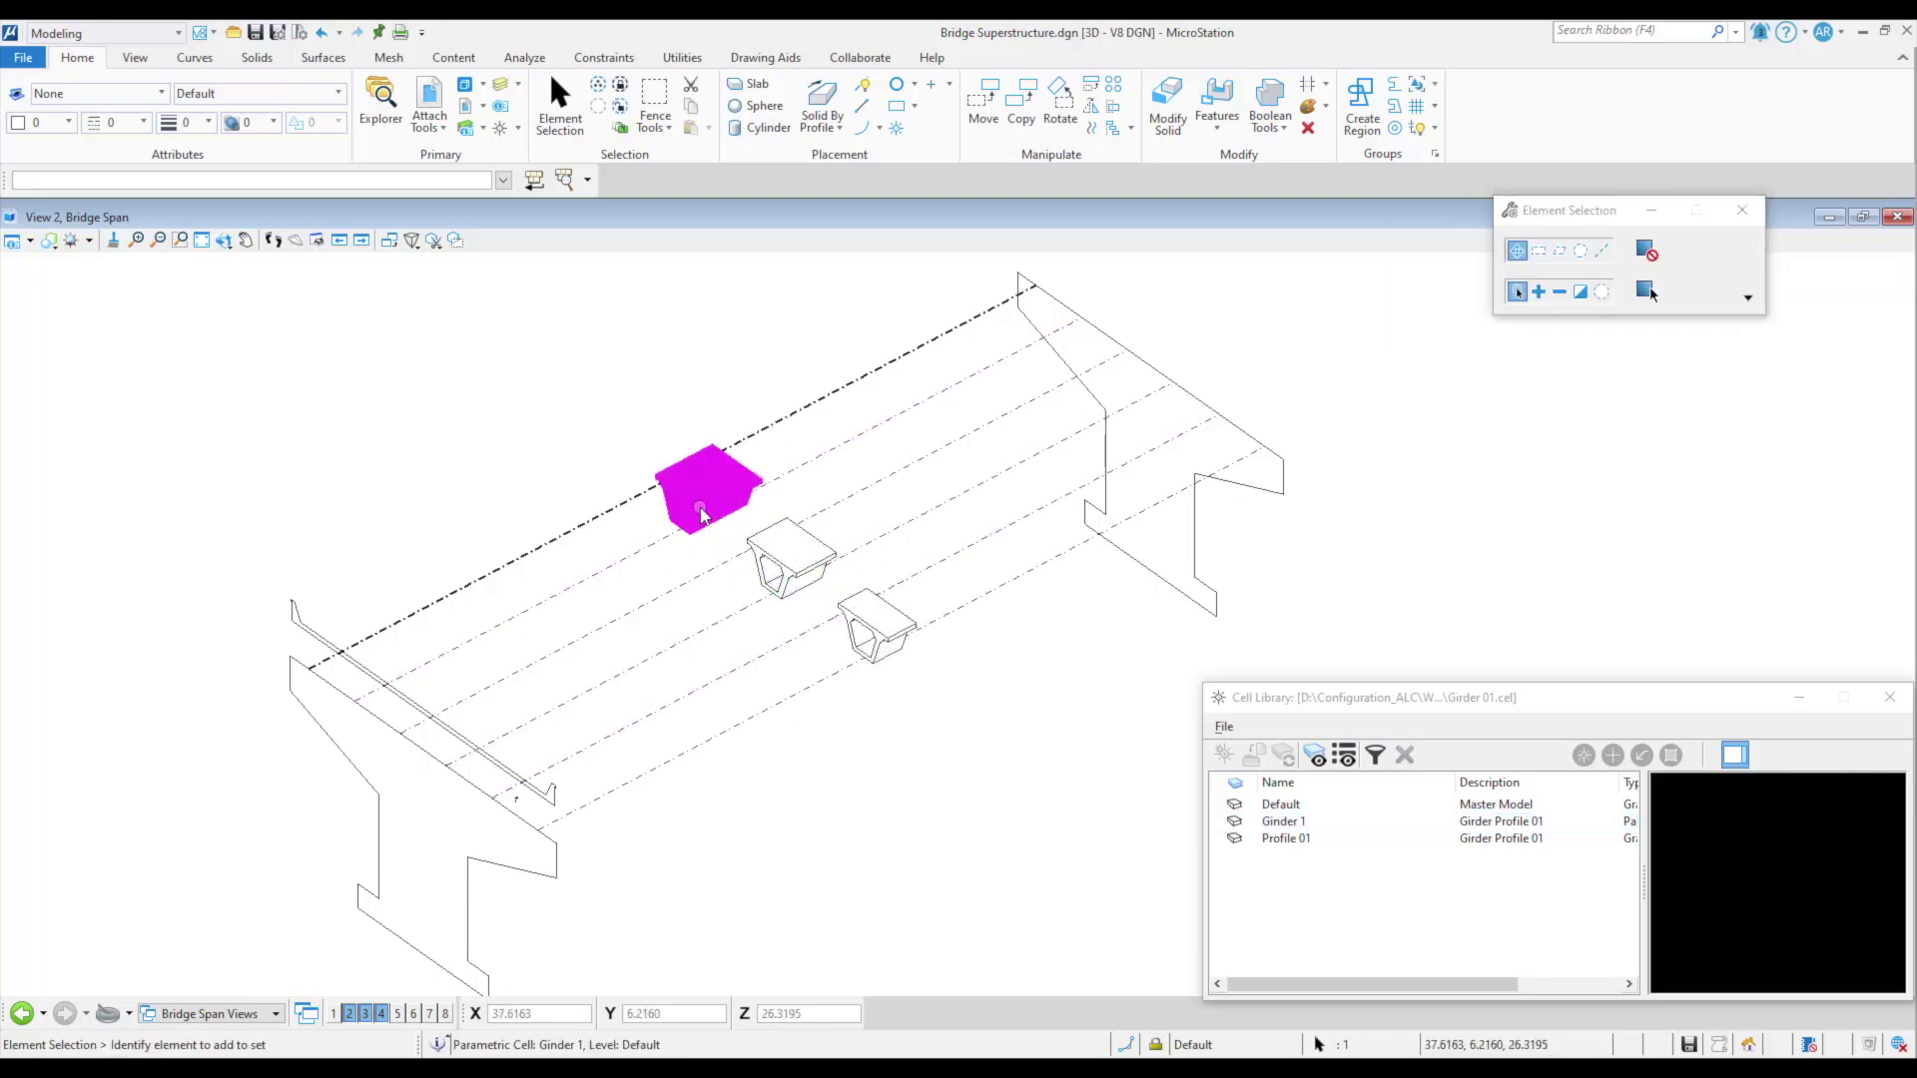
pyautogui.rightClick(702, 513)
pyautogui.click(785, 879)
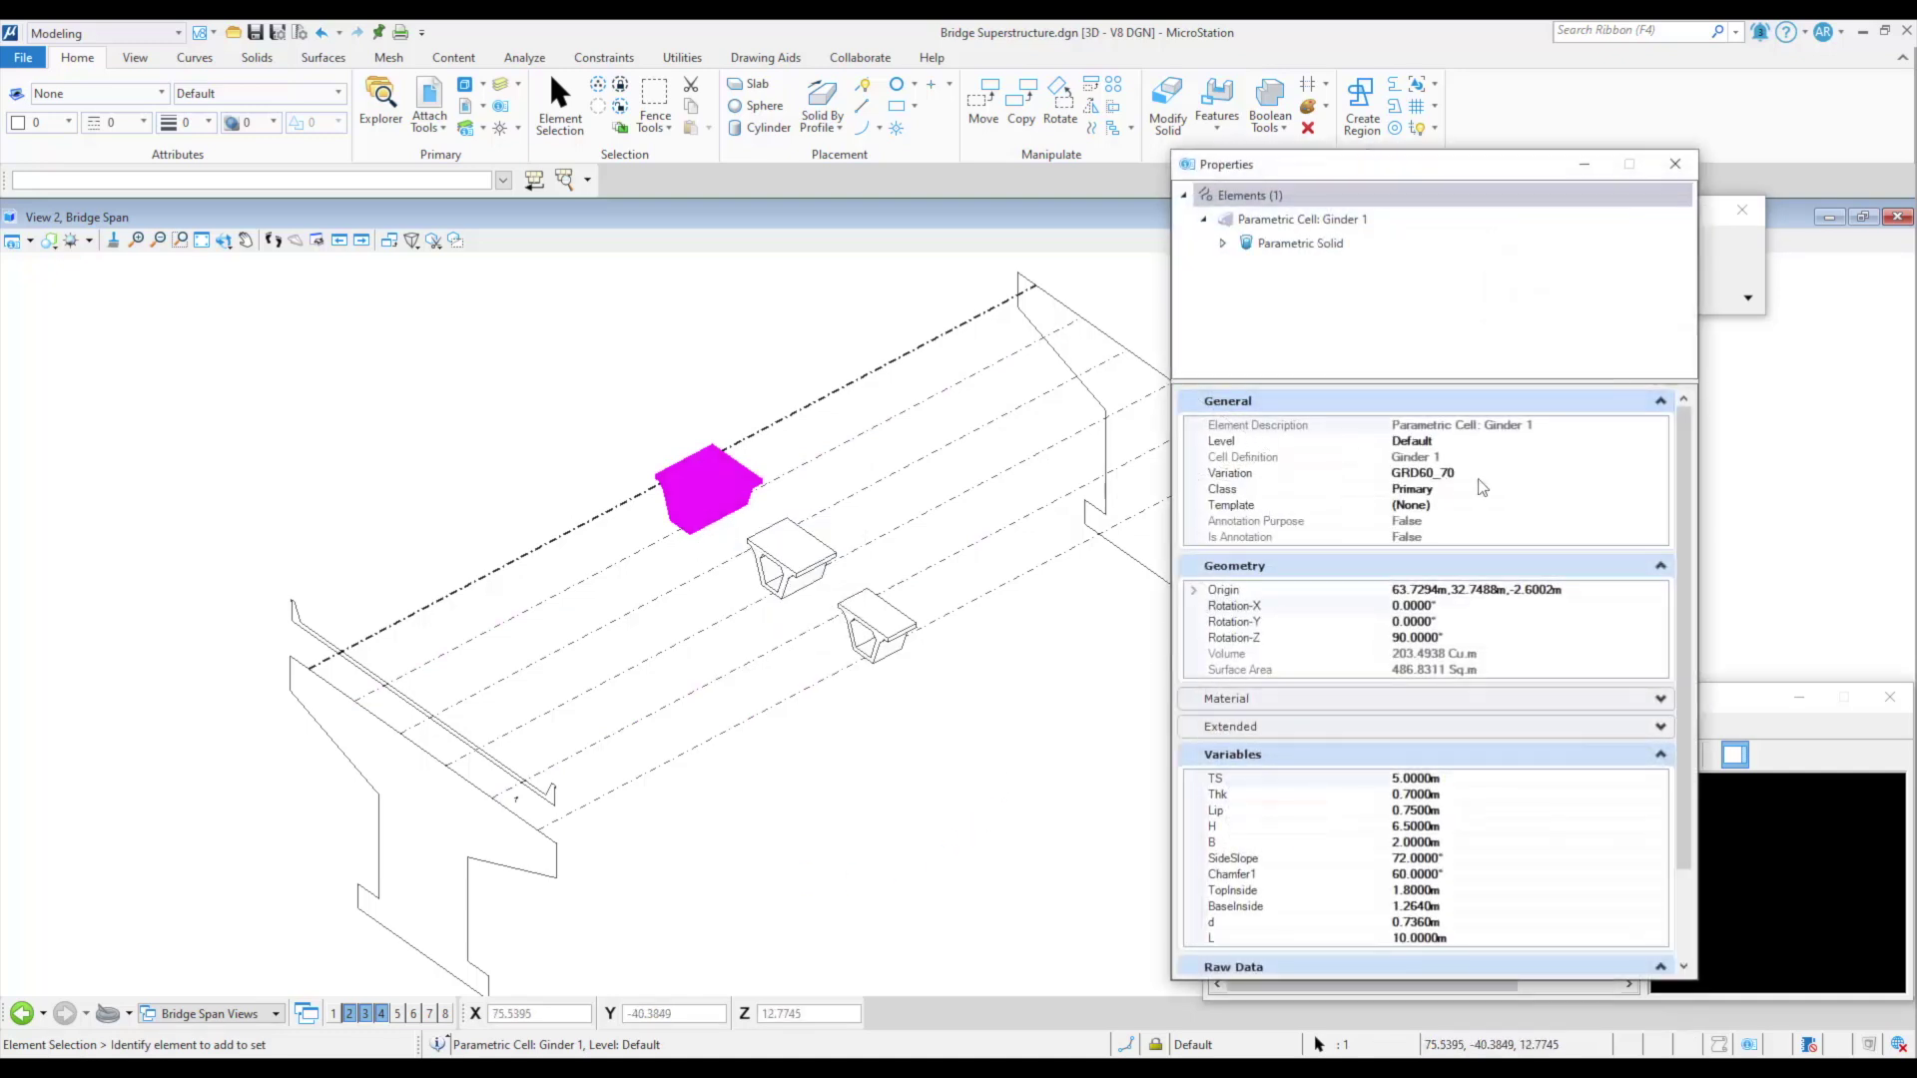
pyautogui.click(1623, 475)
pyautogui.click(1659, 476)
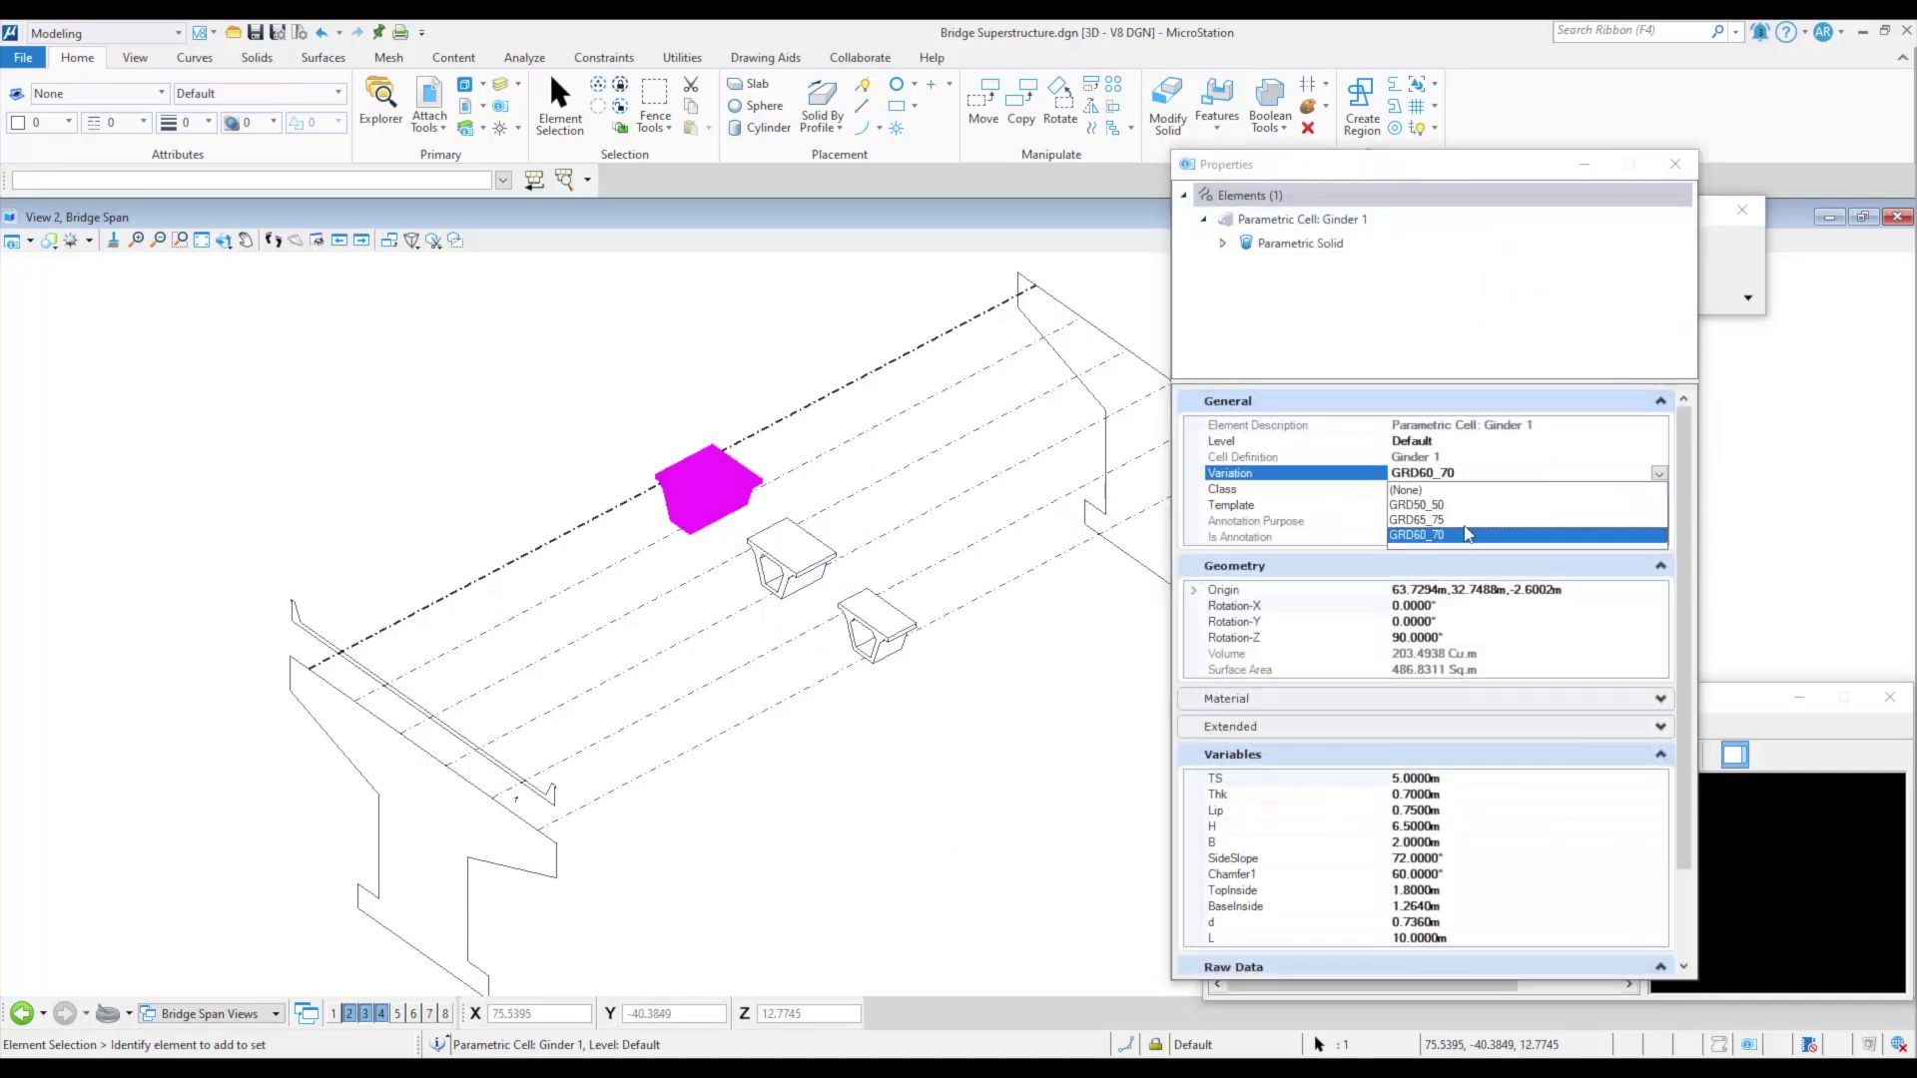
# Switch the upper girder to GRD50_50, then define the door as a perforator.
pyautogui.click(1441, 506)
pyautogui.click(826, 757)
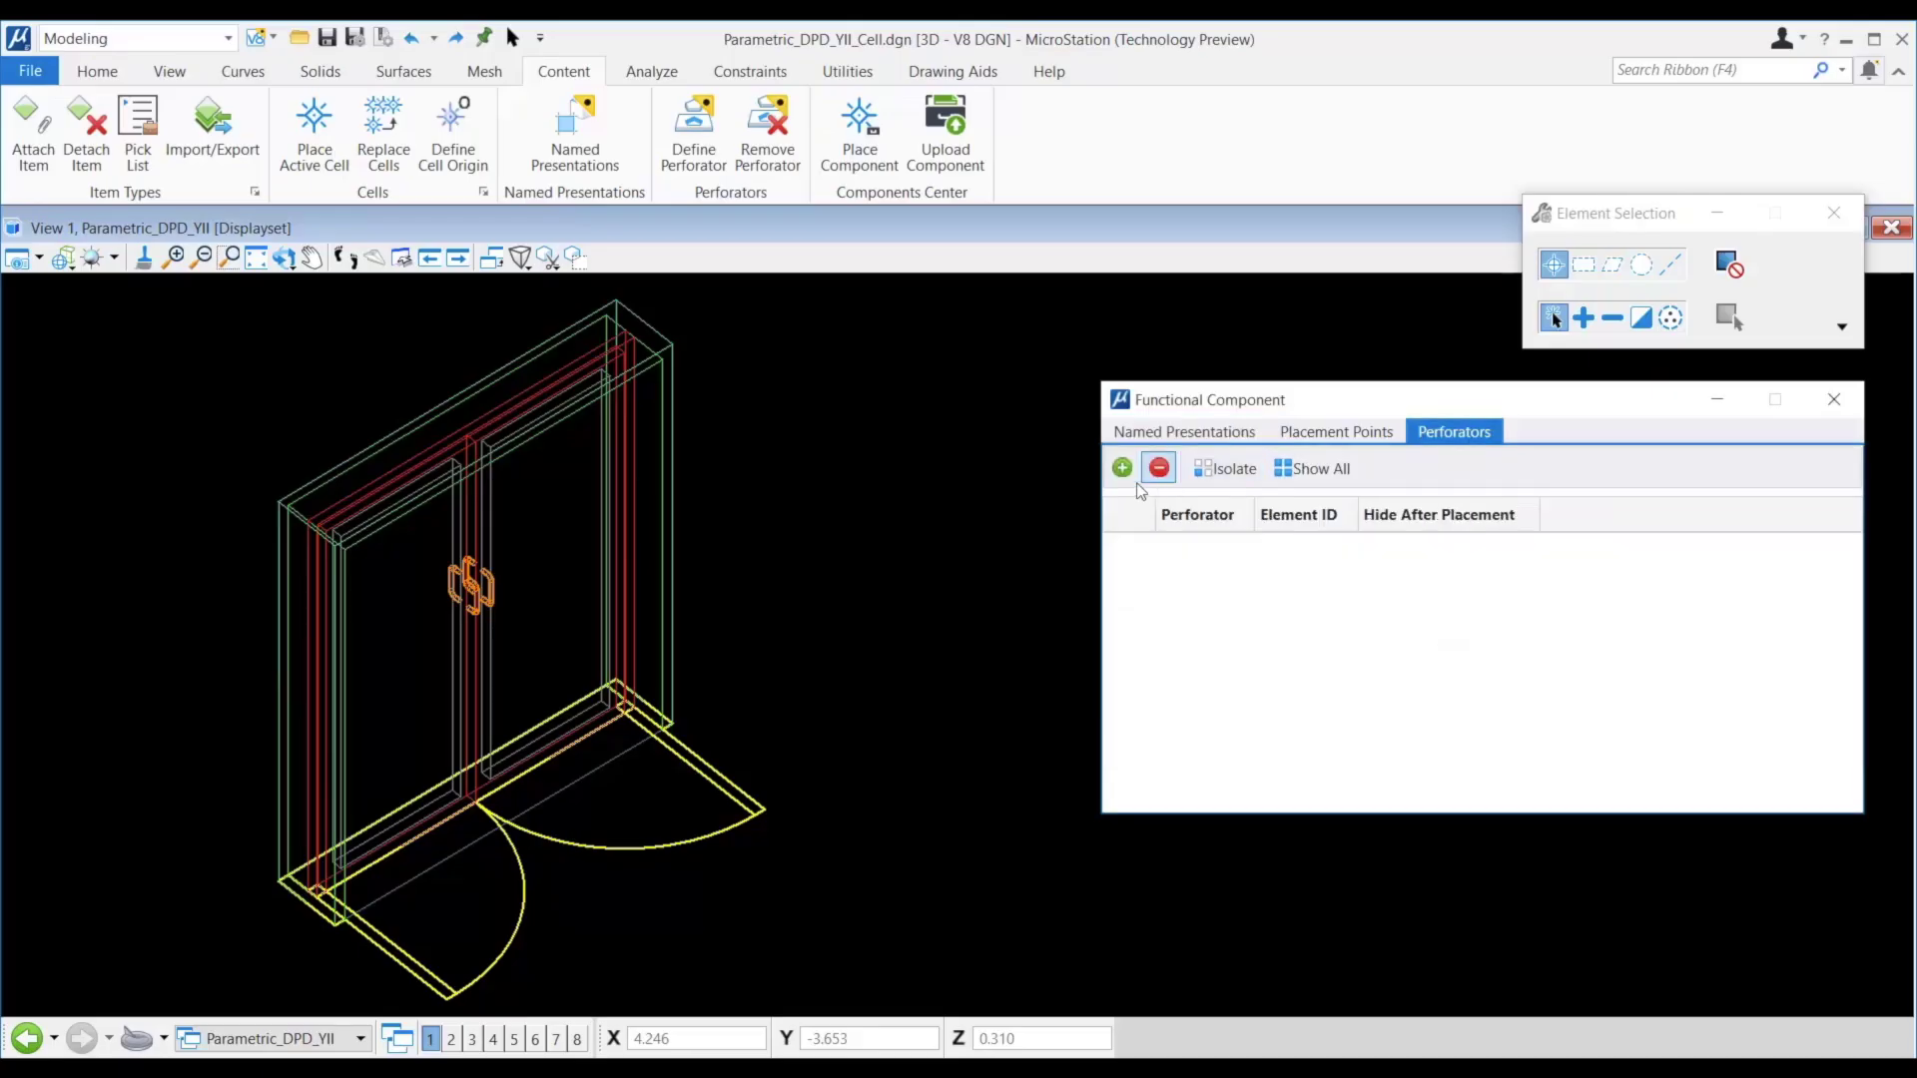
pyautogui.click(1123, 467)
pyautogui.click(633, 752)
pyautogui.click(818, 601)
pyautogui.click(1170, 435)
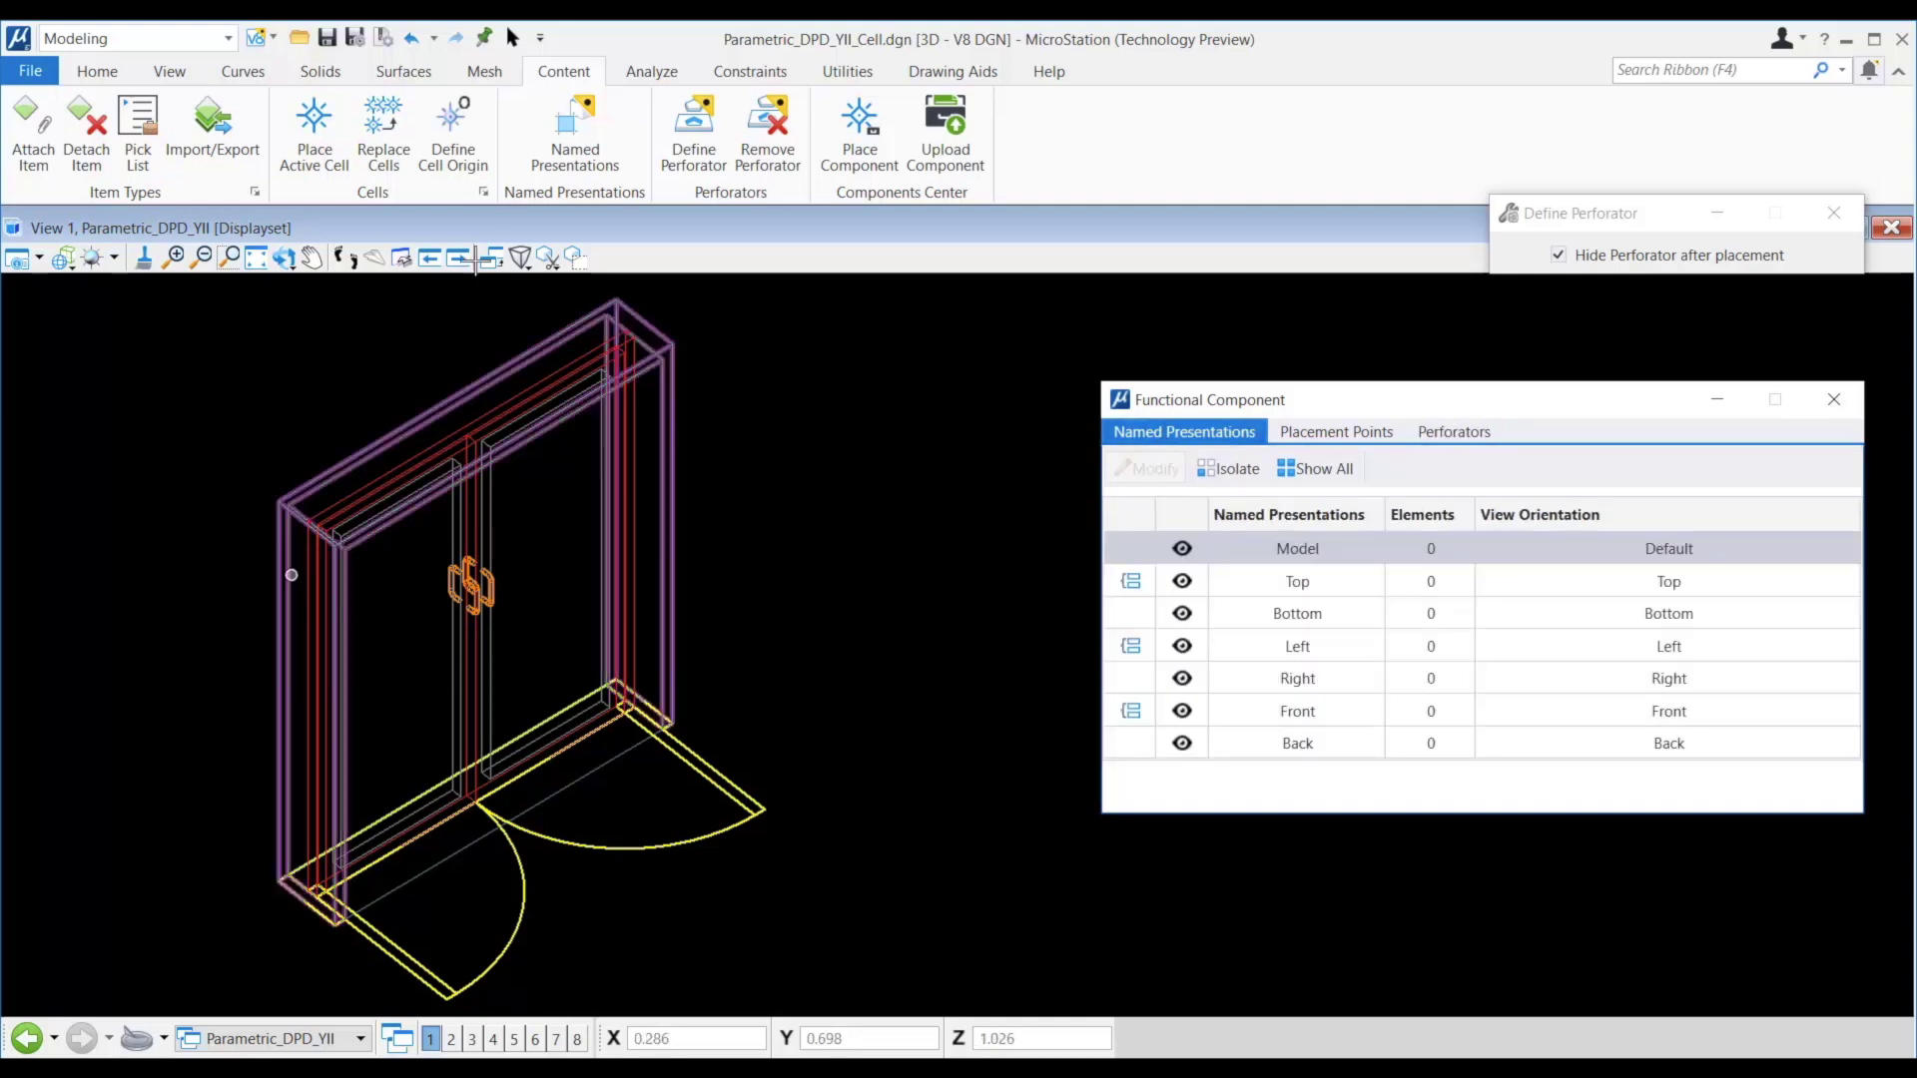
pyautogui.press('Escape')
# Assign the door's floor and swing lines to the Top and Bottom presentations.
pyautogui.moveTo(170, 707); pyautogui.dragTo(853, 1017)
pyautogui.click(1146, 469)
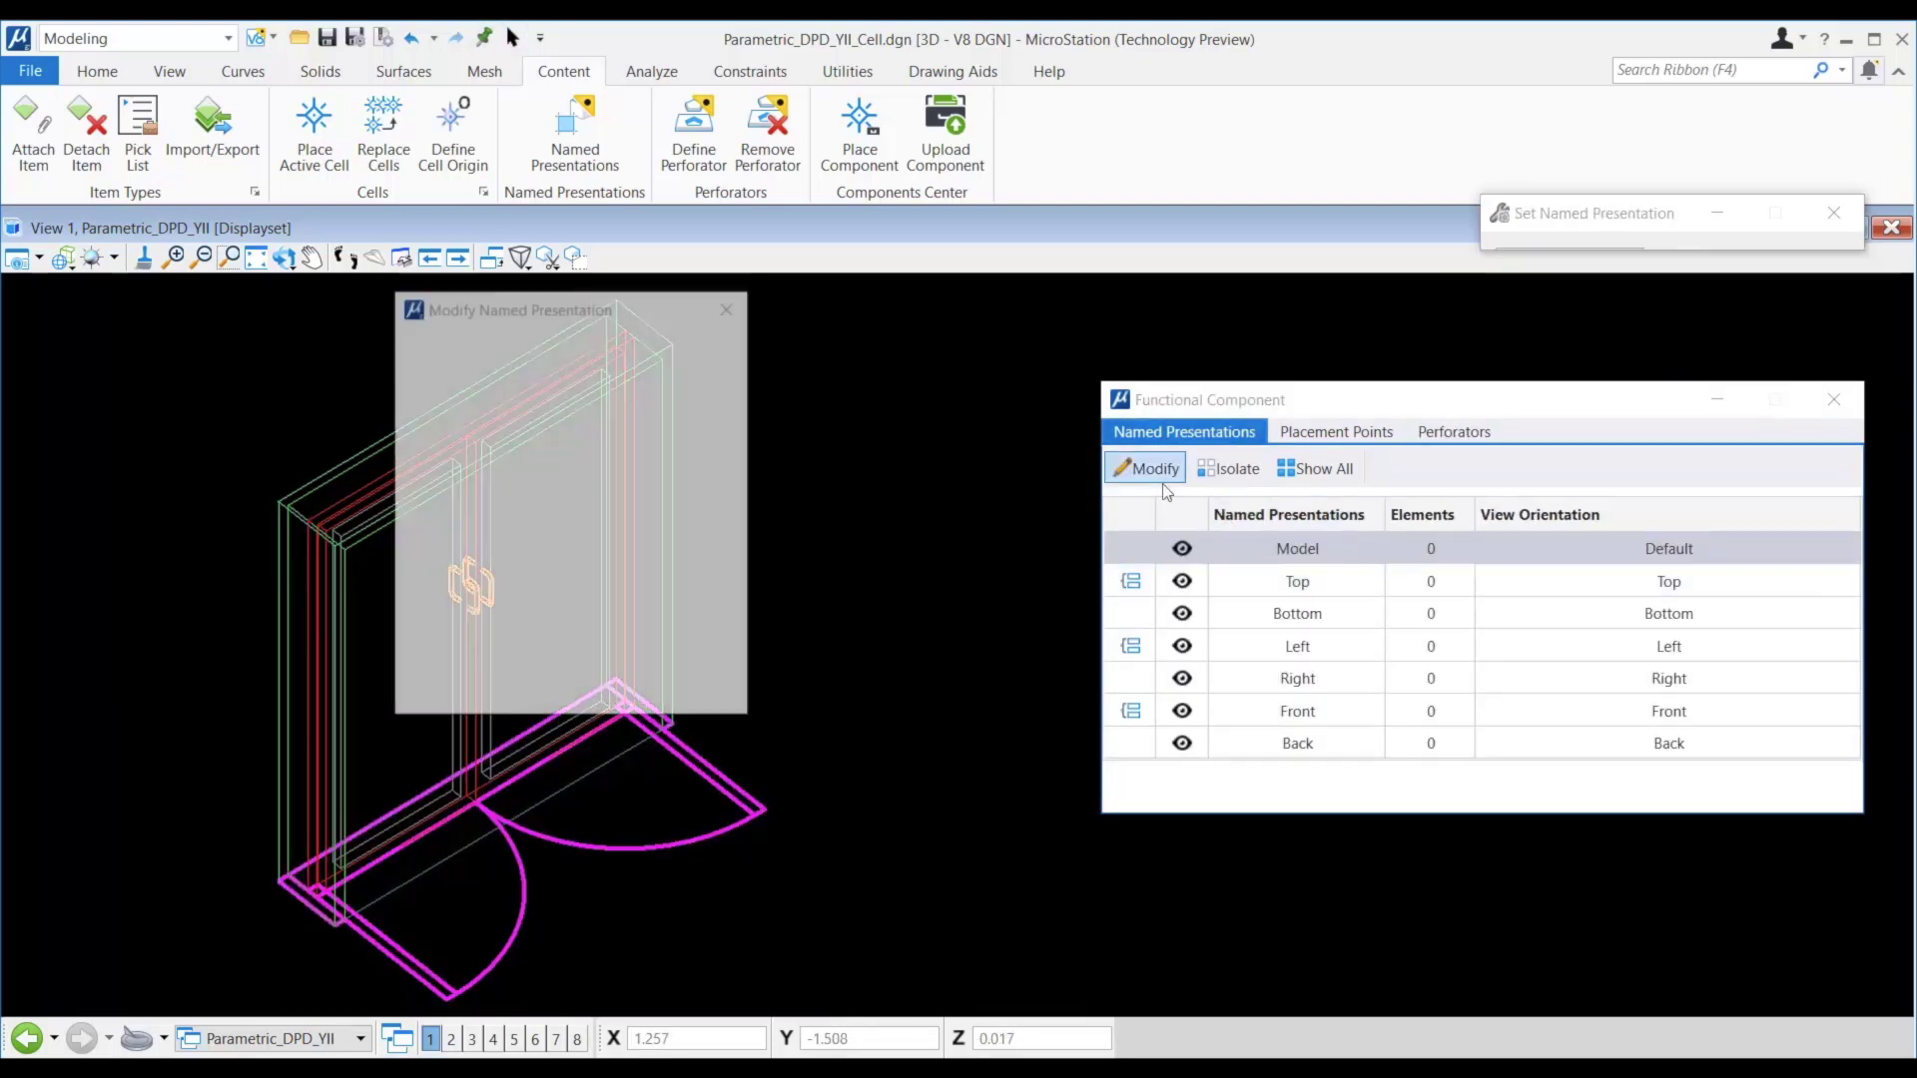
pyautogui.click(447, 405)
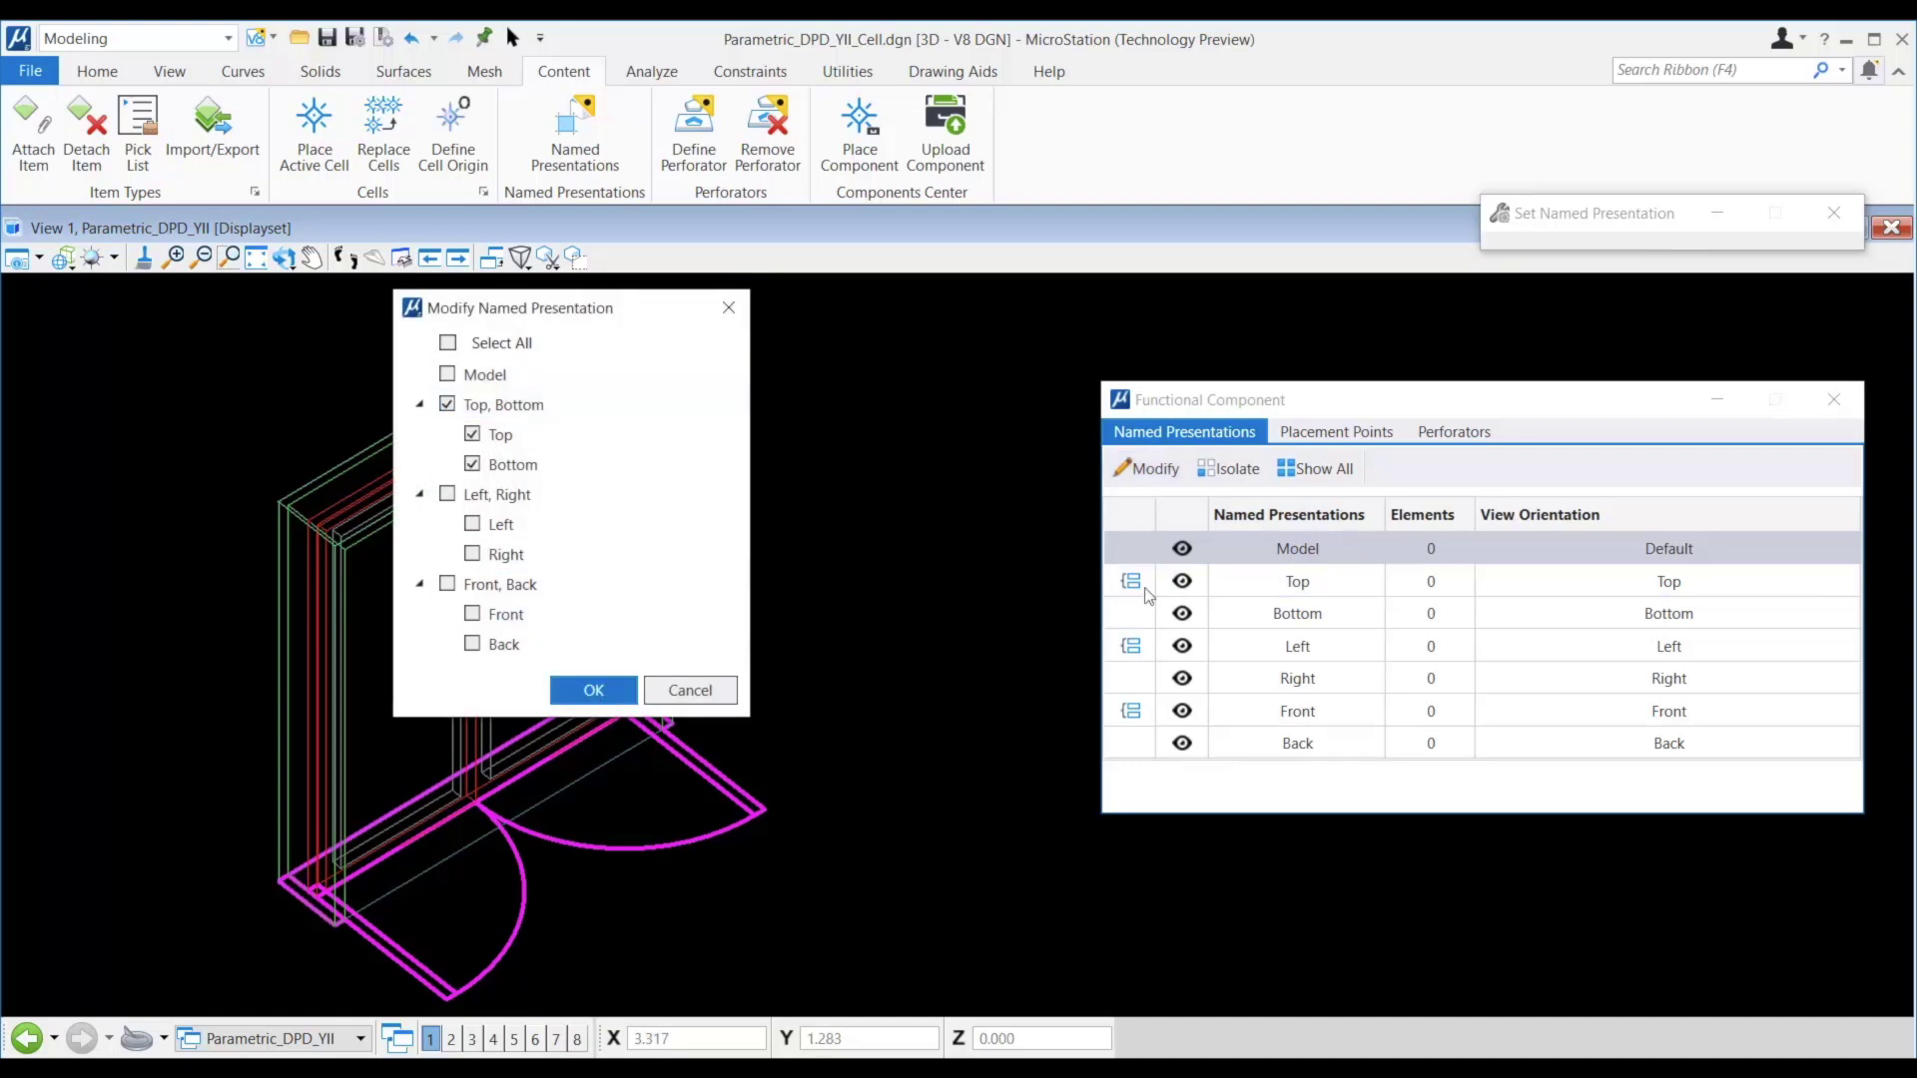
pyautogui.press('Return')
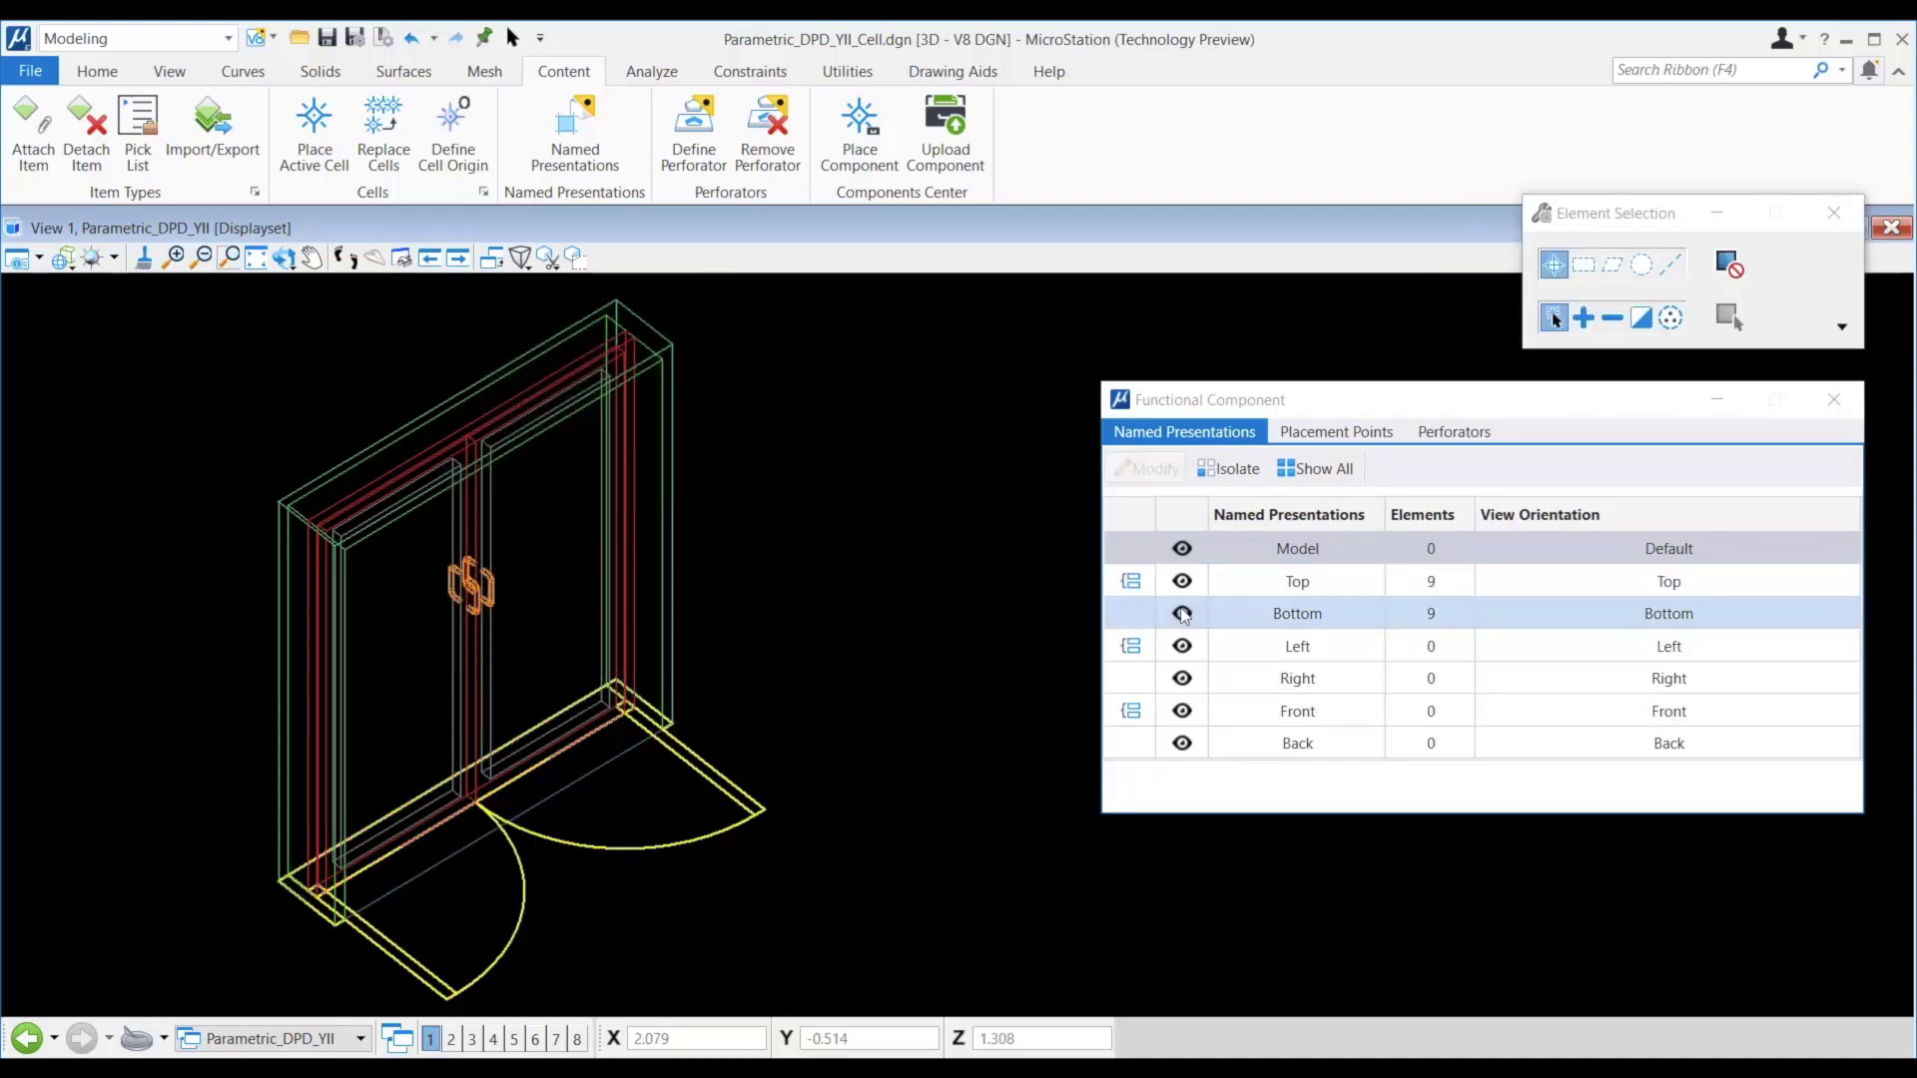
pyautogui.click(1182, 613)
# Assign the remaining door frame elements to the Model presentation and check each presentation's visibility.
pyautogui.moveTo(135, 284); pyautogui.dragTo(765, 973)
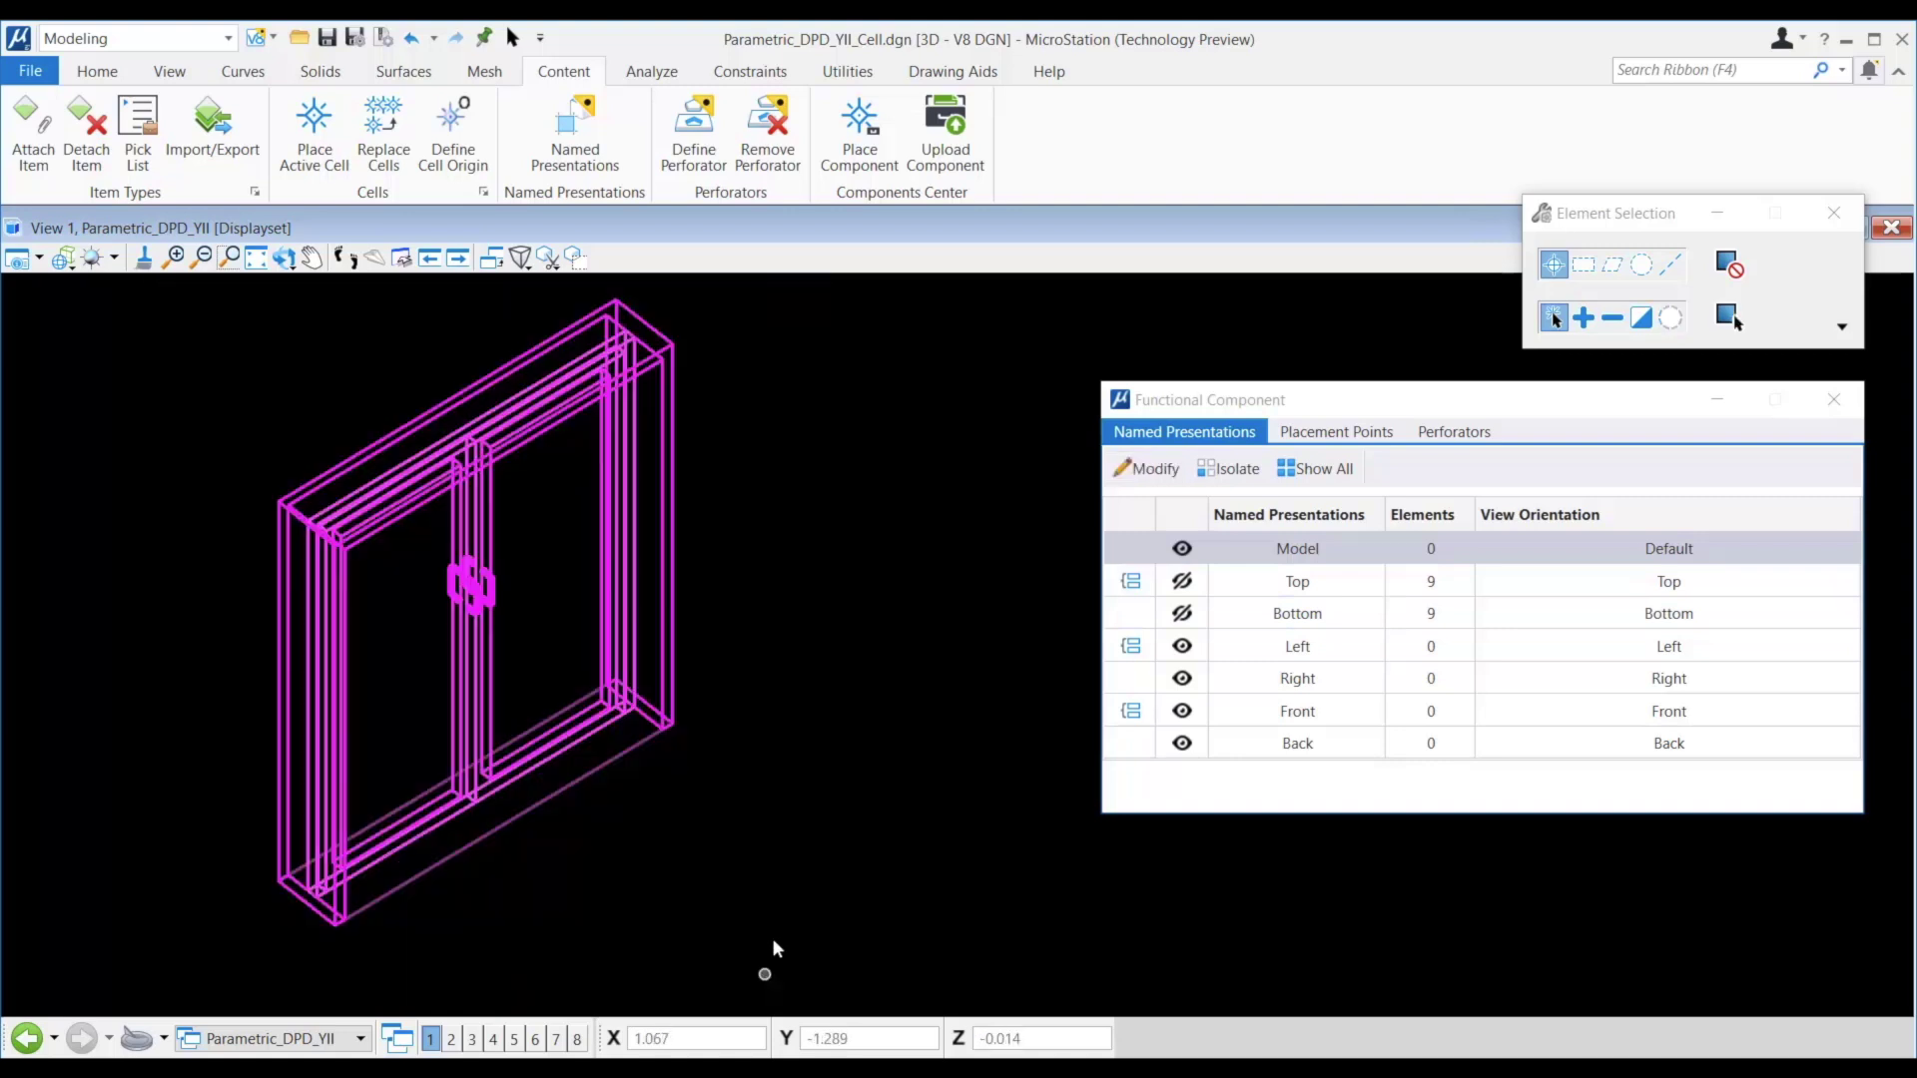
pyautogui.click(1146, 469)
pyautogui.click(447, 374)
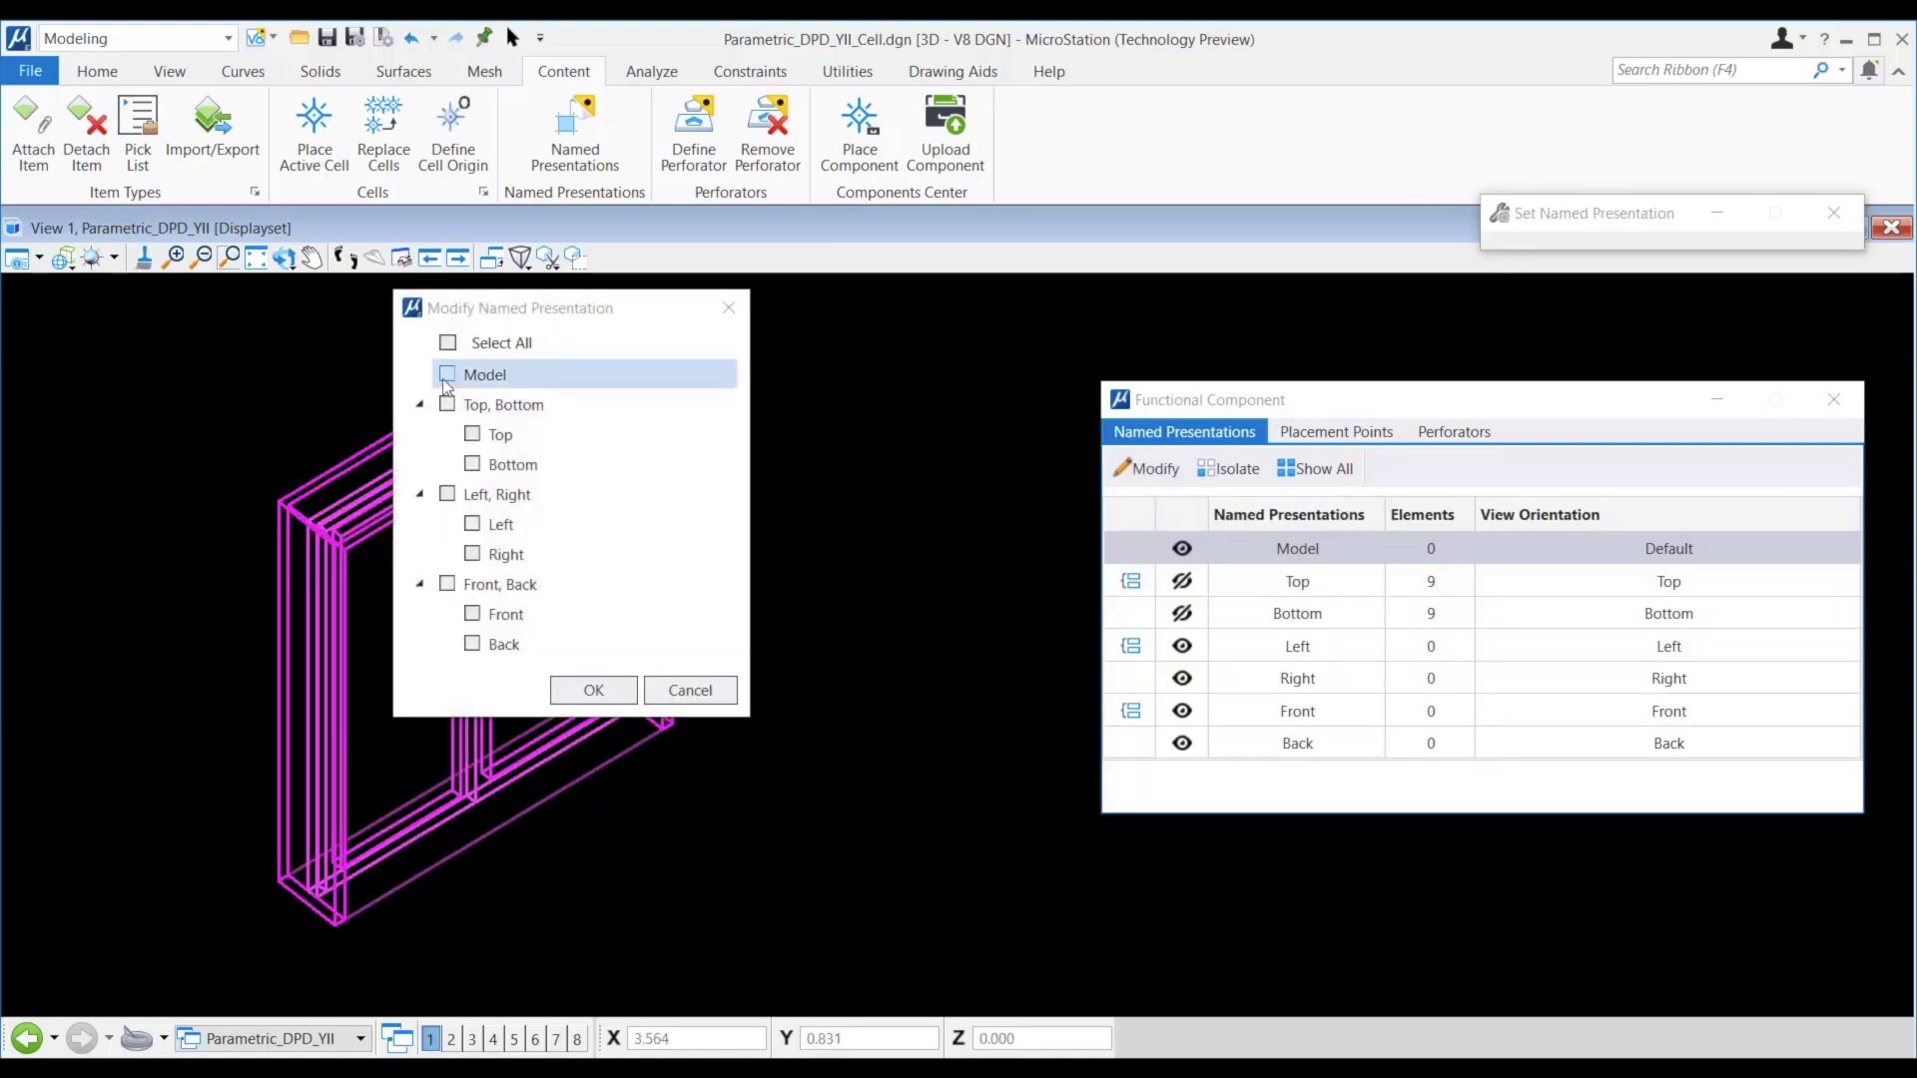
pyautogui.click(606, 703)
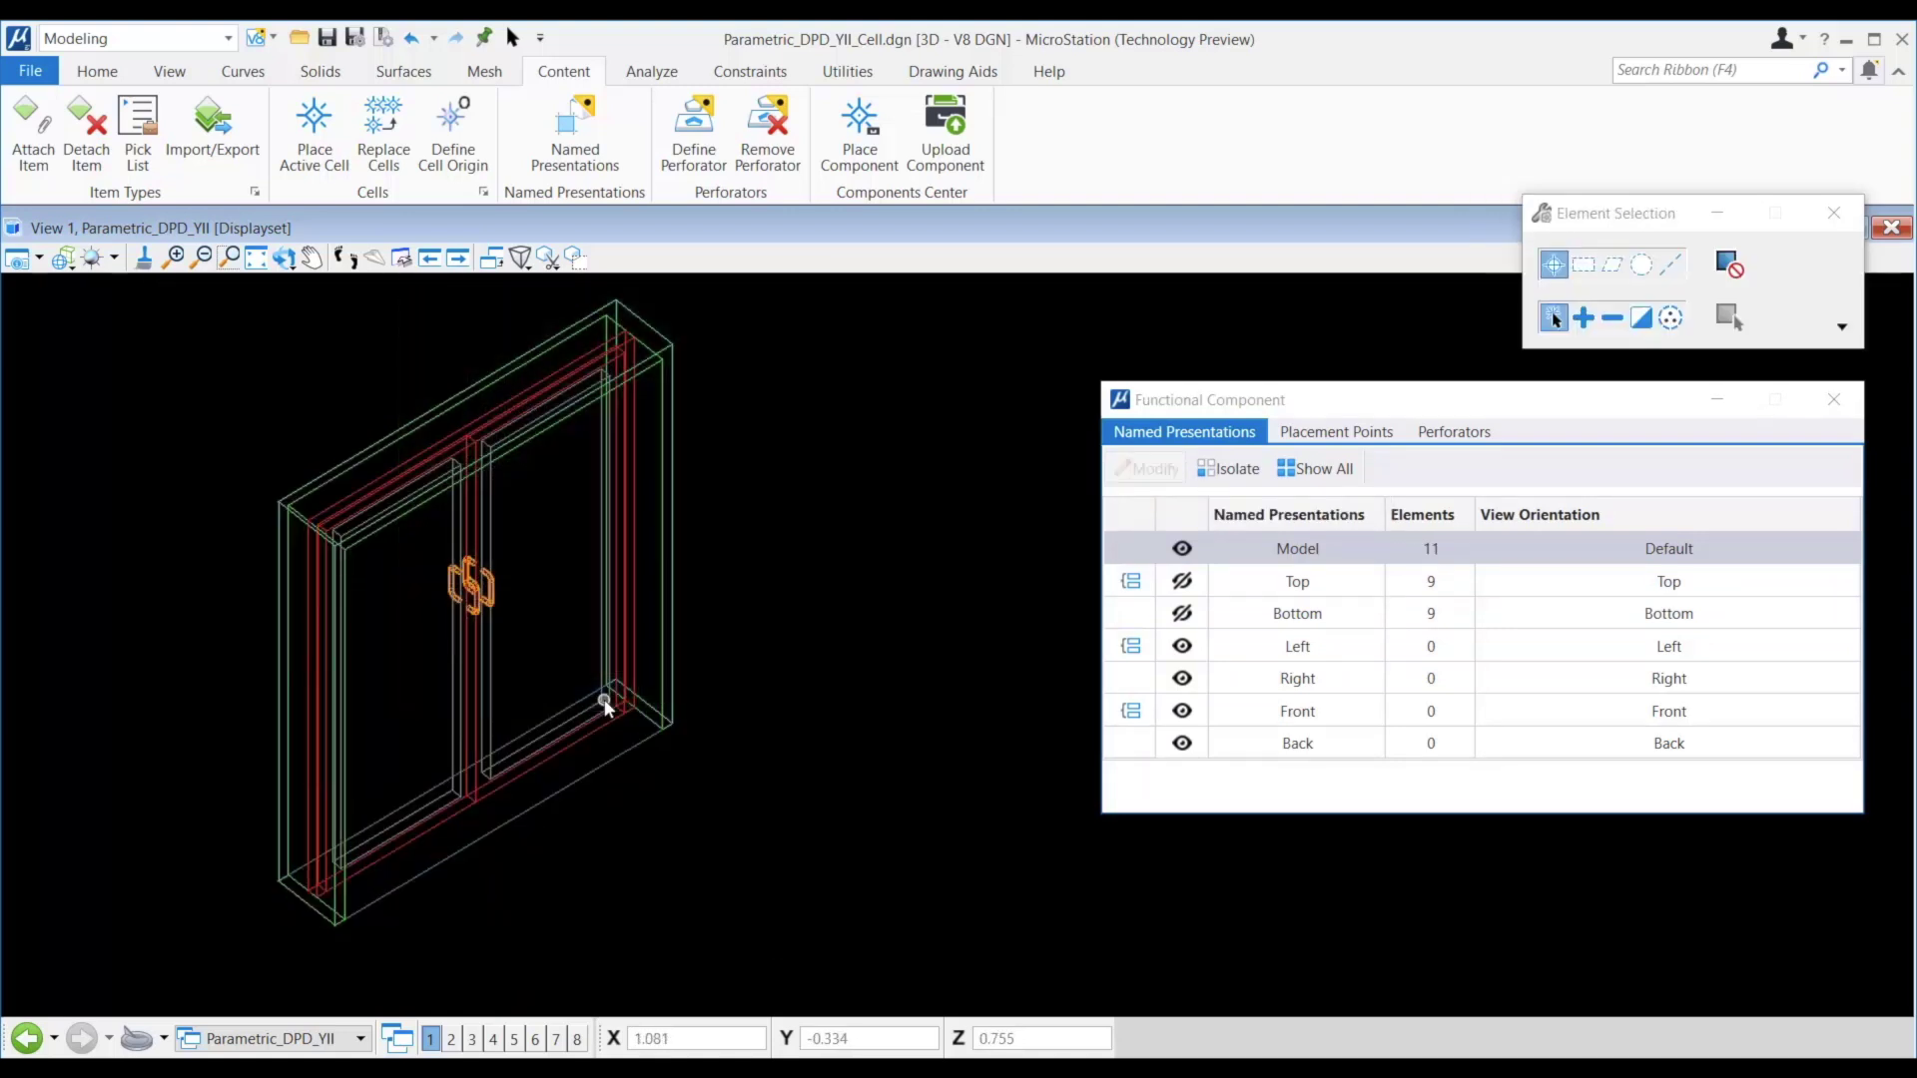
pyautogui.click(1182, 581)
pyautogui.click(1182, 613)
pyautogui.click(1182, 548)
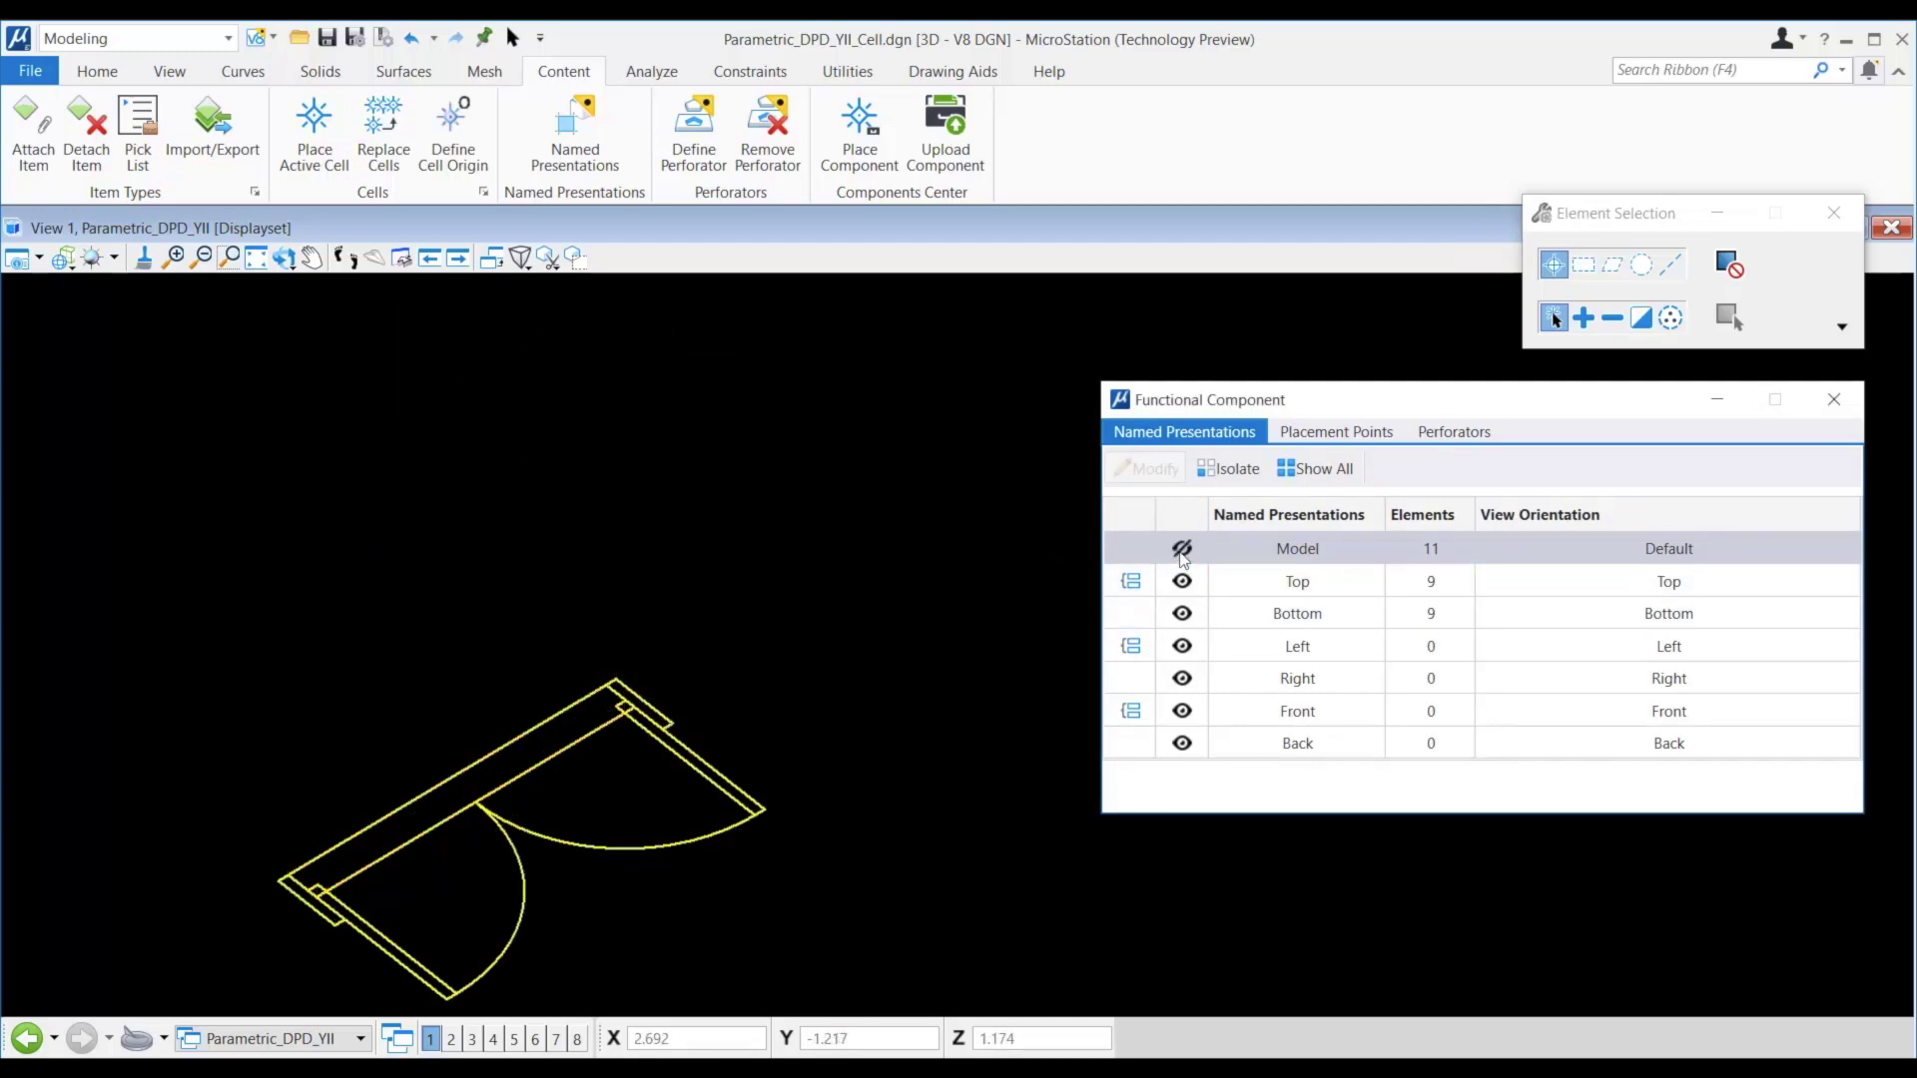
pyautogui.click(1182, 548)
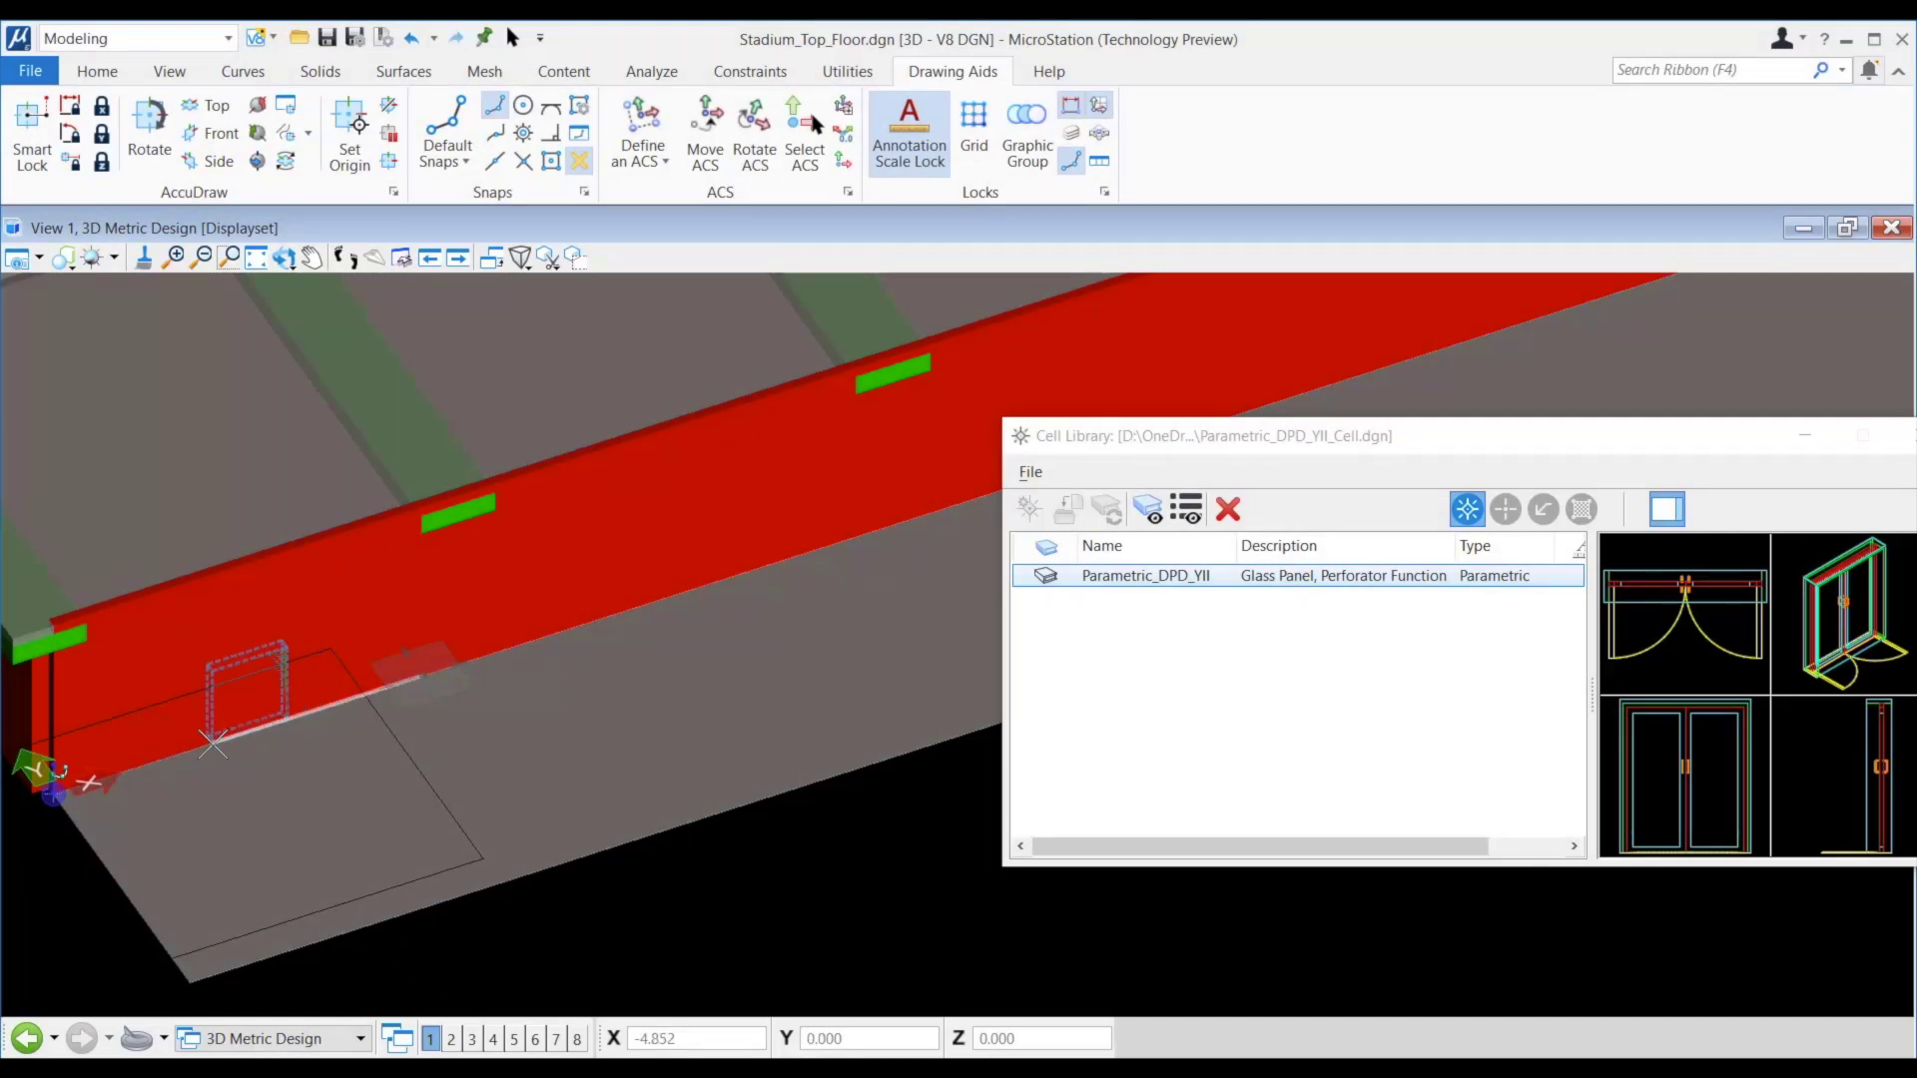
# Place two Parametric_DPD_YII glass-panel cells on the red wall, one at its left end.
pyautogui.click(279, 743)
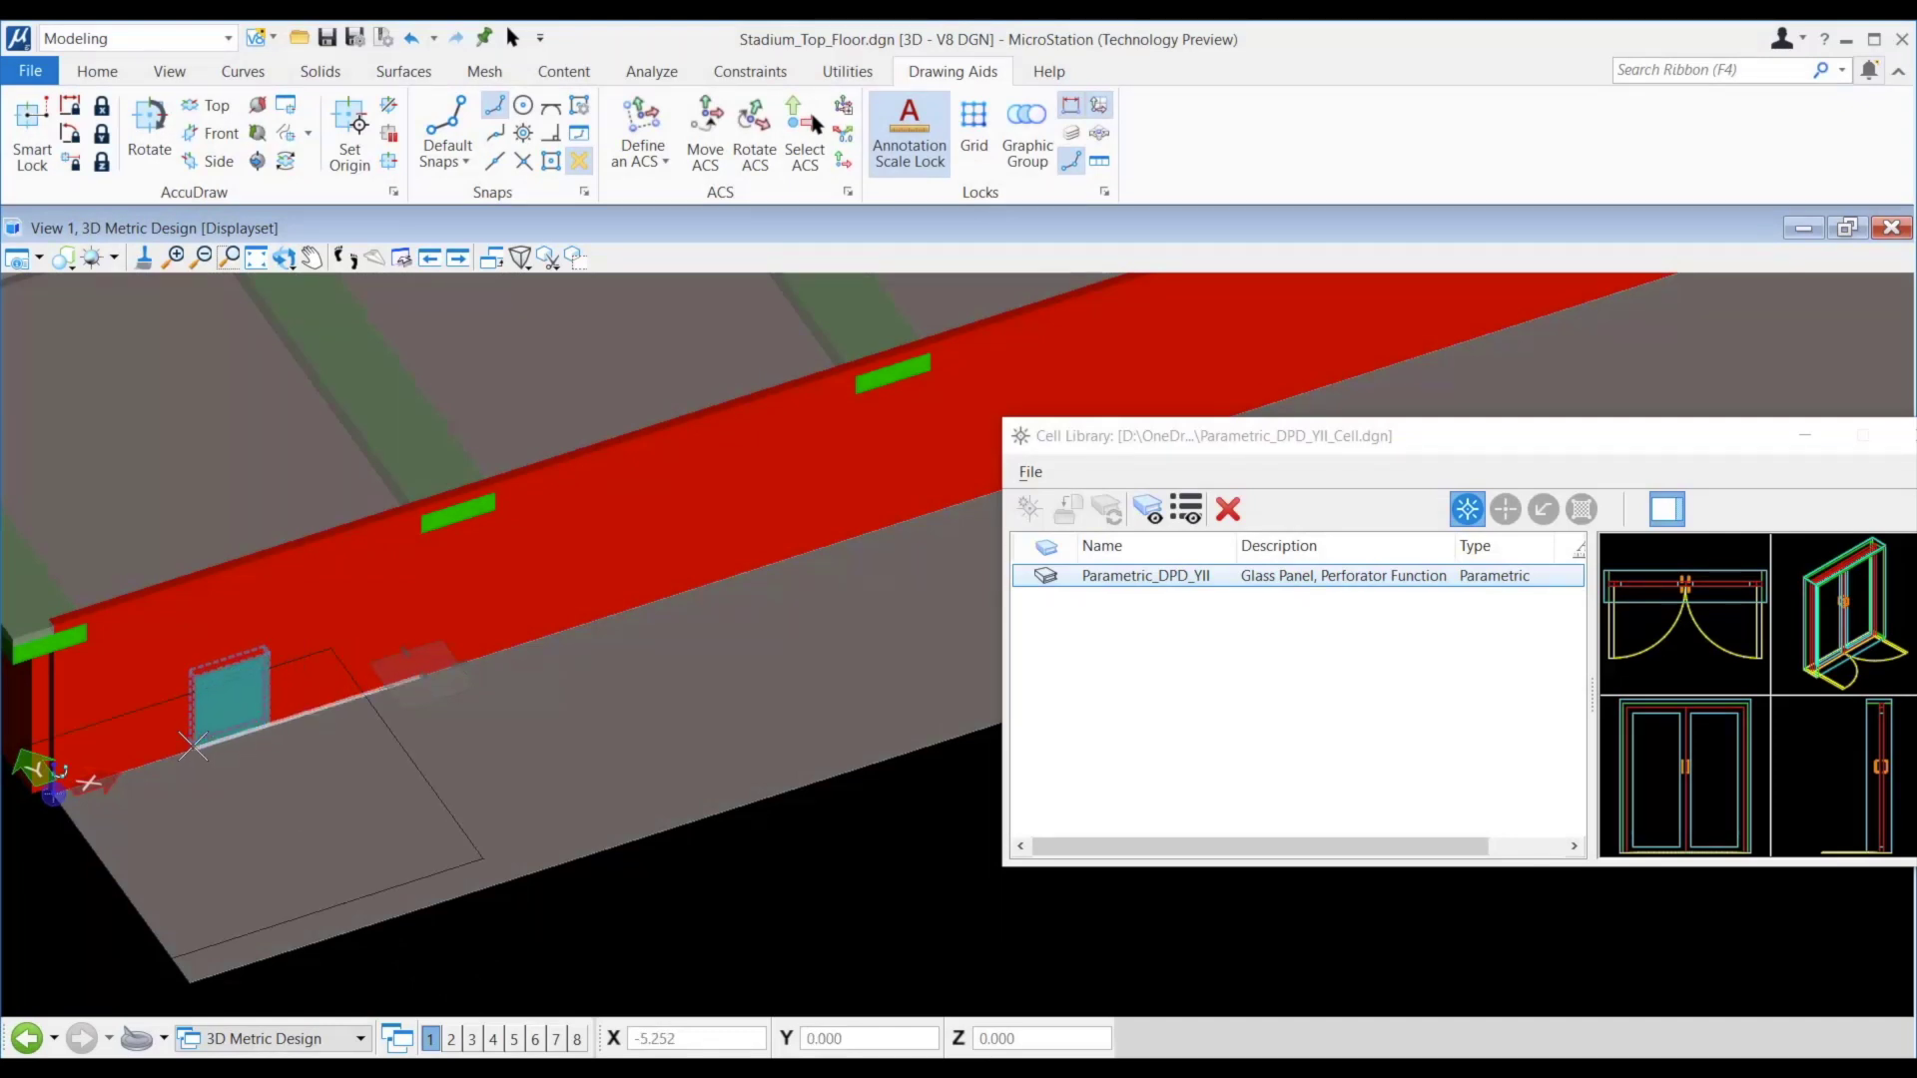
pyautogui.click(193, 745)
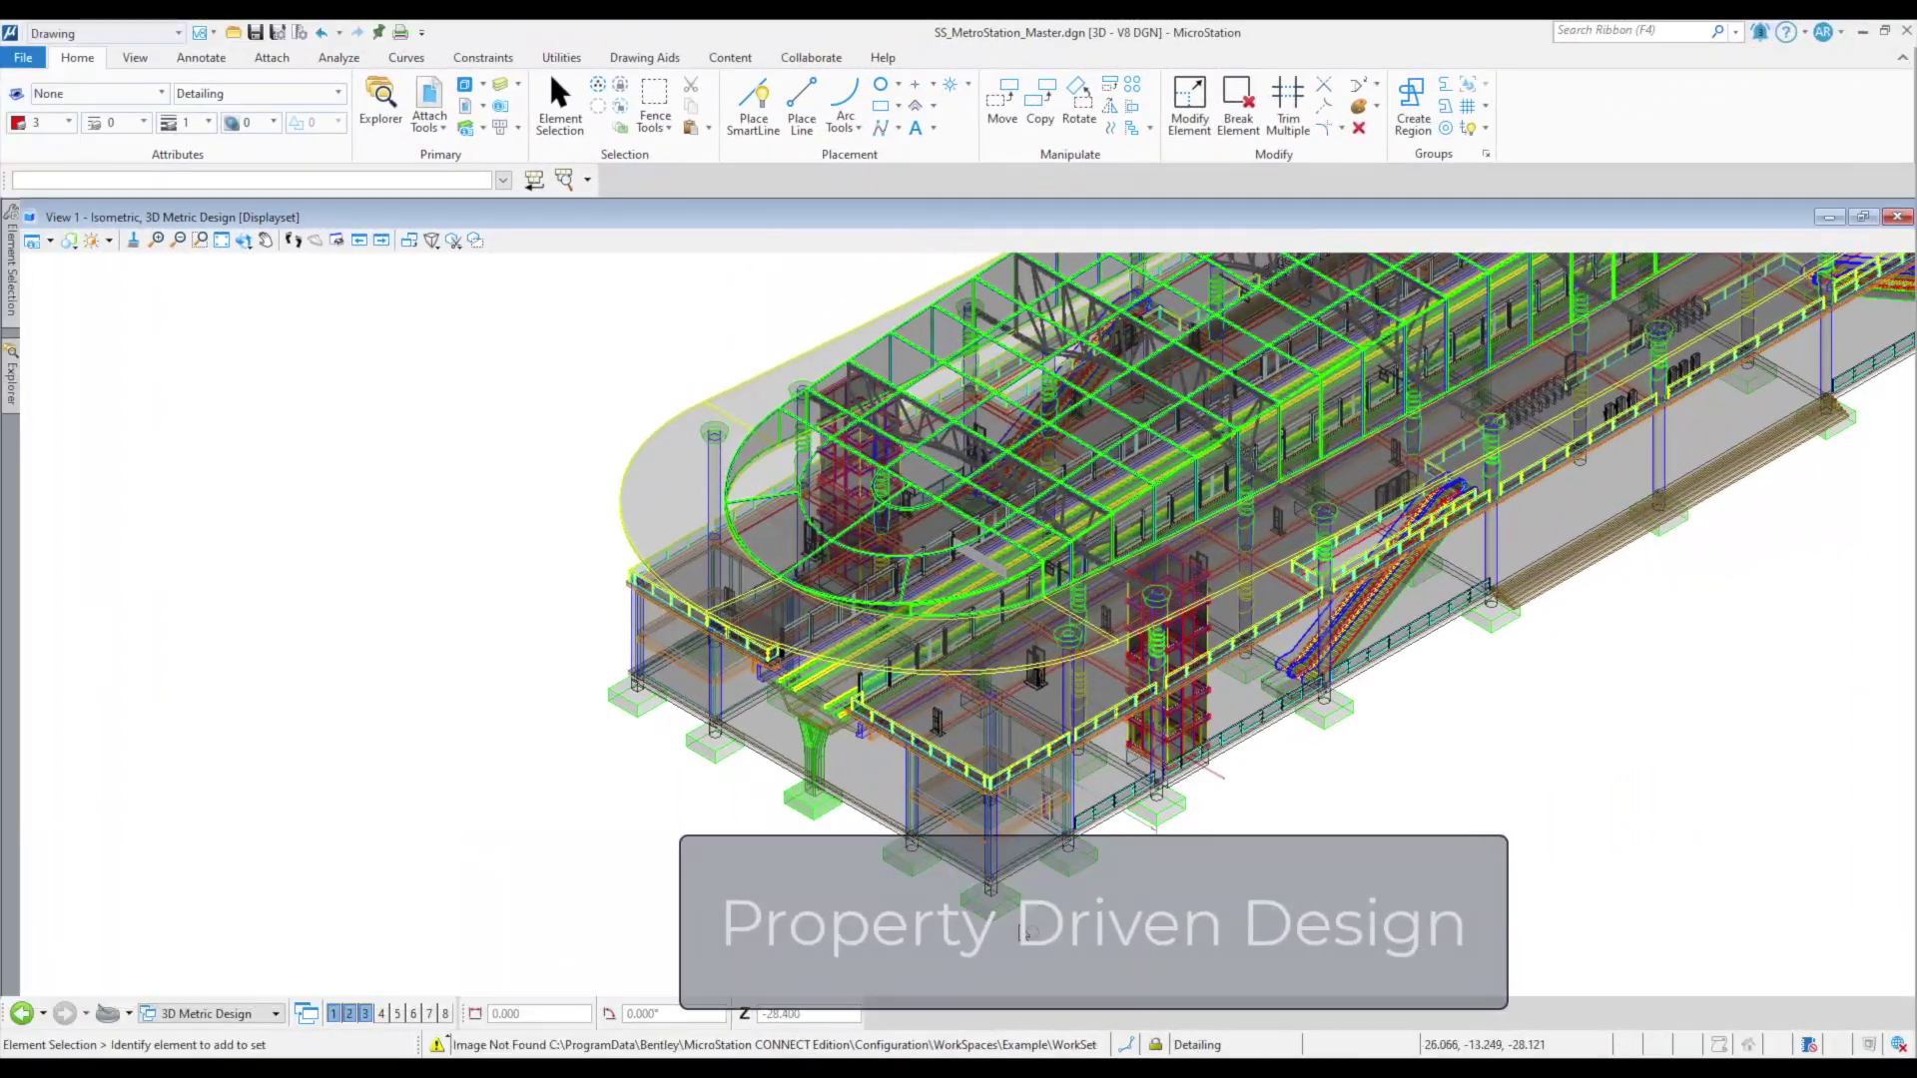
# View the footing's Foundation item and a column's Column item properties, then close Properties.
pyautogui.rightClick(1001, 916)
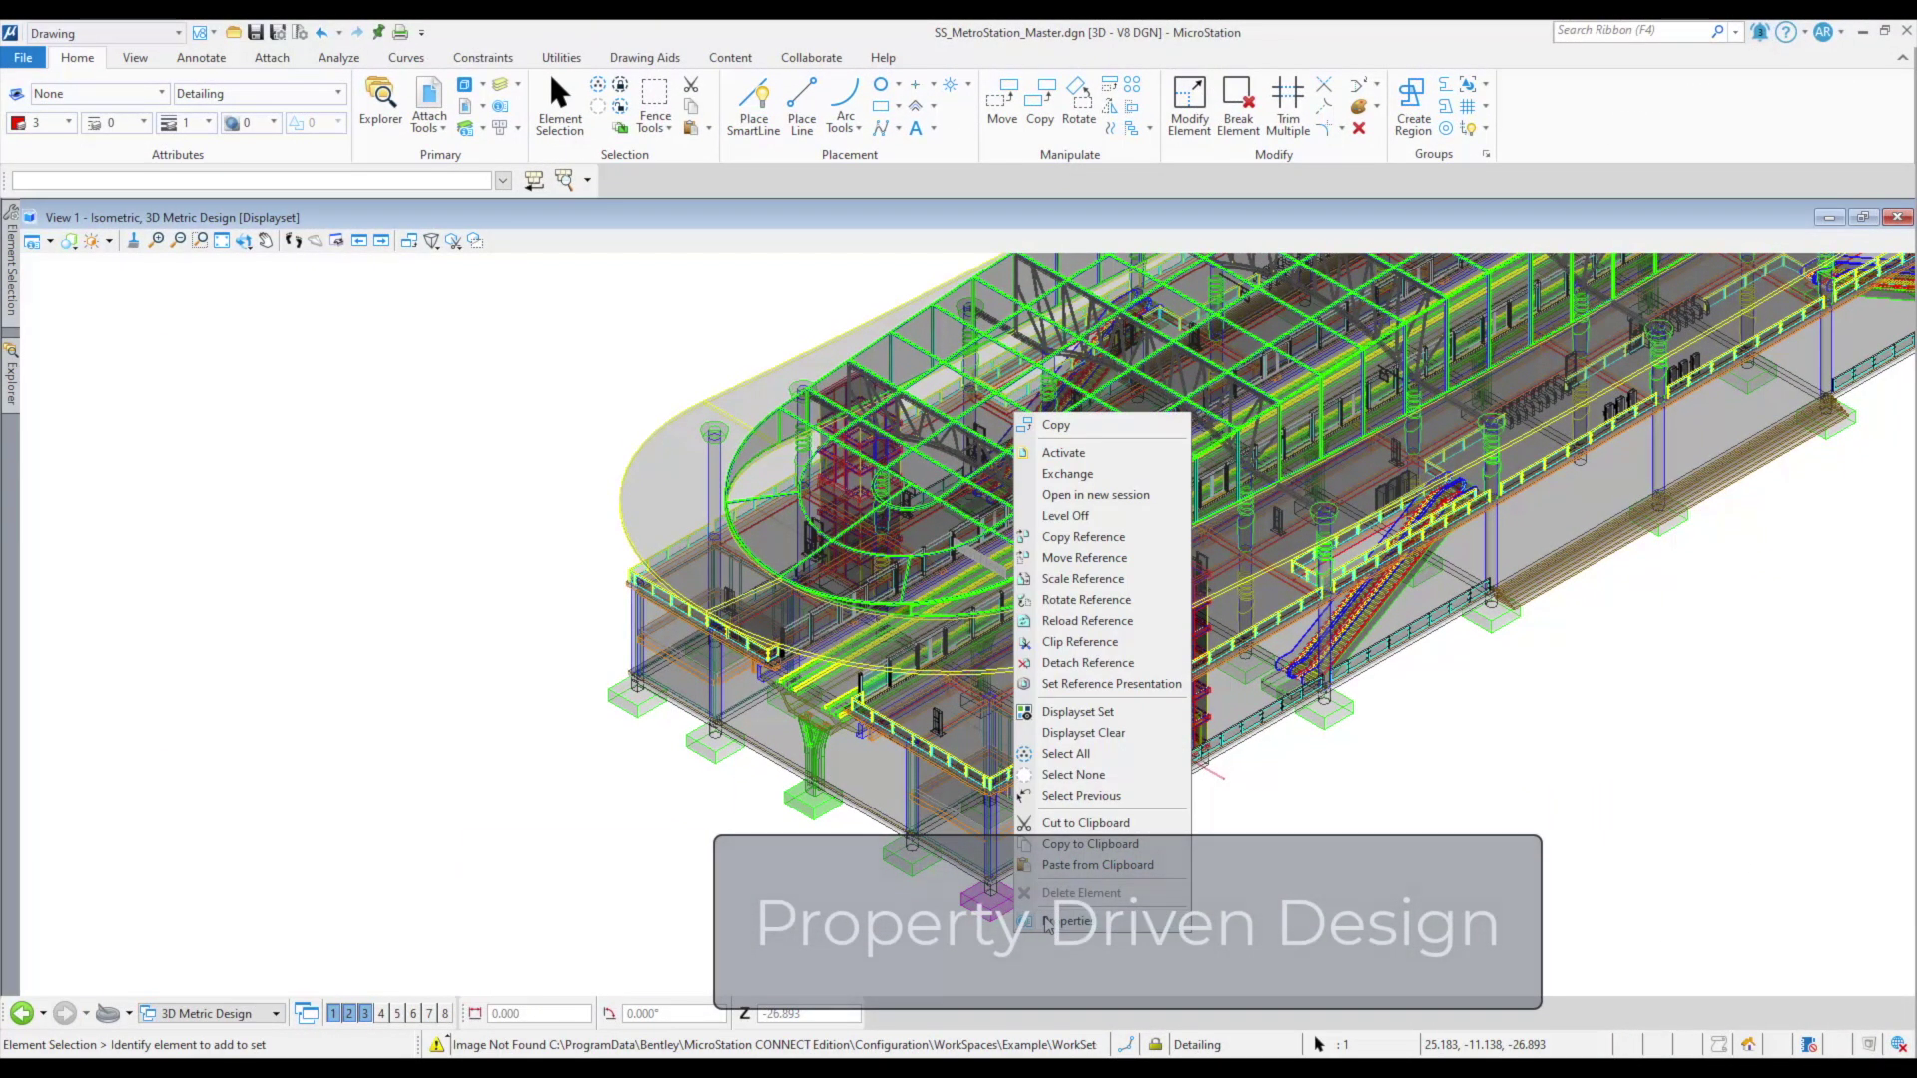
pyautogui.click(1059, 868)
pyautogui.click(1409, 222)
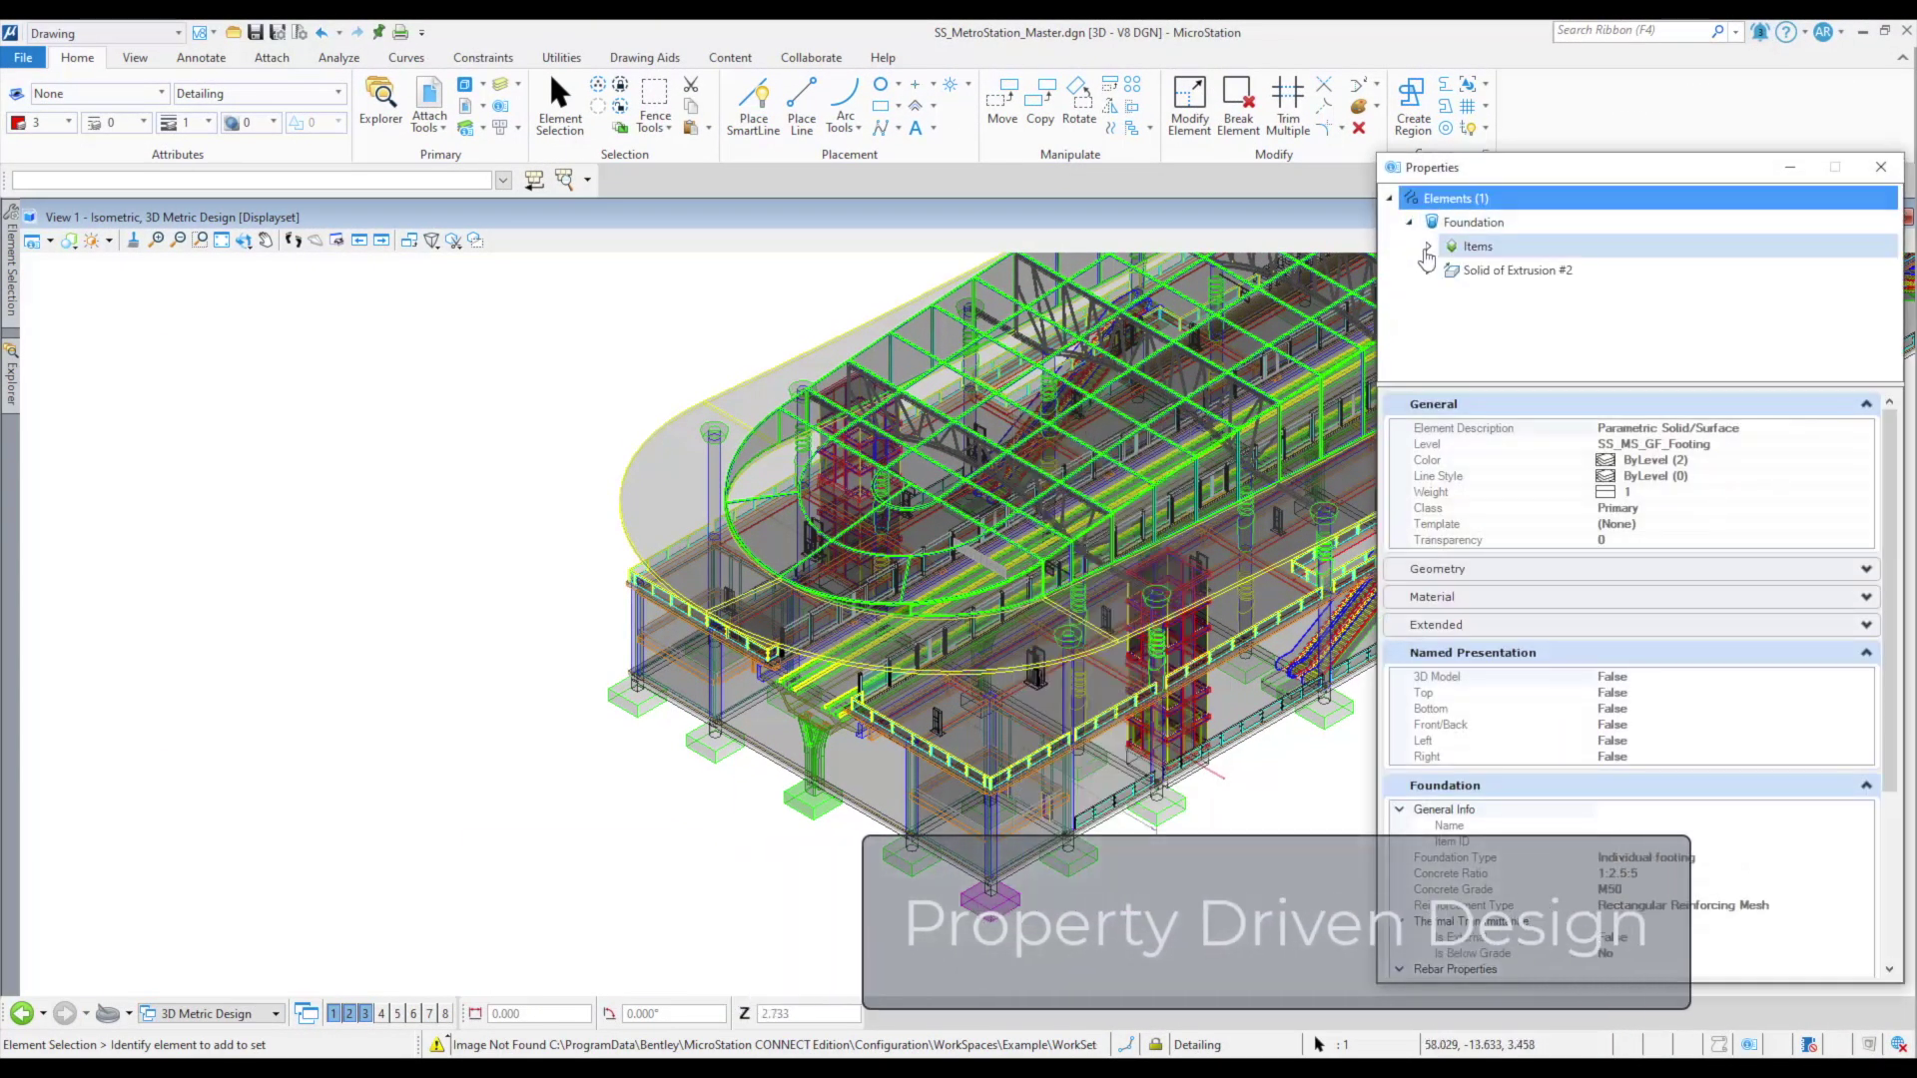
pyautogui.click(1428, 246)
pyautogui.click(1500, 270)
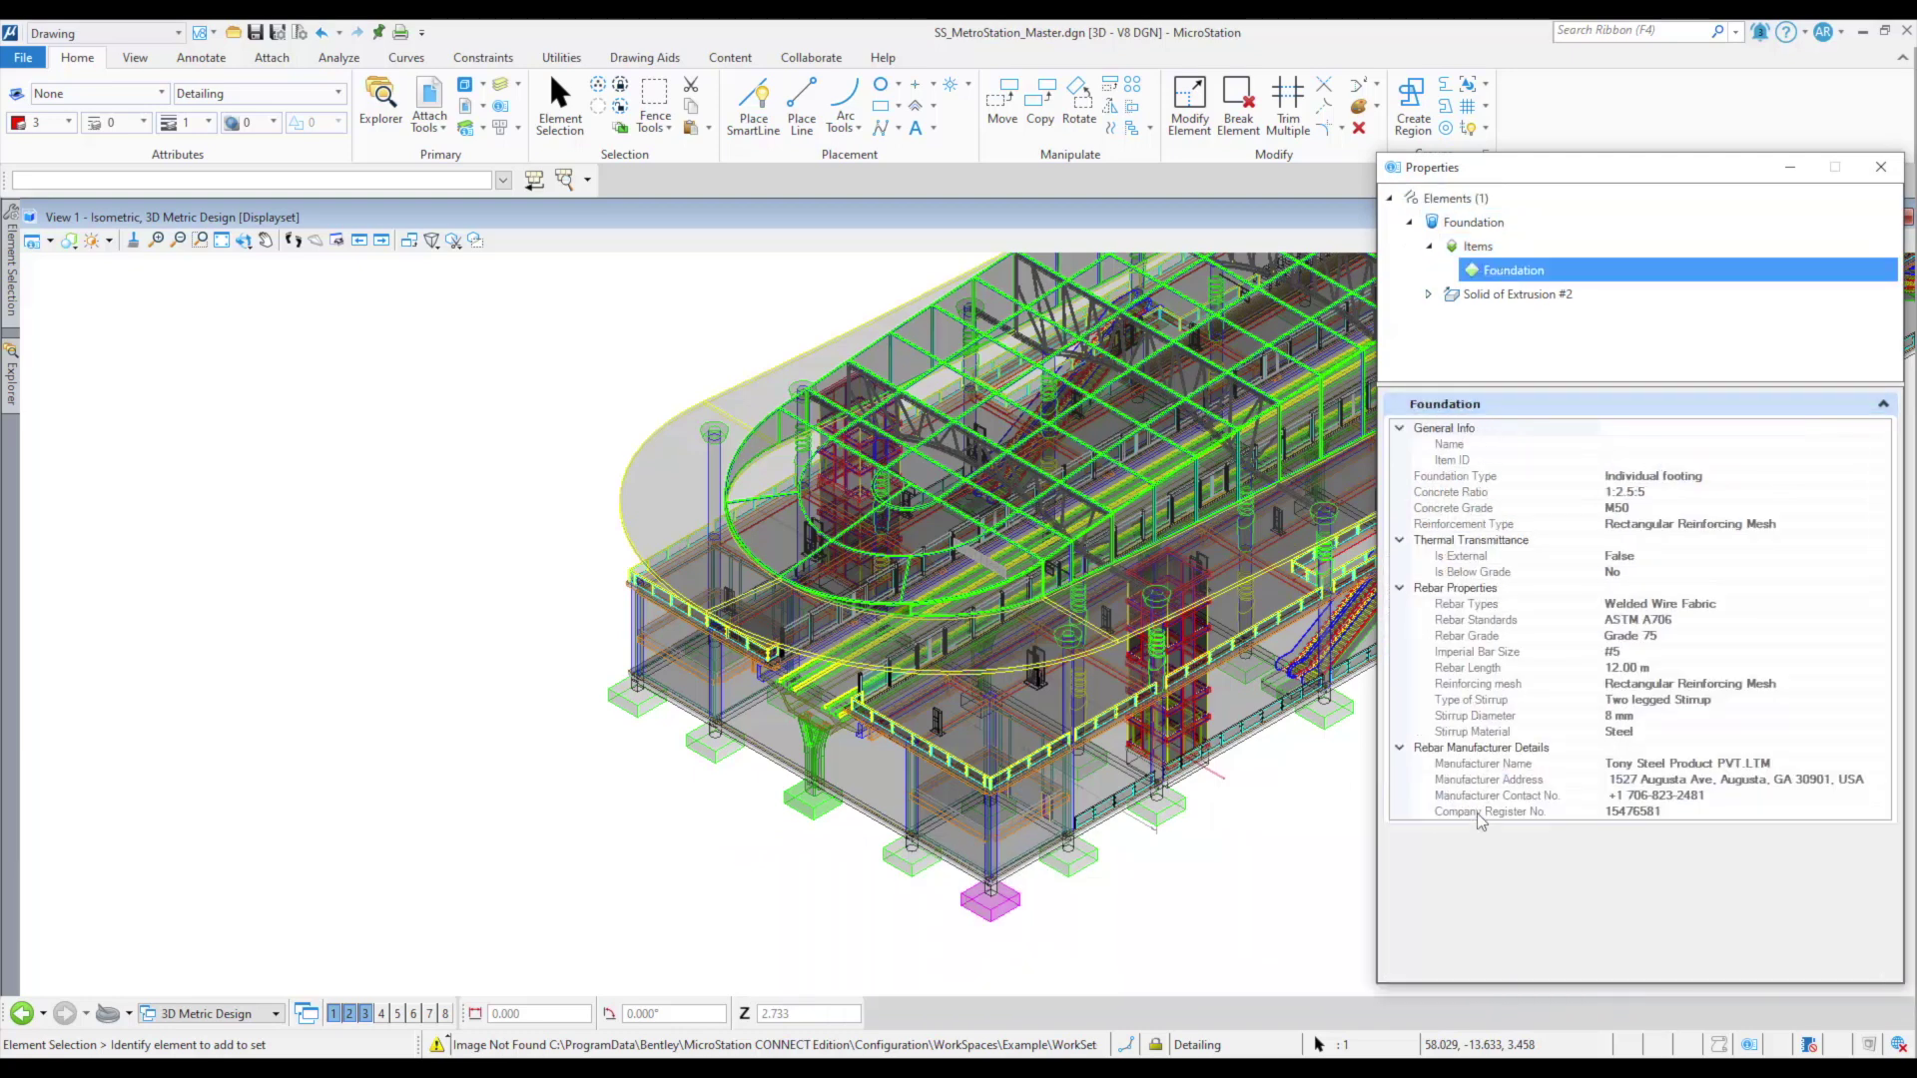
pyautogui.click(994, 864)
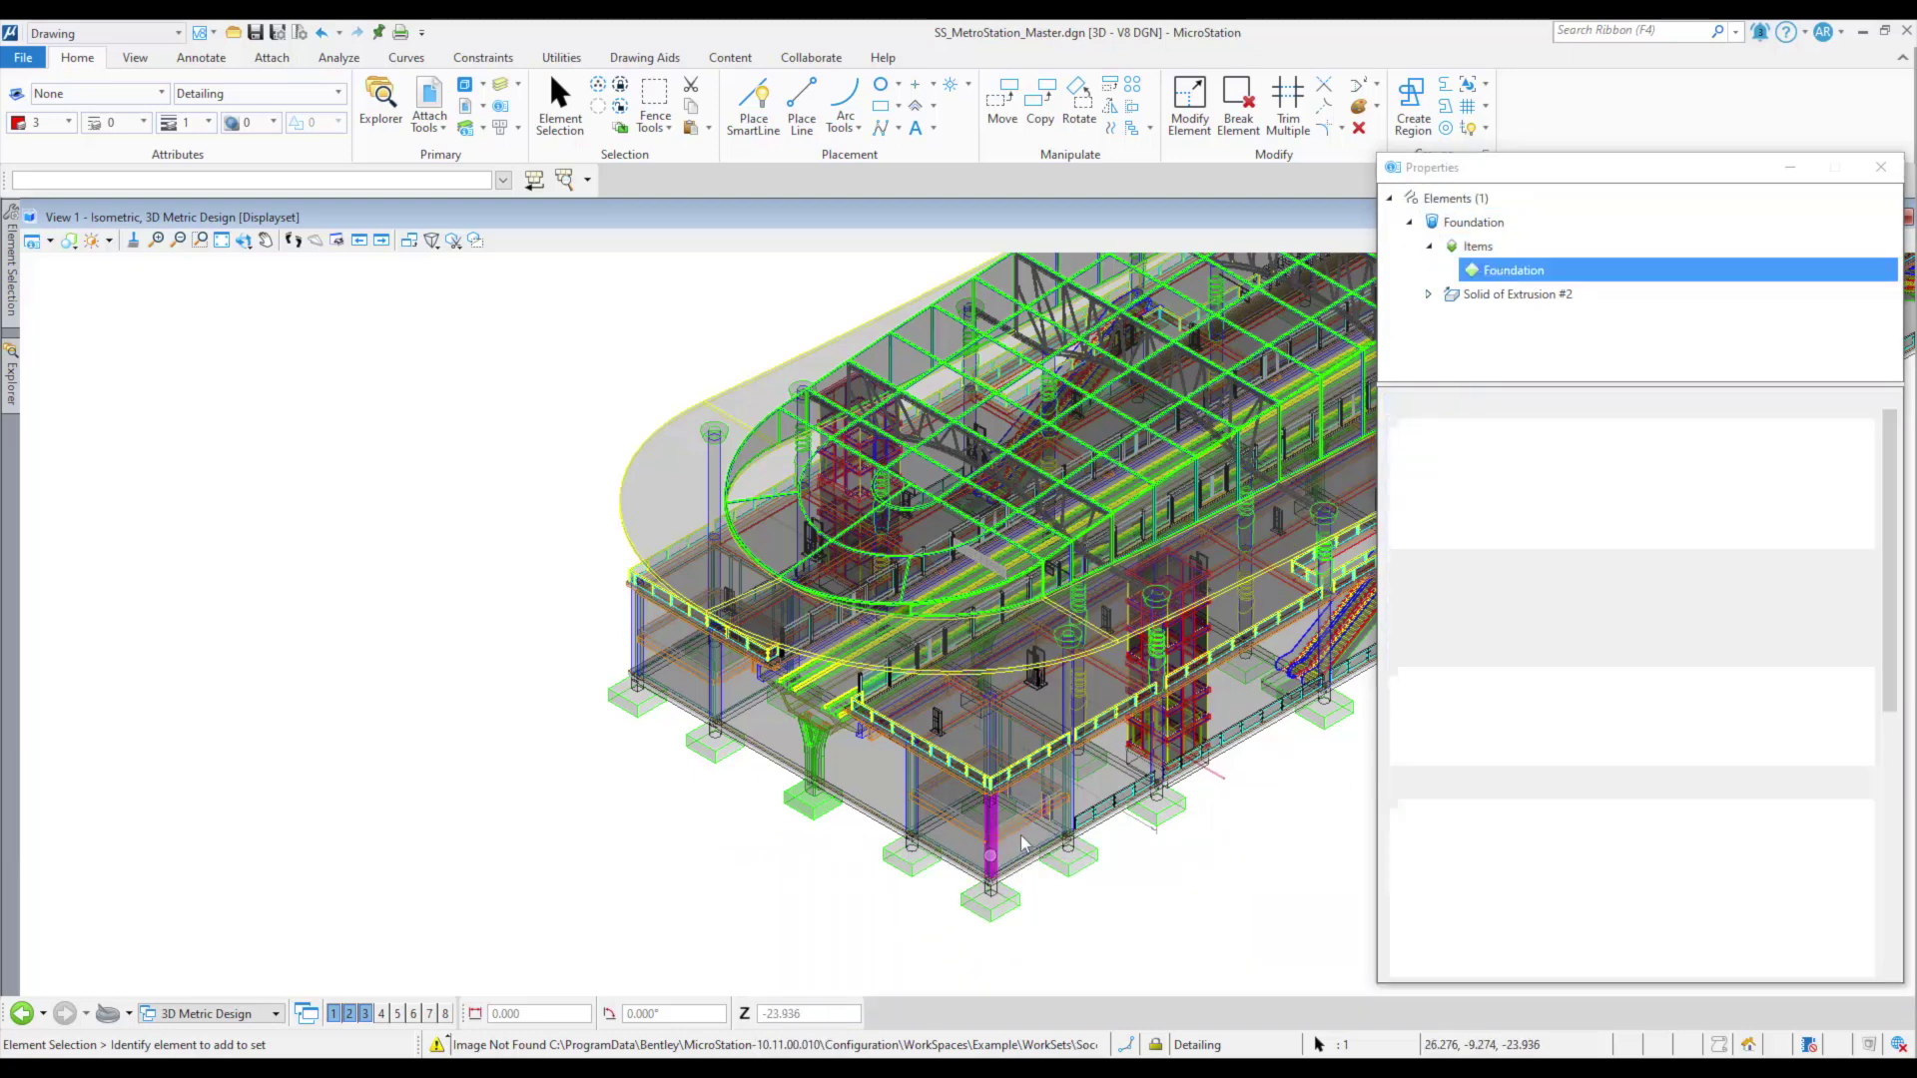
pyautogui.click(1429, 245)
pyautogui.click(1491, 270)
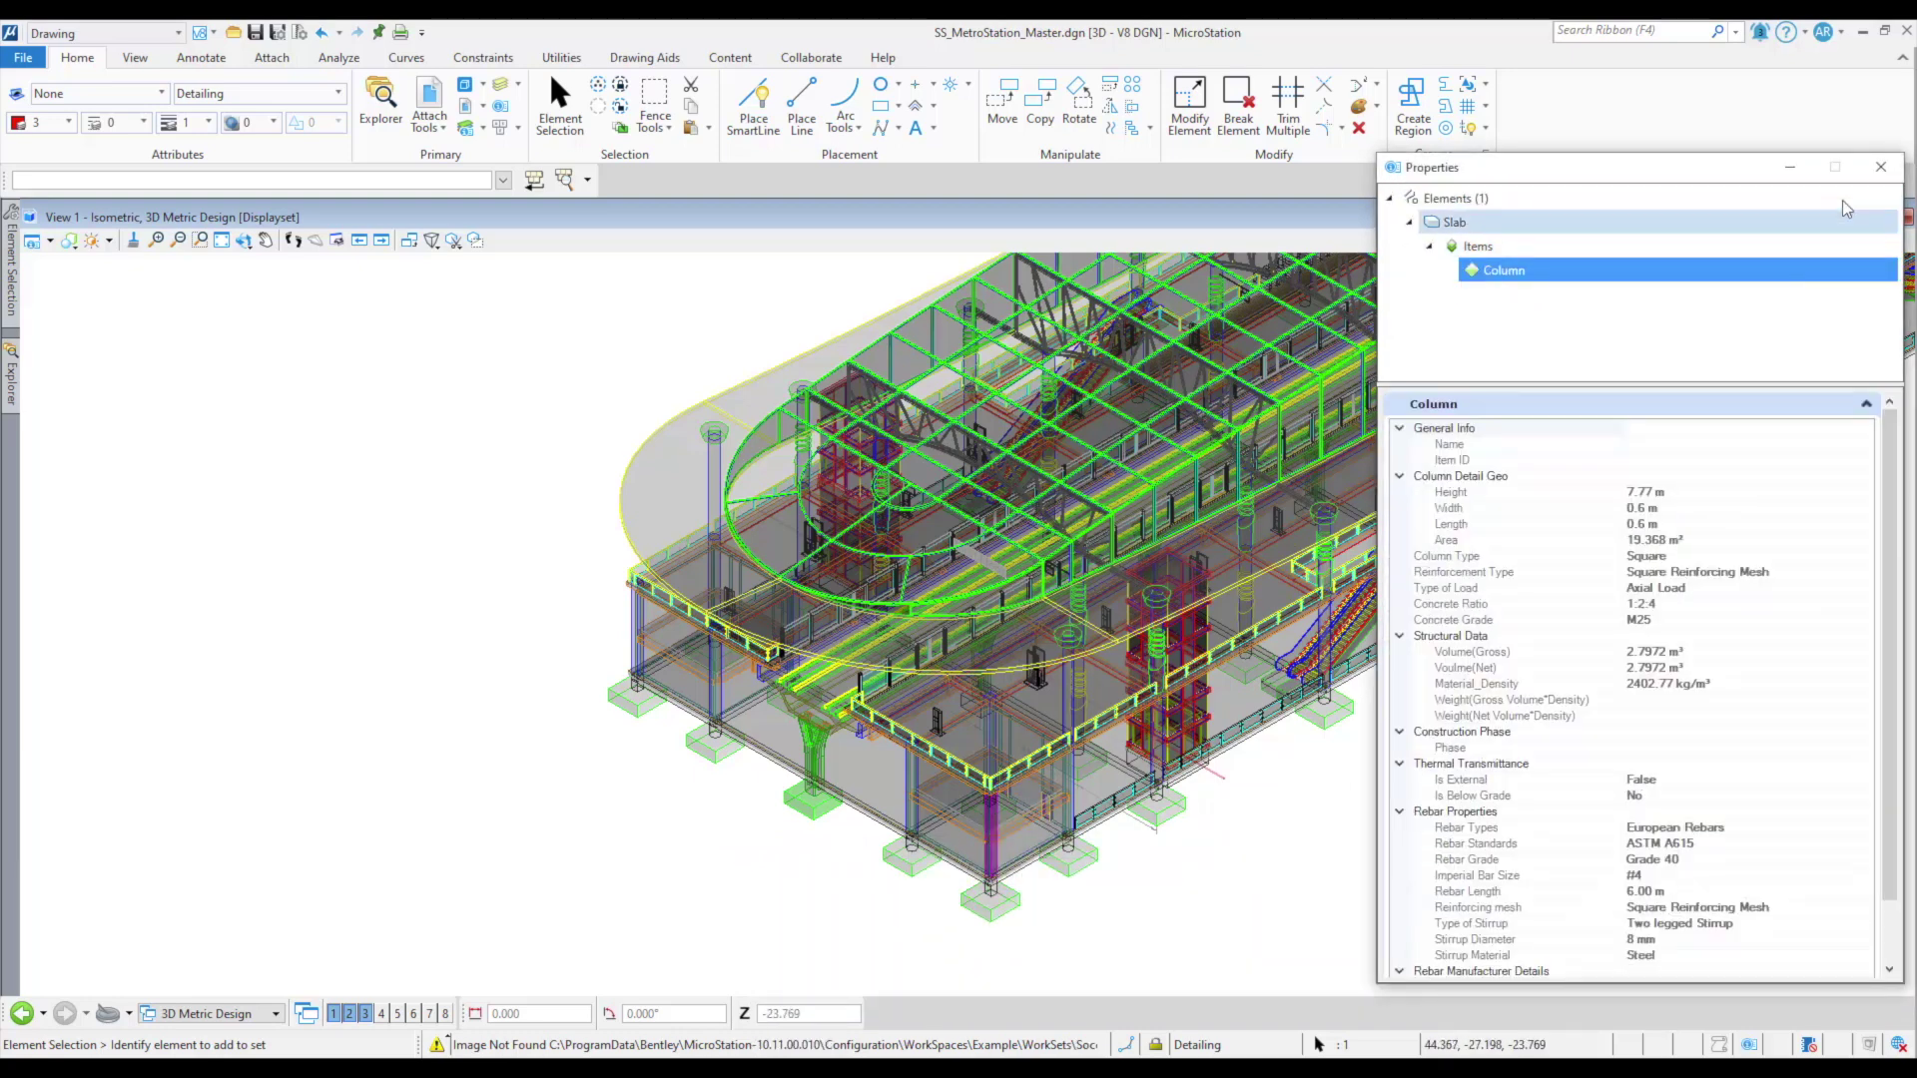
pyautogui.click(1881, 167)
# Isolate the Circular Column, Column, then Wall item types from the Explorer Items list.
pyautogui.click(11, 384)
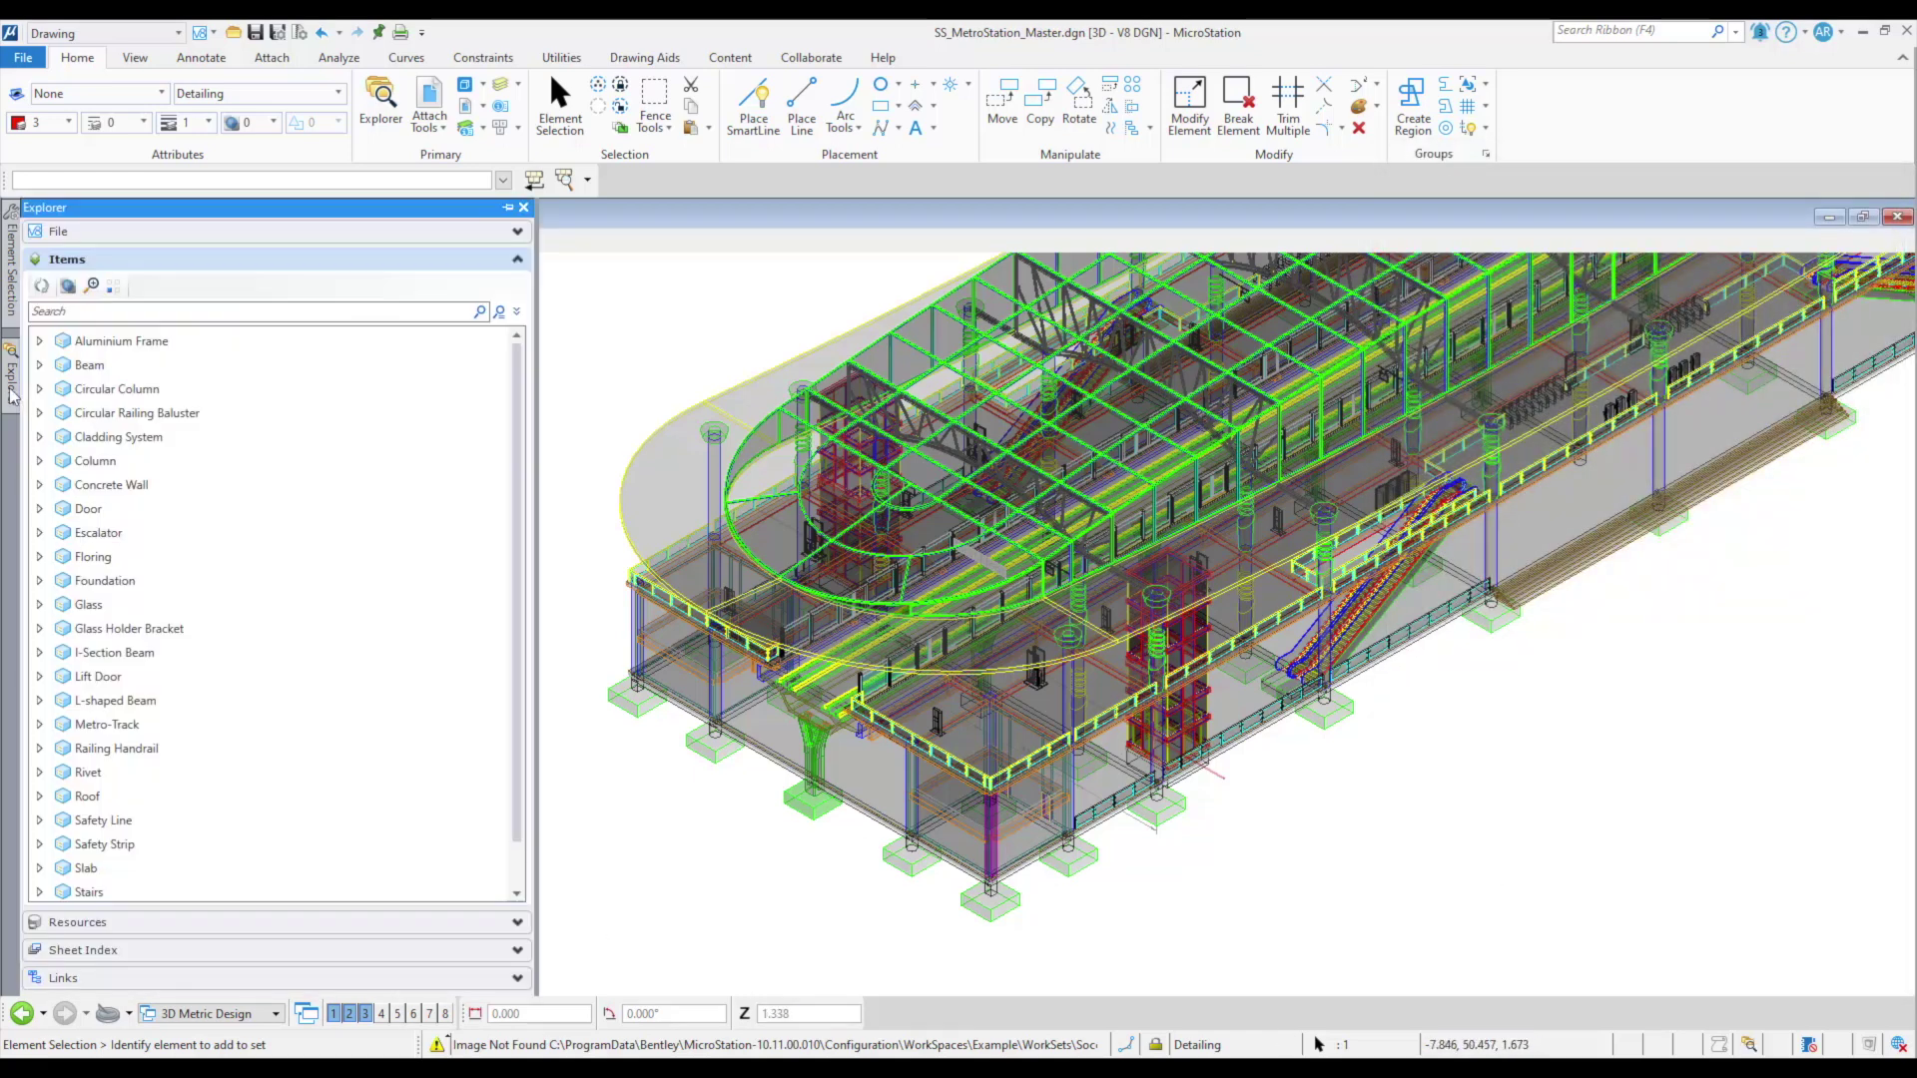
pyautogui.click(87, 389)
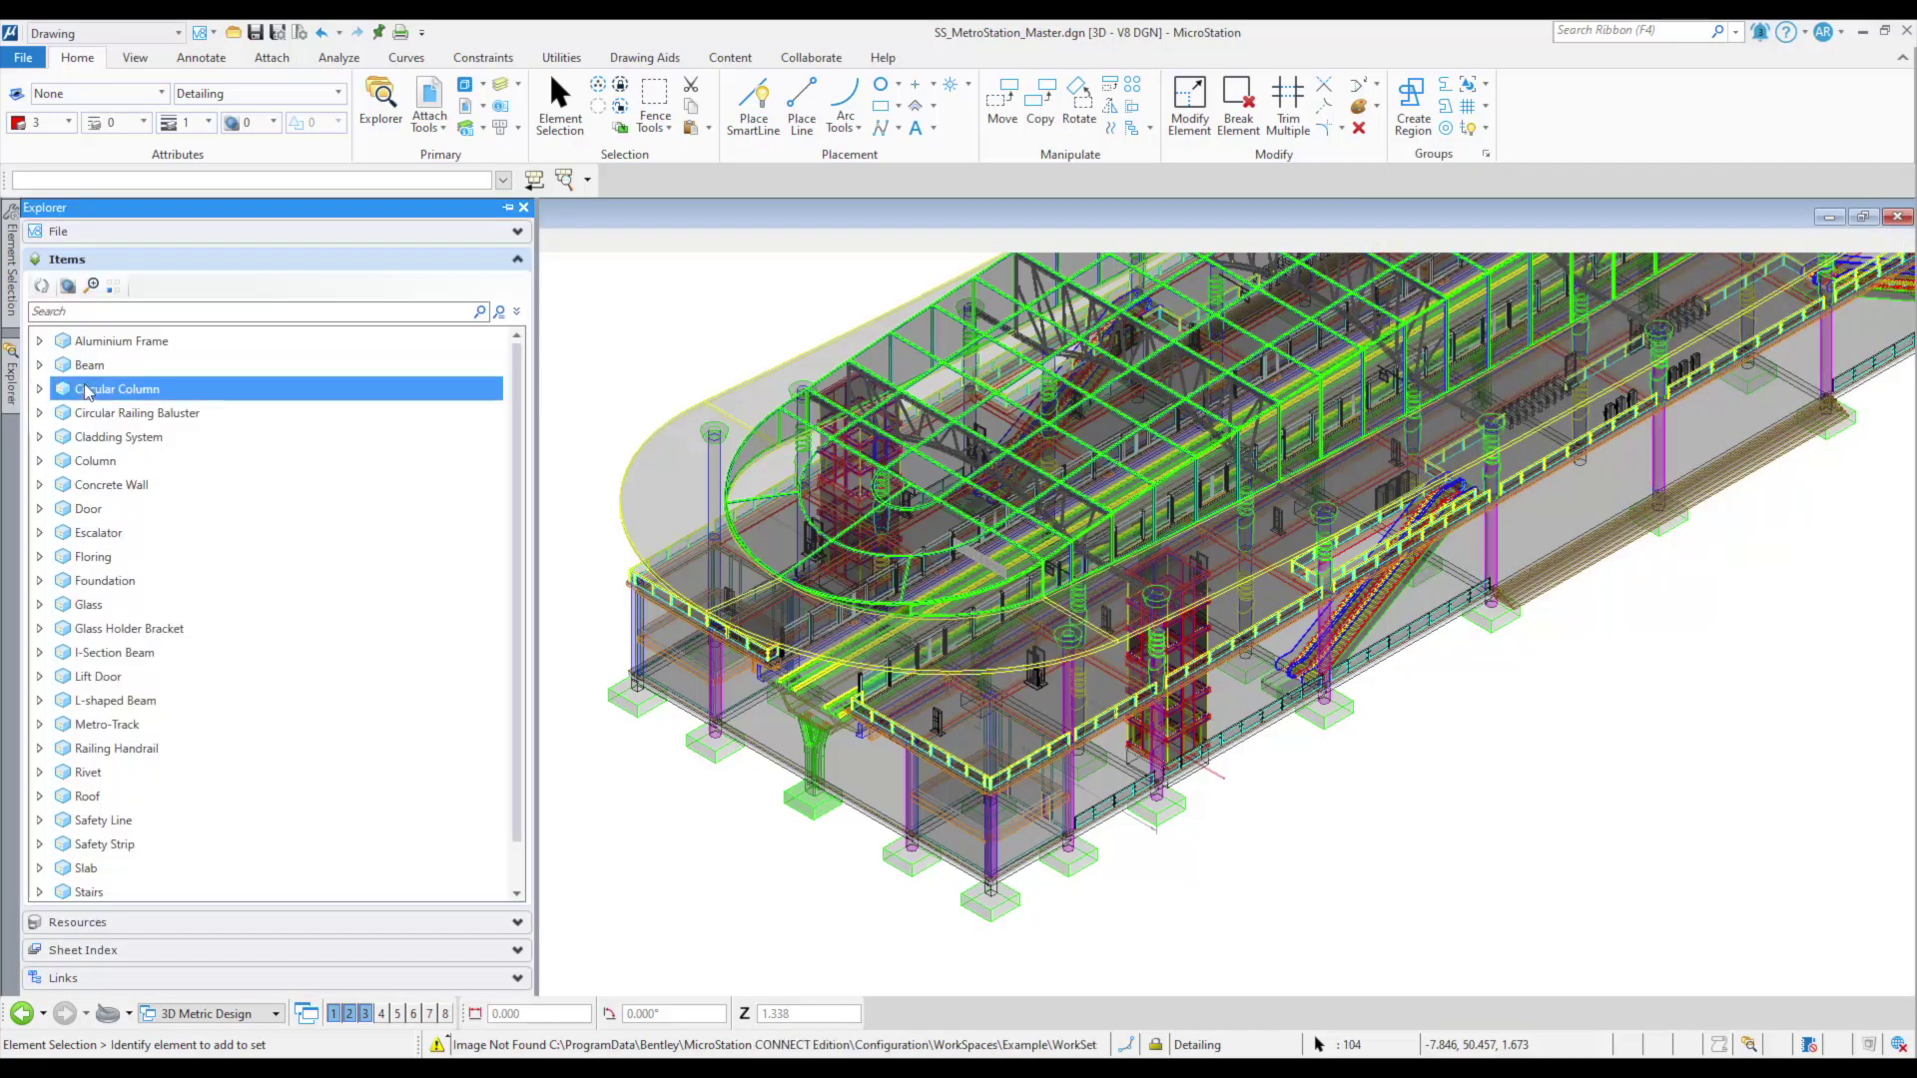
pyautogui.click(67, 287)
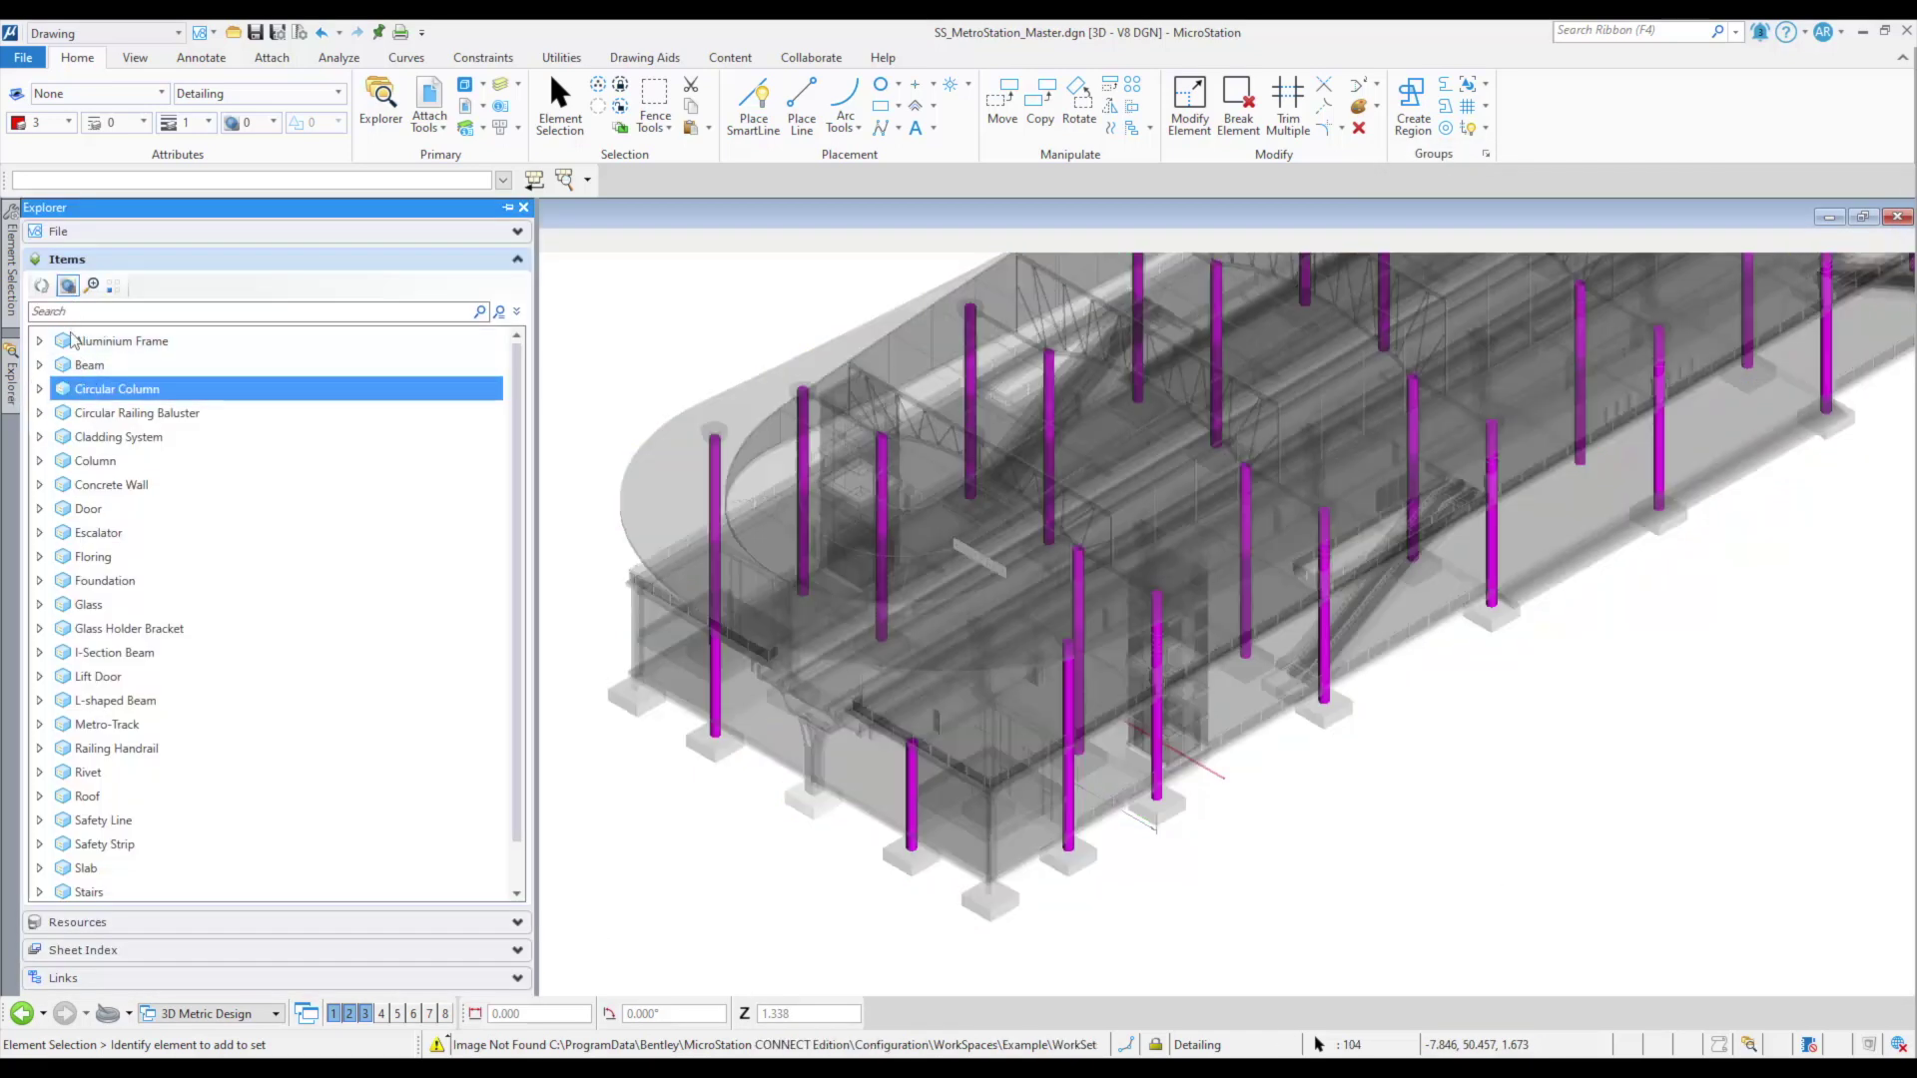
pyautogui.click(88, 461)
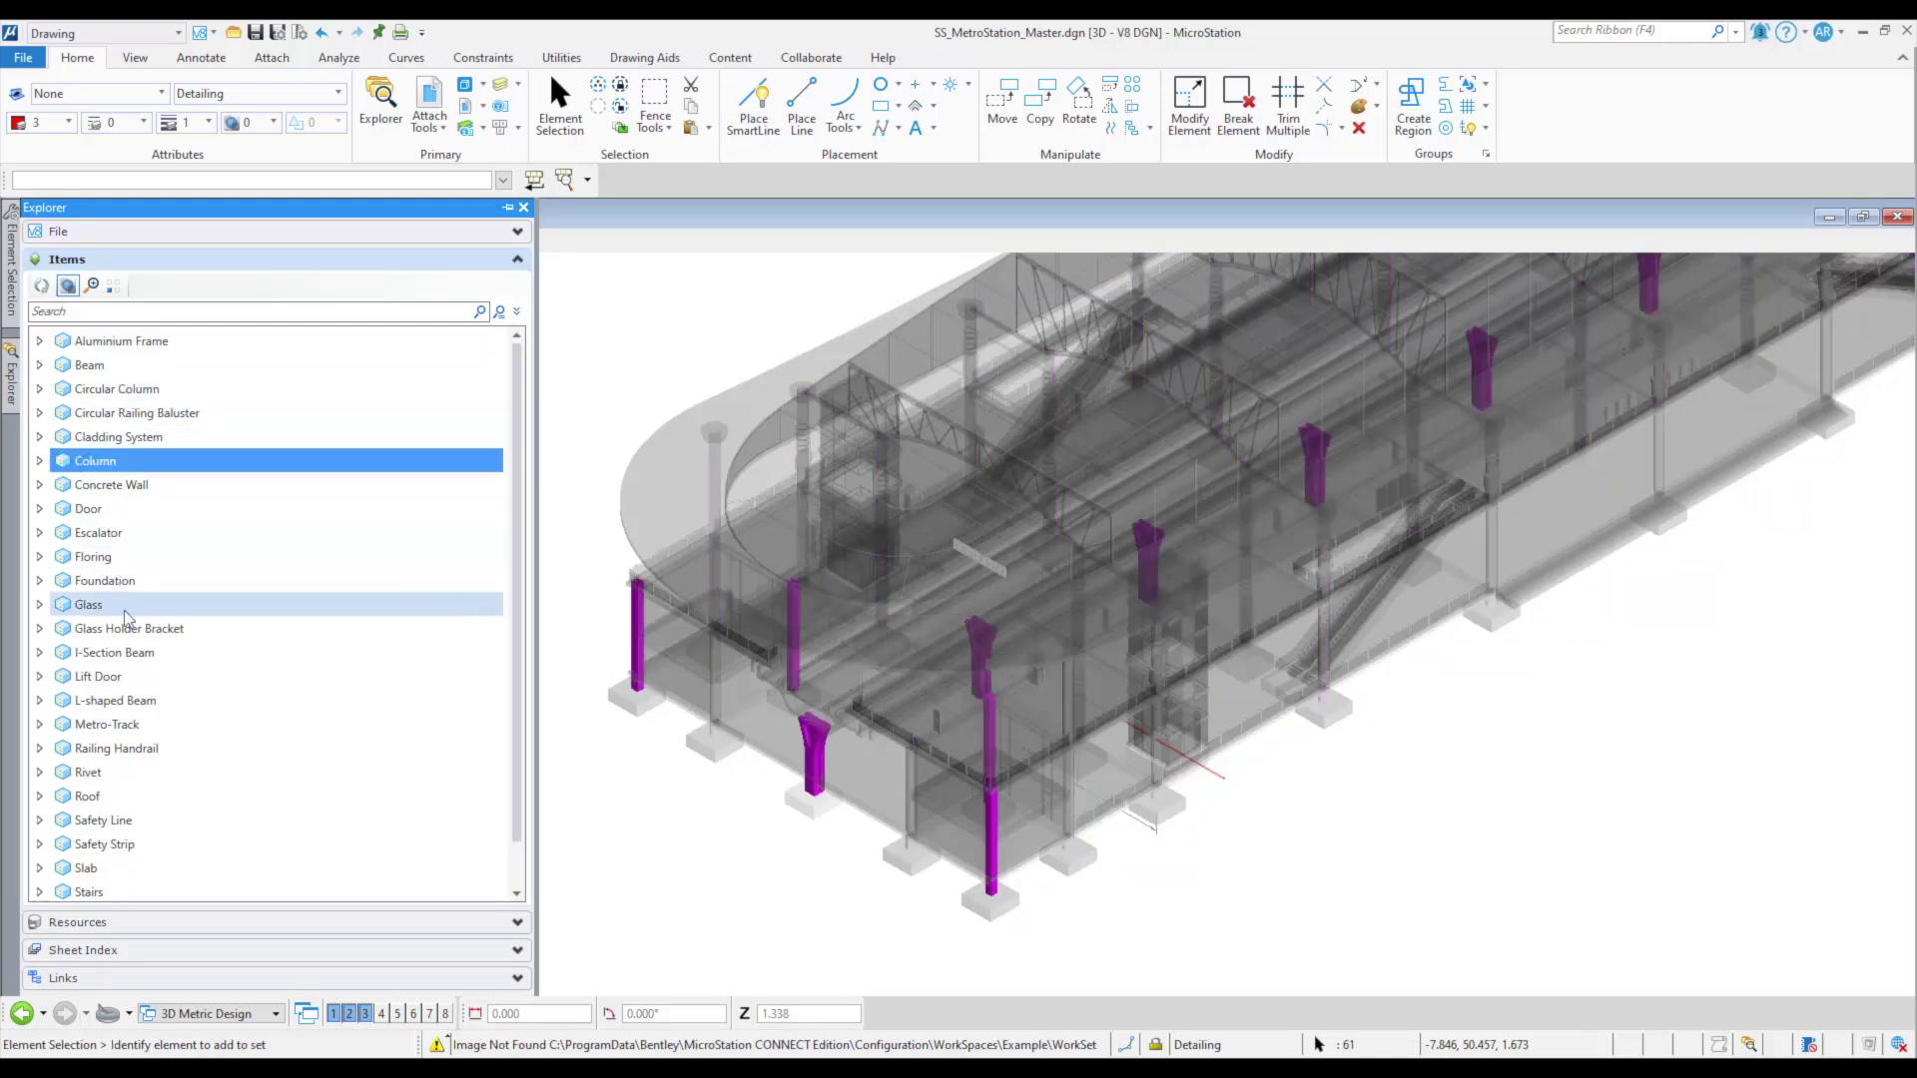
pyautogui.scroll(-1, 110, 629)
pyautogui.click(112, 889)
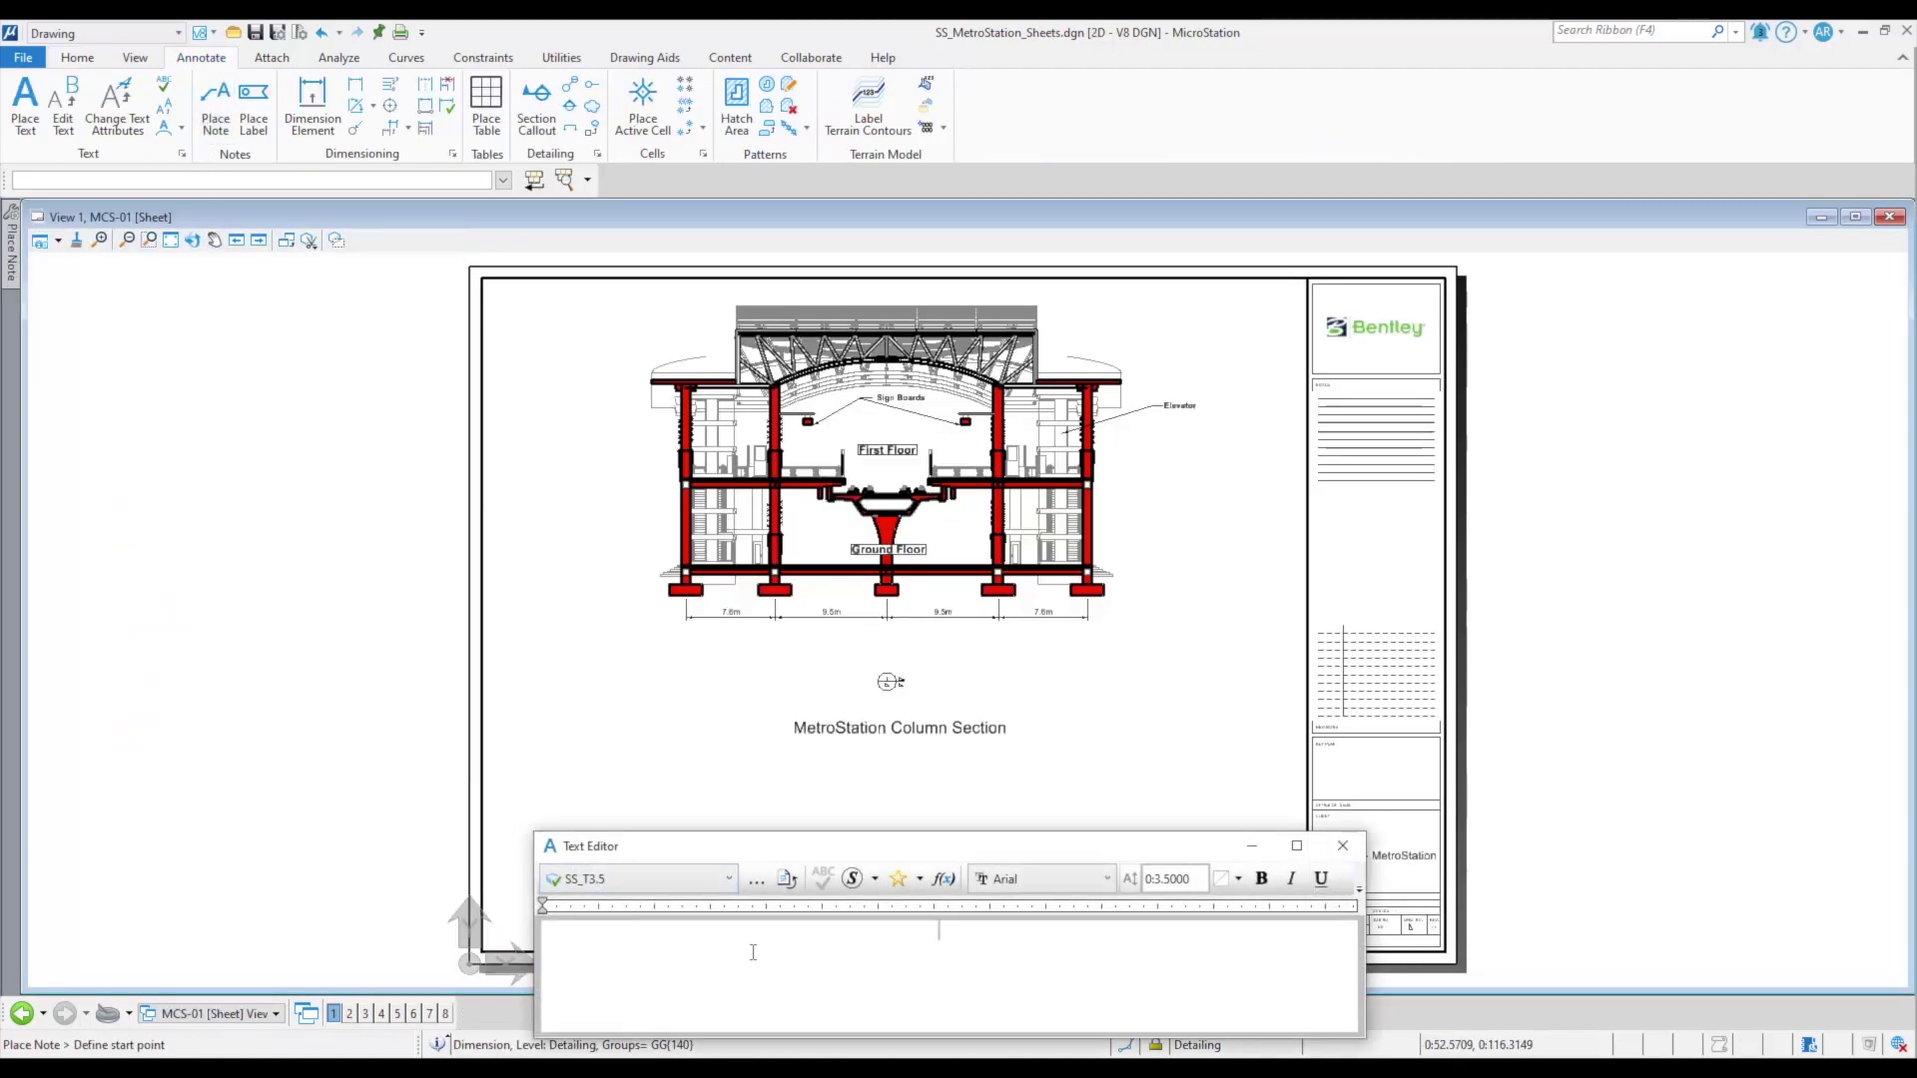
# Place two Column Information leader notes on columns beside the section.
pyautogui.click(921, 884)
pyautogui.click(974, 671)
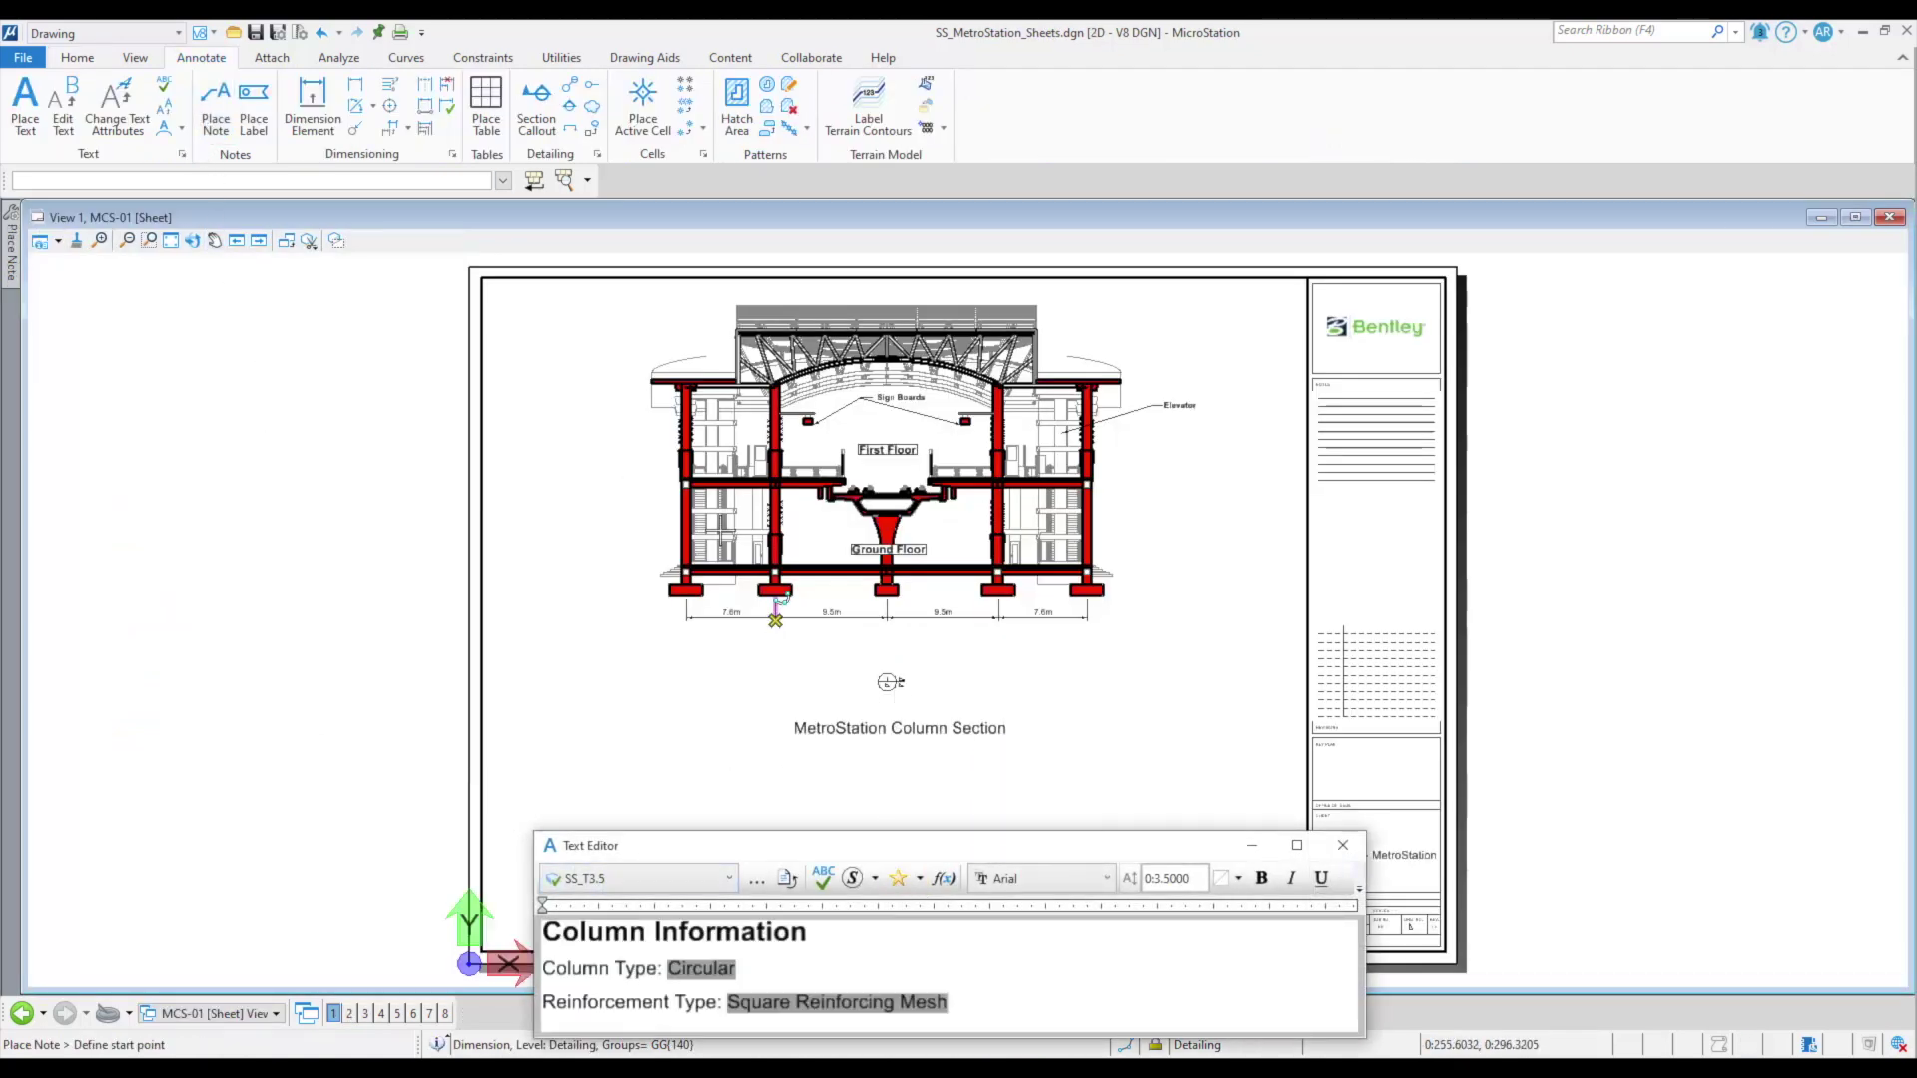
pyautogui.scroll(2, 588, 327)
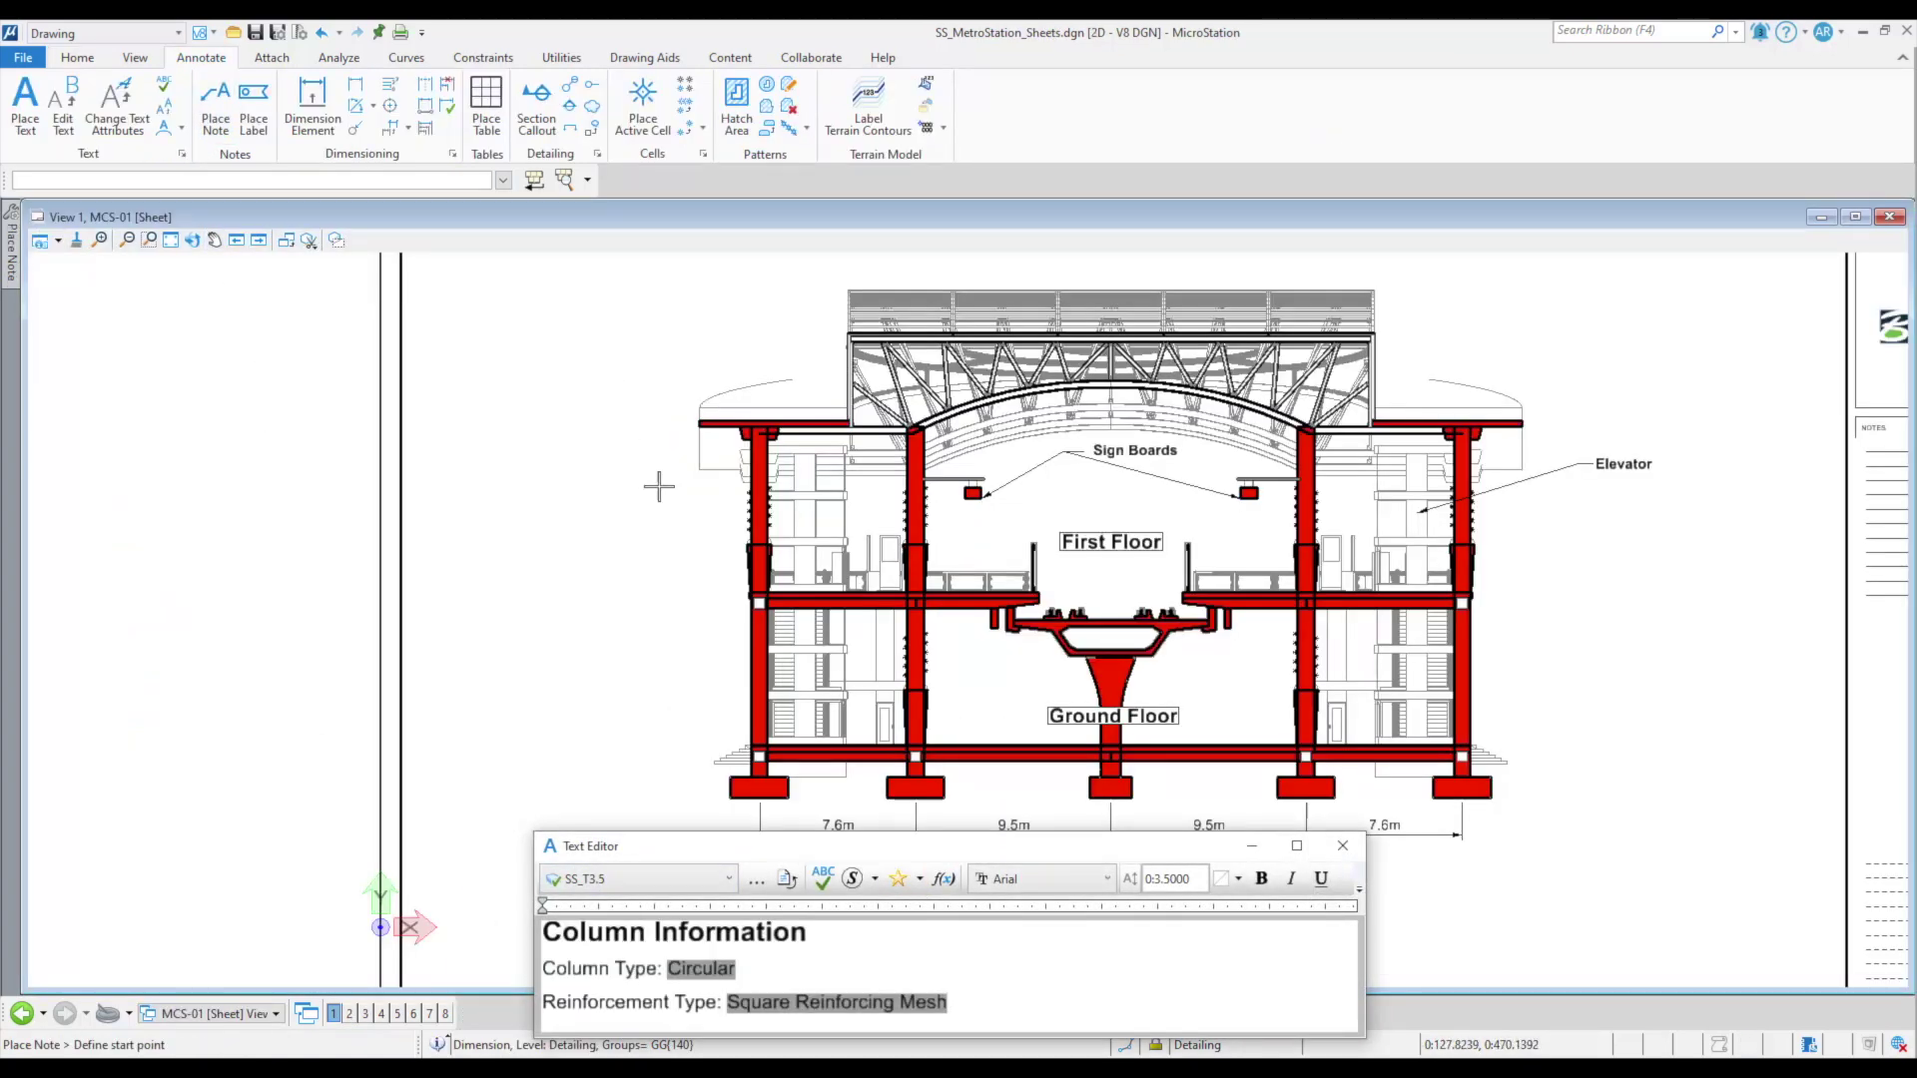
pyautogui.click(751, 499)
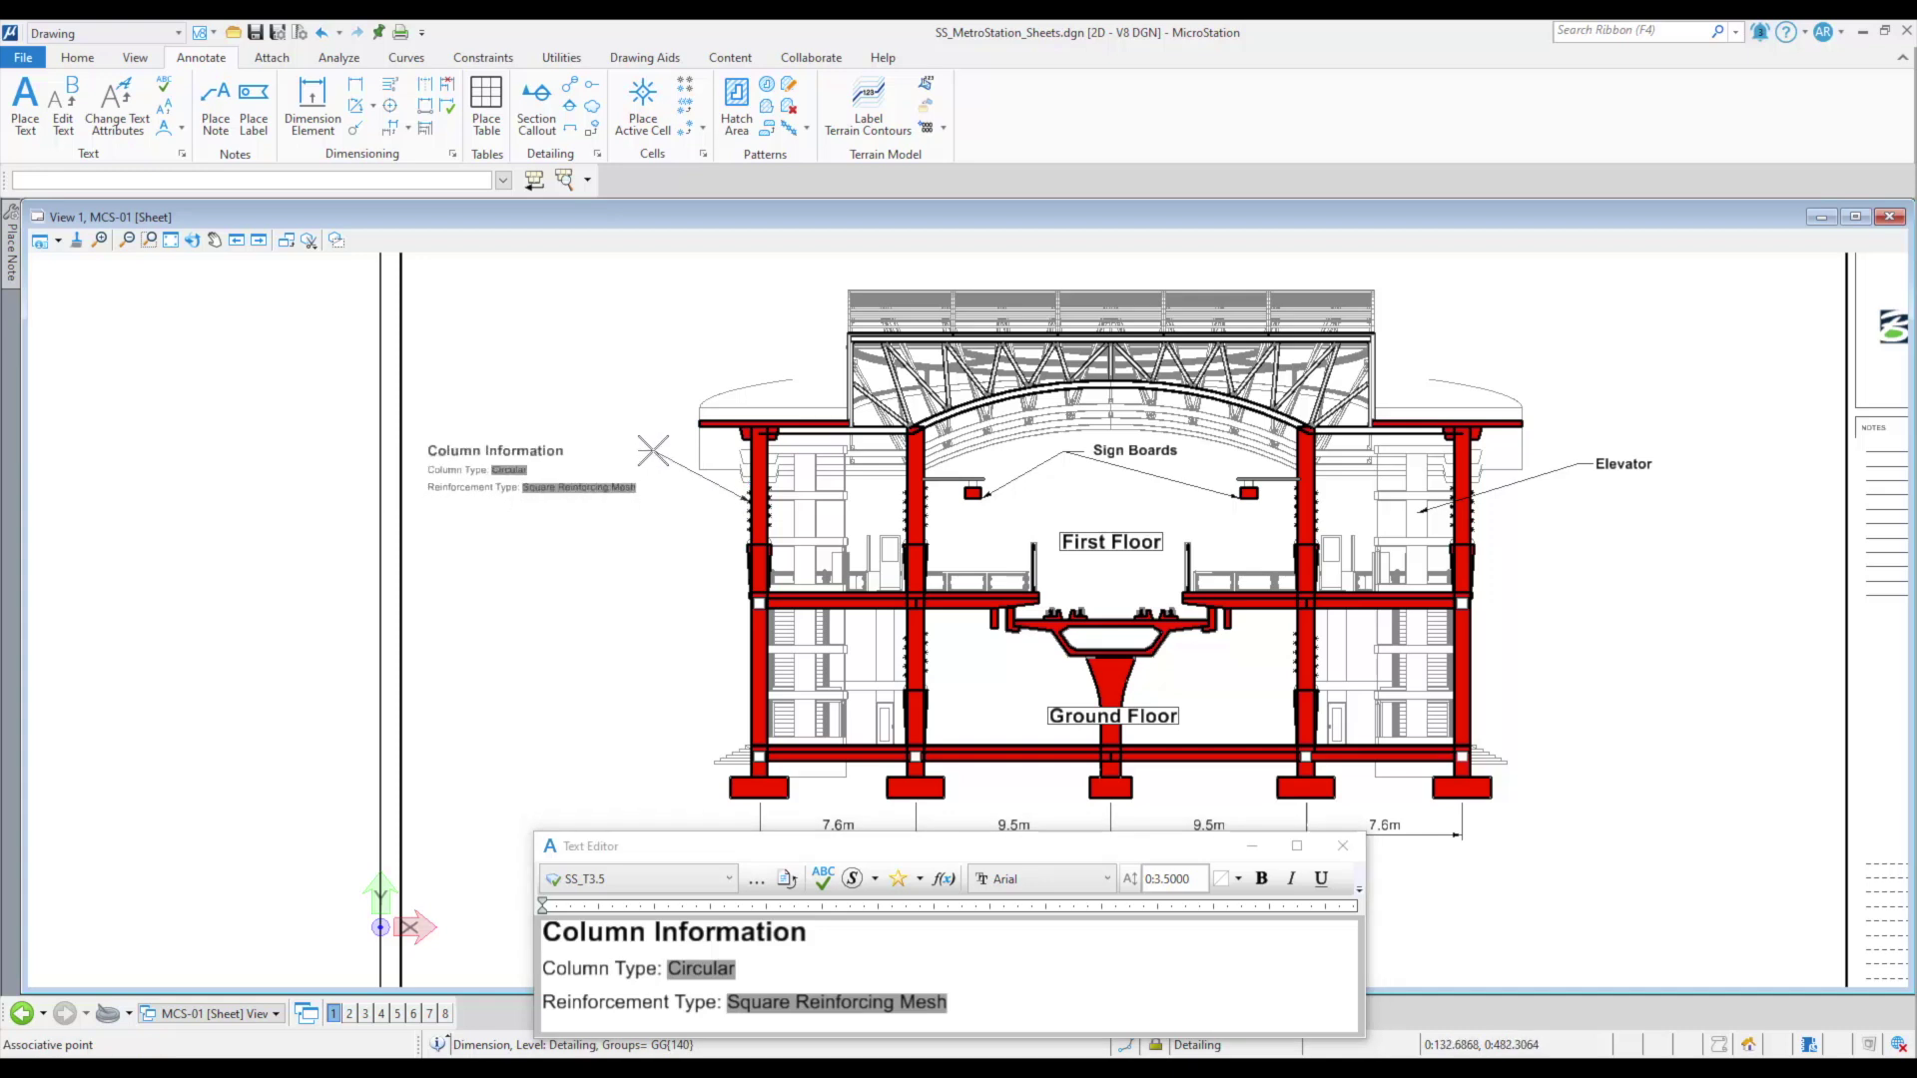
pyautogui.click(653, 450)
pyautogui.click(1080, 678)
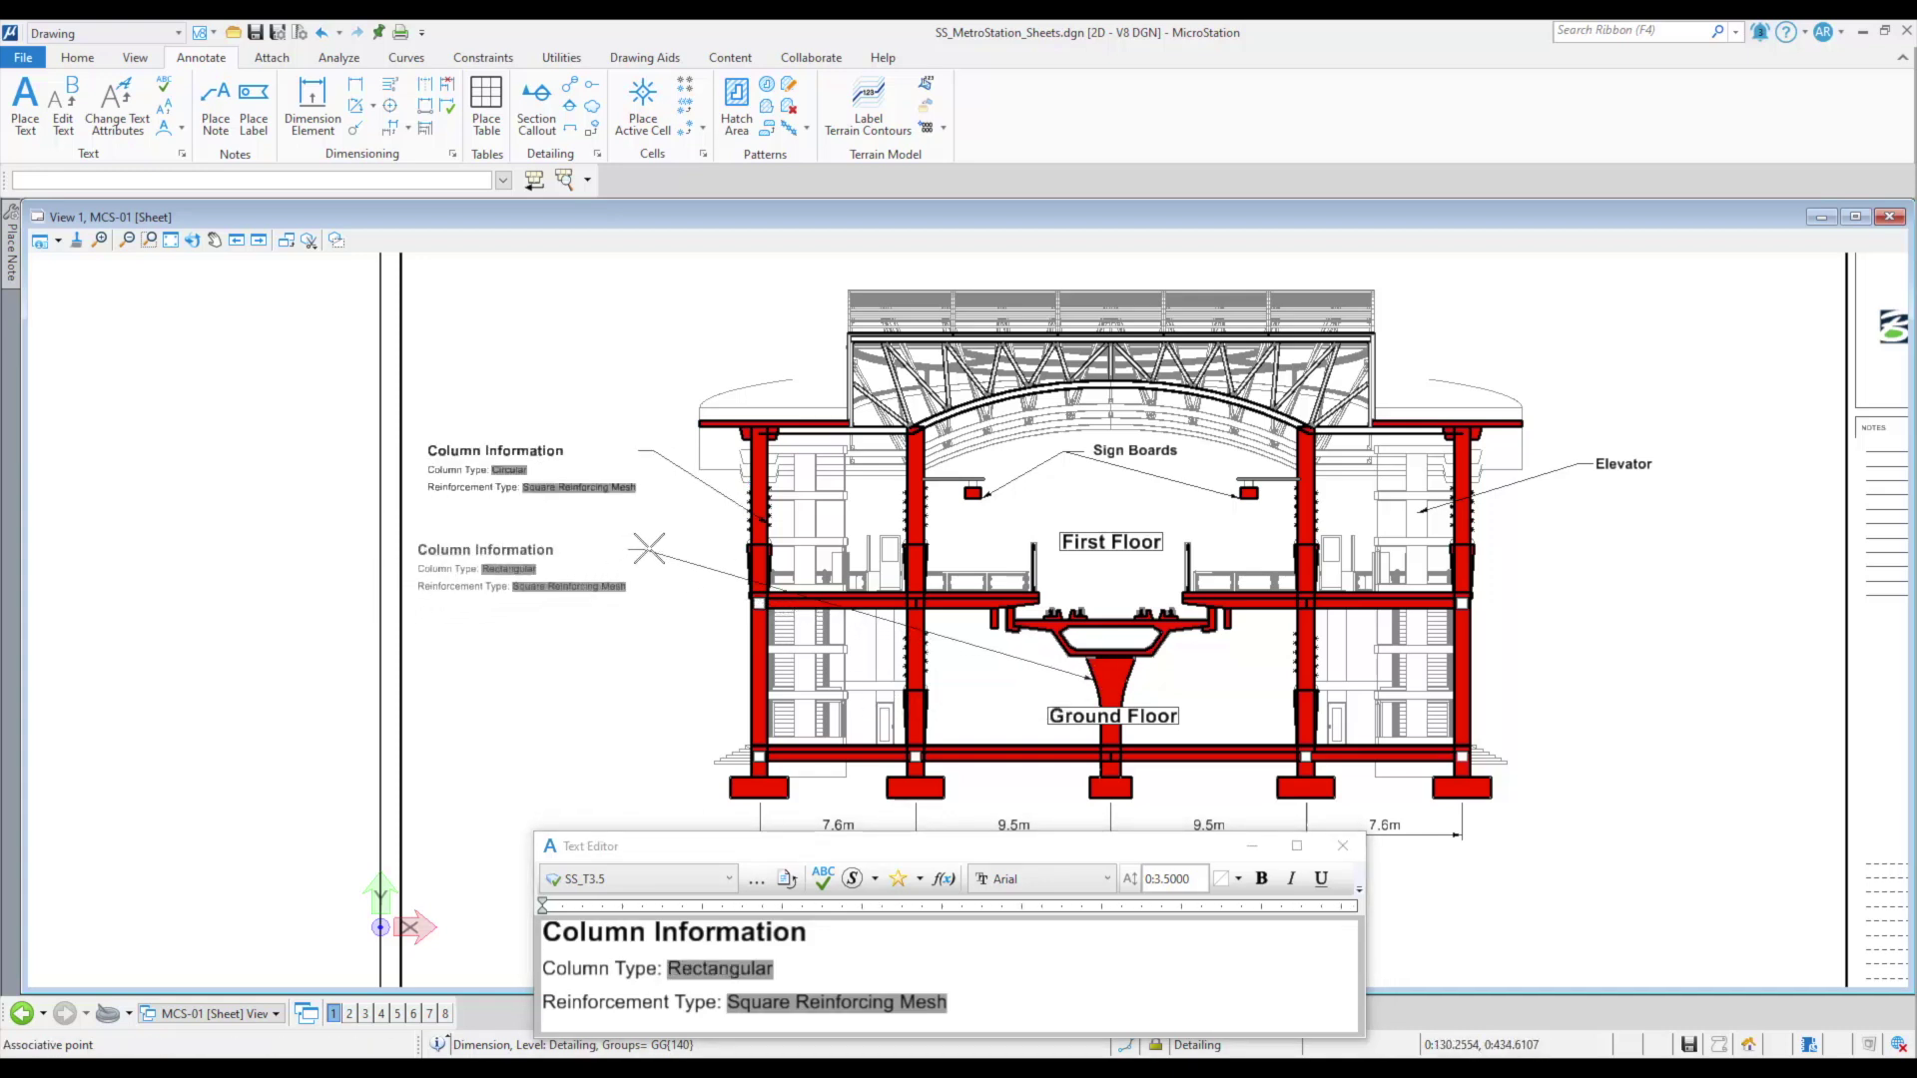
pyautogui.click(654, 547)
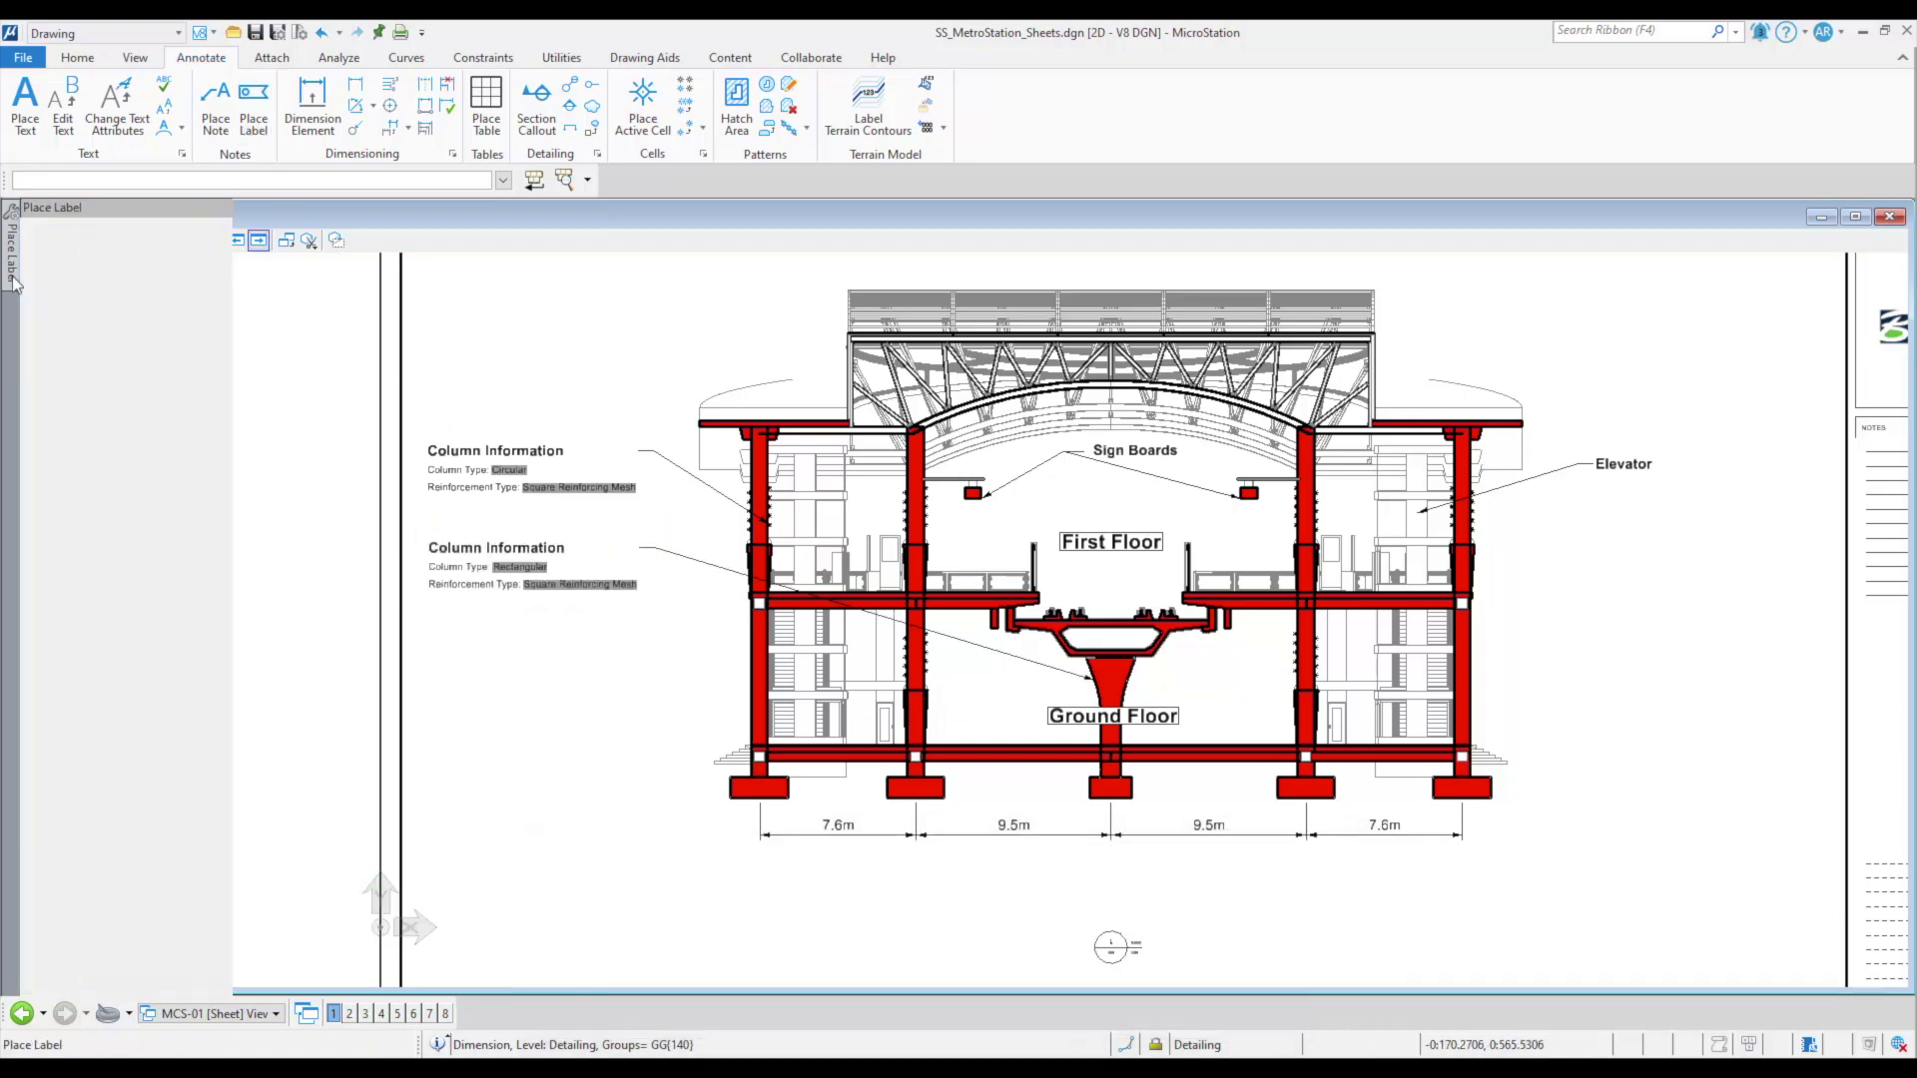
# Attach a boxed Column Information label to a column.
pyautogui.click(203, 386)
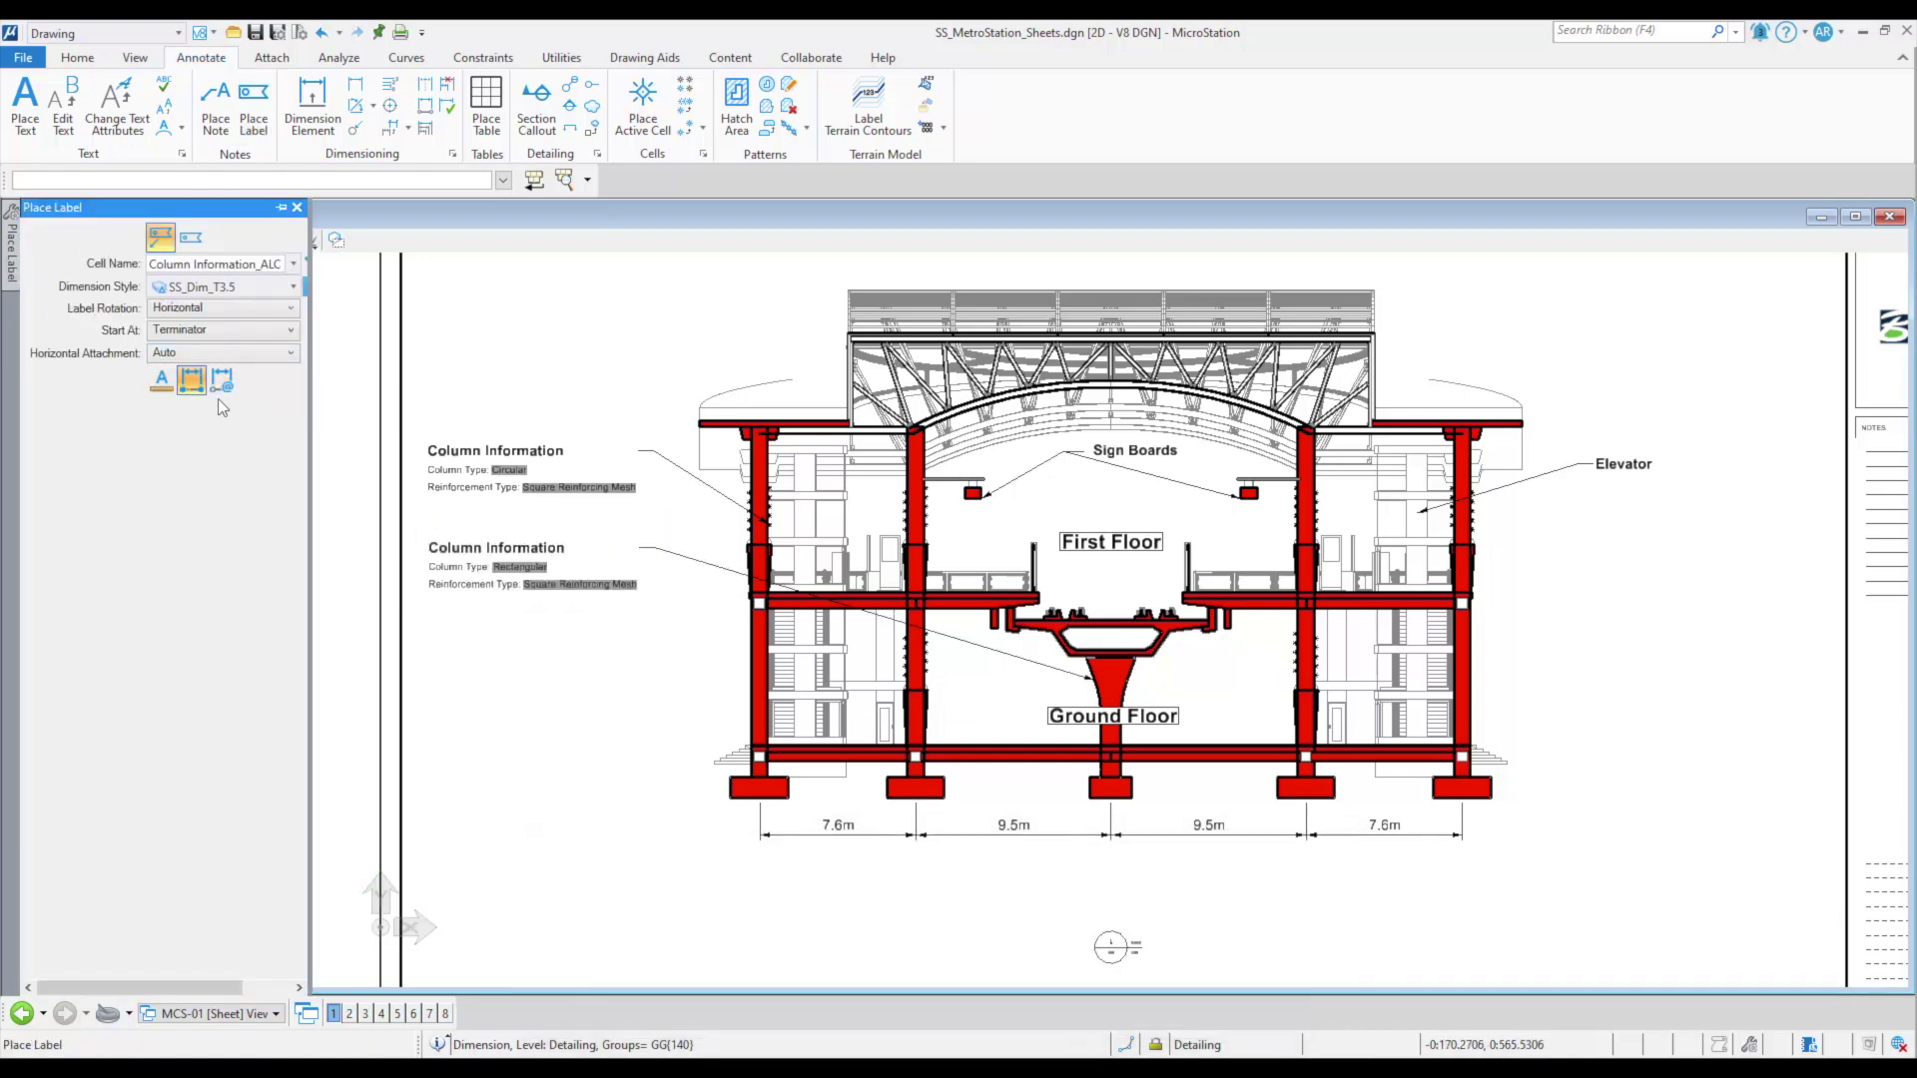
pyautogui.click(744, 676)
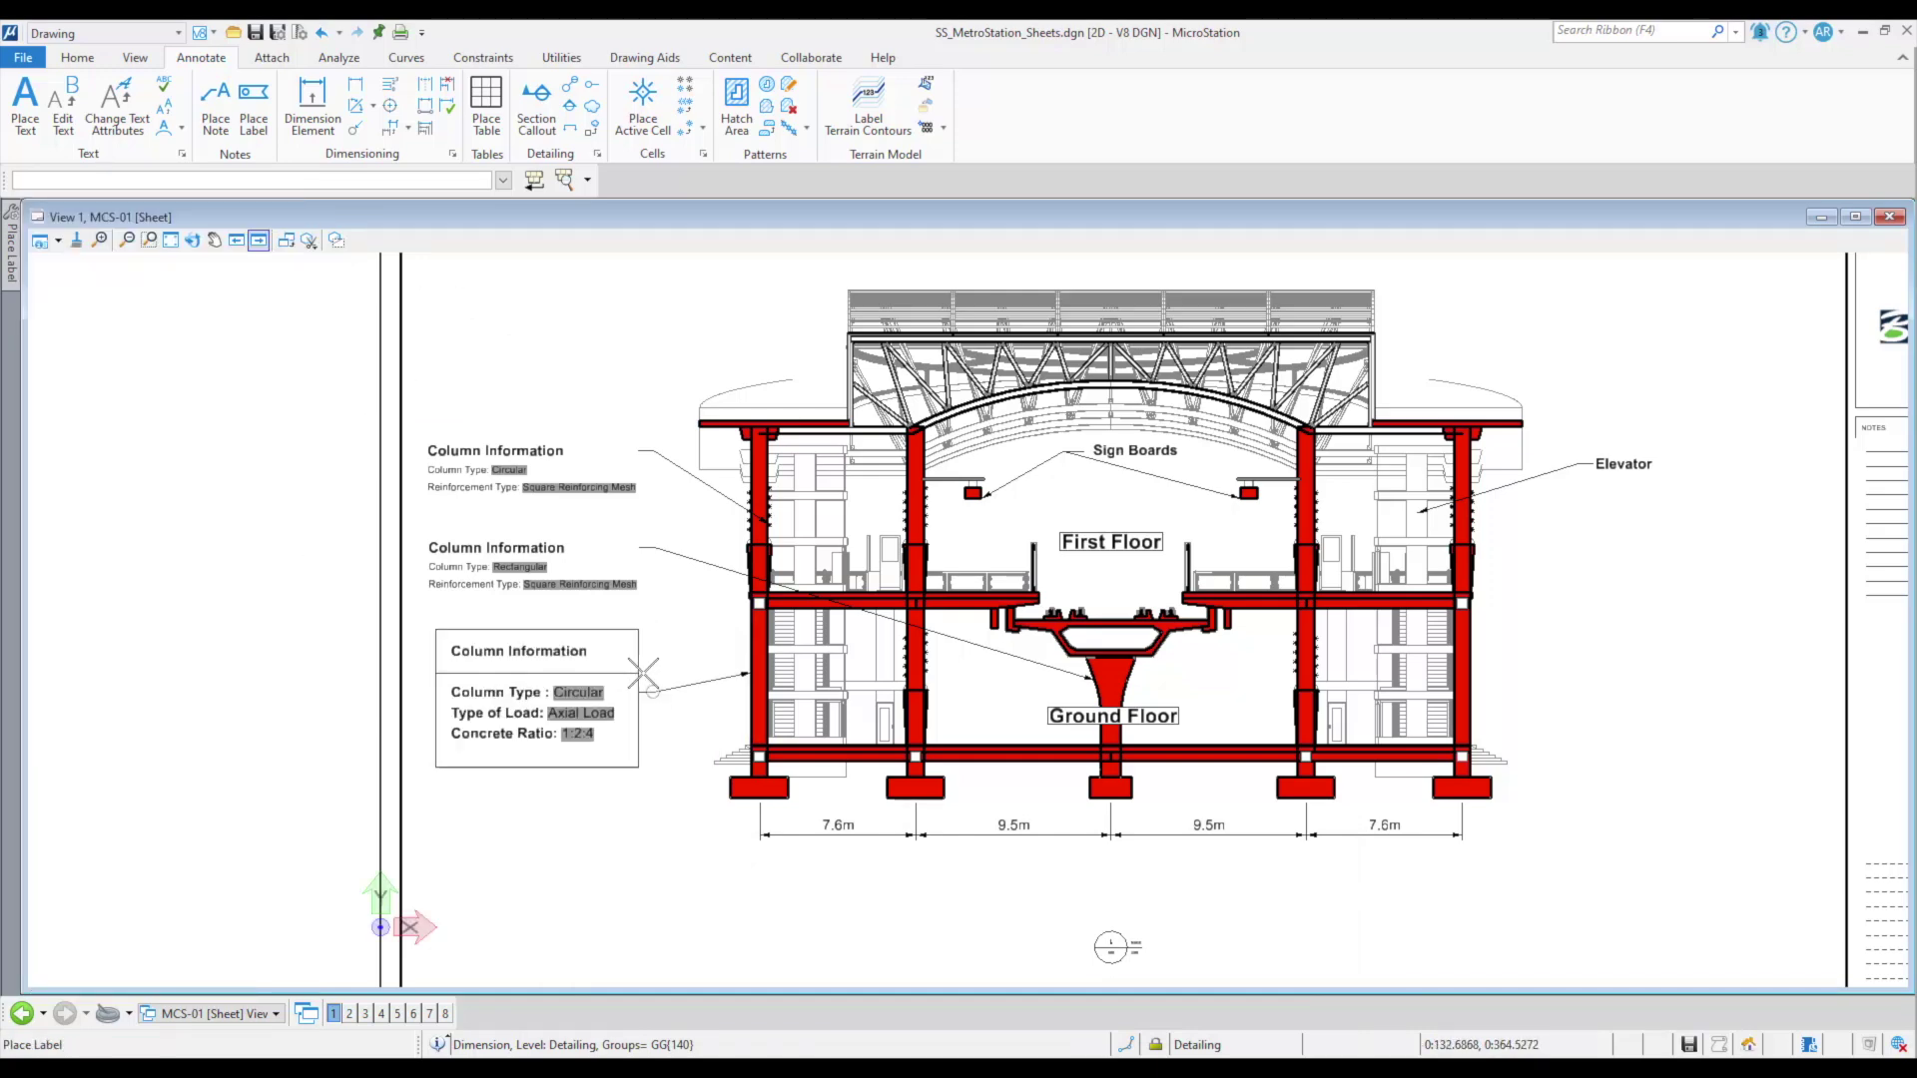
pyautogui.scroll(2, 609, 593)
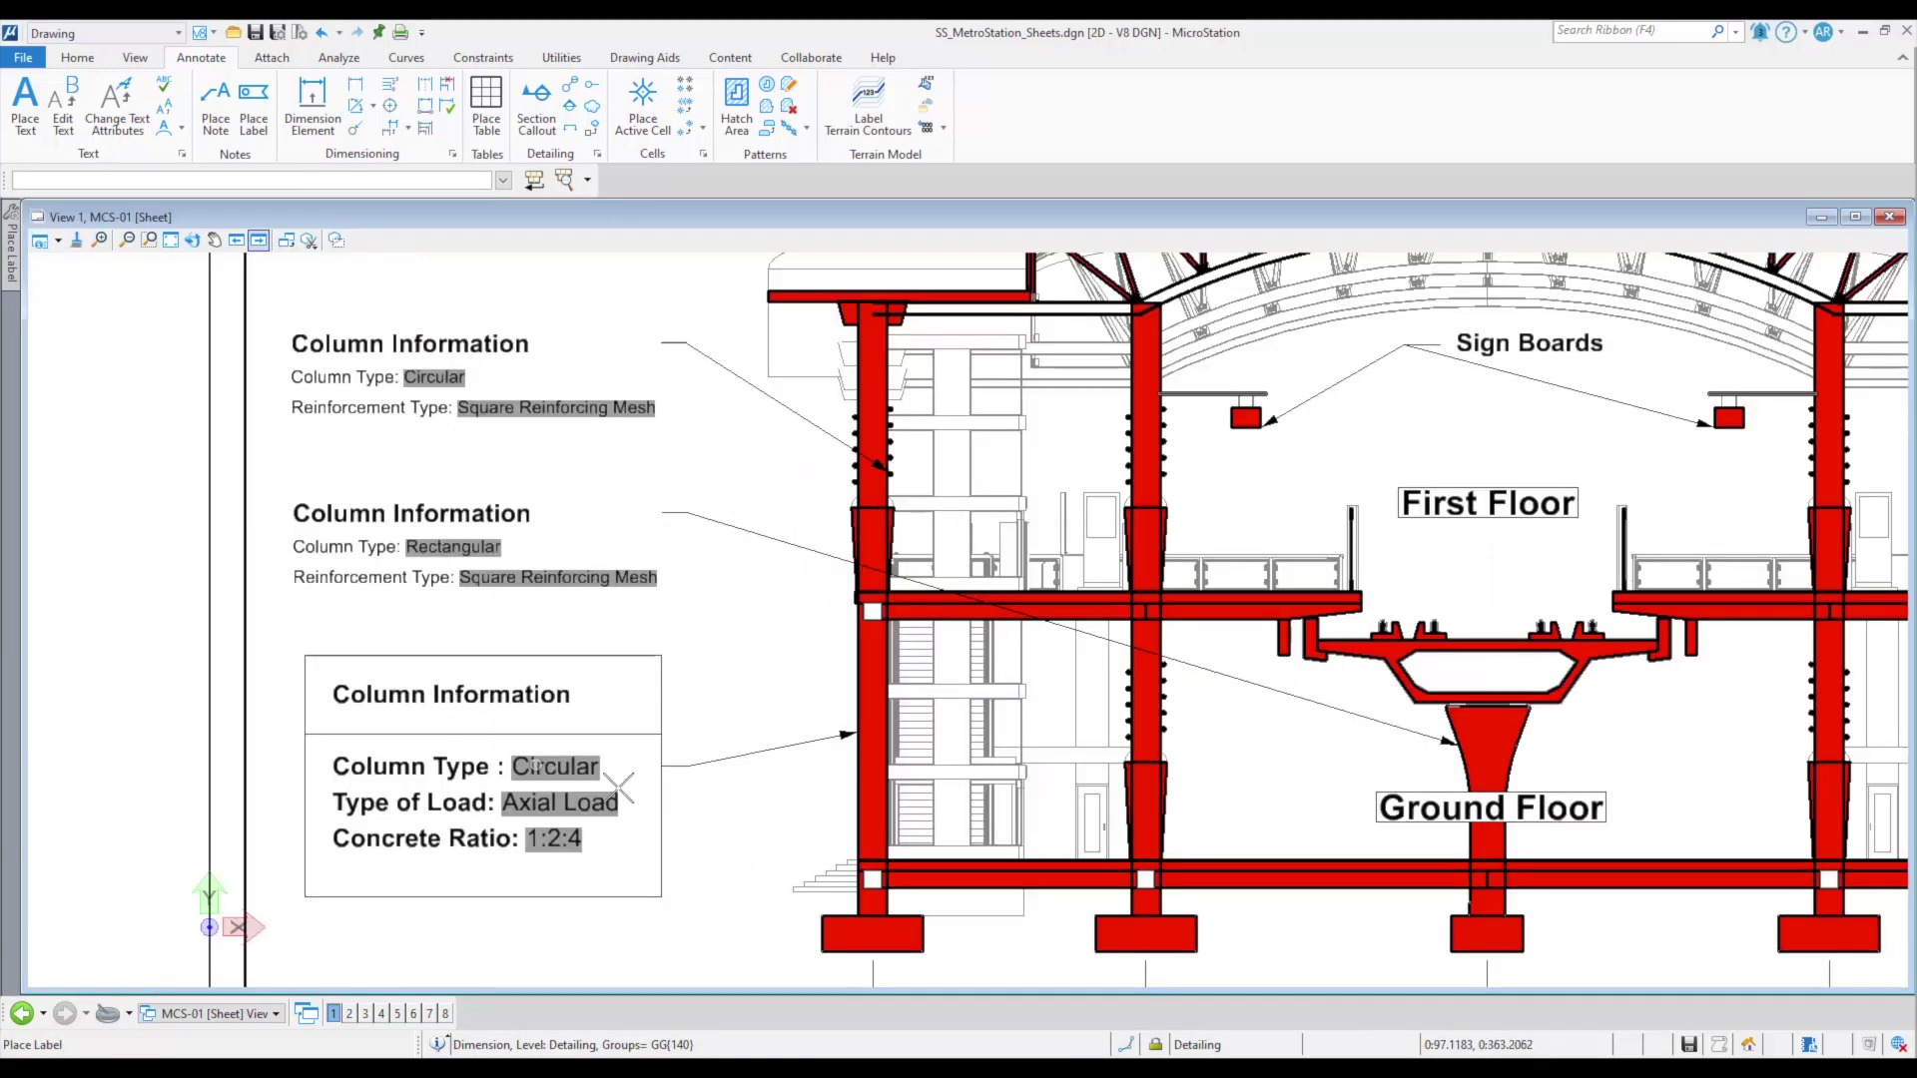
pyautogui.scroll(-2, 768, 784)
# Place a Detailed Column Information note near the elevator and close the Text Editor.
pyautogui.click(216, 105)
pyautogui.click(918, 879)
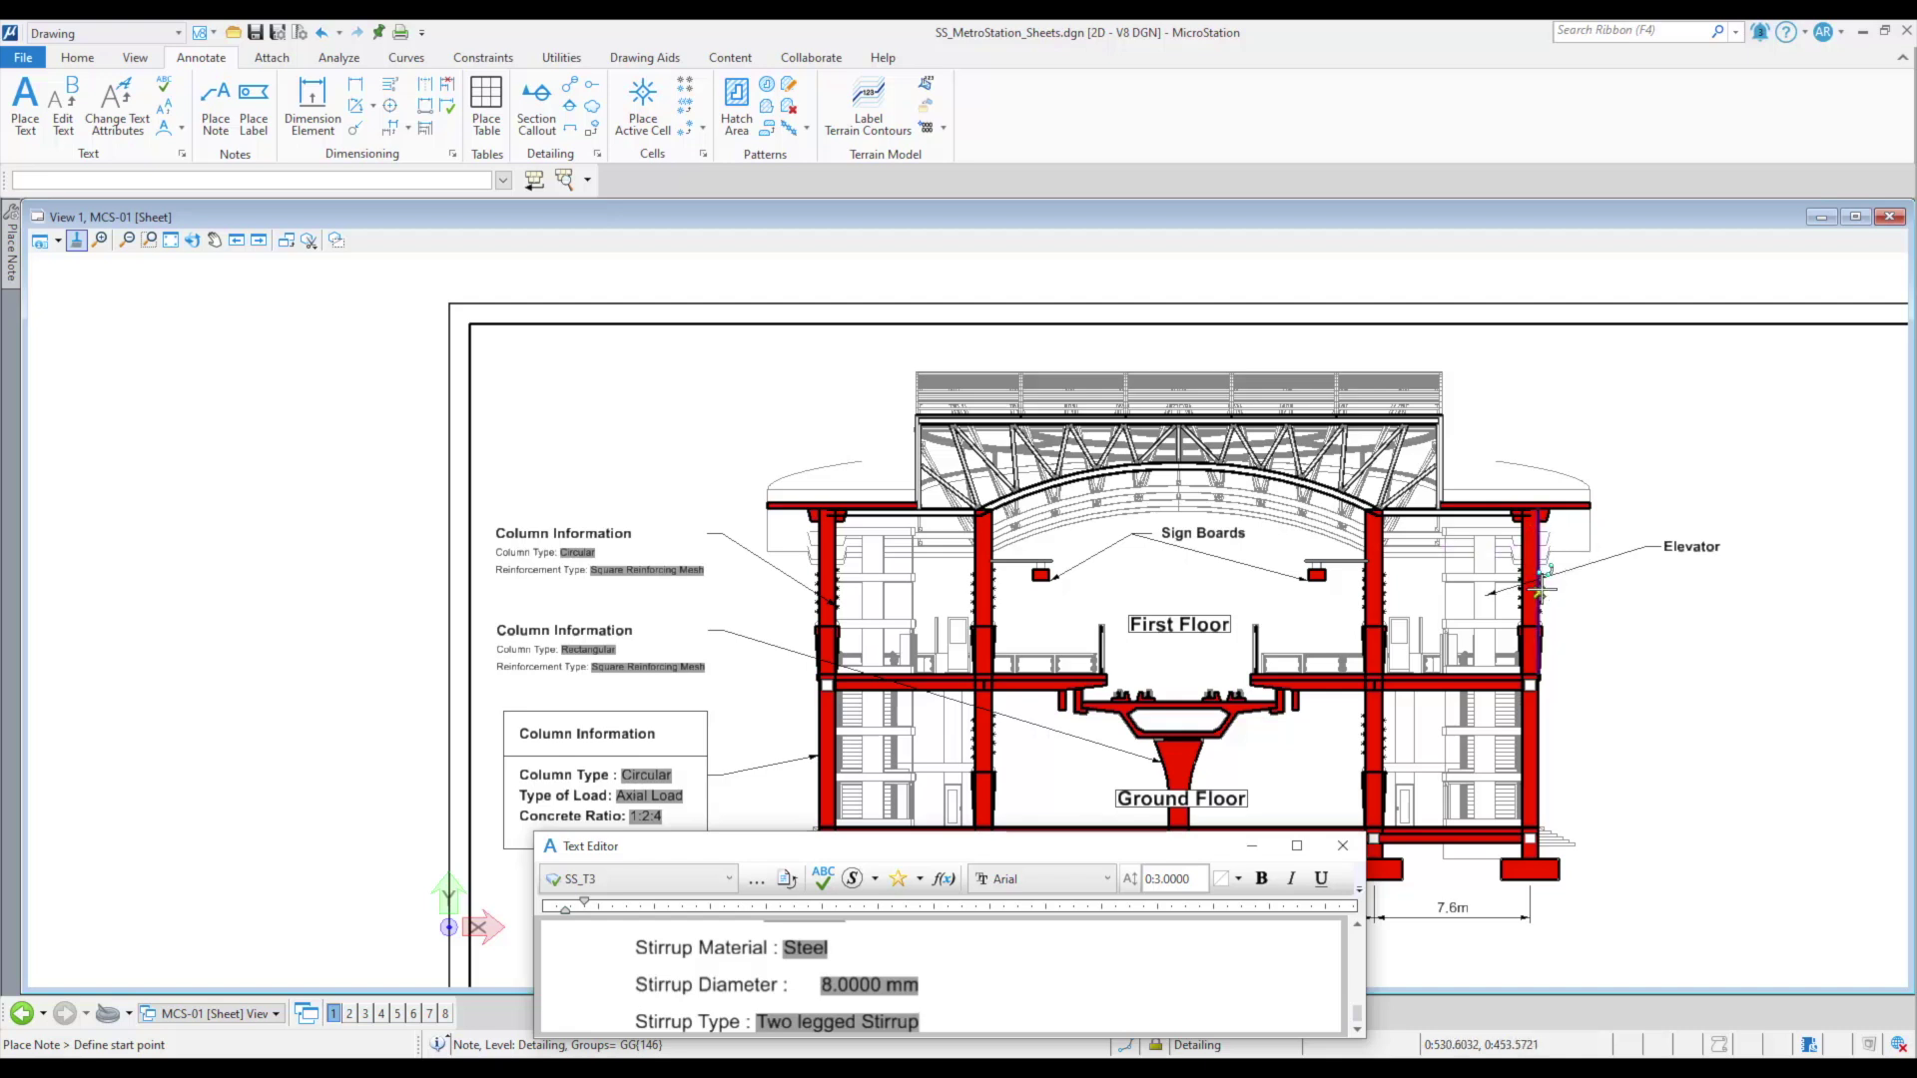
pyautogui.click(1538, 589)
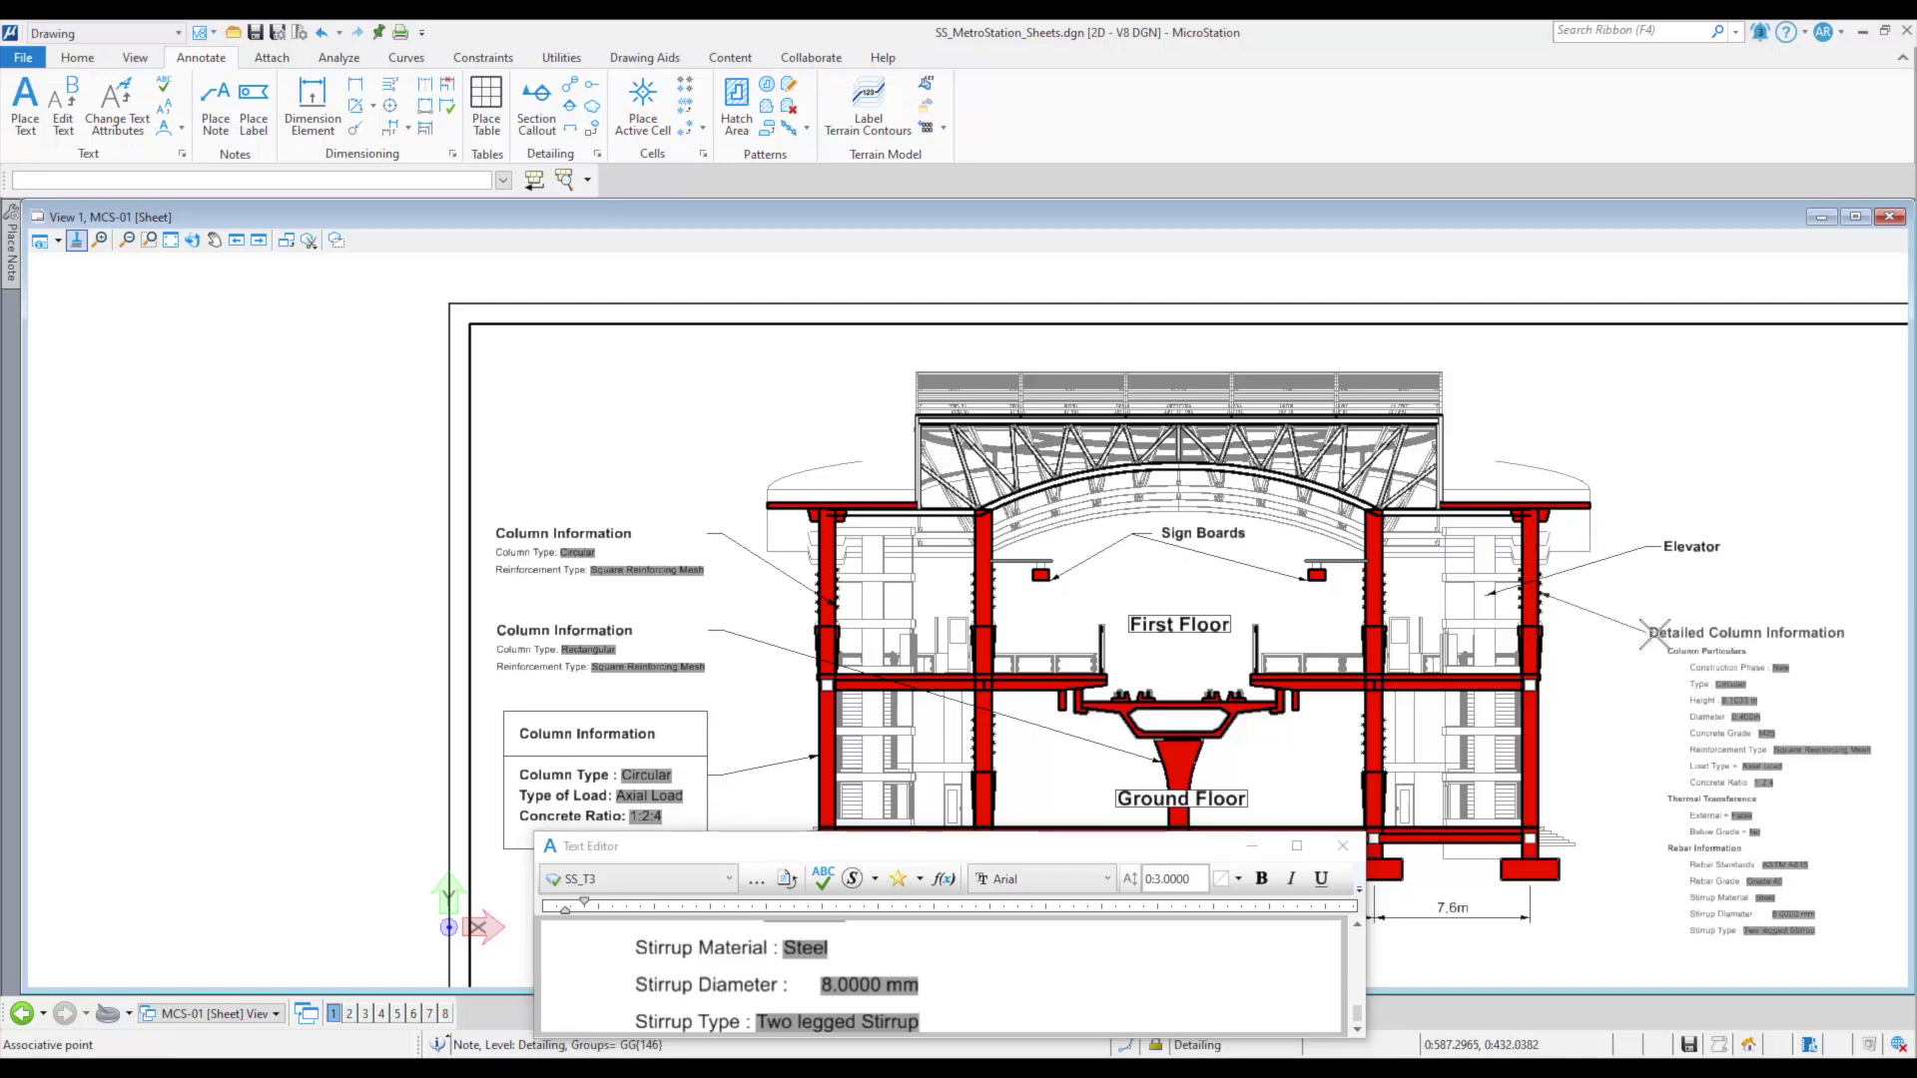
pyautogui.click(1631, 621)
pyautogui.click(1343, 847)
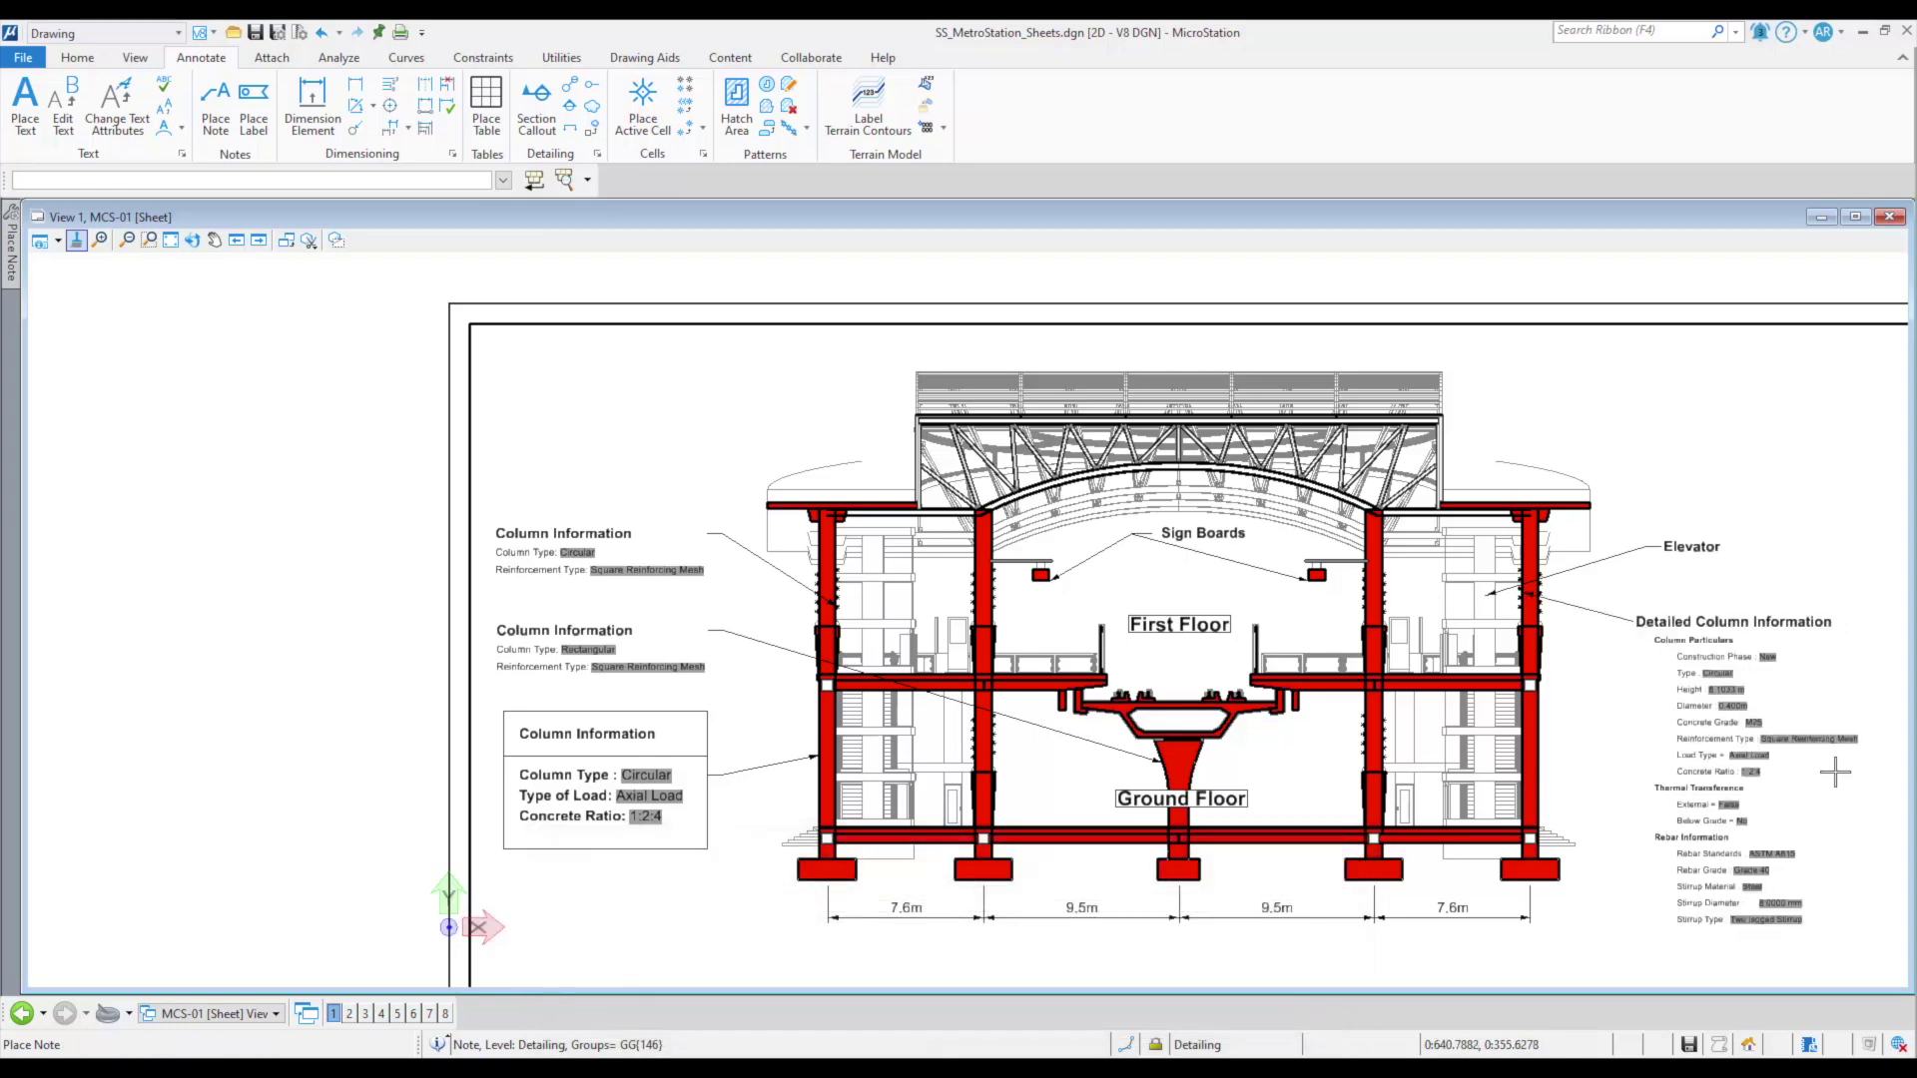
pyautogui.press('Escape')
pyautogui.scroll(4, 1827, 770)
# Generate the Track Detail Report results from the Reports manager.
pyautogui.scroll(-4, 1682, 751)
pyautogui.click(339, 56)
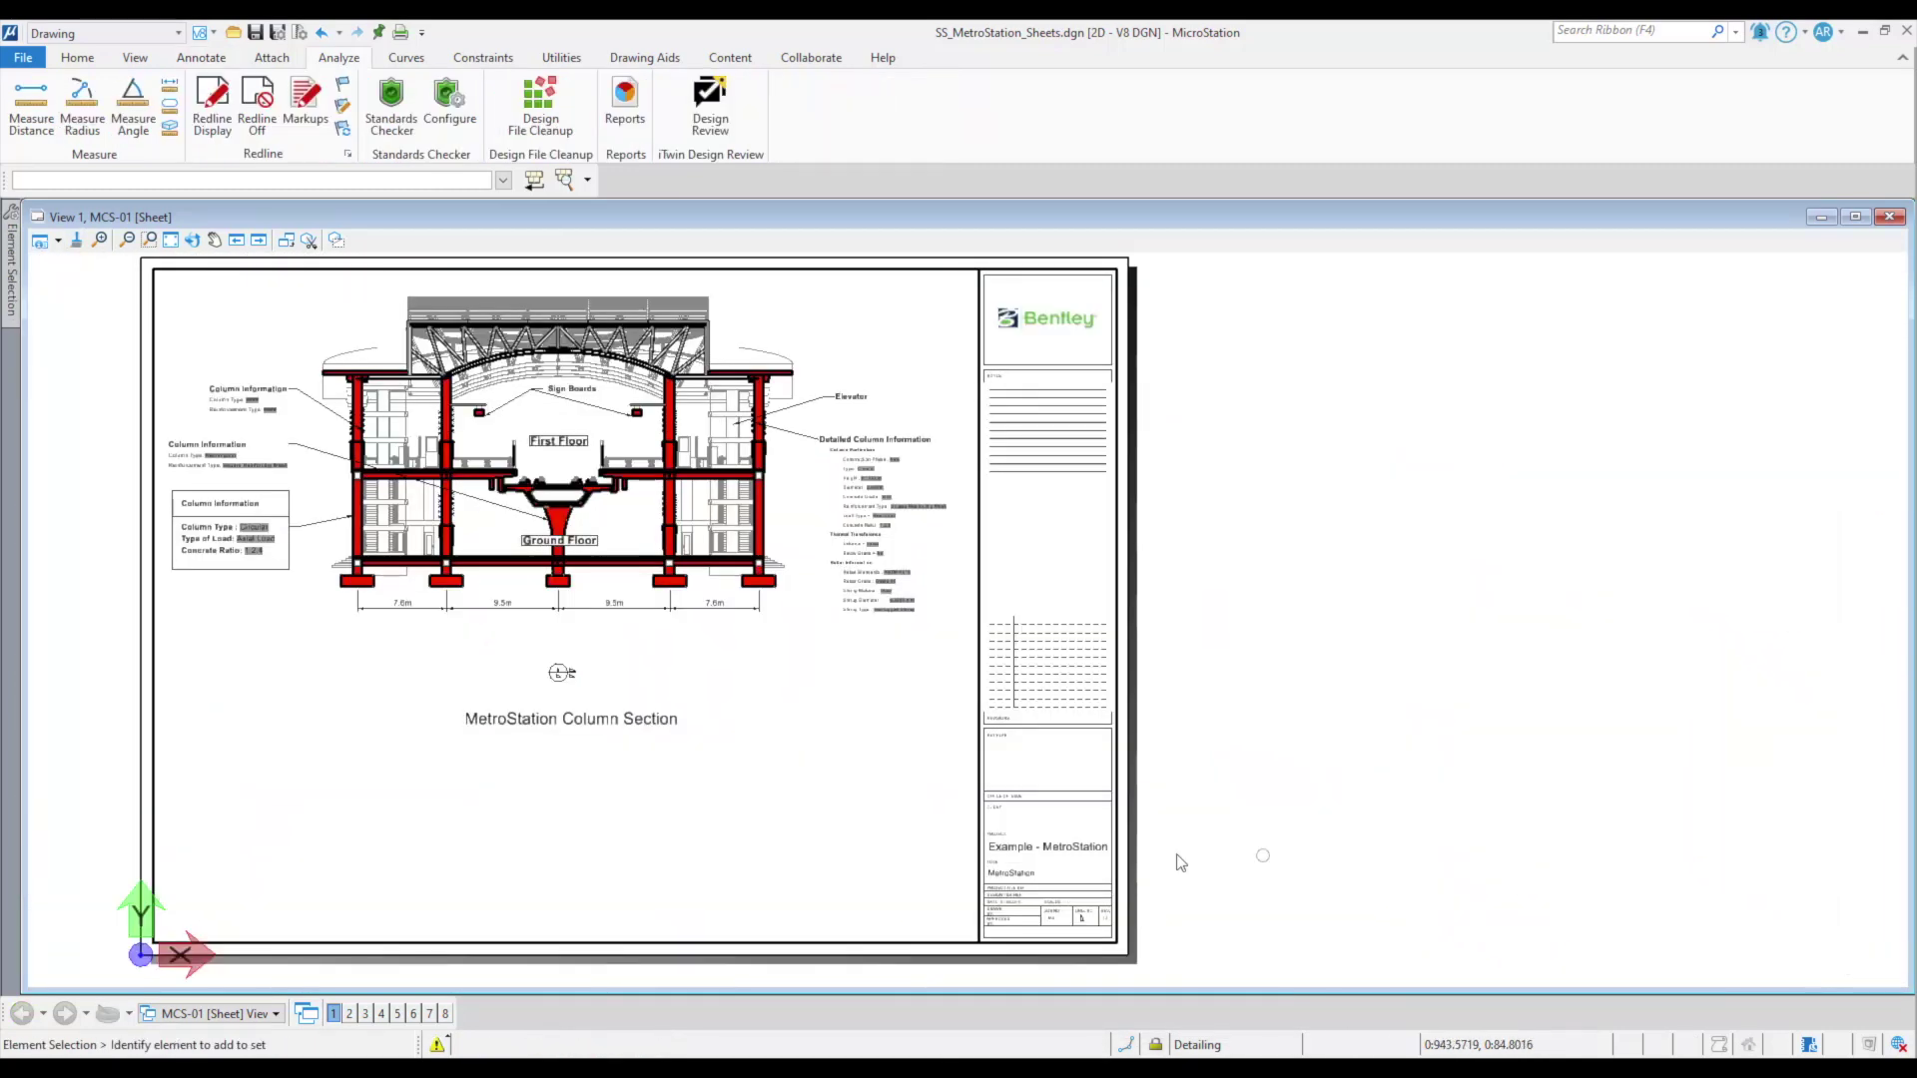
pyautogui.click(617, 125)
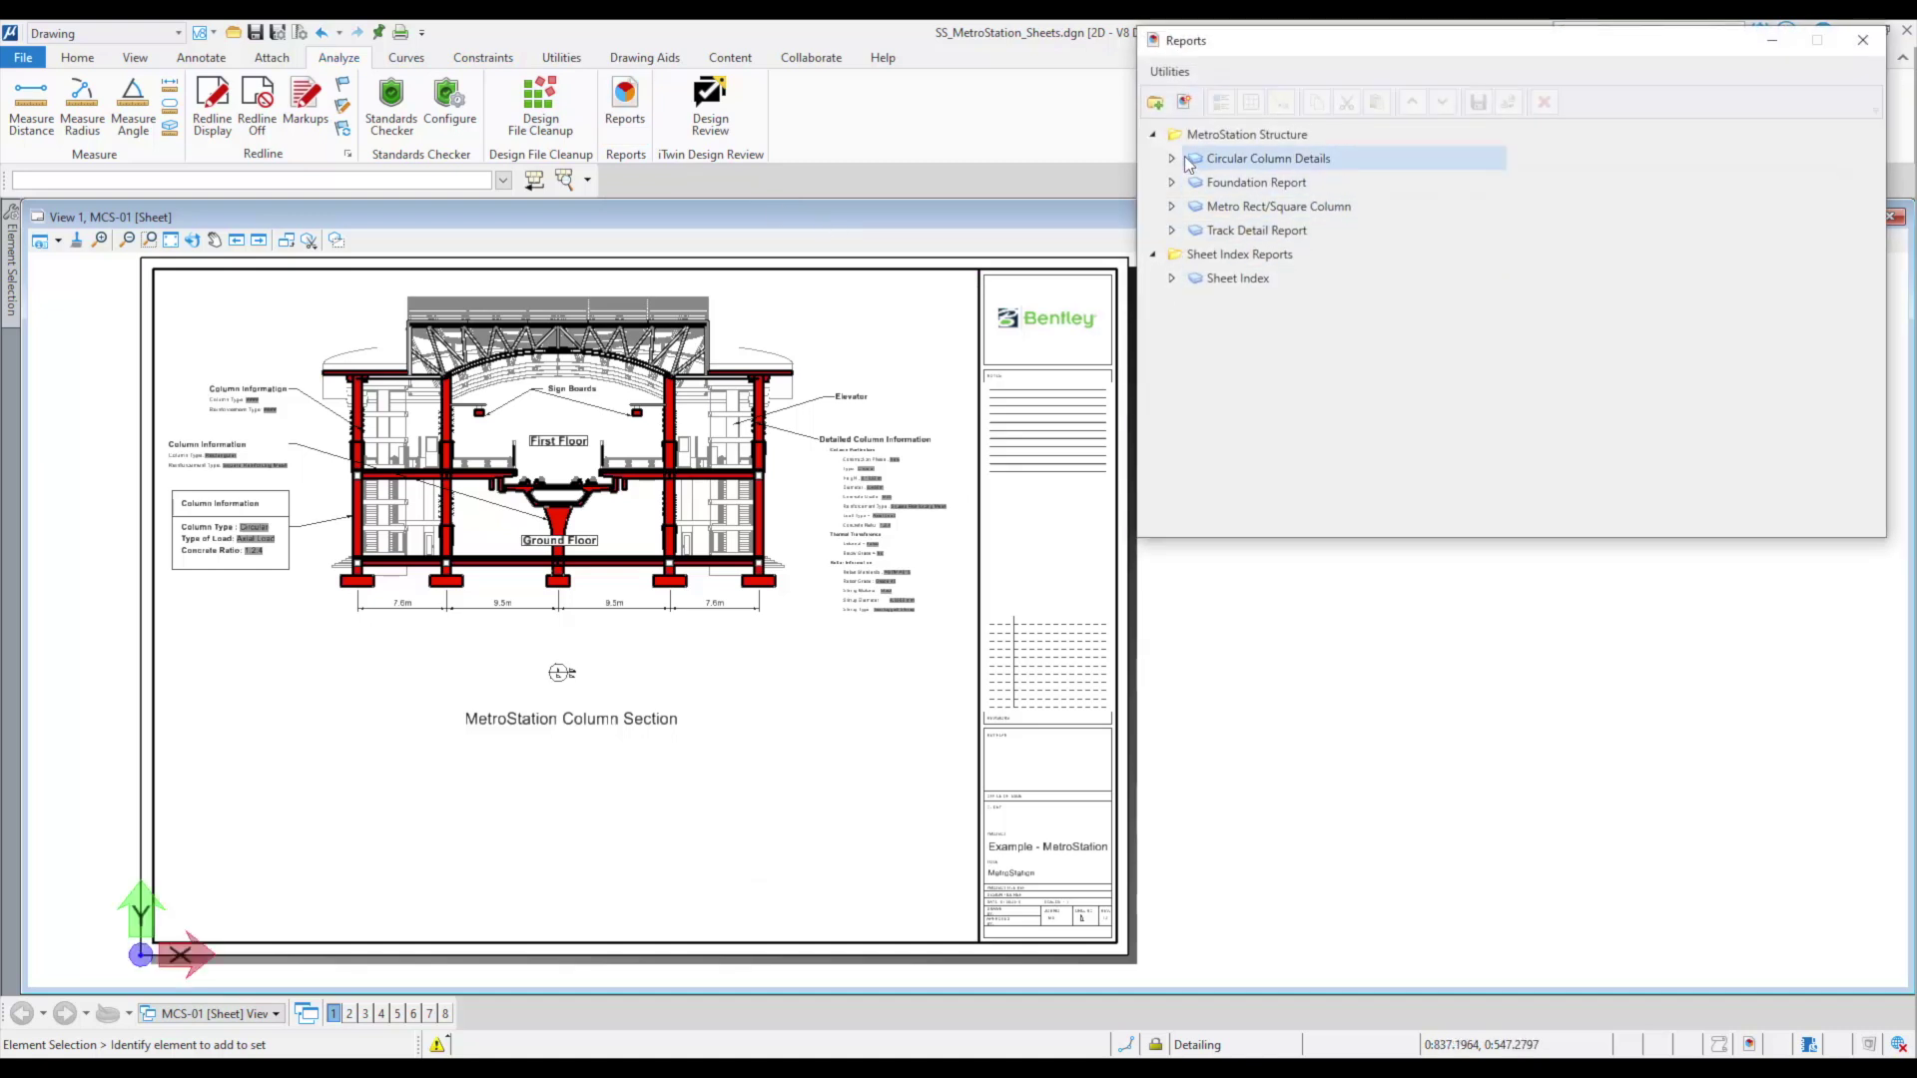
pyautogui.click(1173, 231)
pyautogui.click(1192, 254)
pyautogui.scroll(-2, 1242, 399)
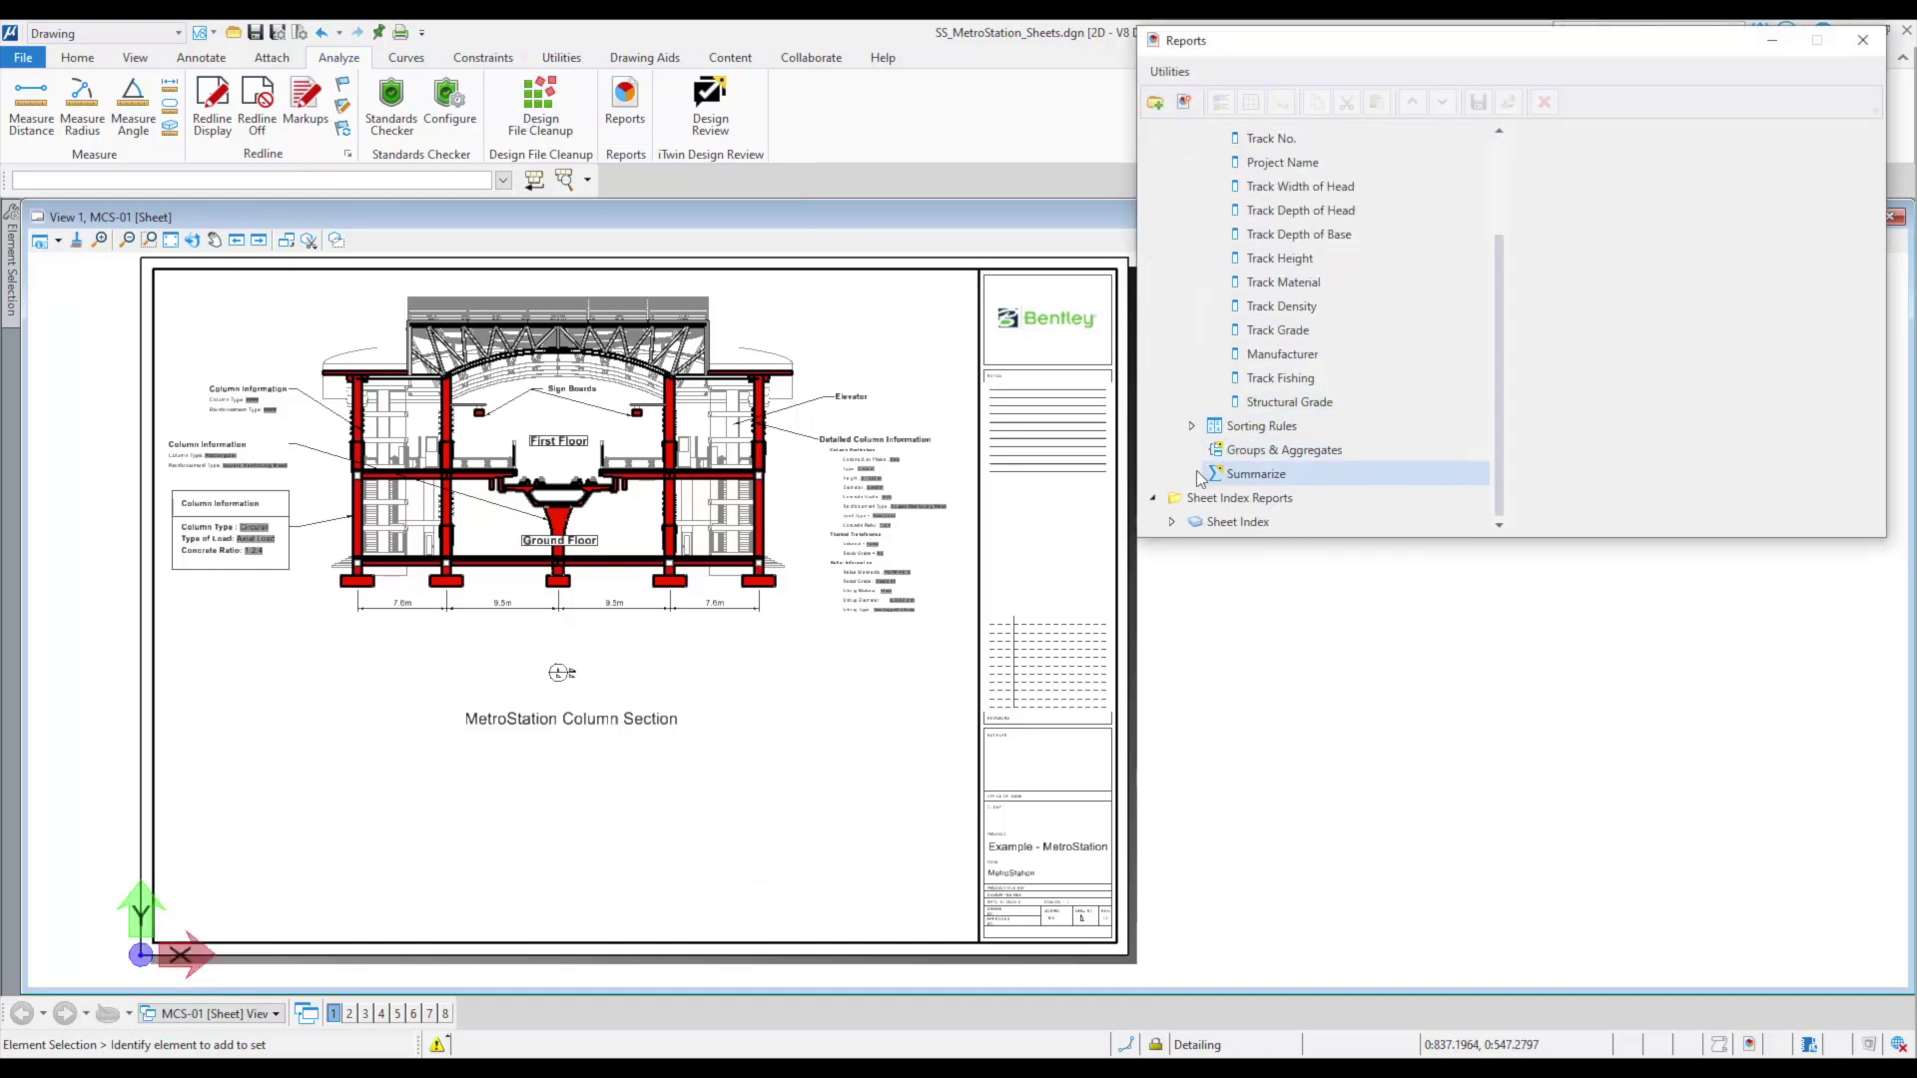
pyautogui.scroll(2, 1209, 288)
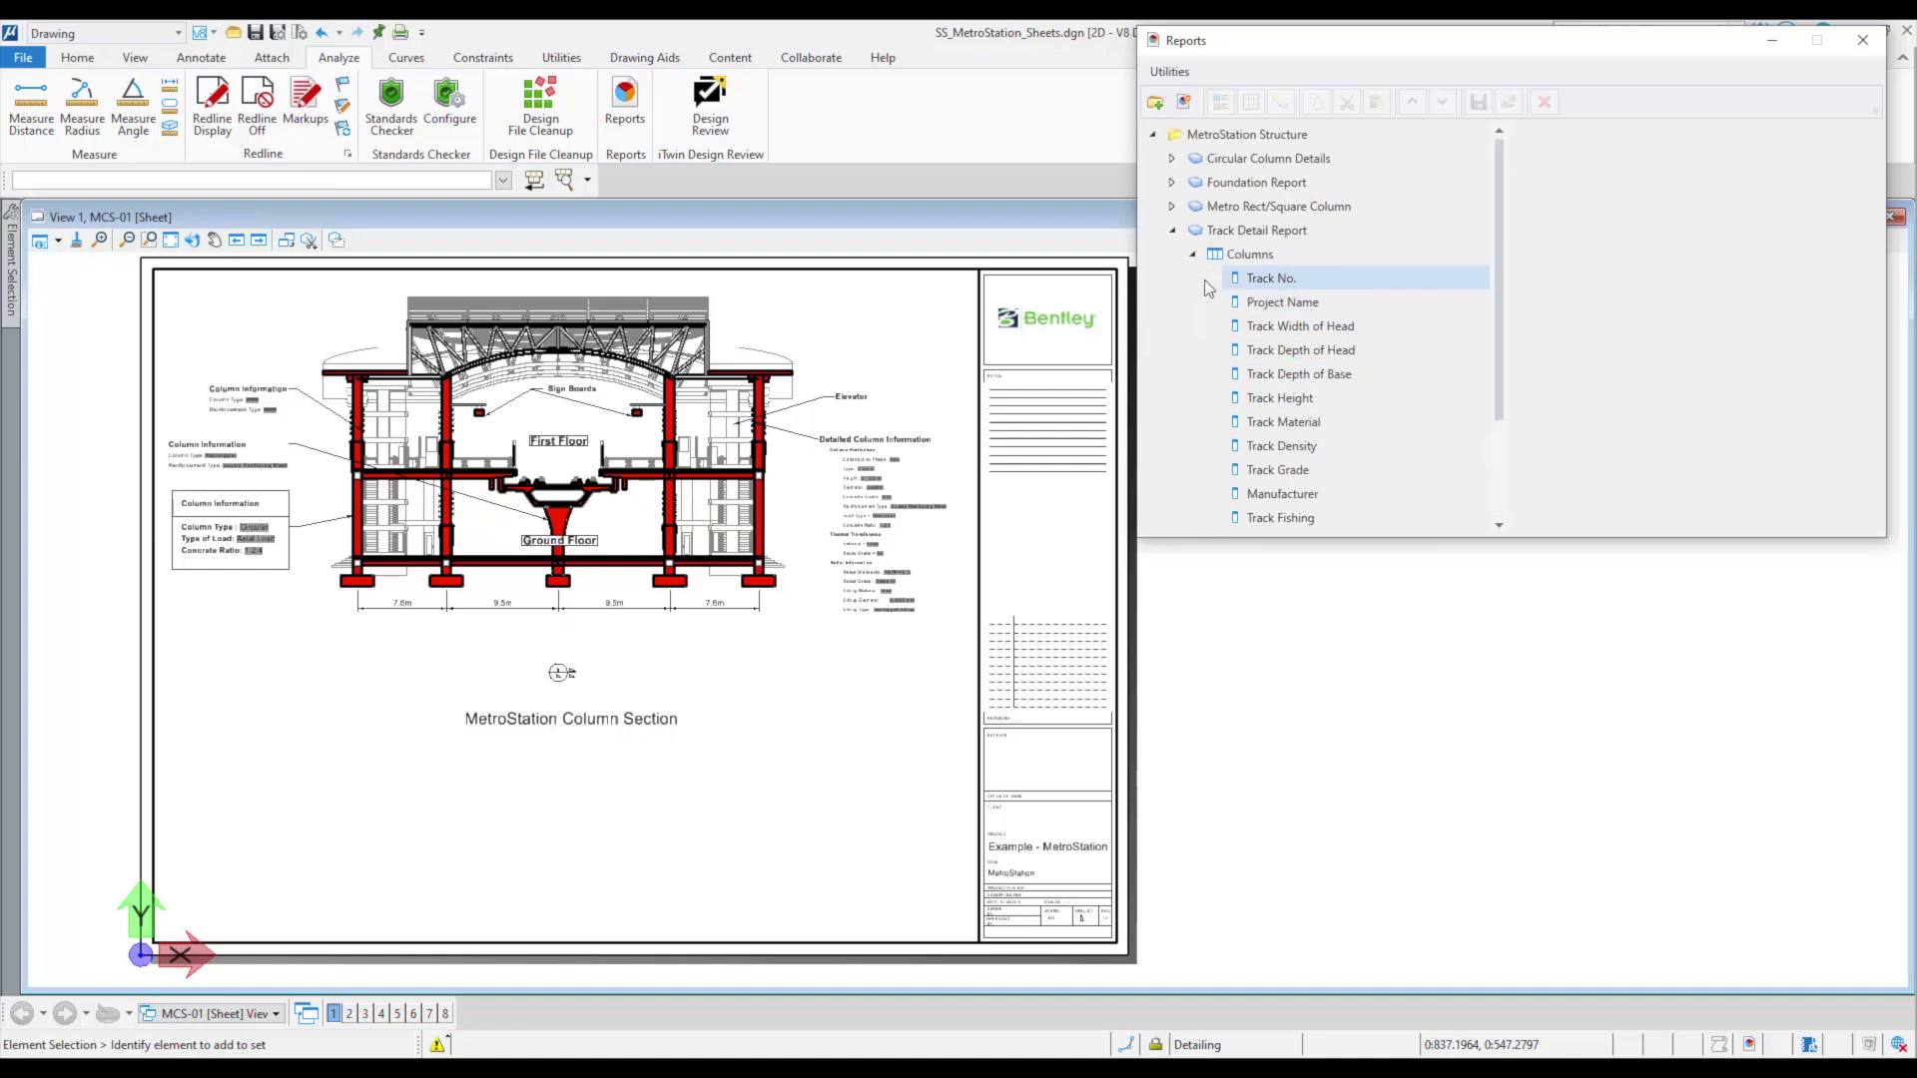
pyautogui.click(1223, 231)
pyautogui.click(1220, 102)
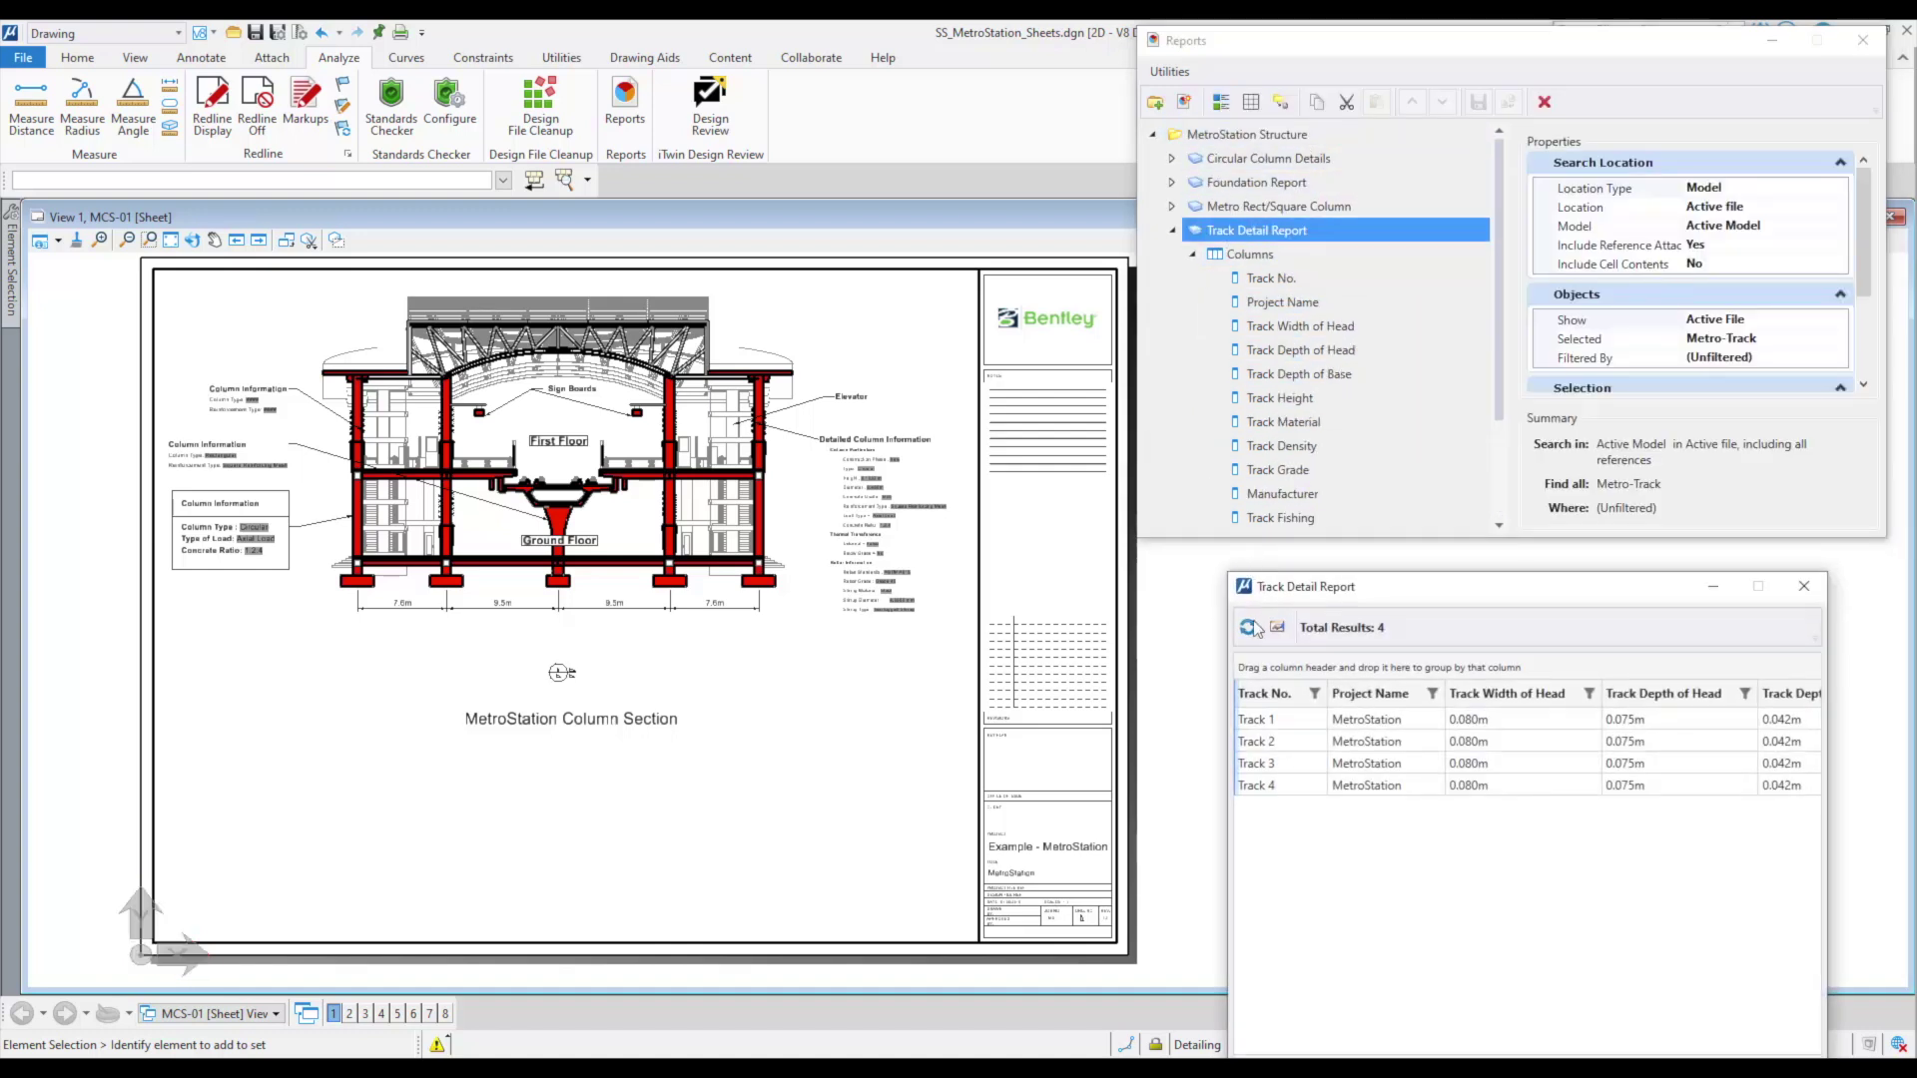
# Place the Track Detail Report as a table on the sheet.
pyautogui.click(1251, 102)
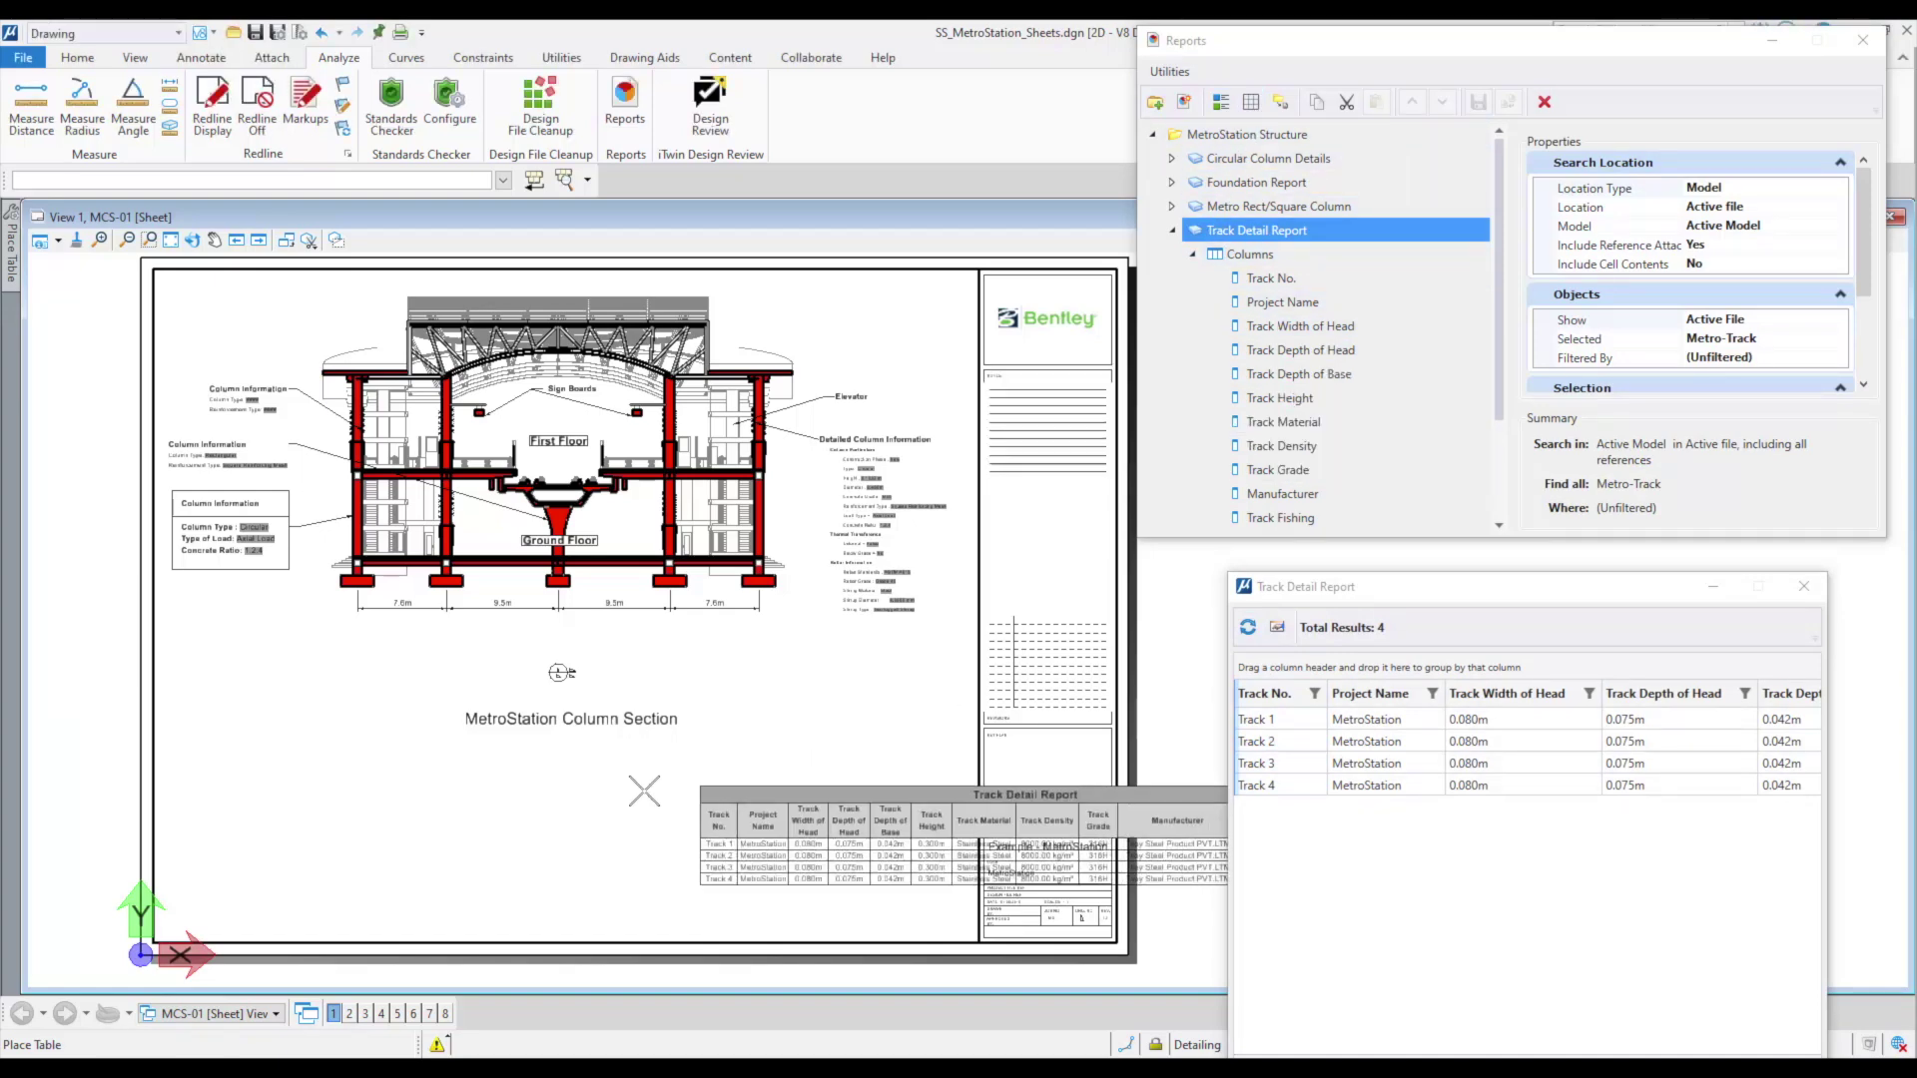
pyautogui.click(262, 782)
pyautogui.scroll(2, 493, 799)
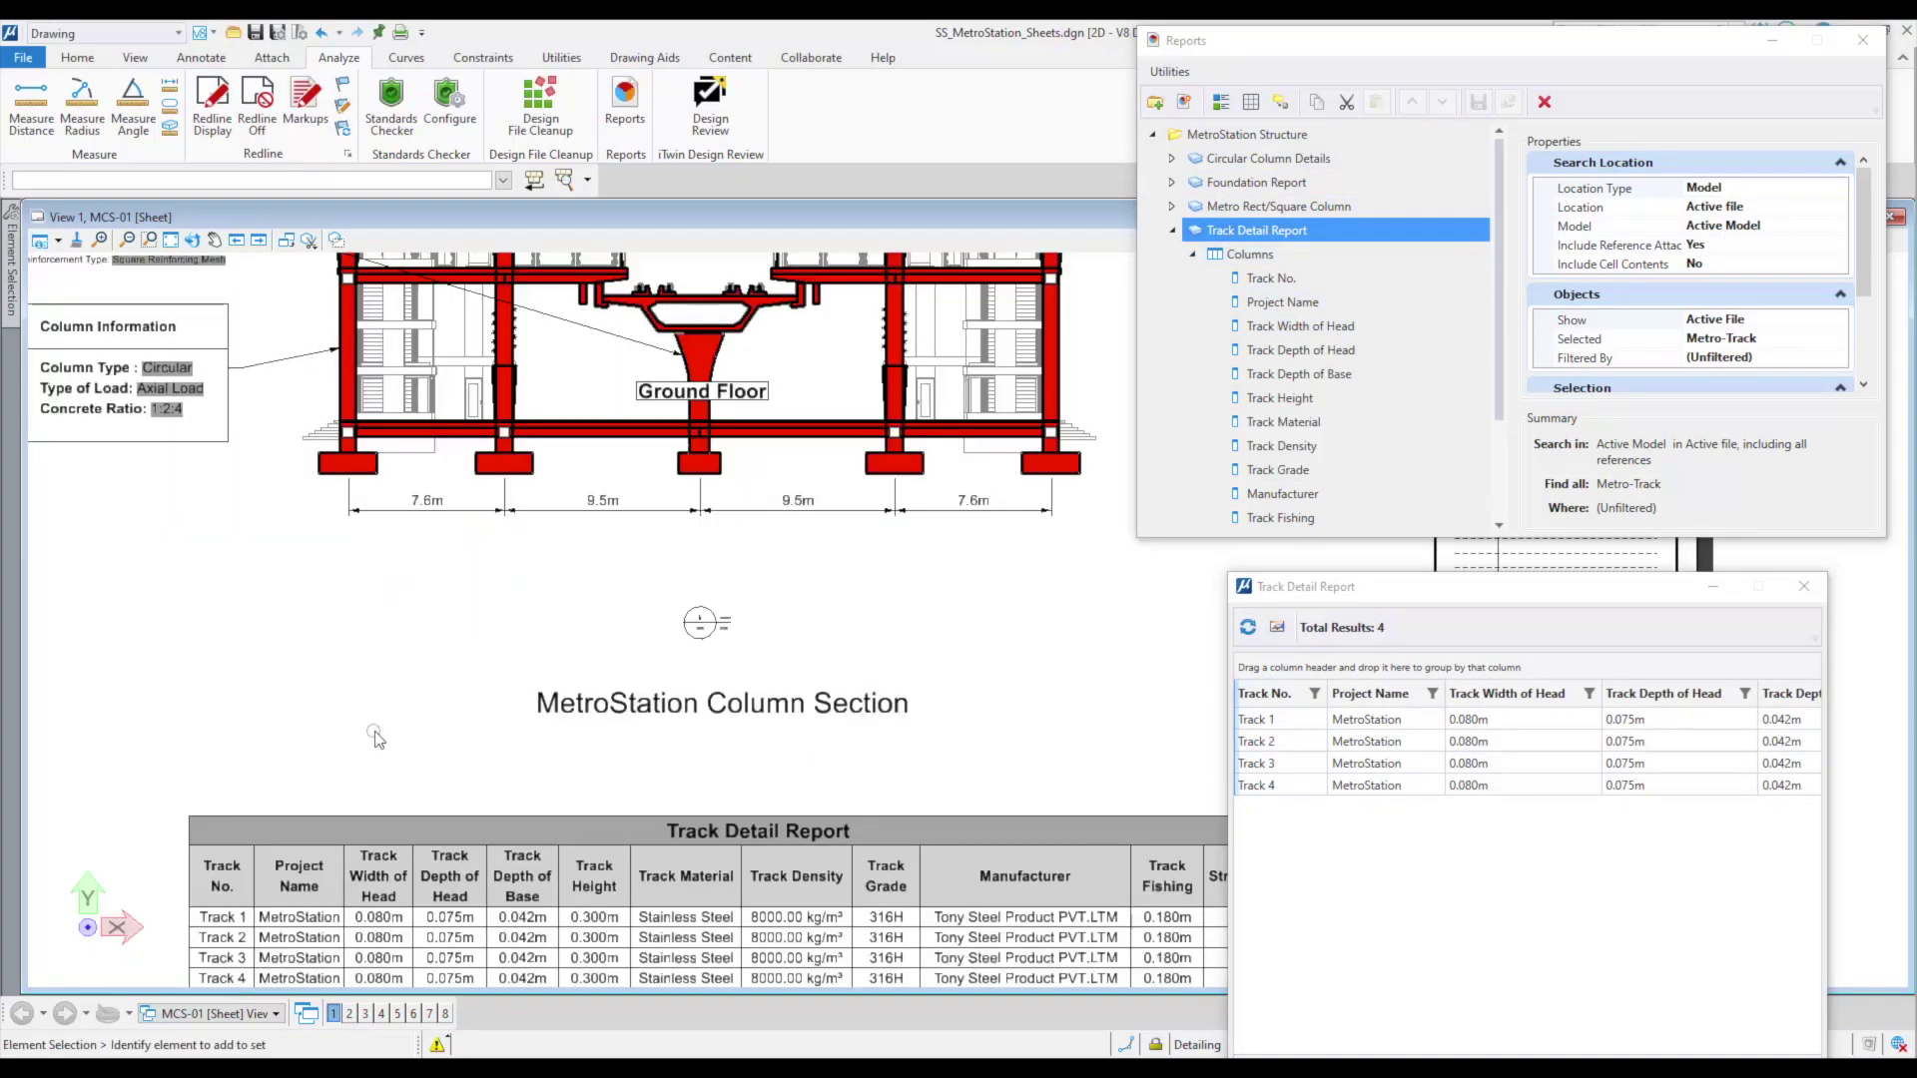
pyautogui.moveTo(253, 694); pyautogui.dragTo(214, 468, button='middle')
pyautogui.press('Escape')
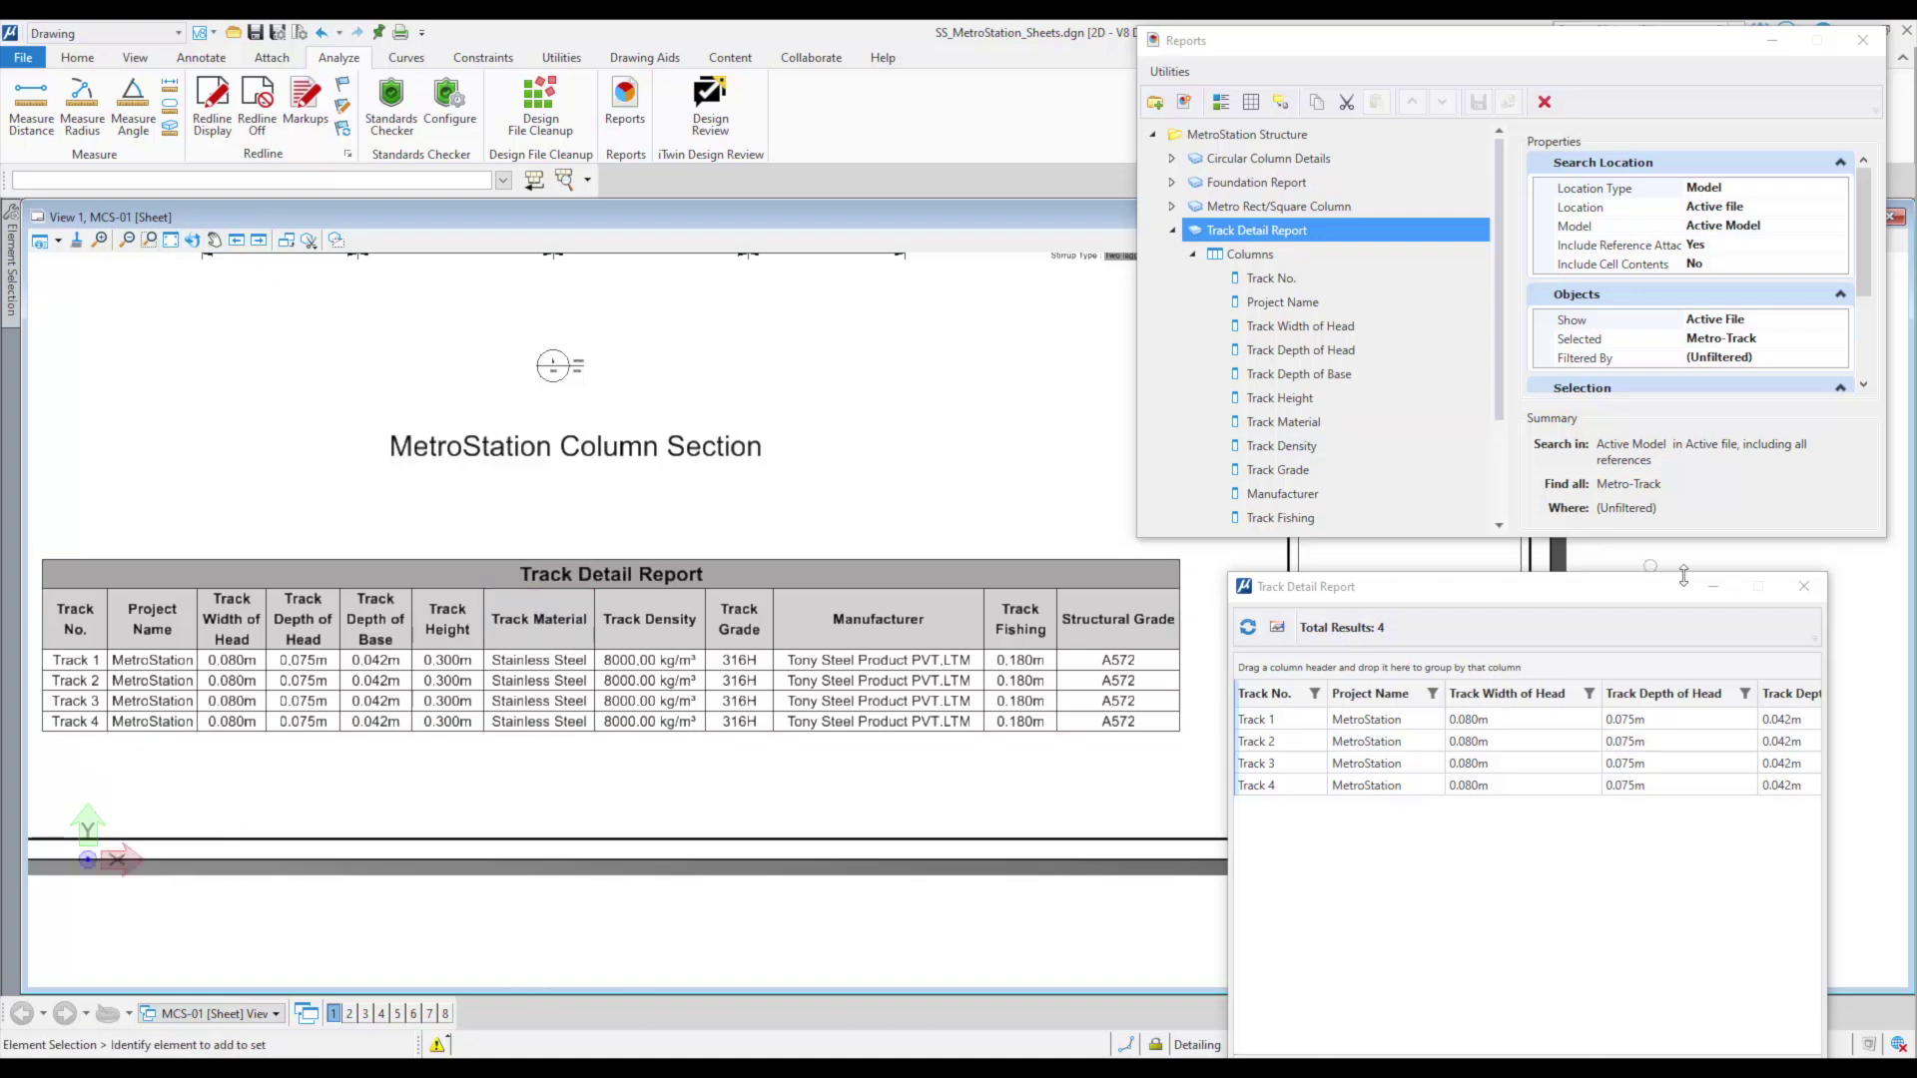
# Close the Track Detail Report window and Reports dialog, then fit the sheet in view.
pyautogui.click(1803, 586)
pyautogui.click(1862, 39)
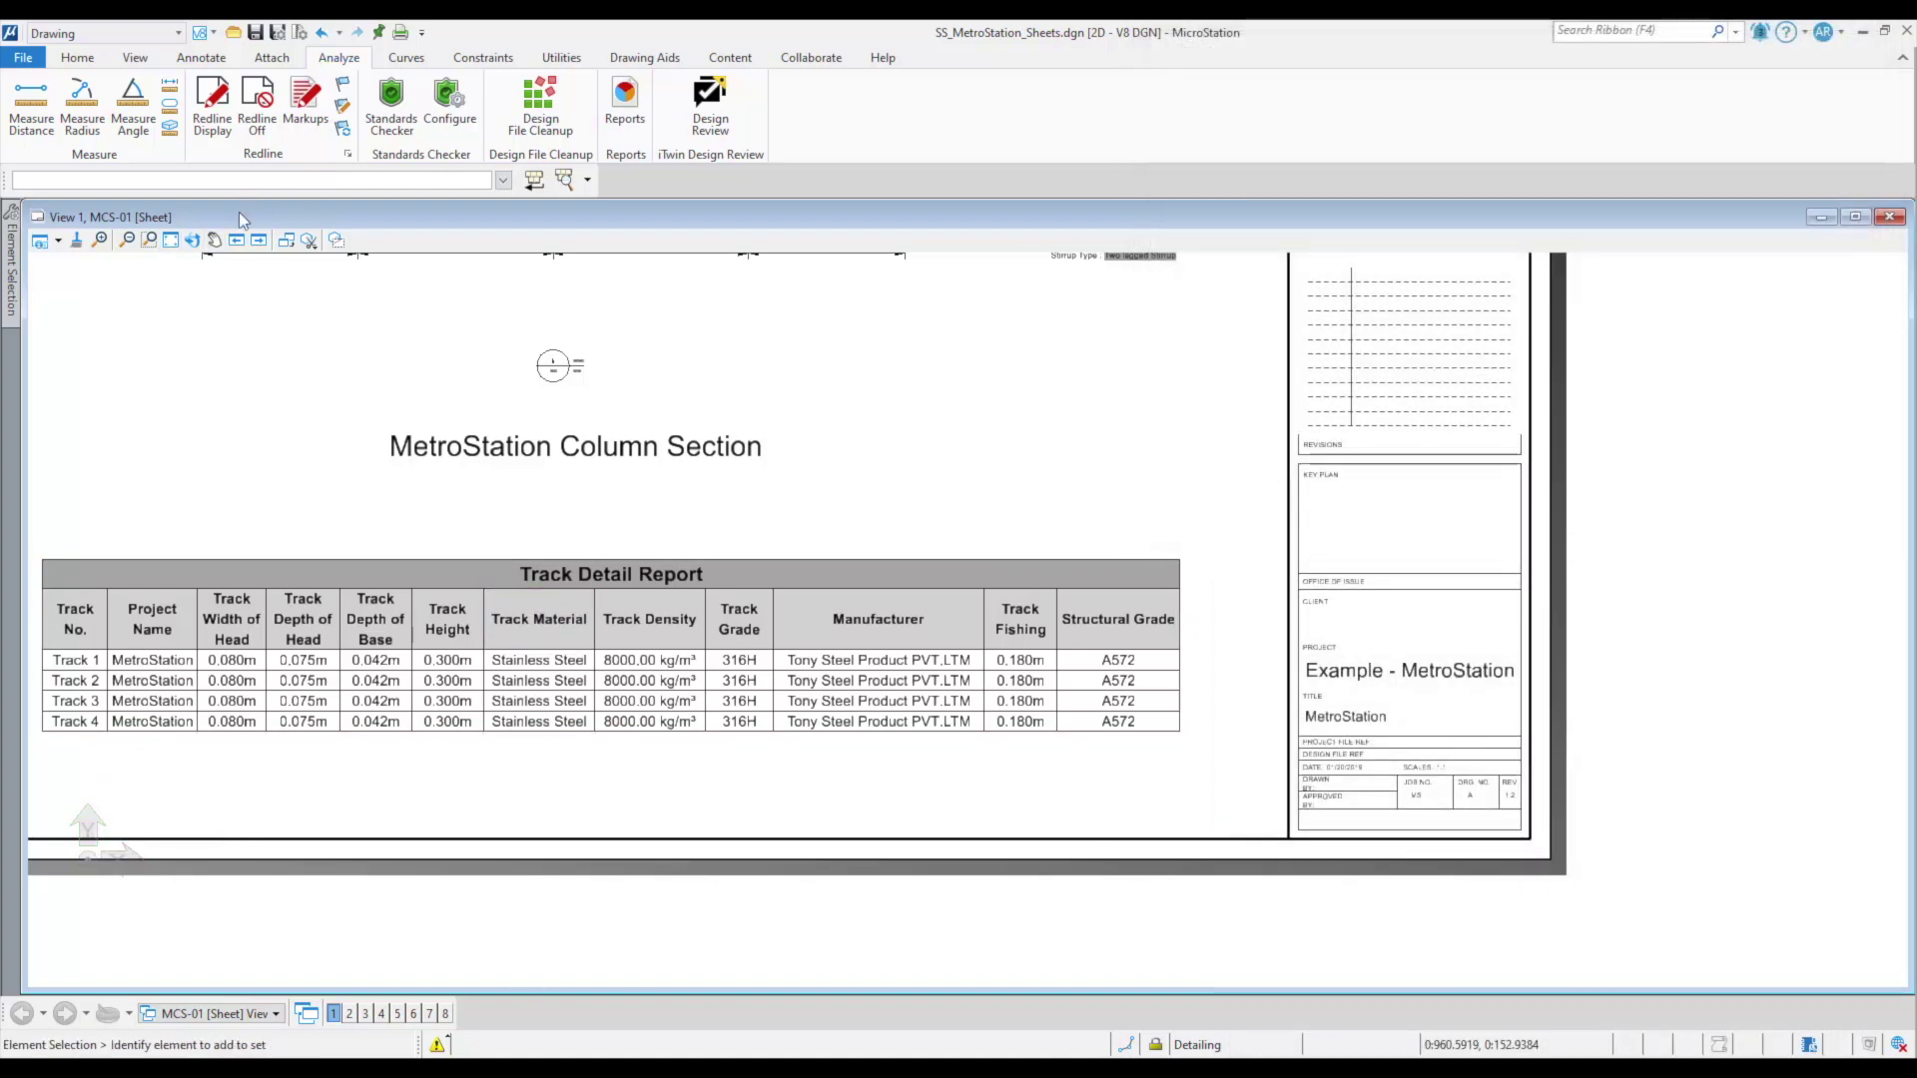
pyautogui.click(171, 242)
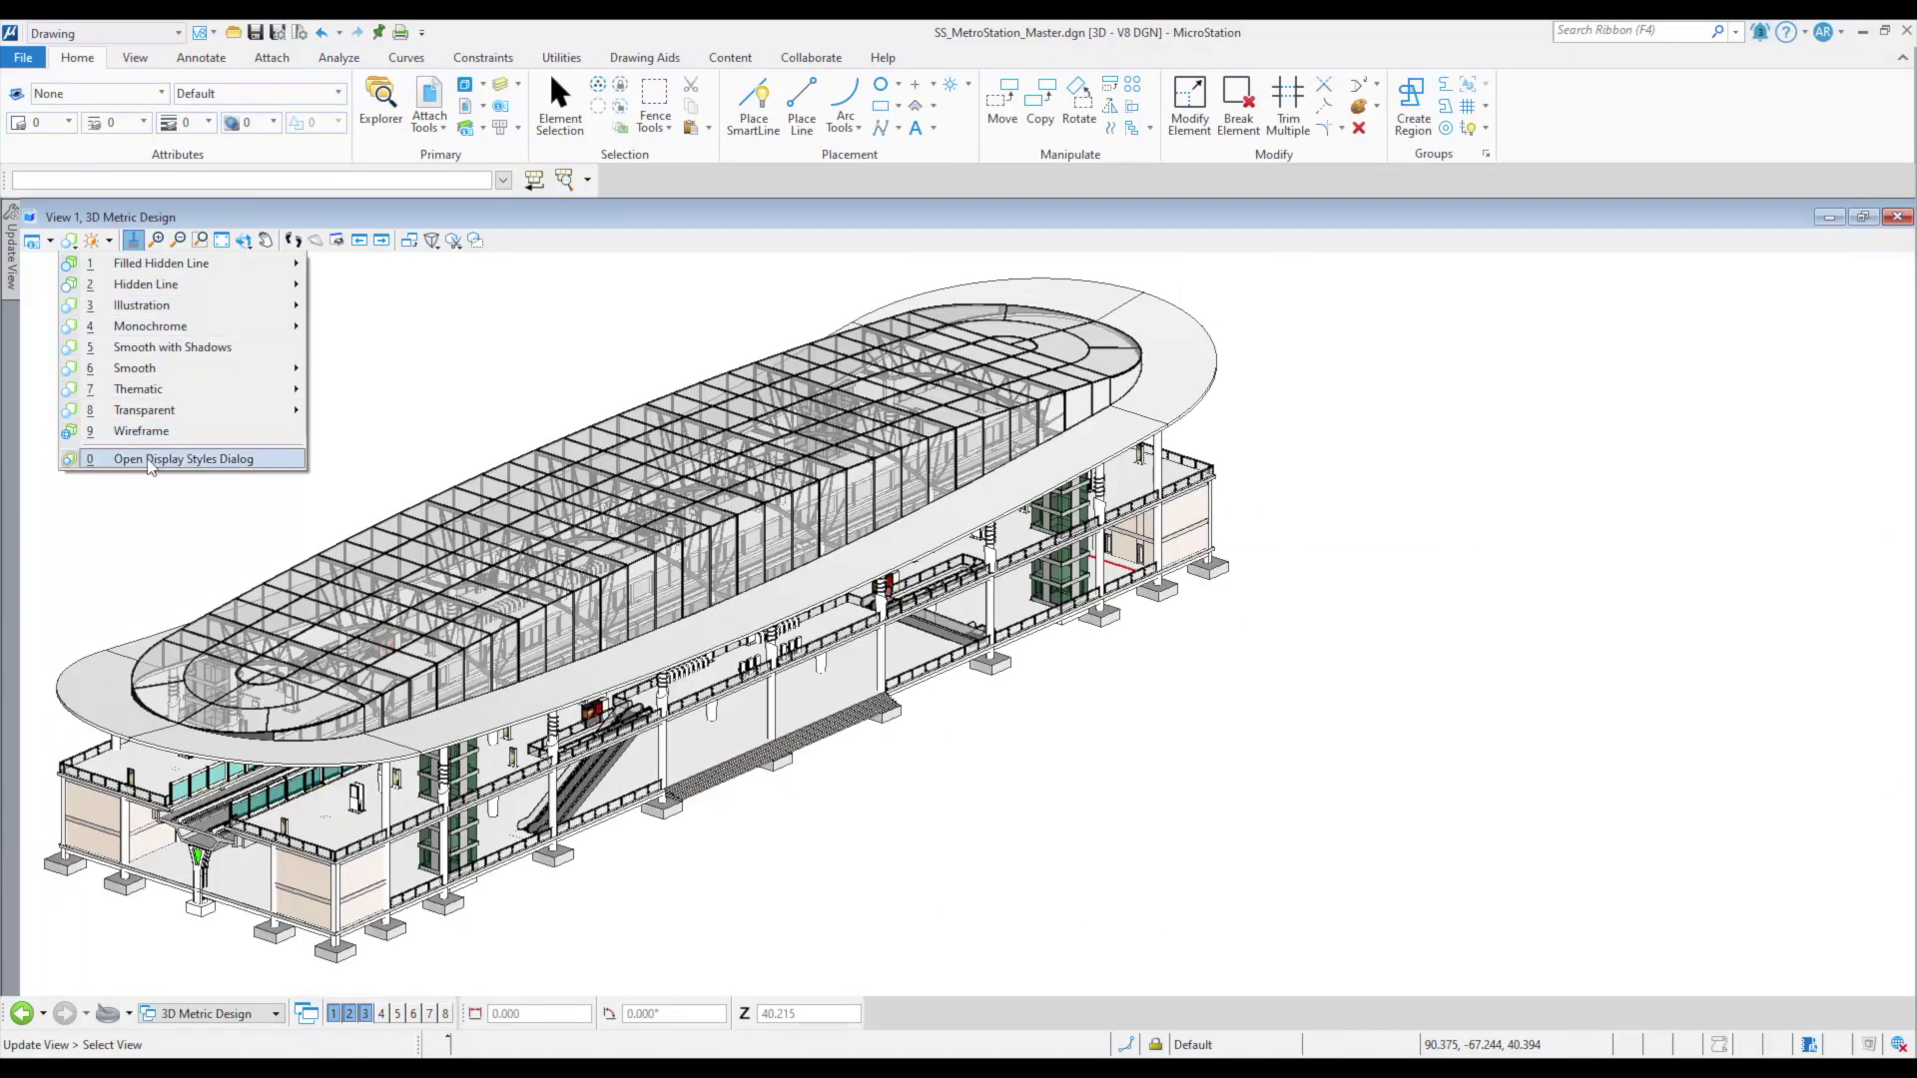
# Open the Illustration display style's display rules and review the first rule's actions.
pyautogui.click(150, 459)
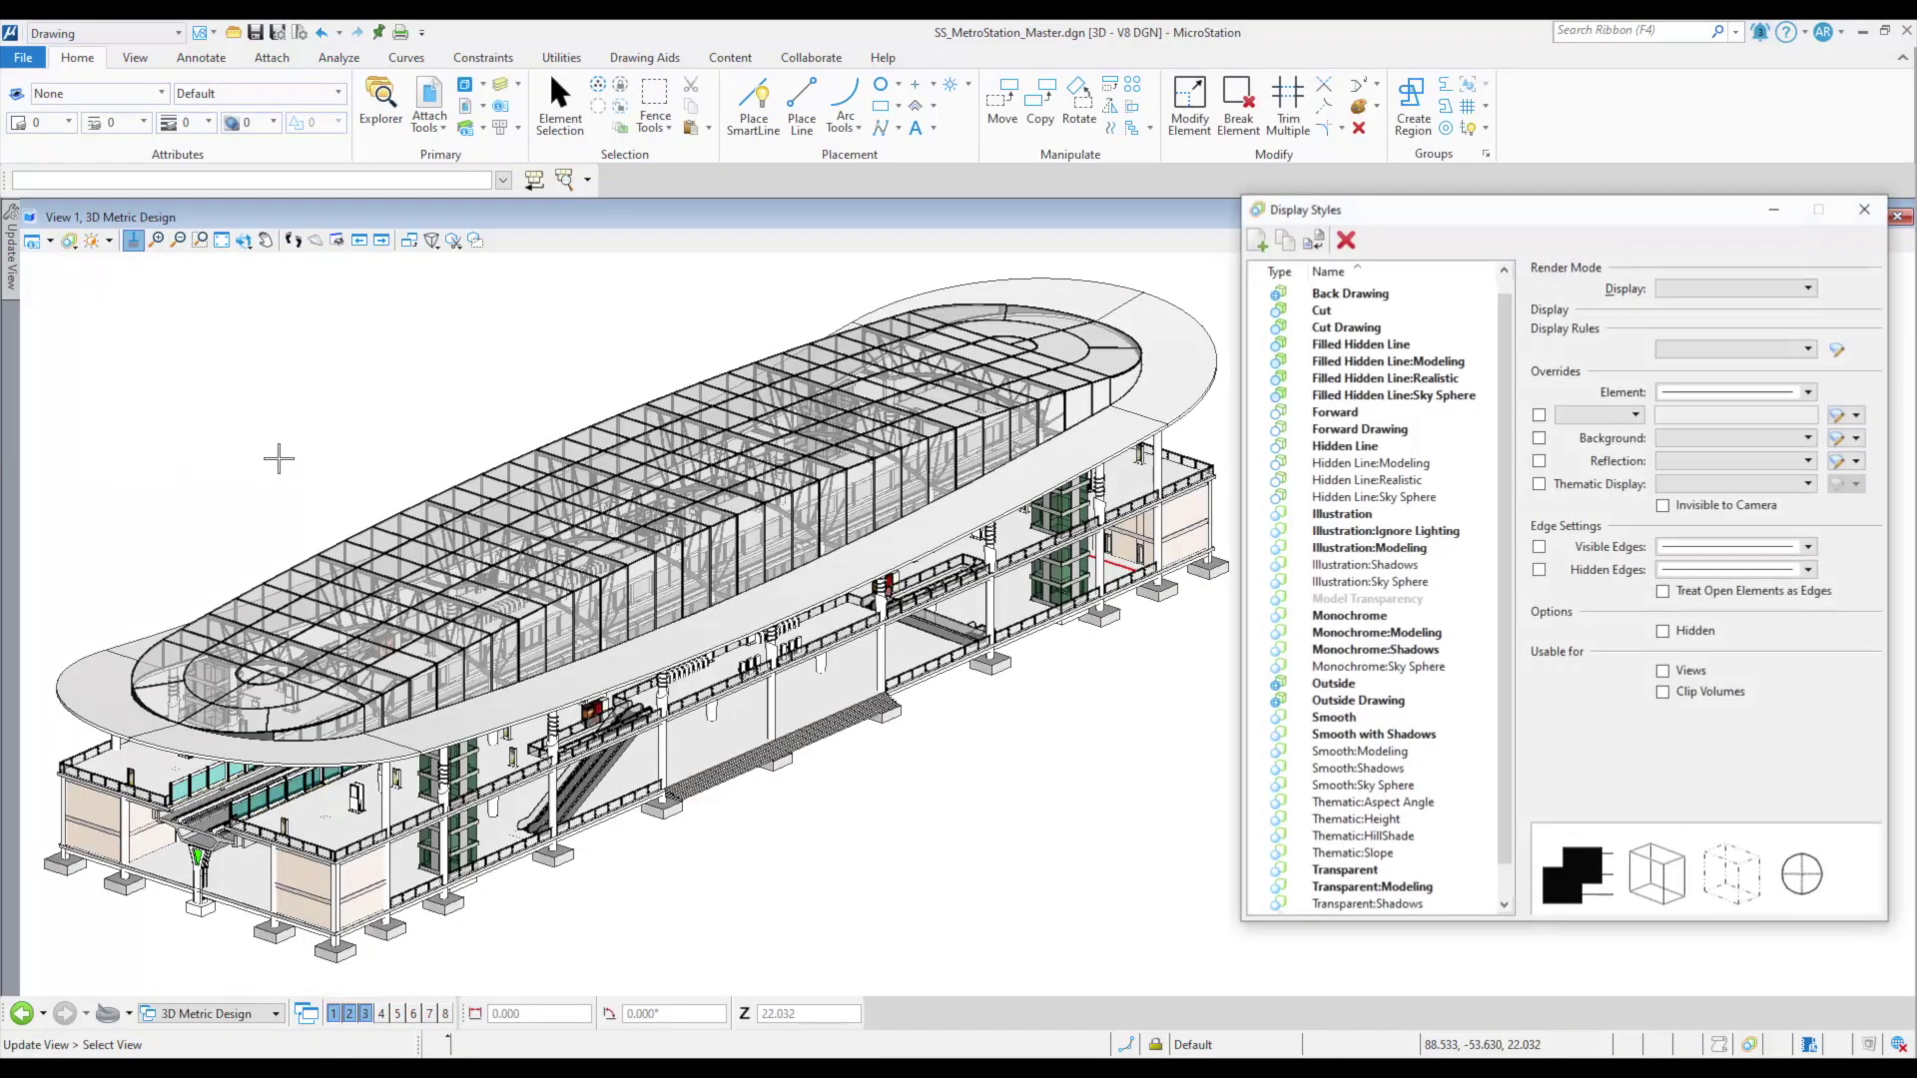
pyautogui.click(1383, 514)
pyautogui.click(1844, 457)
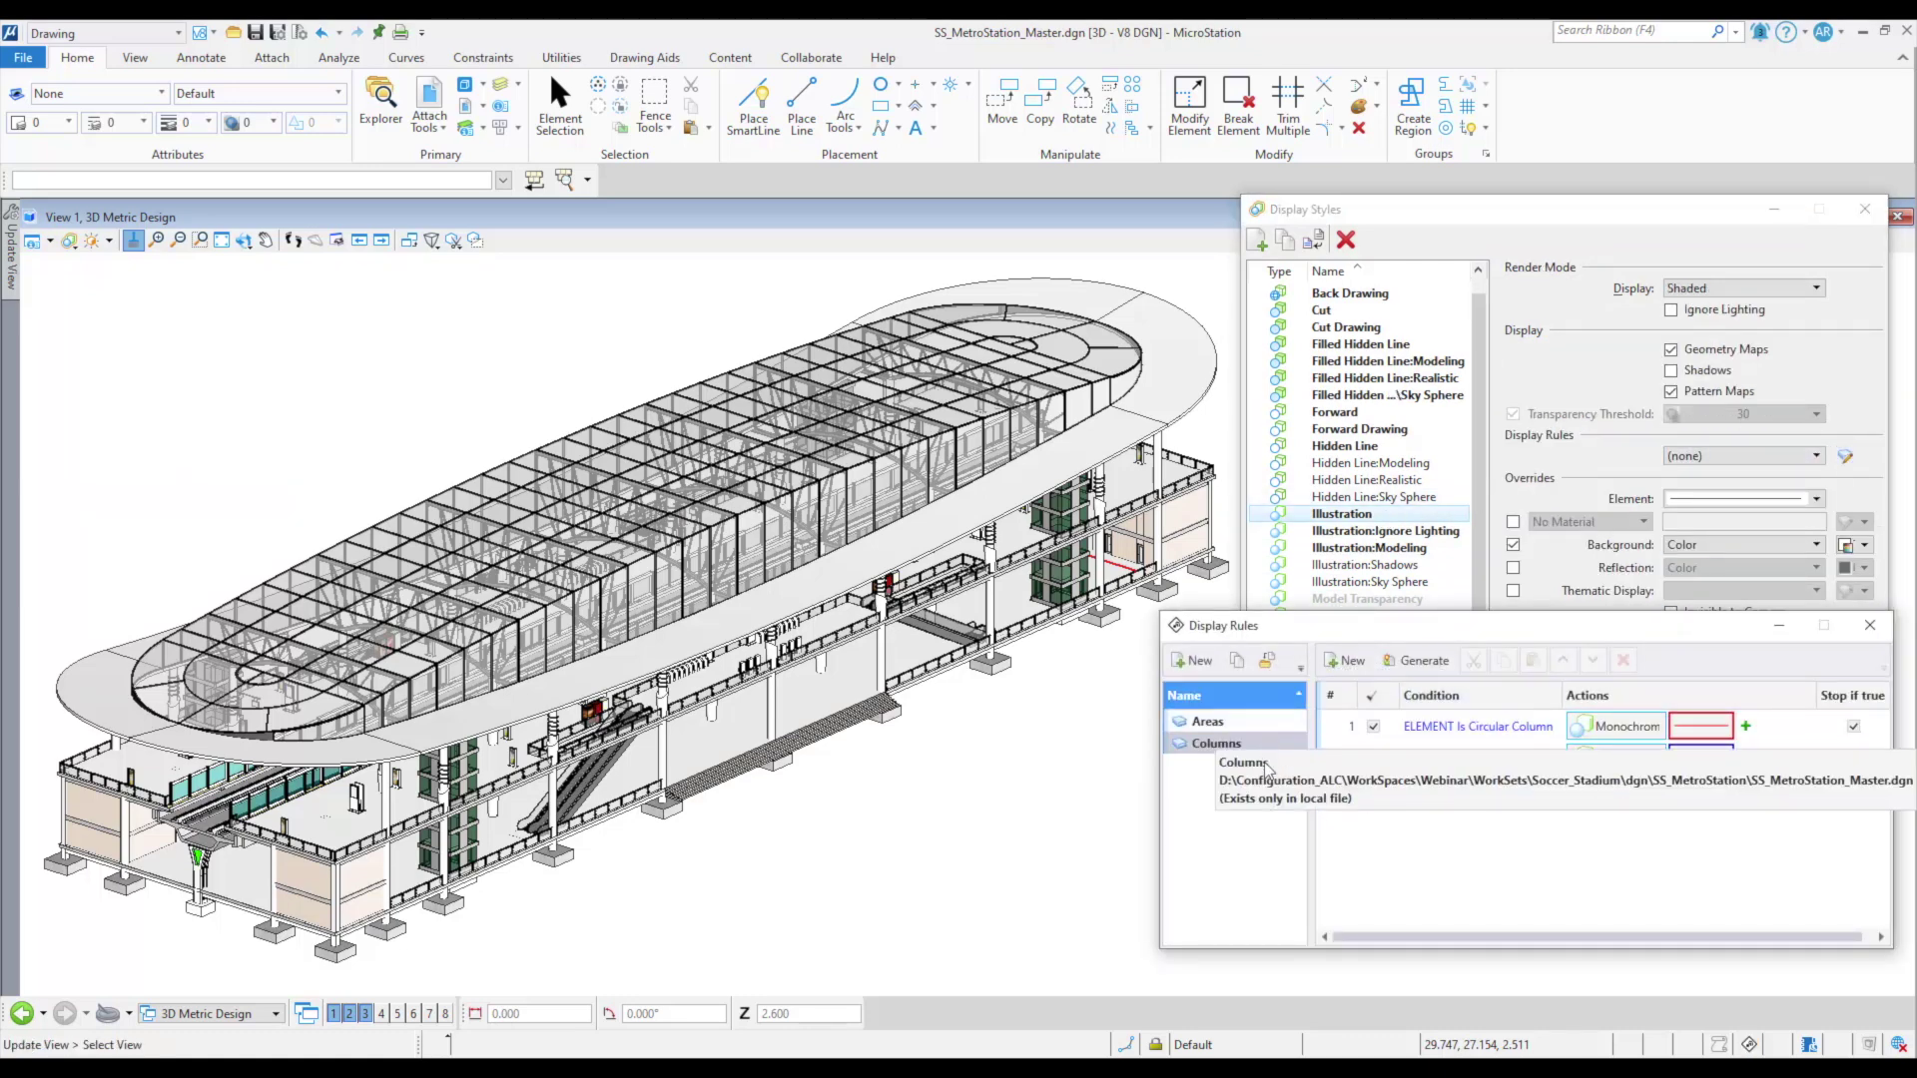
pyautogui.click(1745, 726)
pyautogui.click(1640, 894)
# Apply the Columns then Areas rule sets, turn rules off, and rotate to Top view.
pyautogui.click(1719, 461)
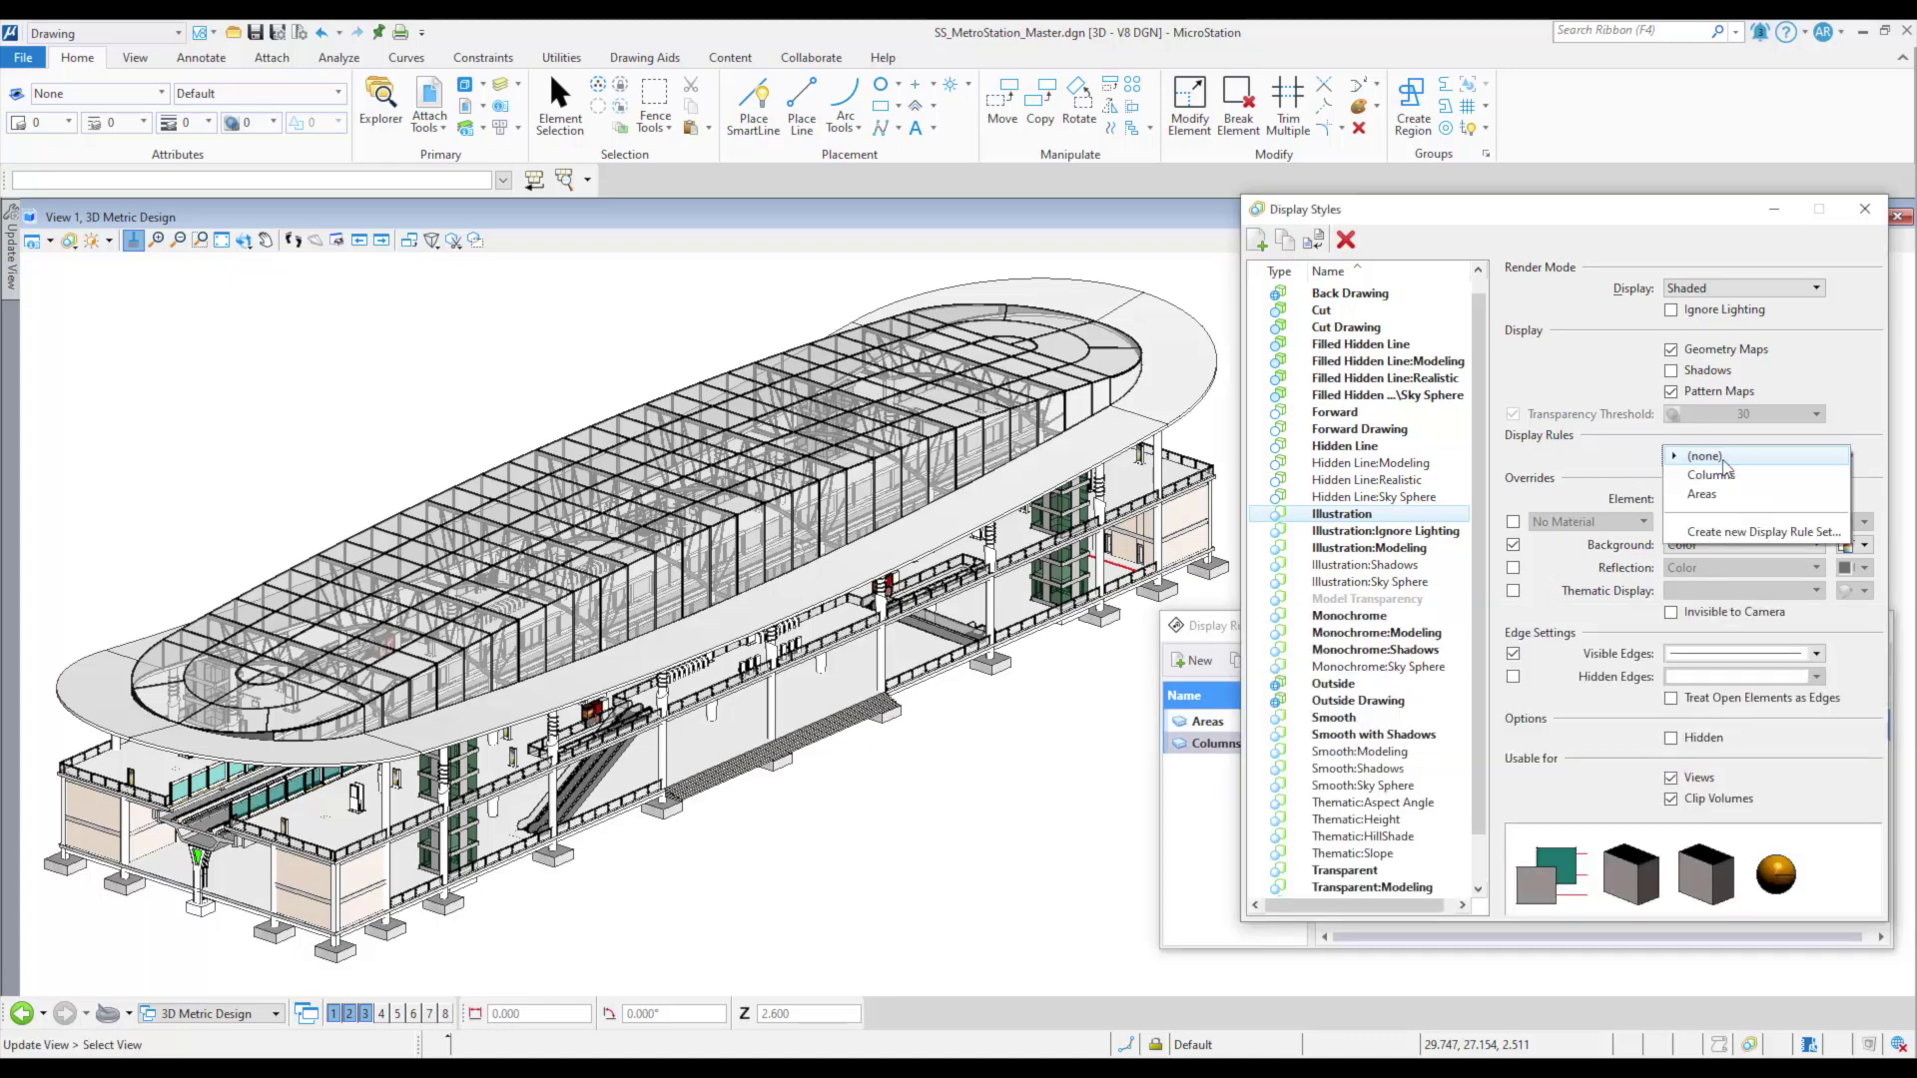
pyautogui.click(1711, 476)
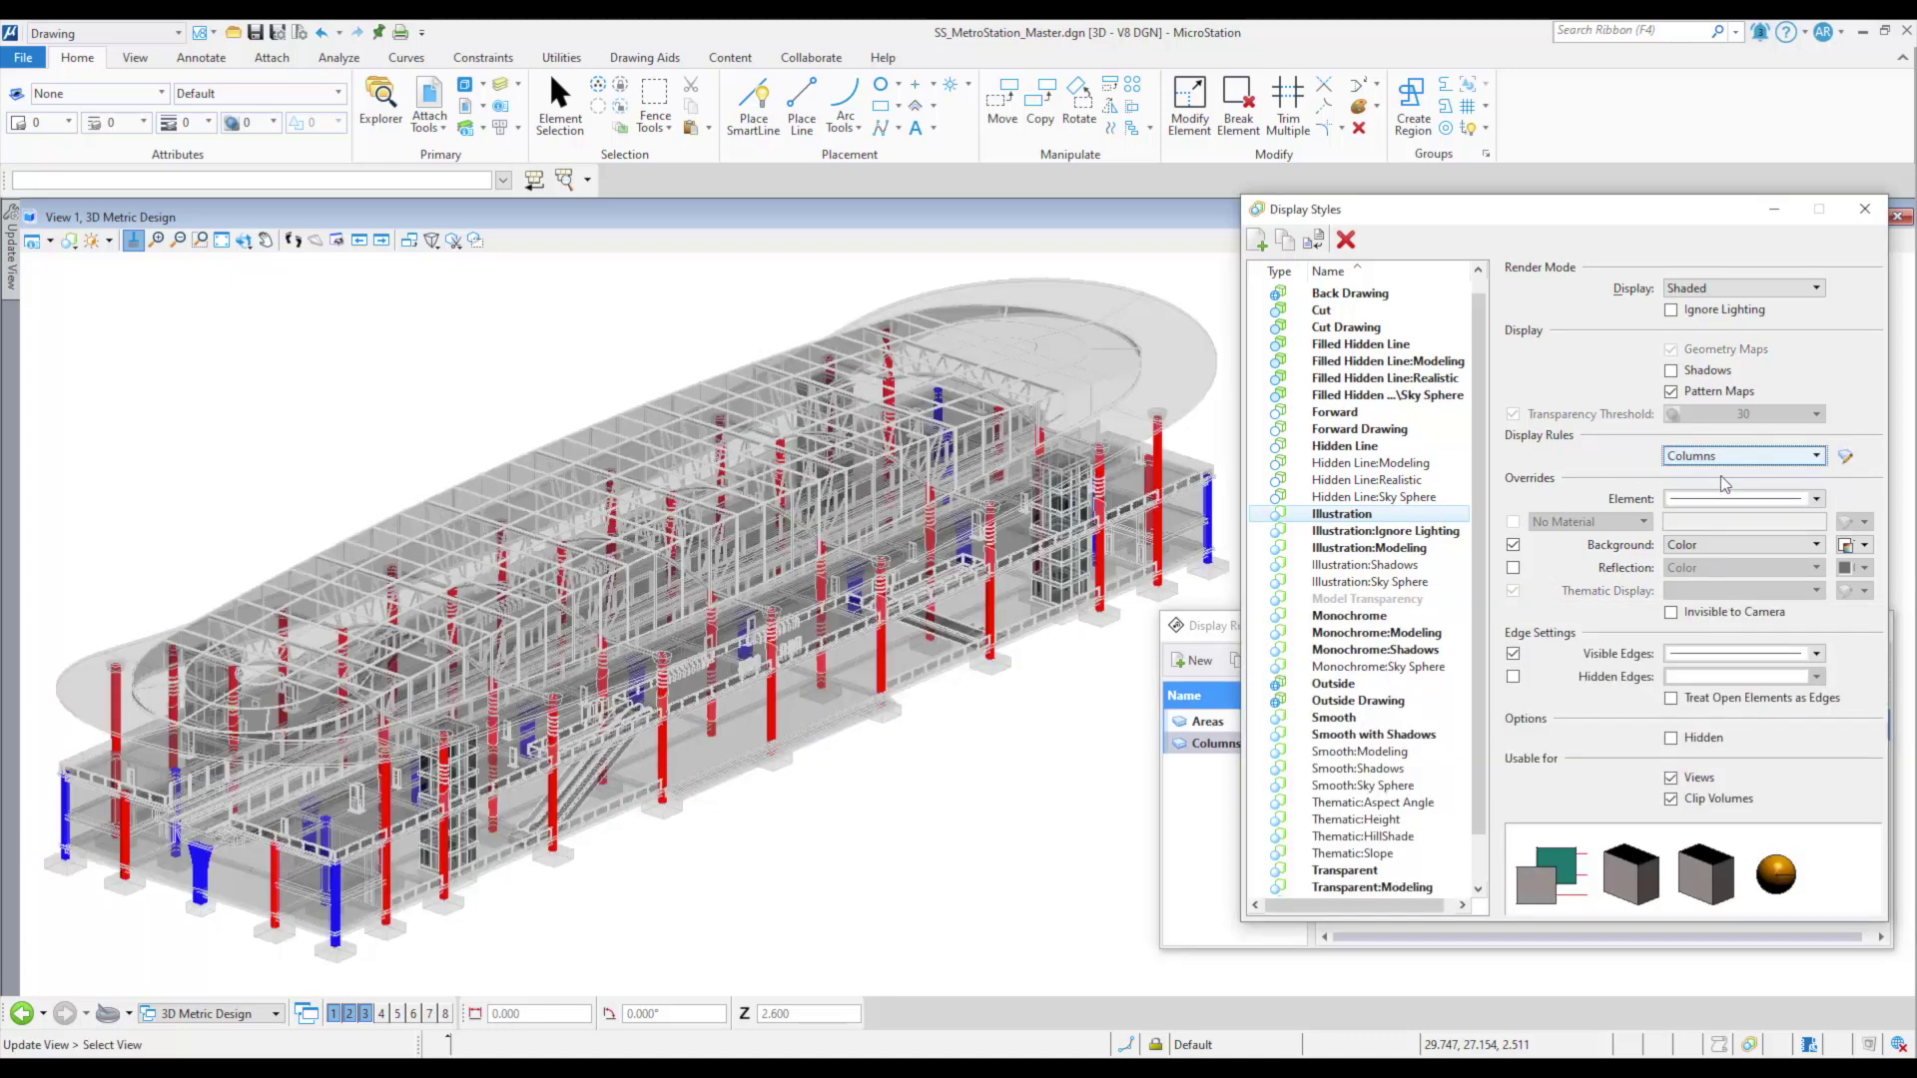
pyautogui.click(1719, 460)
pyautogui.click(1717, 480)
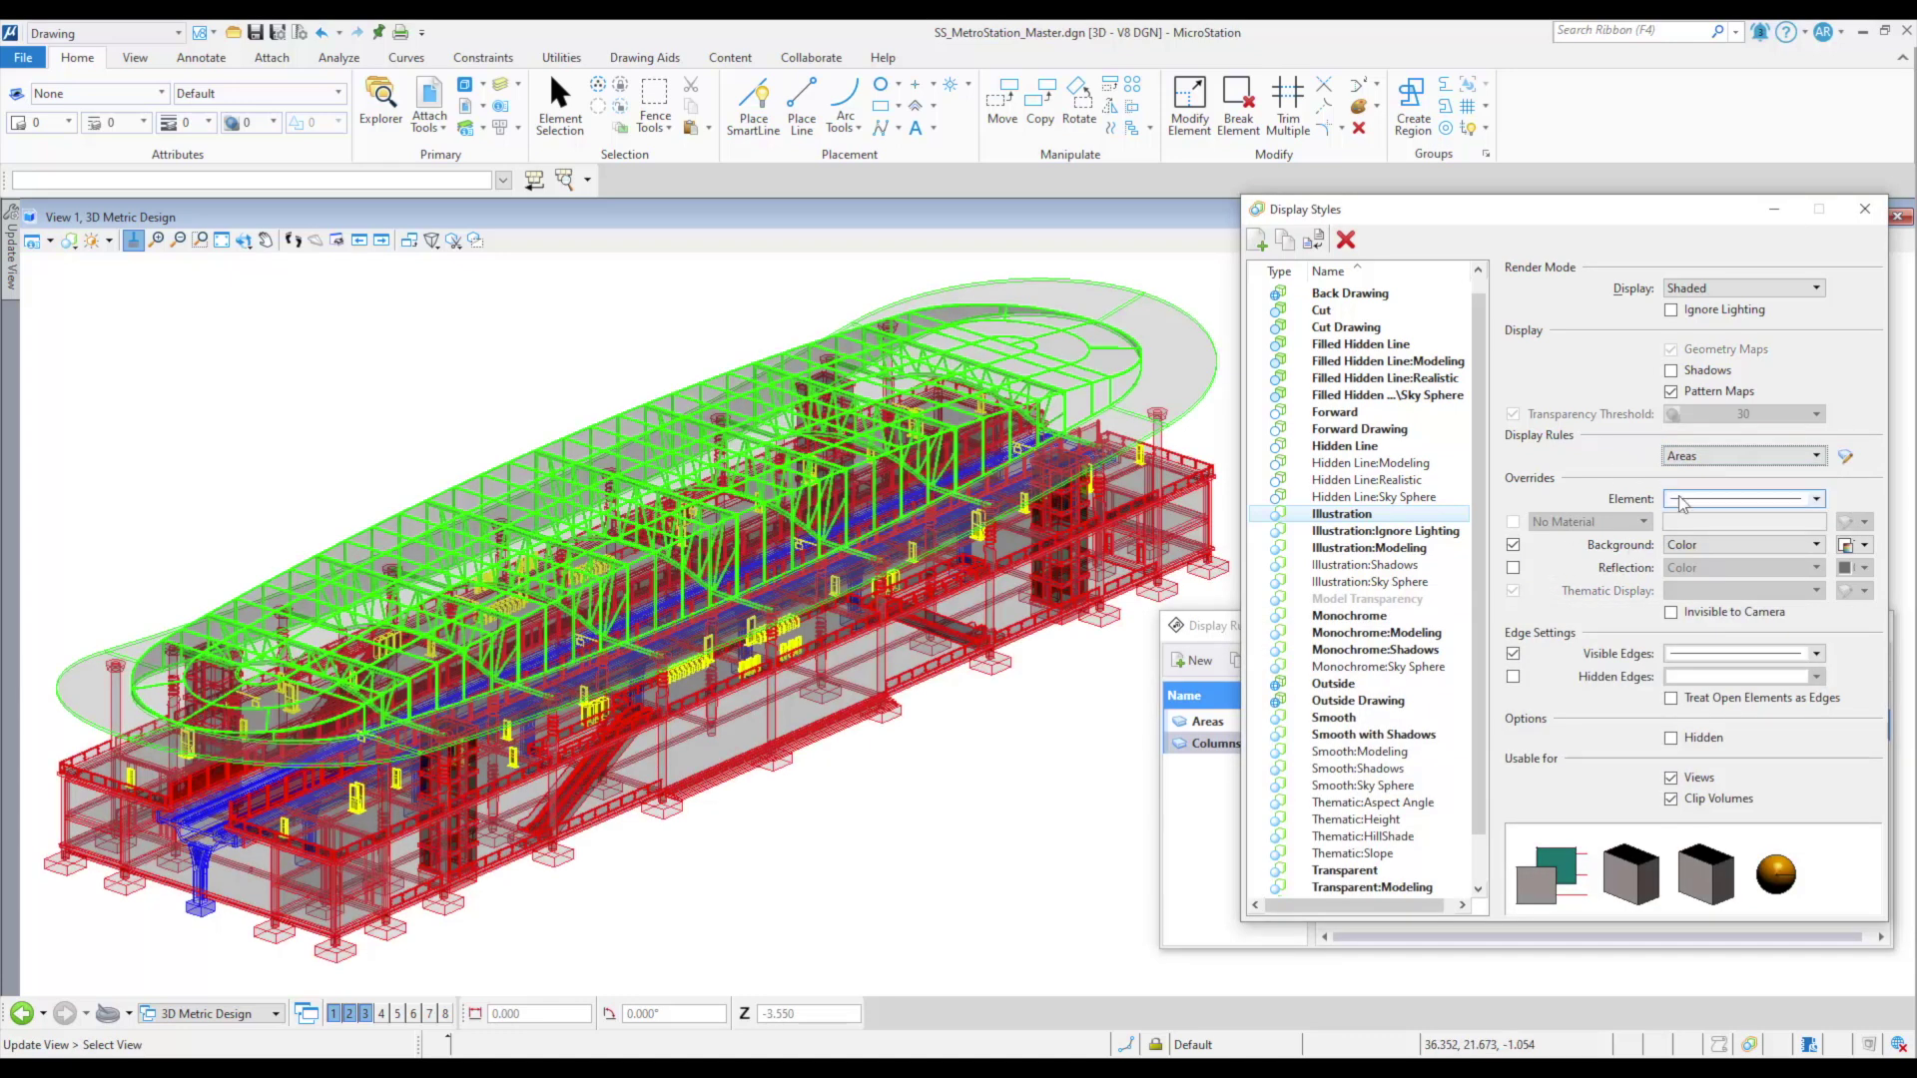
pyautogui.click(1717, 457)
pyautogui.click(1721, 436)
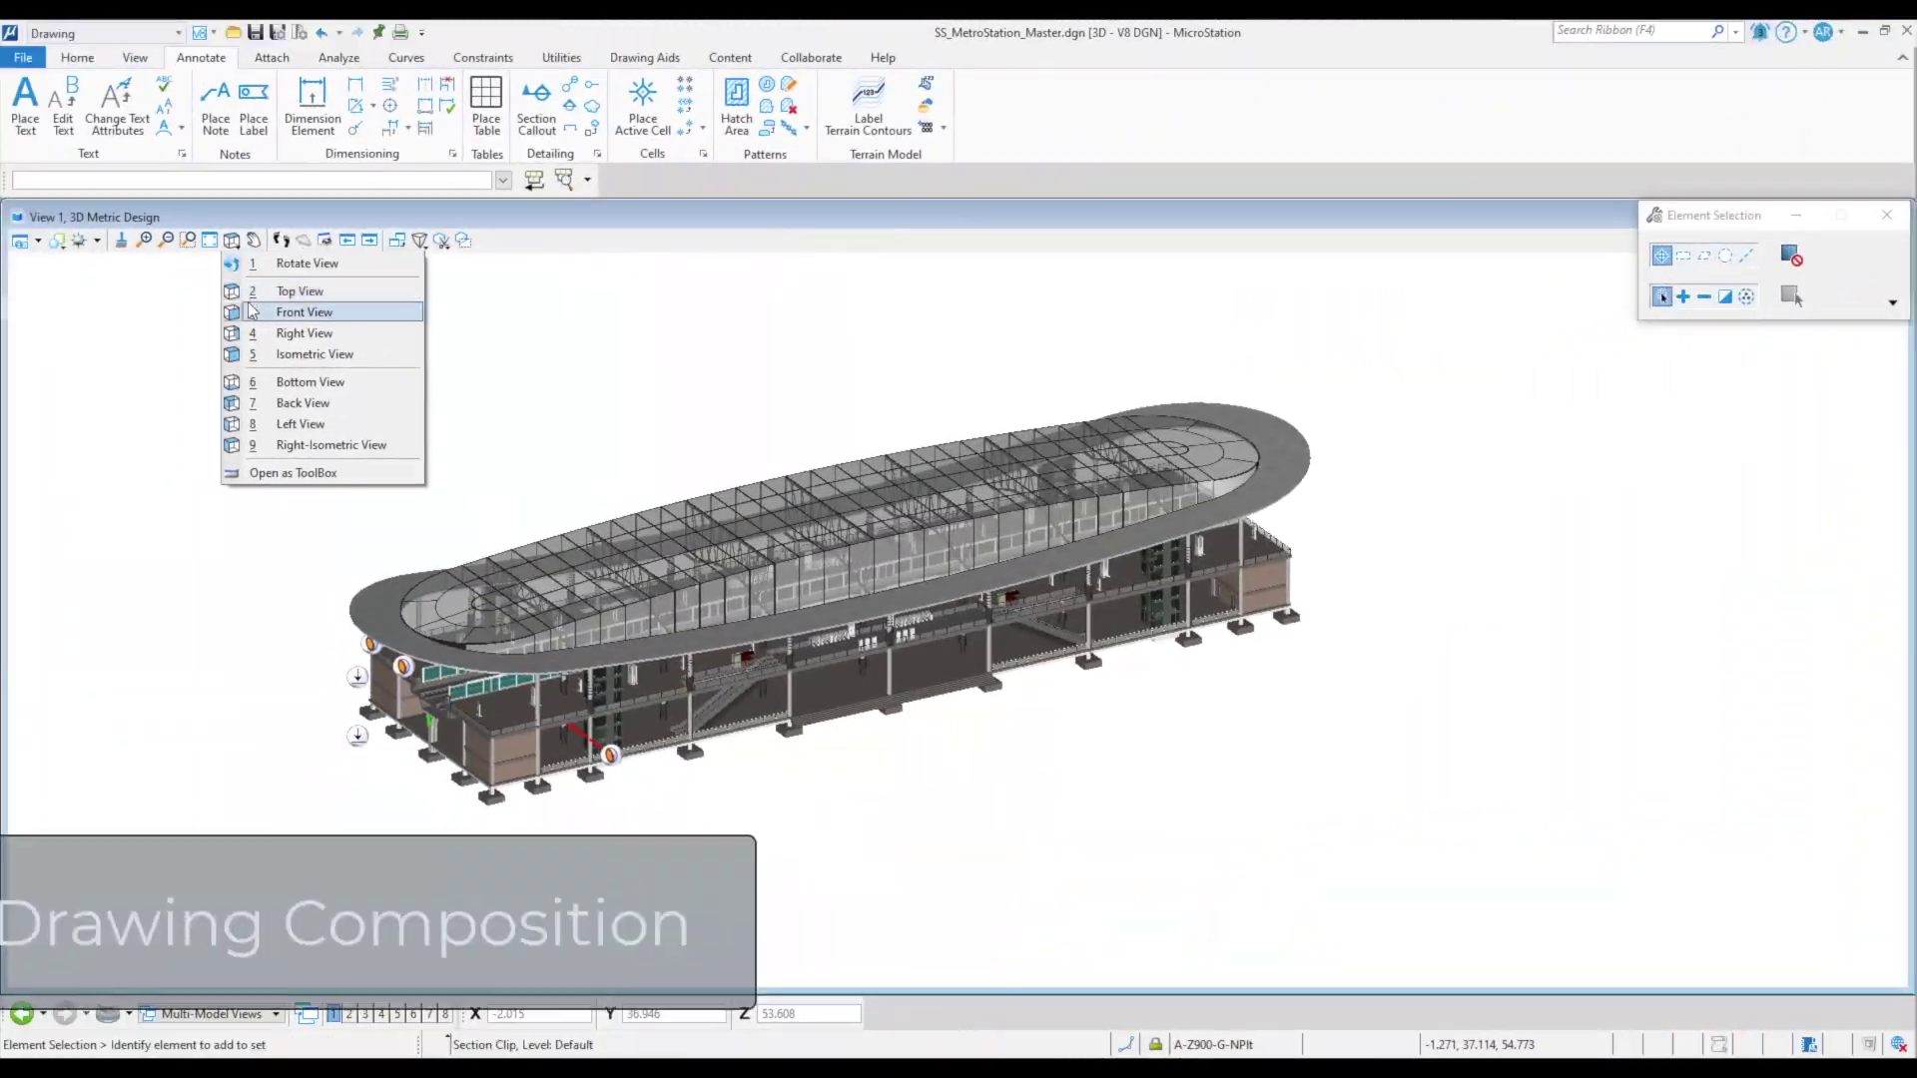
pyautogui.click(252, 293)
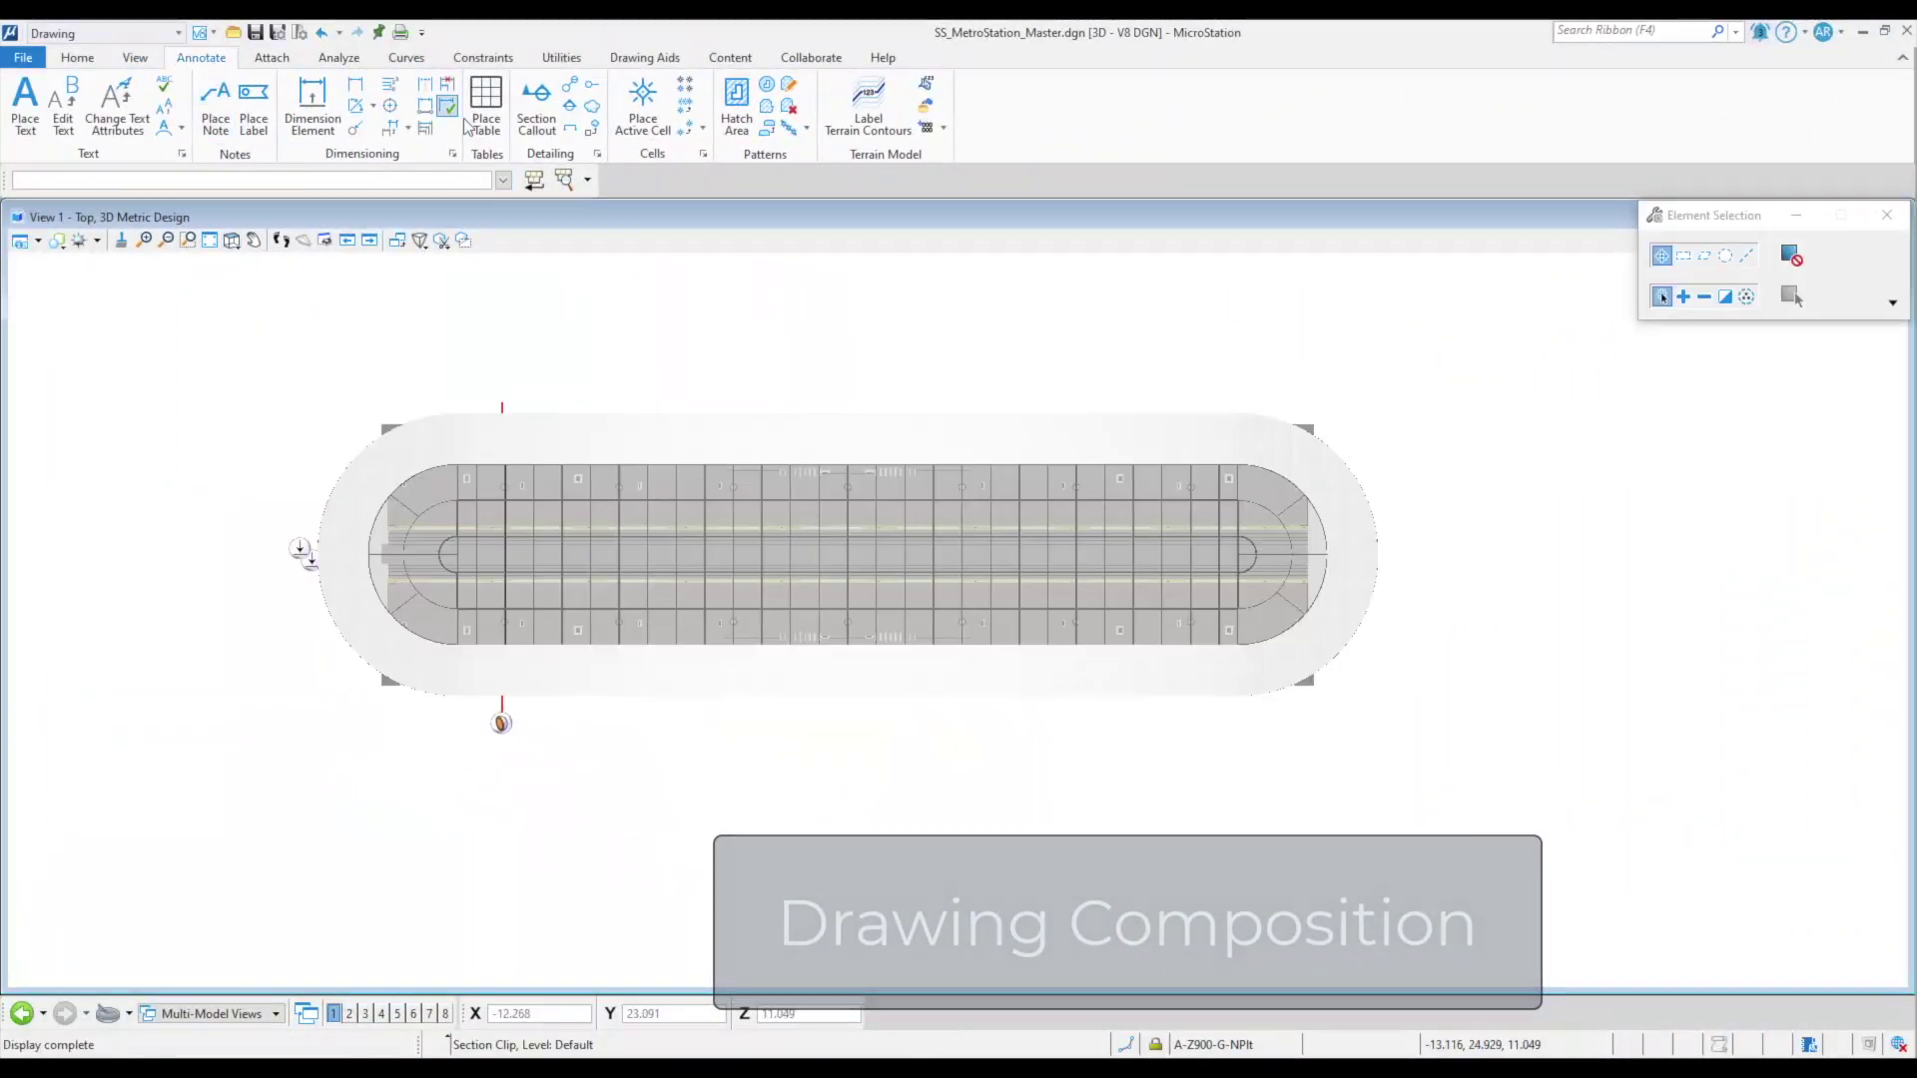
# Draw a section callout top-to-bottom across the station and create its Section drawing and sheet.
pyautogui.click(536, 100)
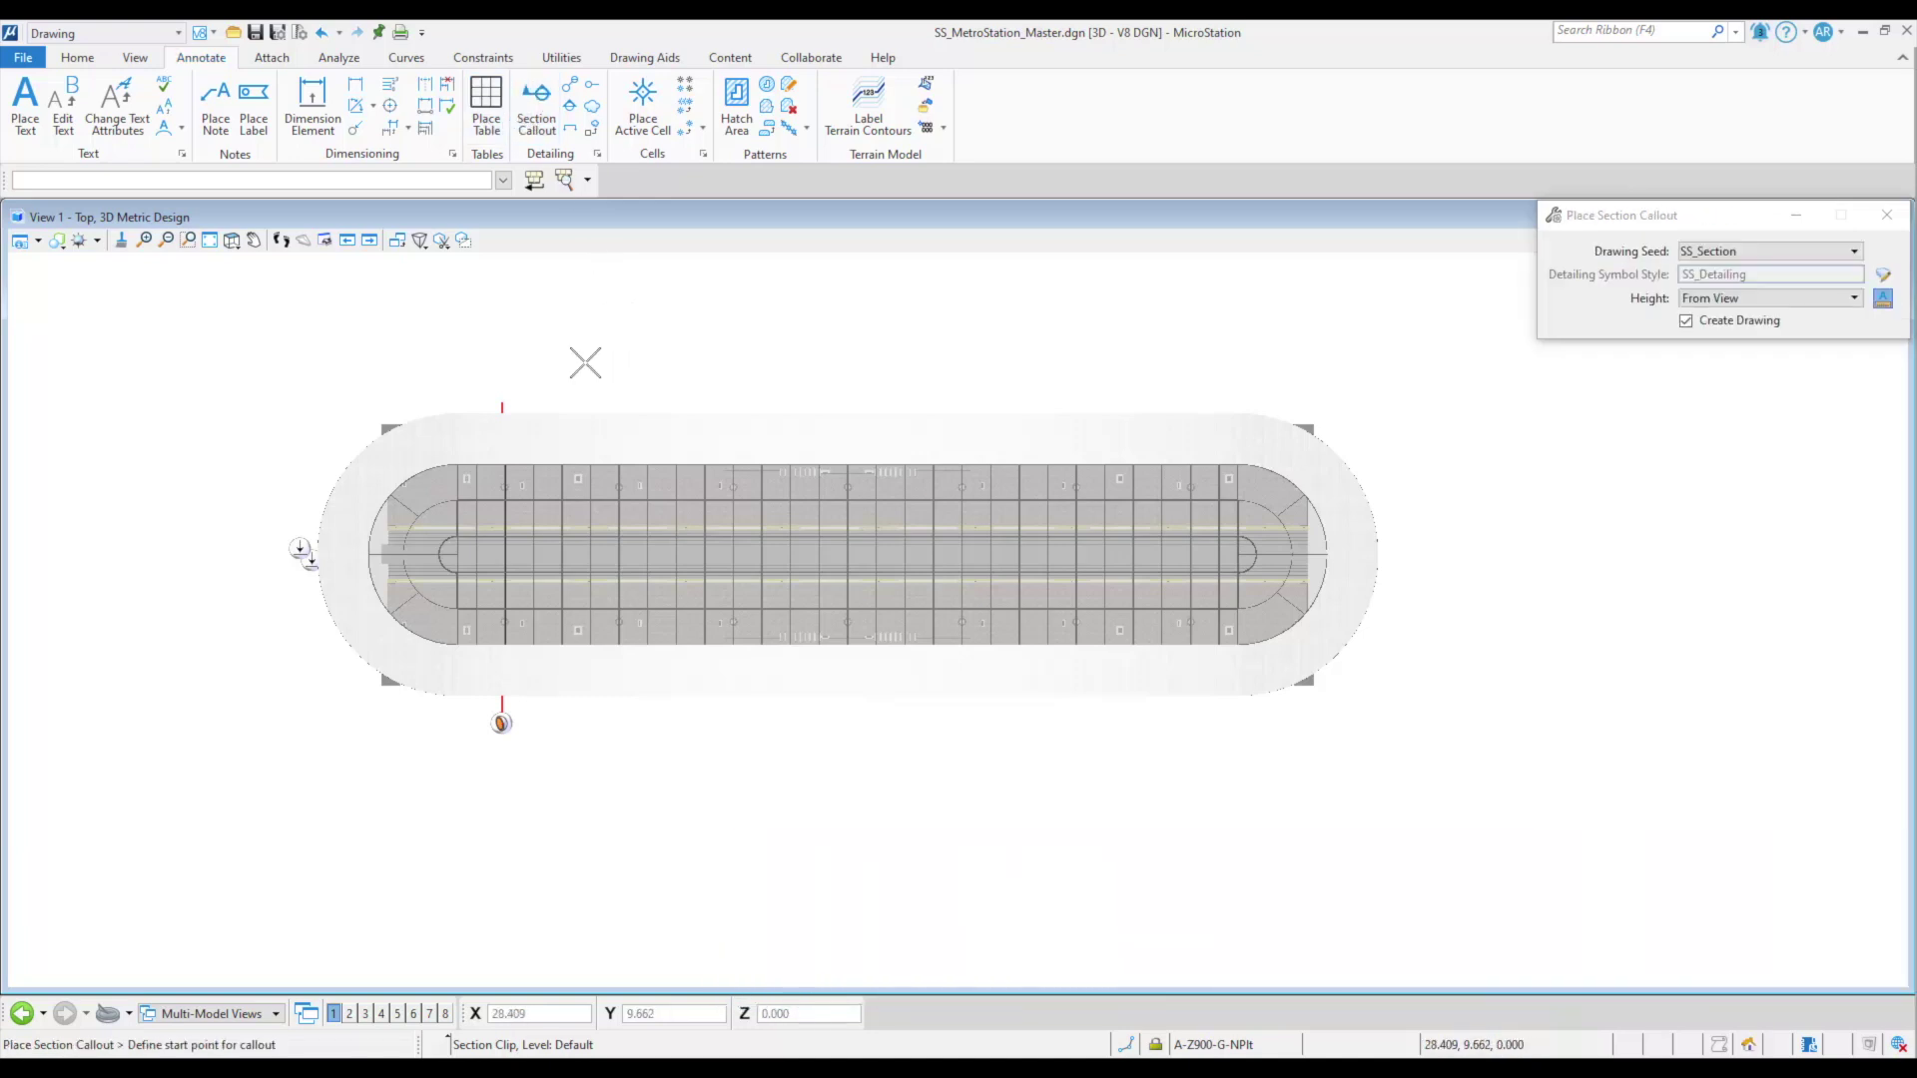
pyautogui.click(585, 360)
pyautogui.click(588, 777)
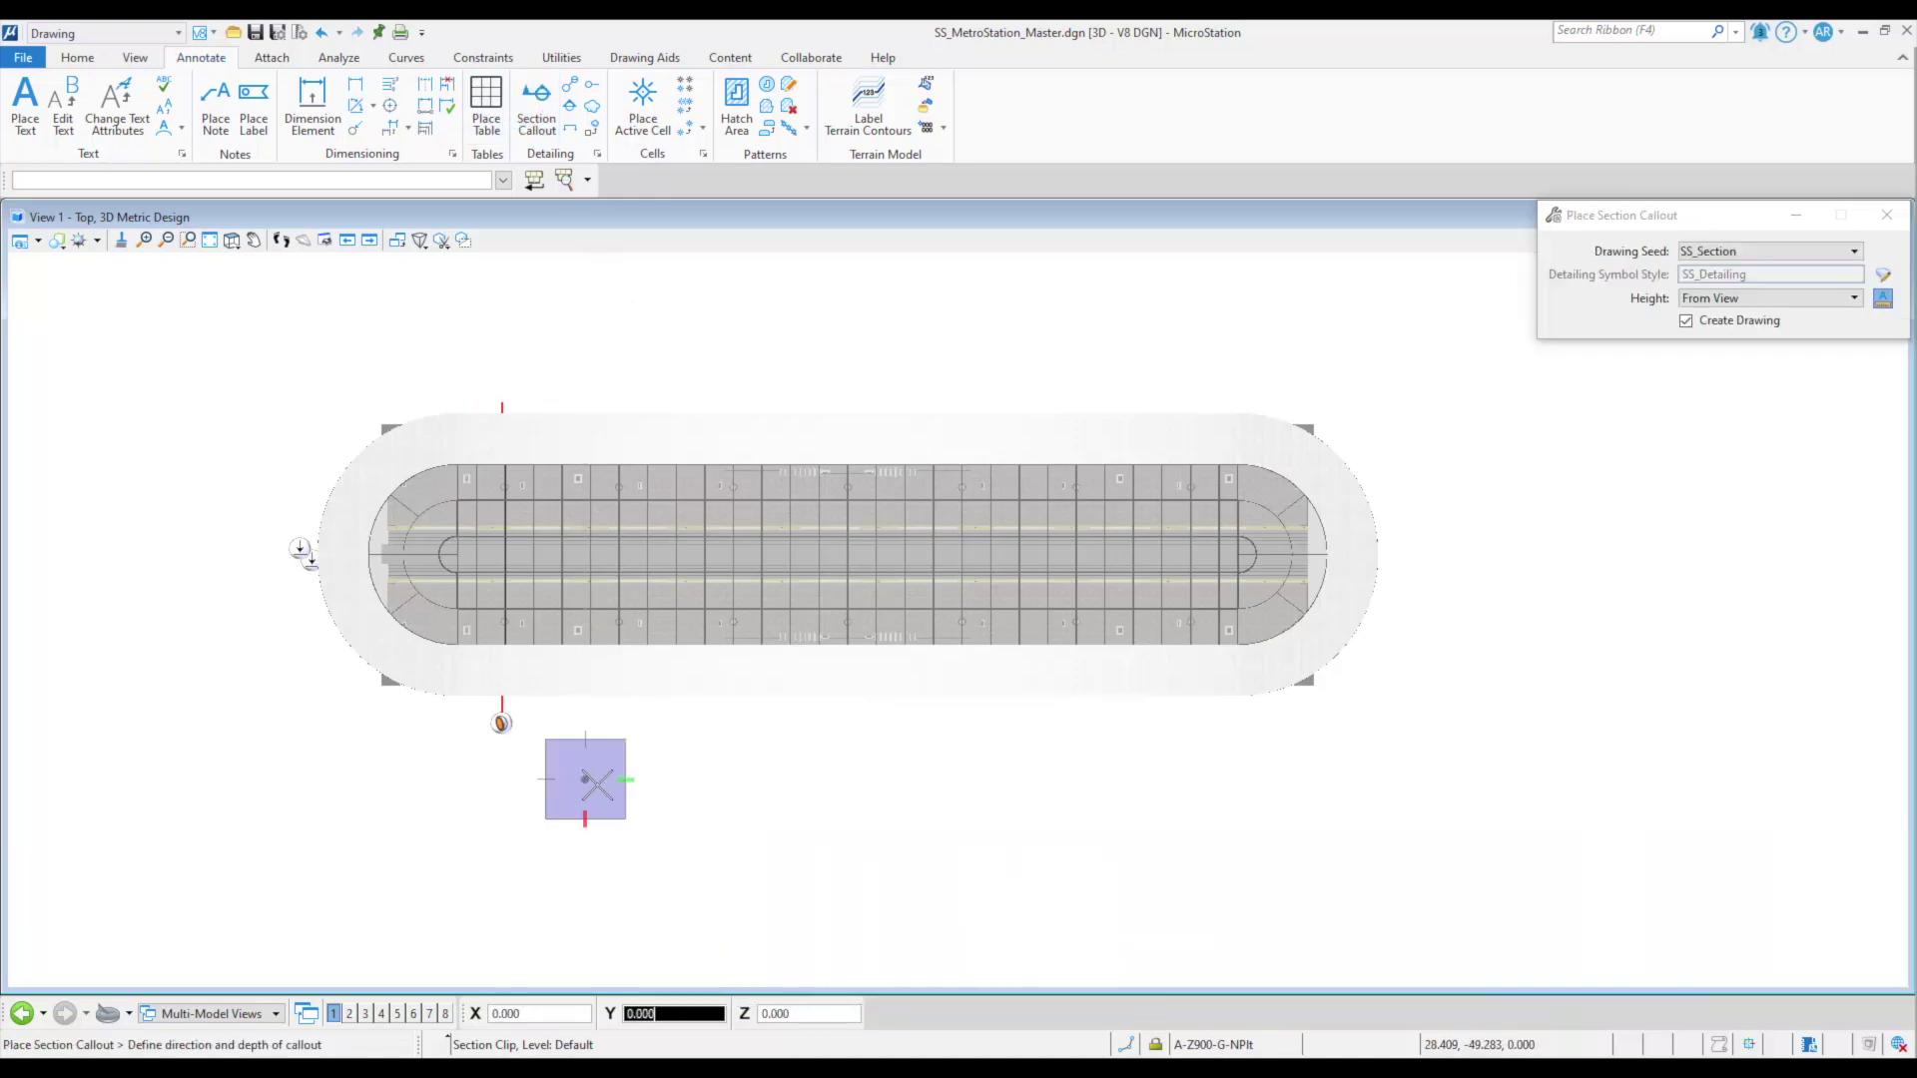
pyautogui.click(703, 794)
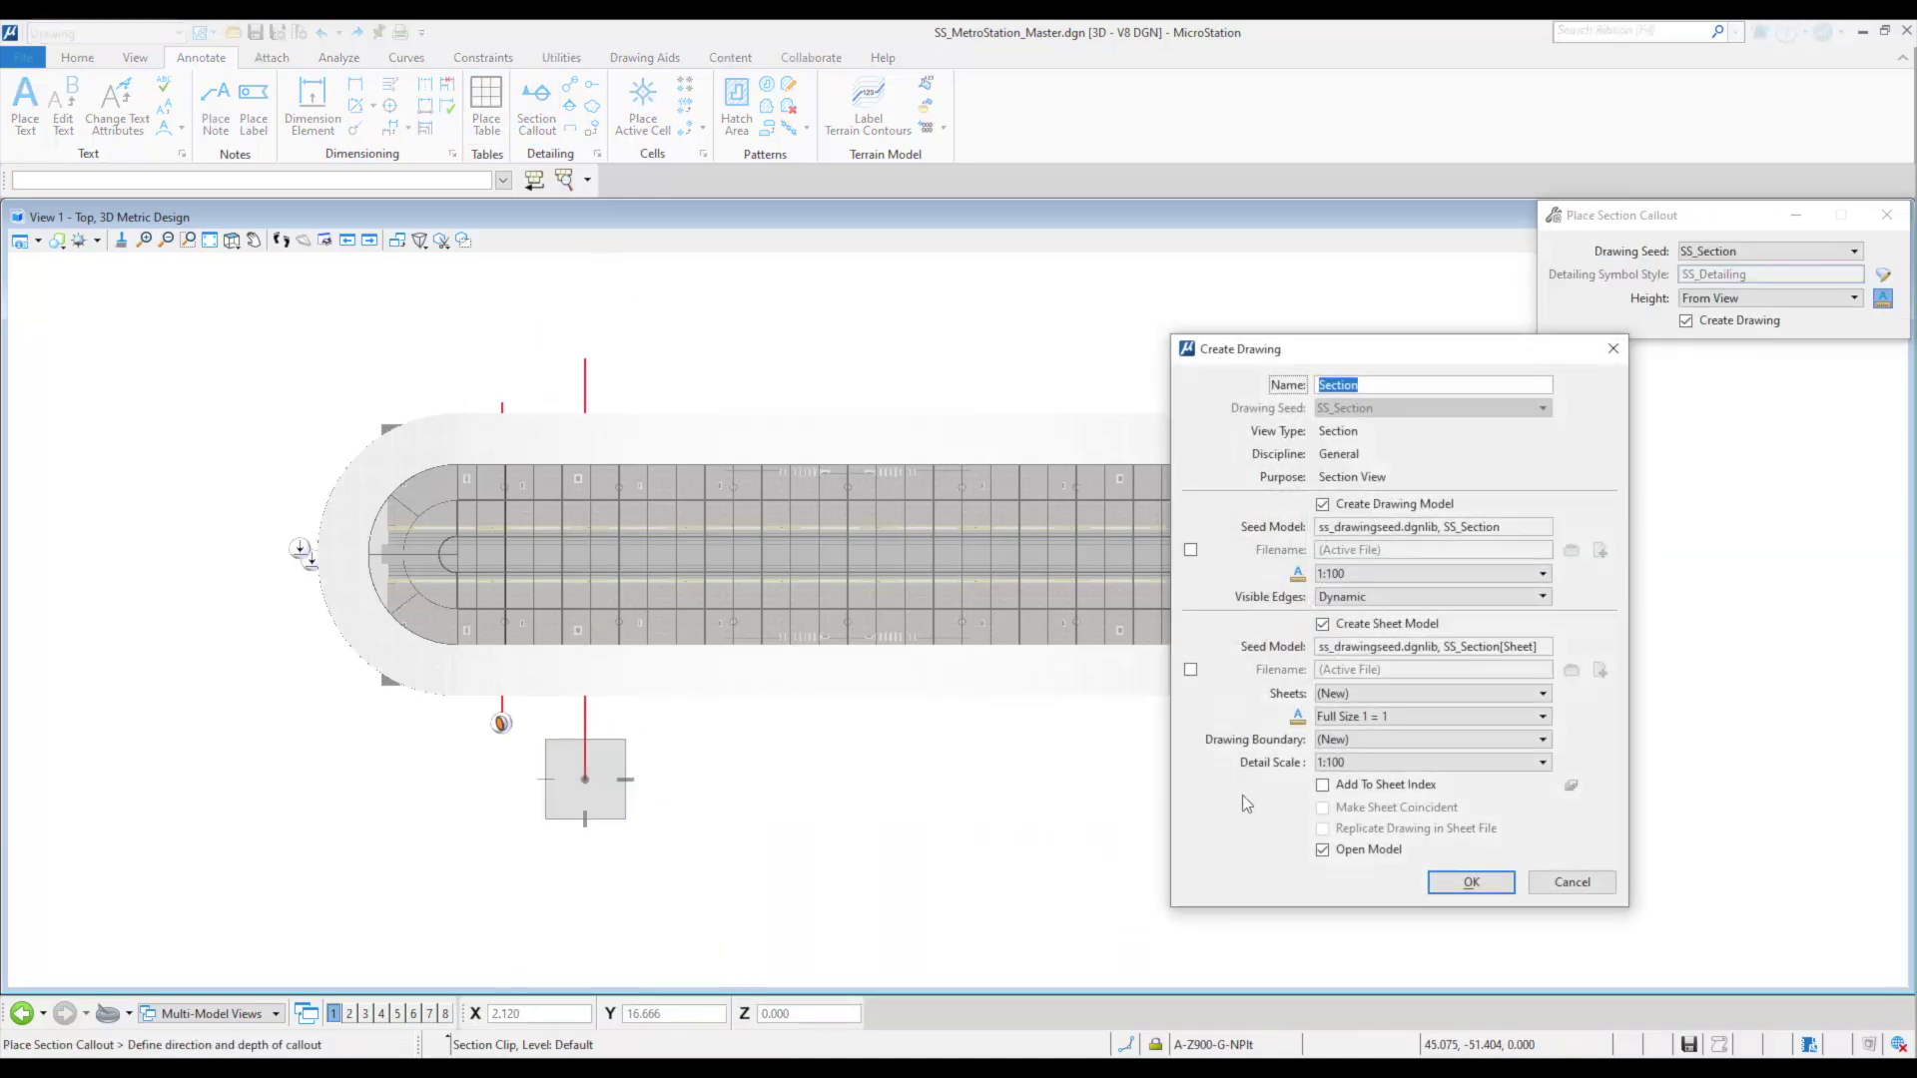
pyautogui.click(1467, 883)
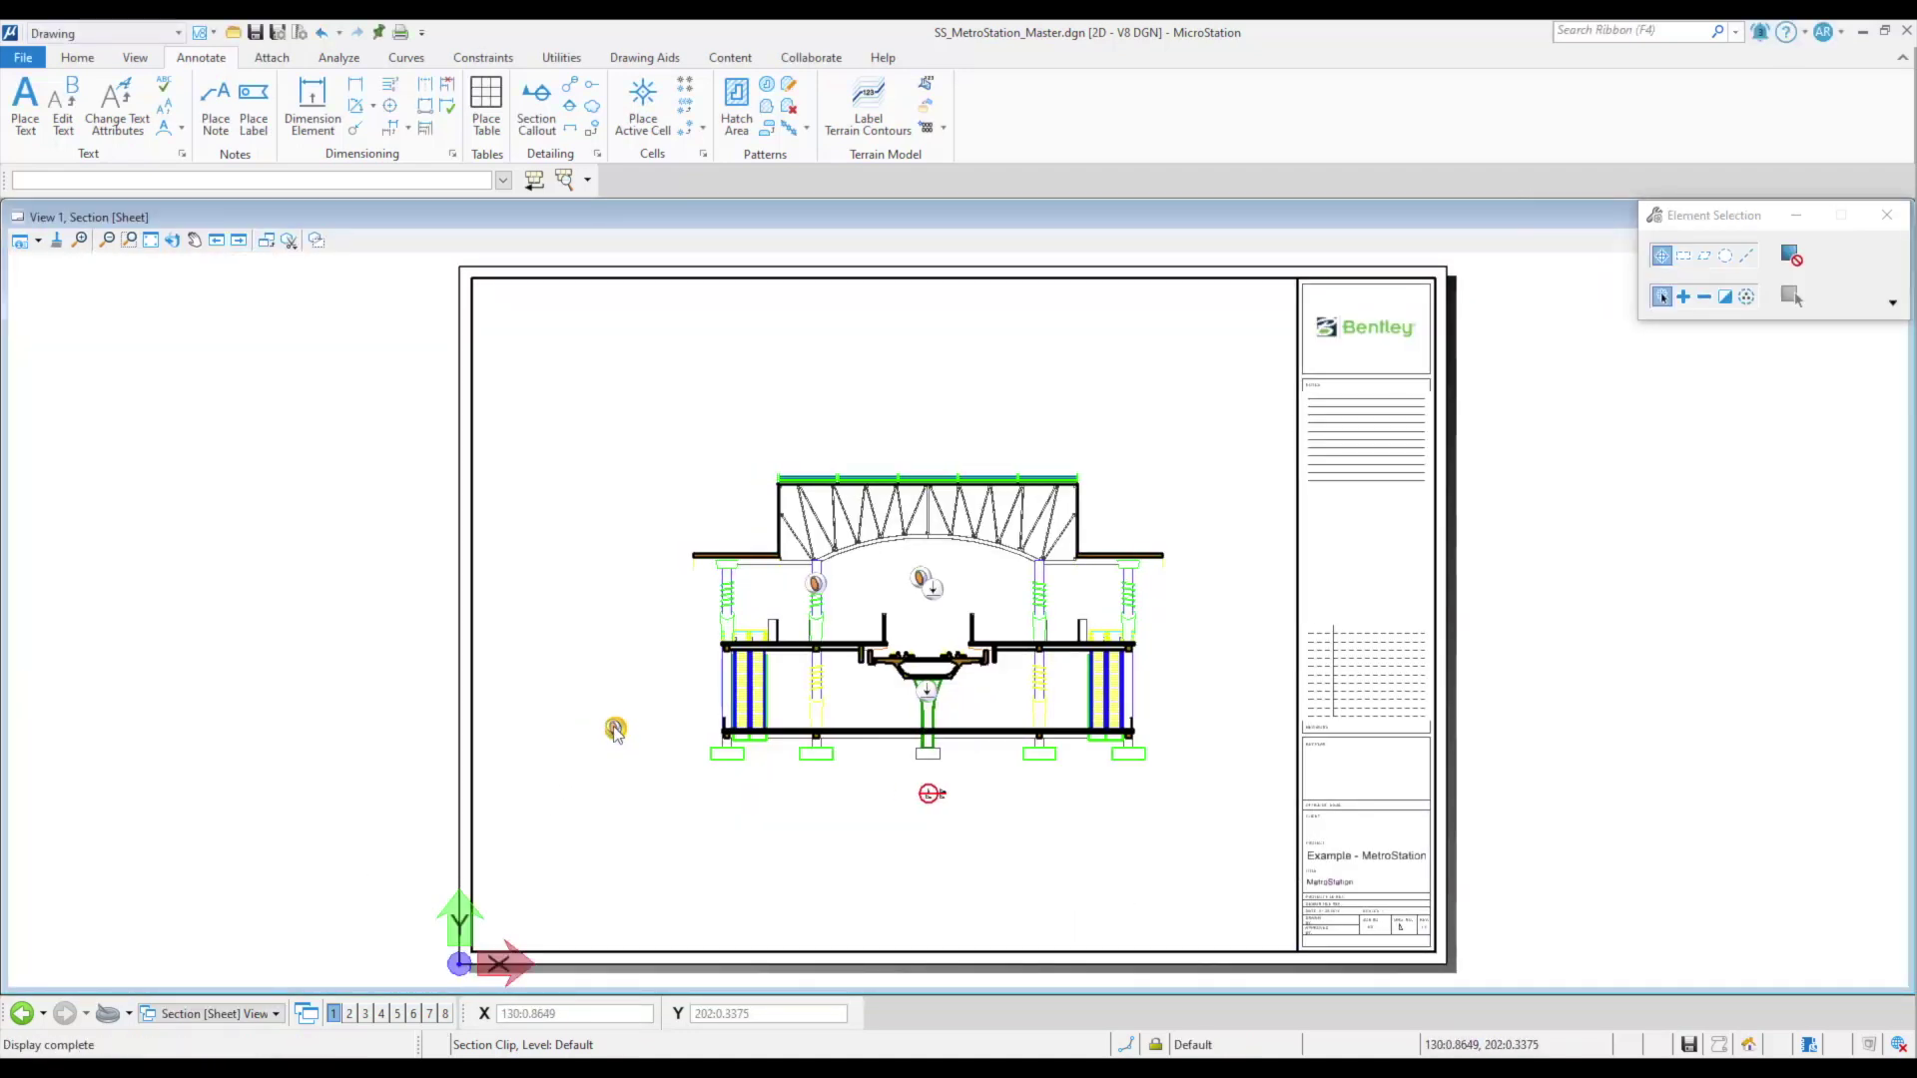
# Open the station's 3D design model, clip it by the Section callout, and toggle the section on and off.
pyautogui.moveTo(616, 729)
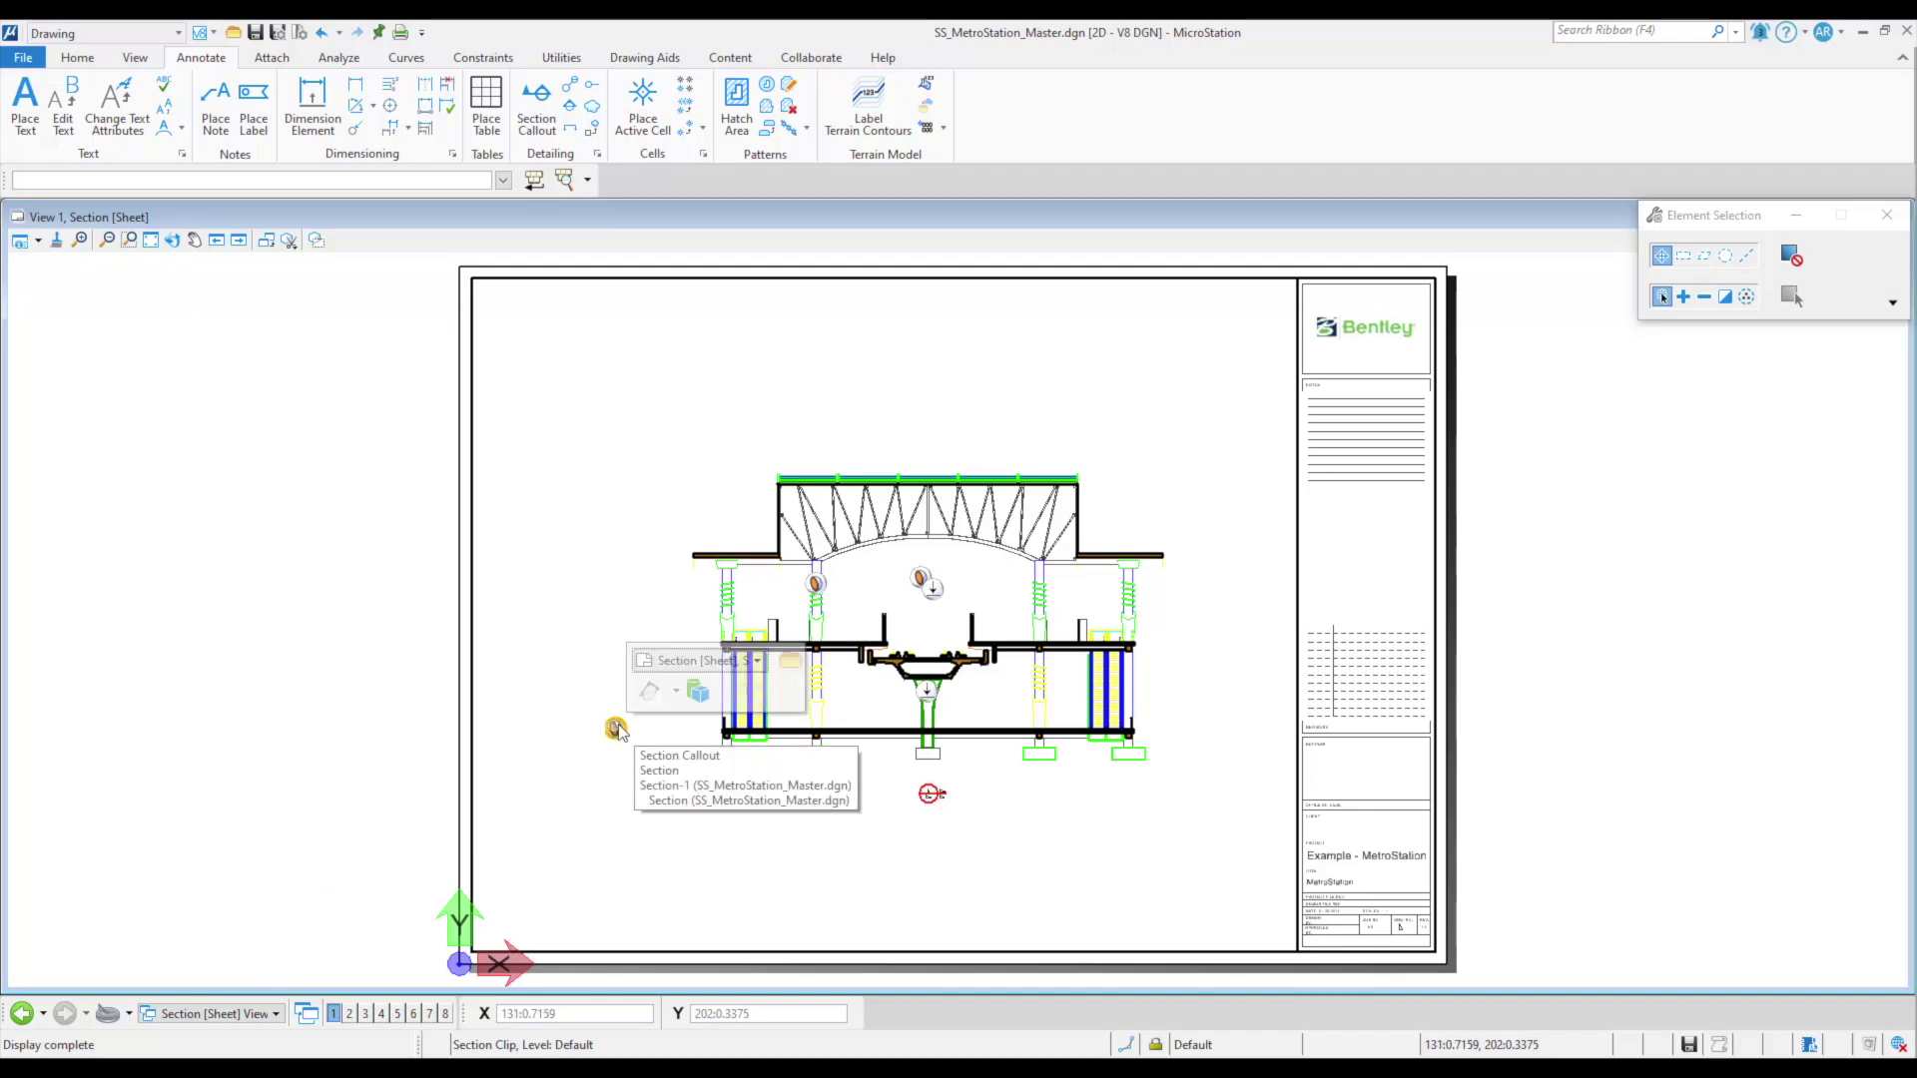
pyautogui.click(698, 692)
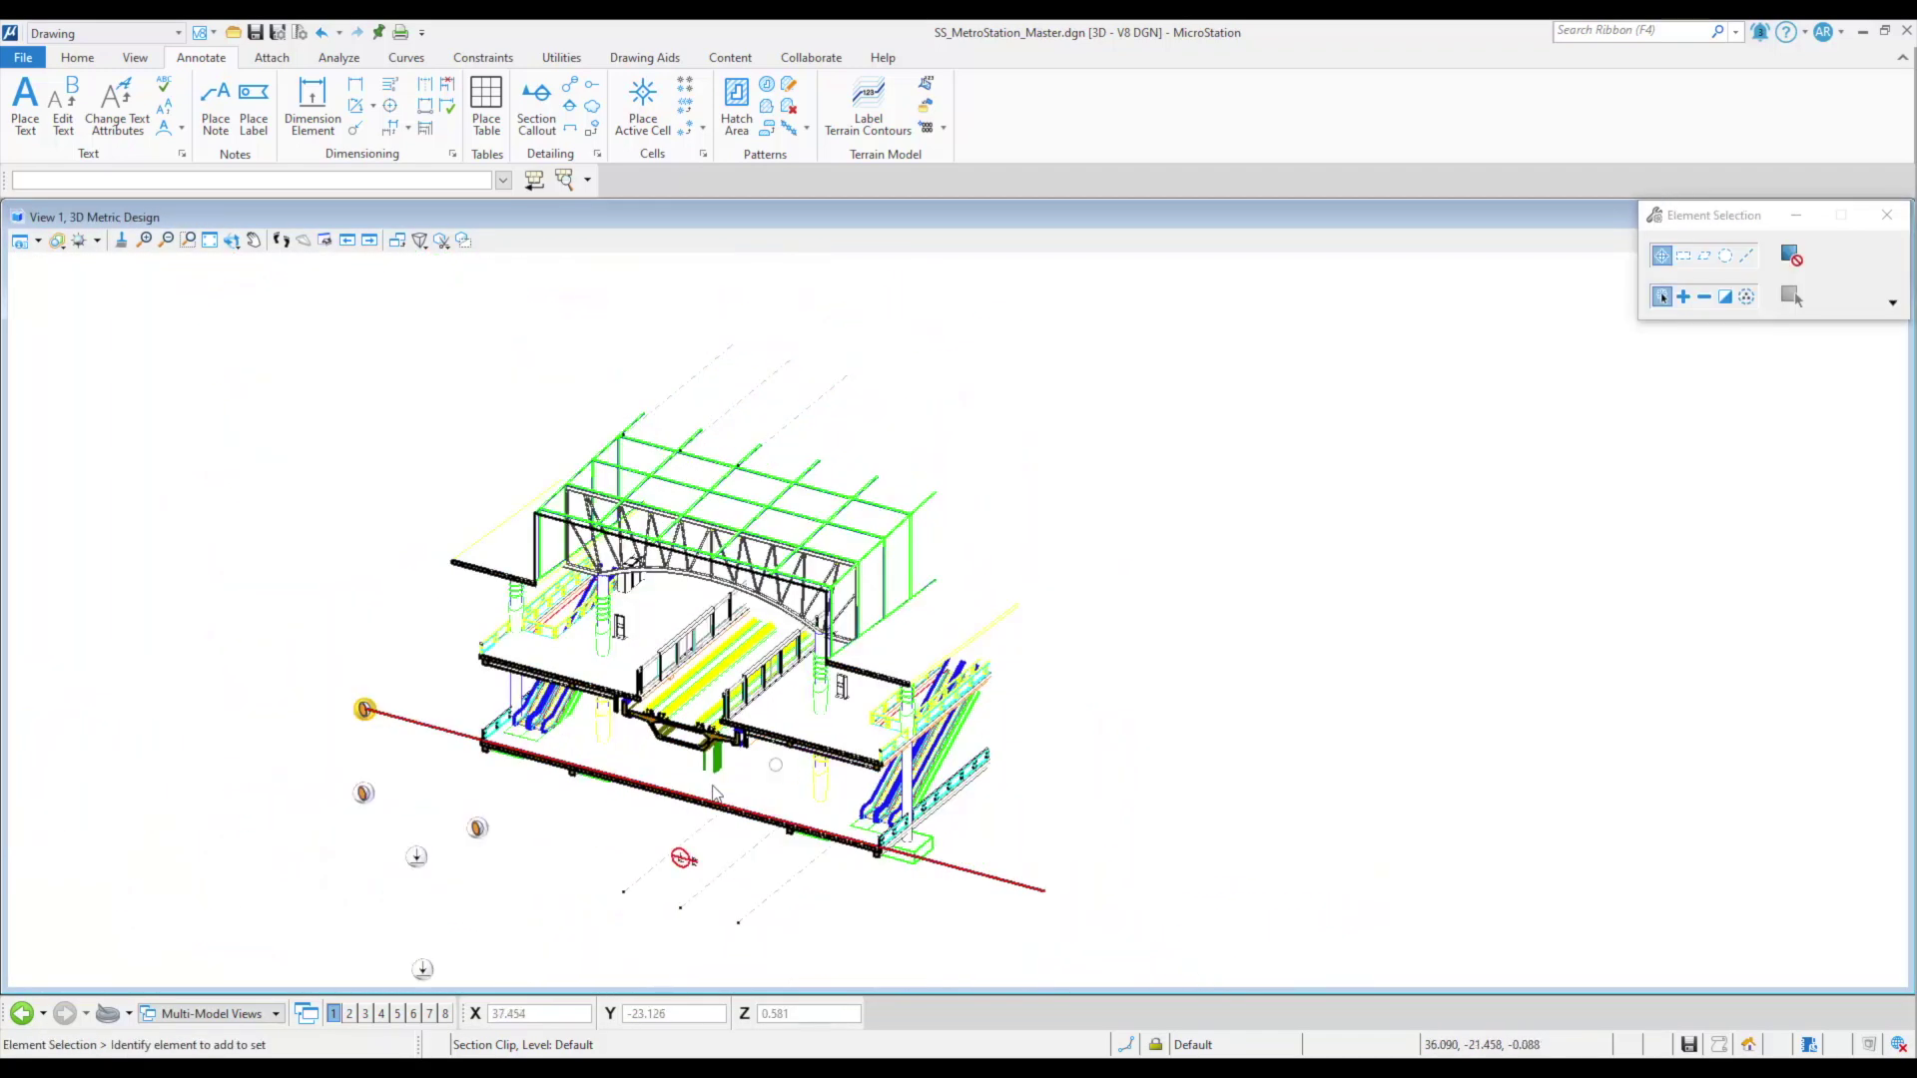
pyautogui.click(366, 710)
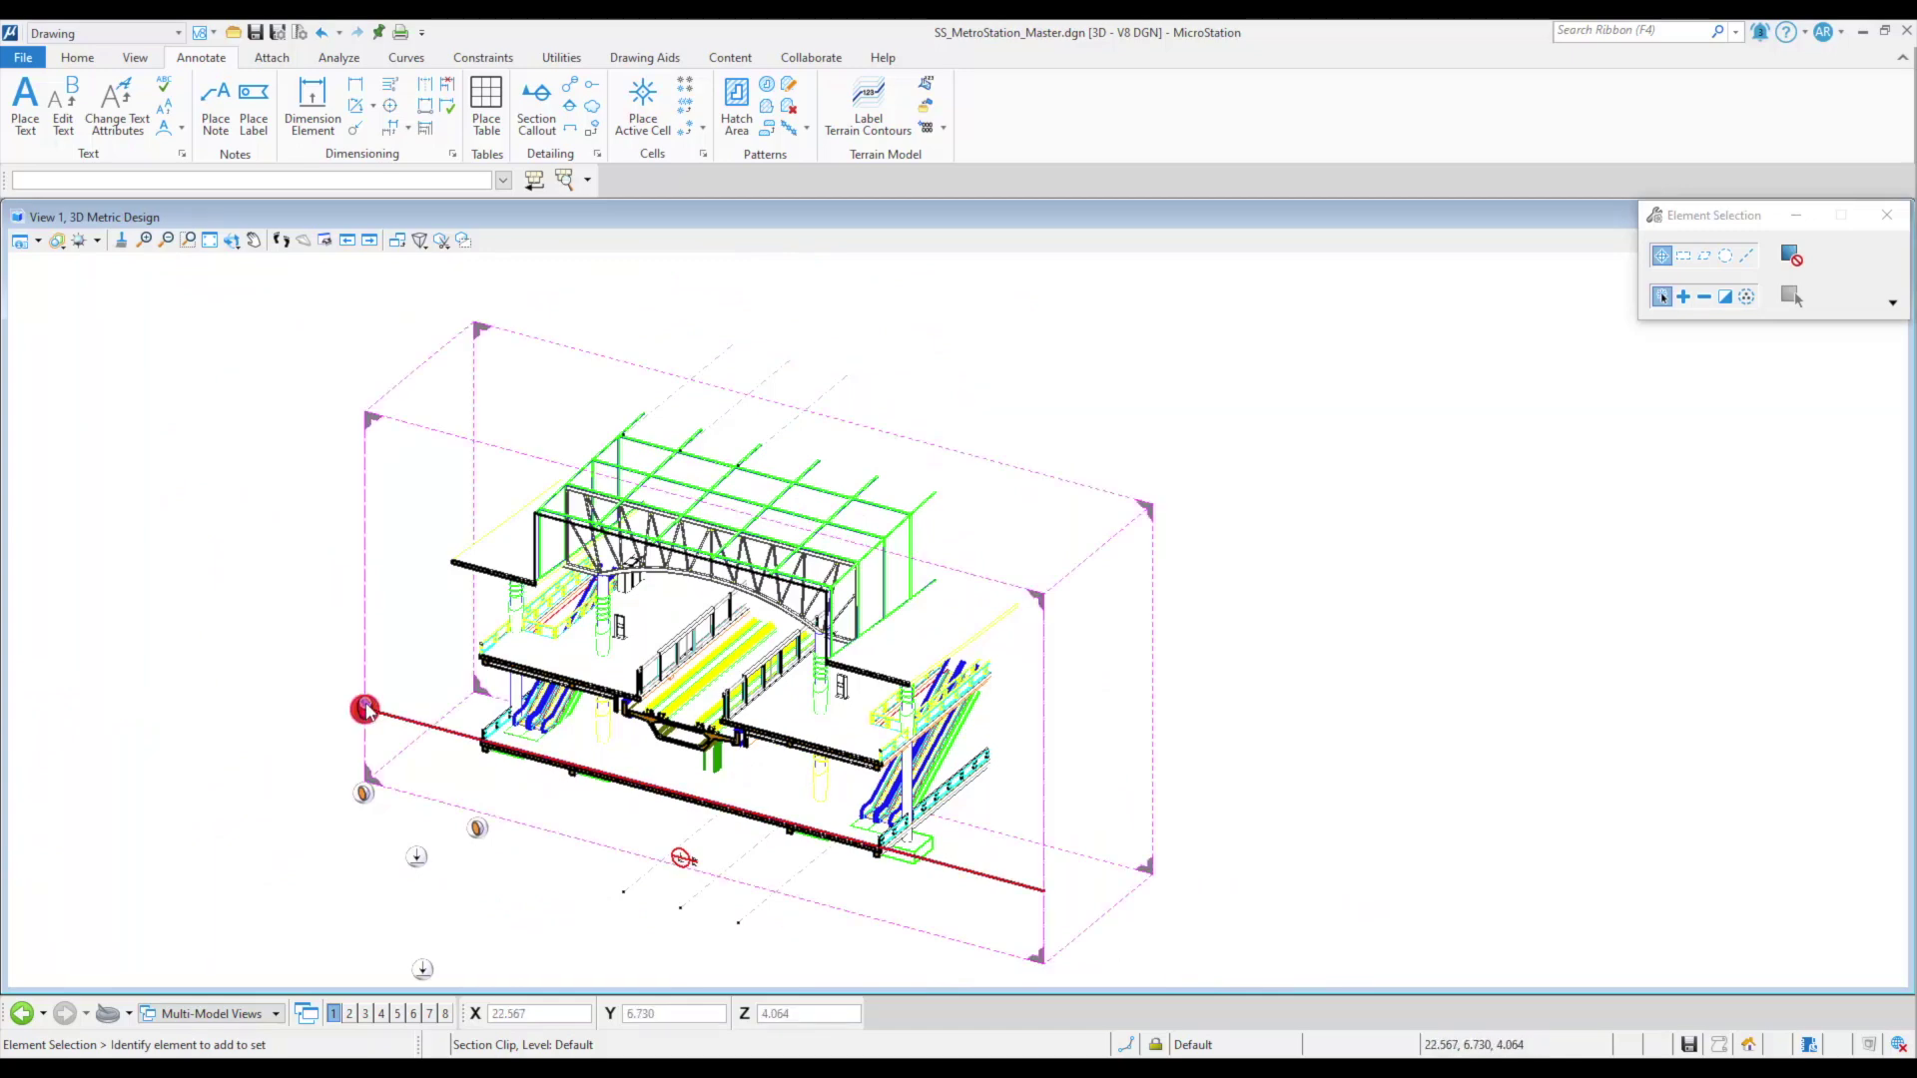
pyautogui.moveTo(365, 711)
pyautogui.click(444, 671)
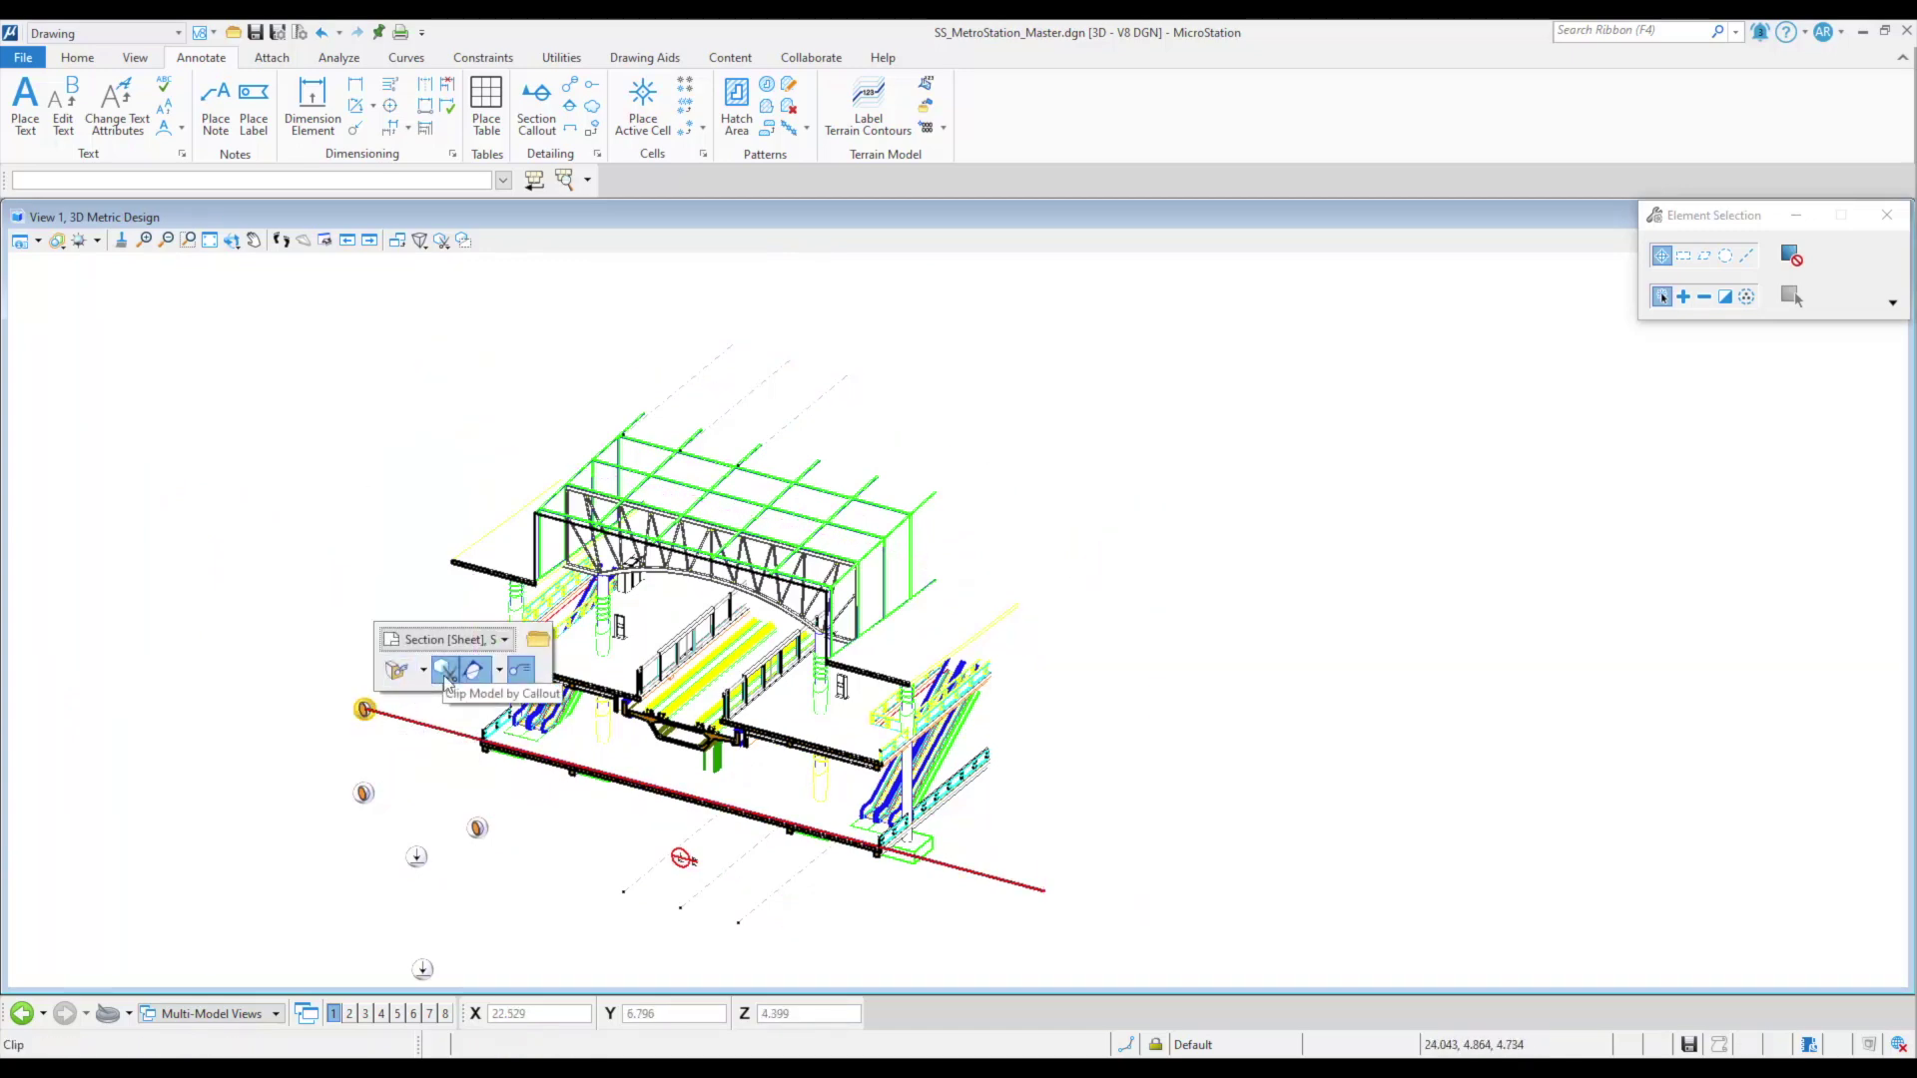
pyautogui.click(396, 673)
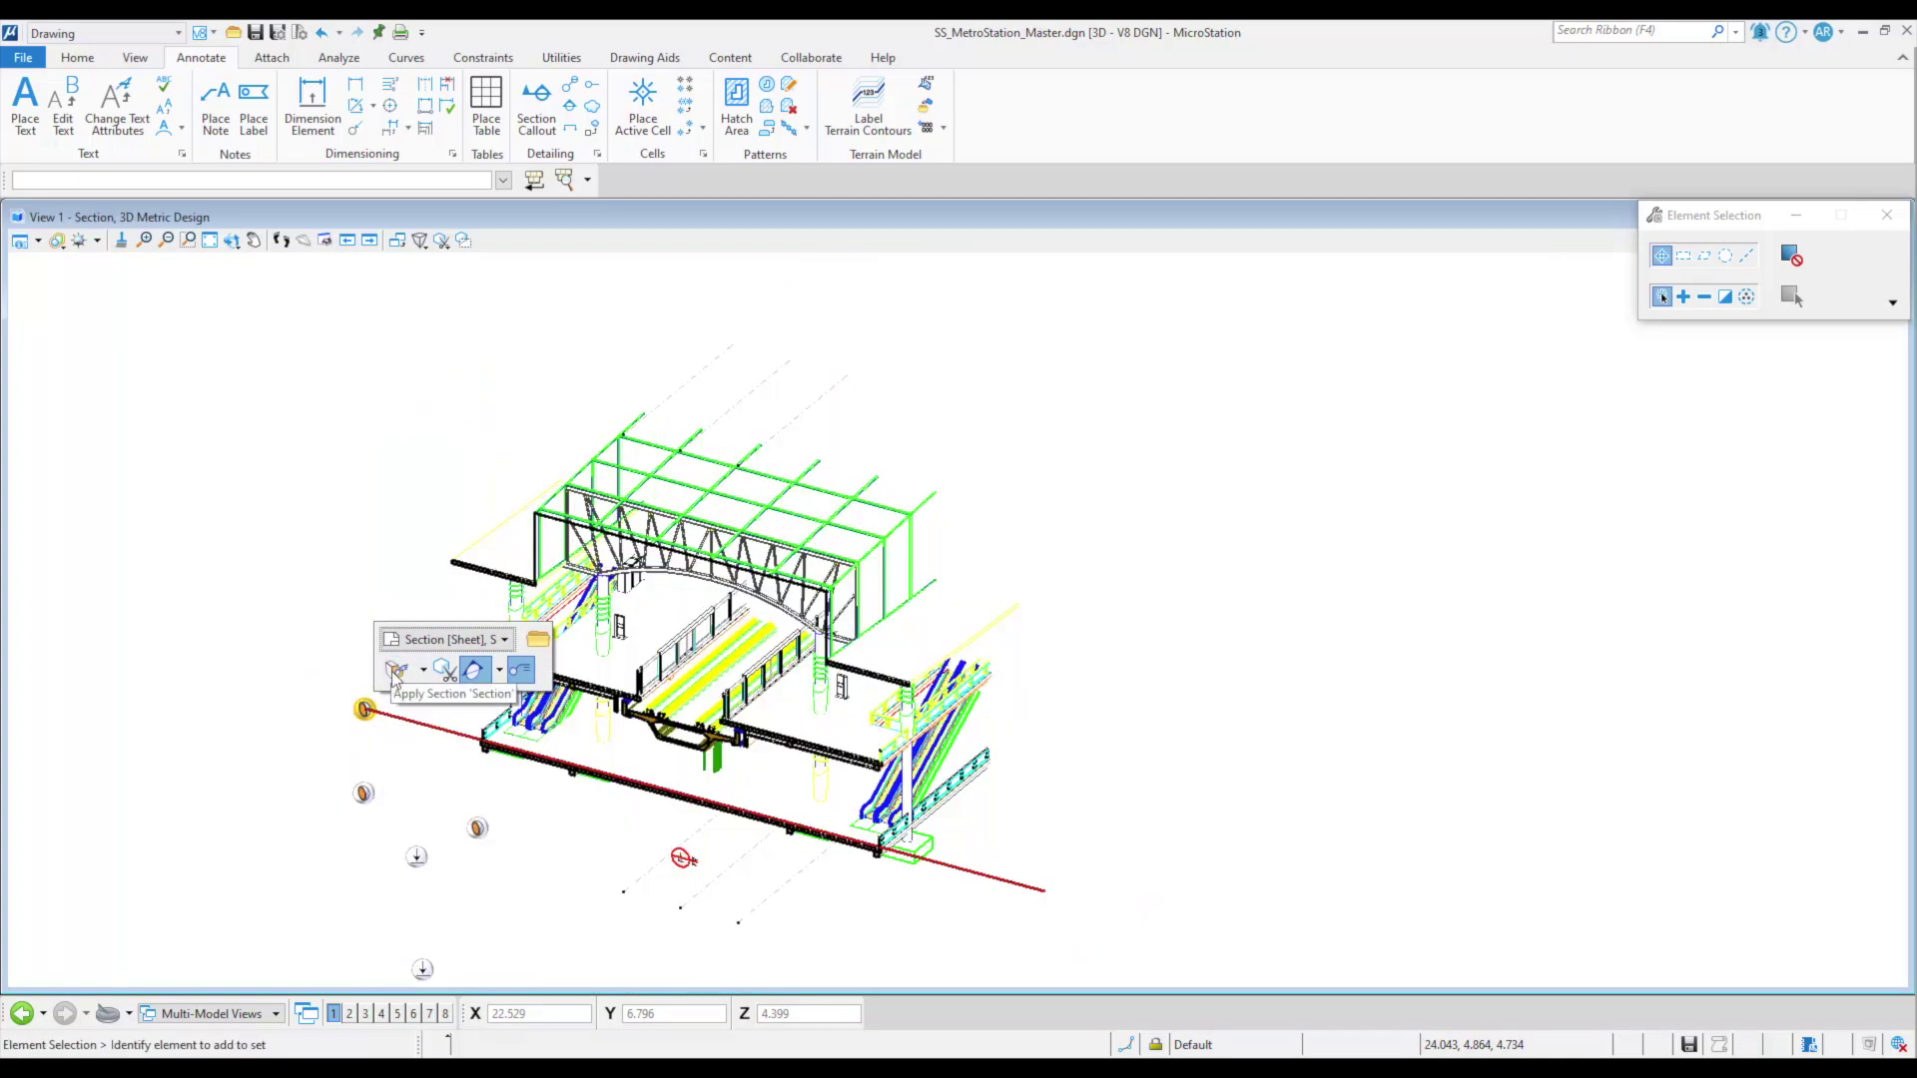
pyautogui.click(396, 672)
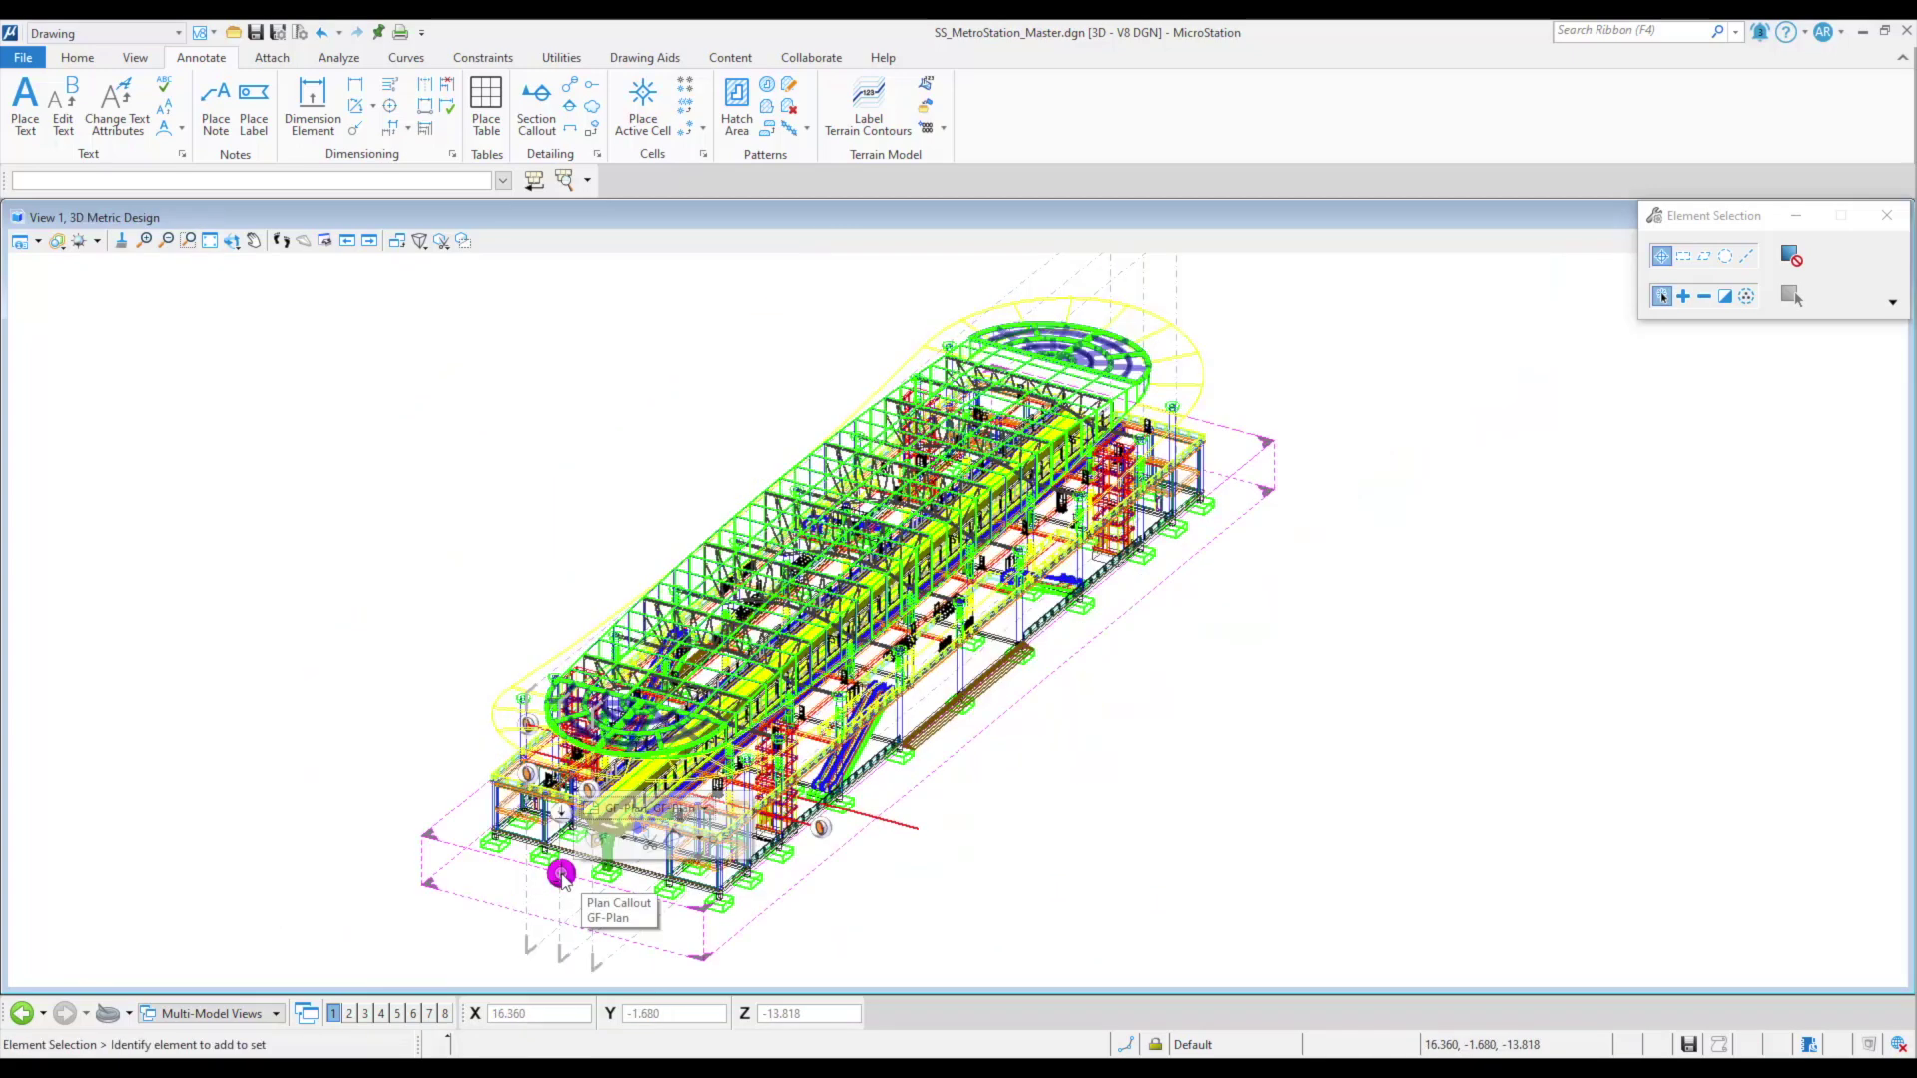
# Clip the model by the GF-Plan callout, restore it, then clip to the MFS-01 section volume.
pyautogui.click(642, 841)
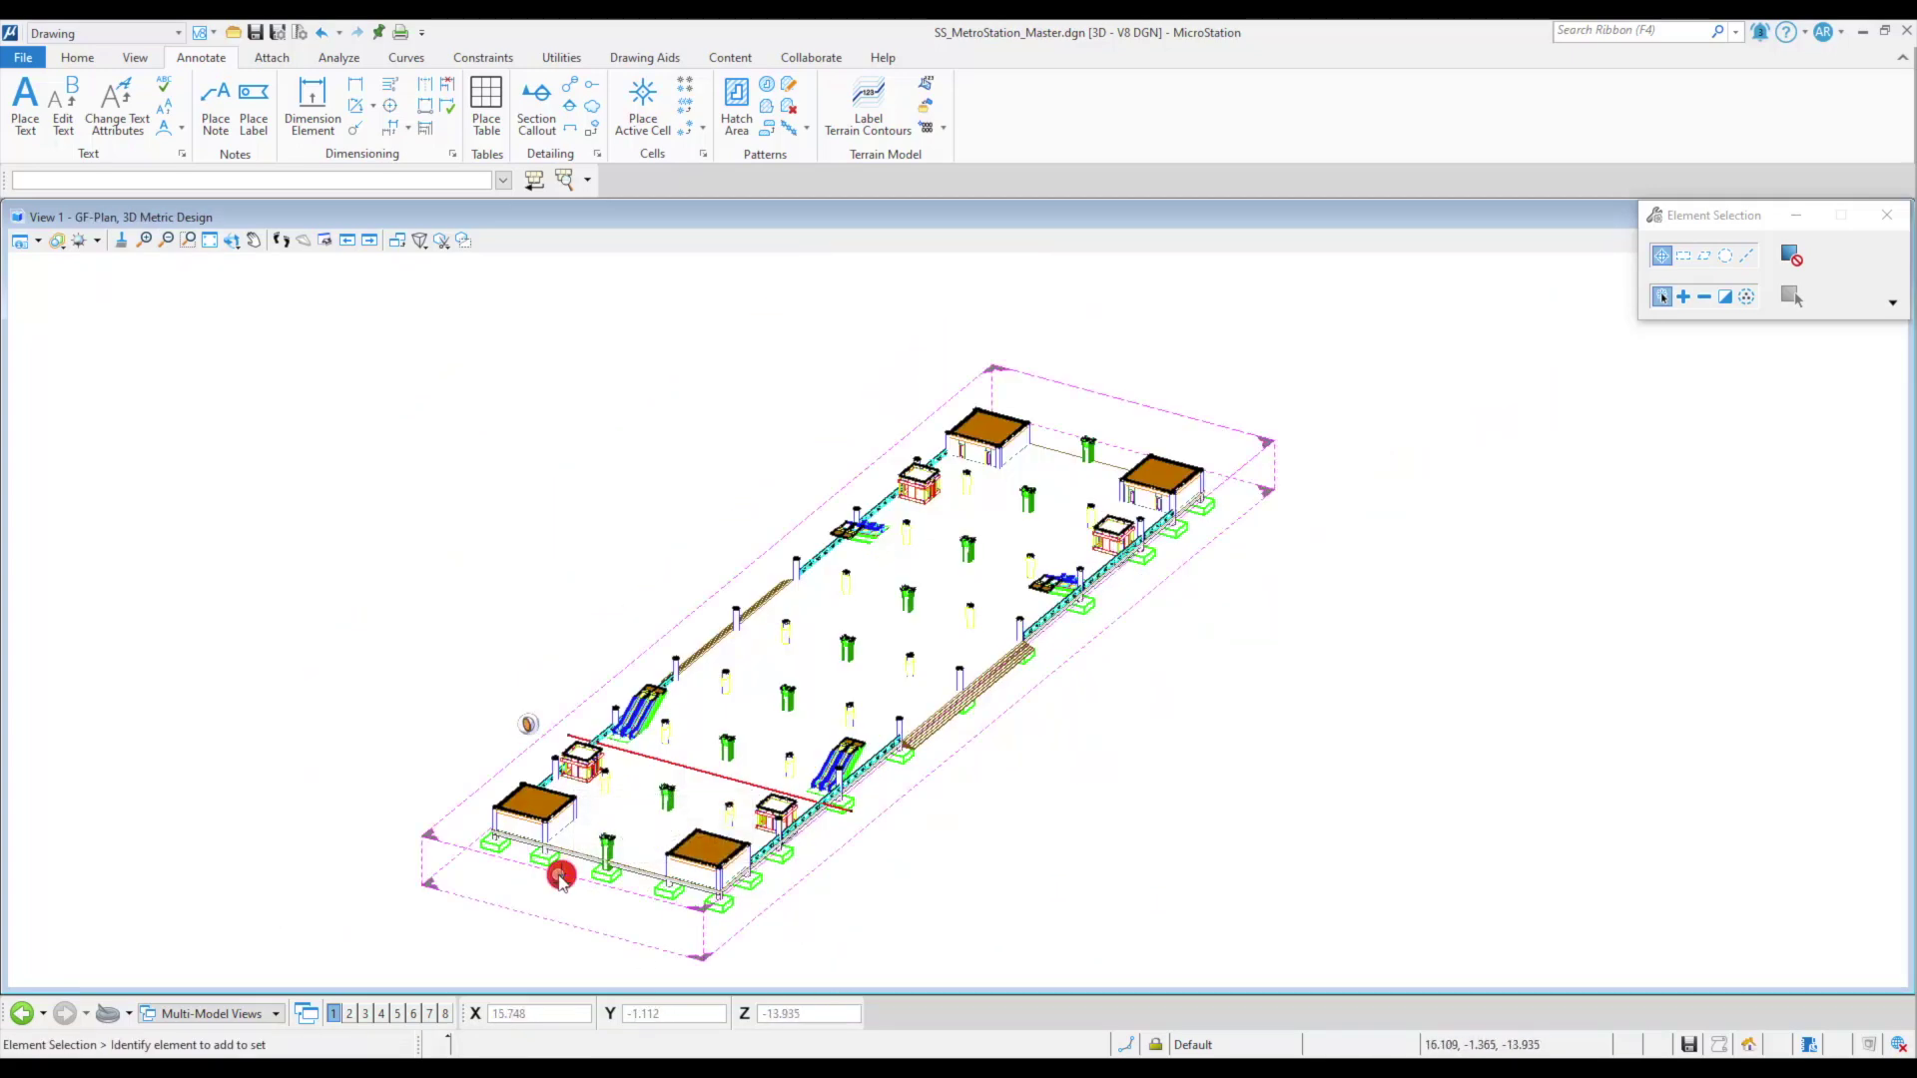
pyautogui.click(641, 841)
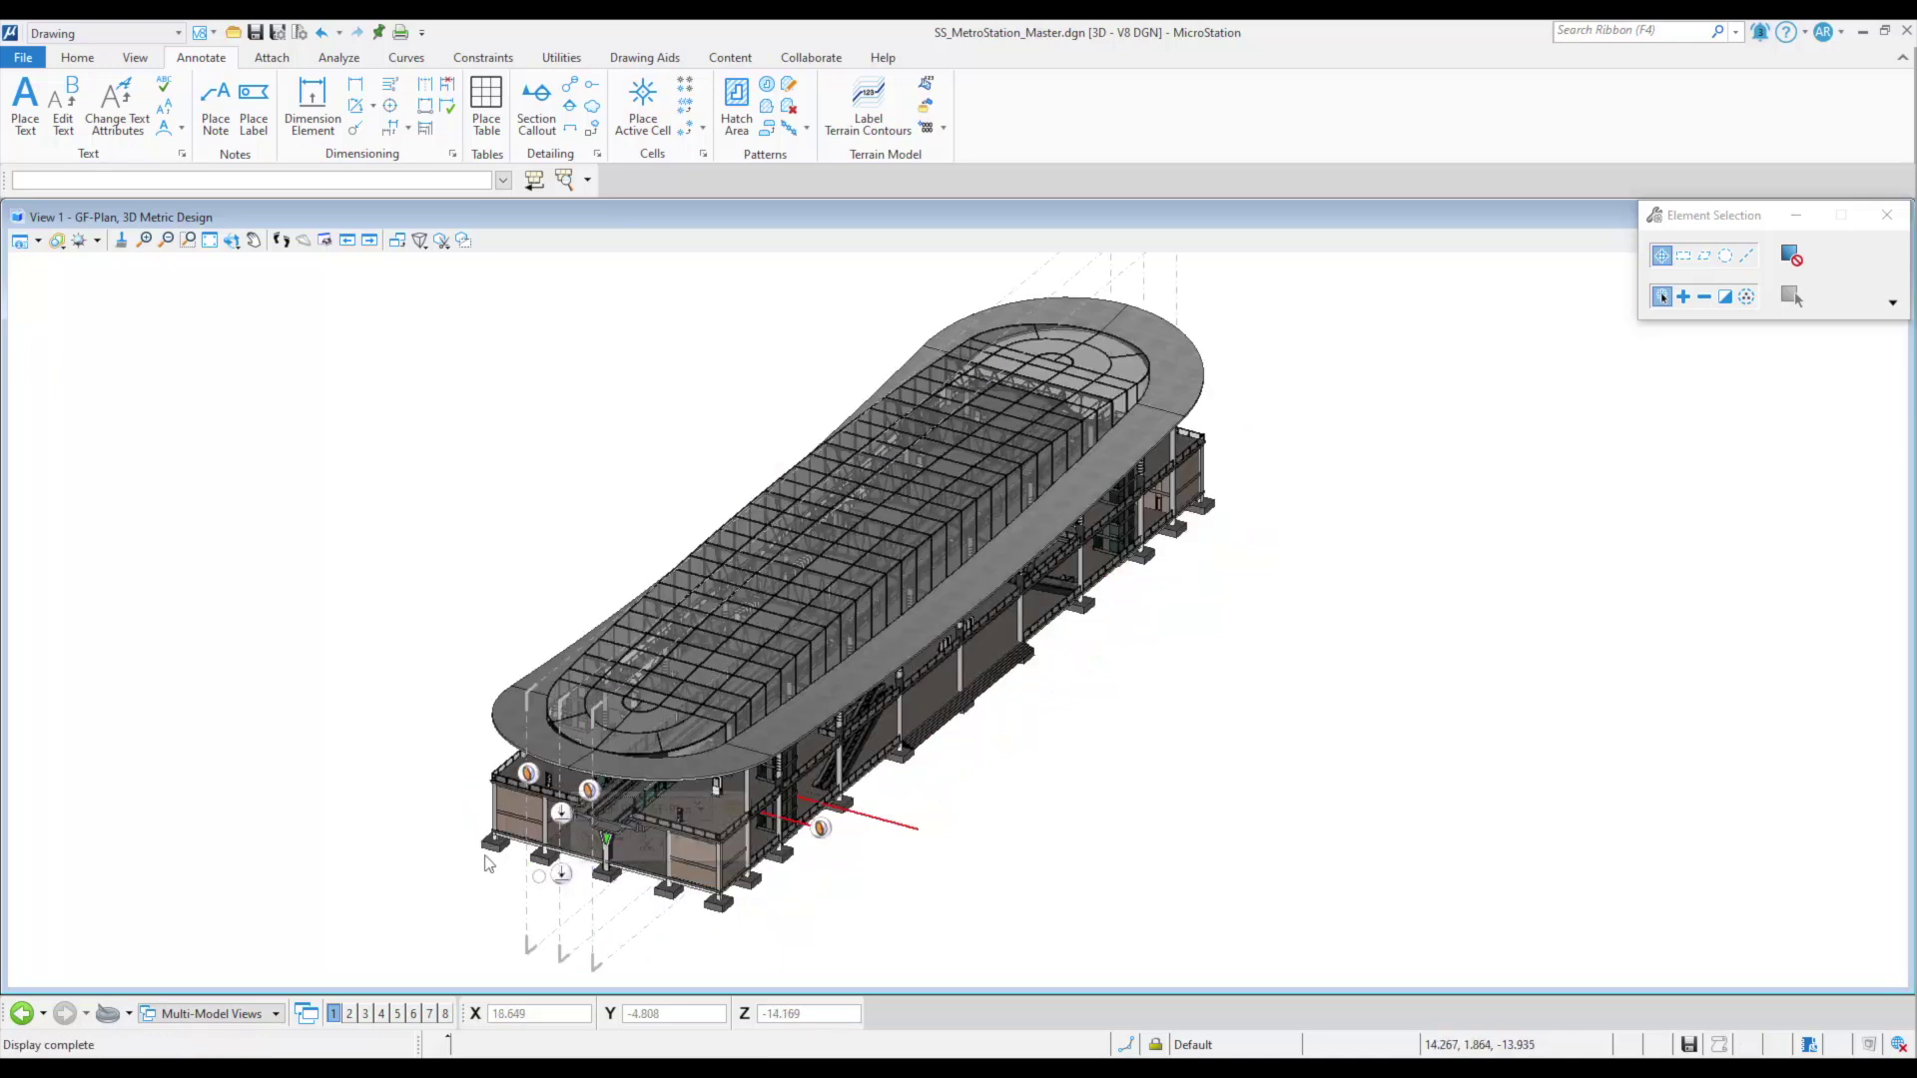
pyautogui.moveTo(555, 759)
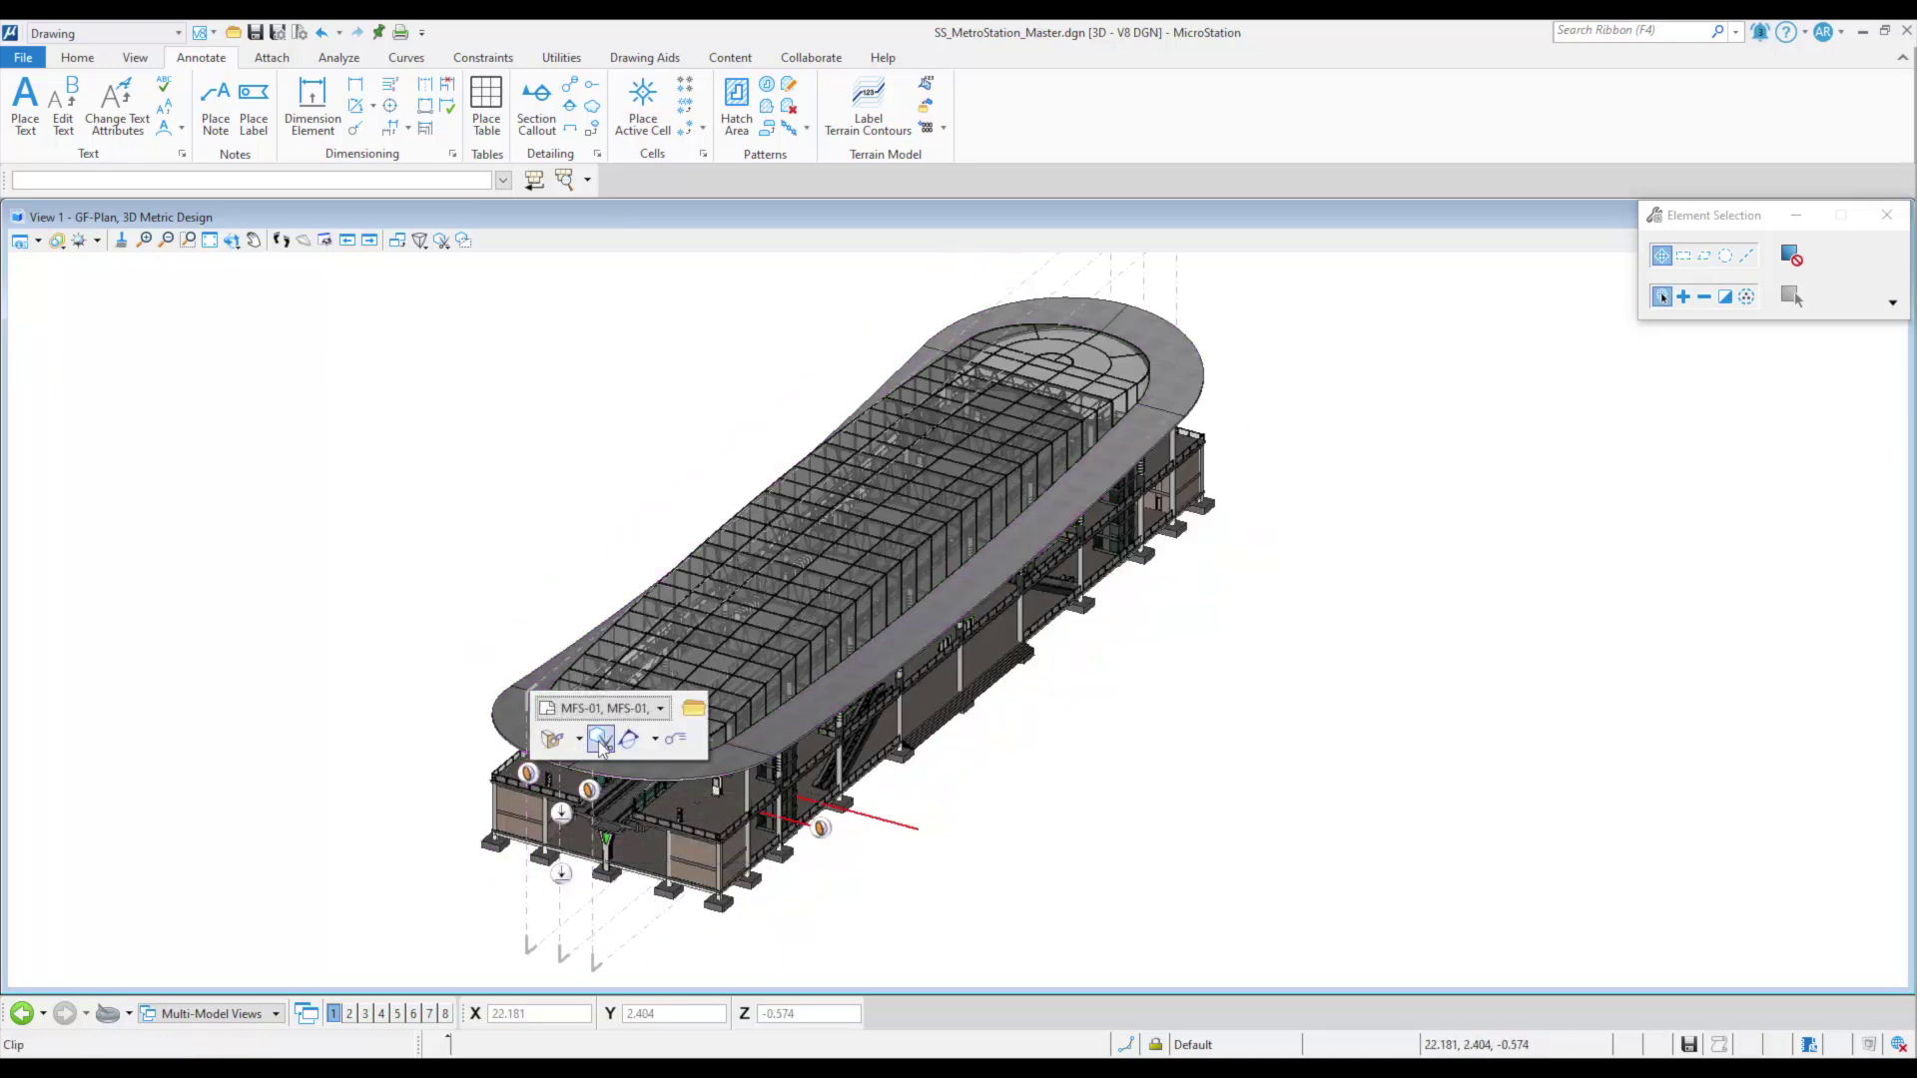
pyautogui.click(600, 740)
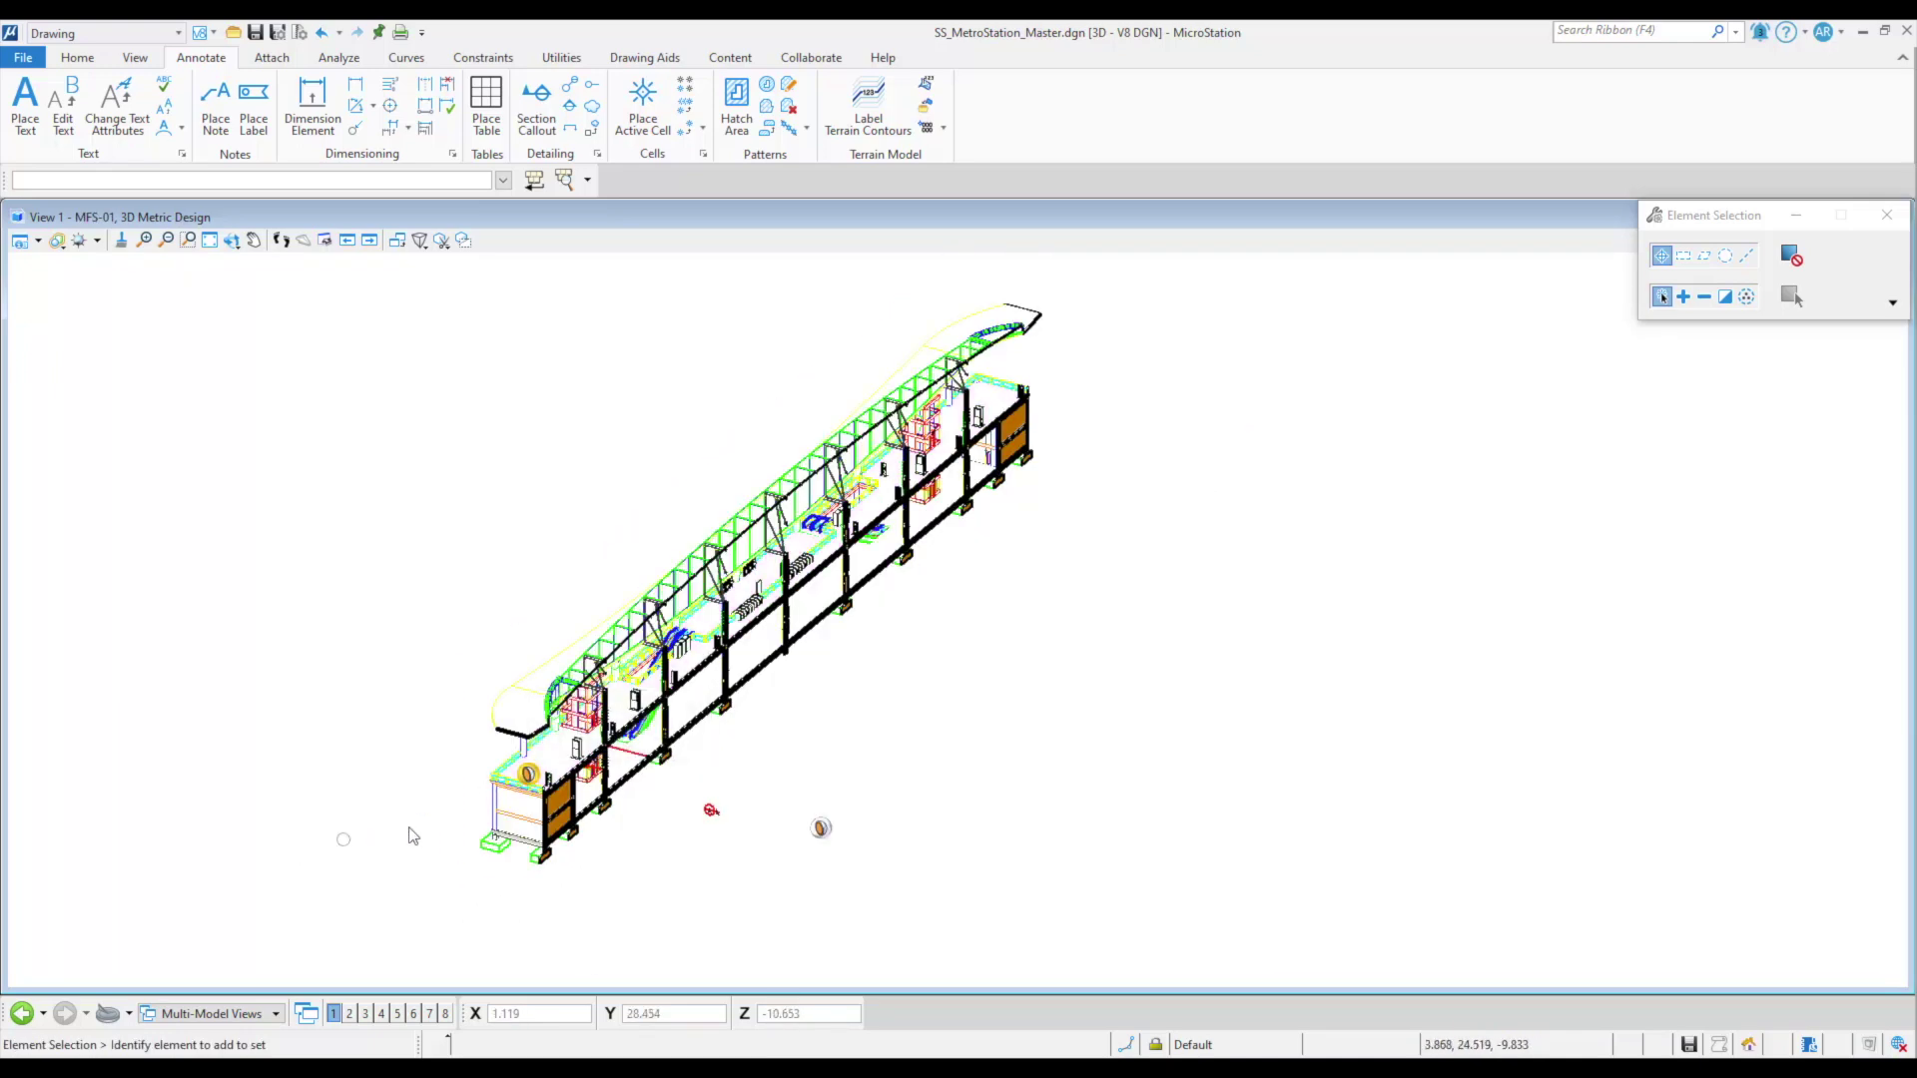
# Open the MFS-01 sheet, return to the 3D station model, and clip it by the MFS-01 callout.
pyautogui.moveTo(555, 767)
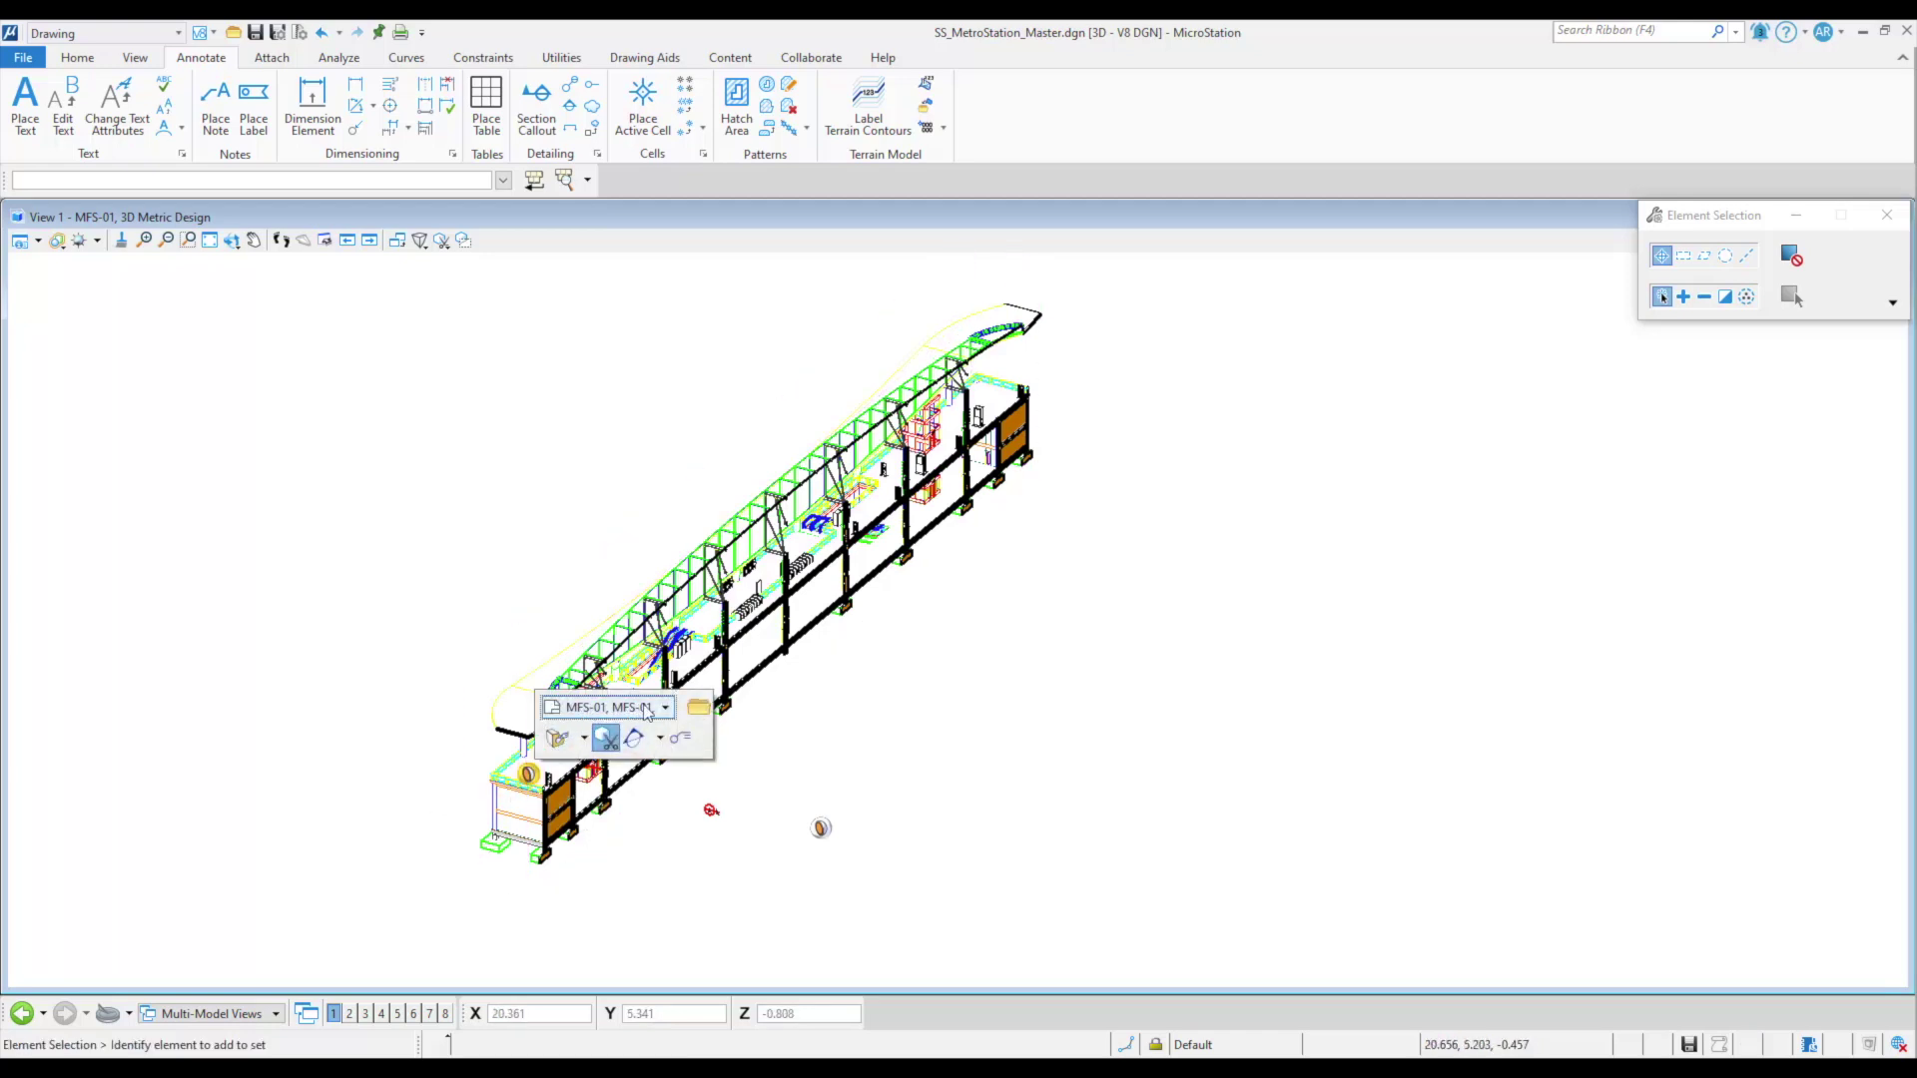
pyautogui.click(697, 710)
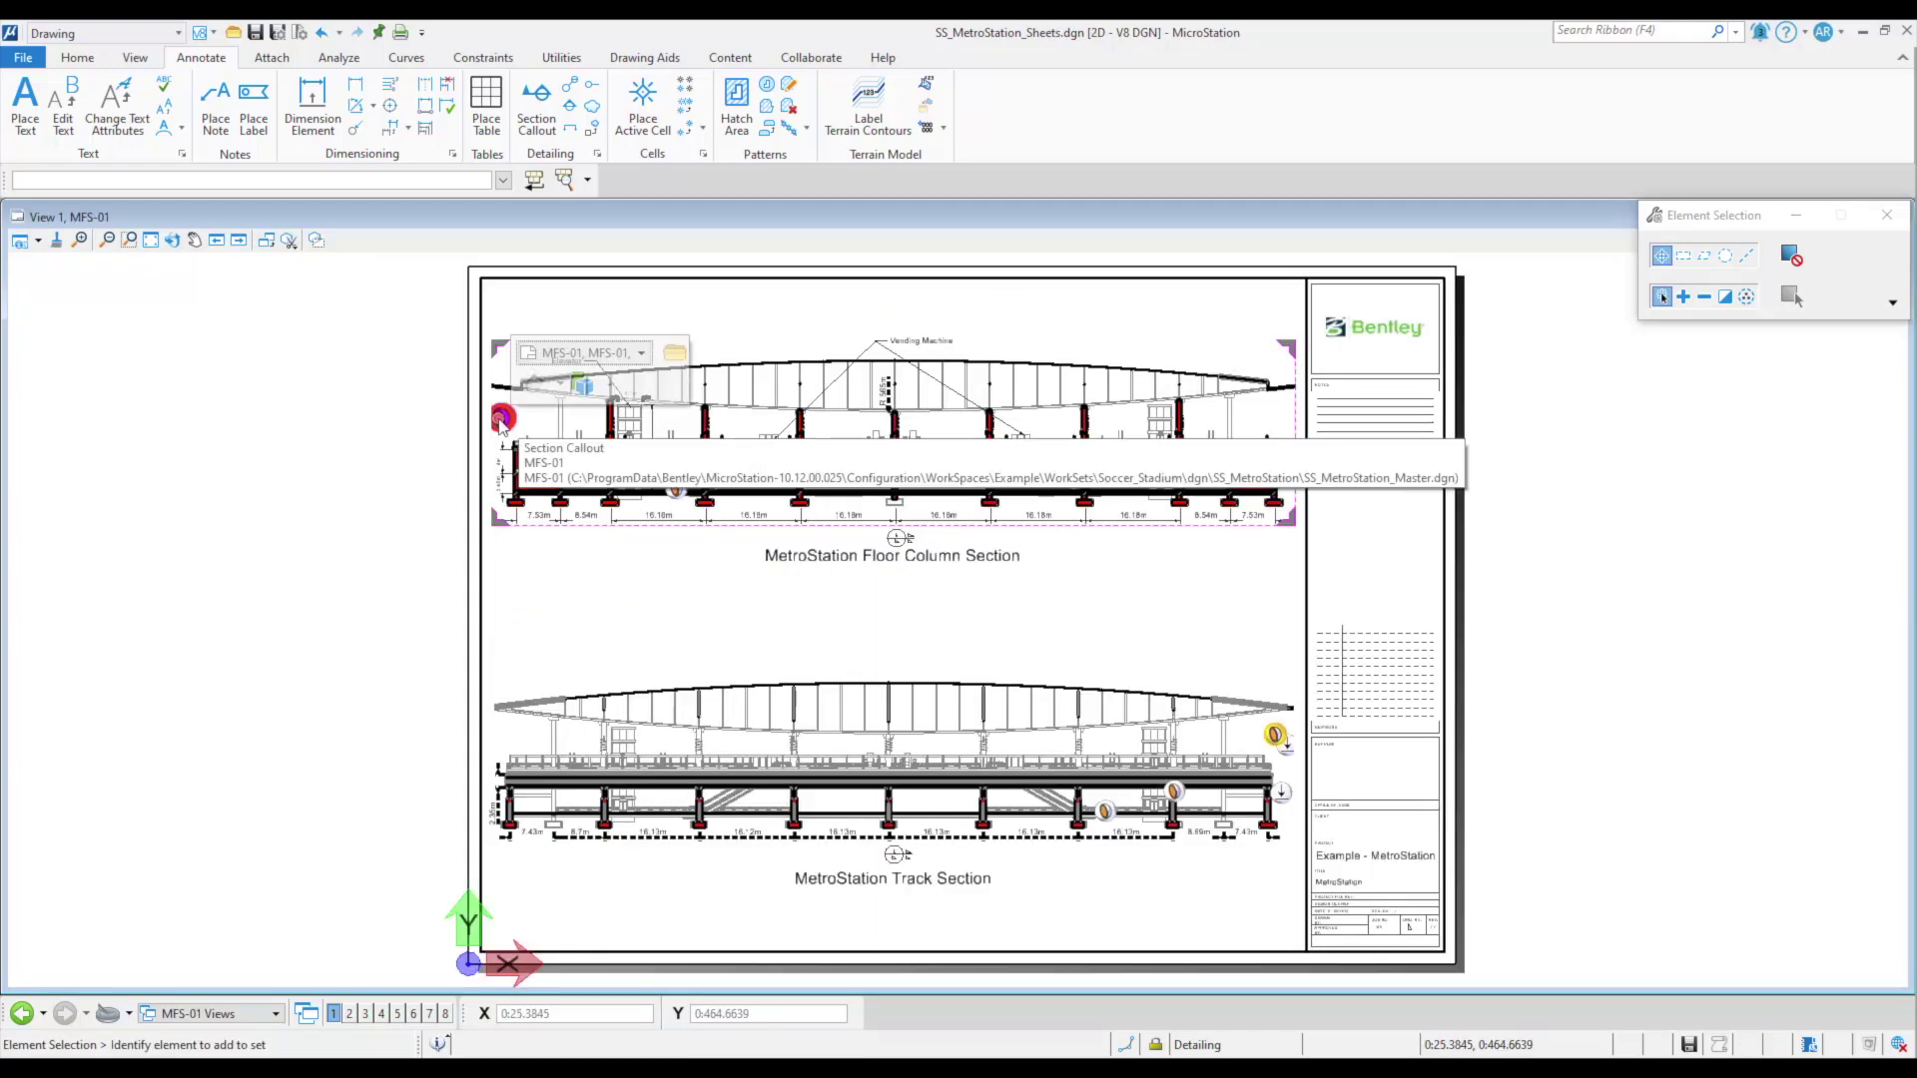
pyautogui.click(582, 385)
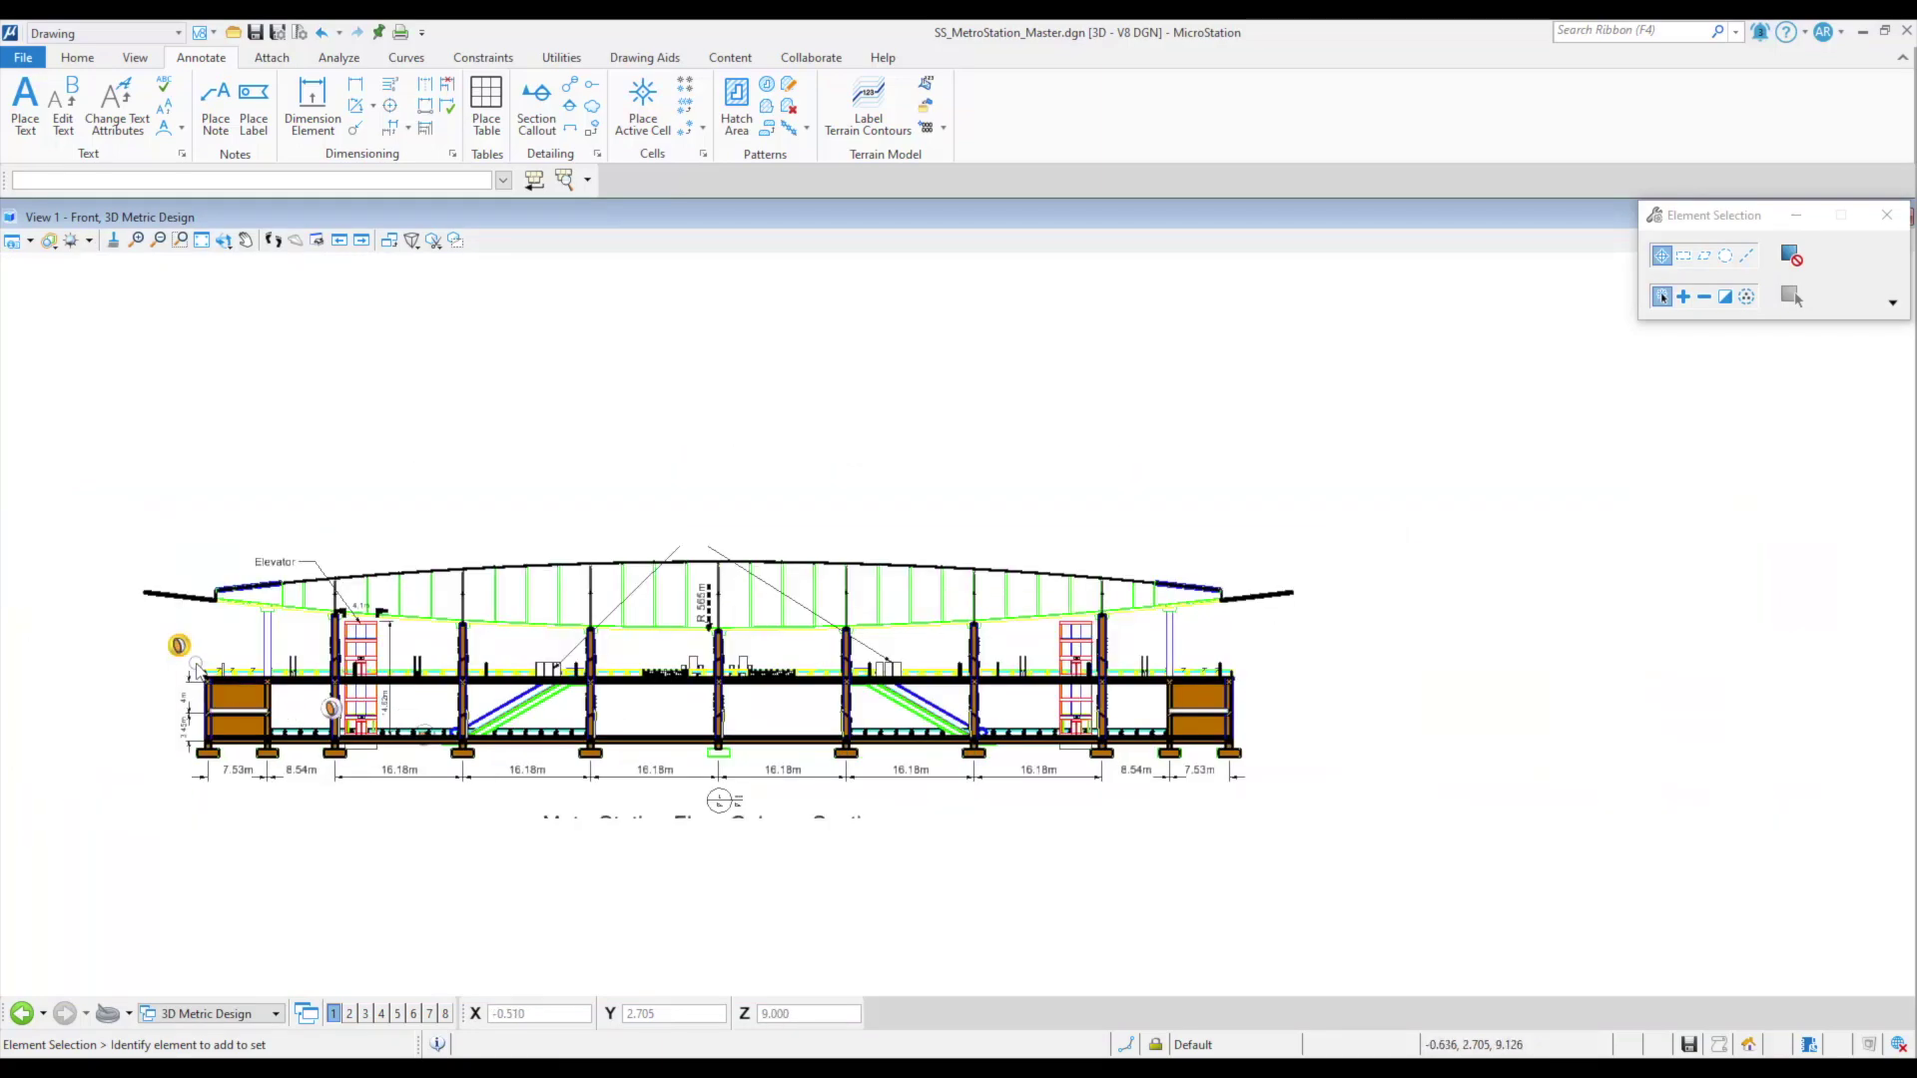
pyautogui.moveTo(198, 667)
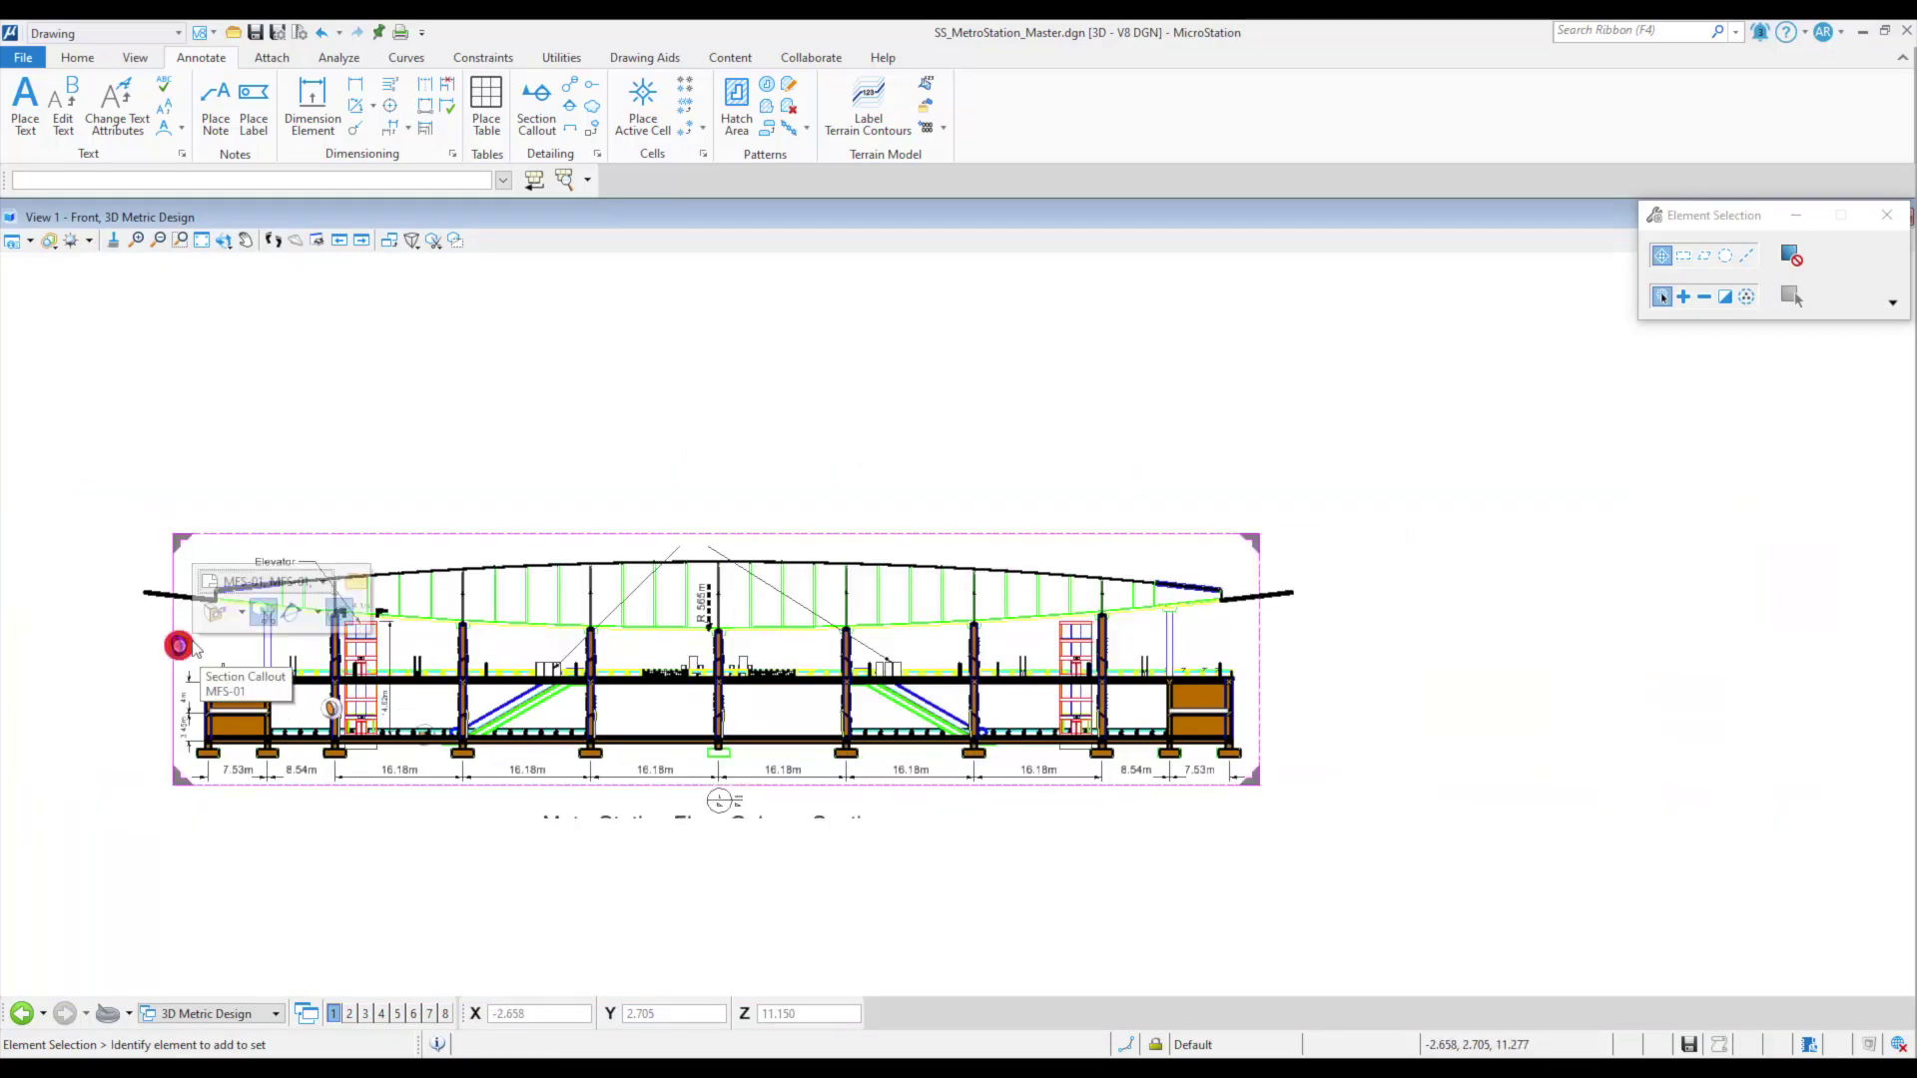
pyautogui.click(263, 612)
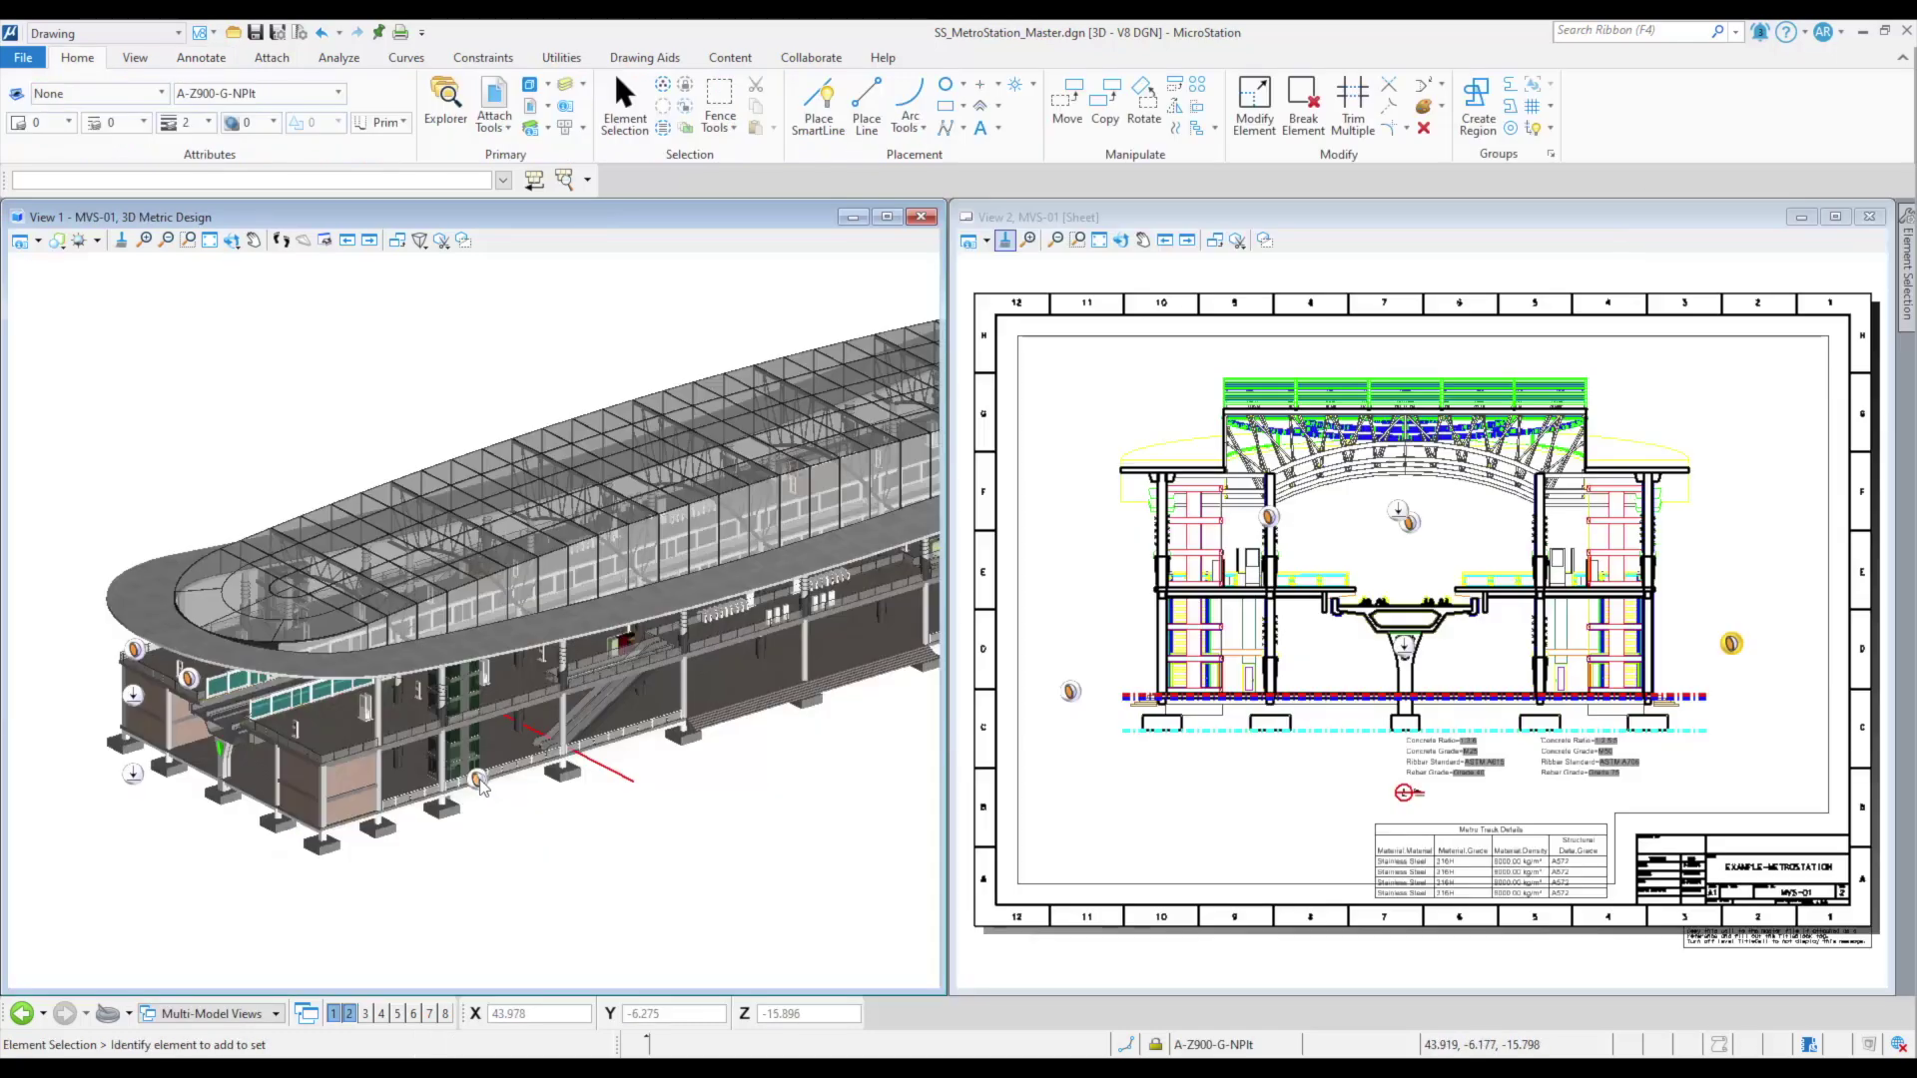
pyautogui.moveTo(479, 781)
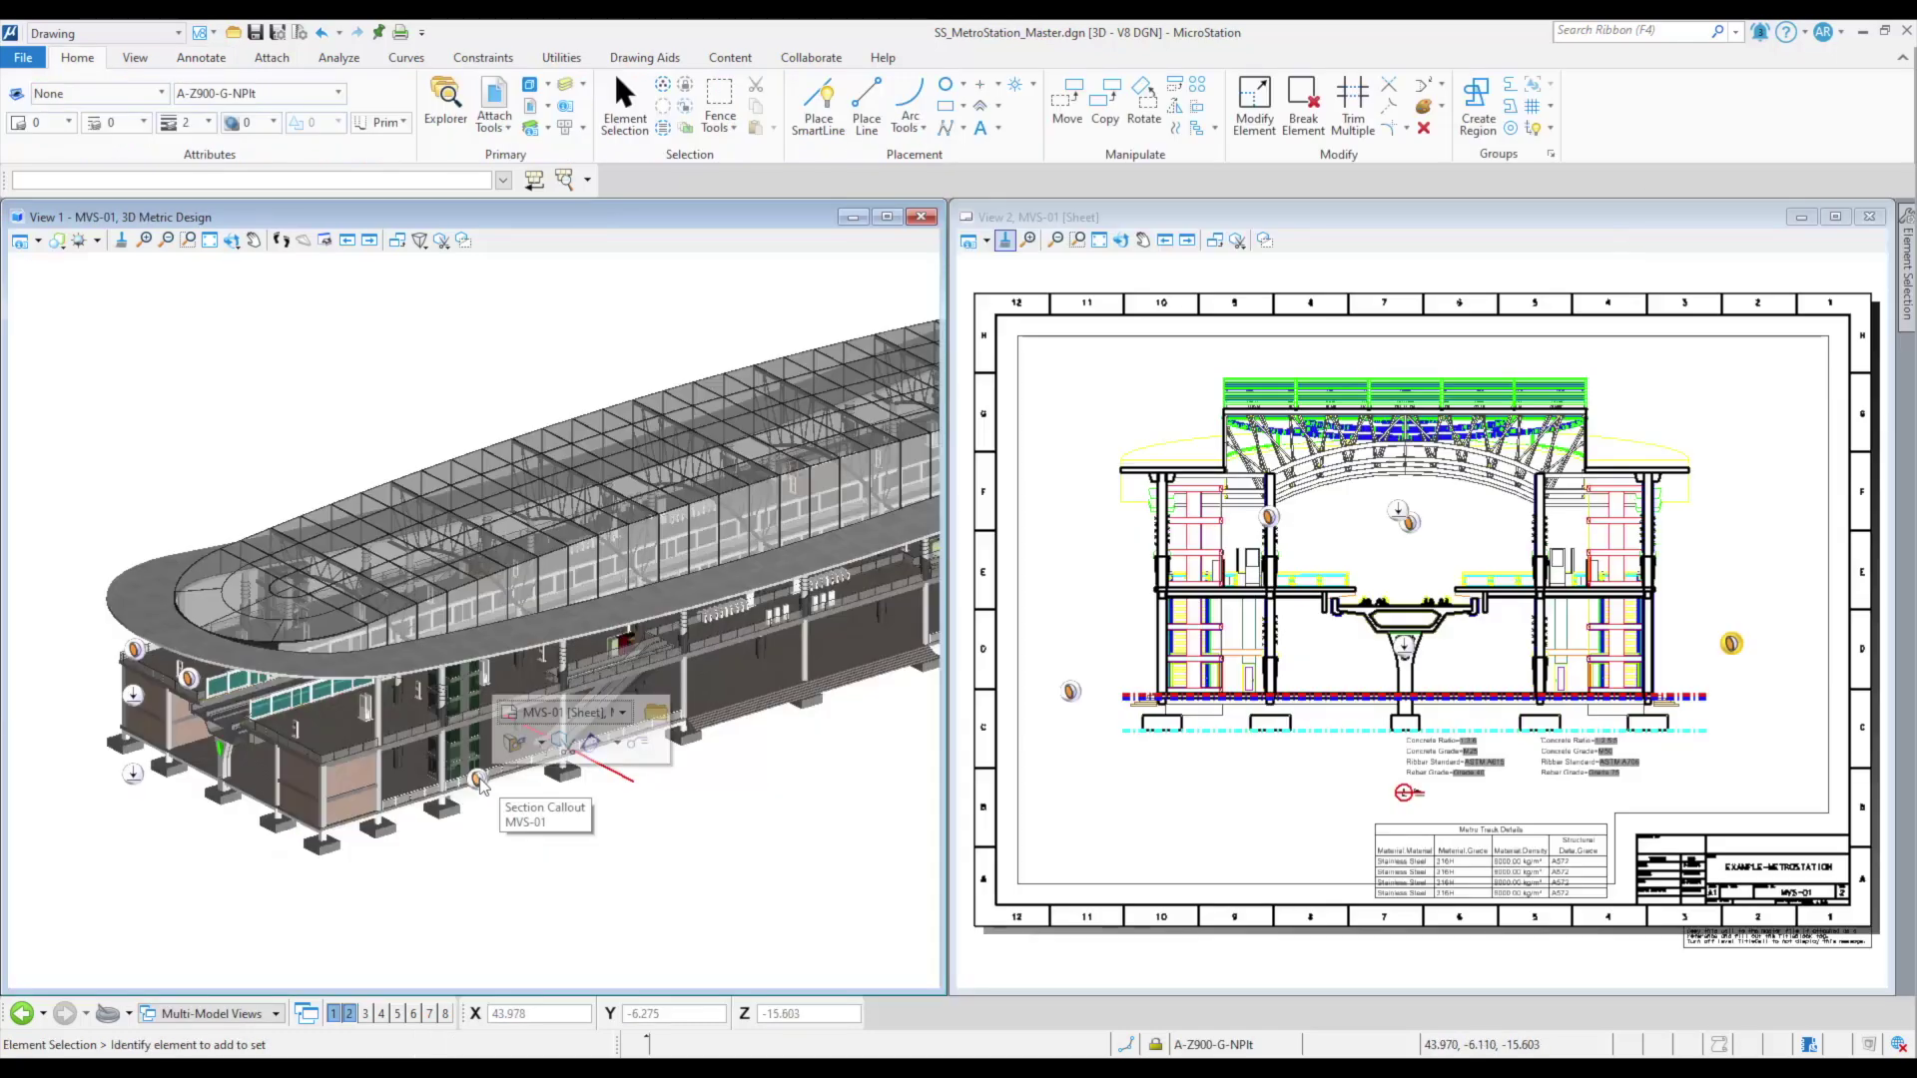
# Clip the model by the MVS-01 callout, then drag the section marker to shift its clip volume.
pyautogui.click(563, 745)
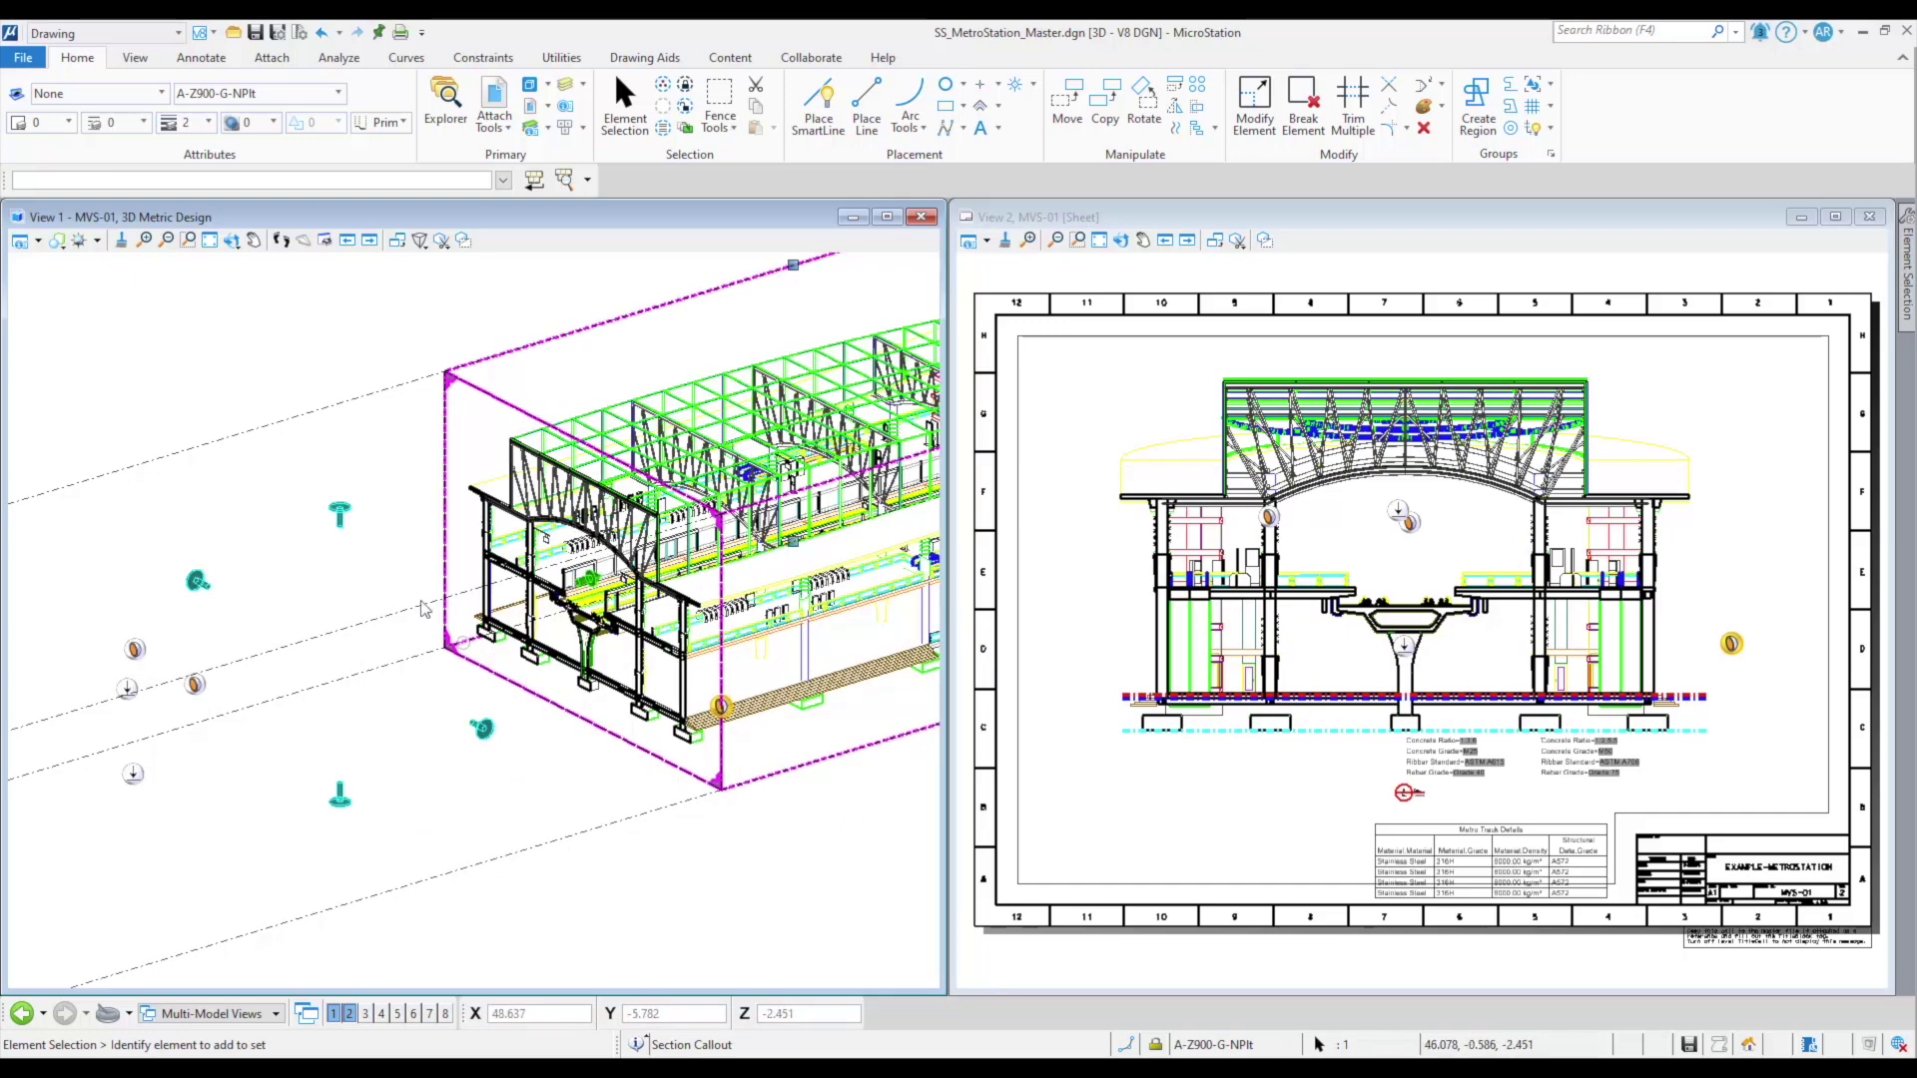
pyautogui.click(340, 524)
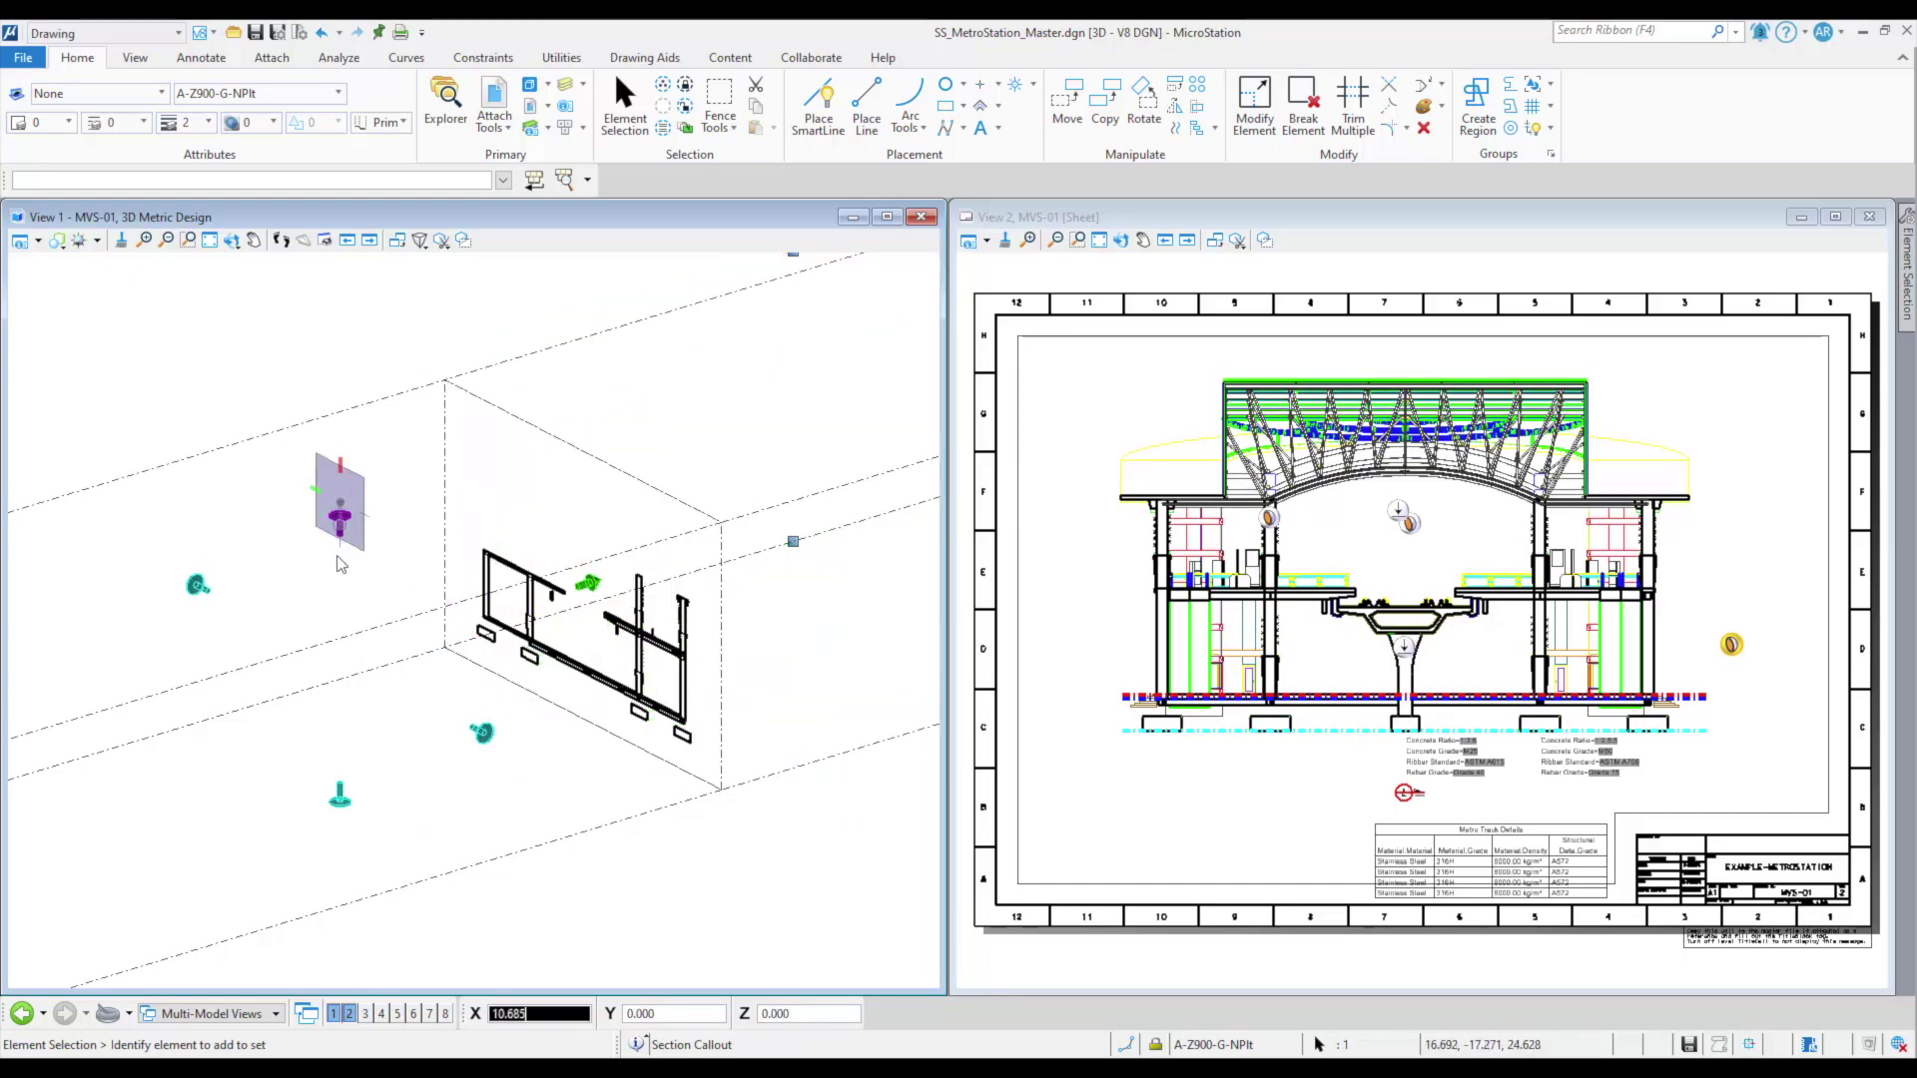
pyautogui.moveTo(340, 567); pyautogui.dragTo(327, 679)
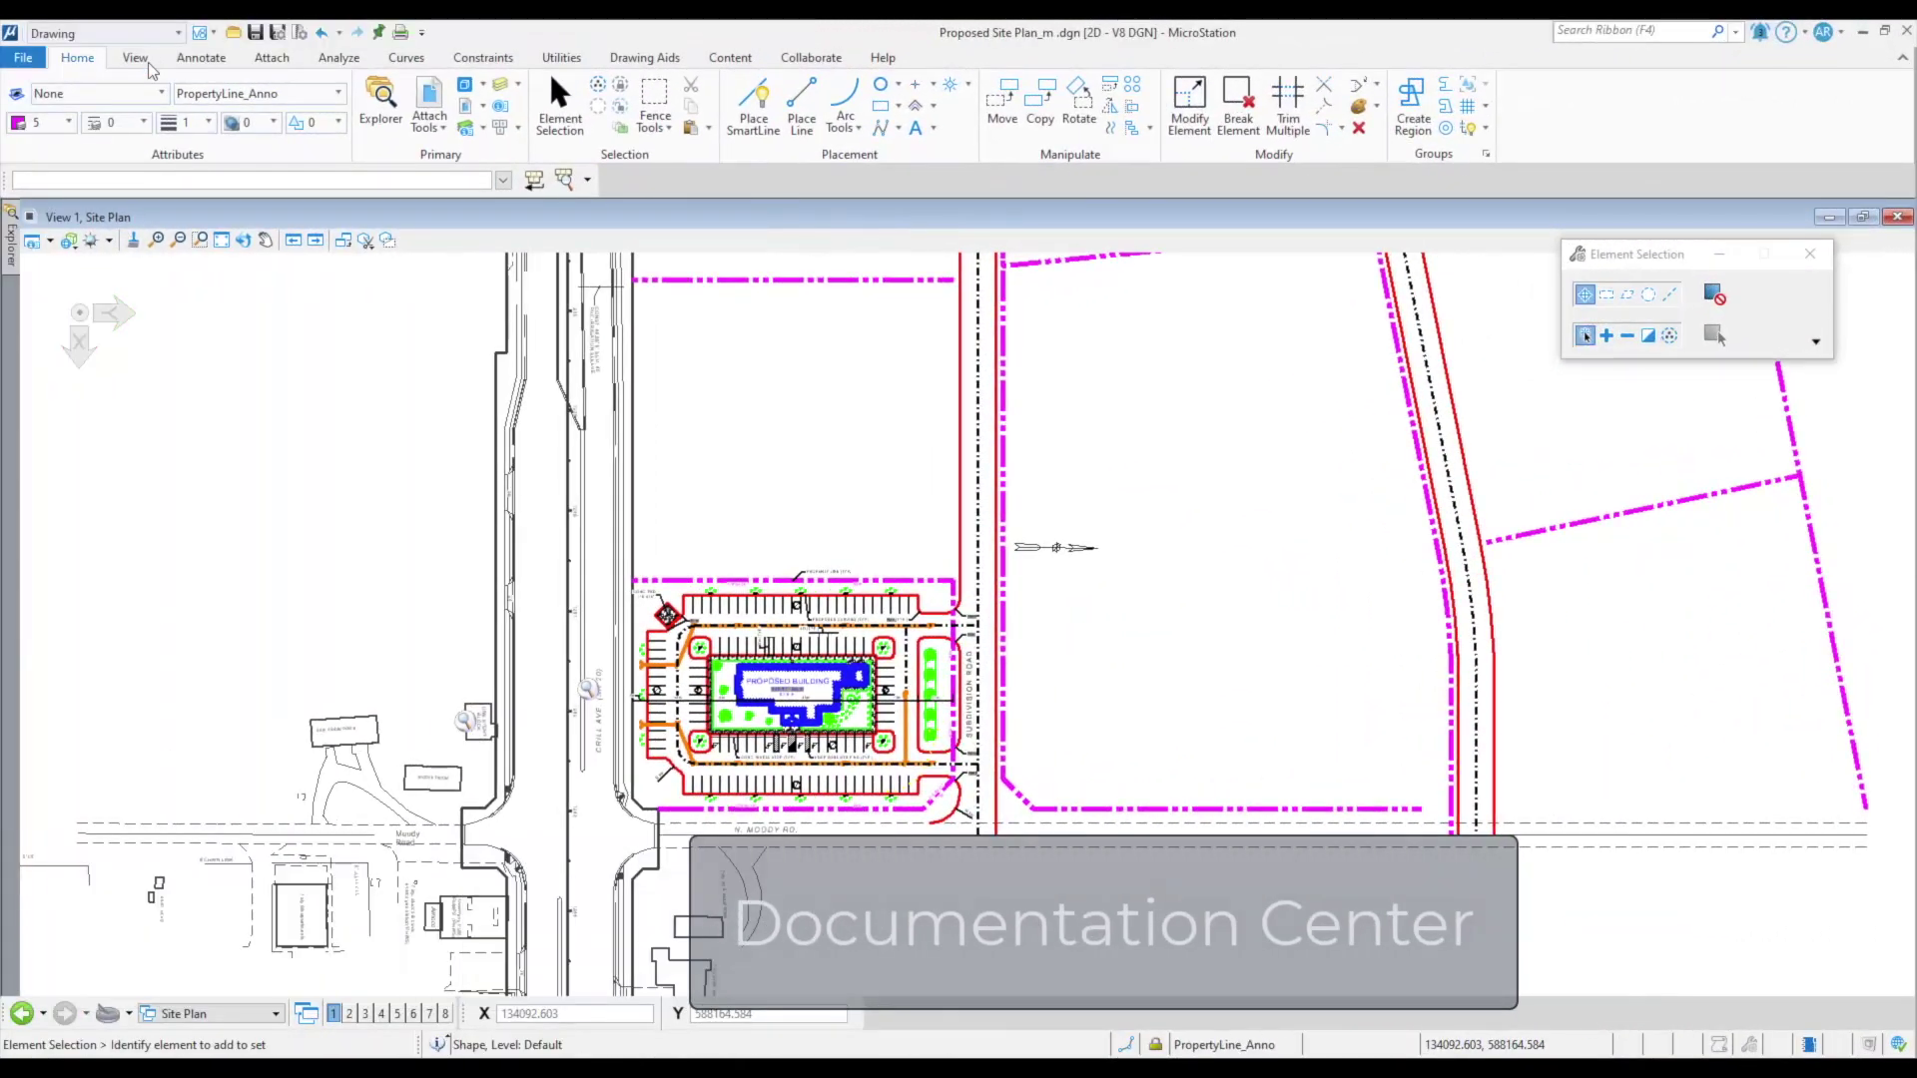
# Place a named boundary called 'Proposed Building' around the building and create its drawing and sheet.
pyautogui.click(136, 58)
pyautogui.click(566, 105)
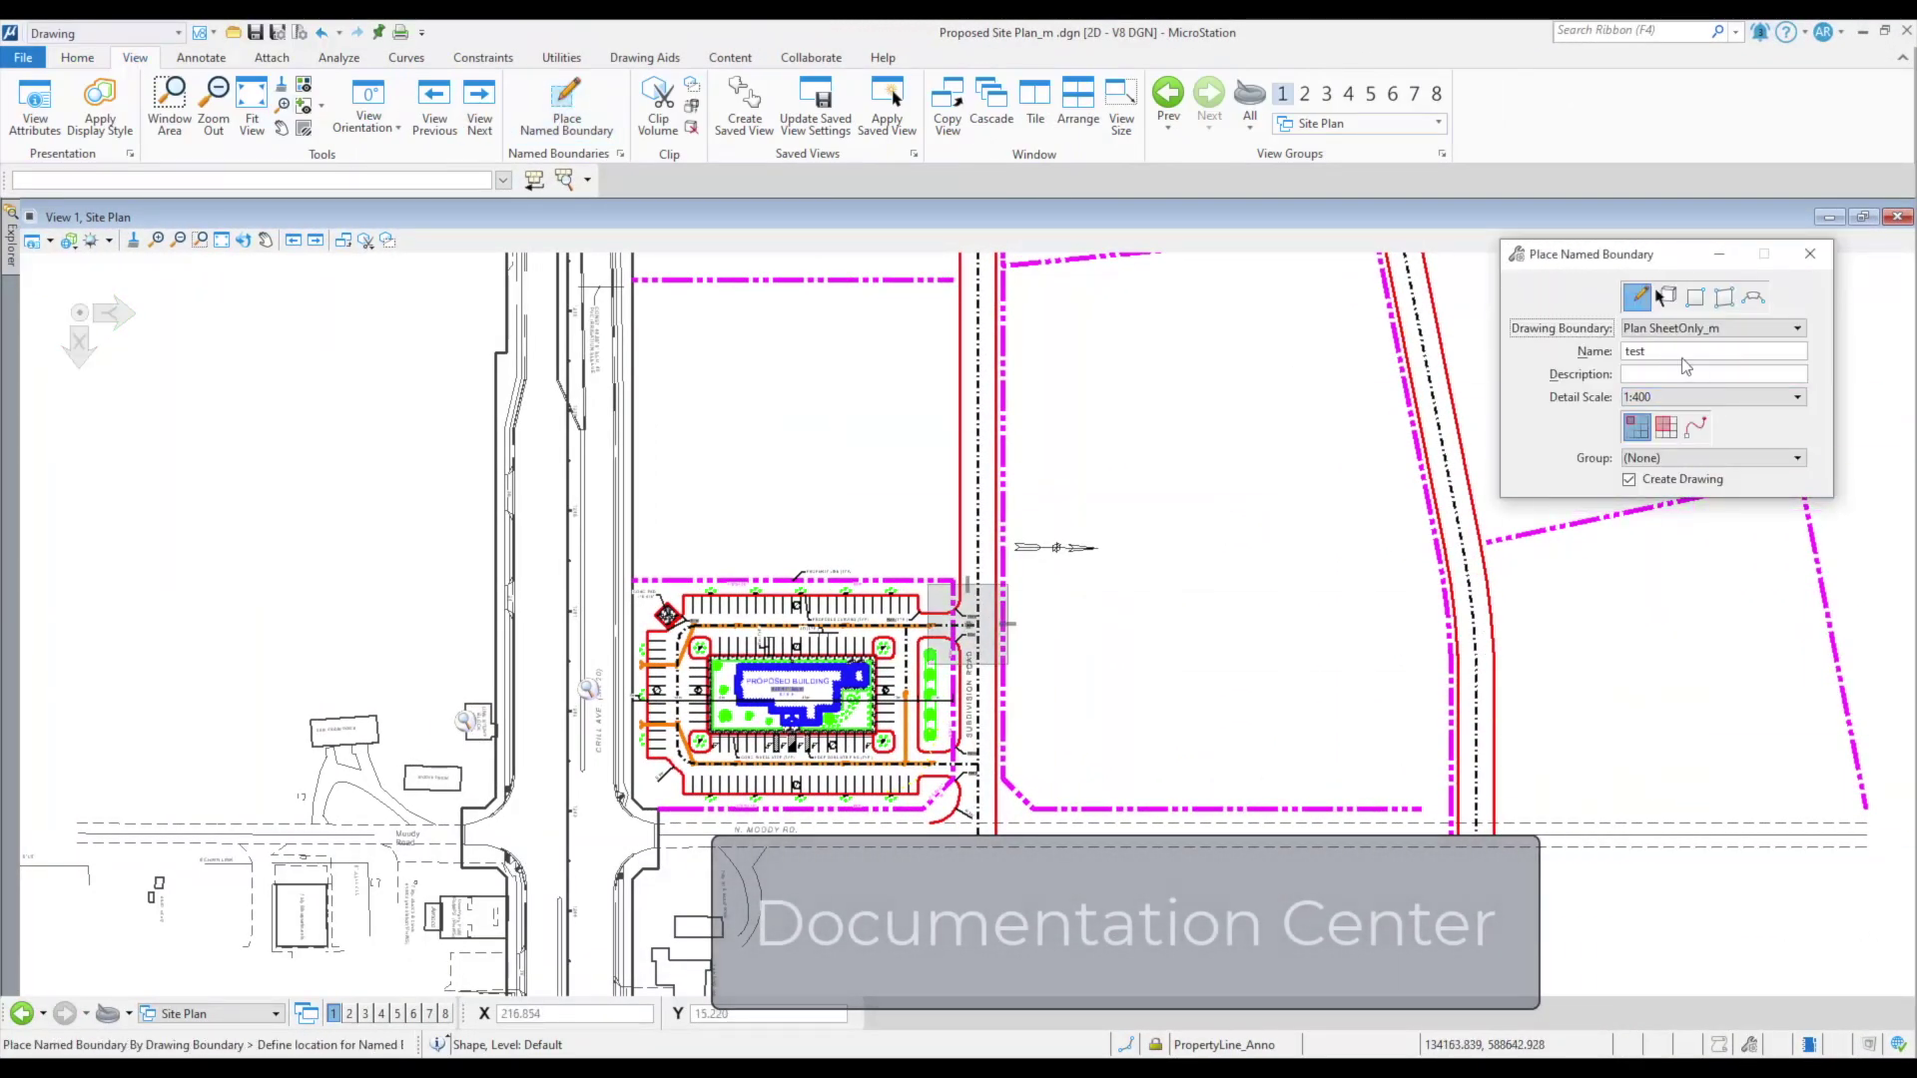
pyautogui.doubleClick(1680, 351)
pyautogui.write('Proposed Building')
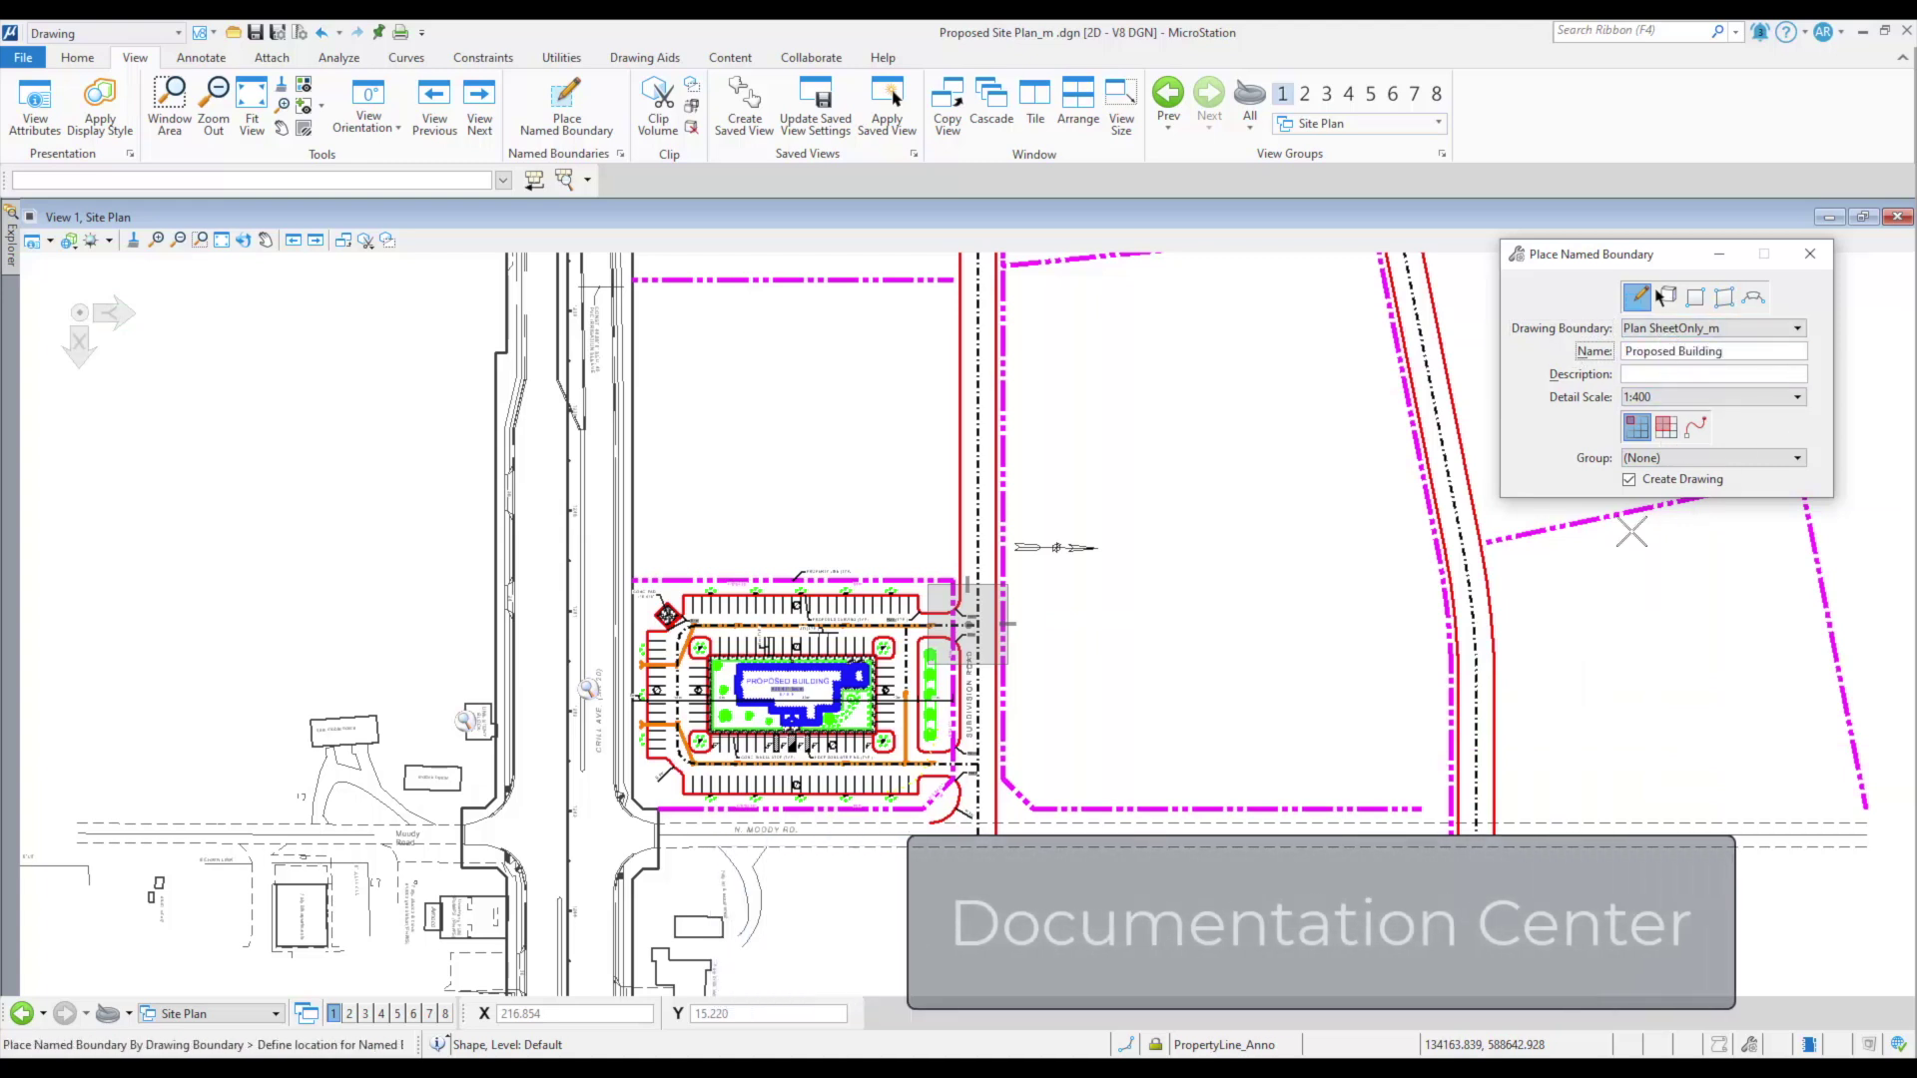
pyautogui.click(591, 681)
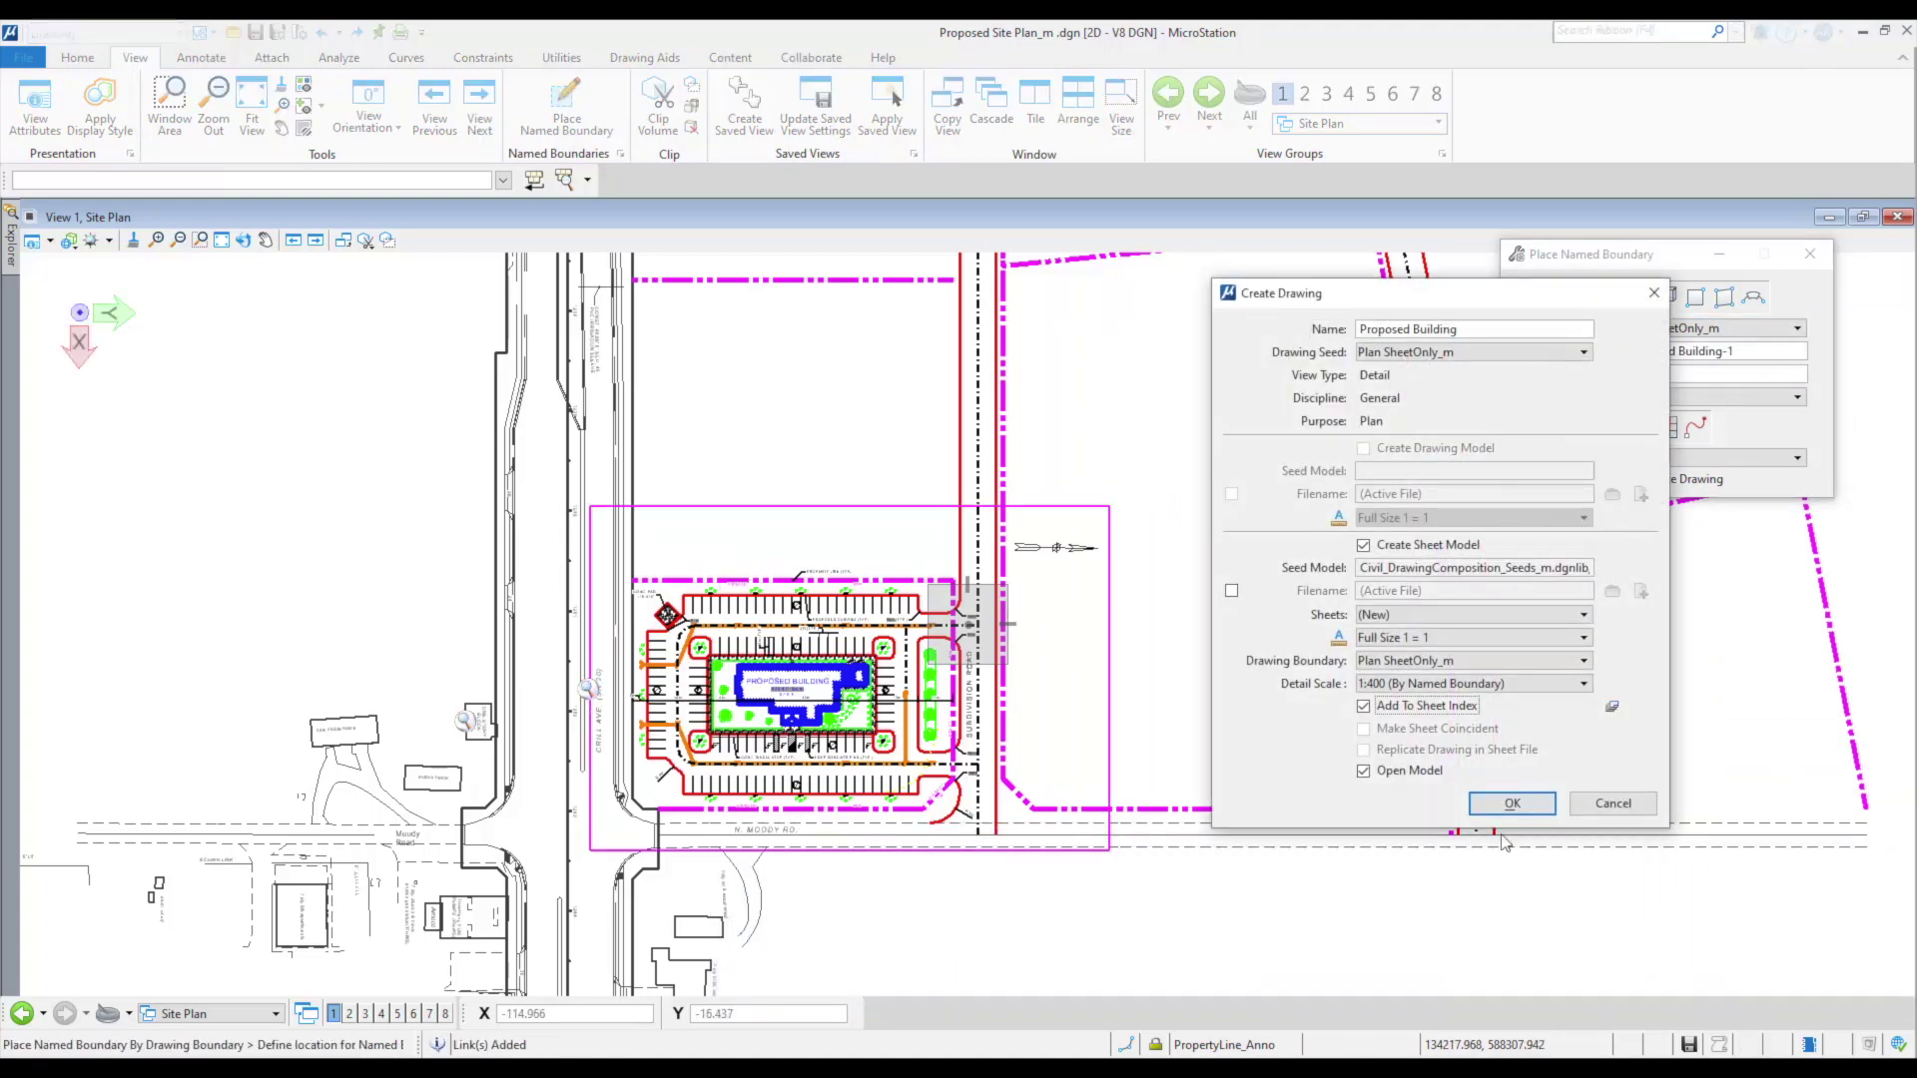
pyautogui.click(1504, 805)
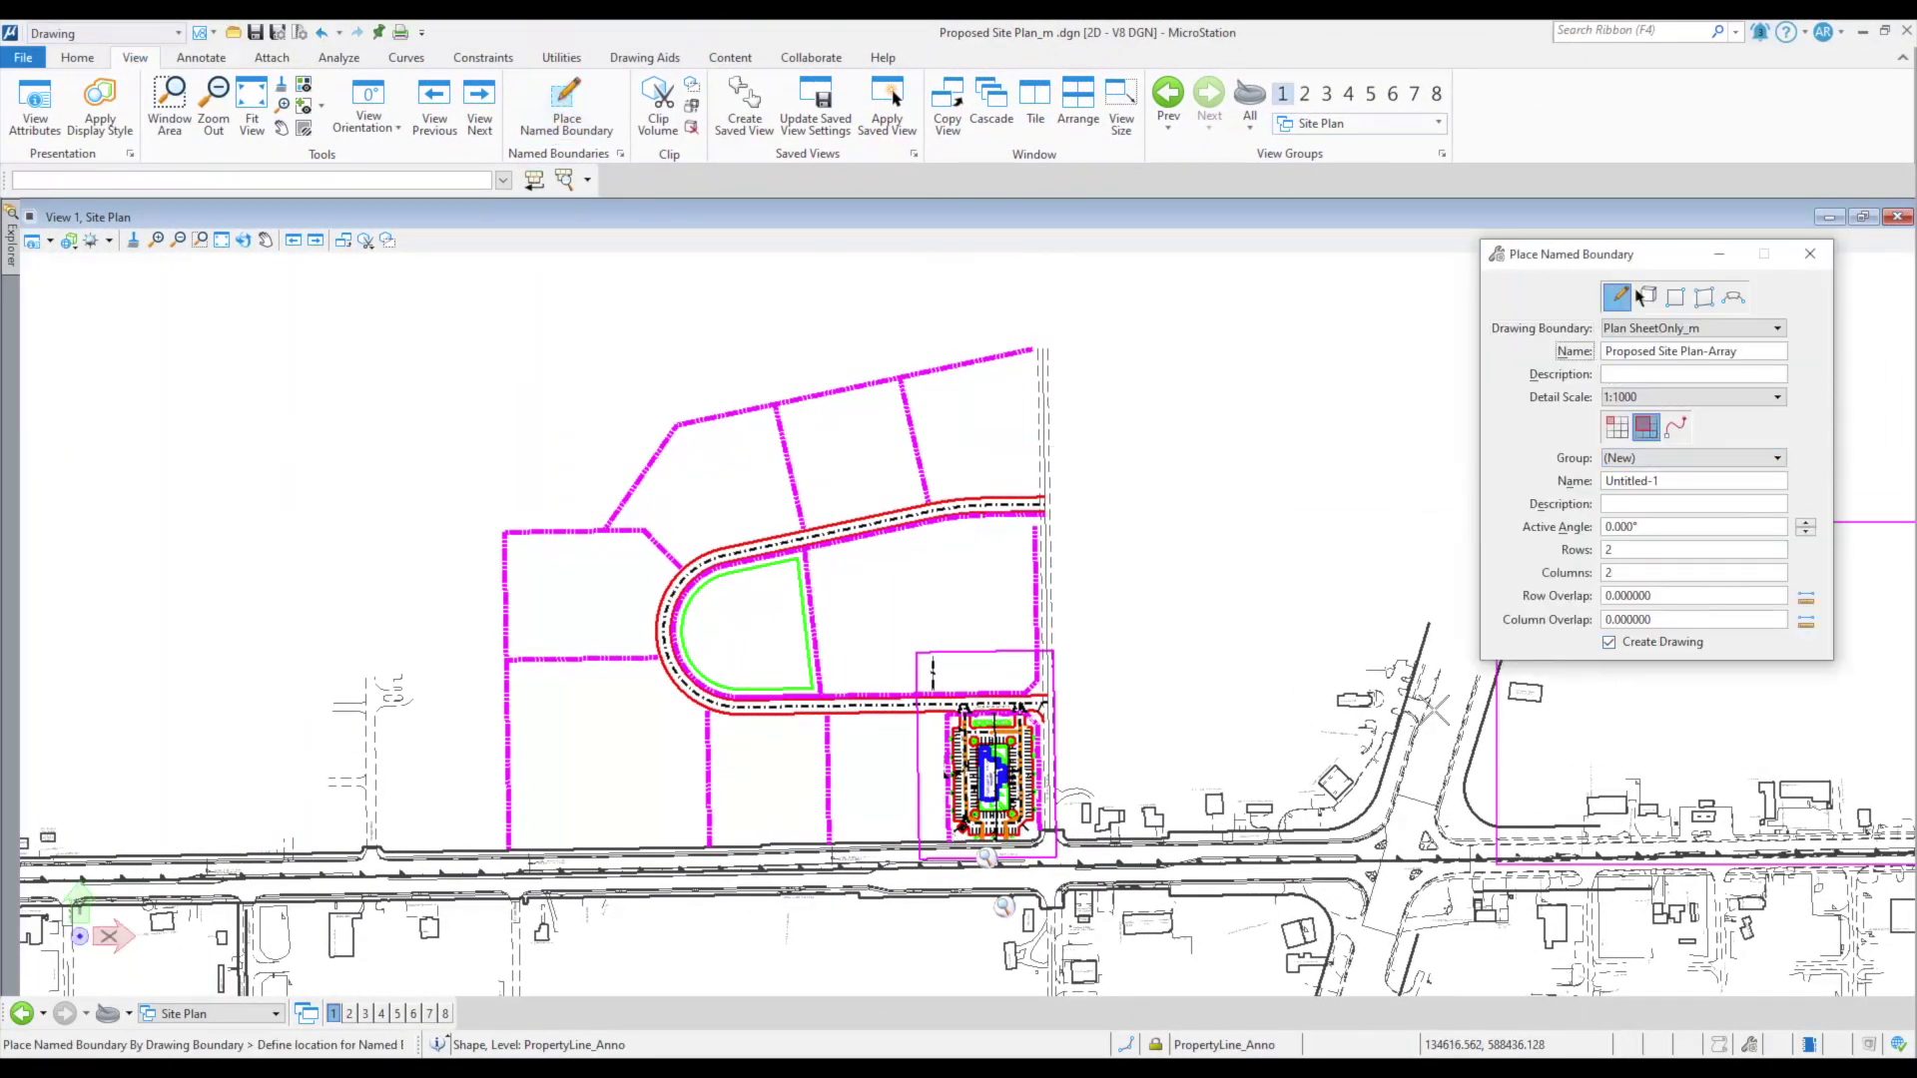
# Place a 2×2 Proposed Site Plan boundary array filed under General, then open sheet A004.
pyautogui.click(278, 801)
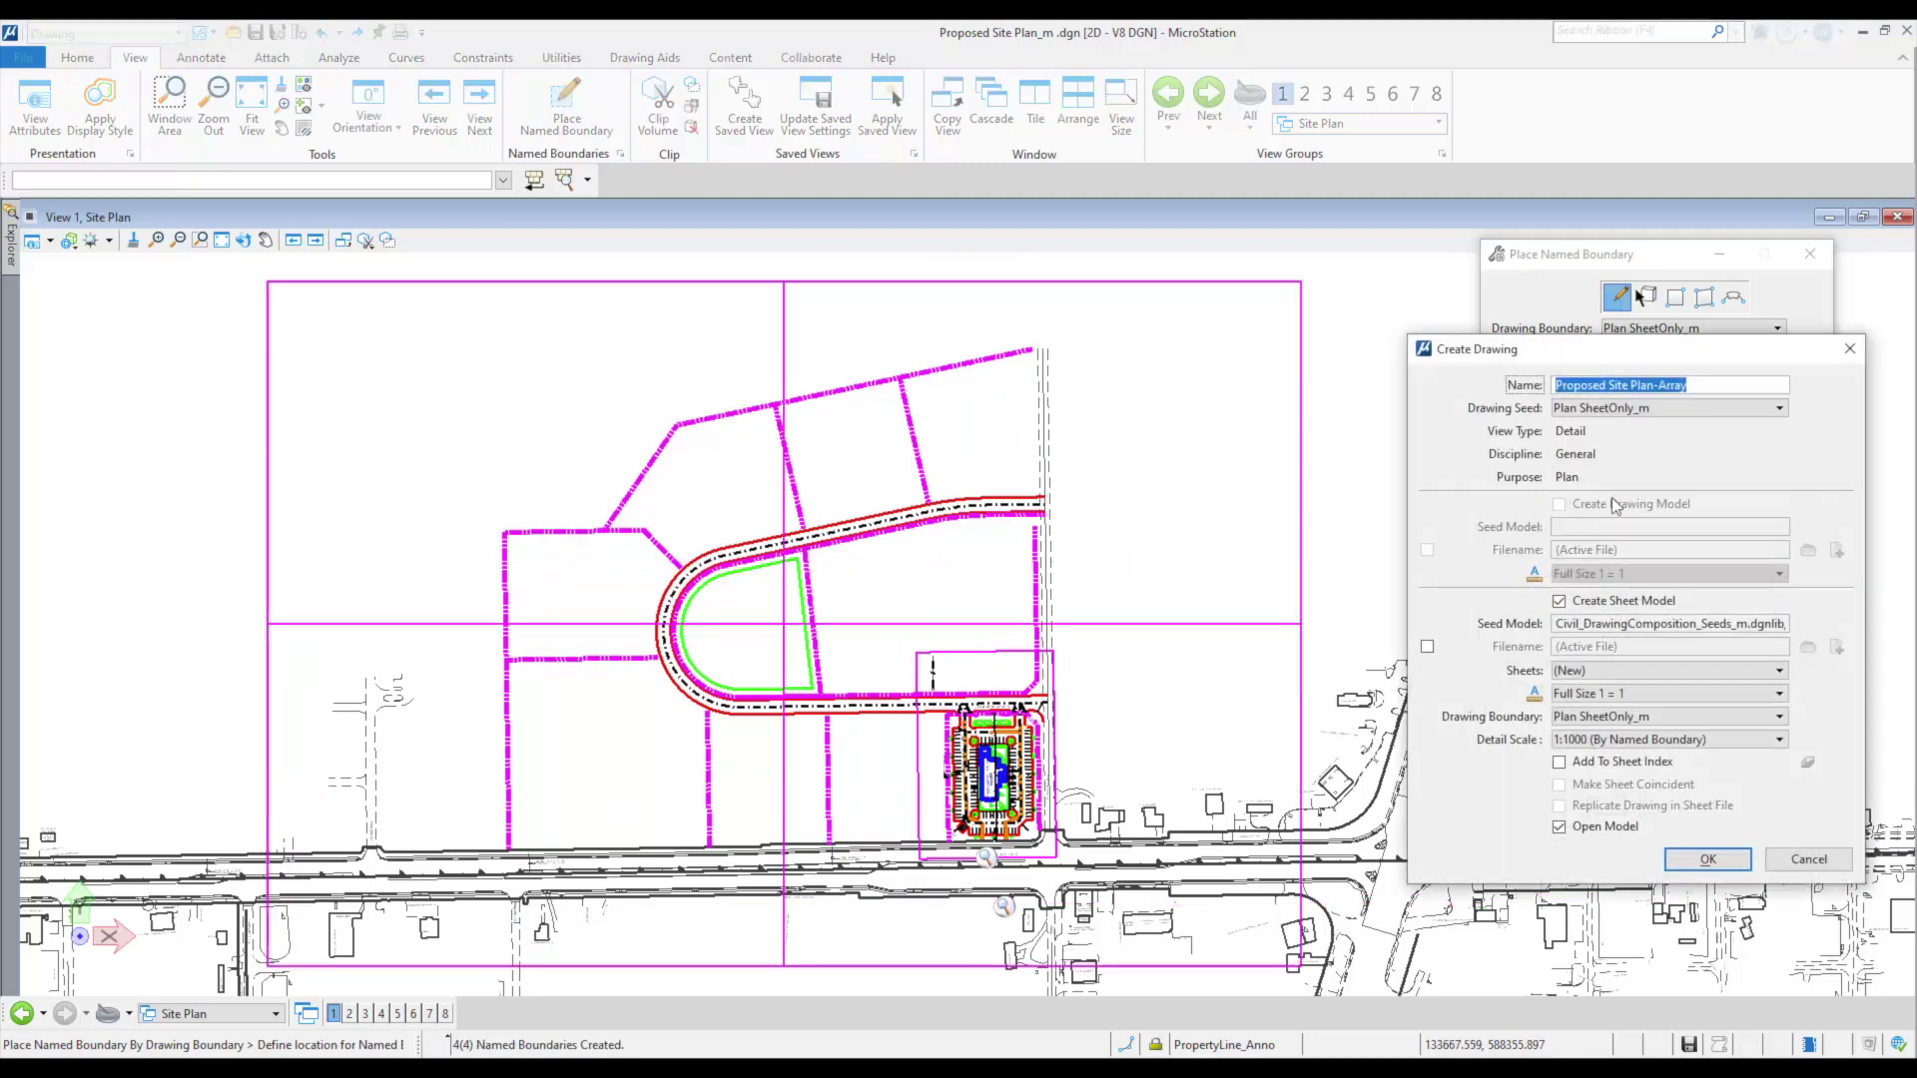
pyautogui.click(1618, 762)
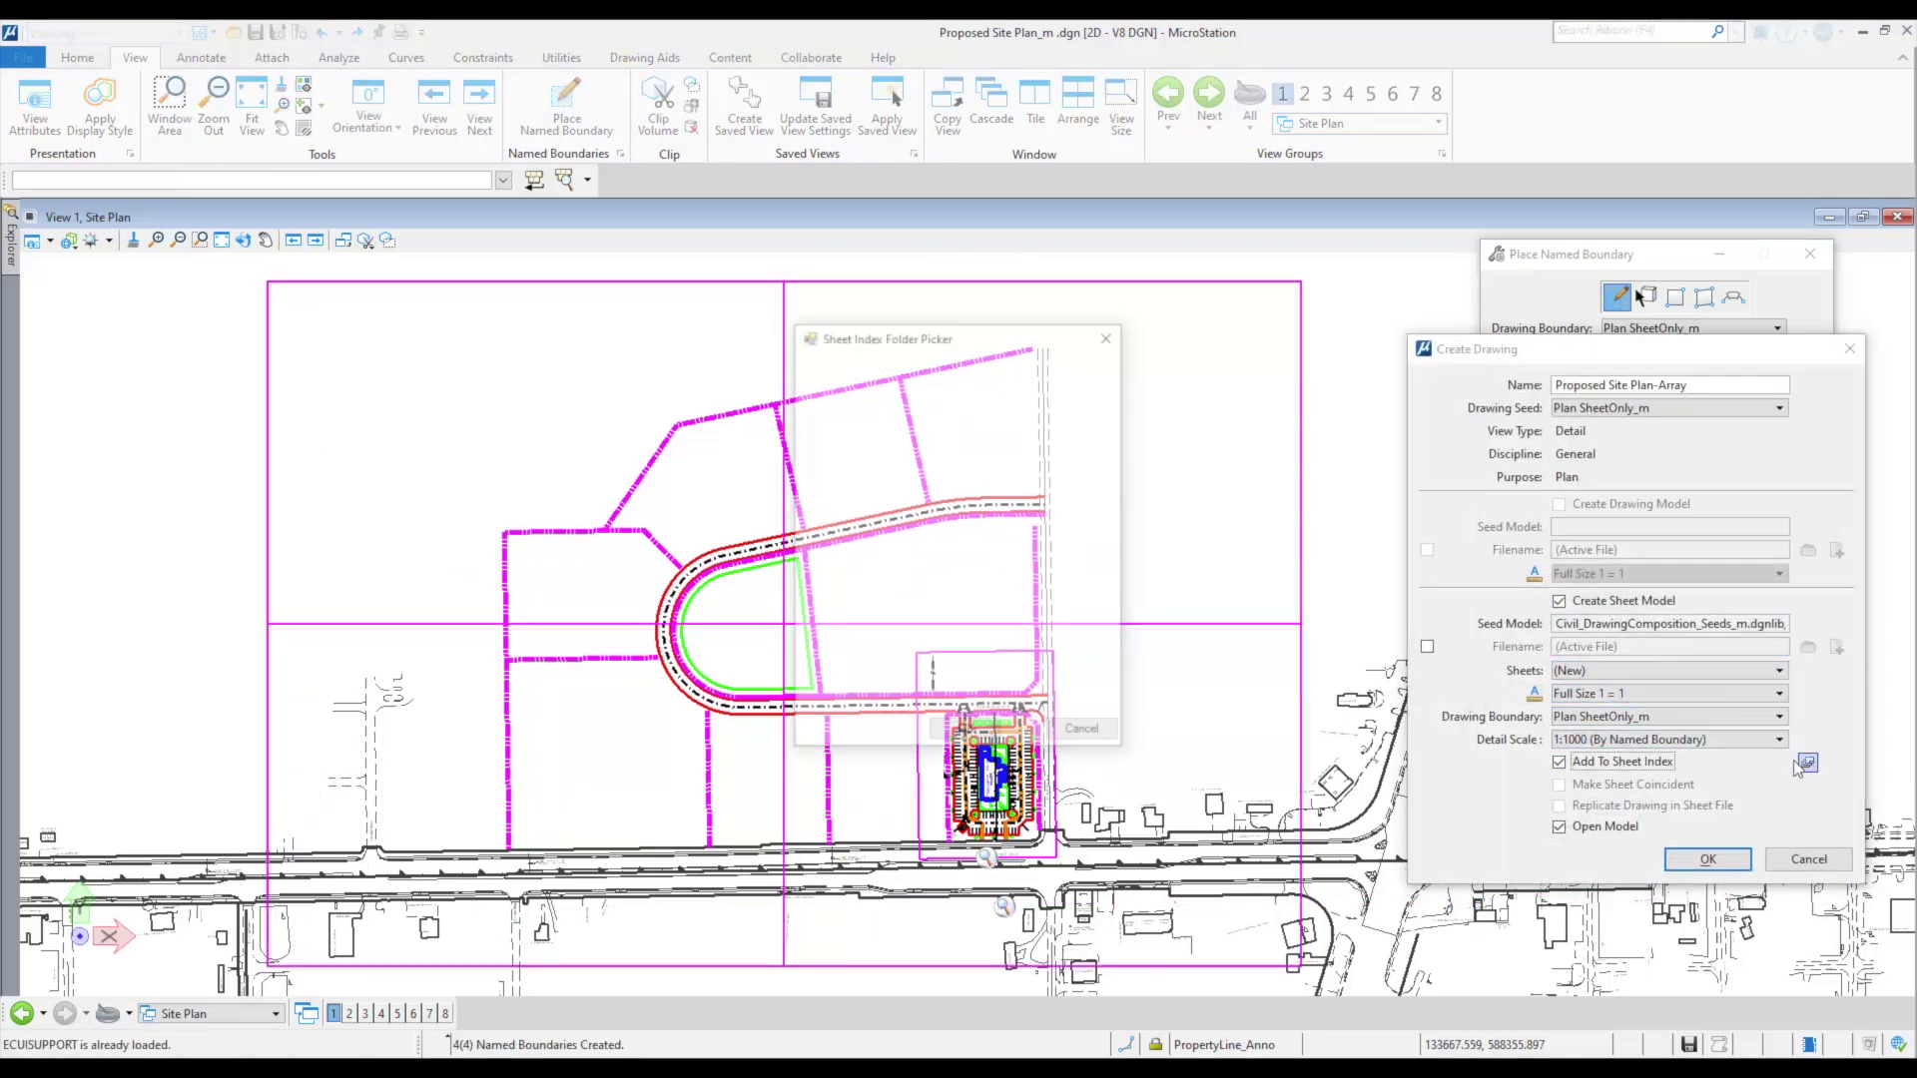
pyautogui.click(884, 414)
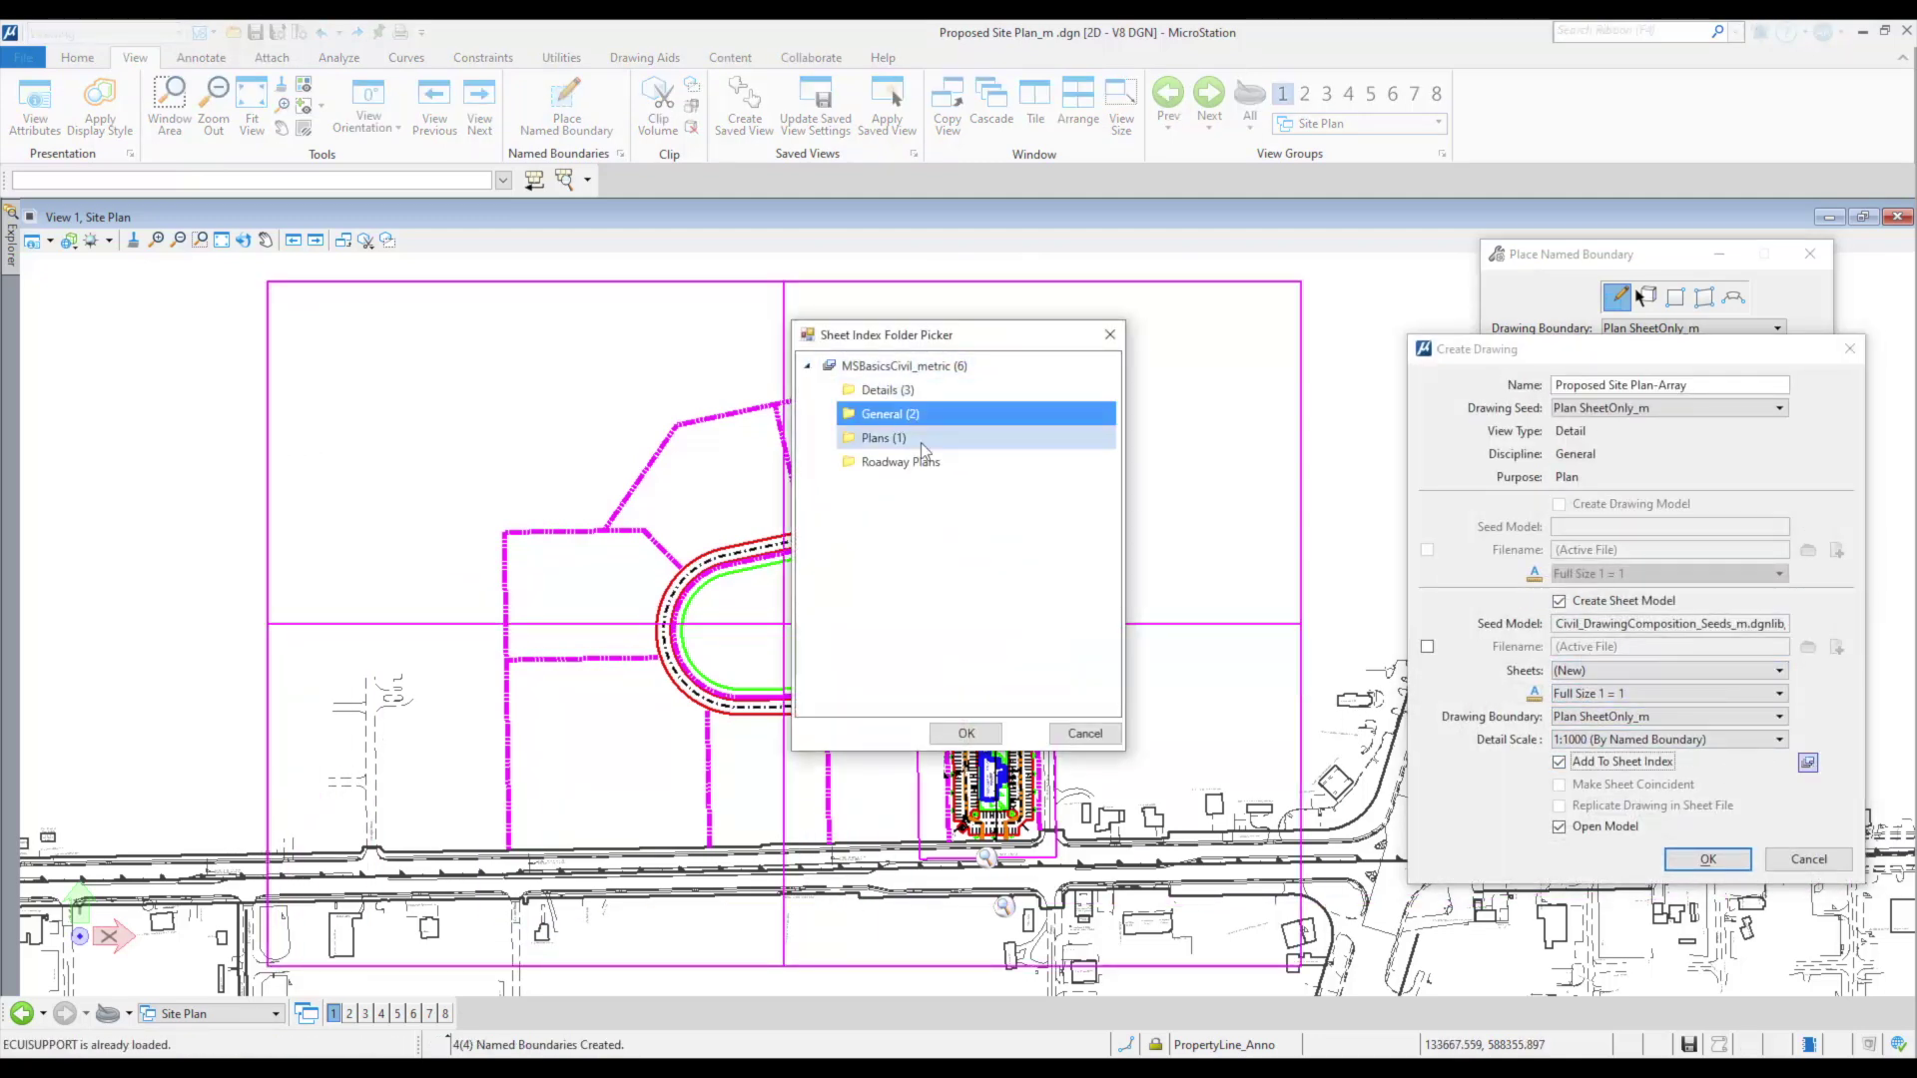
pyautogui.click(966, 733)
pyautogui.click(1690, 864)
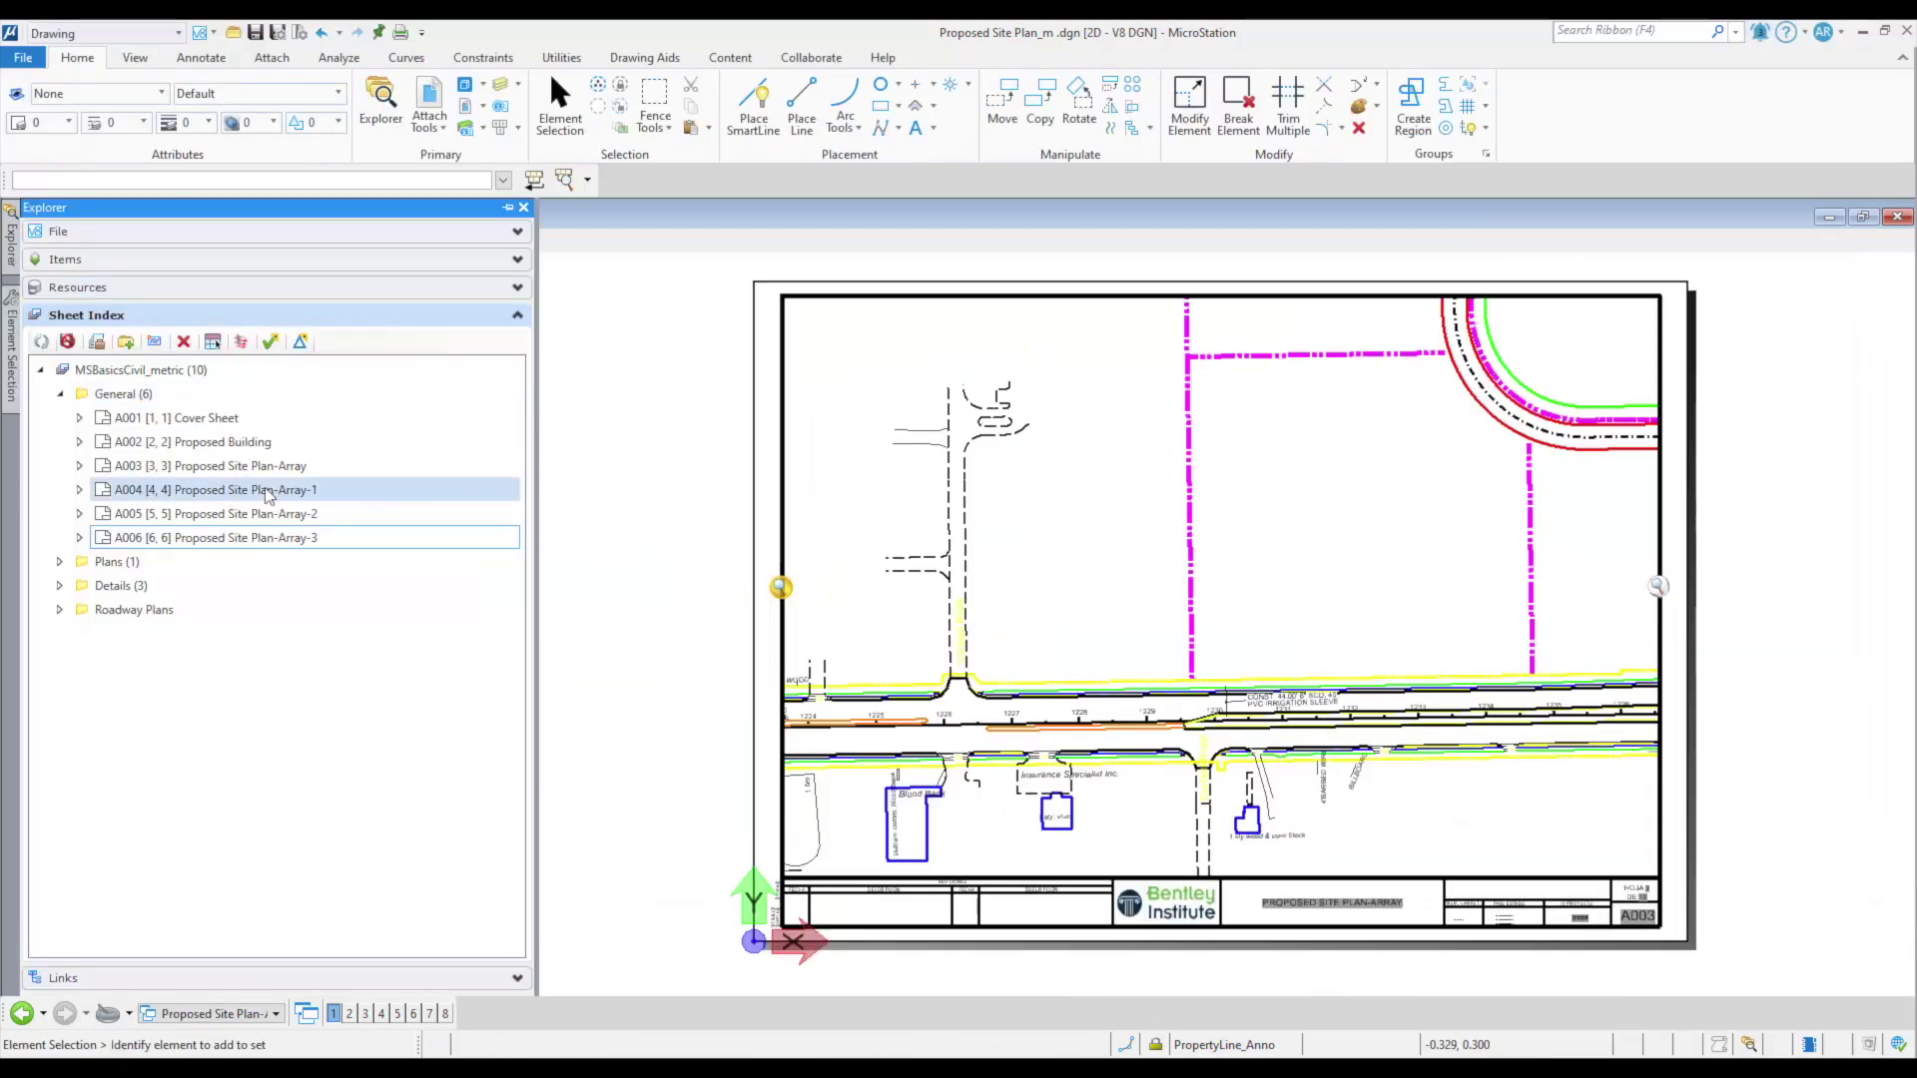
pyautogui.doubleClick(267, 489)
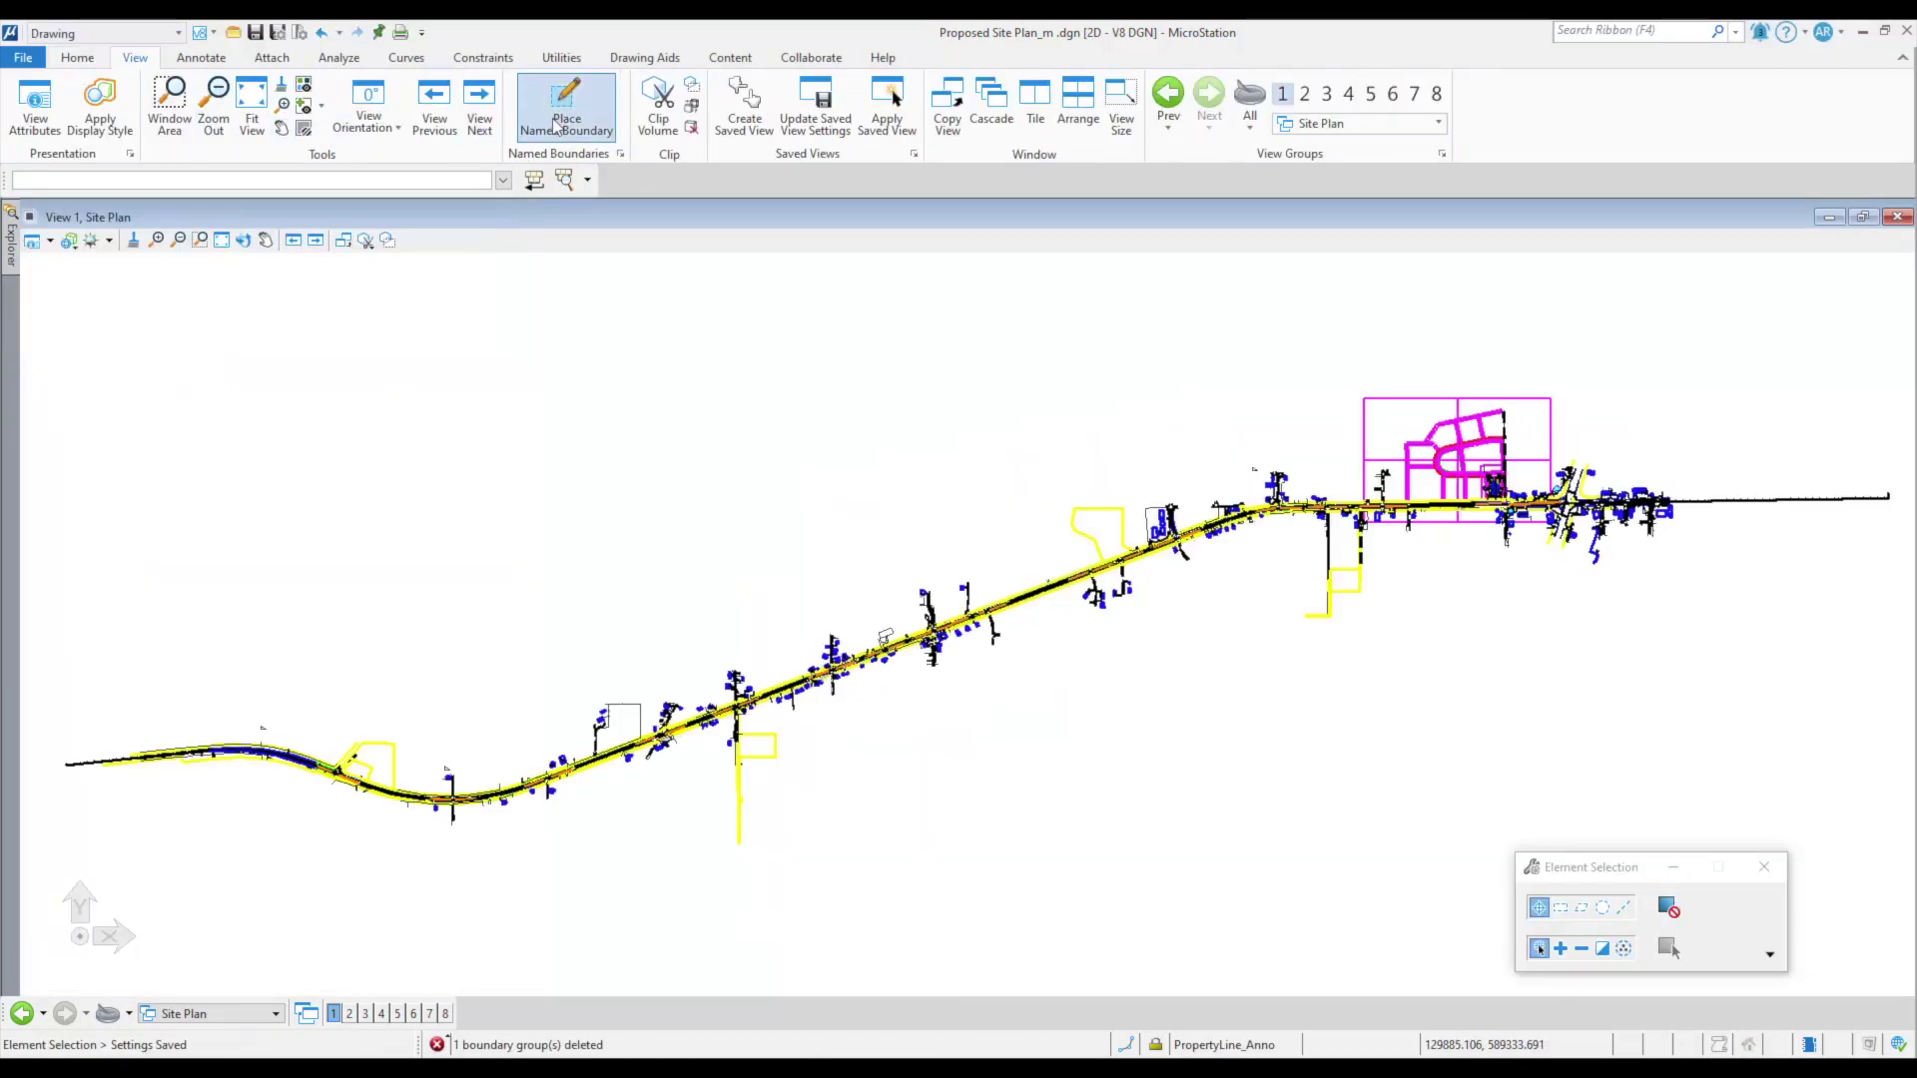
# Generate Roadway Plan sheets A301–A321 along the road alignment into the Roadway Plans folder.
pyautogui.click(1629, 738)
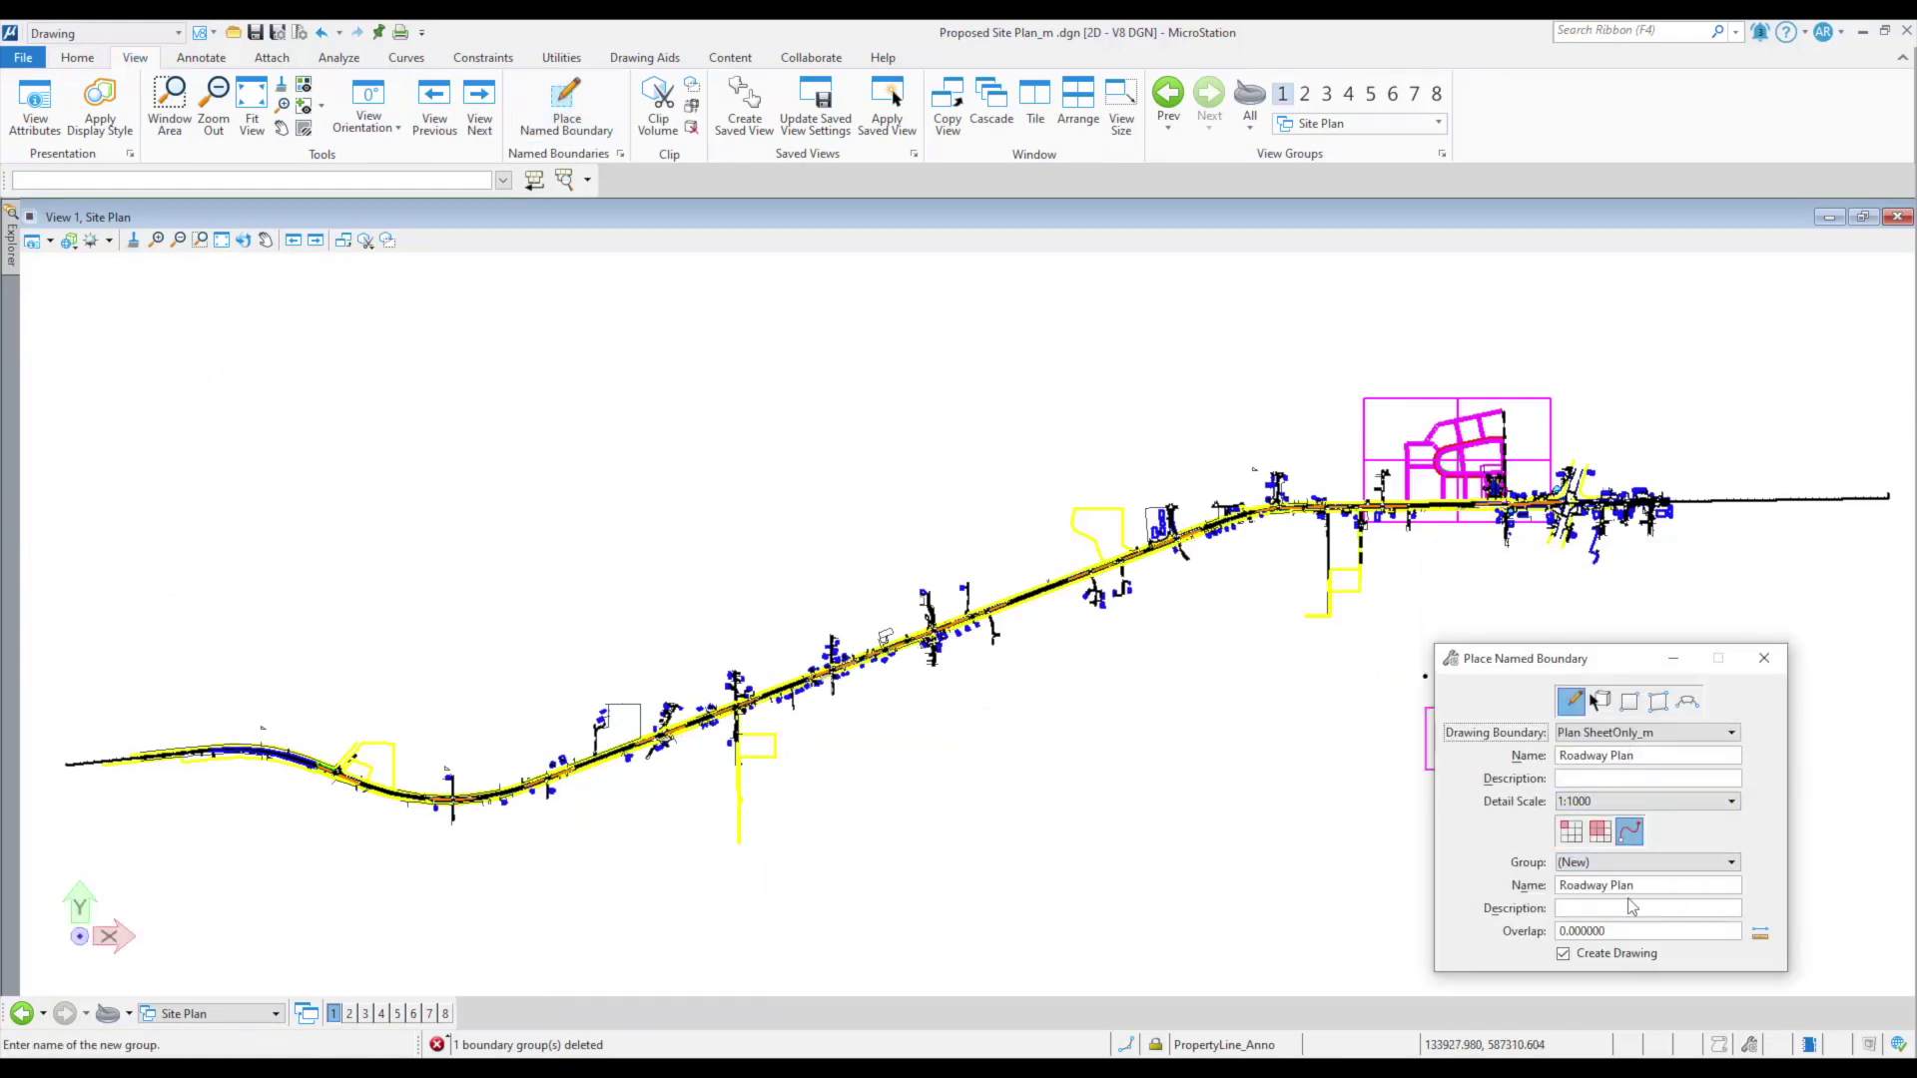
pyautogui.click(140, 757)
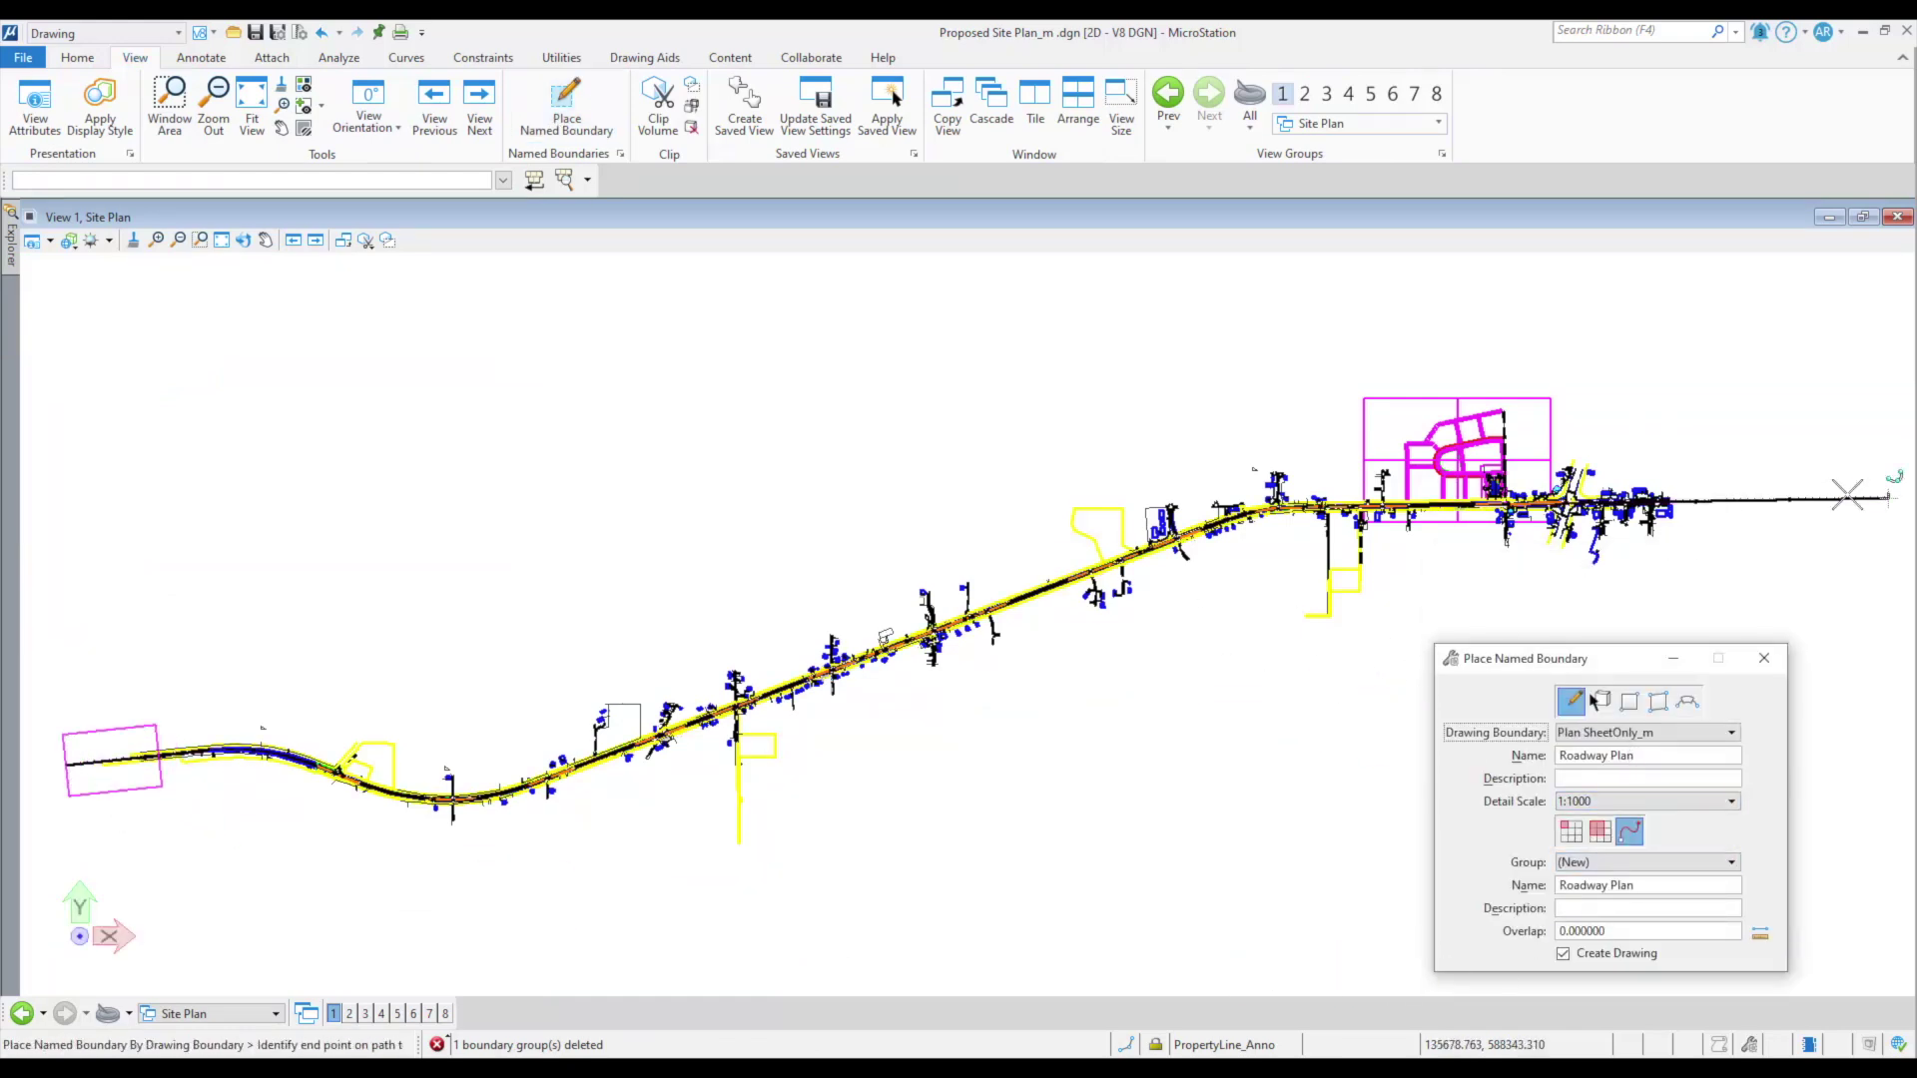
pyautogui.click(1886, 497)
pyautogui.click(1808, 762)
pyautogui.click(966, 732)
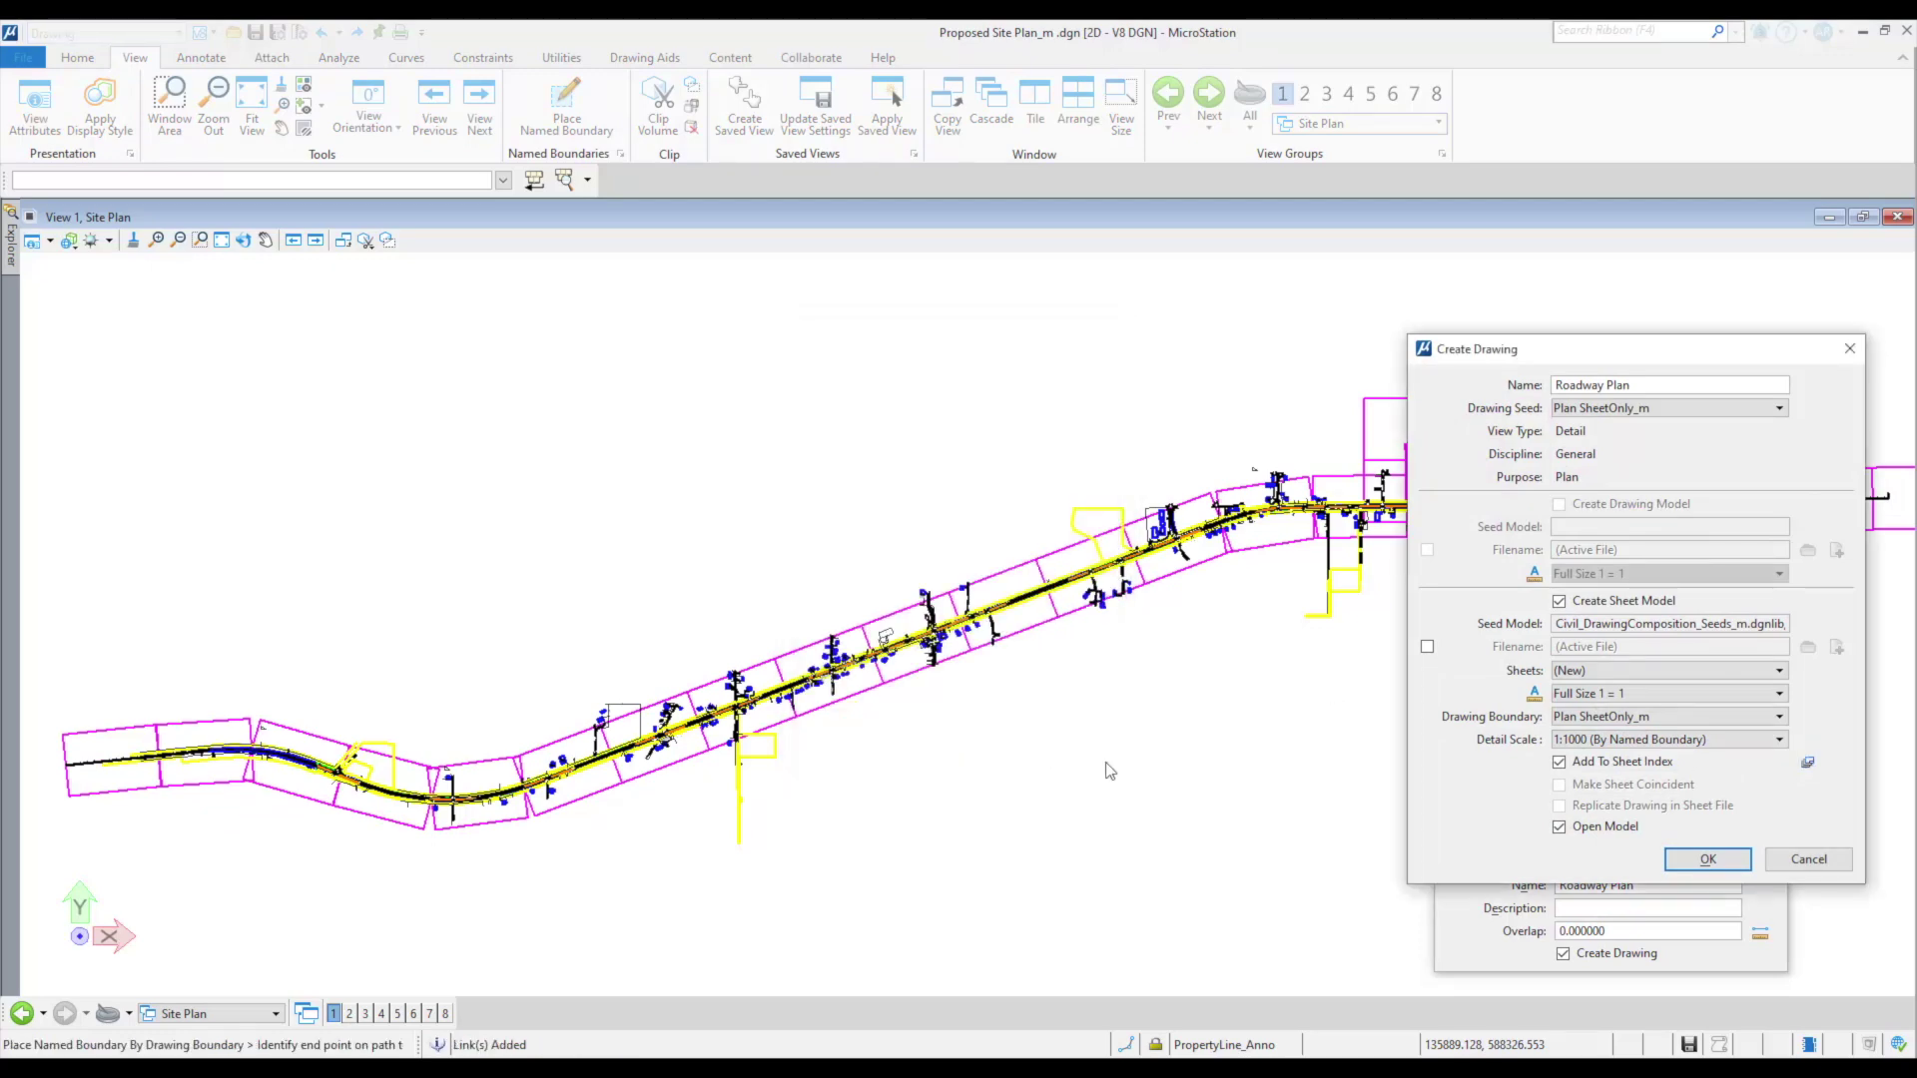
pyautogui.click(1708, 860)
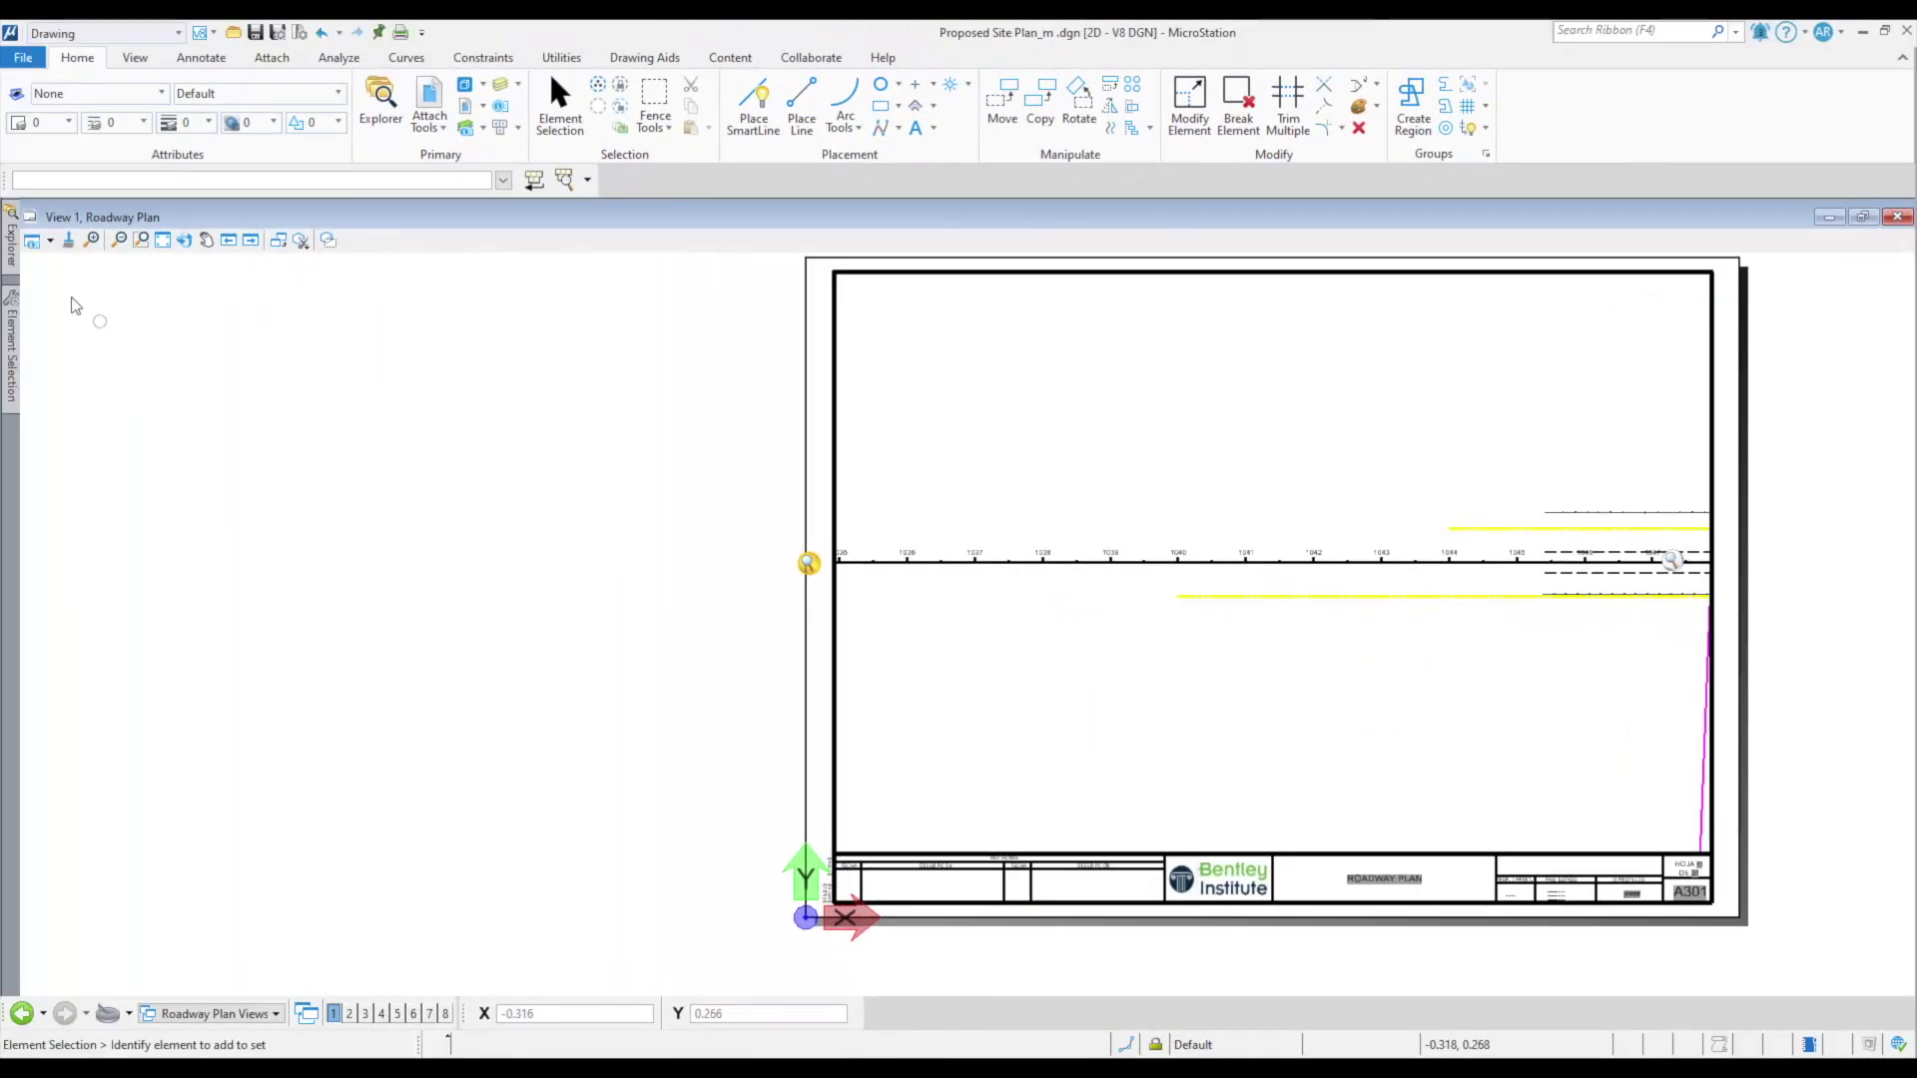
pyautogui.click(13, 248)
pyautogui.doubleClick(178, 539)
# Open sheet A318 Roadway Plan-17, fit it to the view, and follow its link to the site plan.
pyautogui.doubleClick(207, 659)
pyautogui.doubleClick(187, 875)
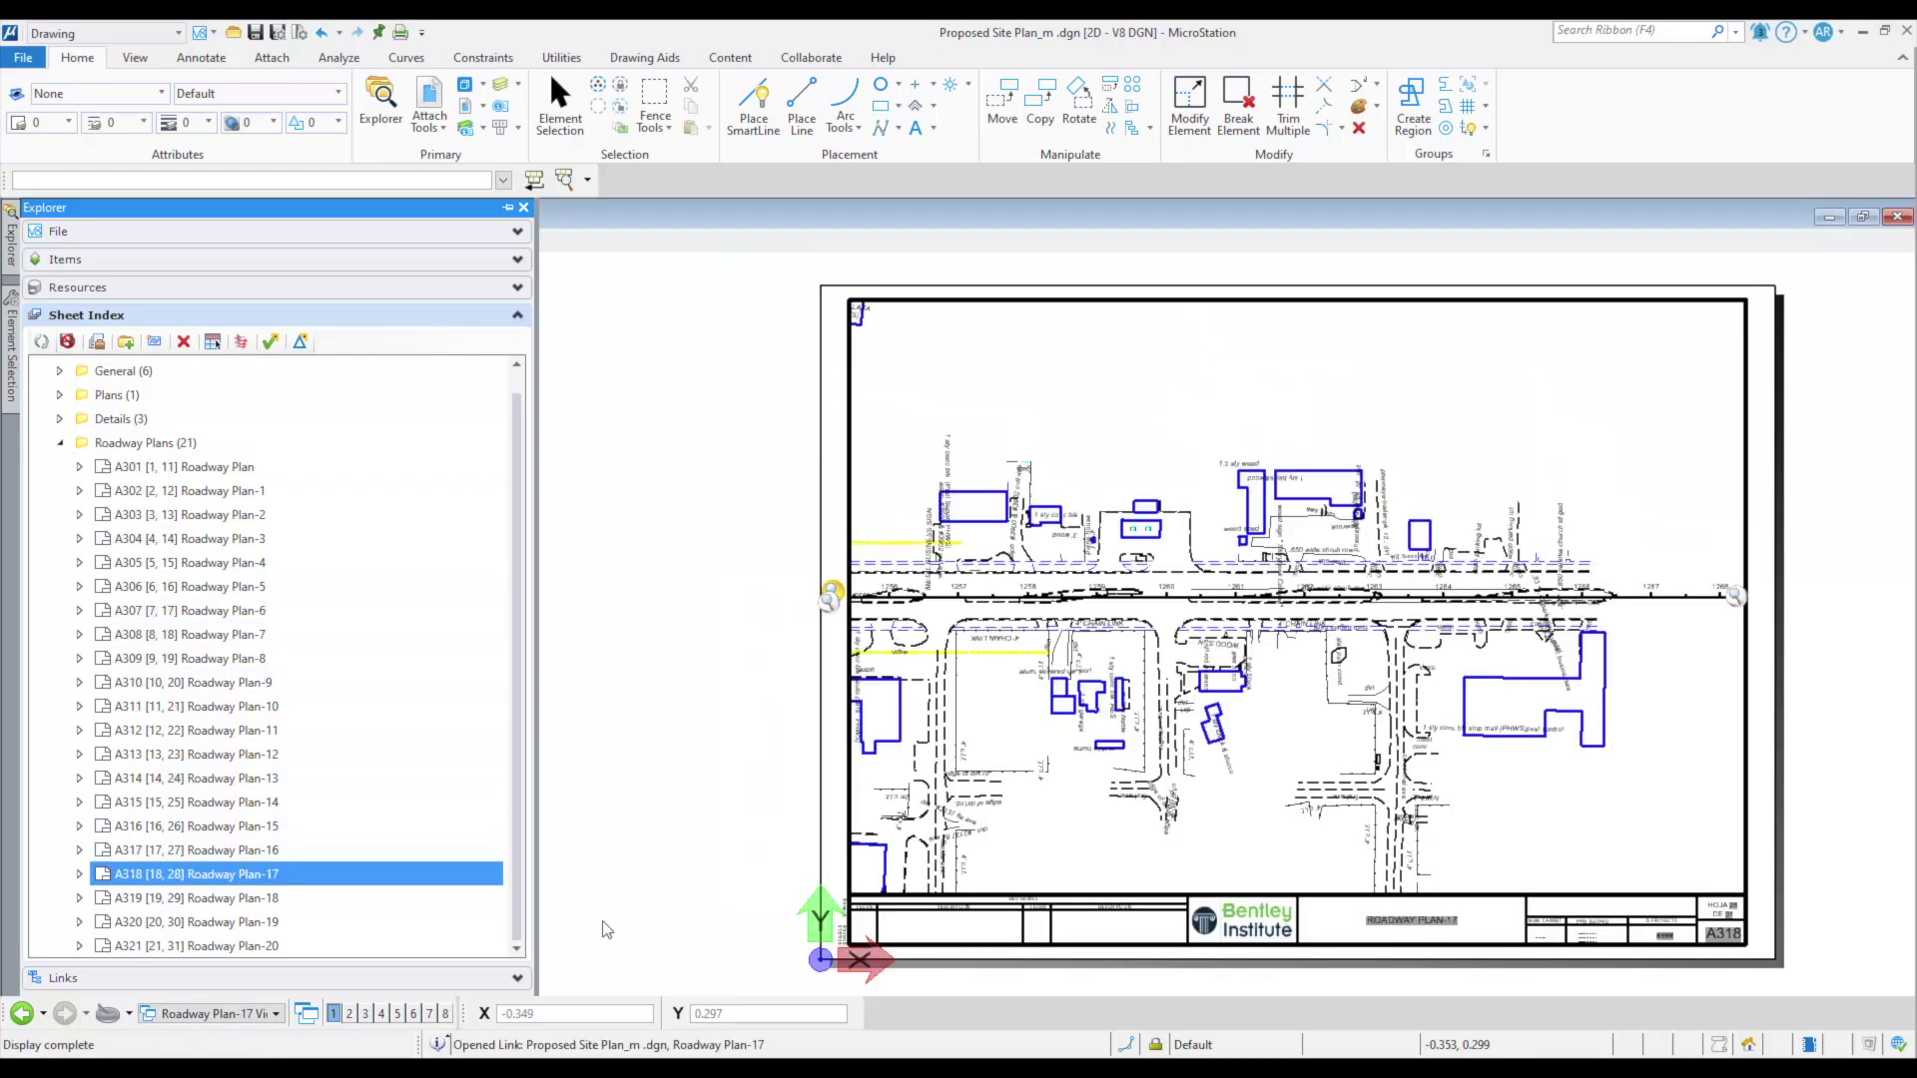
pyautogui.scroll(6, 1720, 888)
pyautogui.click(163, 240)
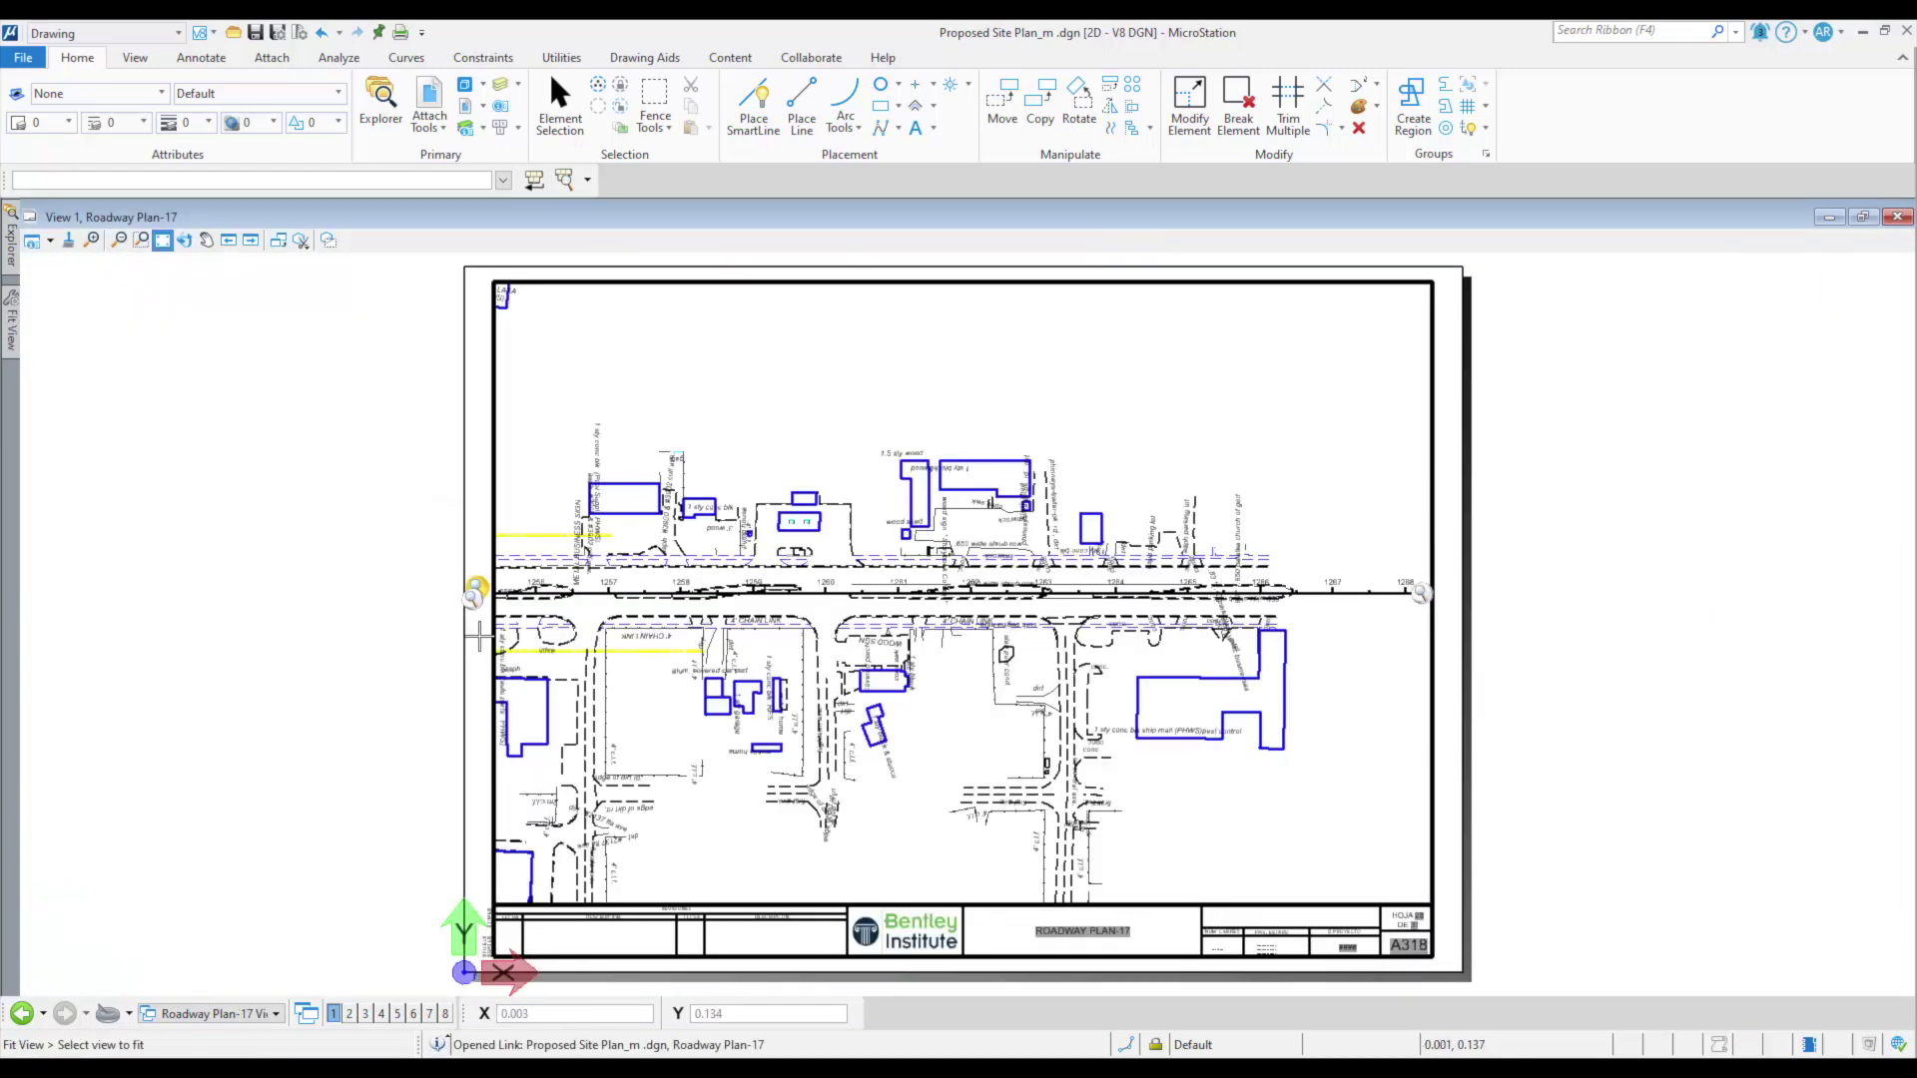
pyautogui.click(395, 569)
pyautogui.moveTo(477, 595)
pyautogui.click(505, 548)
pyautogui.click(502, 701)
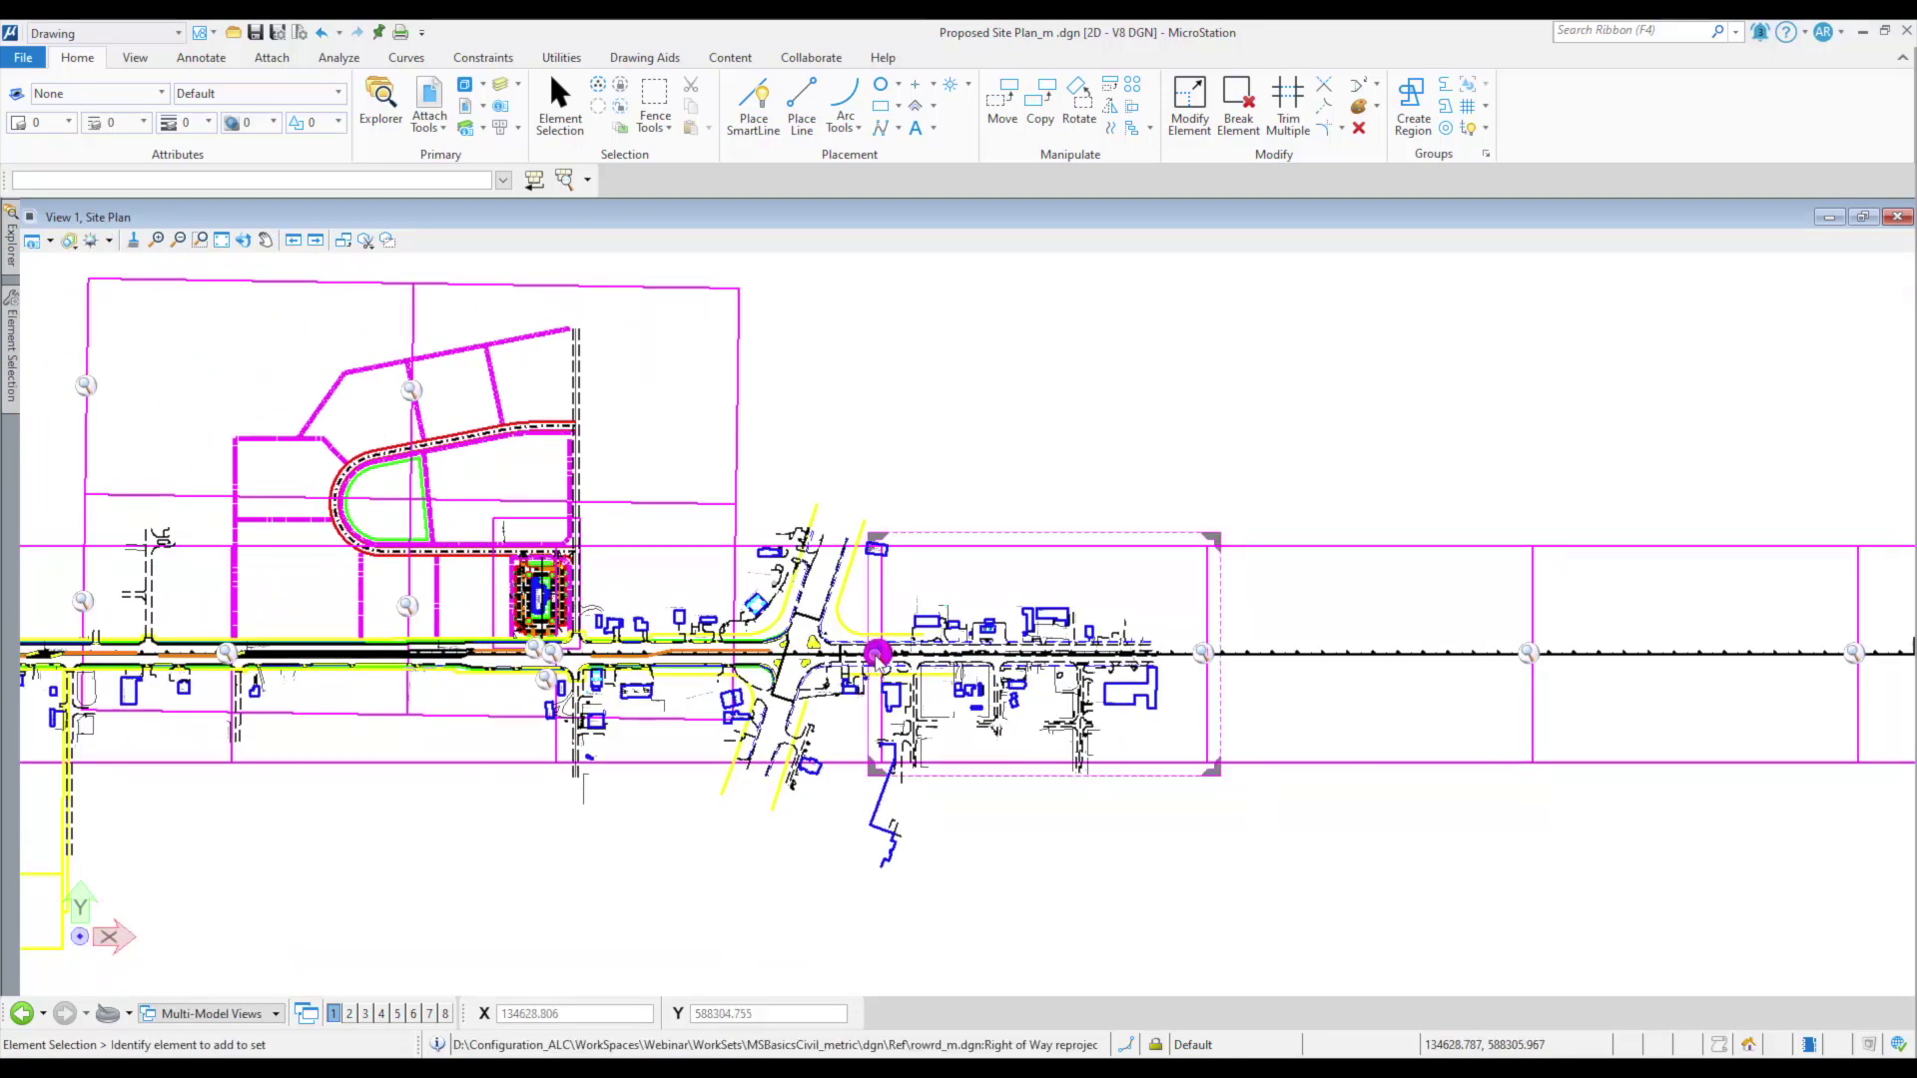
# Back in Roadway Plan-17, place a Sheet Index table listing all sheets and zoom in on it.
pyautogui.moveTo(948, 632)
pyautogui.click(1028, 597)
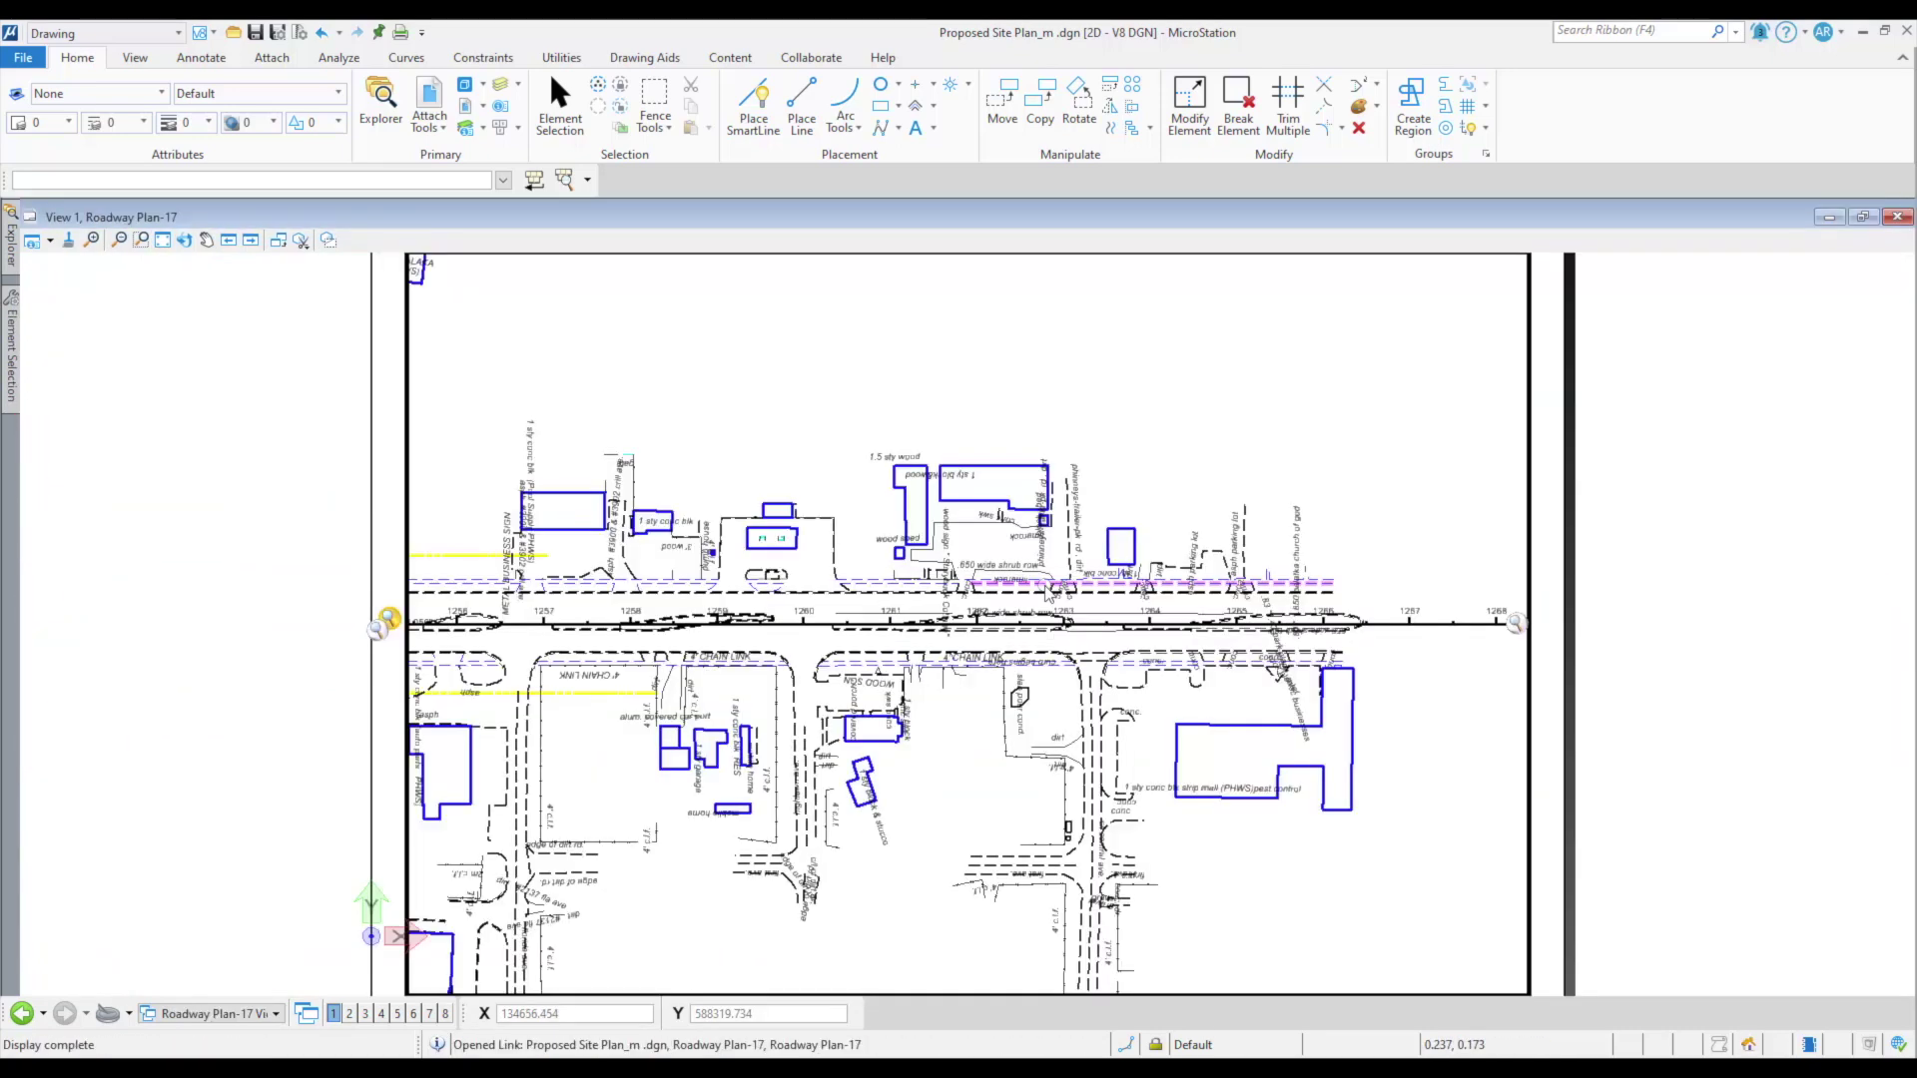
pyautogui.click(12, 250)
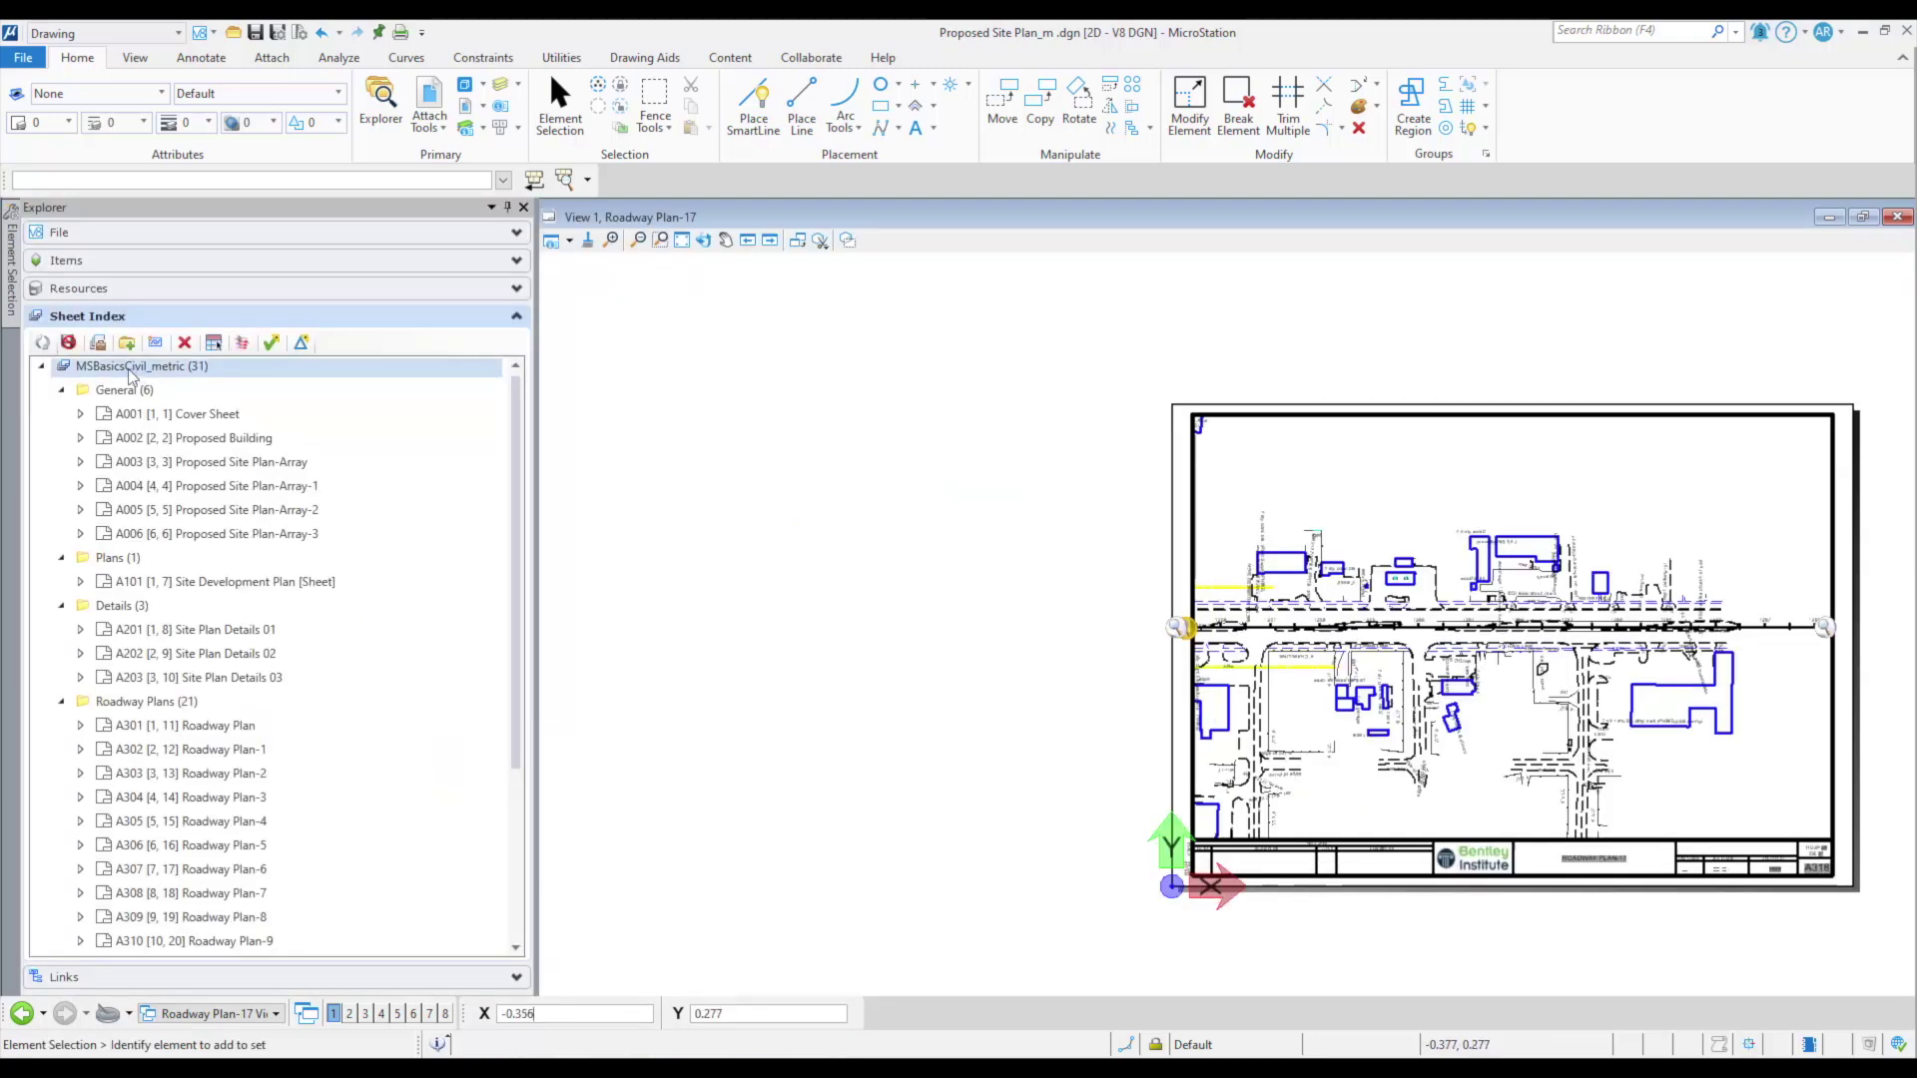
pyautogui.click(214, 343)
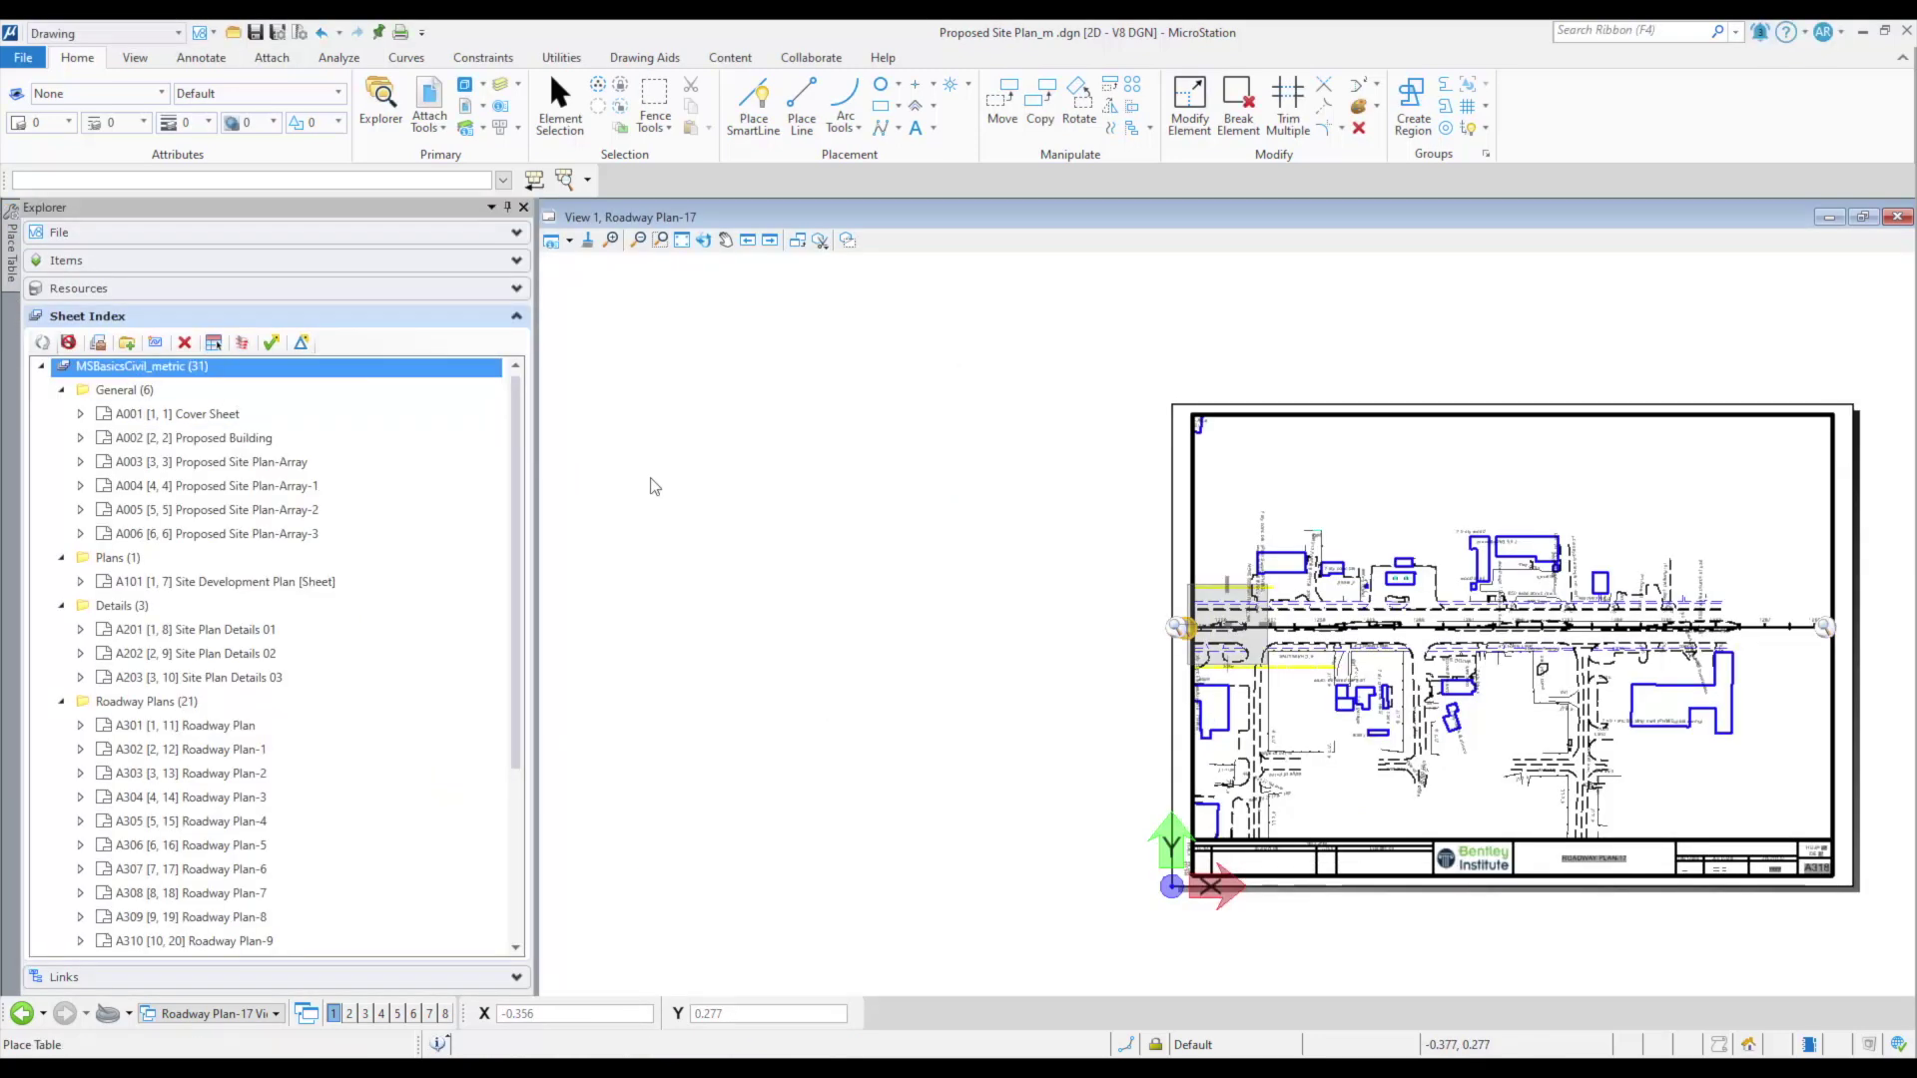
pyautogui.click(593, 415)
pyautogui.click(660, 240)
pyautogui.click(664, 367)
pyautogui.click(1542, 802)
pyautogui.press('Escape')
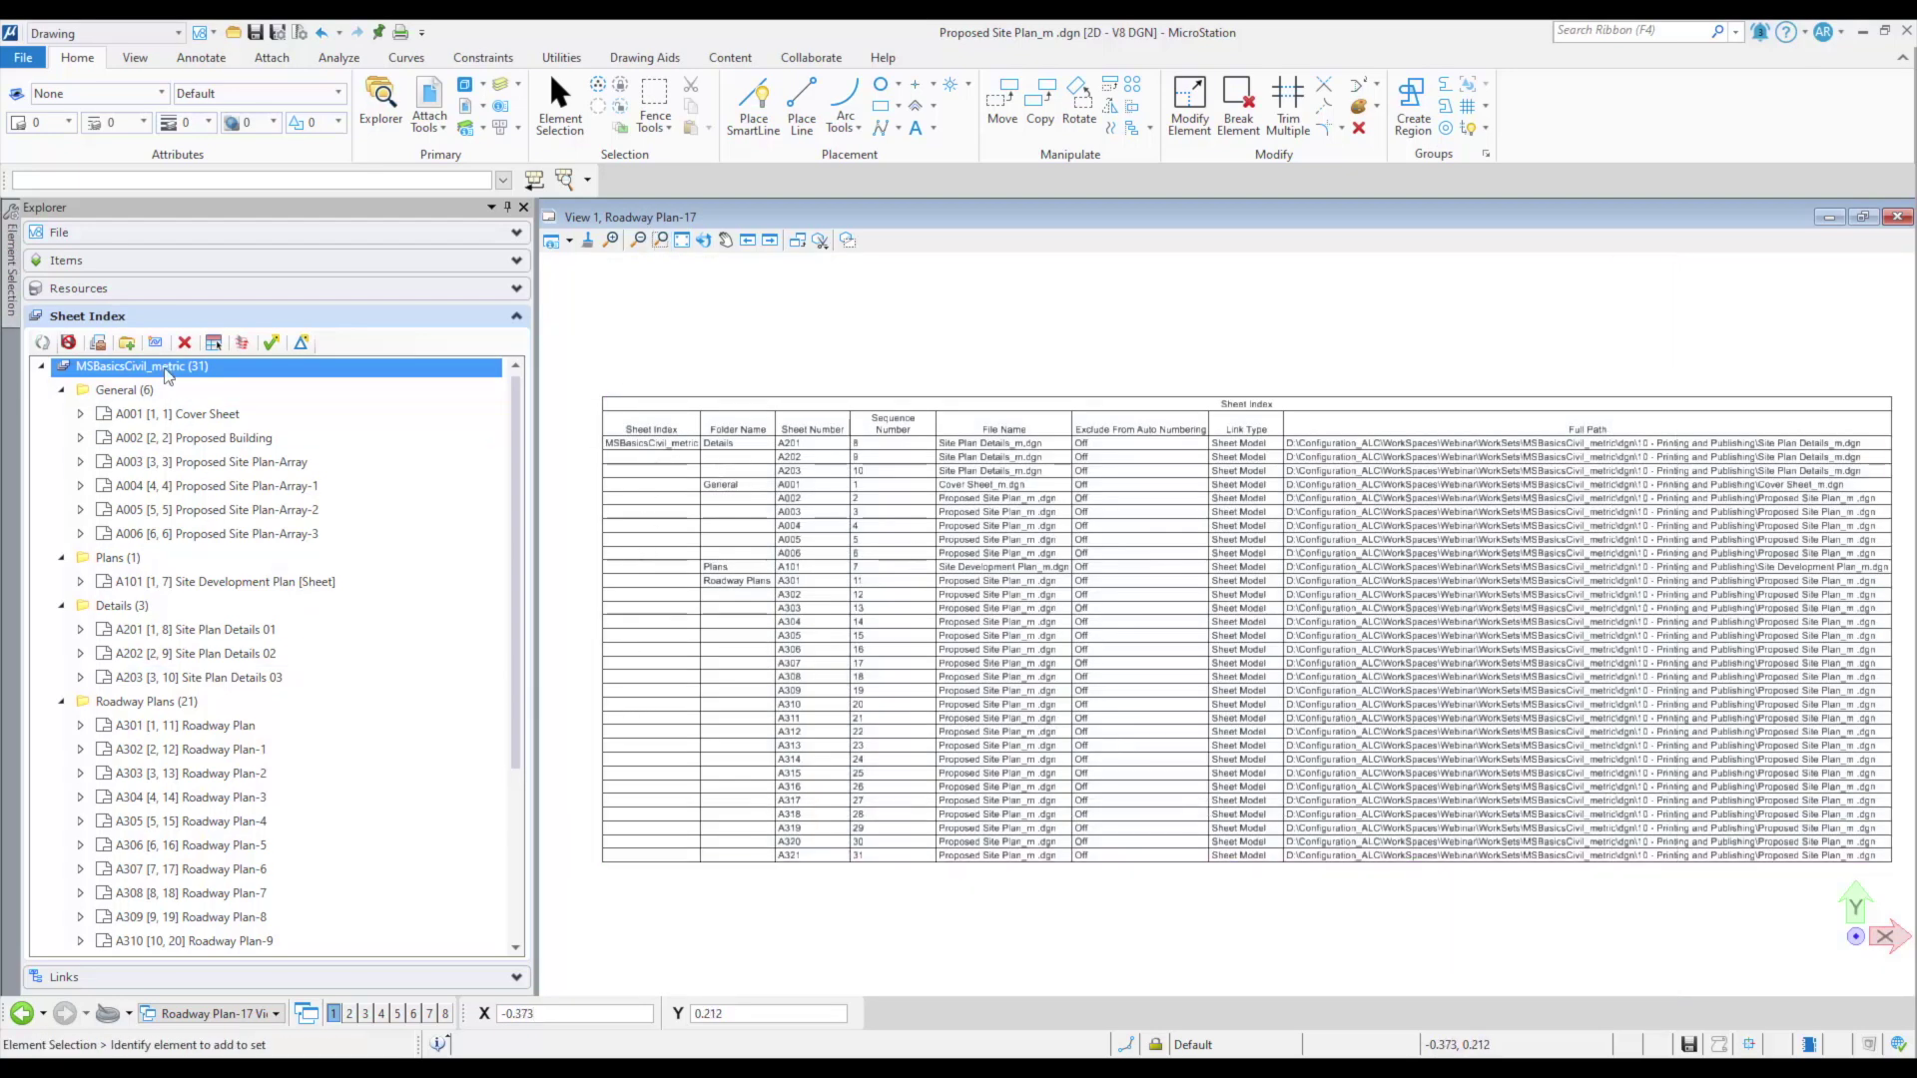
# Print the whole sheet index with Civil PDF ISO A3 style as a single job to MSBasicsCivil_metric.pdf.
pyautogui.click(213, 343)
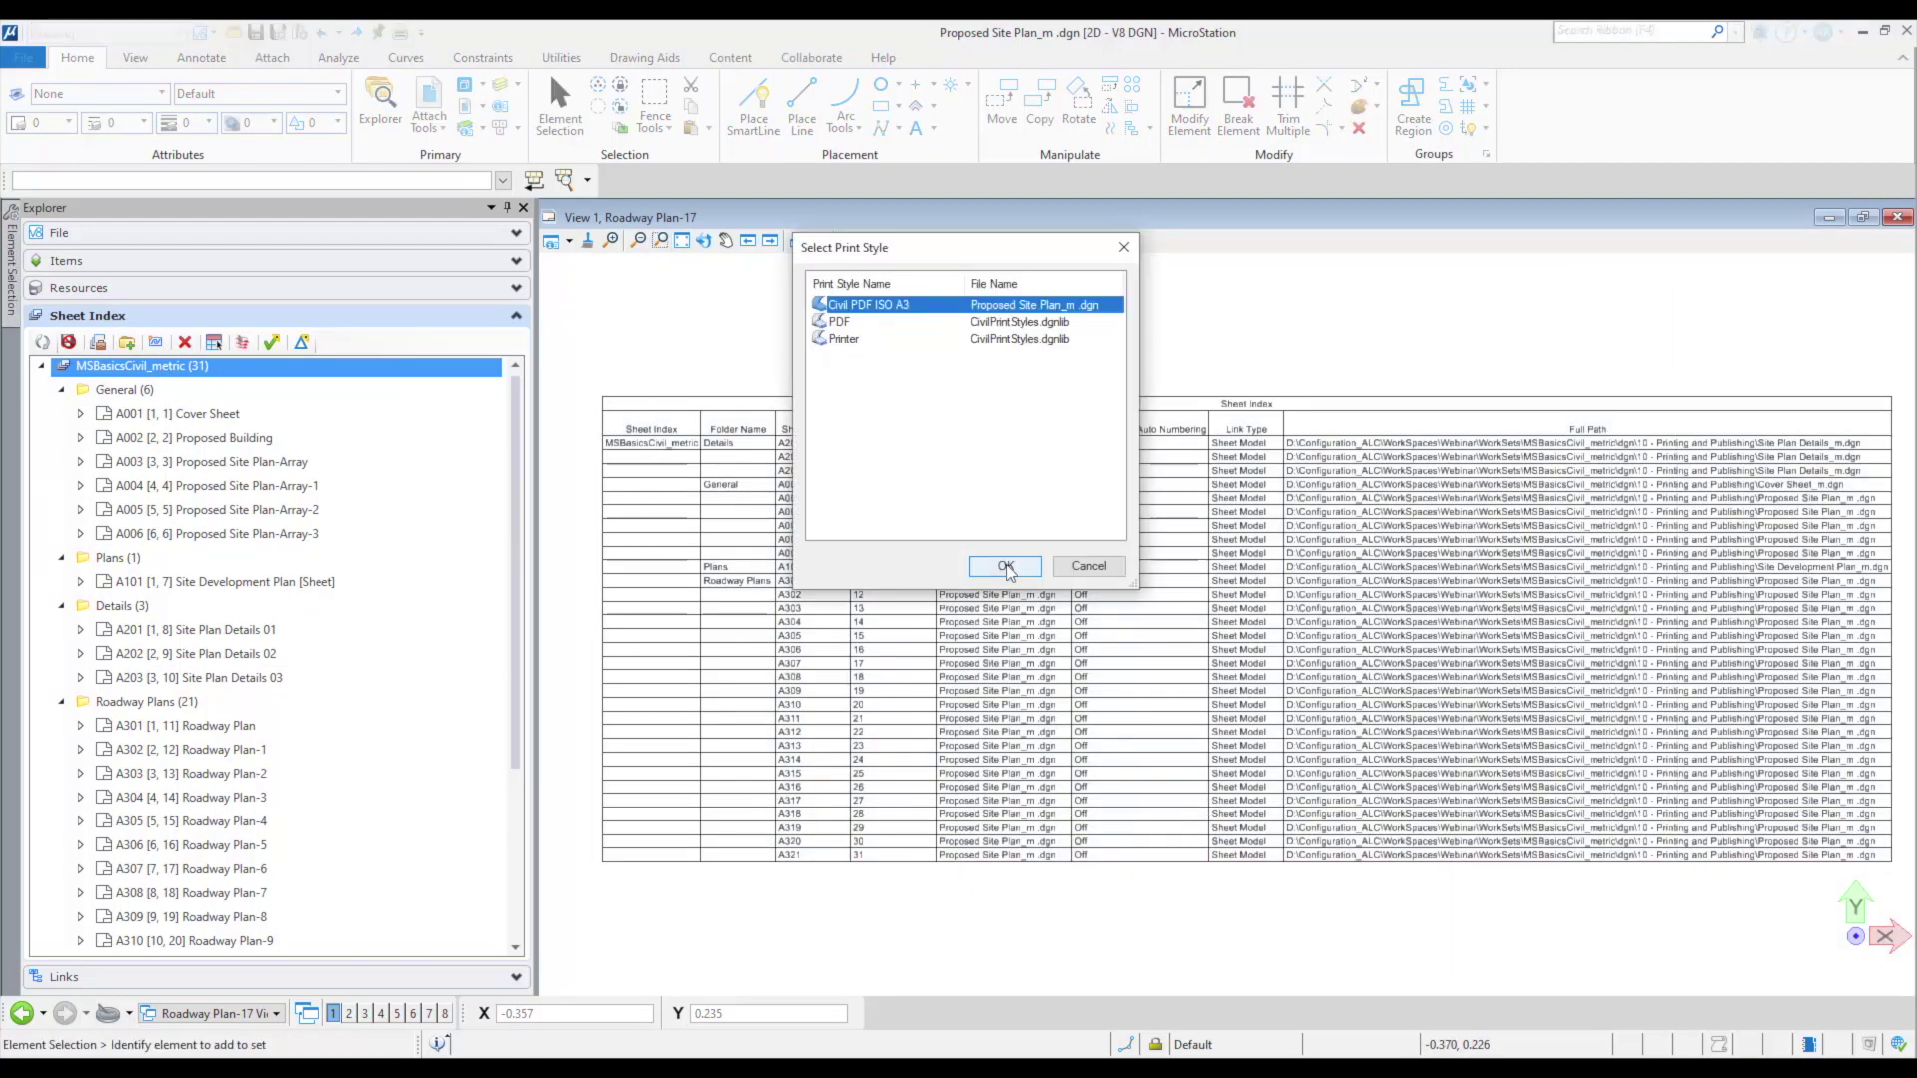
pyautogui.click(1006, 567)
pyautogui.click(715, 332)
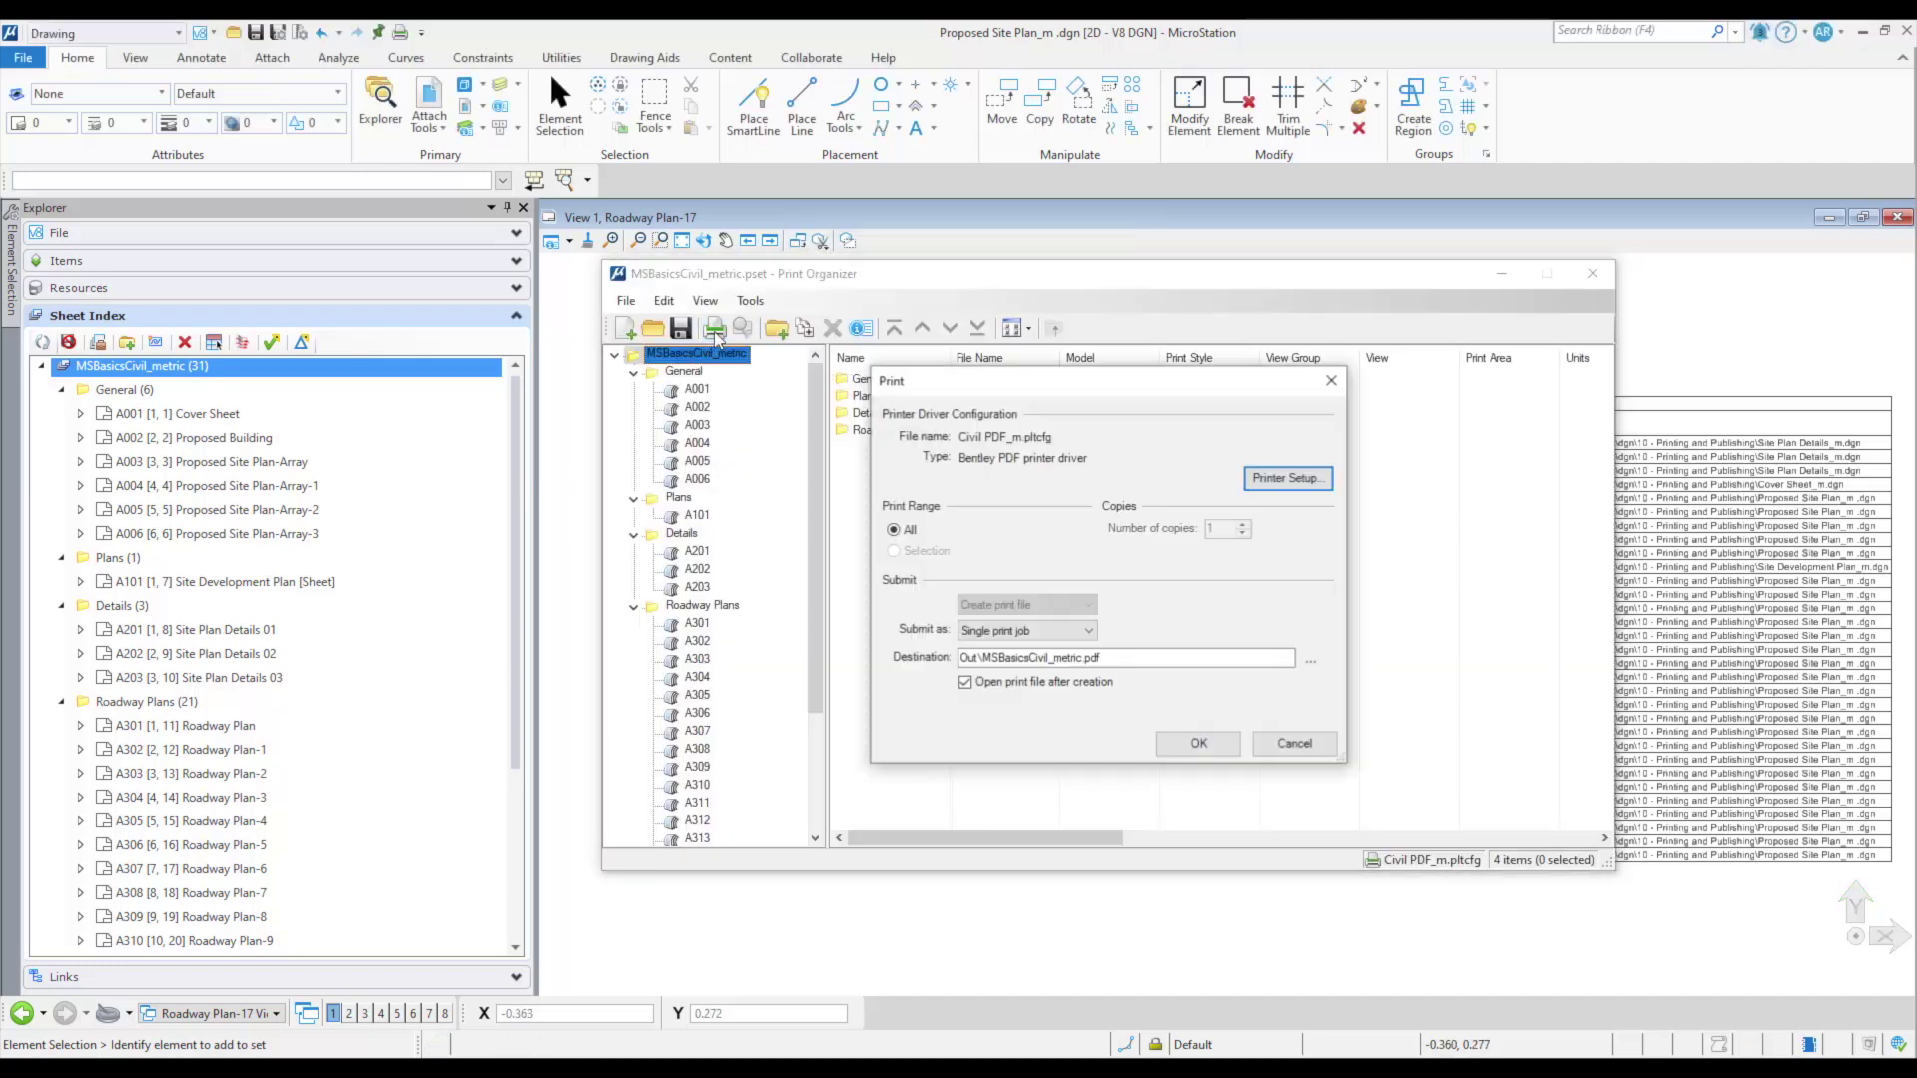
pyautogui.click(1048, 631)
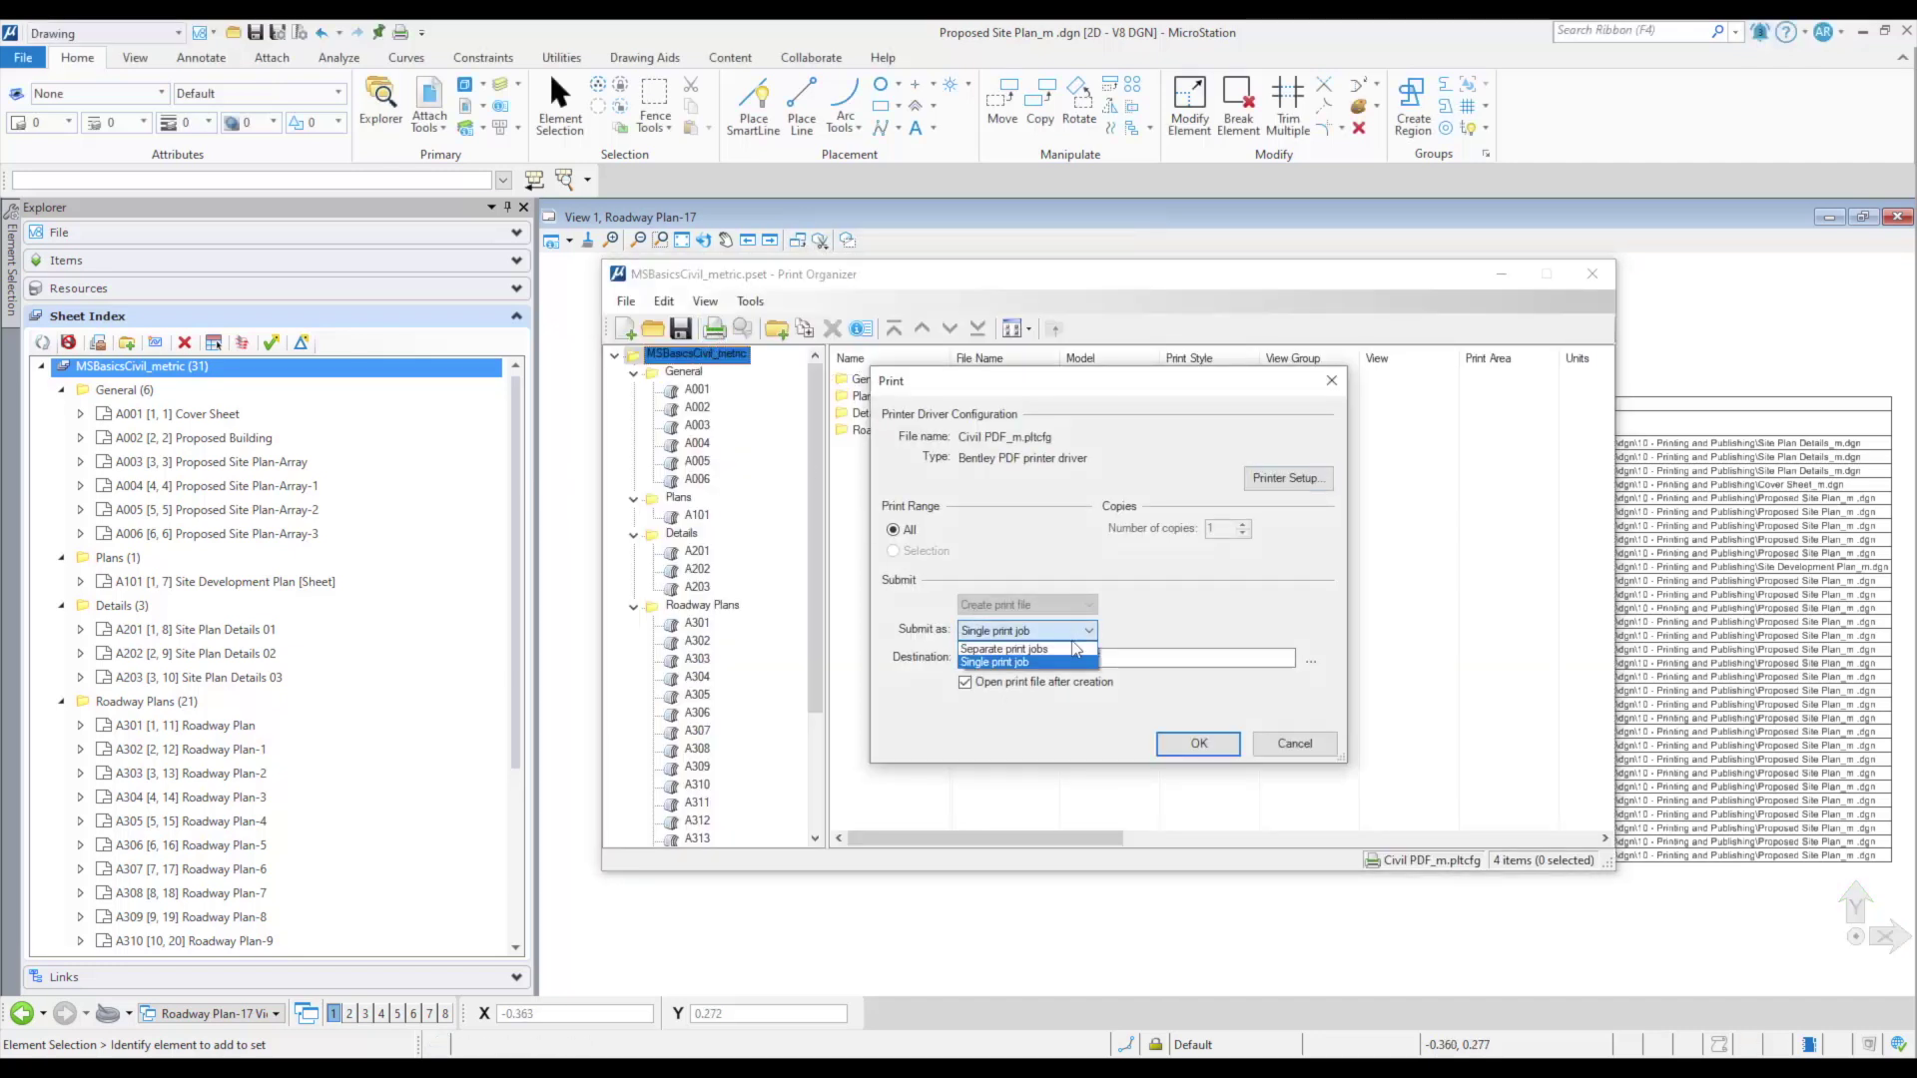
pyautogui.click(1071, 714)
pyautogui.click(1160, 747)
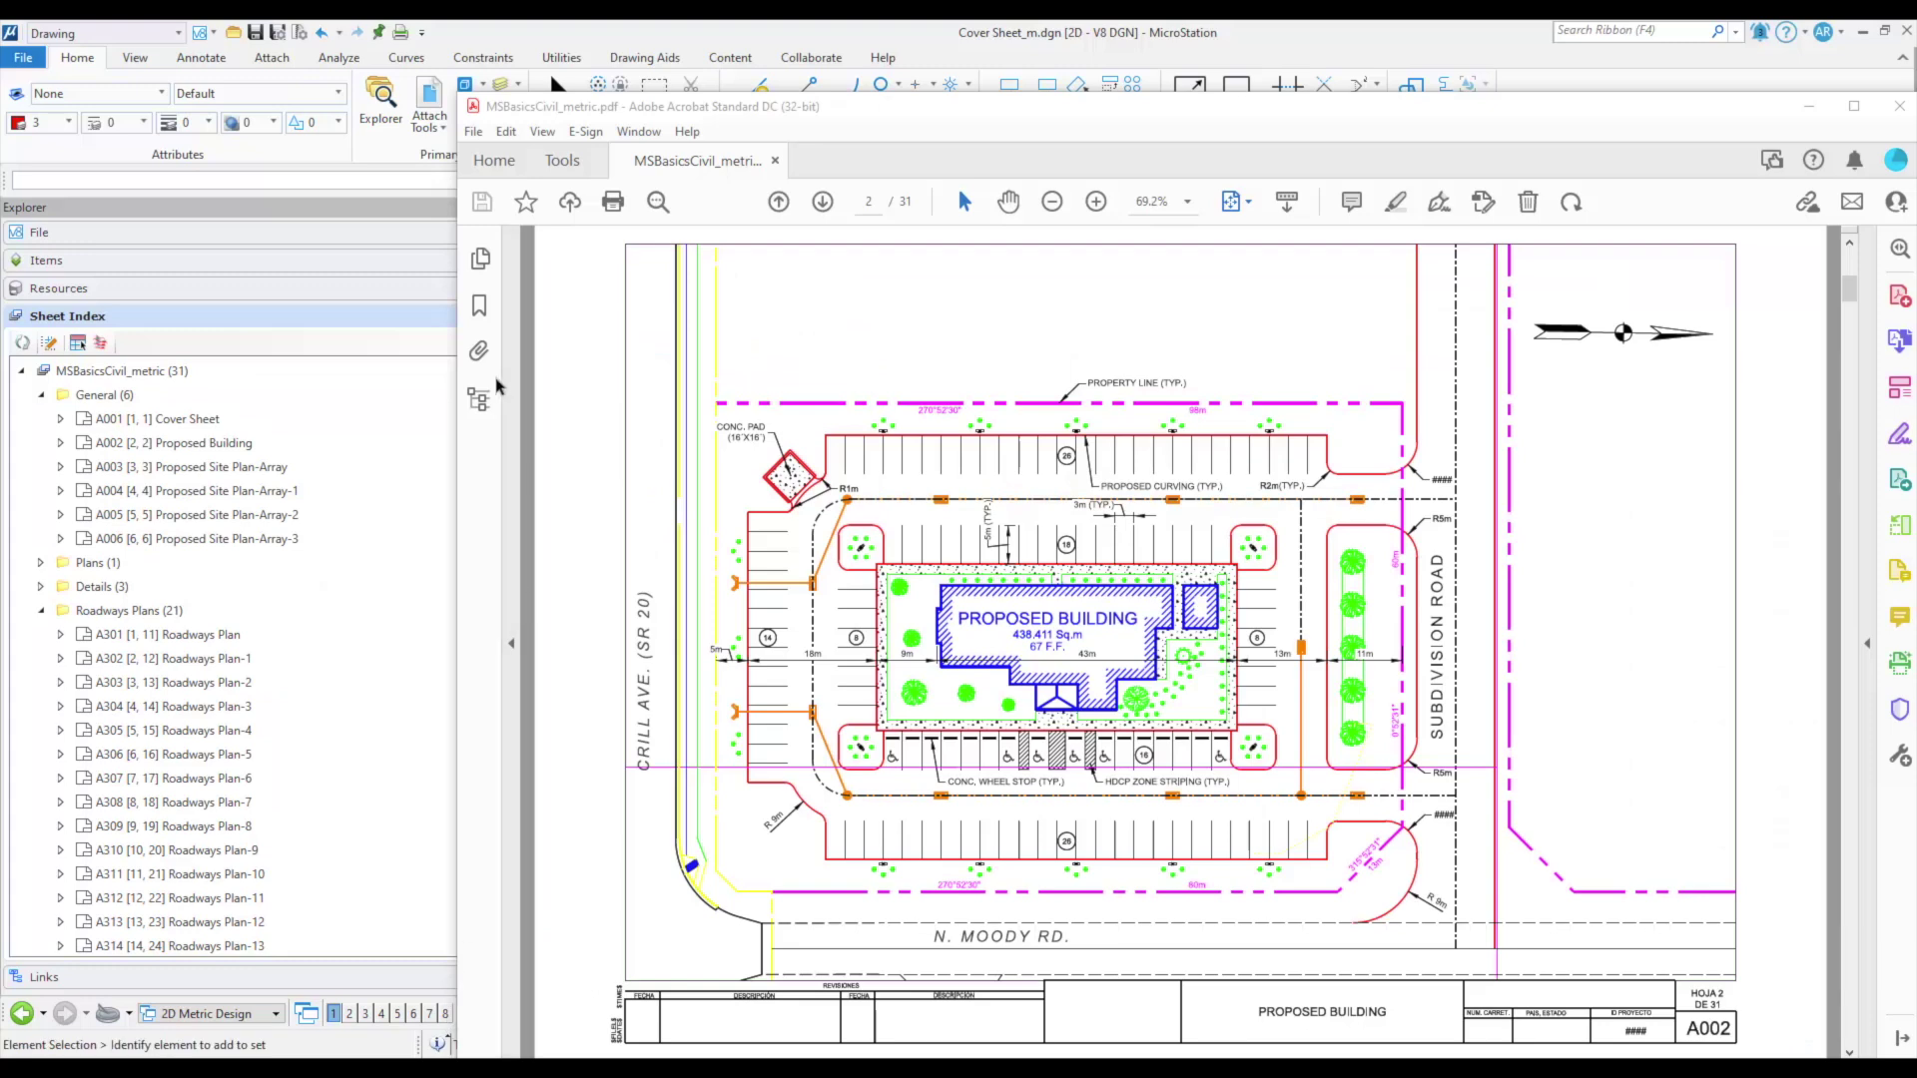
# Show page thumbnails and check PDF pages 4, 3, 7, 15, 19 and 27.
pyautogui.click(481, 259)
pyautogui.click(791, 561)
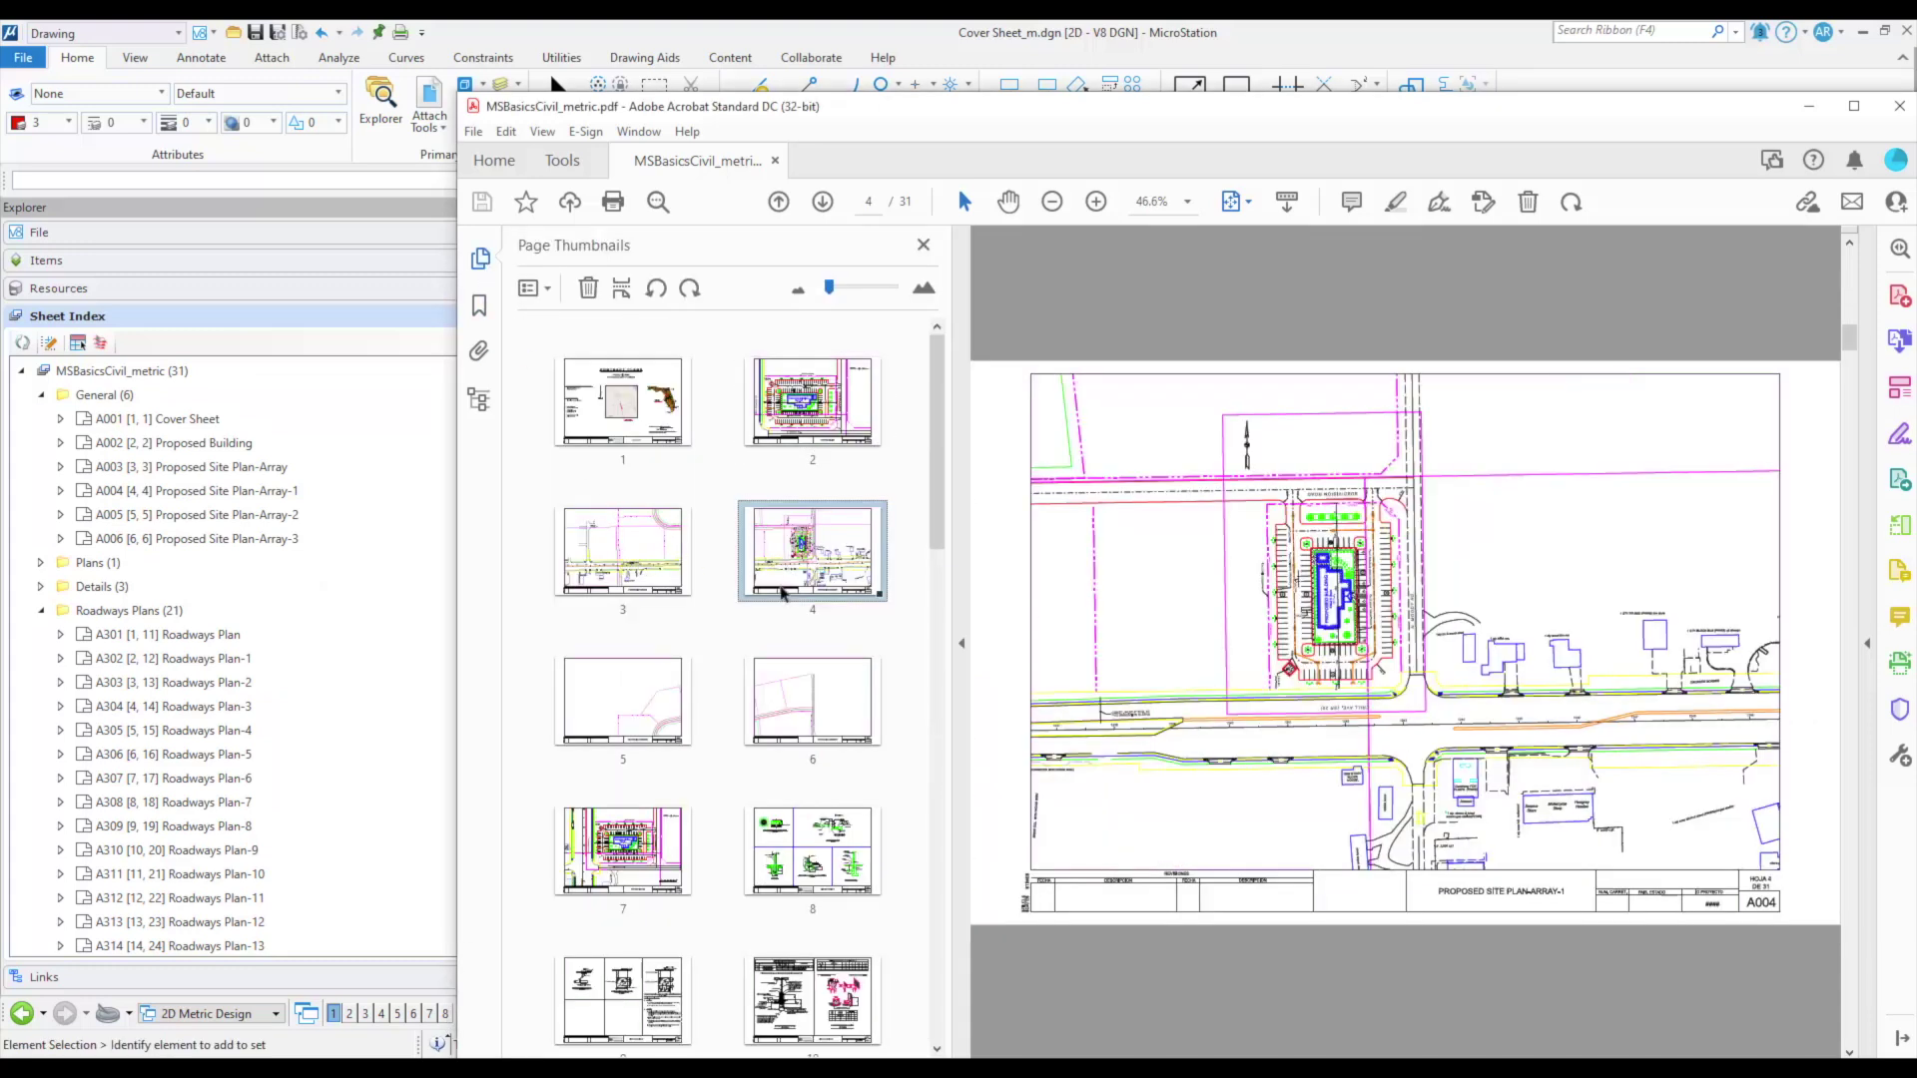
pyautogui.click(616, 565)
pyautogui.click(619, 815)
pyautogui.scroll(-5, 619, 839)
pyautogui.click(654, 926)
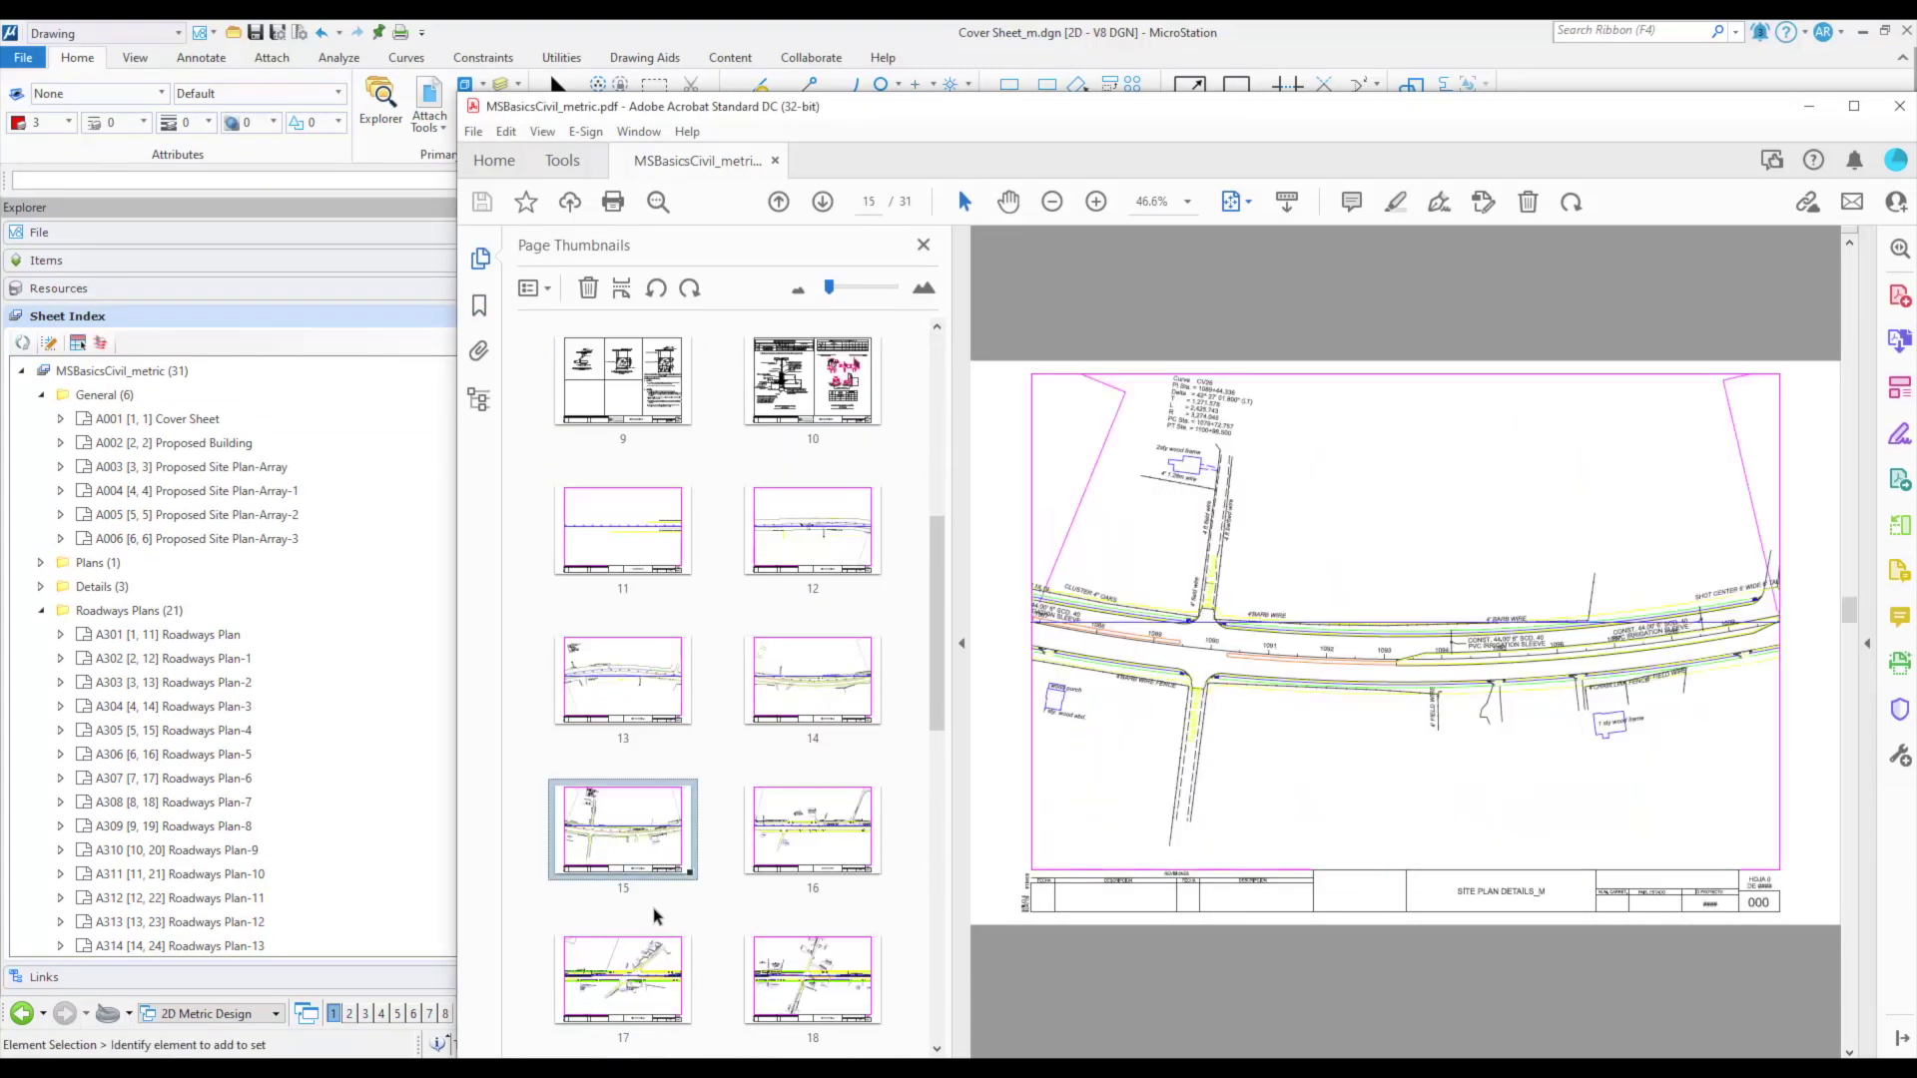
pyautogui.click(644, 935)
pyautogui.scroll(-8, 641, 849)
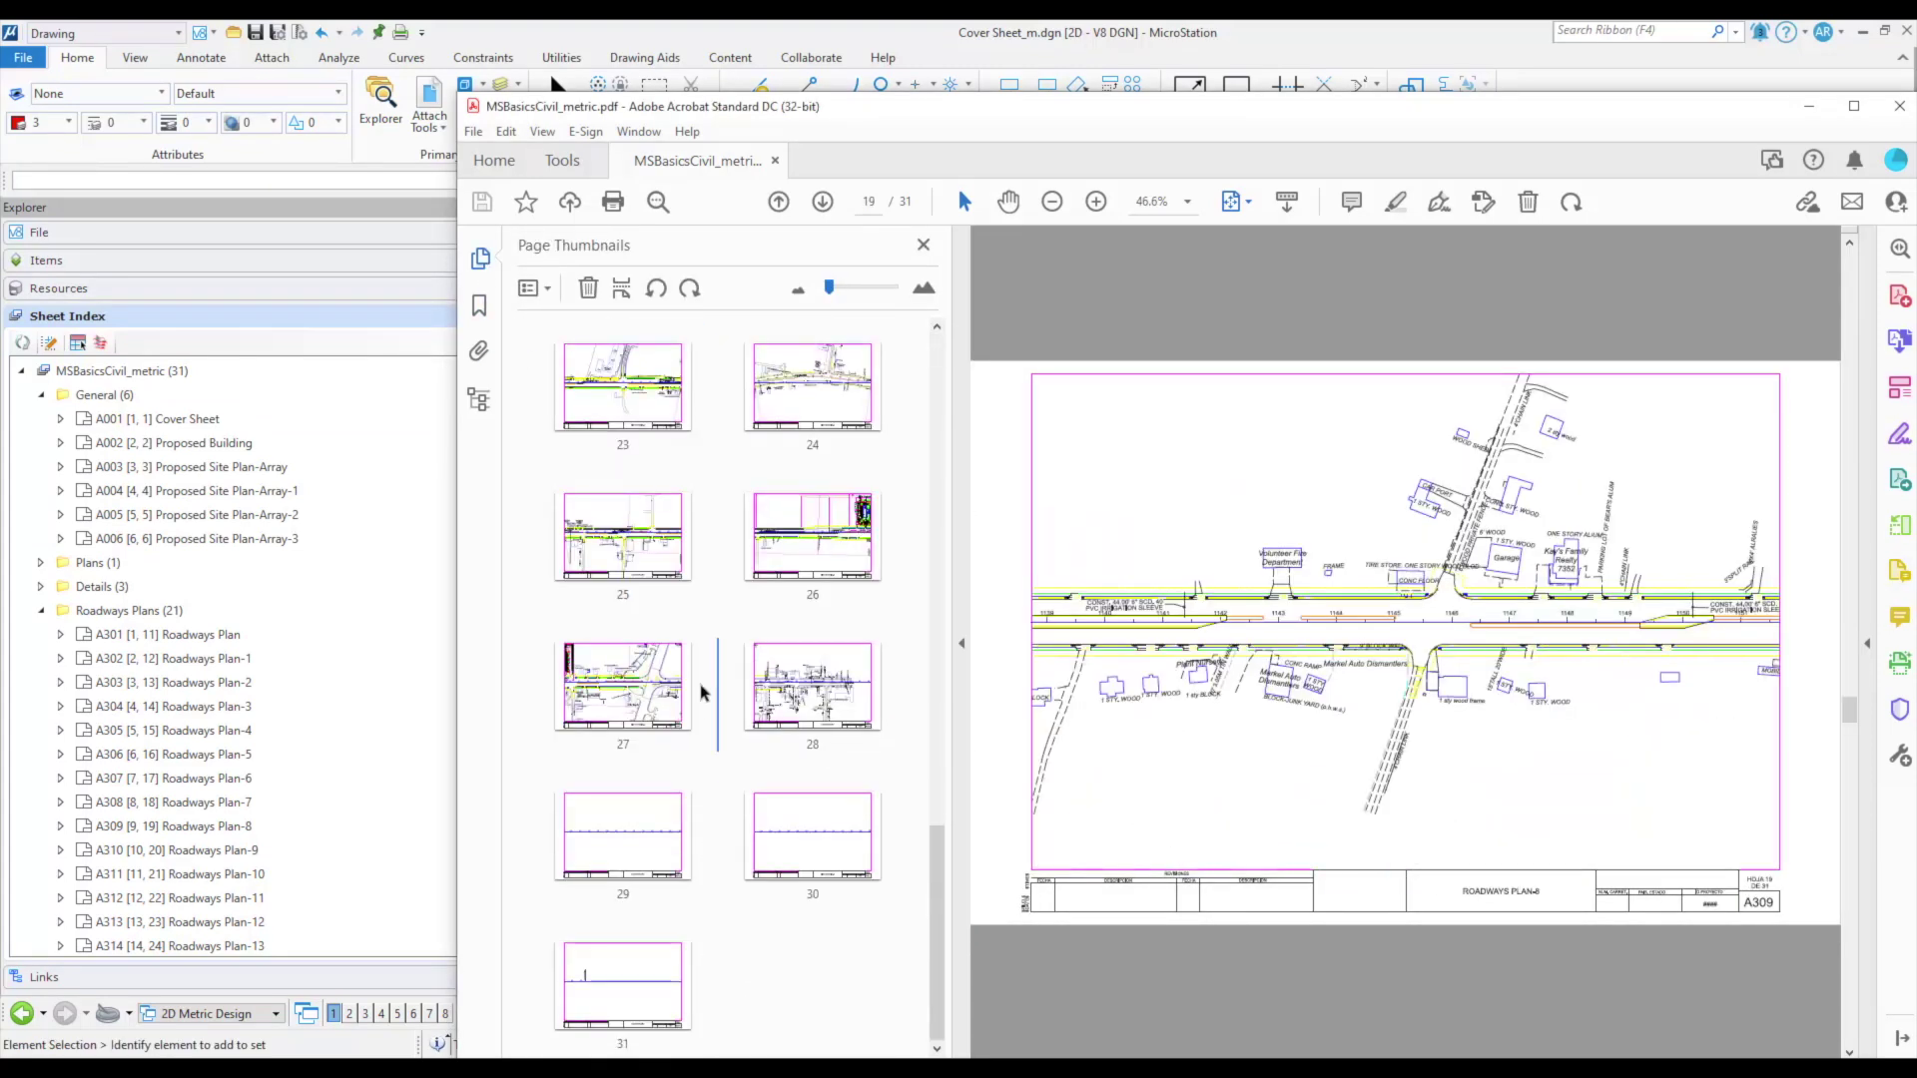
pyautogui.click(636, 682)
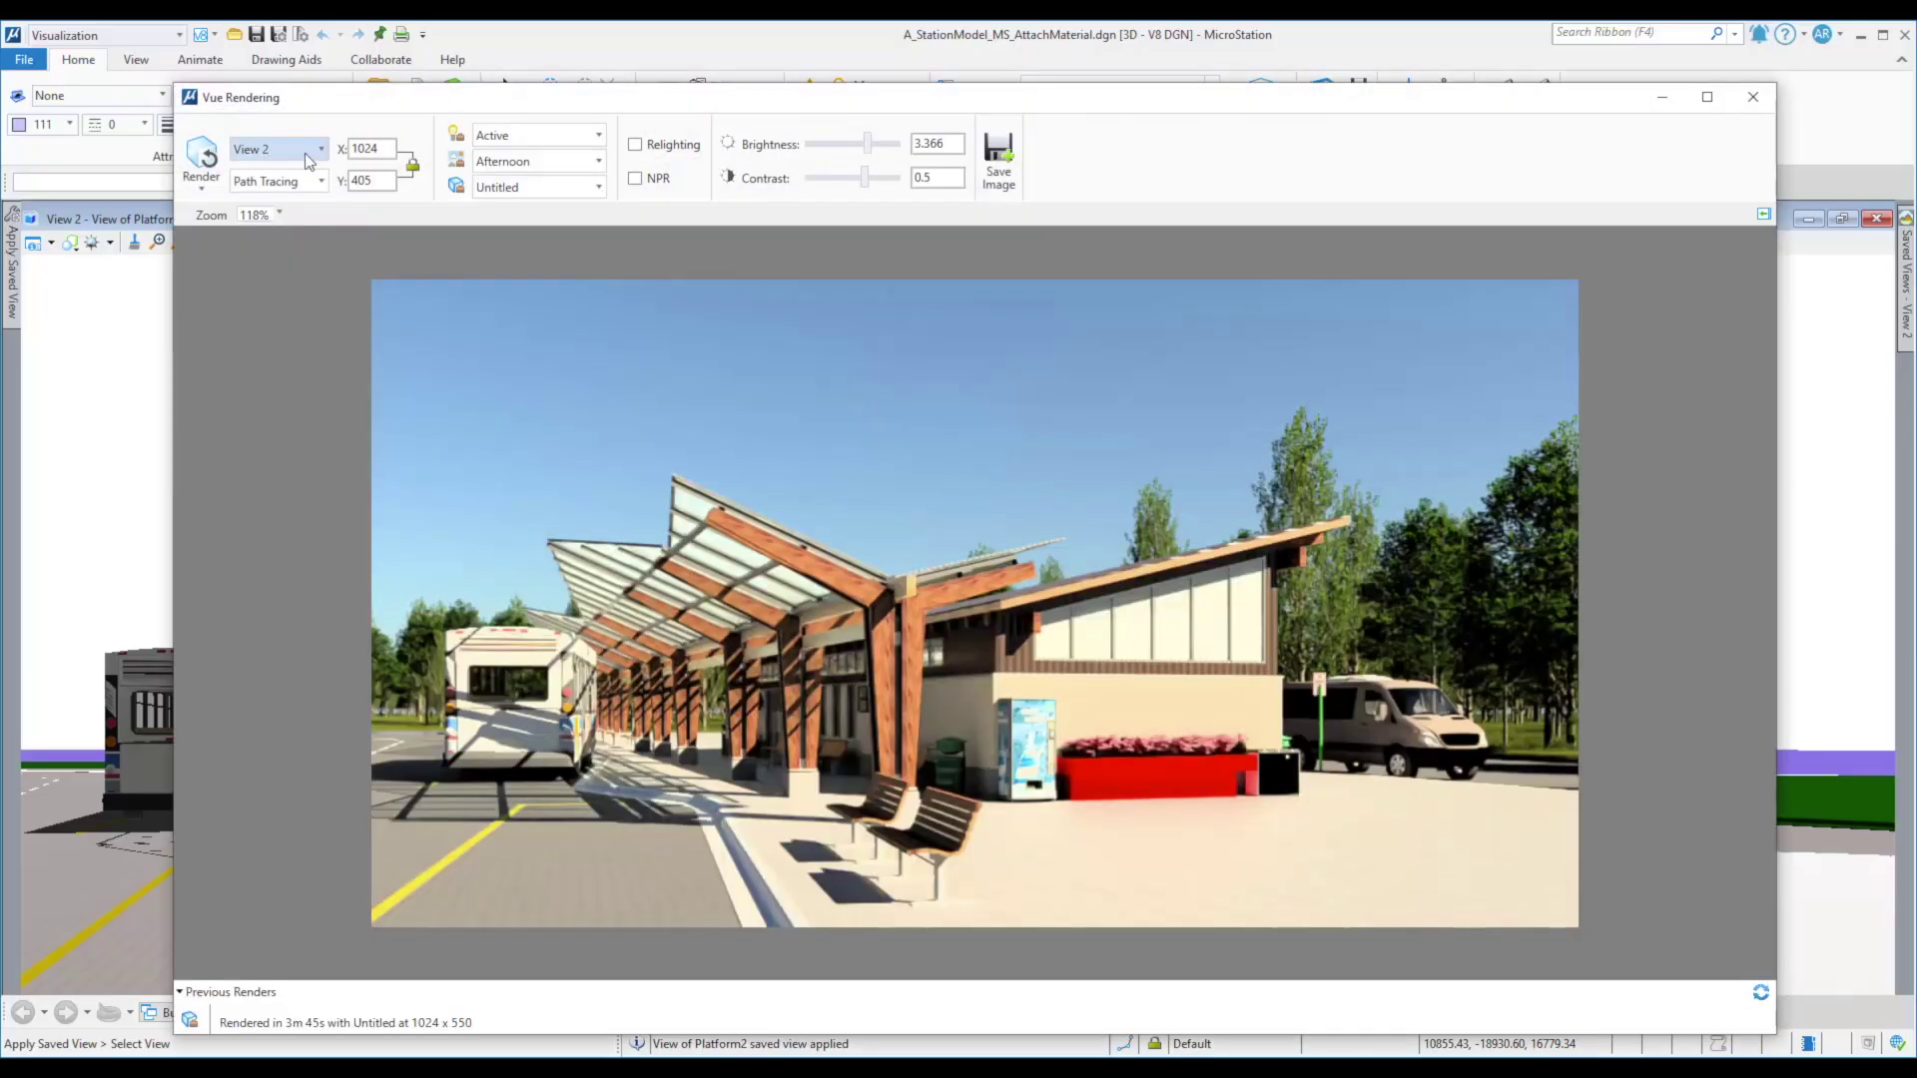
# Open the Atmosphere Editor and Render Setup Manager for the Platform2 scene.
pyautogui.click(456, 160)
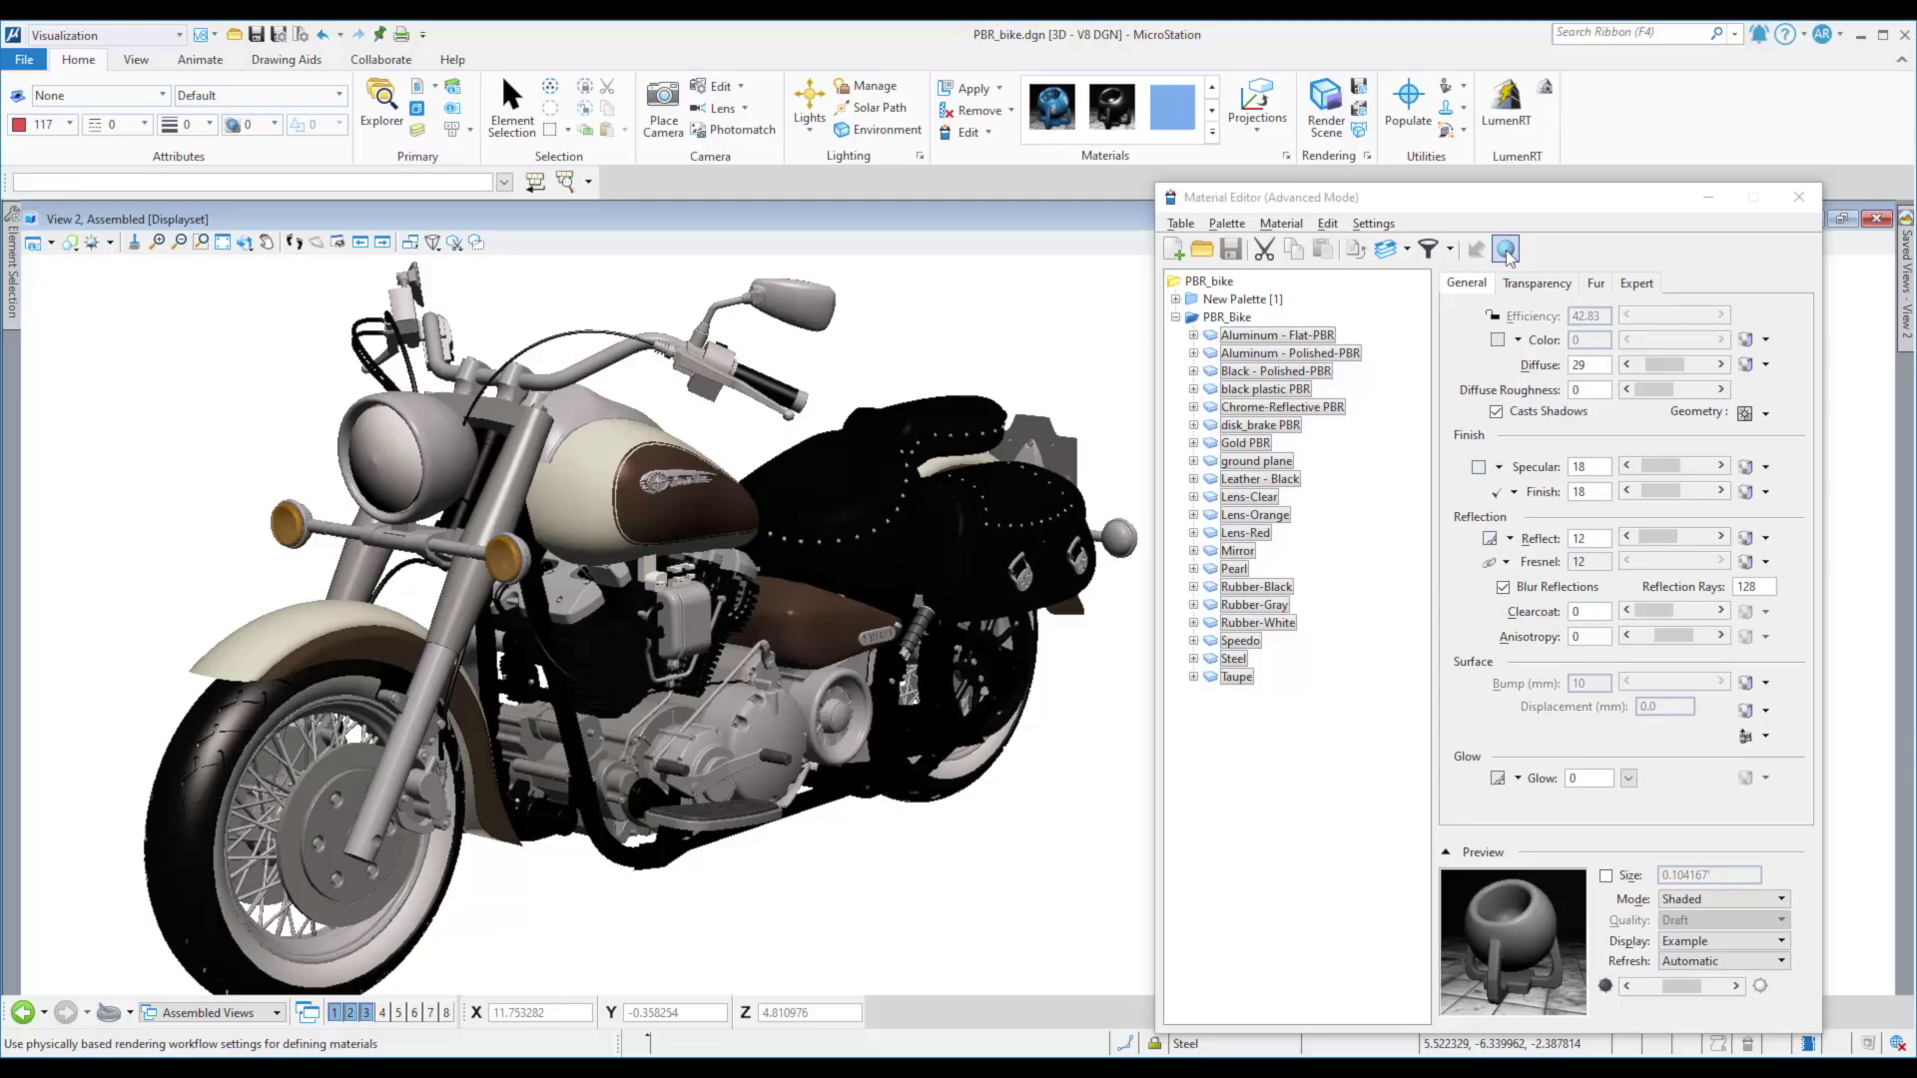
# Convert the PBR_Bike palette's motorcycle materials to the PBR workflow in the Material Editor.
pyautogui.click(1506, 249)
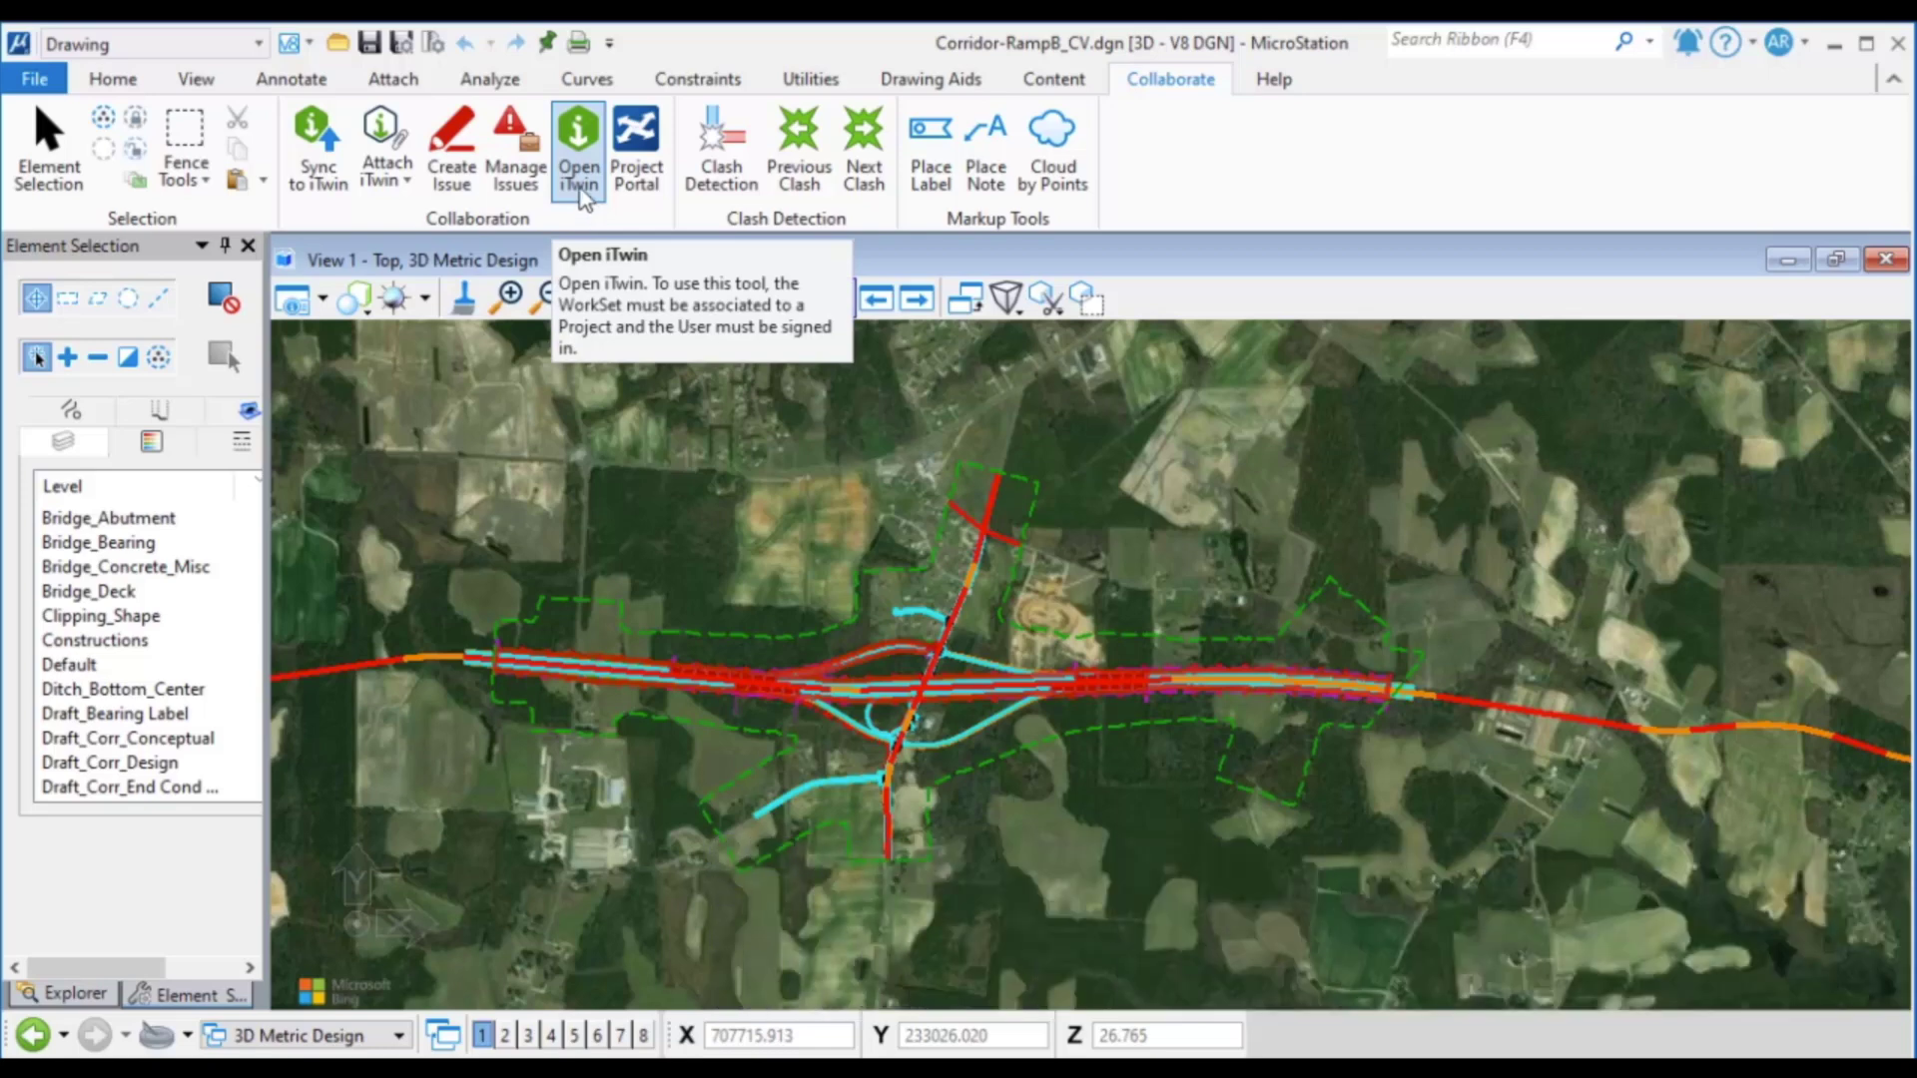
# Create a new Corridor_RampB iModel in the project's iModel manager, then return to the corridor design.
pyautogui.click(581, 169)
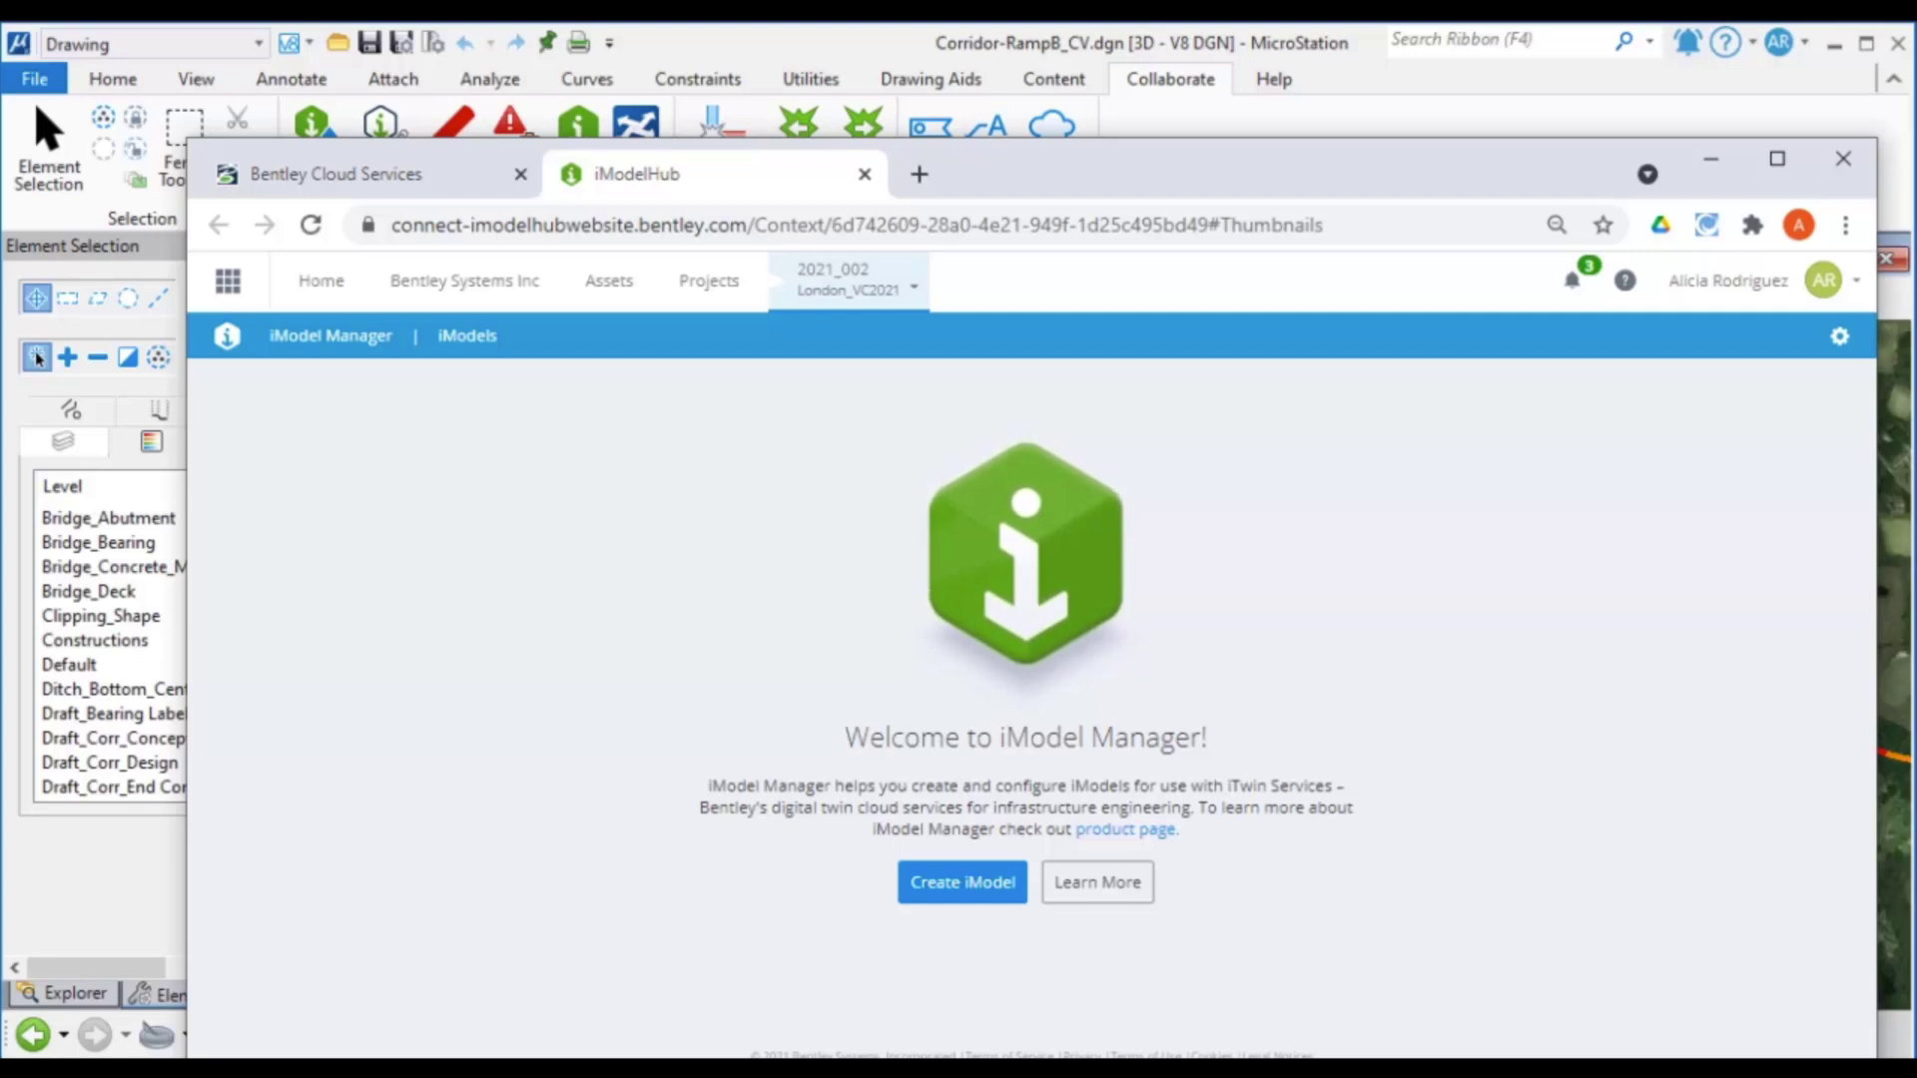
pyautogui.click(962, 883)
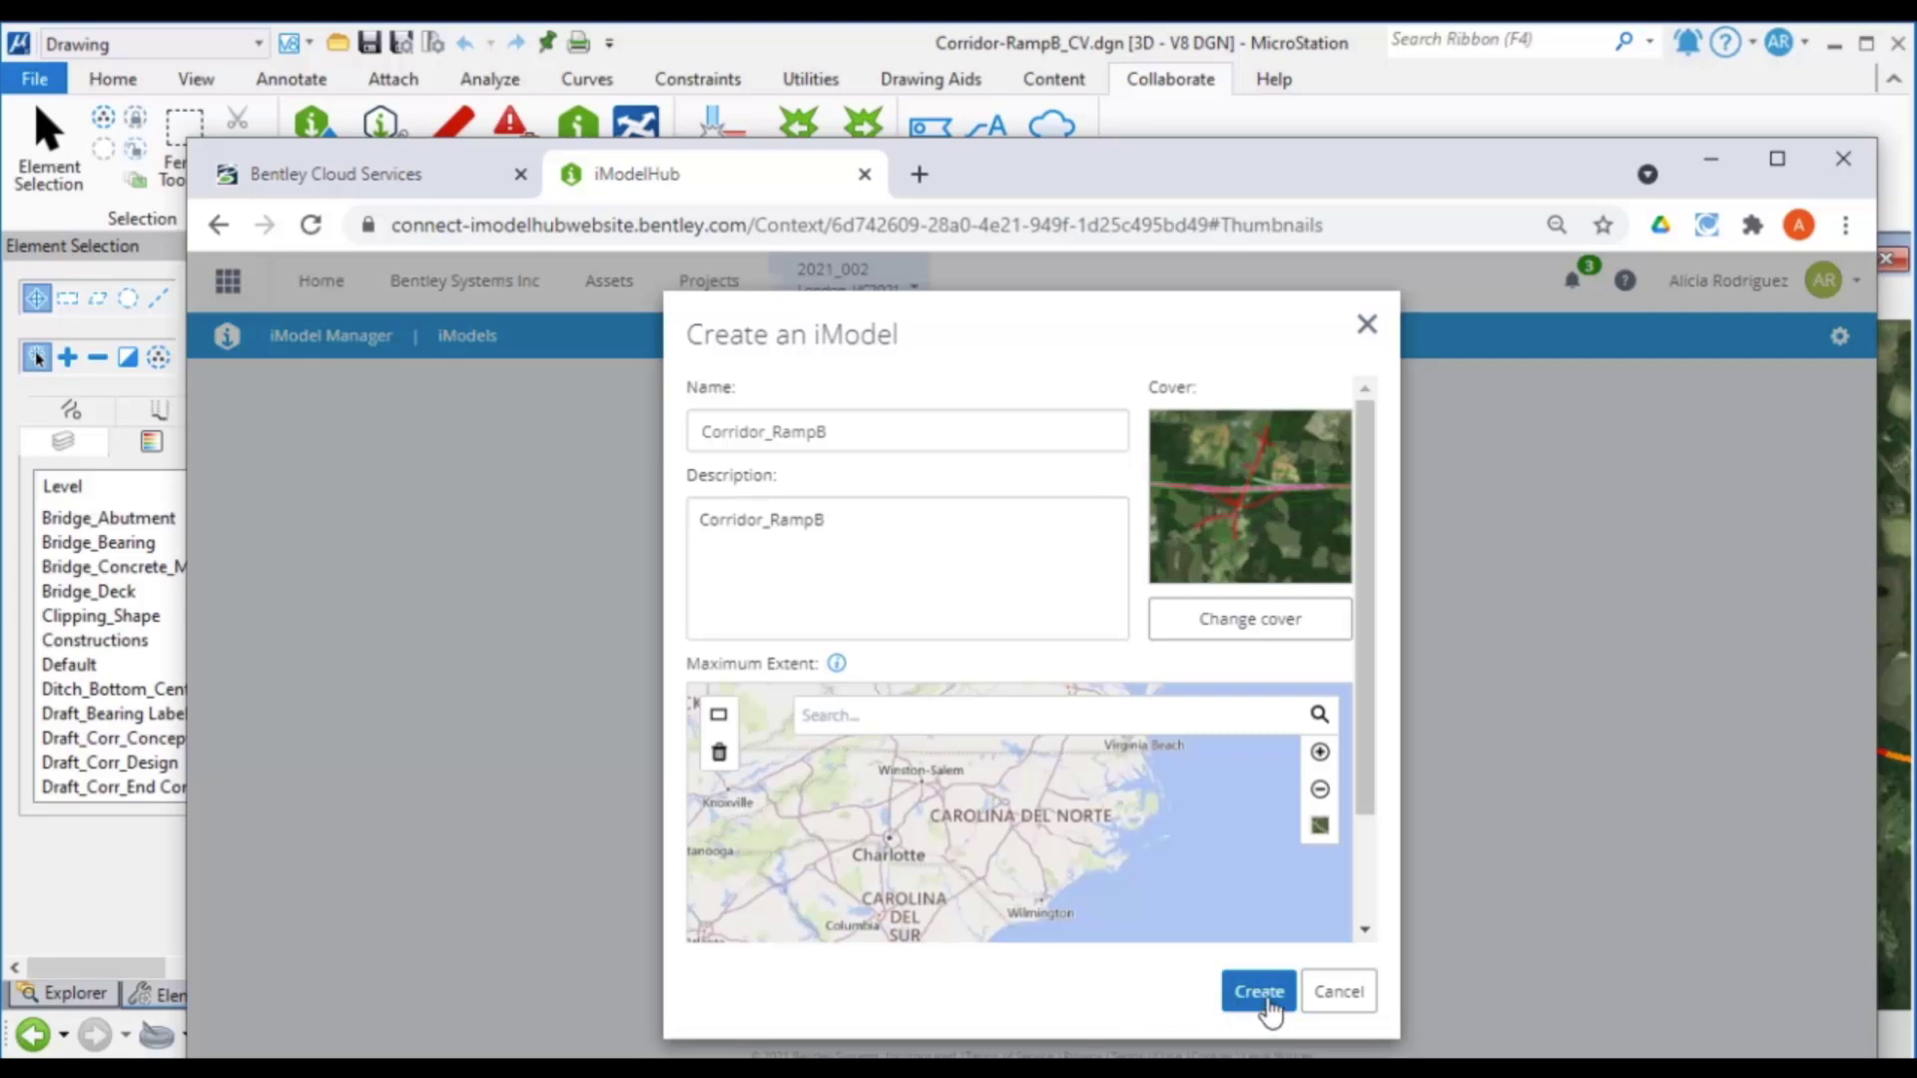
pyautogui.click(1262, 993)
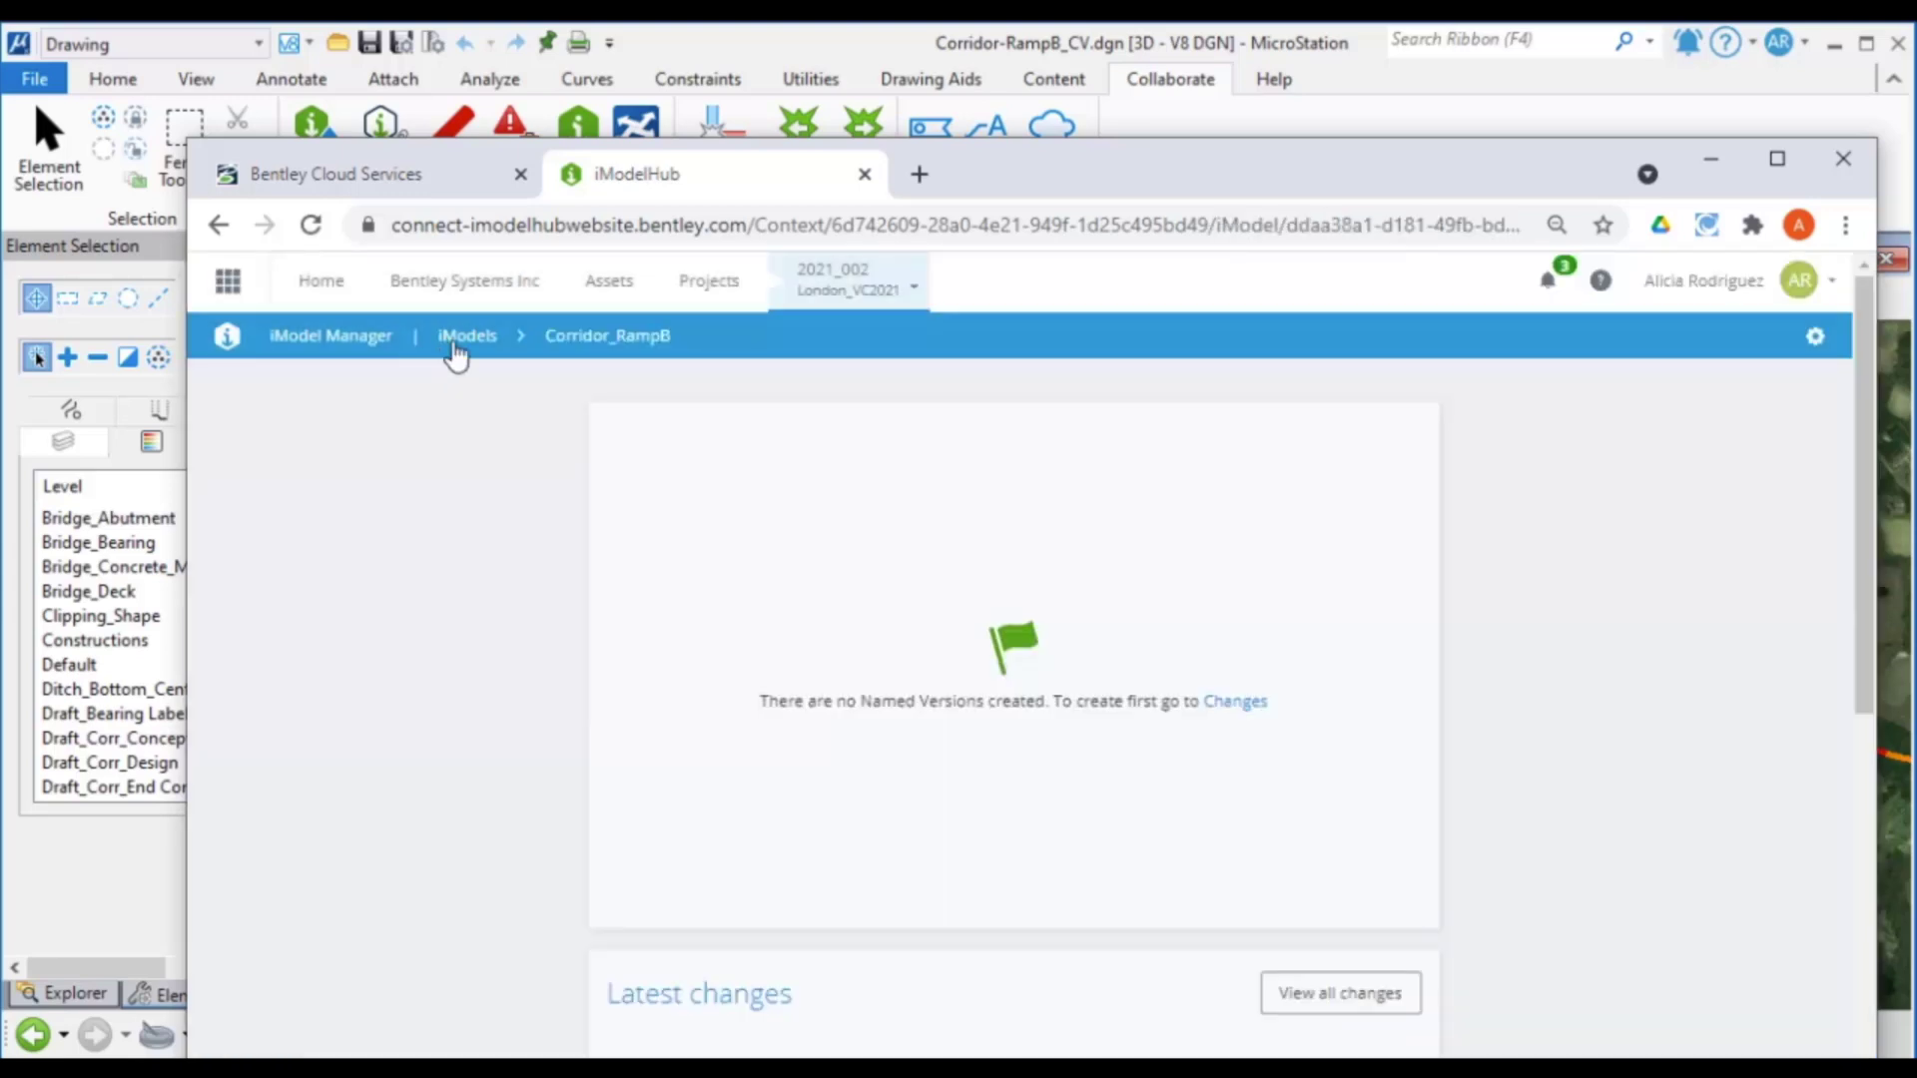
pyautogui.click(474, 356)
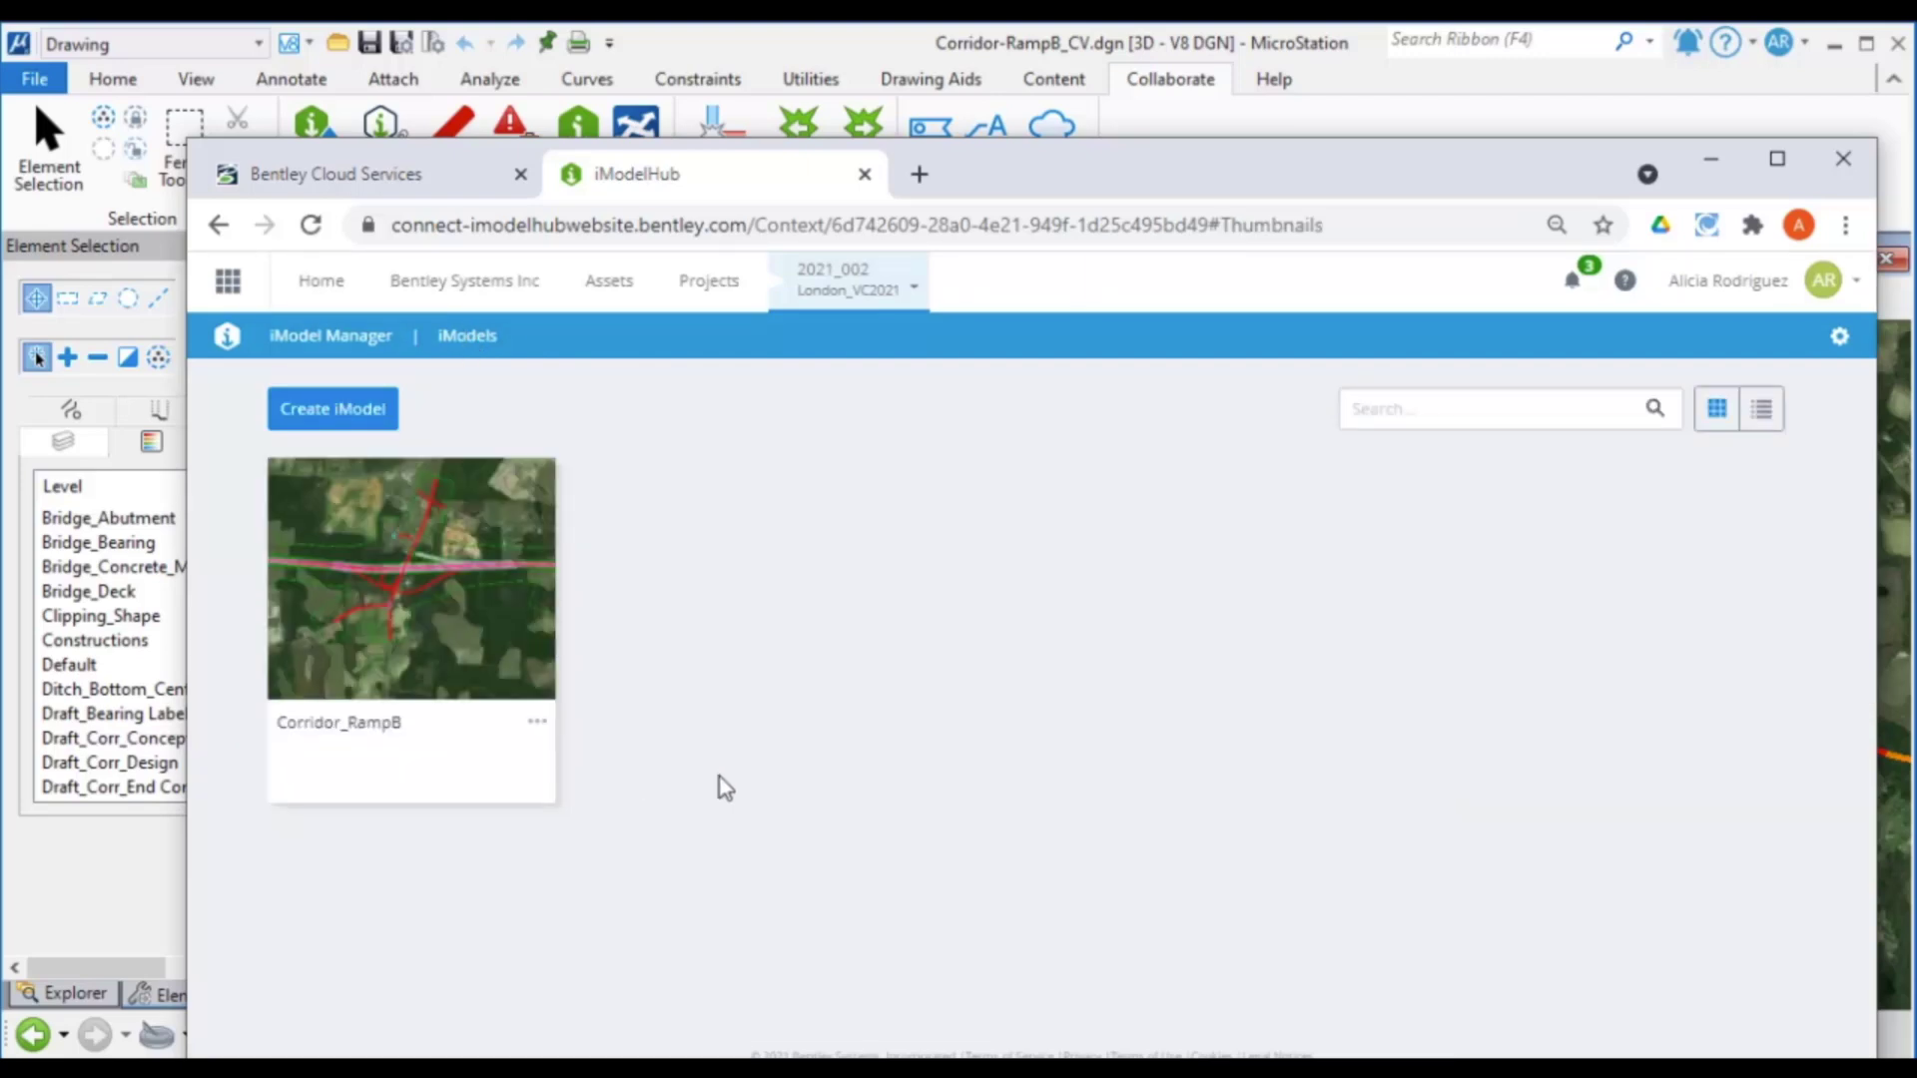
pyautogui.hotkey('alt', 'Tab')
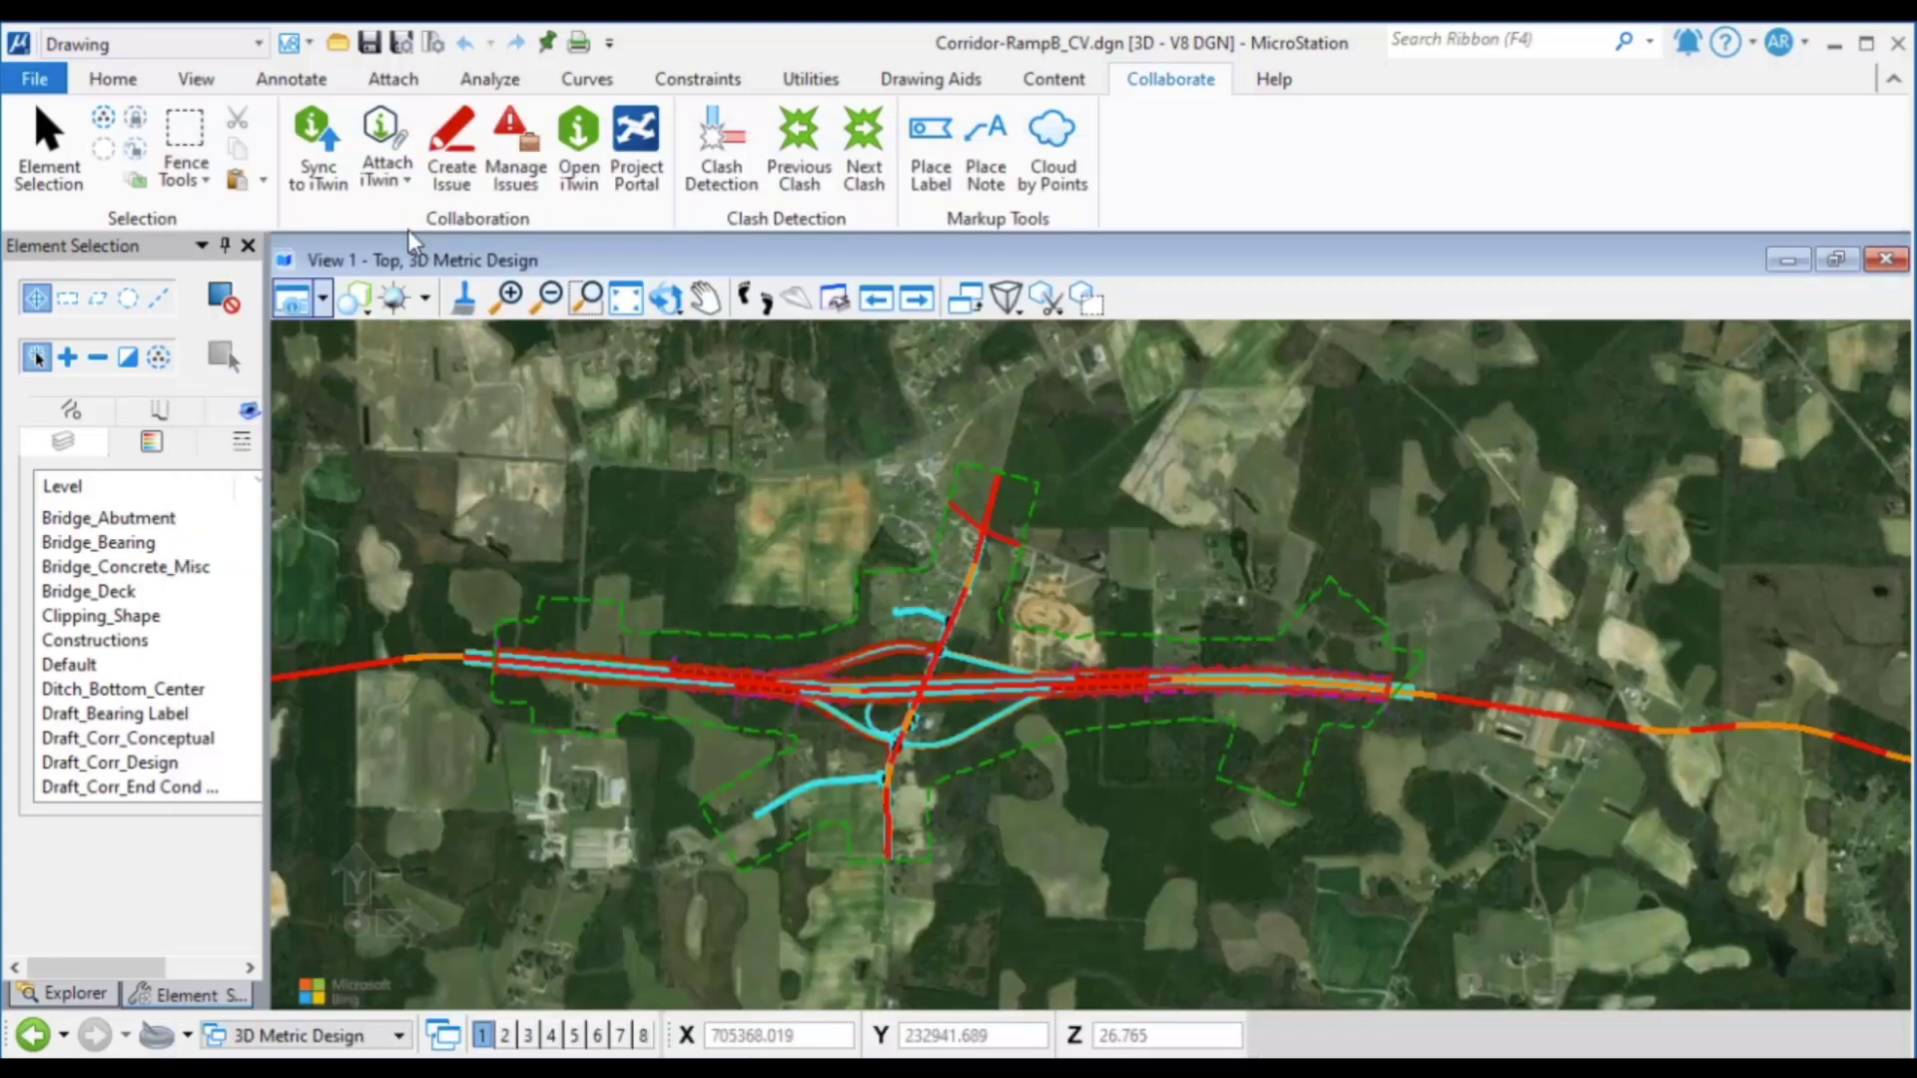
# Create a new iTwin Synchronizer connection mapped to the Corridor_RampB iModel.
pyautogui.click(315, 190)
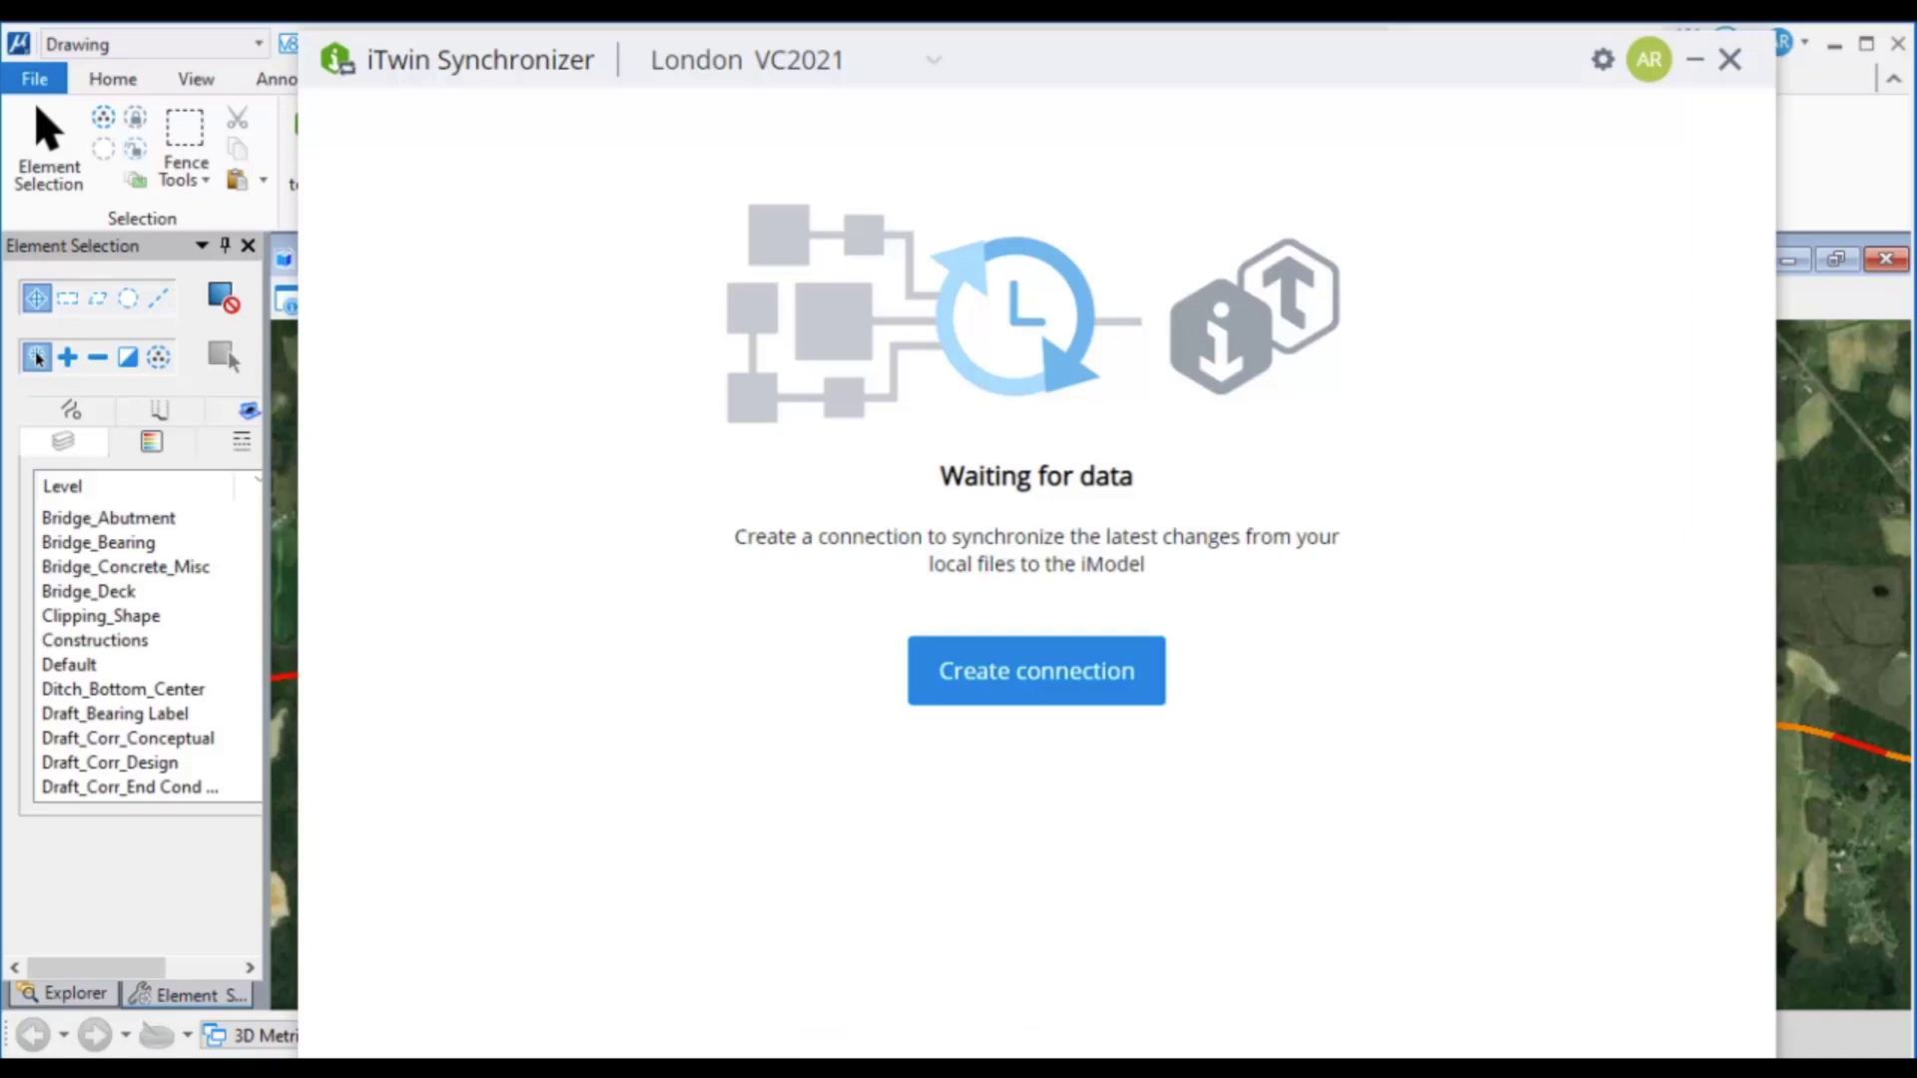
pyautogui.click(1037, 670)
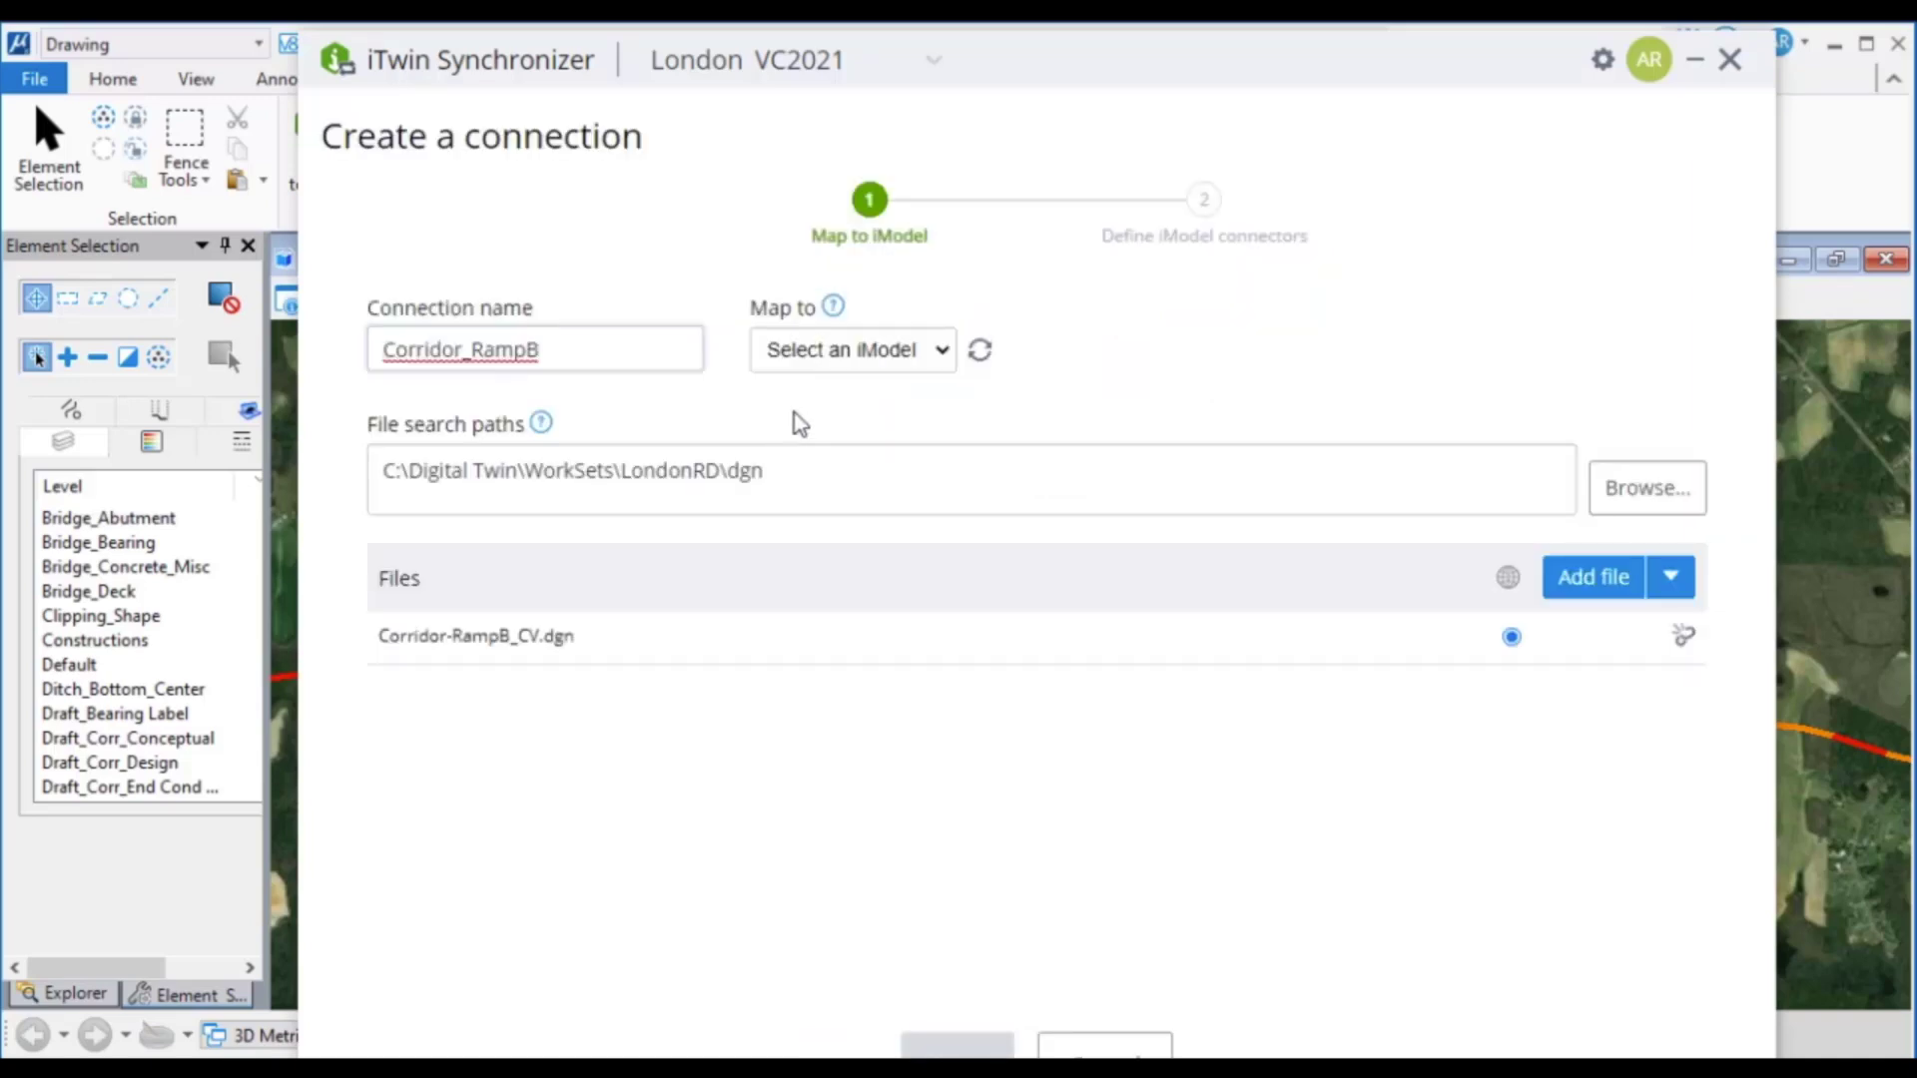
pyautogui.click(944, 351)
pyautogui.click(927, 387)
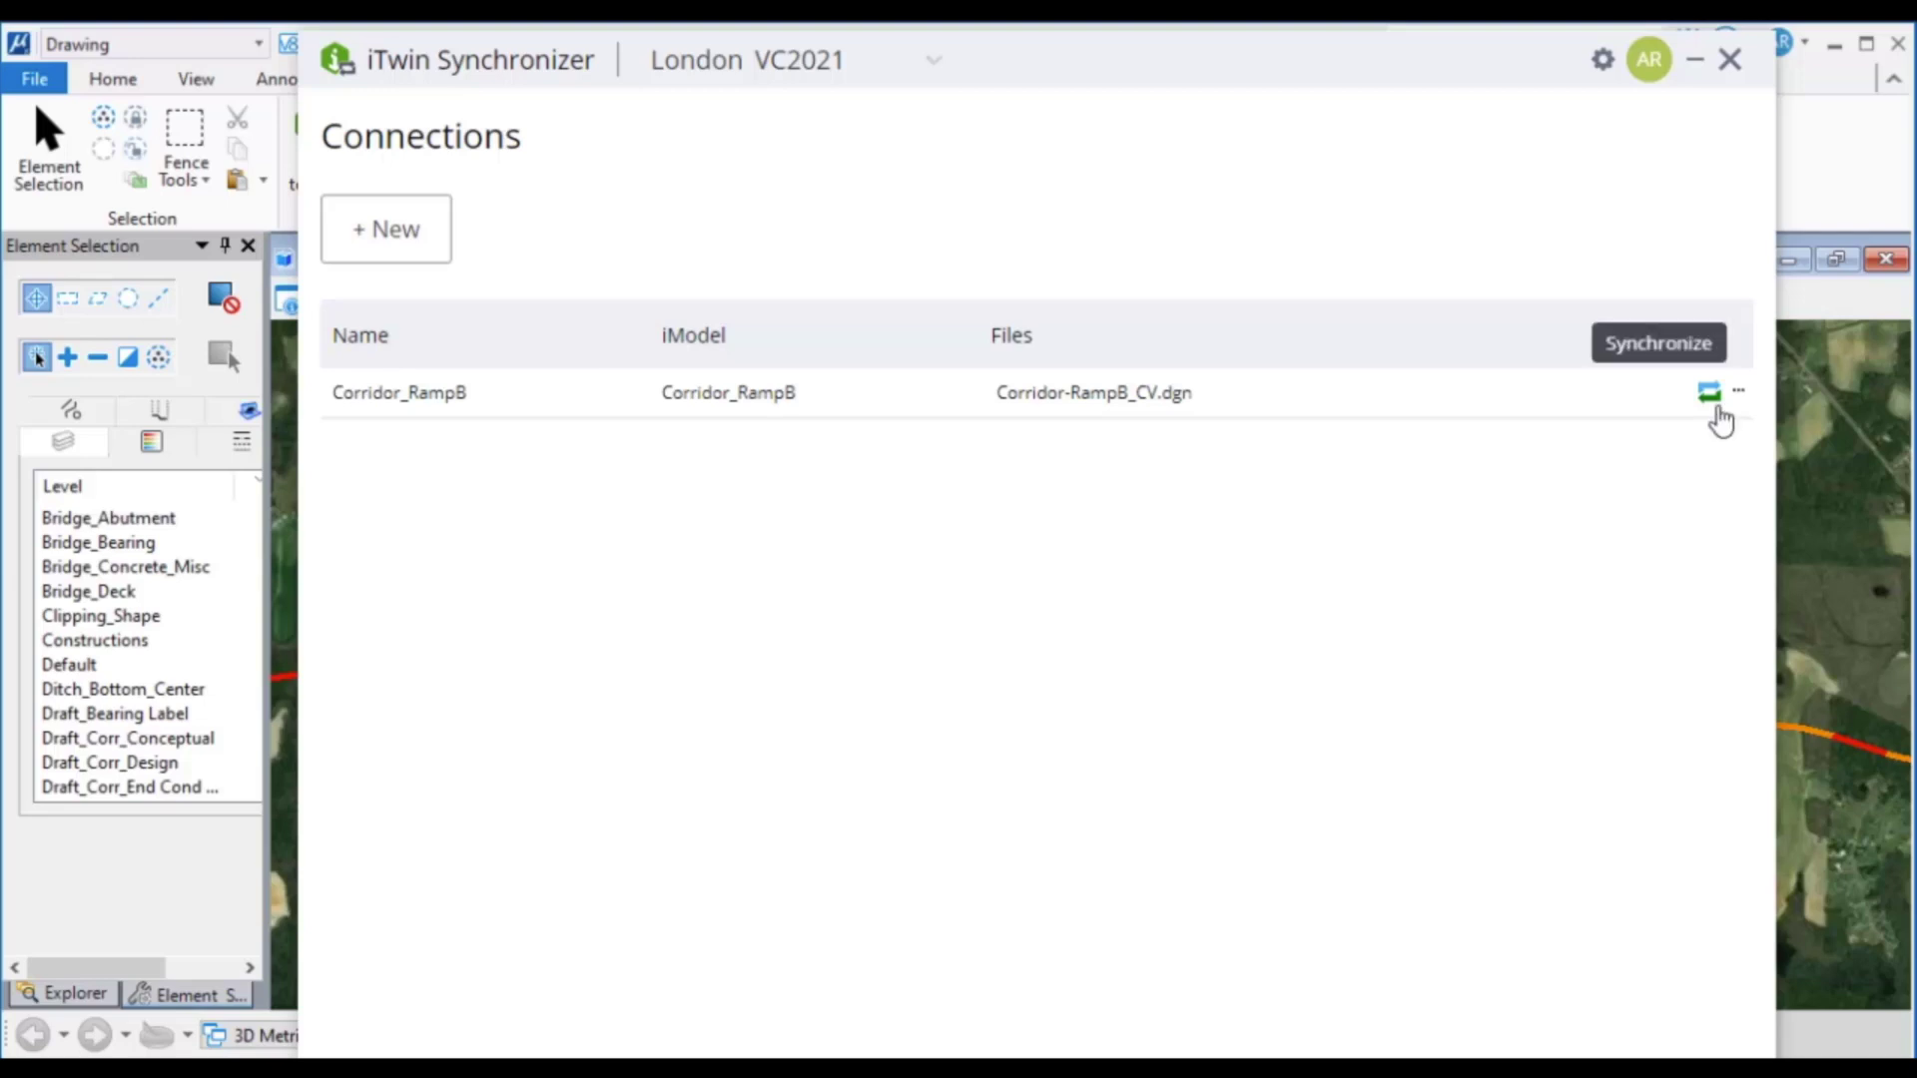
# Synchronize the connection as a named version with name and description 'initial status'.
pyautogui.click(1716, 405)
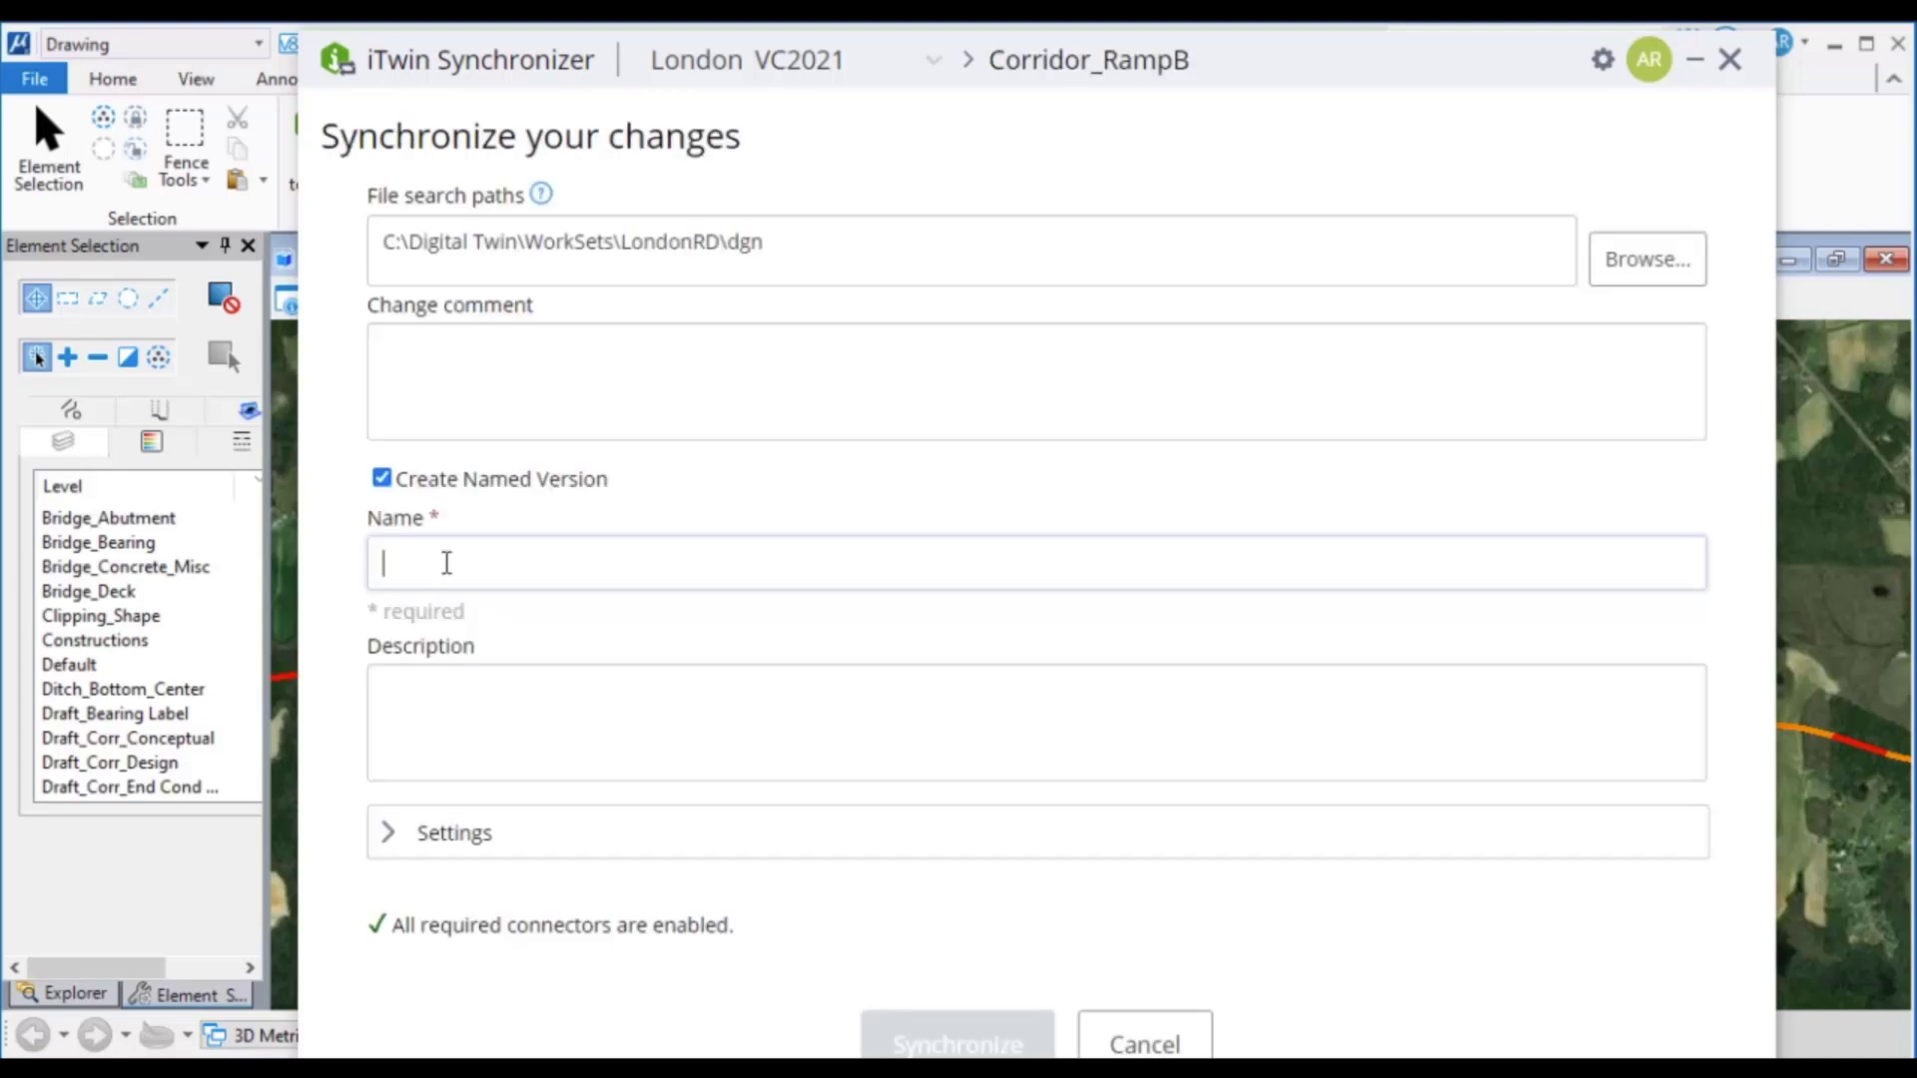
pyautogui.write('initial status')
pyautogui.hotkey('ctrl', 'a')
pyautogui.hotkey('ctrl', 'c')
pyautogui.click(454, 699)
pyautogui.hotkey('ctrl', 'v')
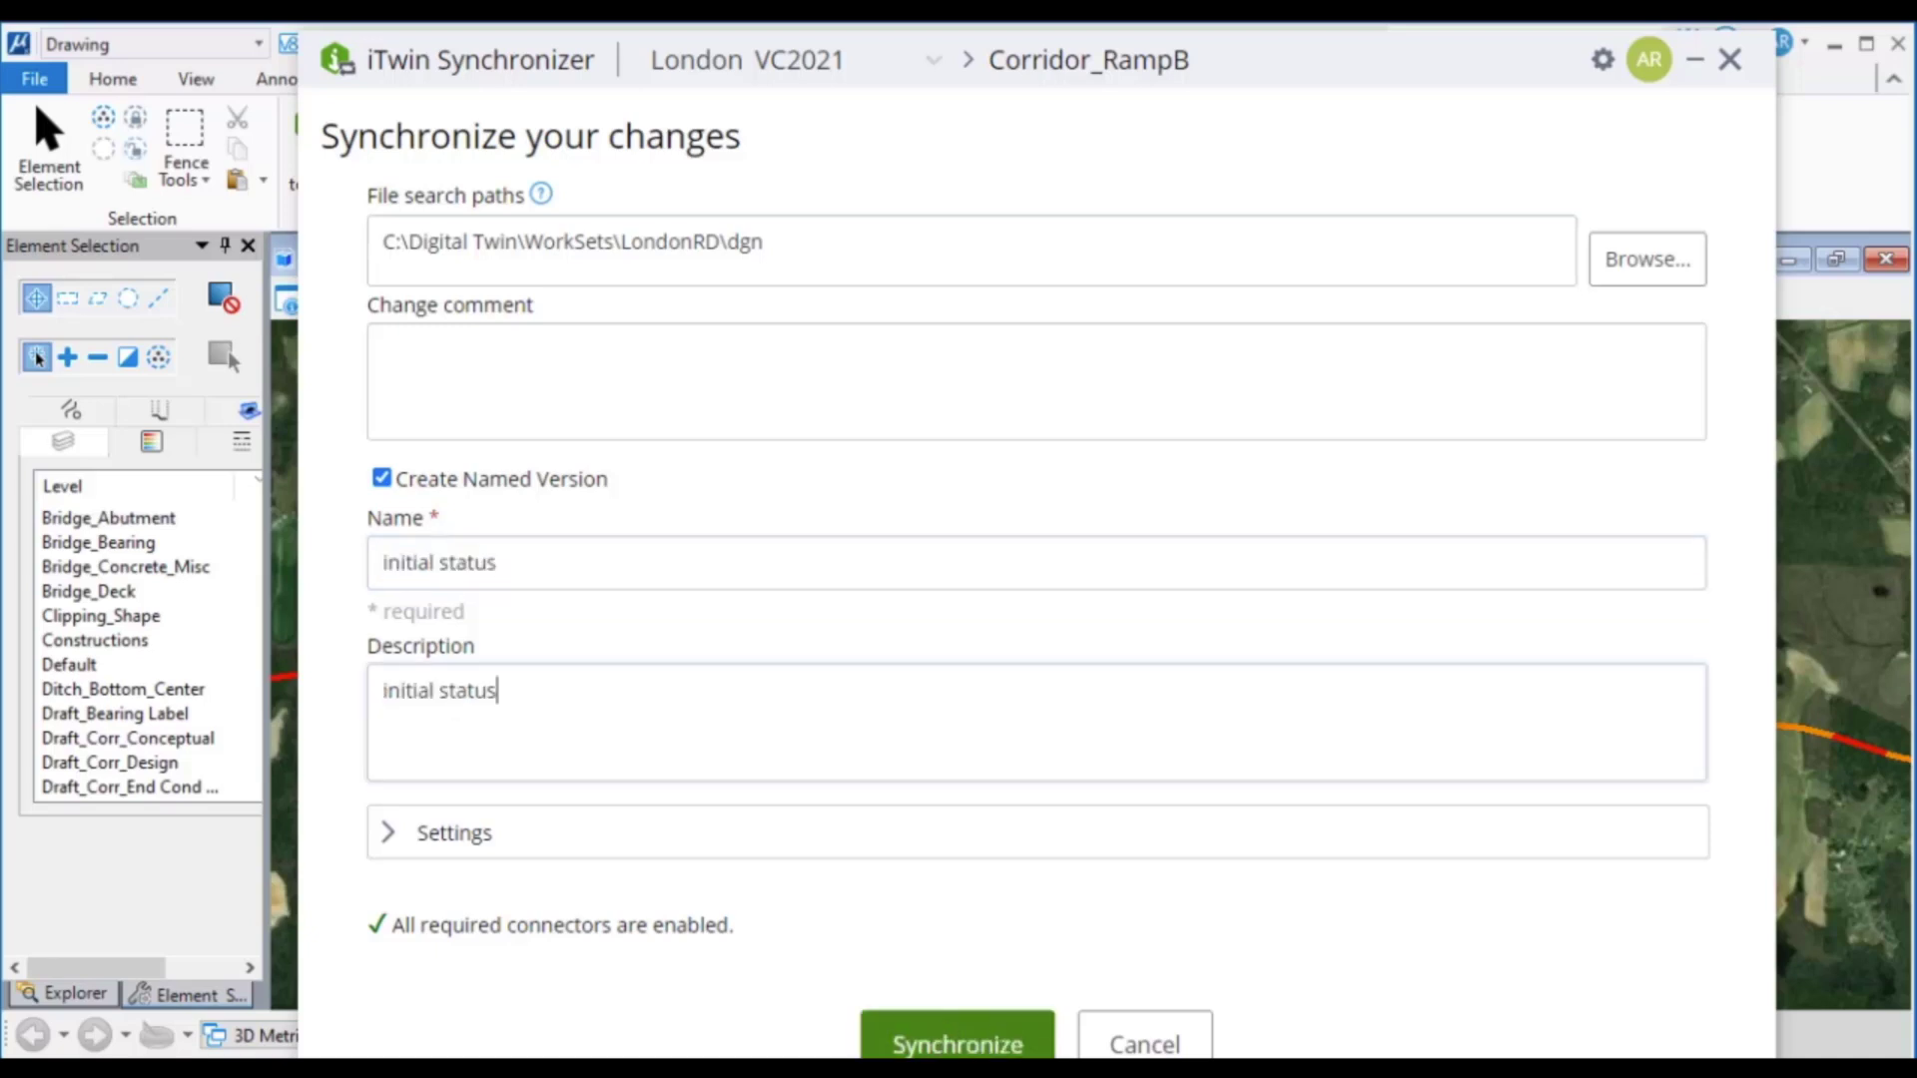
pyautogui.click(957, 1044)
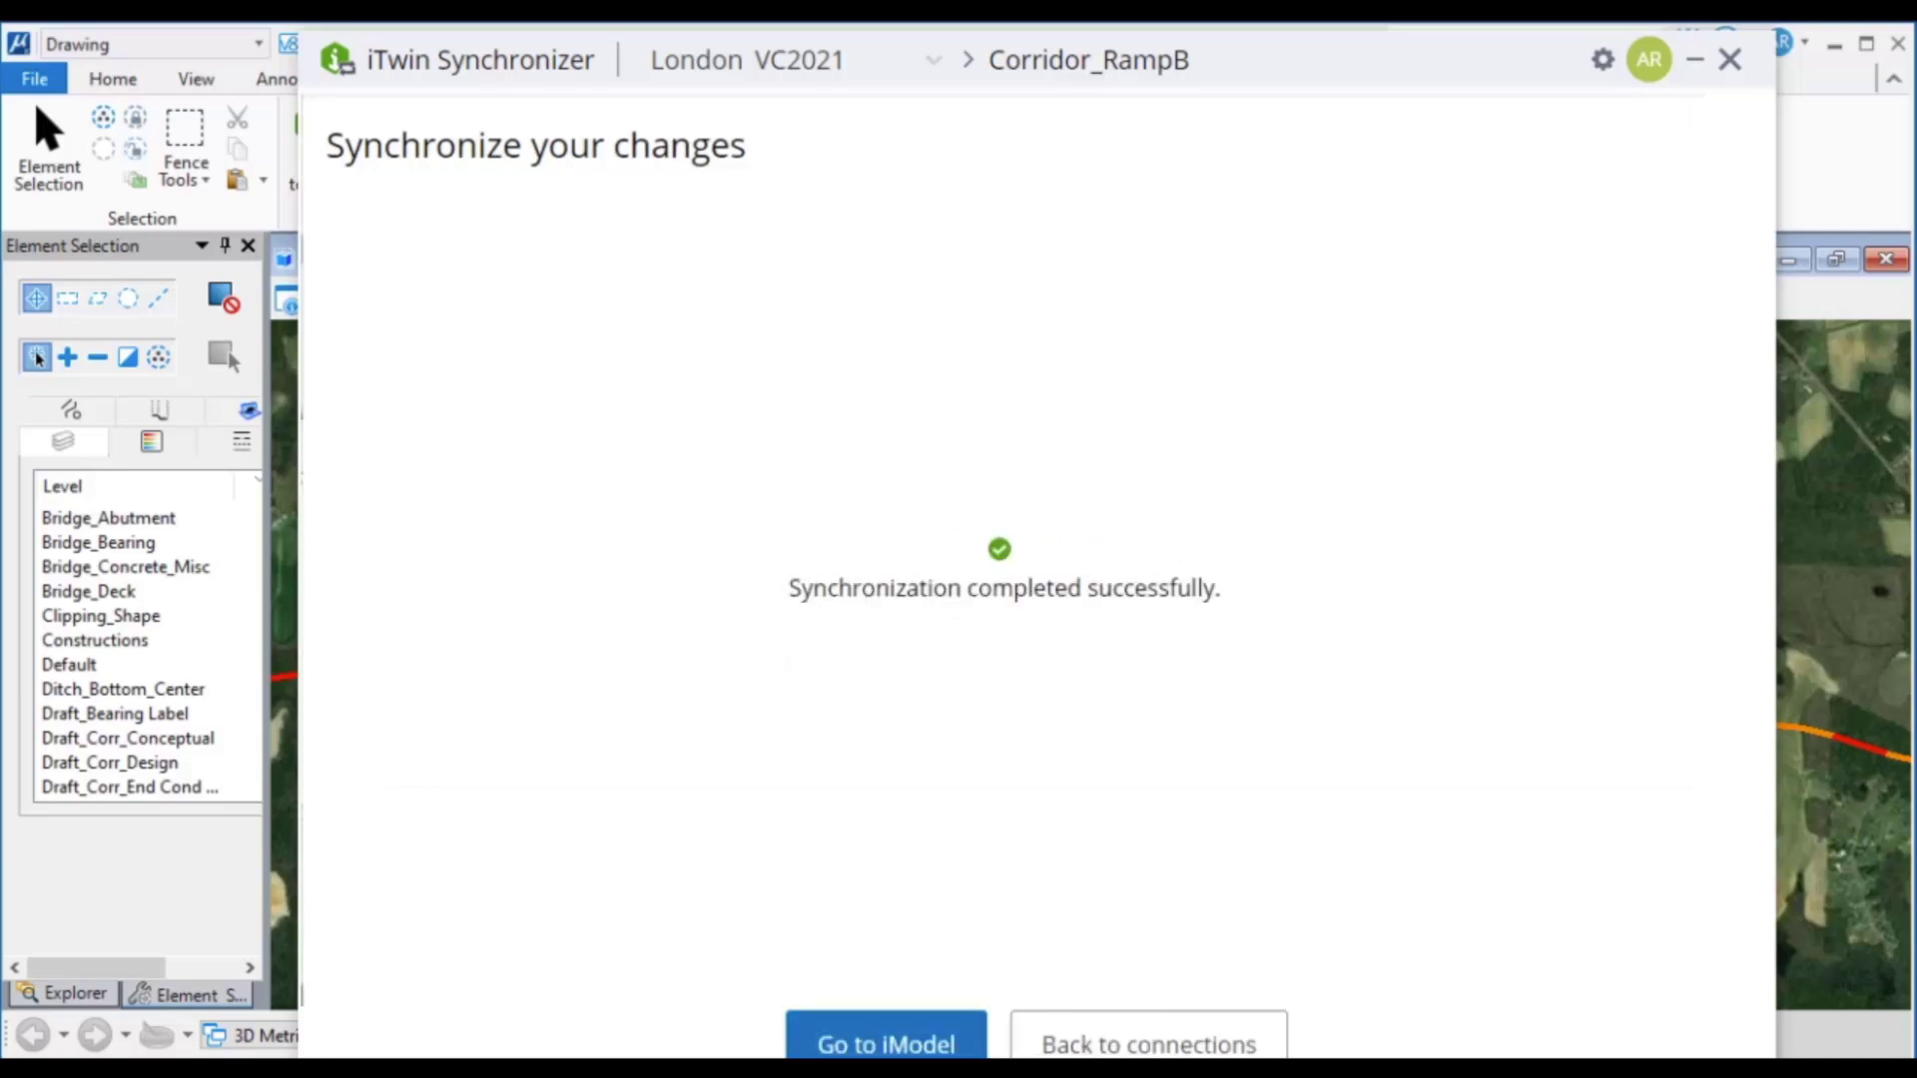
# Open the synchronized iModel in Design Review with the Corridor-RampB_CV 3D model selected.
pyautogui.click(789, 1043)
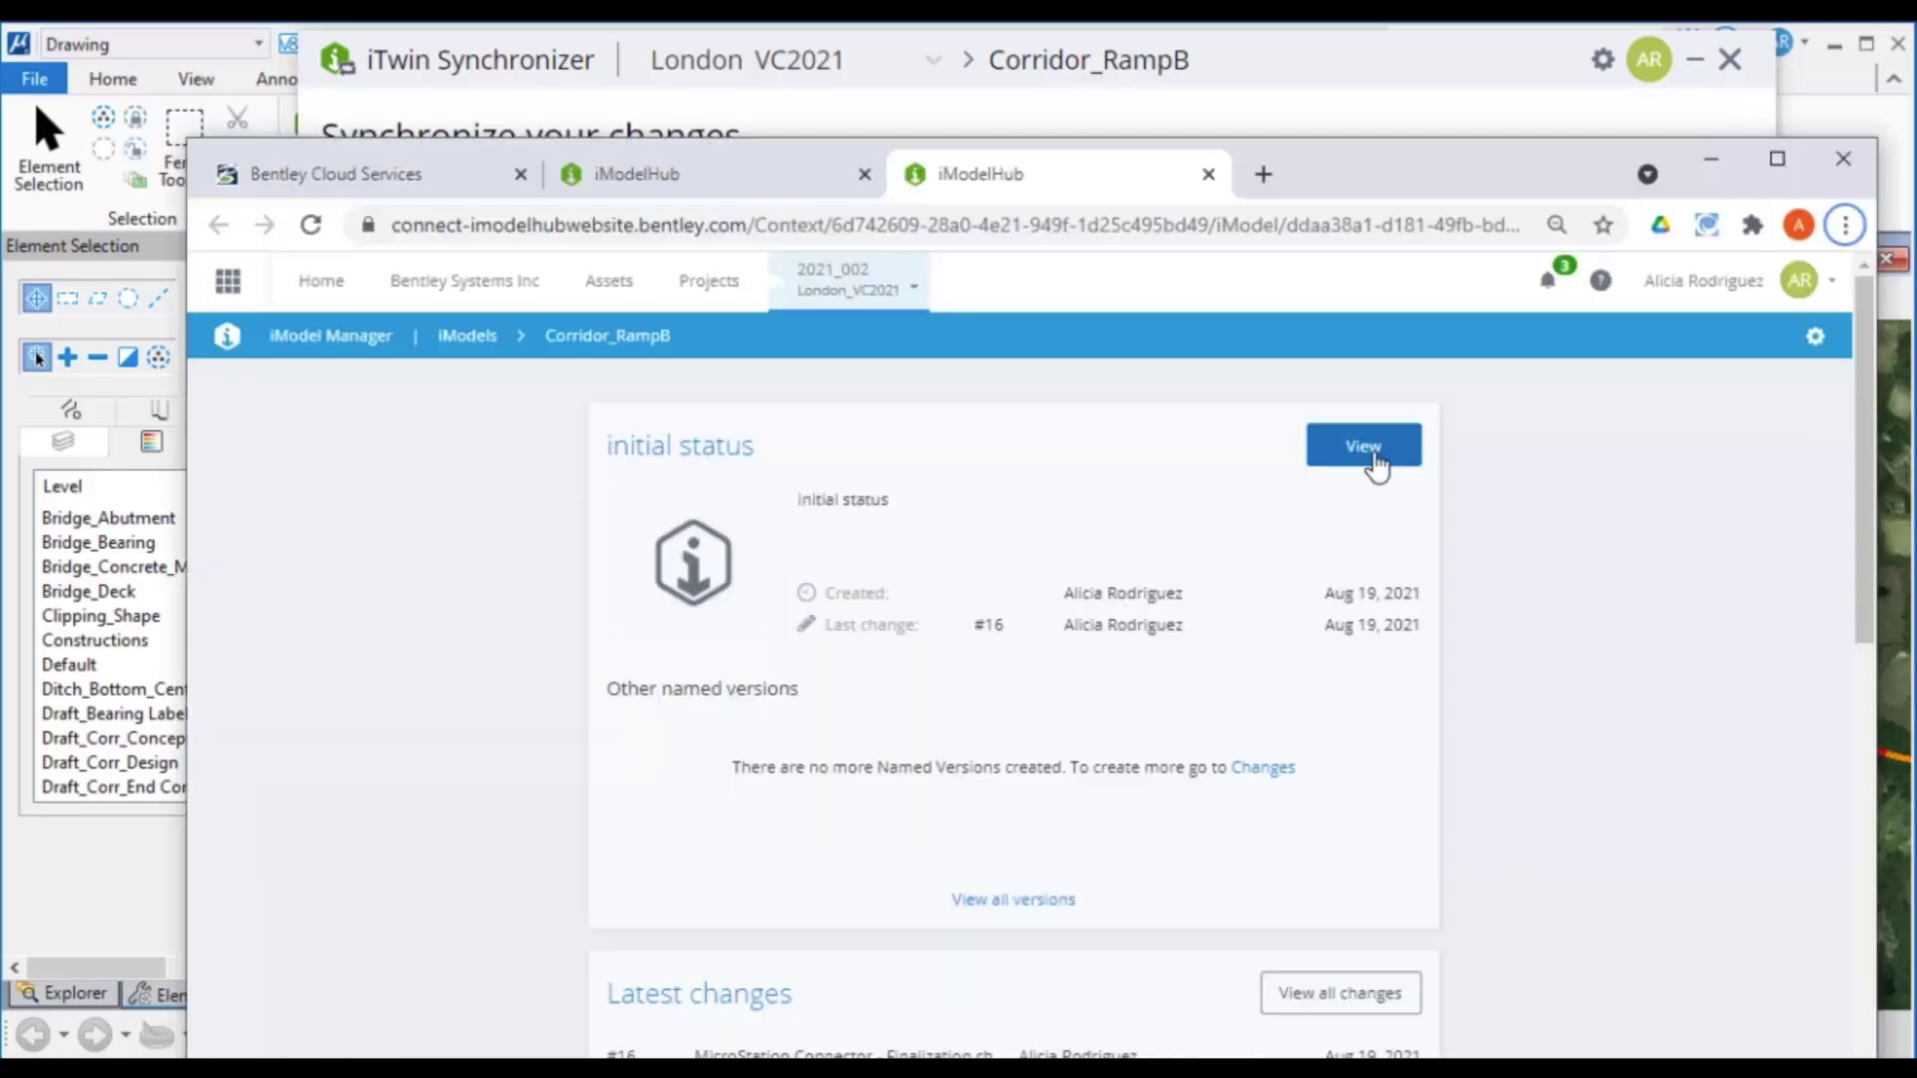
pyautogui.click(1363, 446)
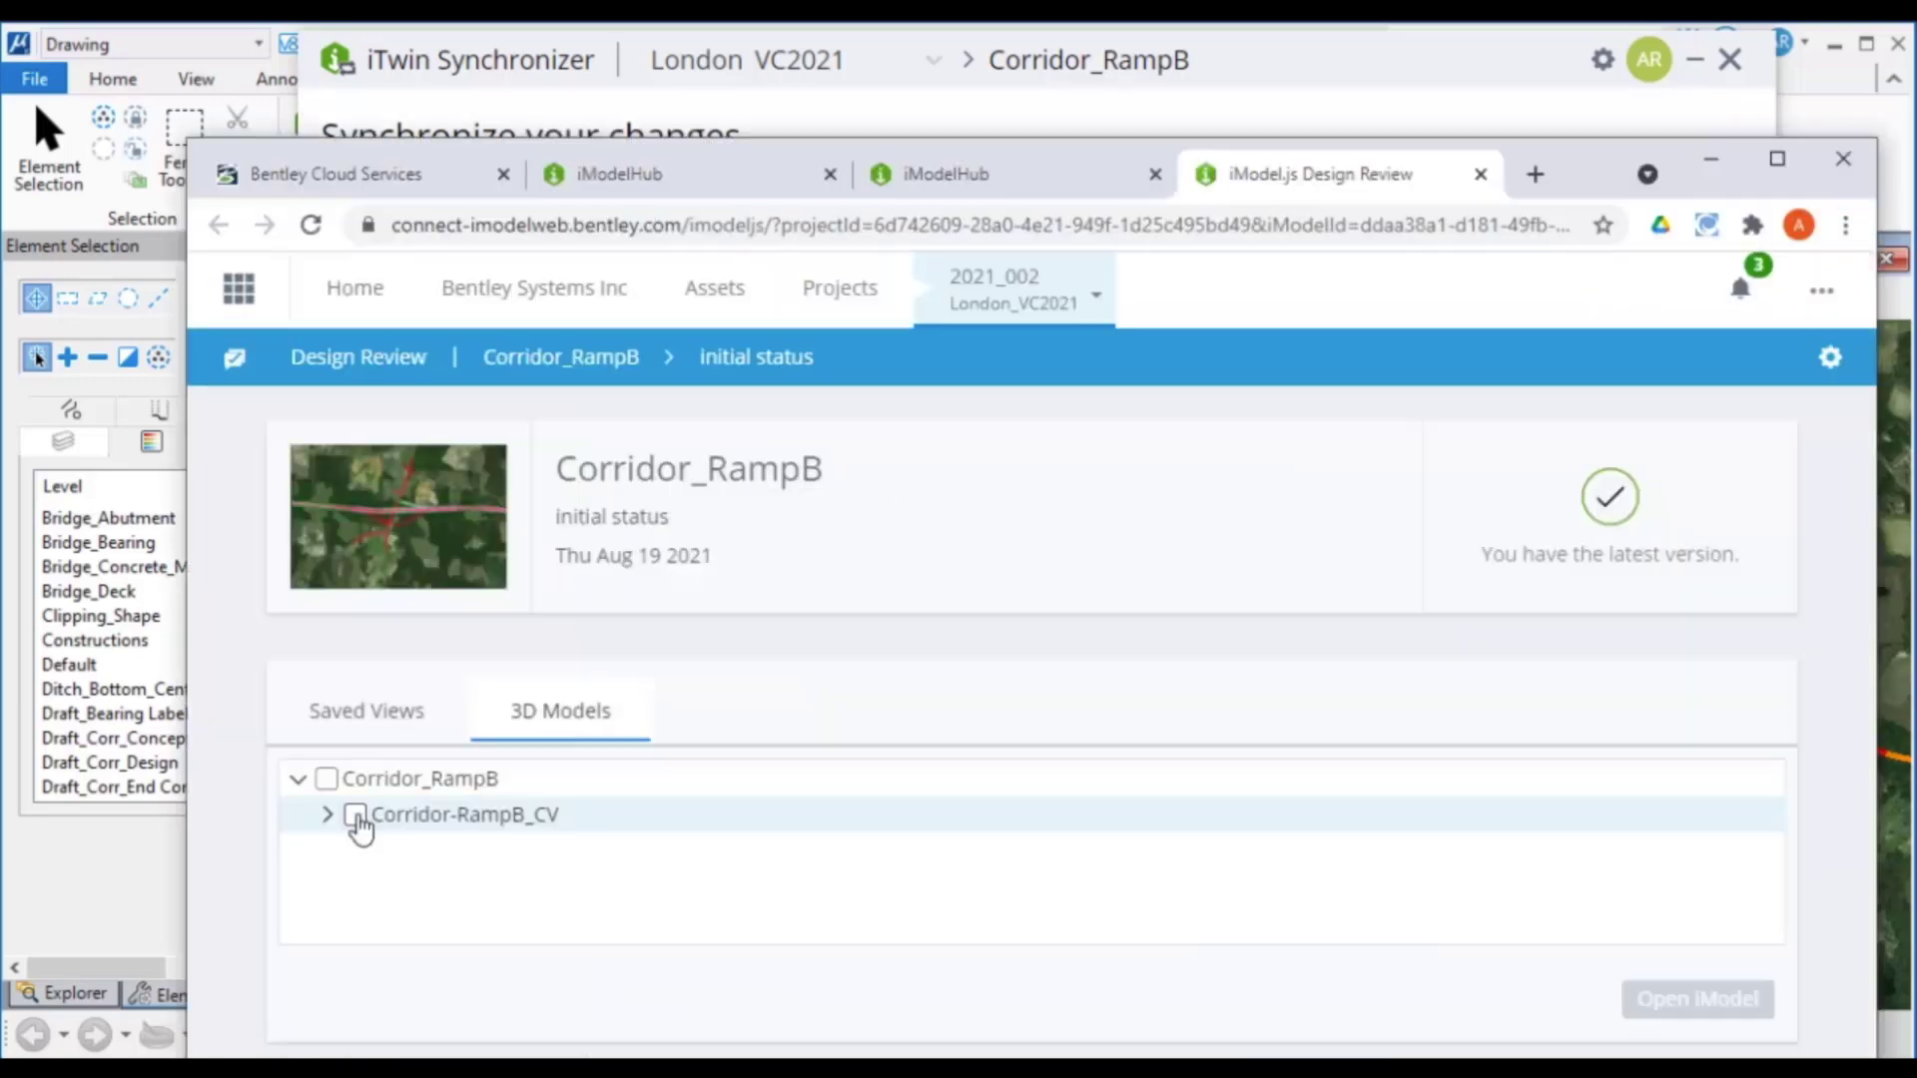
pyautogui.click(355, 813)
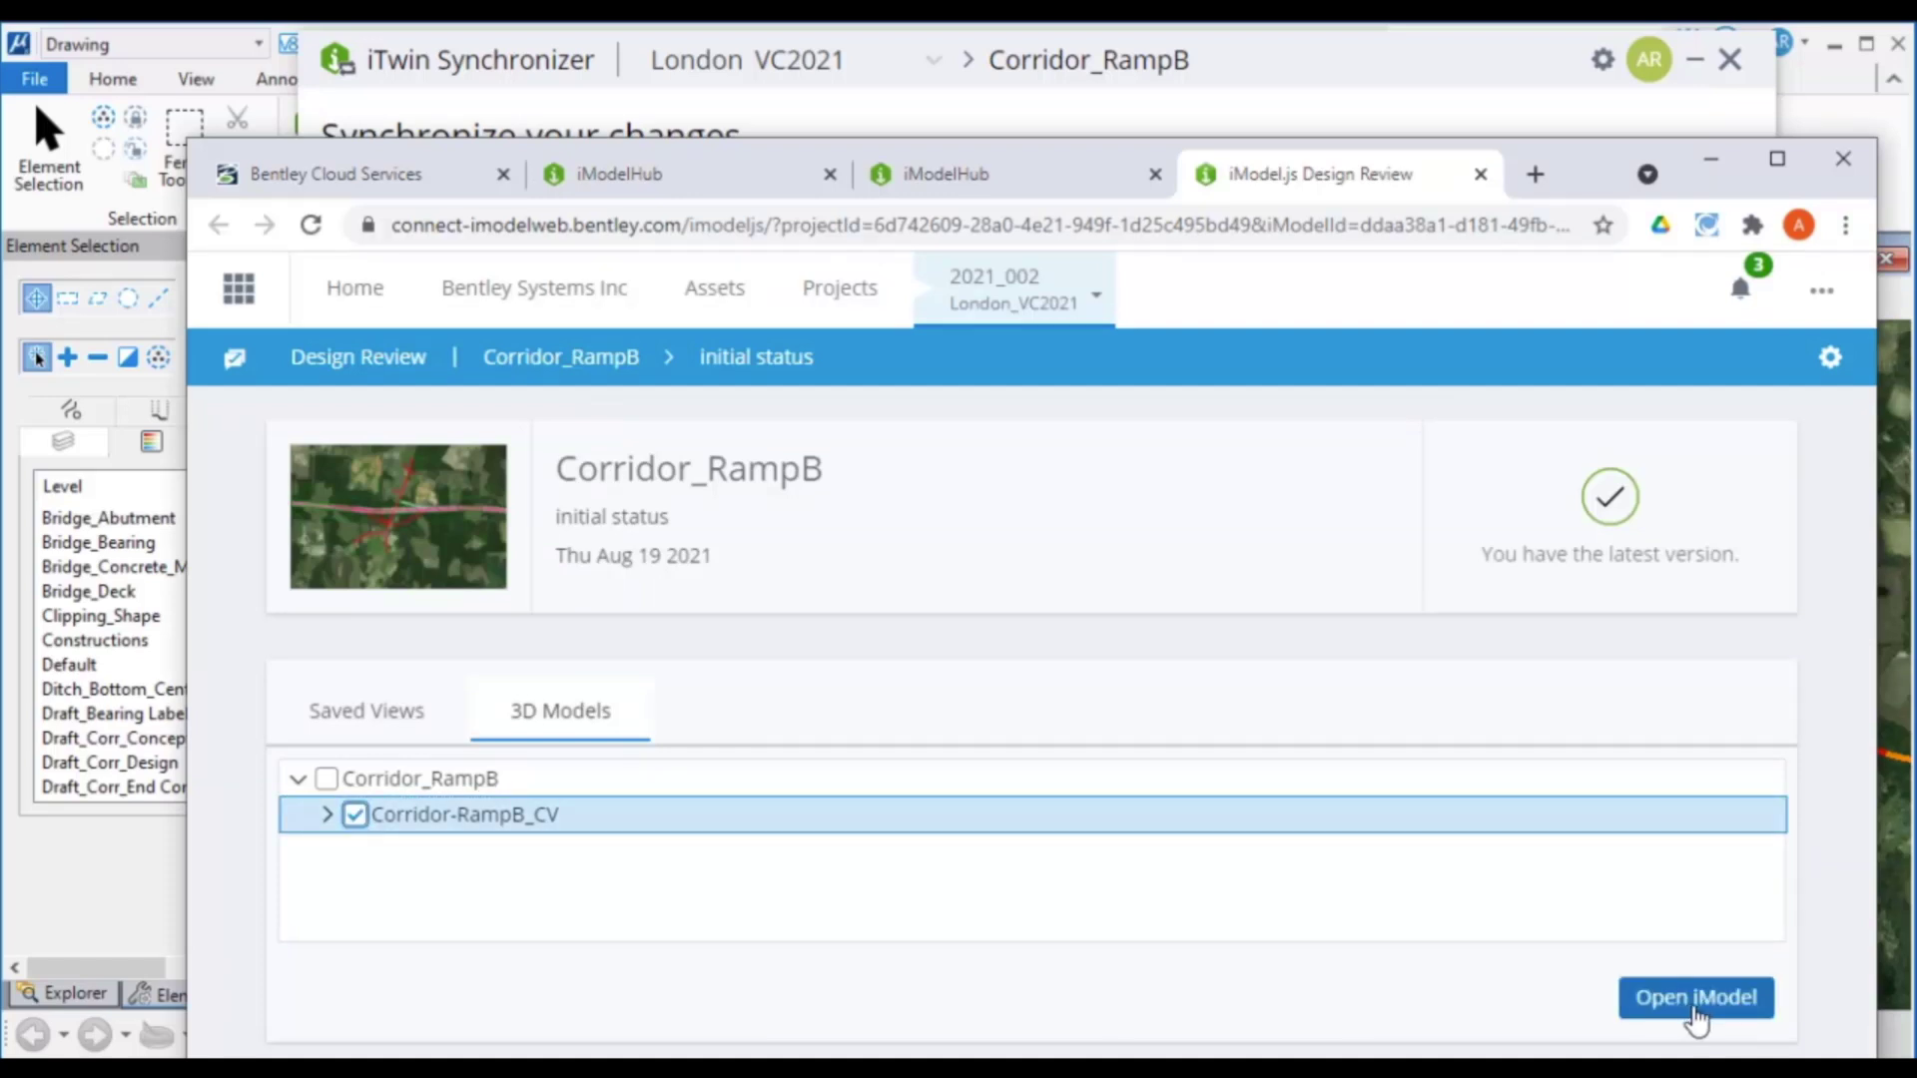
pyautogui.click(1696, 1001)
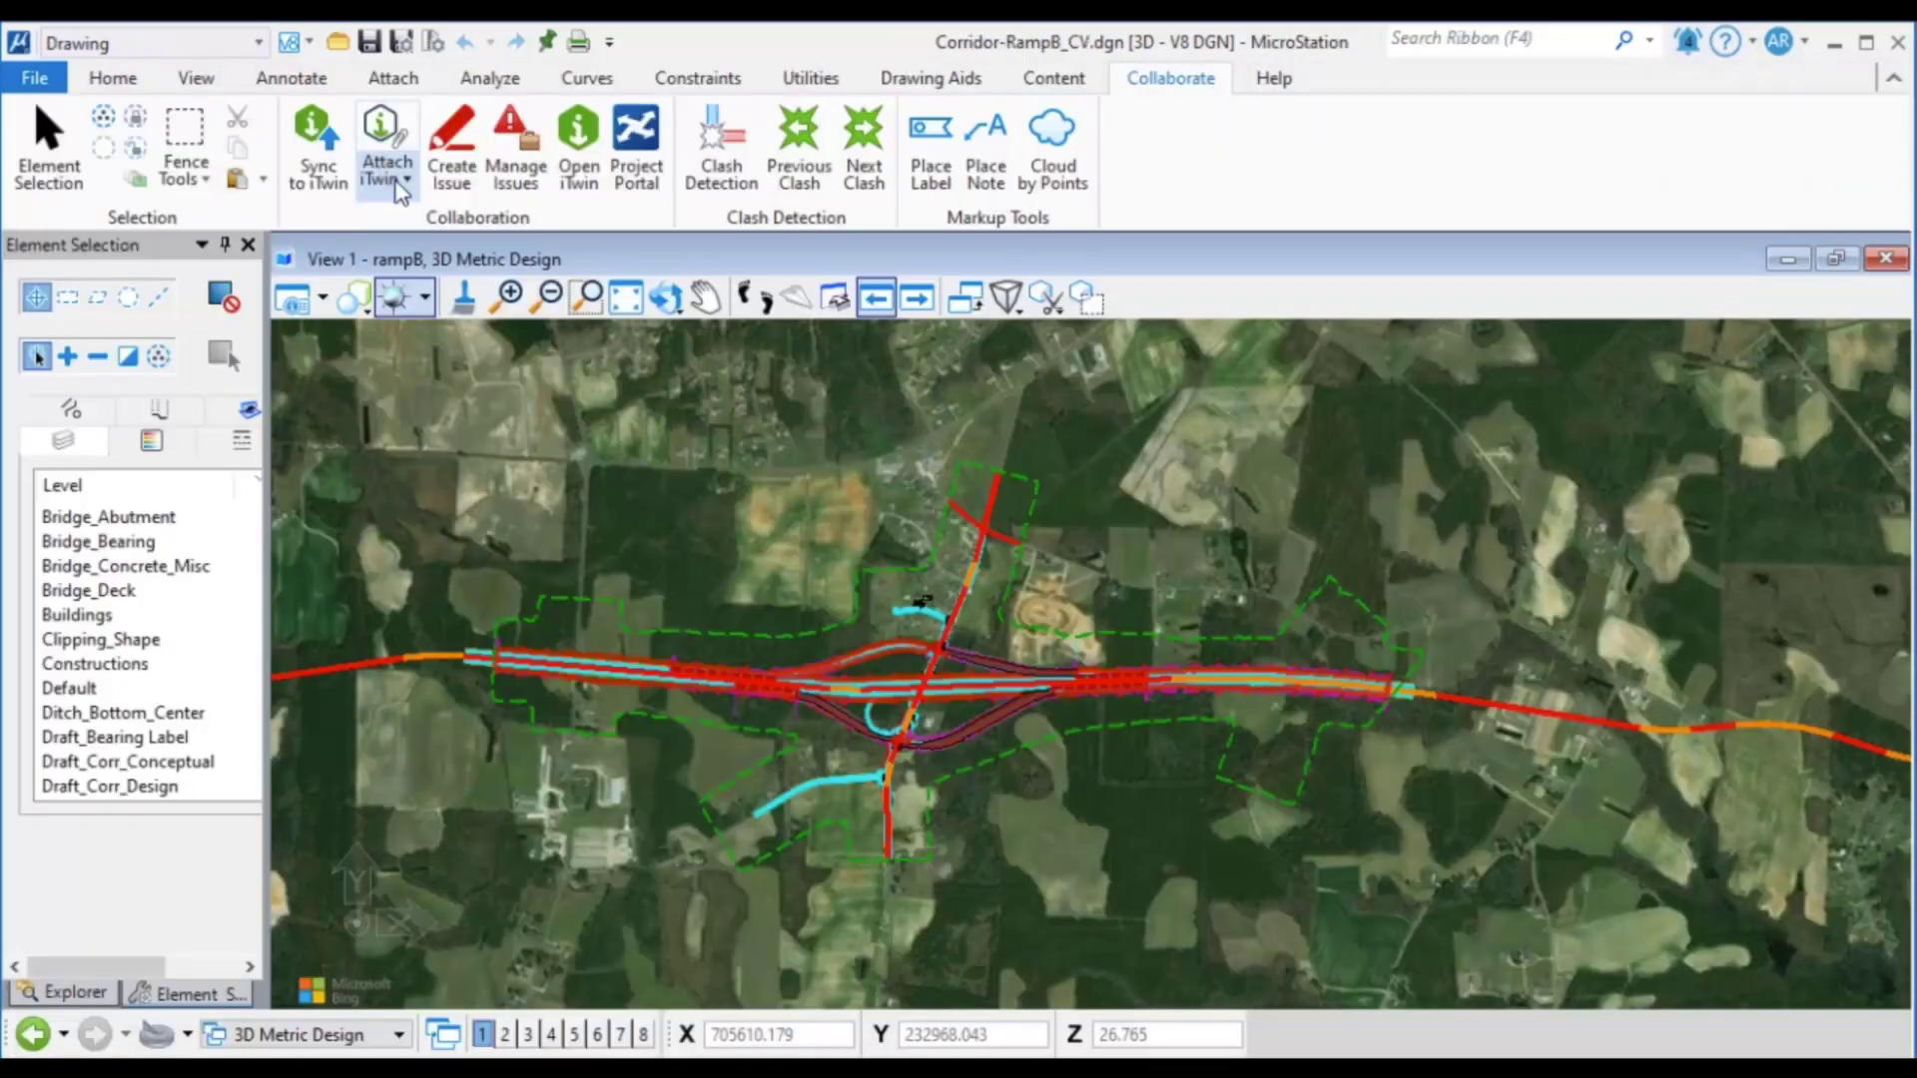
# Attach the Building iTwin's Composite_150_90 models as a reference and zoom in on them.
pyautogui.click(387, 175)
pyautogui.click(450, 227)
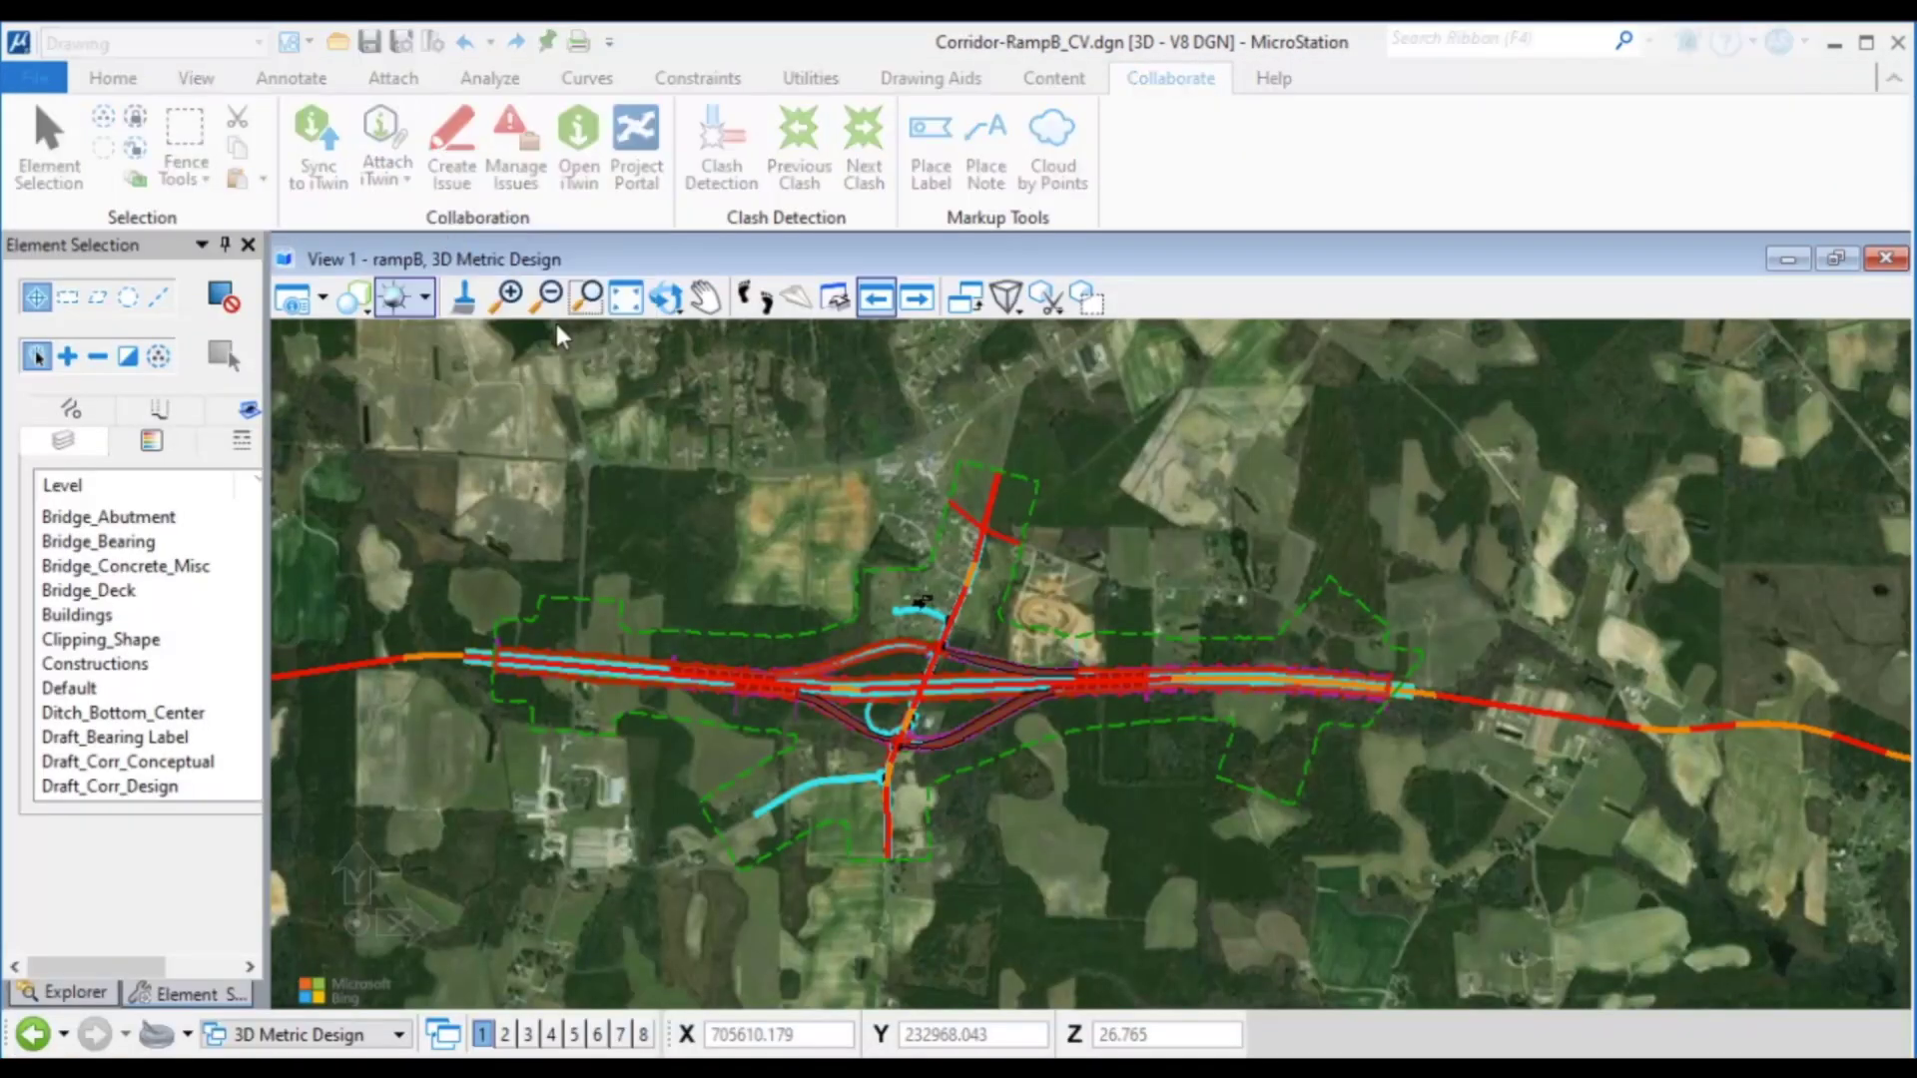
pyautogui.click(998, 431)
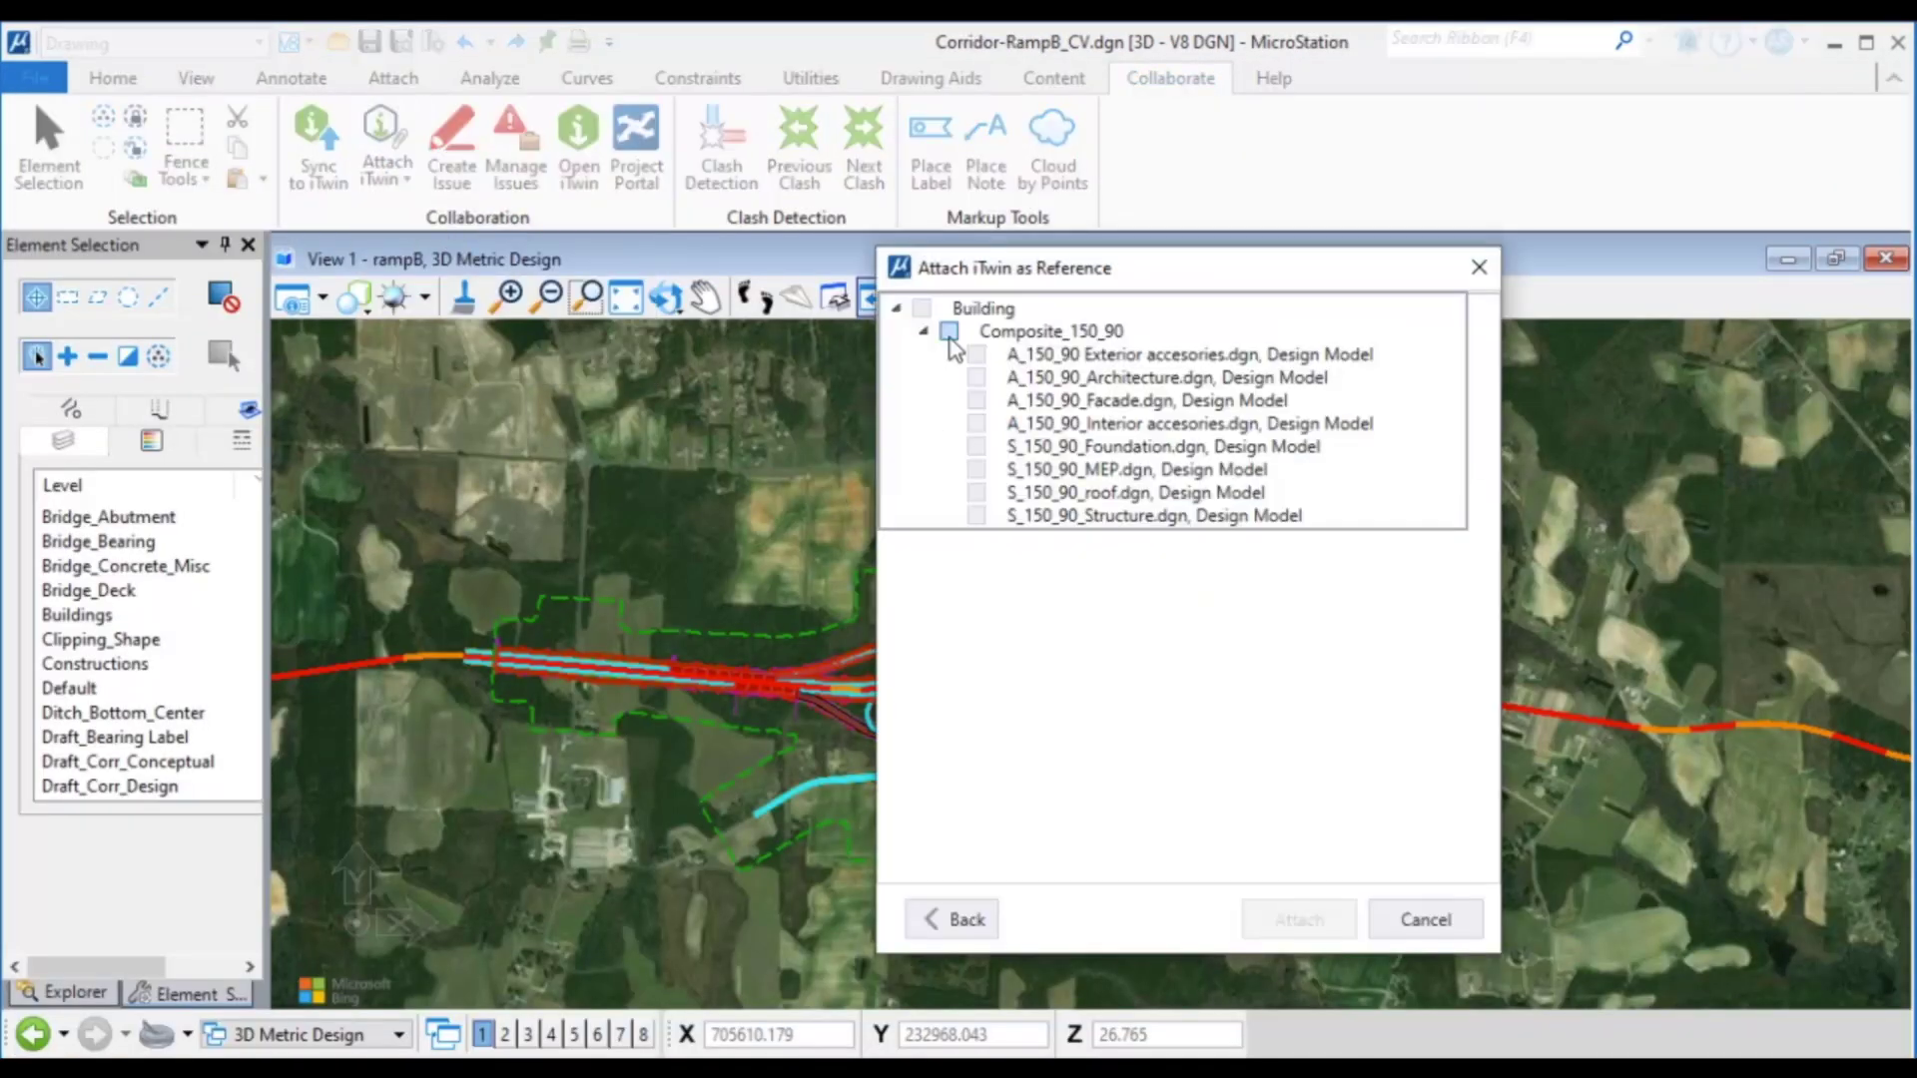
pyautogui.click(1294, 916)
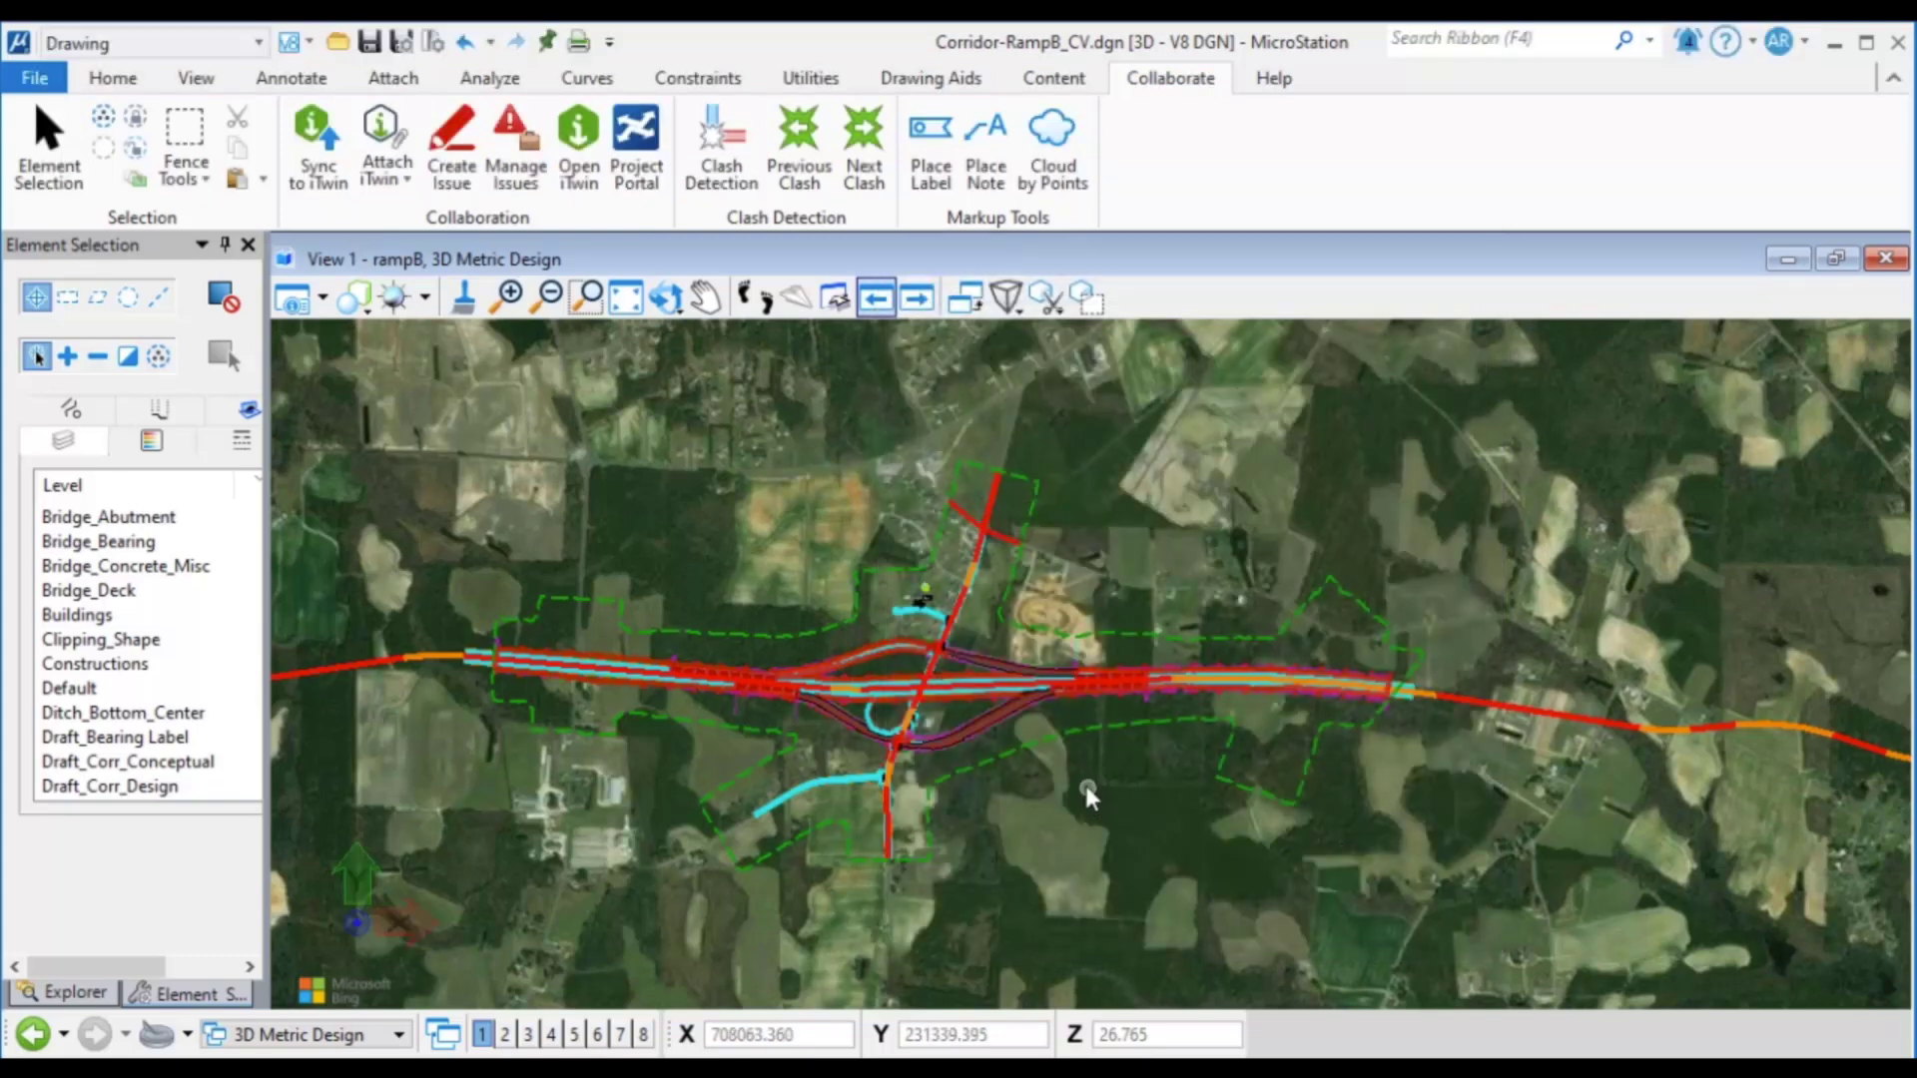
pyautogui.scroll(5, 915, 609)
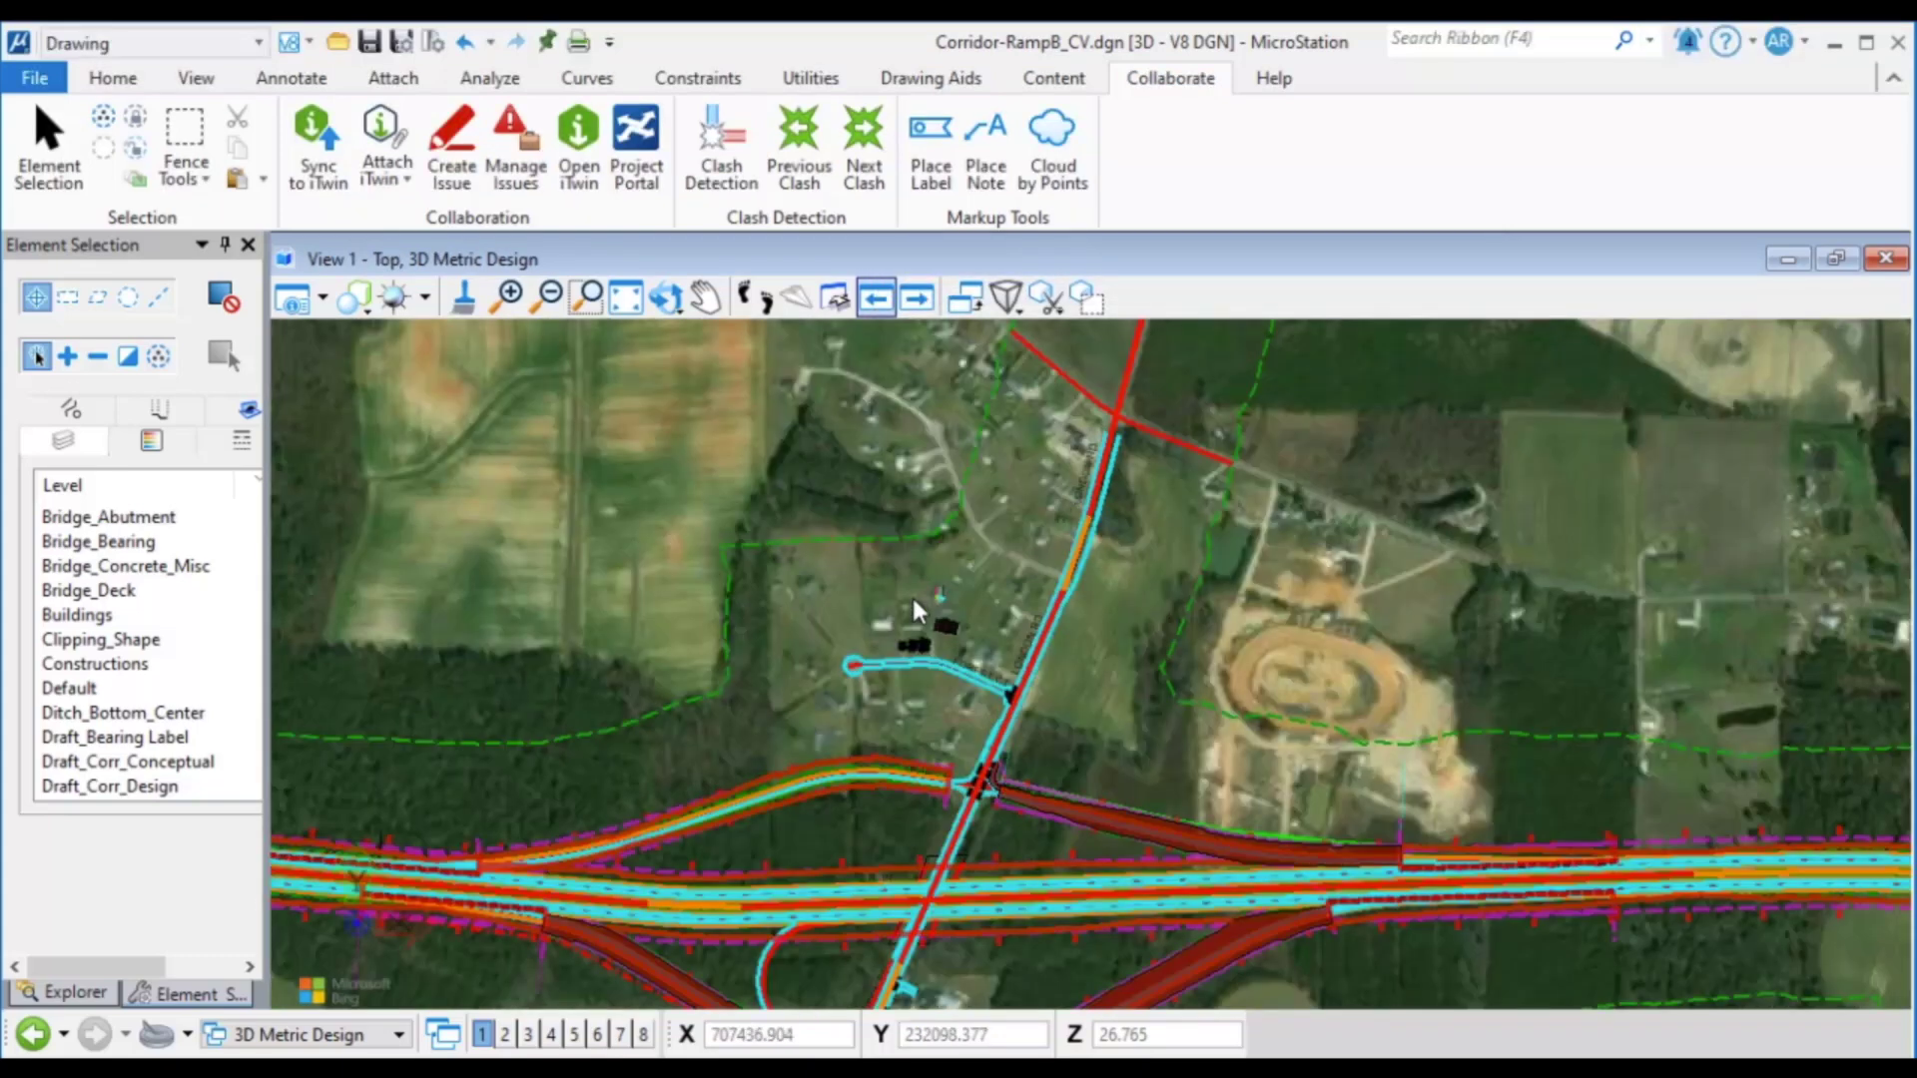
pyautogui.scroll(4, 916, 609)
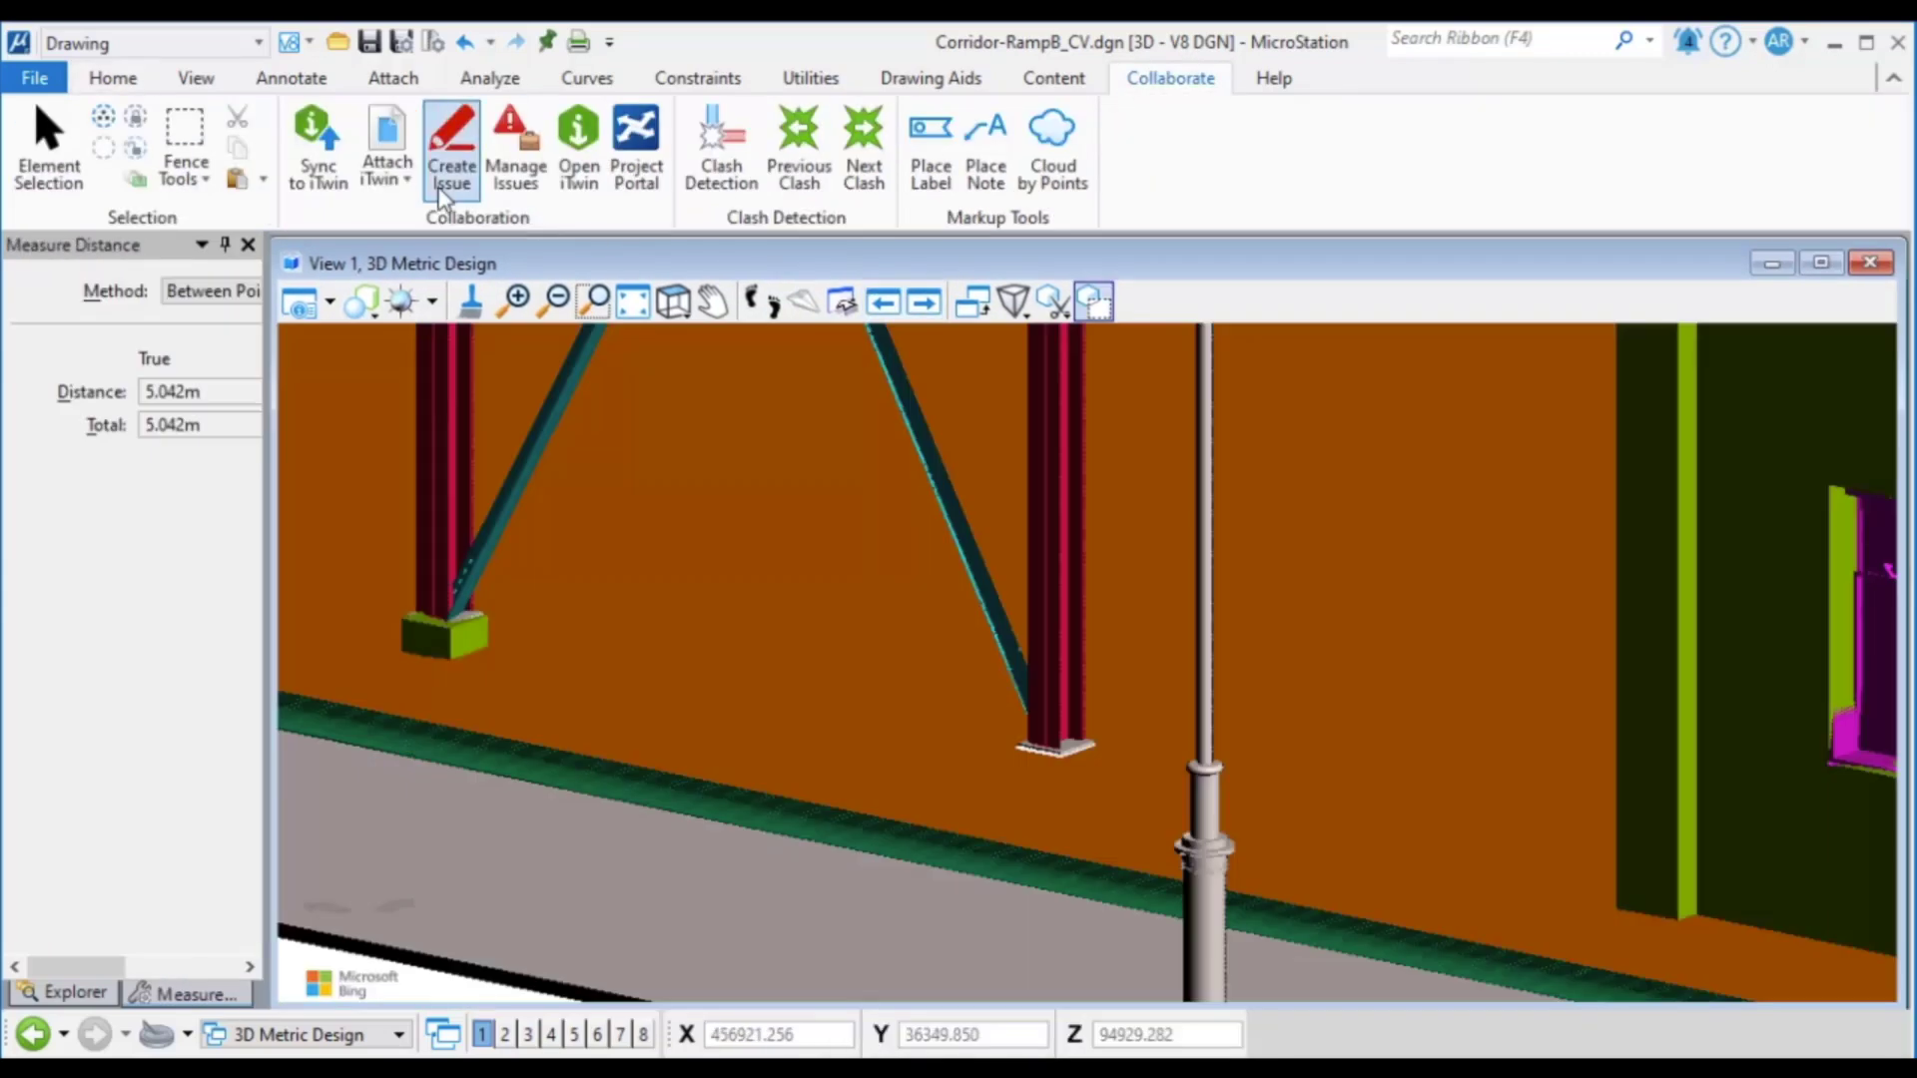
# Start a new issue with the default form and bring up its actions menu.
pyautogui.click(449, 164)
pyautogui.click(941, 729)
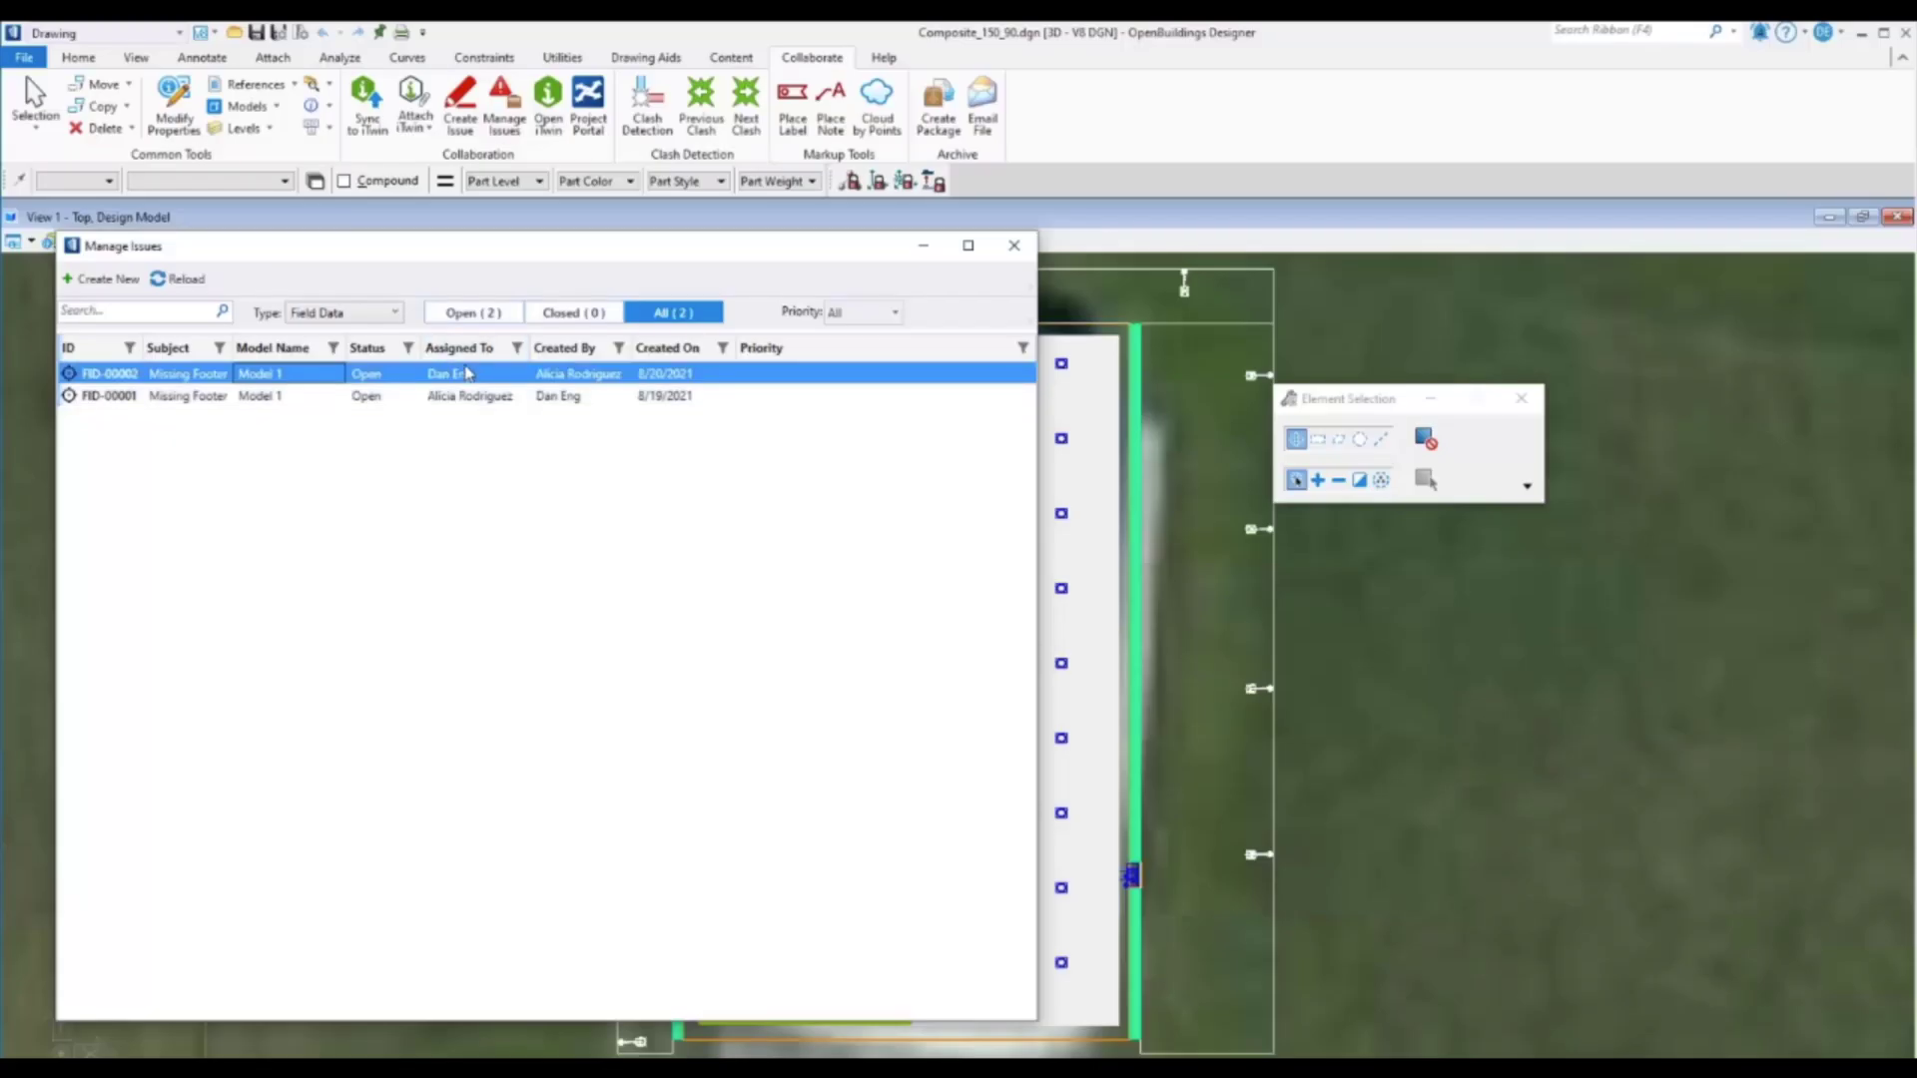
pyautogui.rightClick(467, 373)
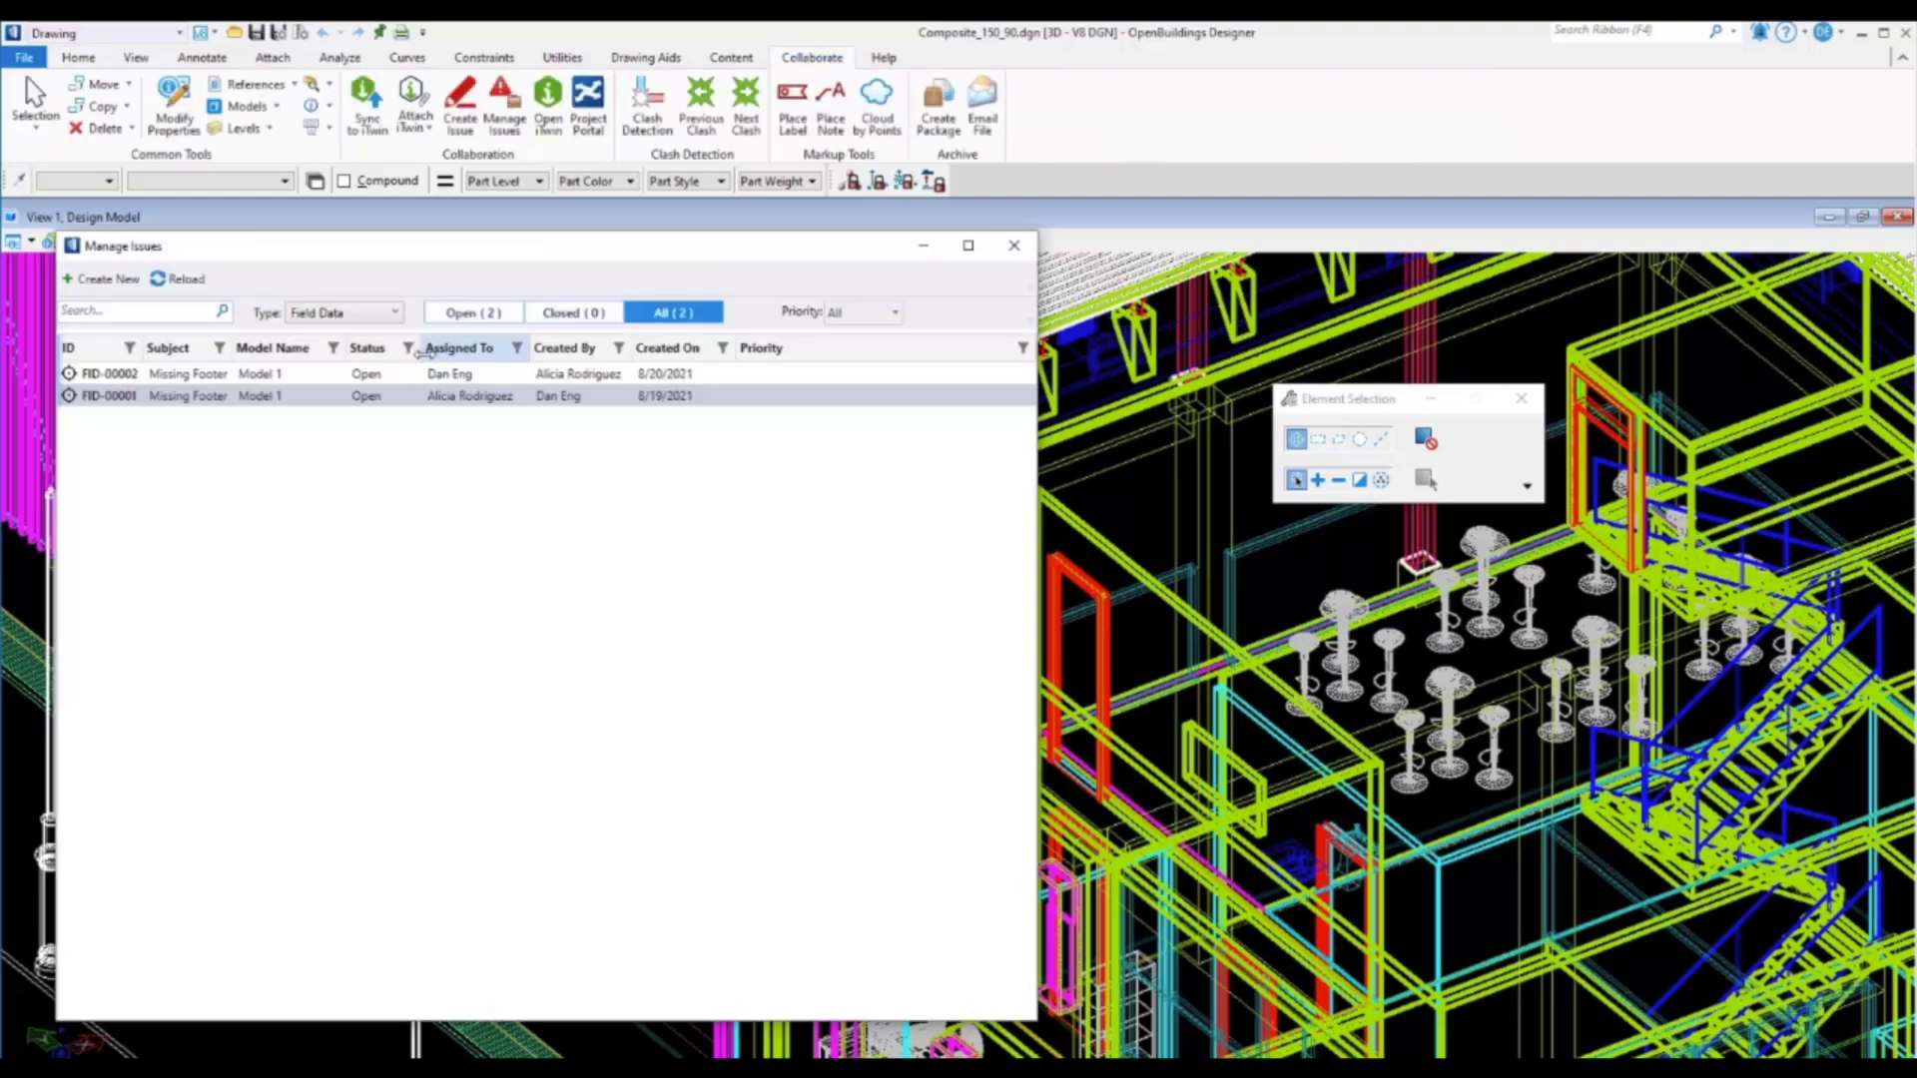
# Open issue FID-00002, comment 'Please review again', and reassign it to its creator.
pyautogui.rightClick(420, 376)
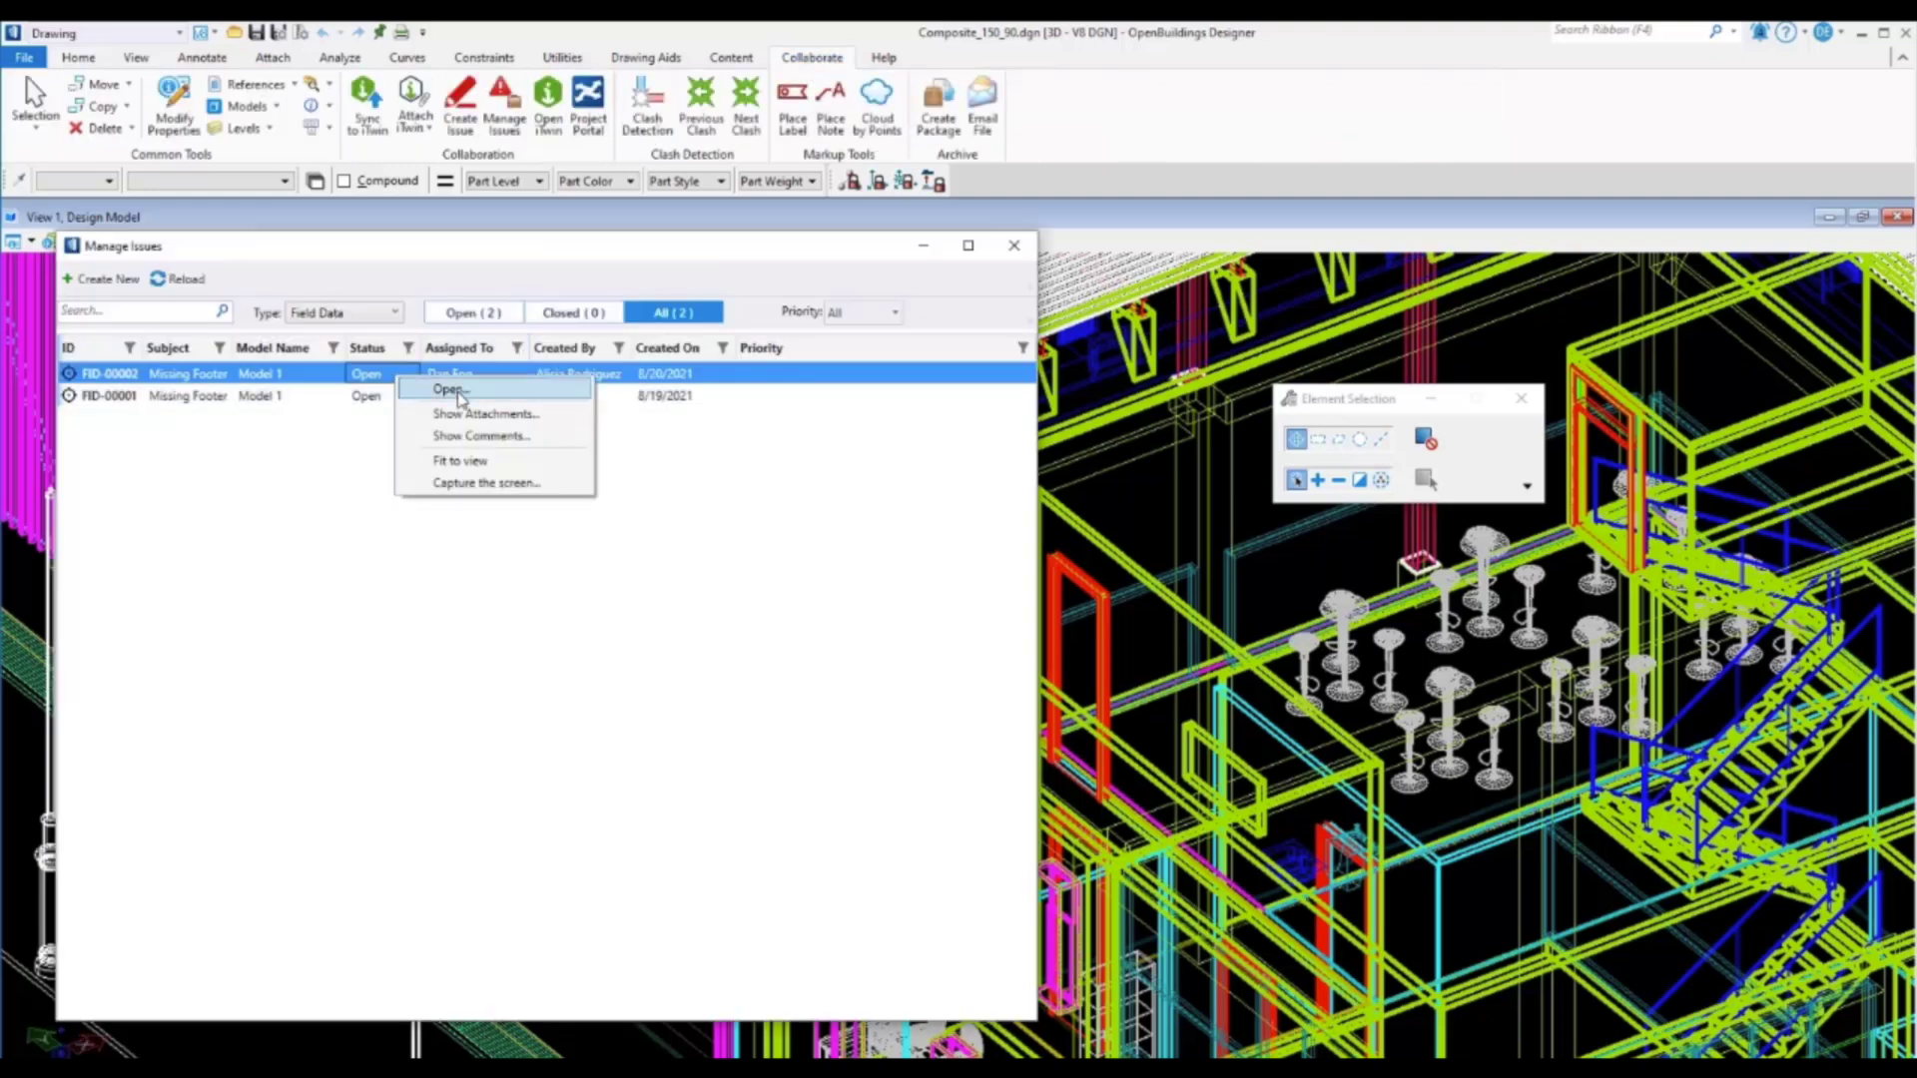
pyautogui.click(449, 389)
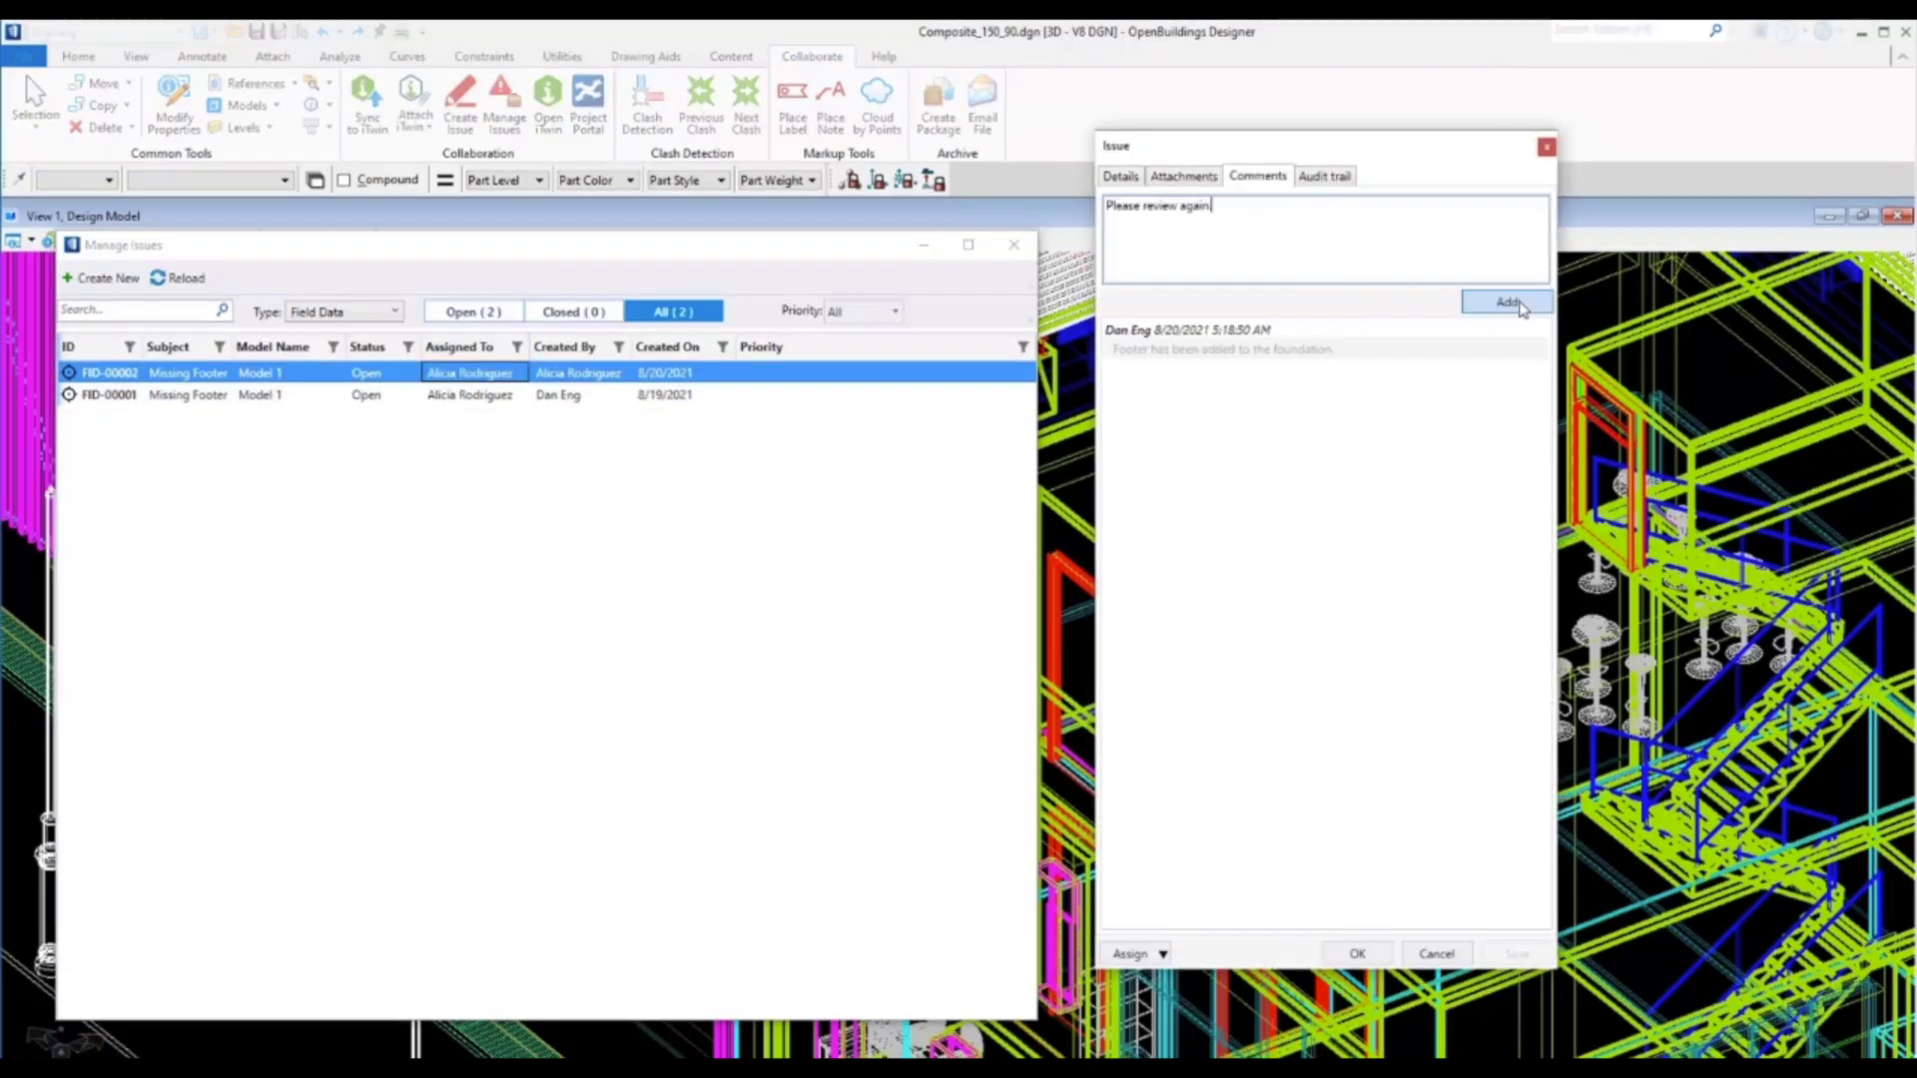
pyautogui.click(1487, 301)
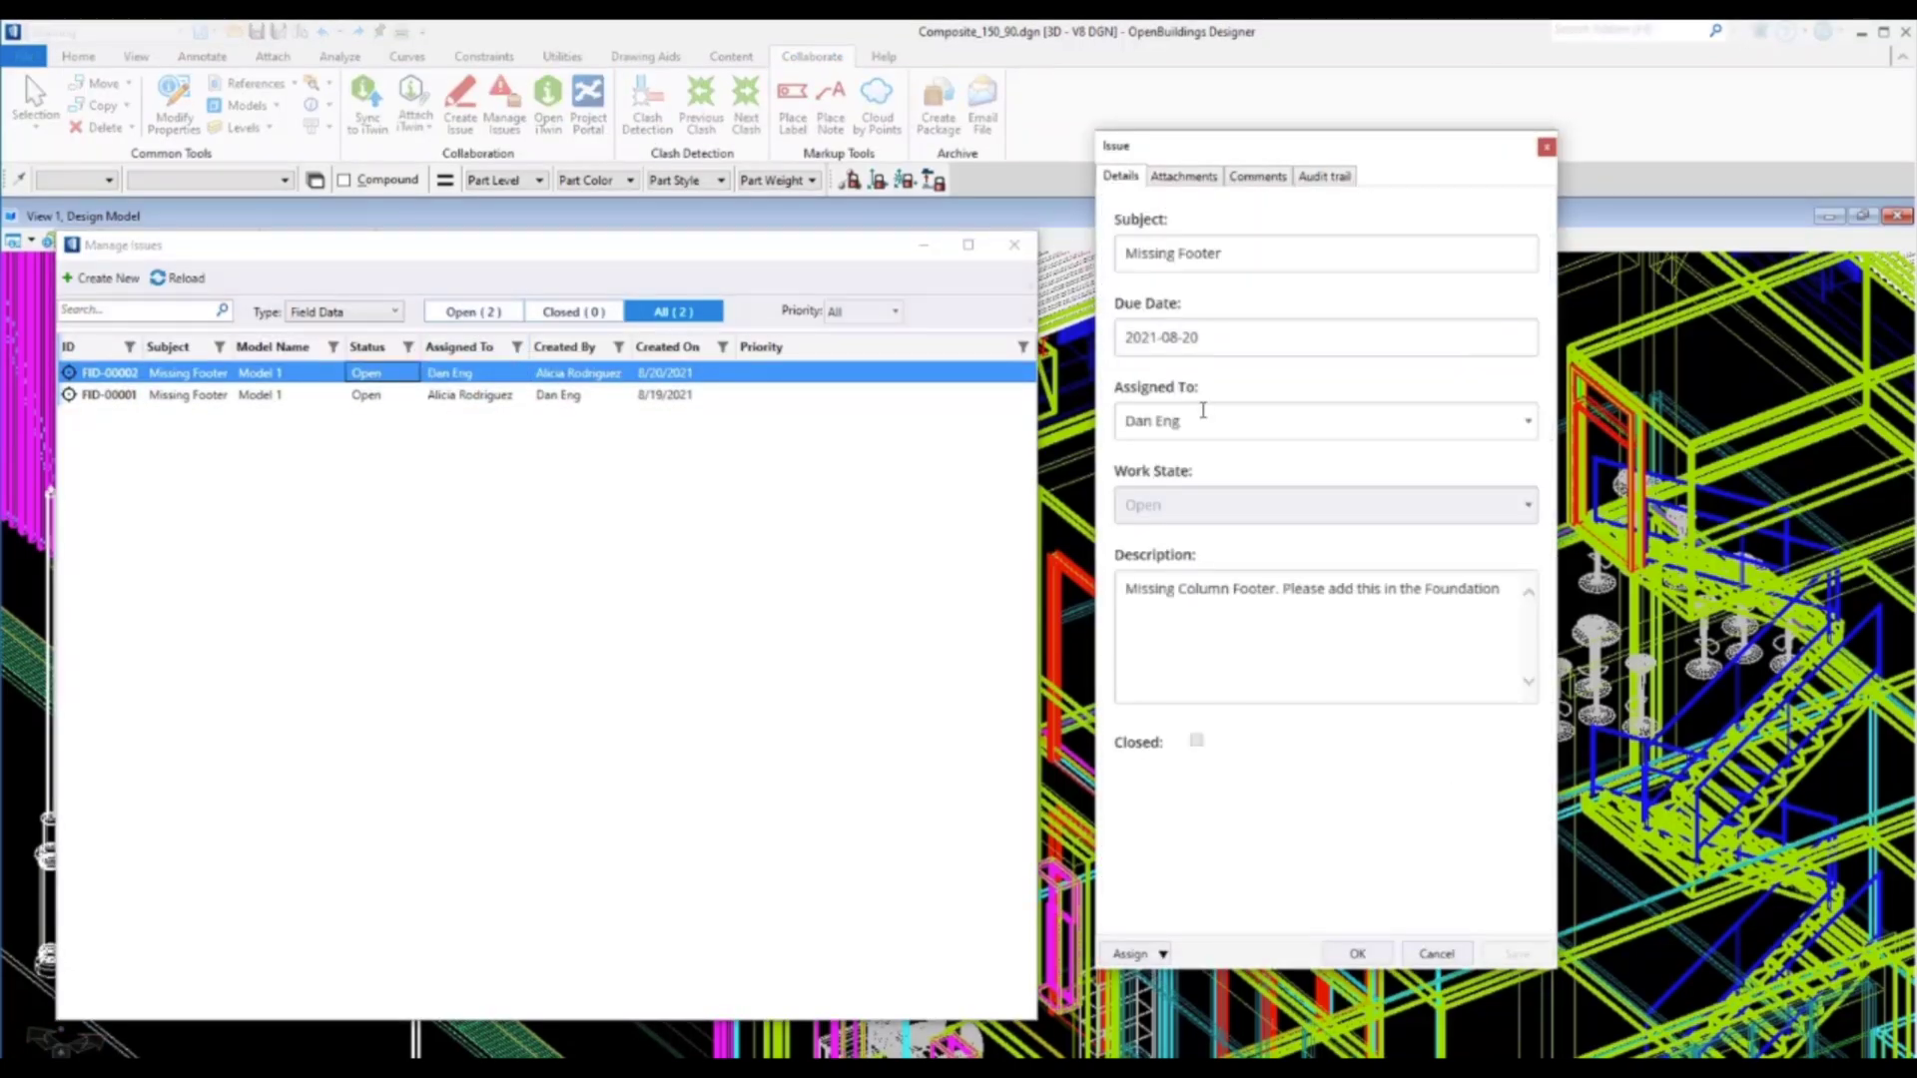
pyautogui.click(1204, 421)
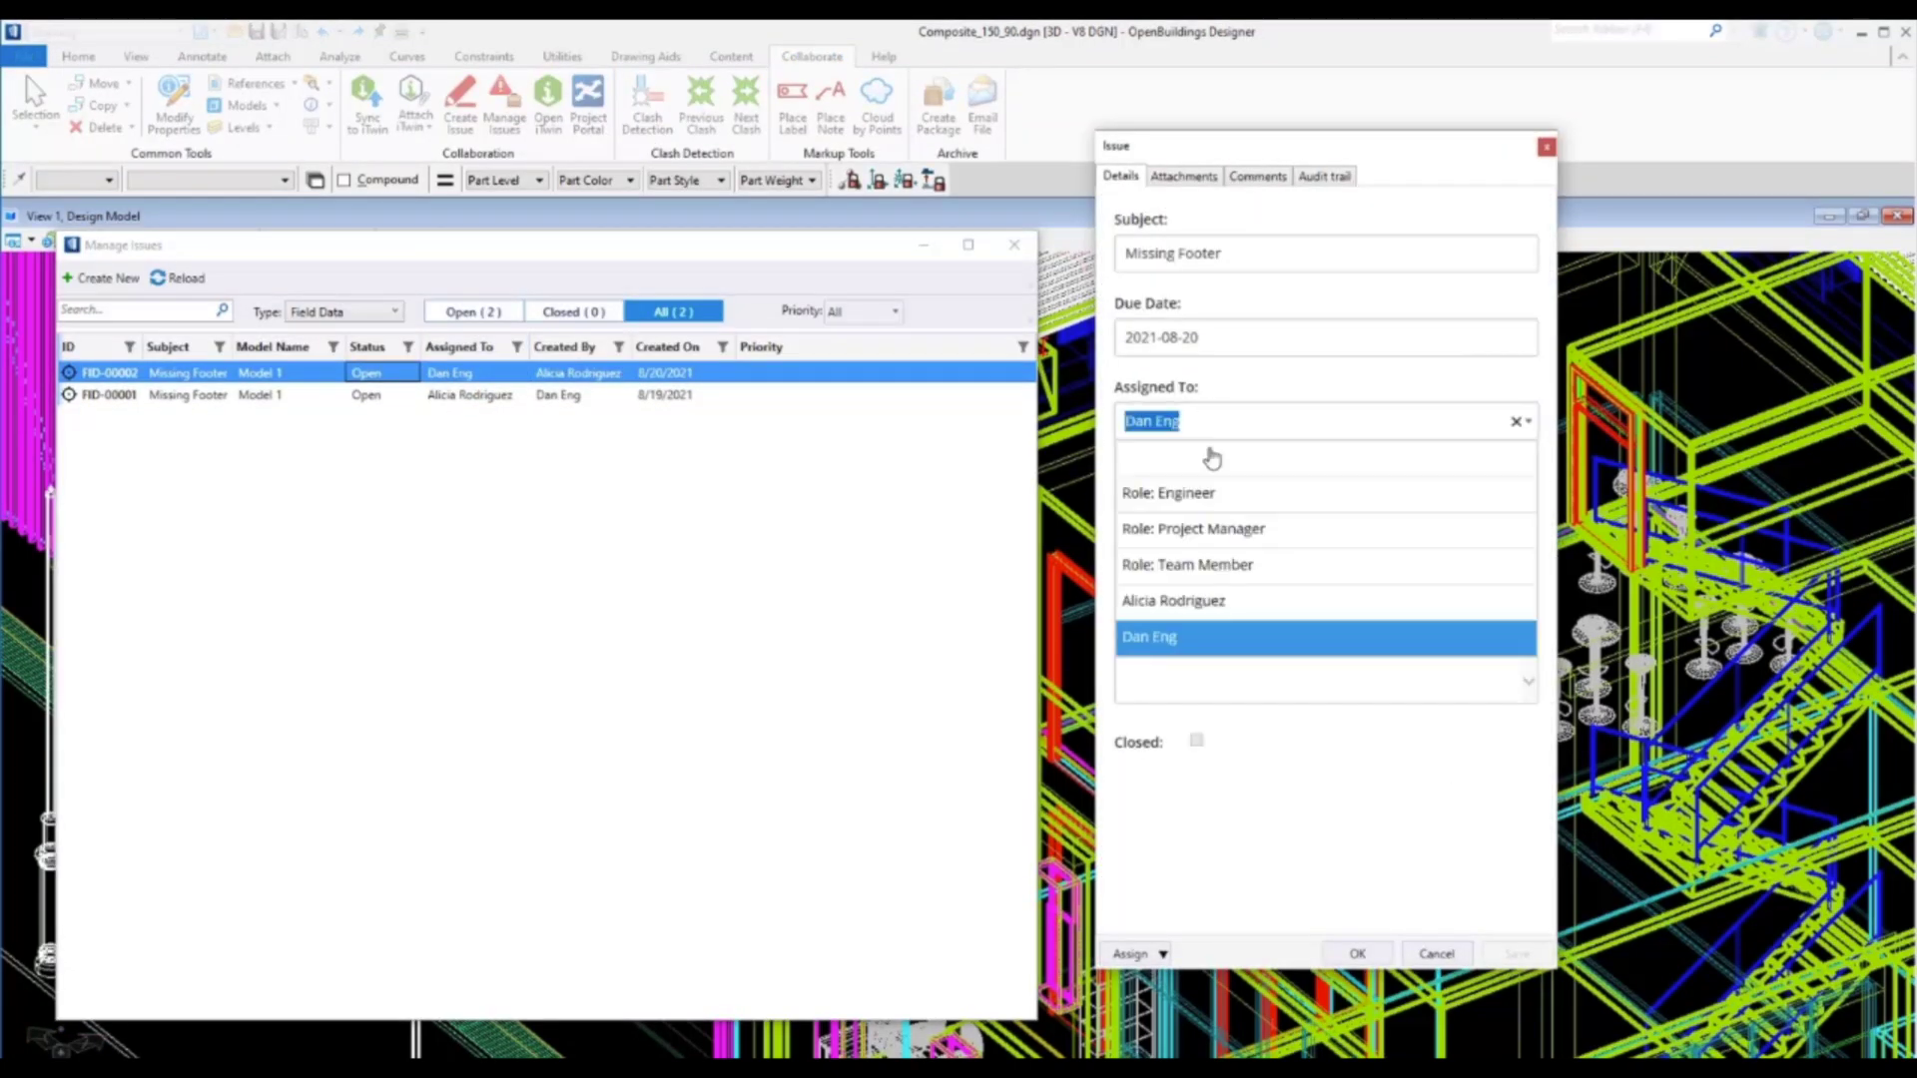
pyautogui.click(1173, 600)
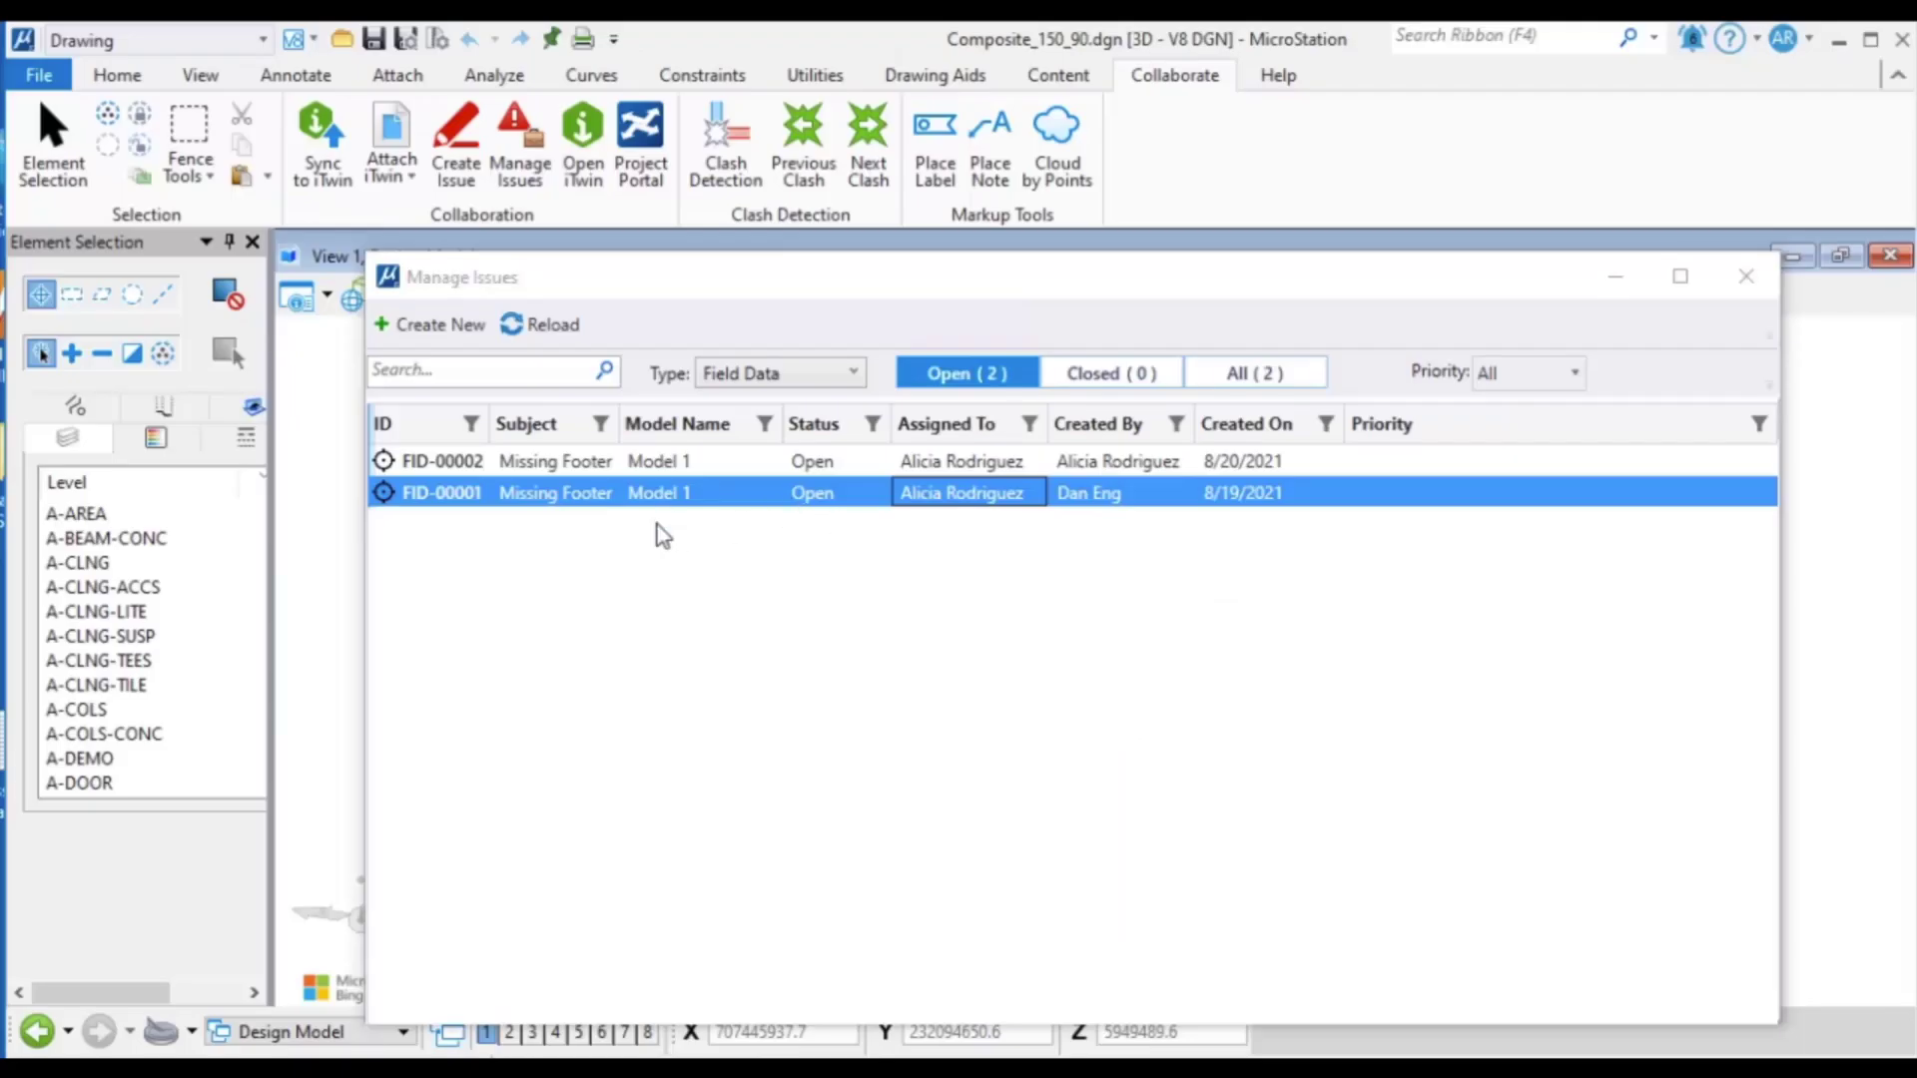